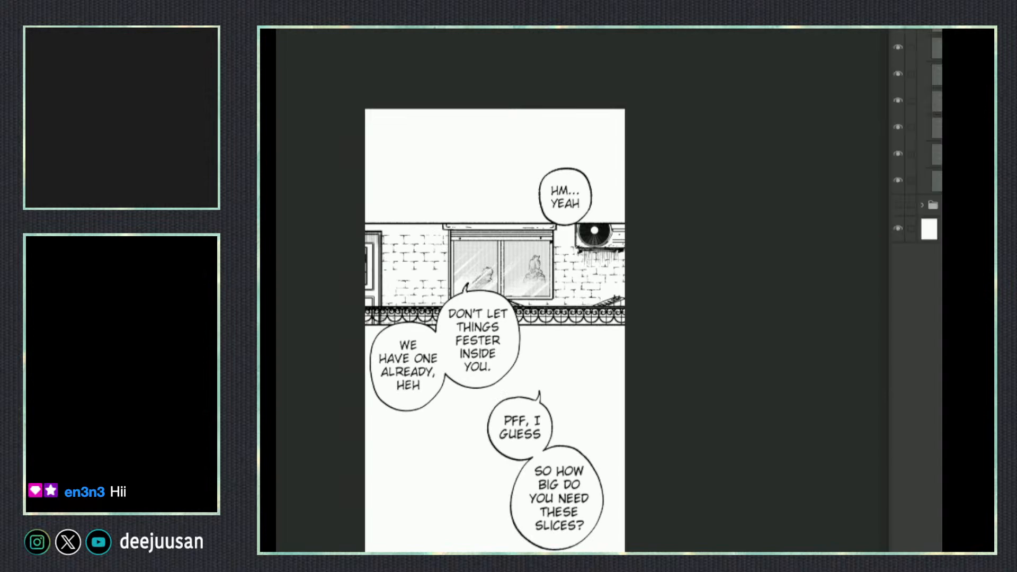
Group the brick-house panel and its speech balloons from the upper strip into a folder and hide it.
scroll(738, 297, down, 5)
scroll(560, 351, up, 2)
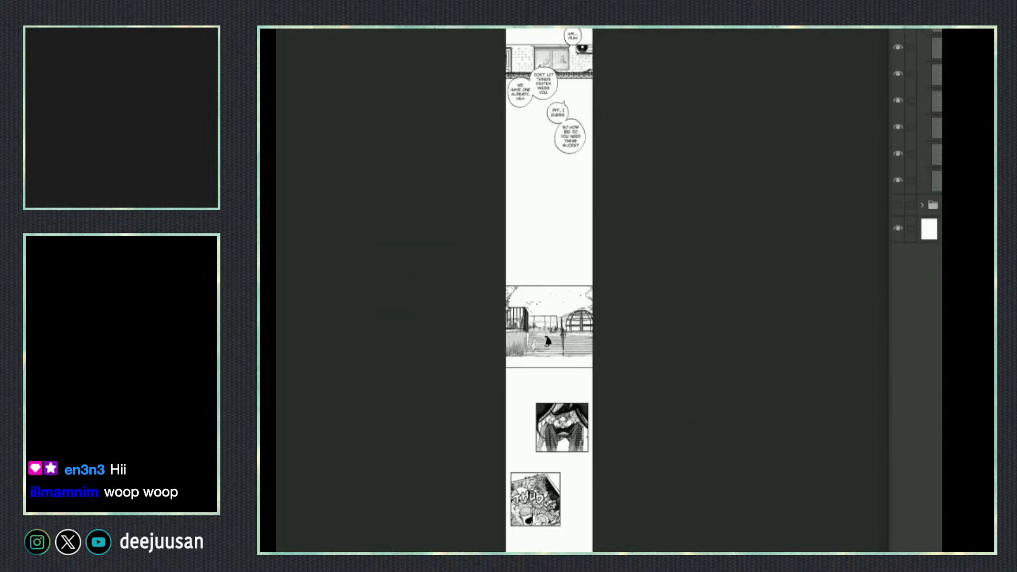
drag(688, 441, 685, 444)
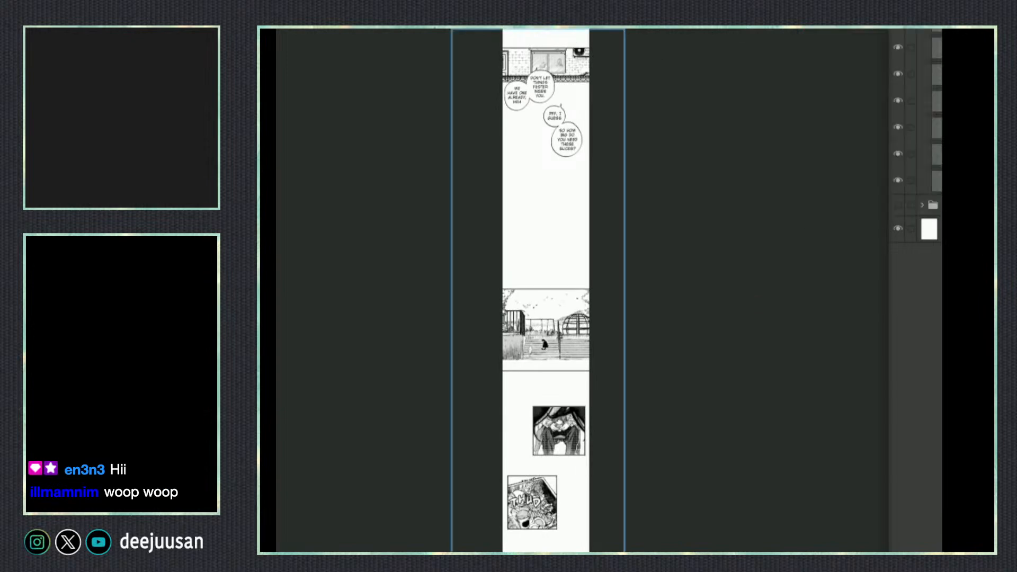
drag(601, 271, 431, 551)
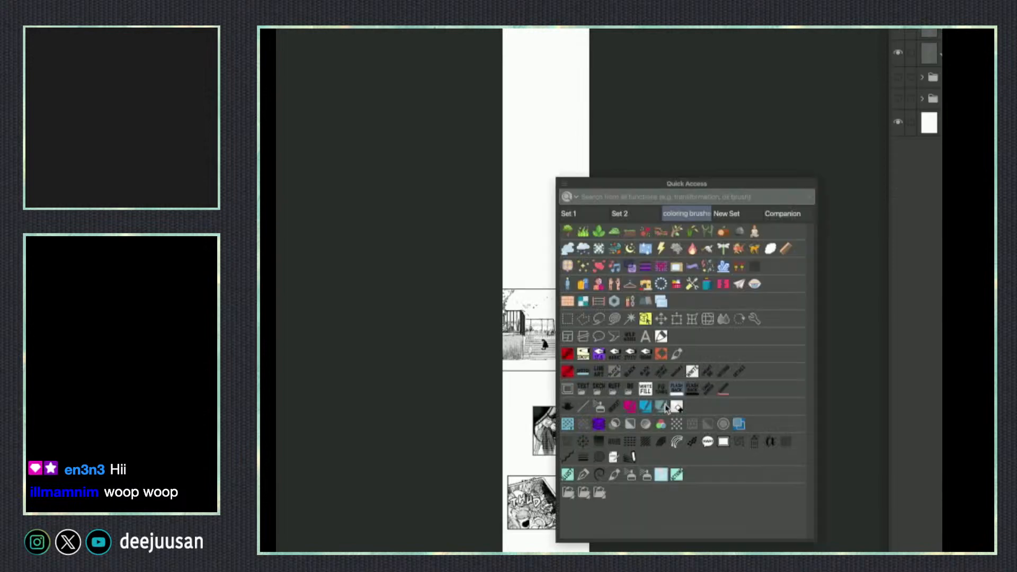
Move the remaining panels up together with the Object tool so the playground scene sits near the canvas top.
click(647, 322)
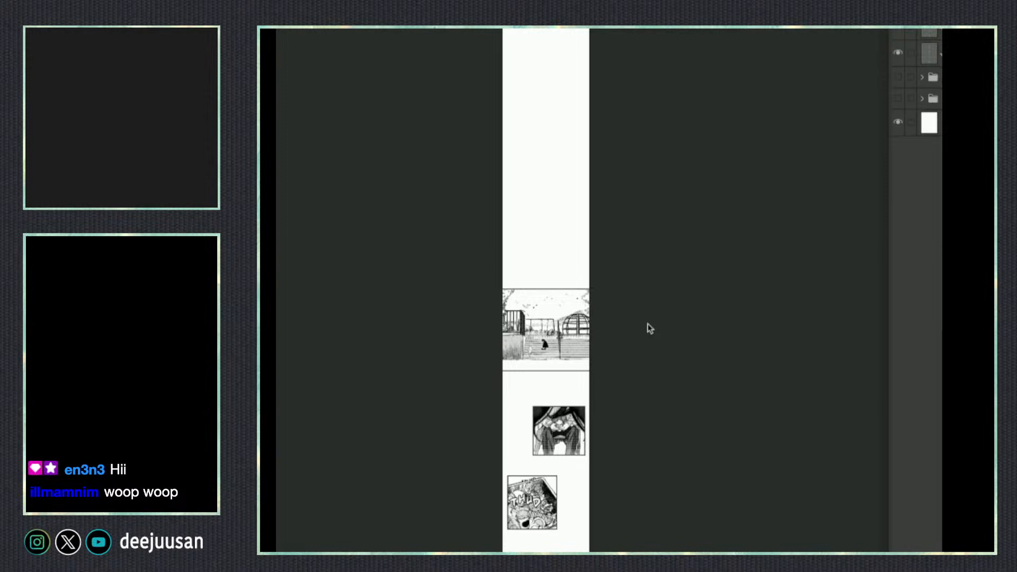
drag(615, 378, 631, 113)
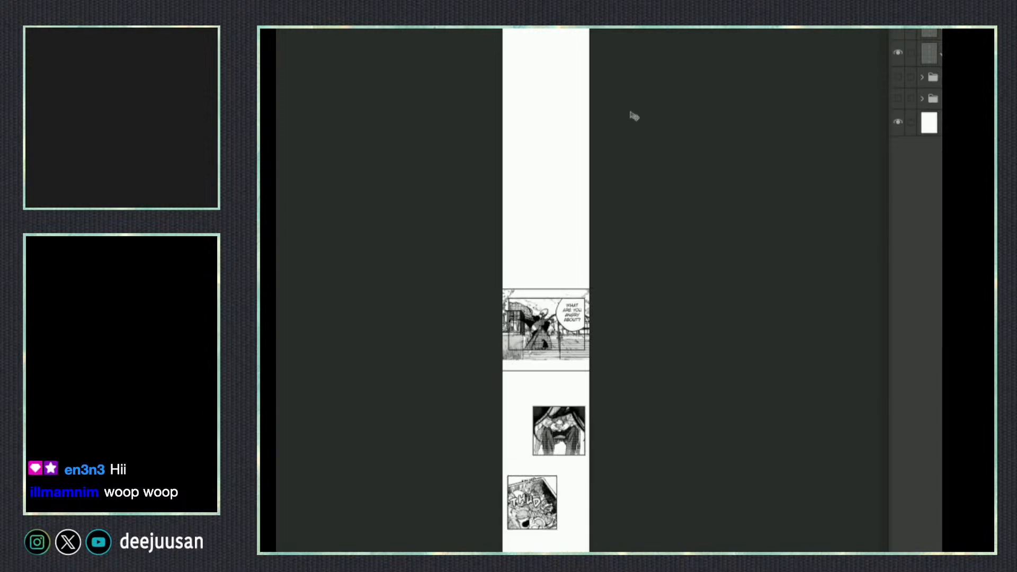
key(ctrl+z)
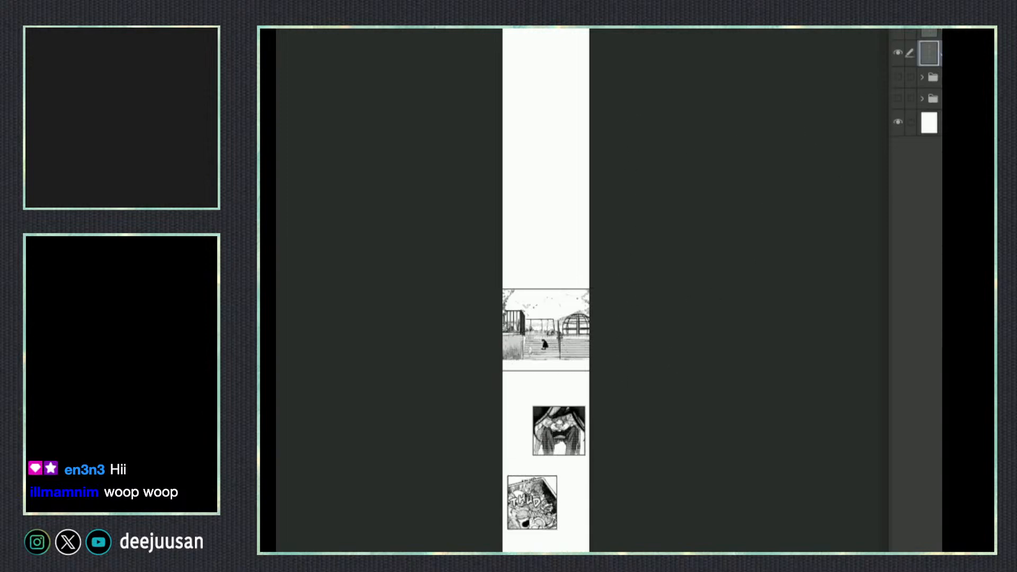
drag(617, 374, 675, 373)
key(ctrl+plus)
drag(638, 271, 650, 290)
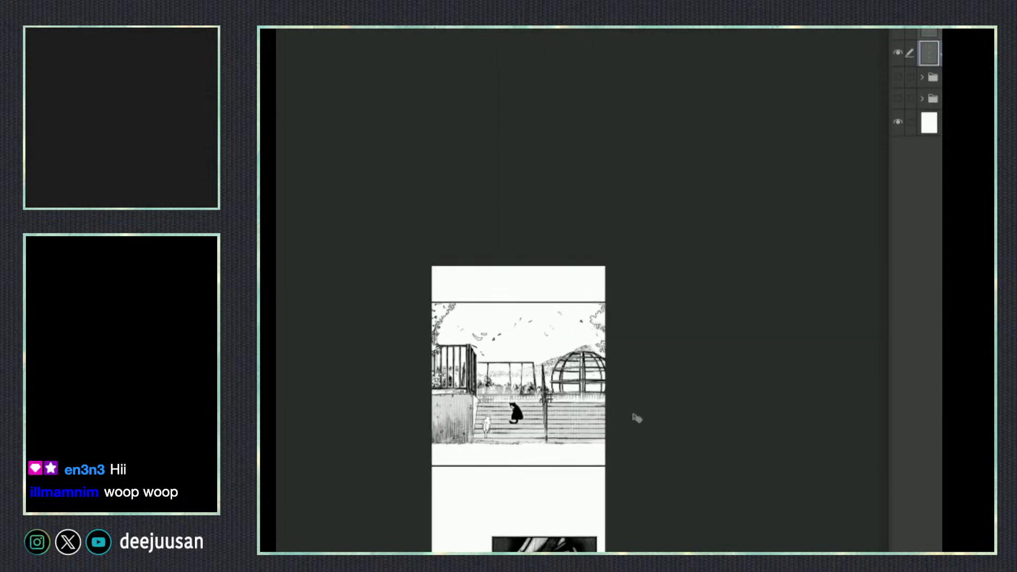
Scale down the playground scene so the trees on both sides fit within the strip's width.
drag(636, 413, 639, 395)
click(897, 53)
click(898, 53)
click(917, 64)
drag(514, 480, 549, 494)
click(562, 508)
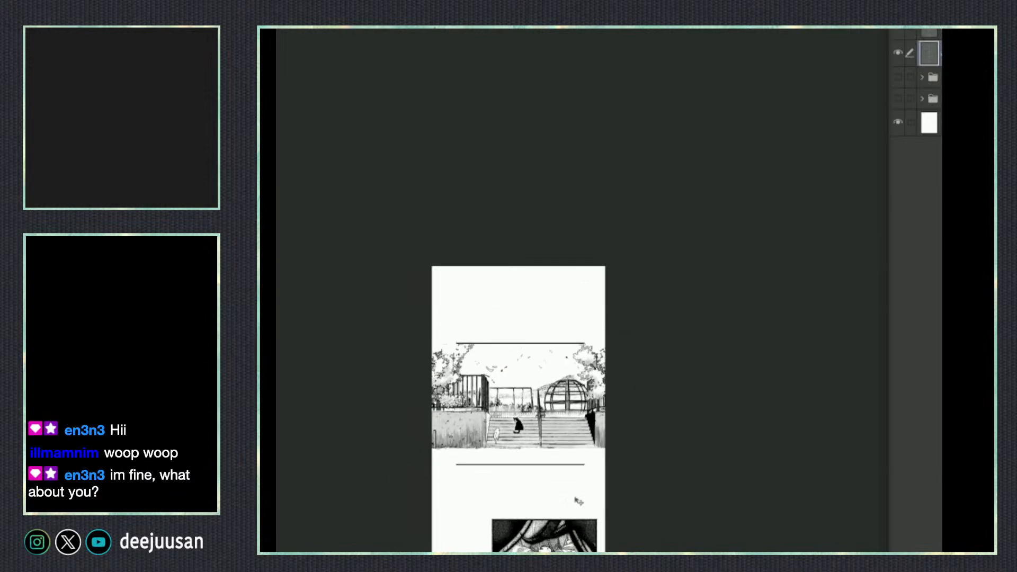
Remove the border line beneath the playground scene.
drag(471, 465, 457, 464)
drag(543, 465, 467, 464)
mouse_move(587, 465)
mouse_down()
mouse_move(548, 465)
mouse_move(570, 485)
mouse_up()
scroll(586, 411, up, 2)
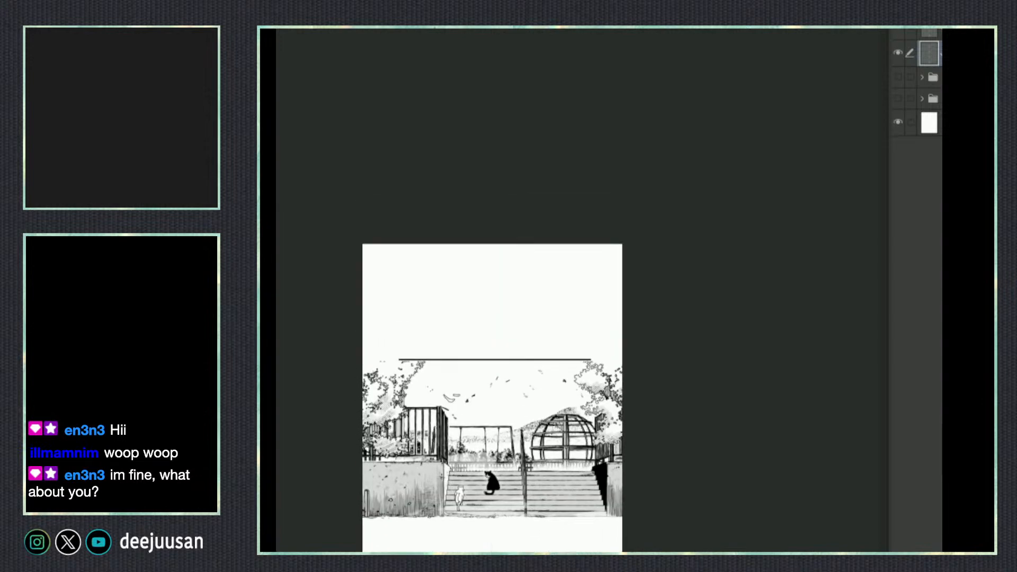
Extend the playground scene's upper border line to both edges of the strip and clear the selection.
drag(548, 345, 463, 361)
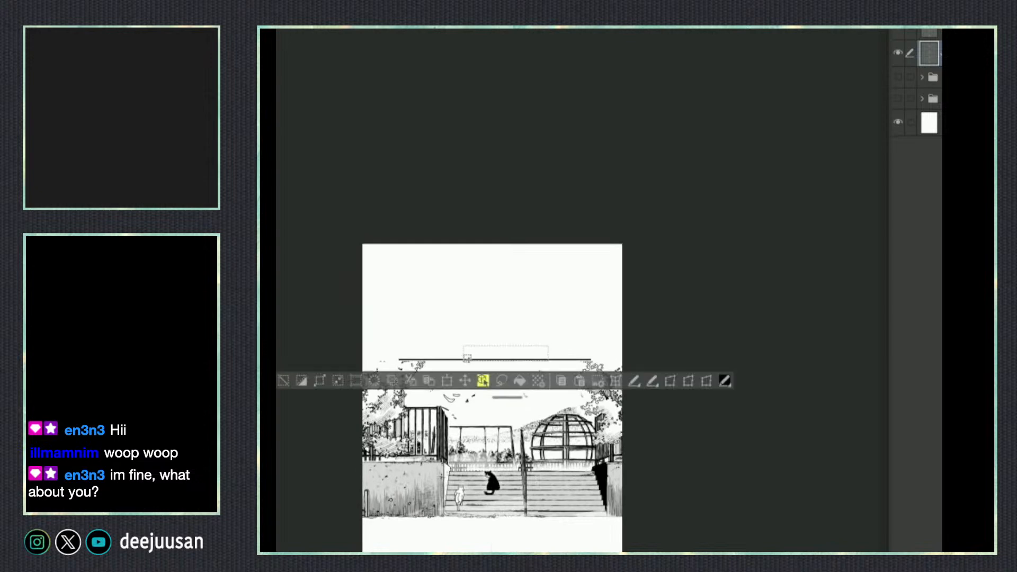
drag(548, 361, 650, 362)
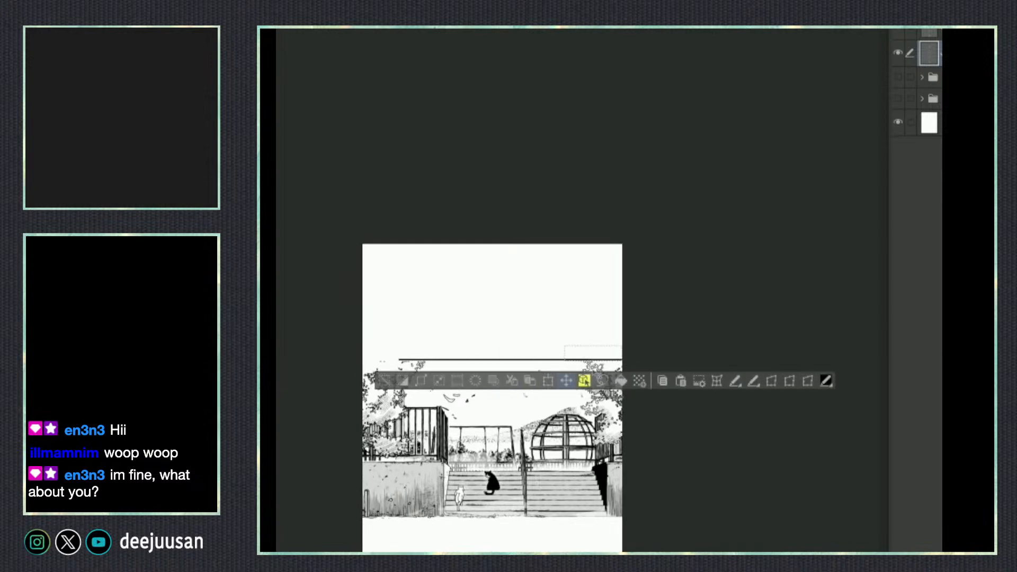
drag(517, 345, 411, 357)
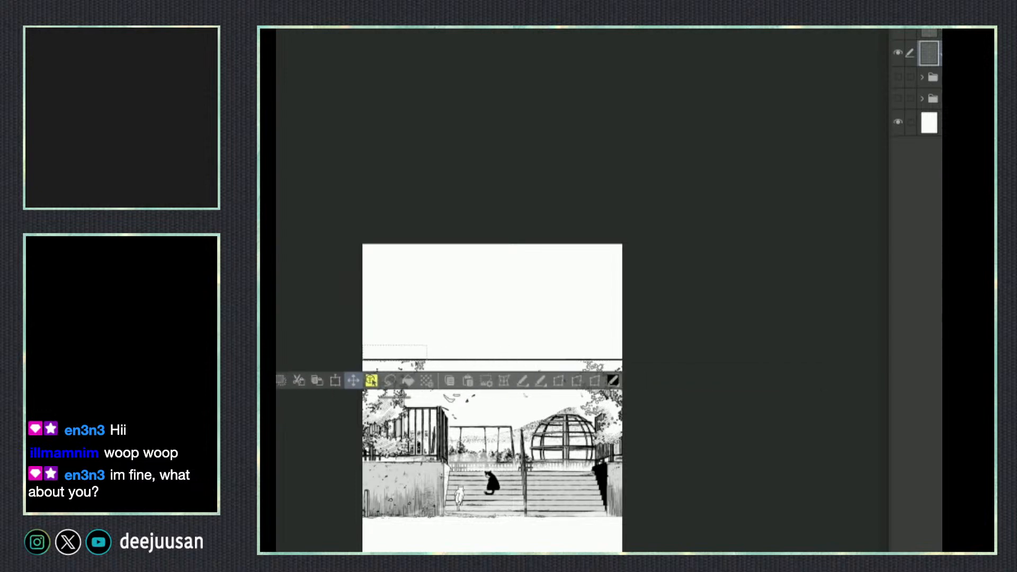
key(ctrl+d)
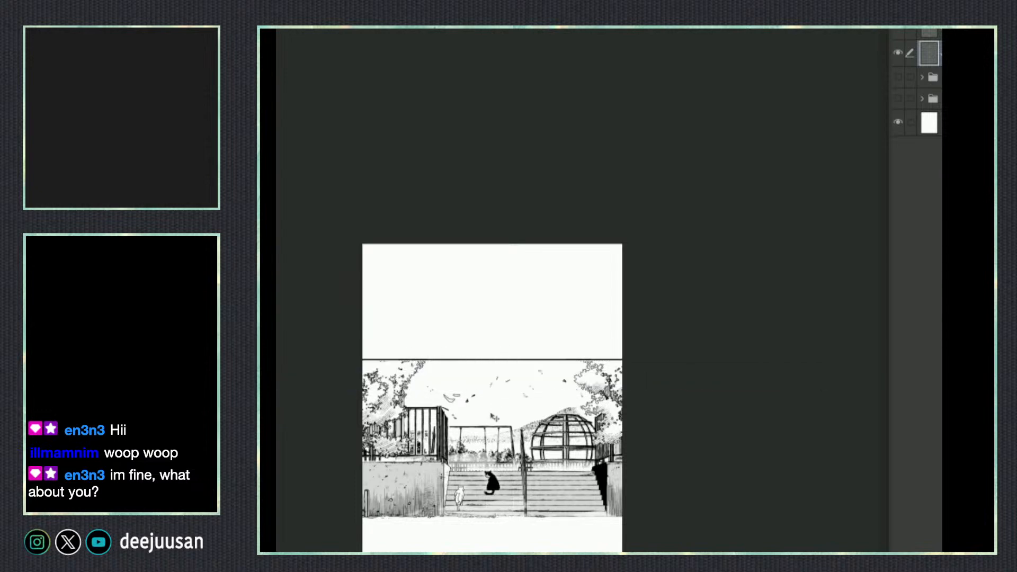
Reposition the hands, THUD and "What are you angry about?" panels closer together below the playground scene.
drag(667, 507, 676, 353)
key(q)
click(704, 278)
drag(608, 484, 618, 338)
drag(517, 527, 527, 298)
drag(595, 550, 609, 528)
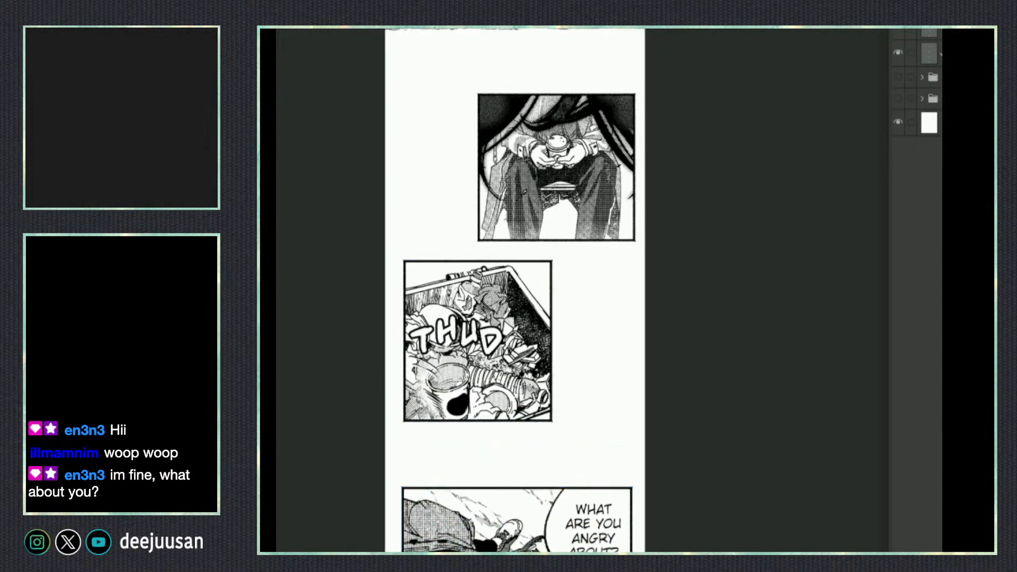
Bring up the swing and dome page beside the strip and collapse the expanded panel folders in its layers.
scroll(683, 397, down, 5)
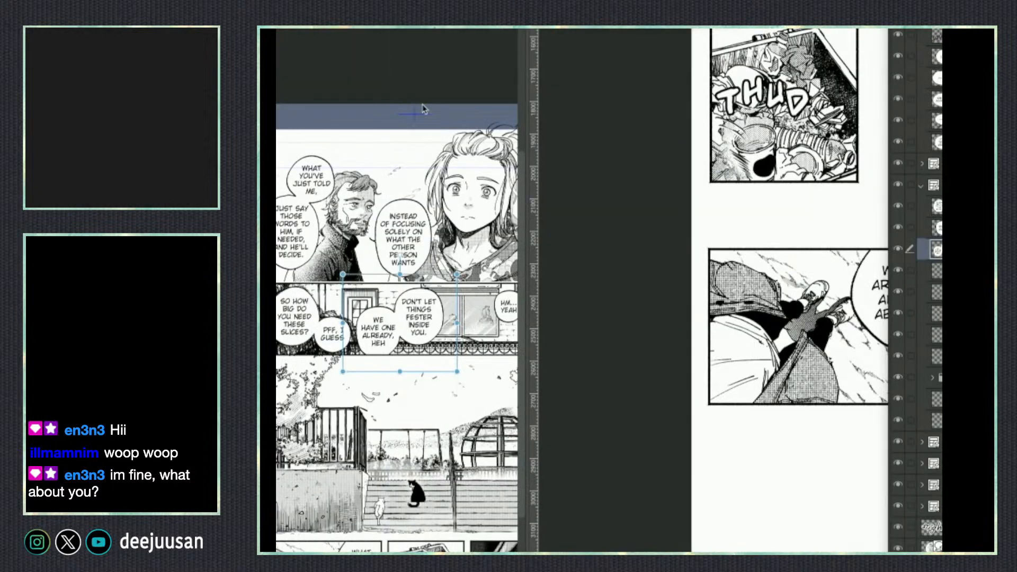
drag(377, 485, 462, 521)
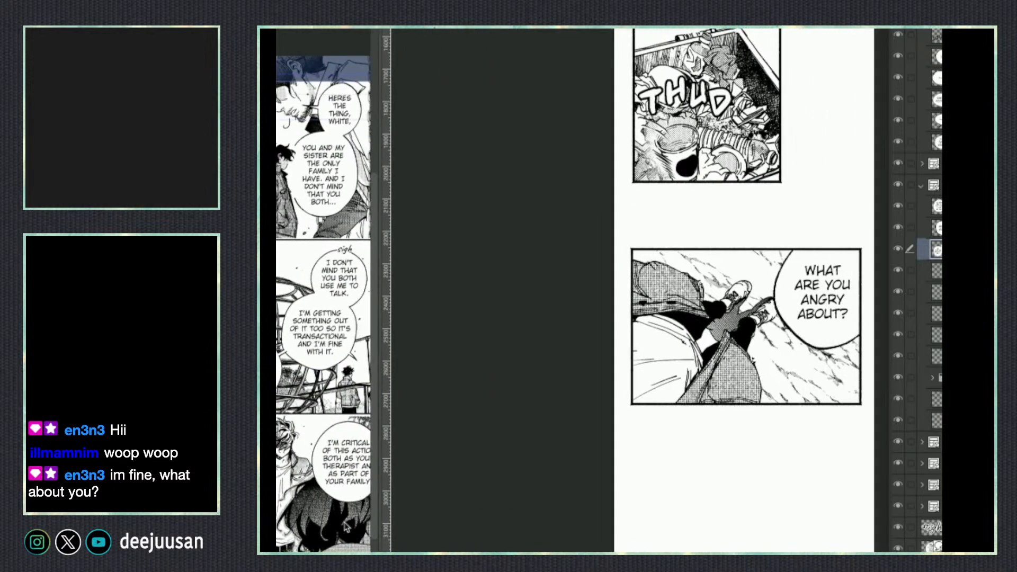
scroll(344, 529, down, 3)
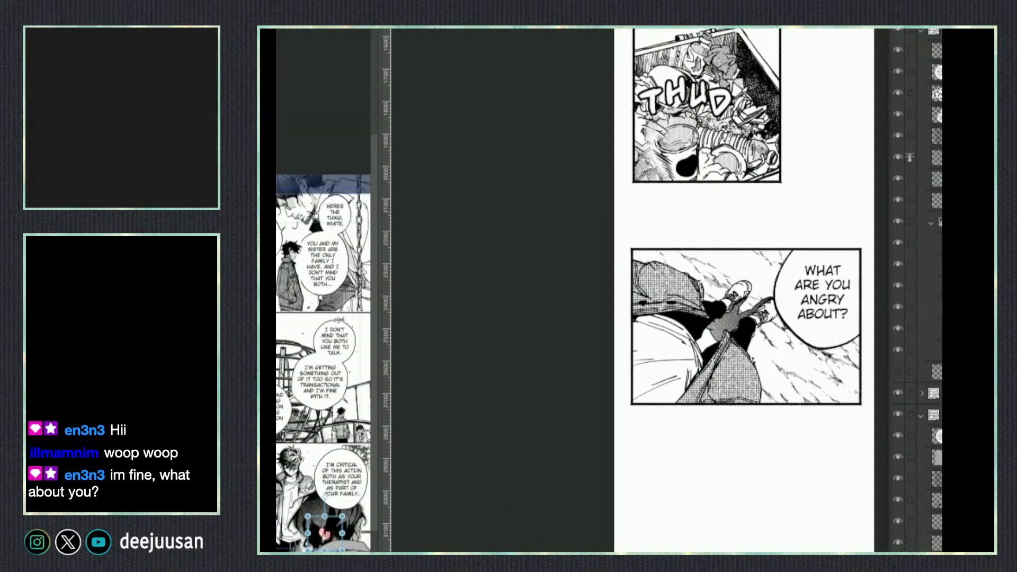
click(930, 223)
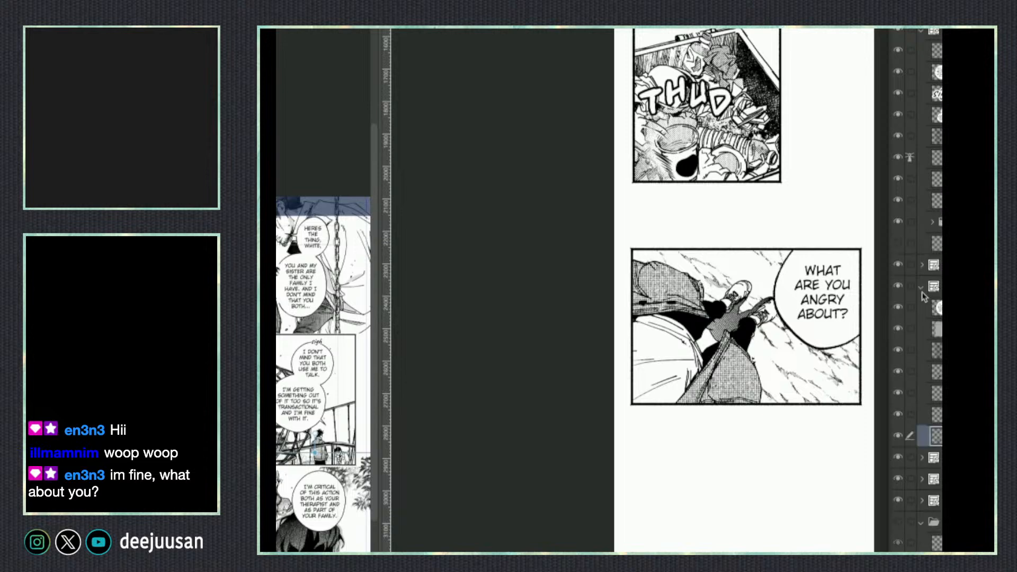
click(920, 286)
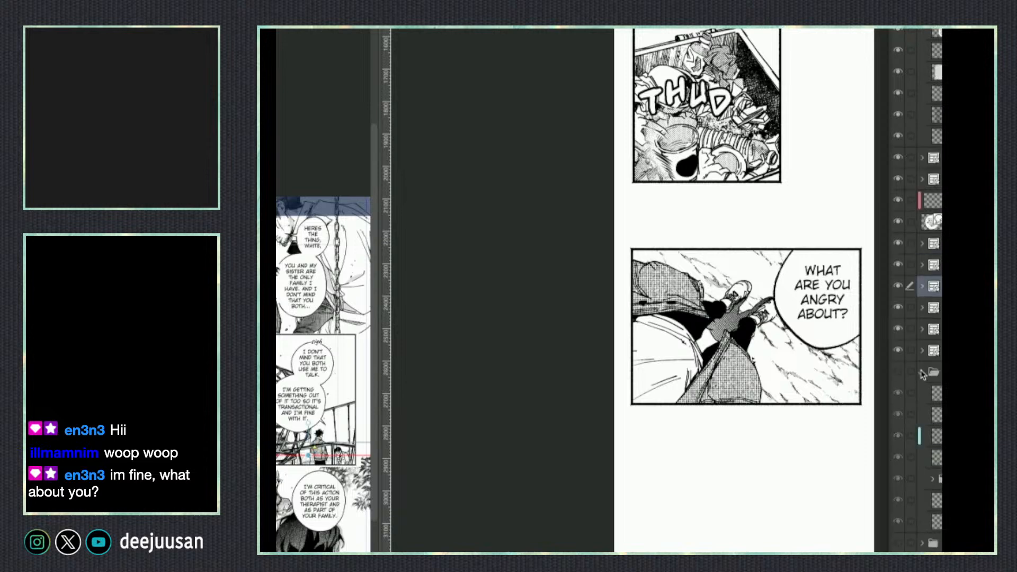
scroll(917, 291, up, 5)
scroll(916, 291, up, 2)
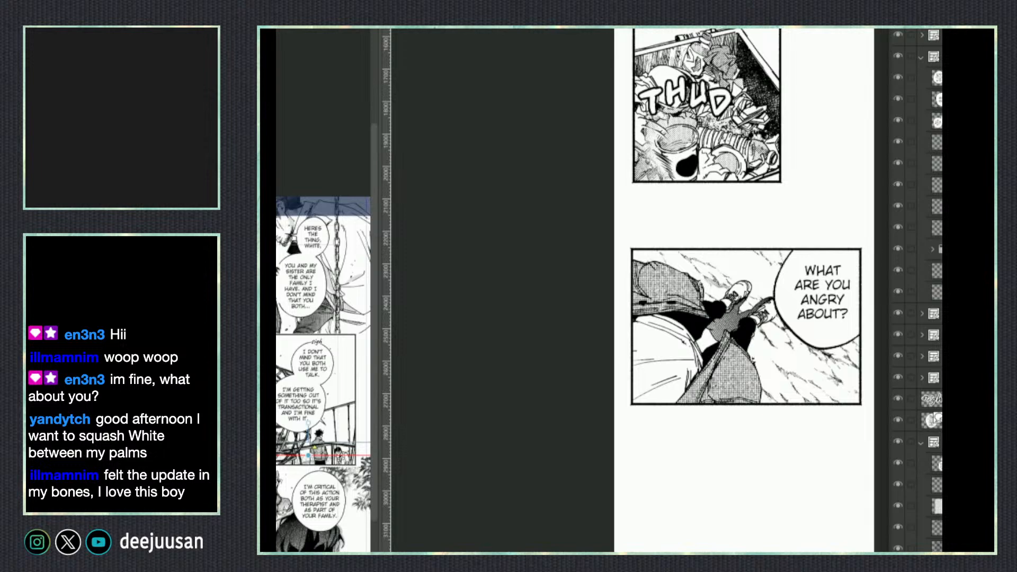
click(791, 380)
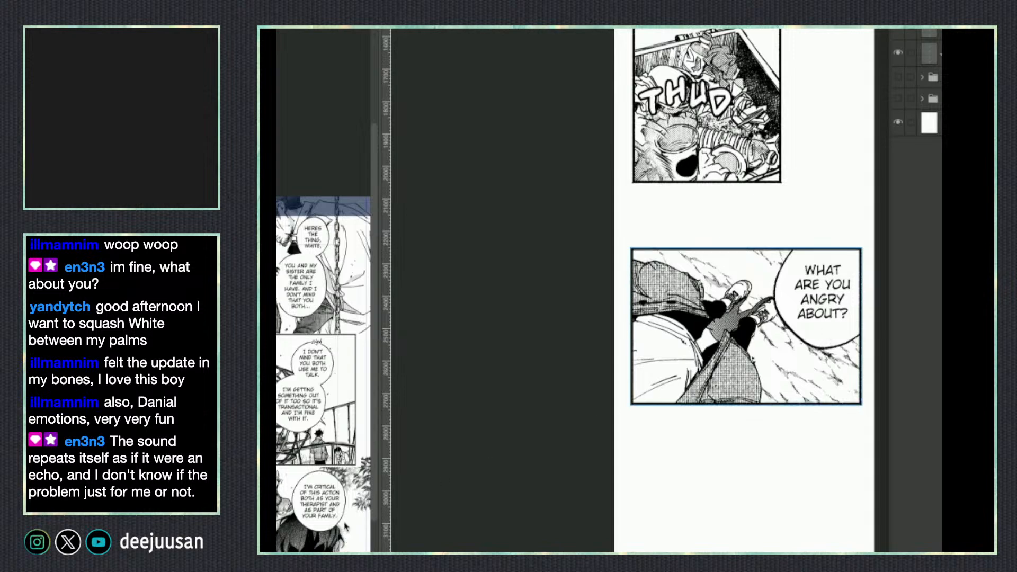
Widen the source page's view to examine its swing and climbing-dome panels, and narrow it again.
drag(380, 489, 407, 483)
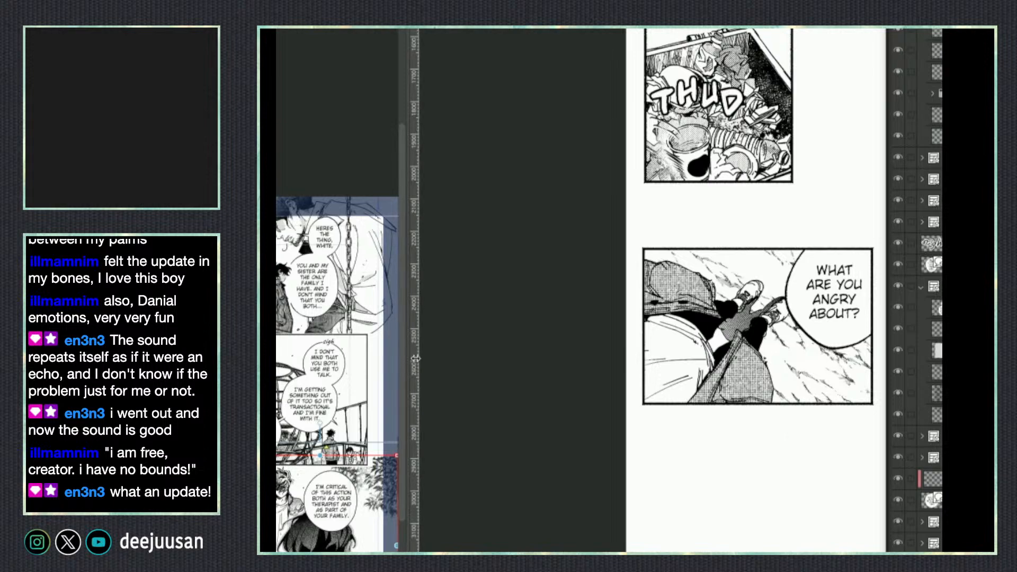
drag(407, 358, 688, 351)
scroll(483, 397, up, 4)
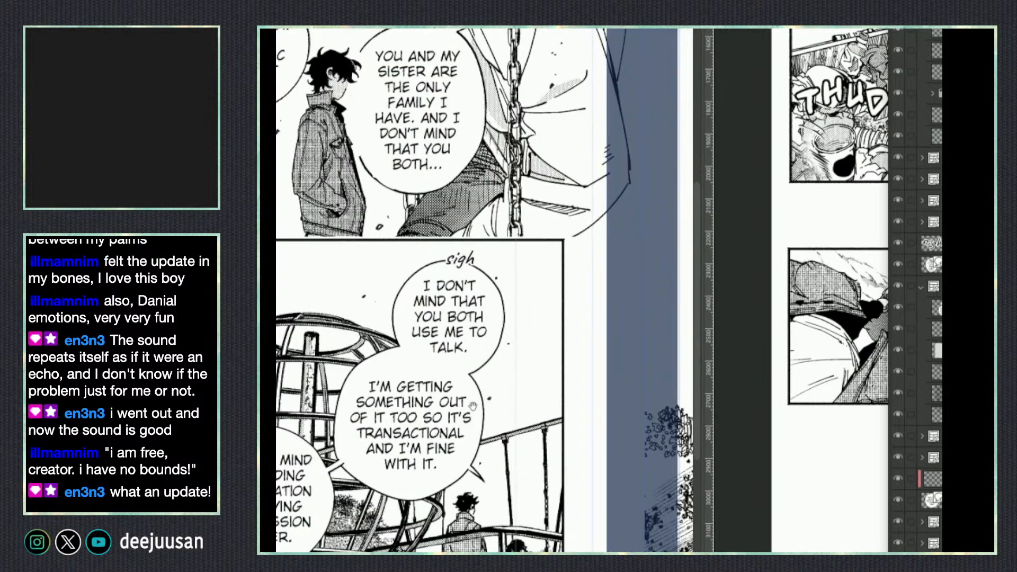
drag(567, 377, 601, 366)
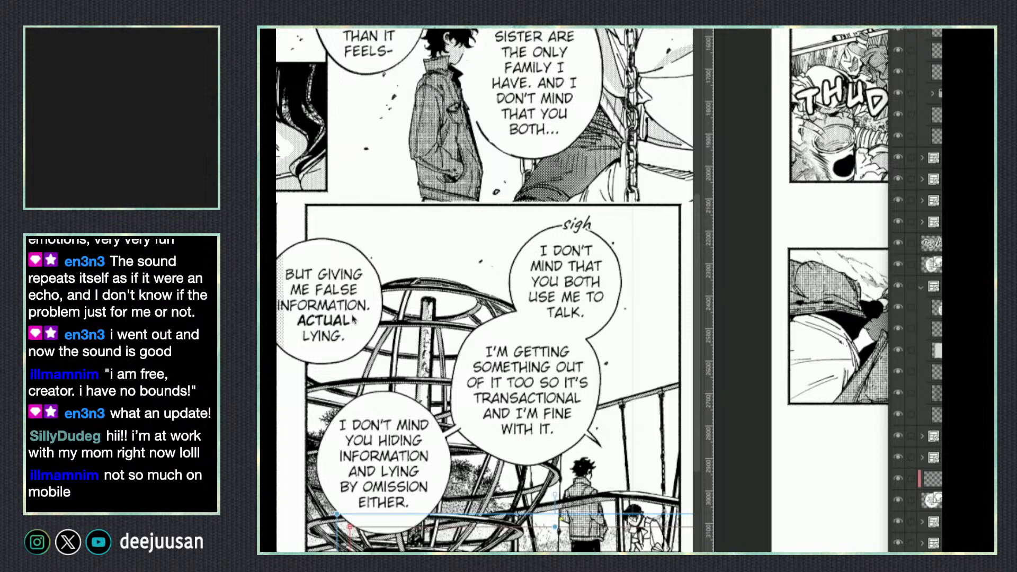
scroll(352, 319, down, 1)
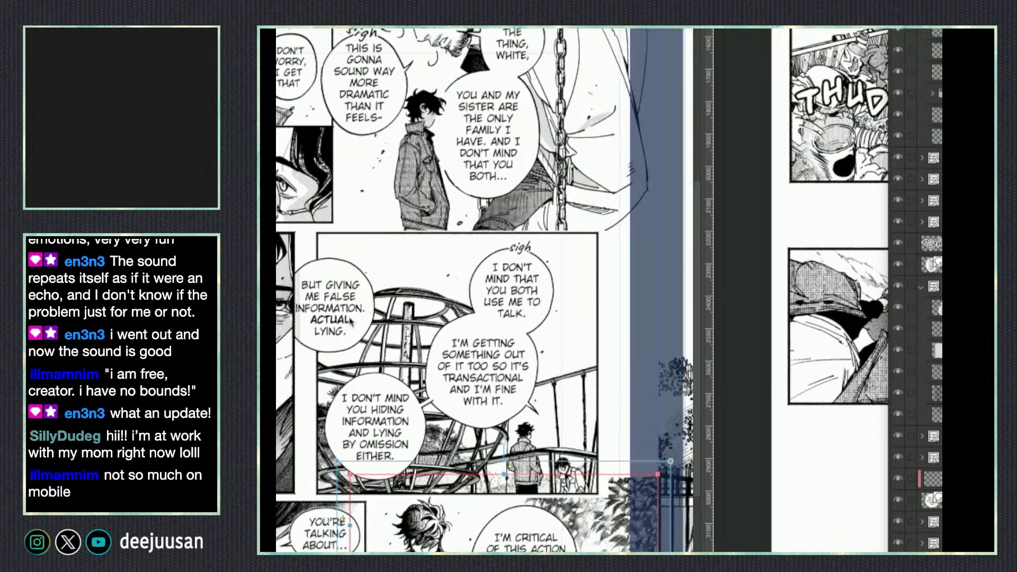
drag(702, 270, 365, 331)
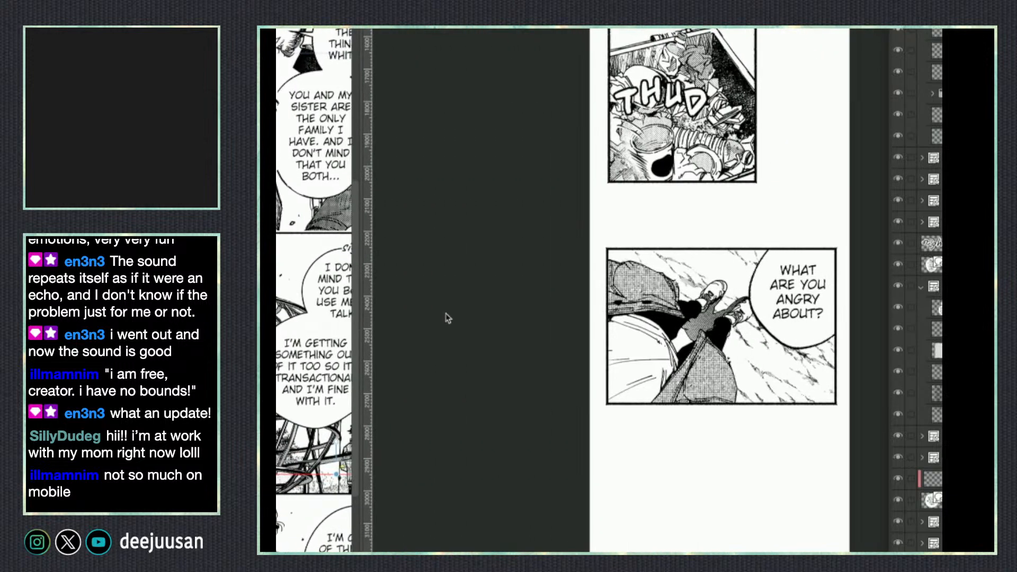
Select the swing panel's frame on the source page with the Object tool and collapse its layer folder.
drag(827, 270, 783, 264)
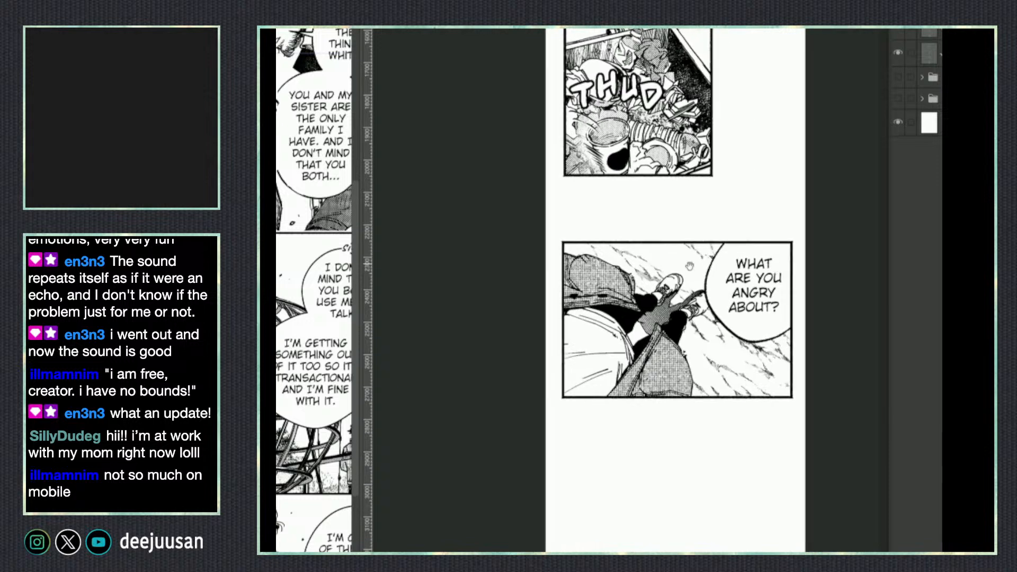
click(310, 352)
drag(314, 350, 277, 378)
scroll(276, 391, down, 1)
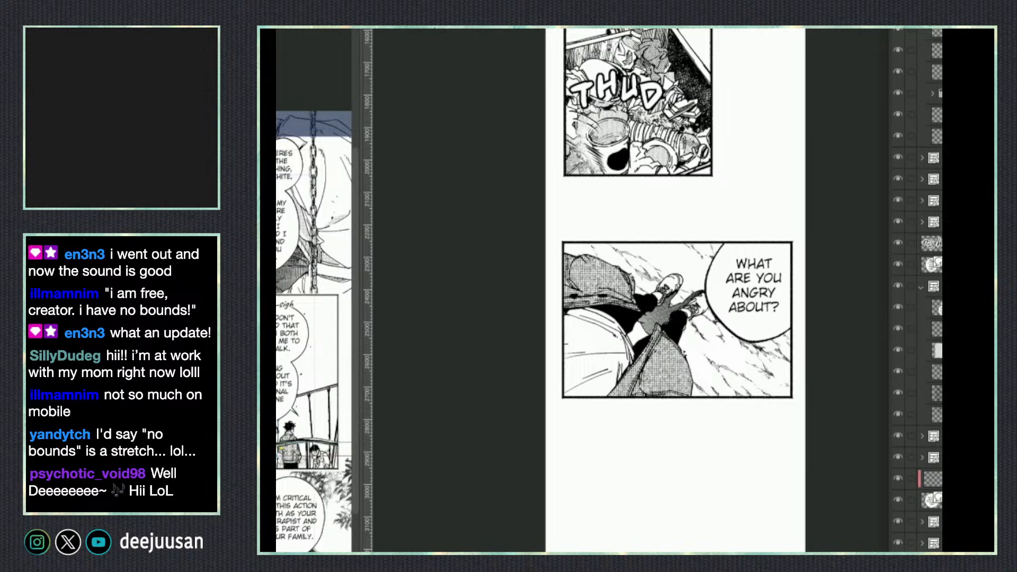
click(748, 130)
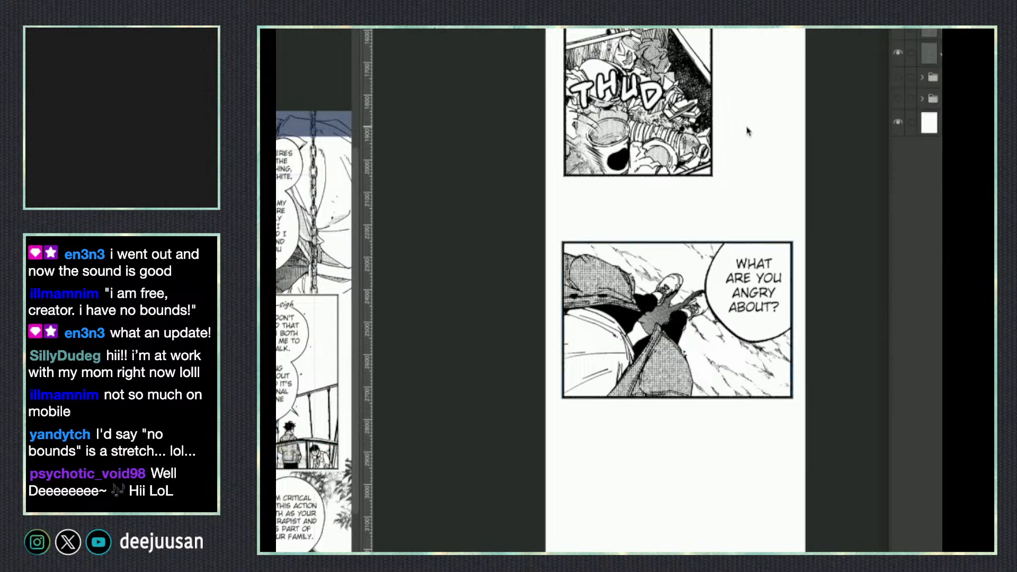
scroll(778, 173, down, 3)
scroll(778, 172, right, 2)
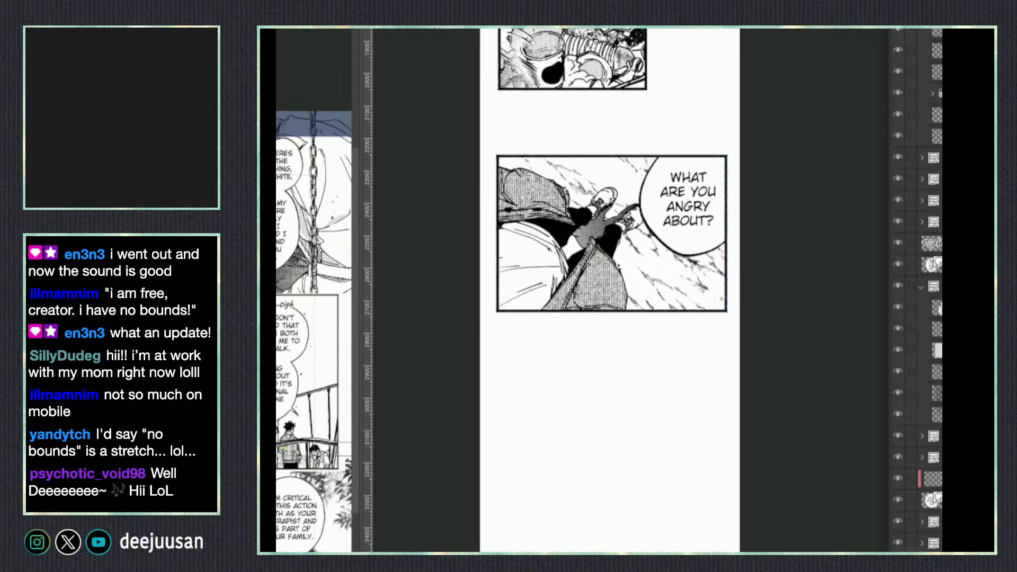
key(q)
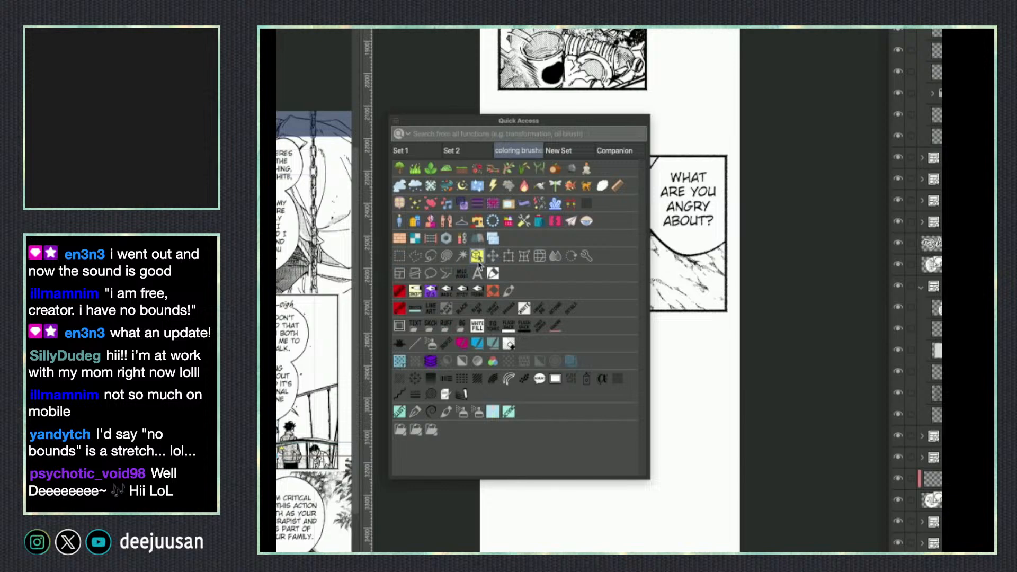
click(478, 259)
click(312, 296)
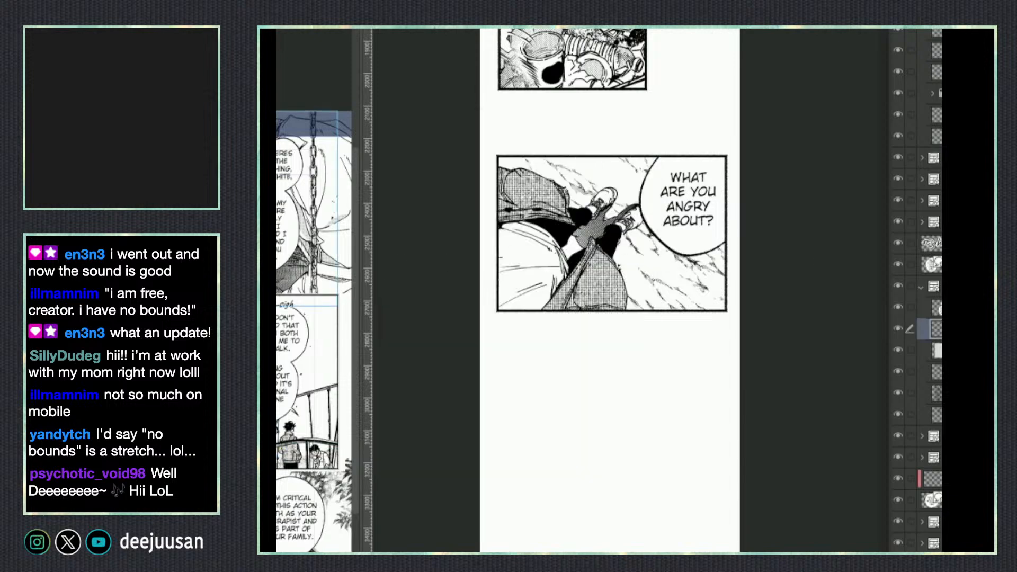
click(921, 288)
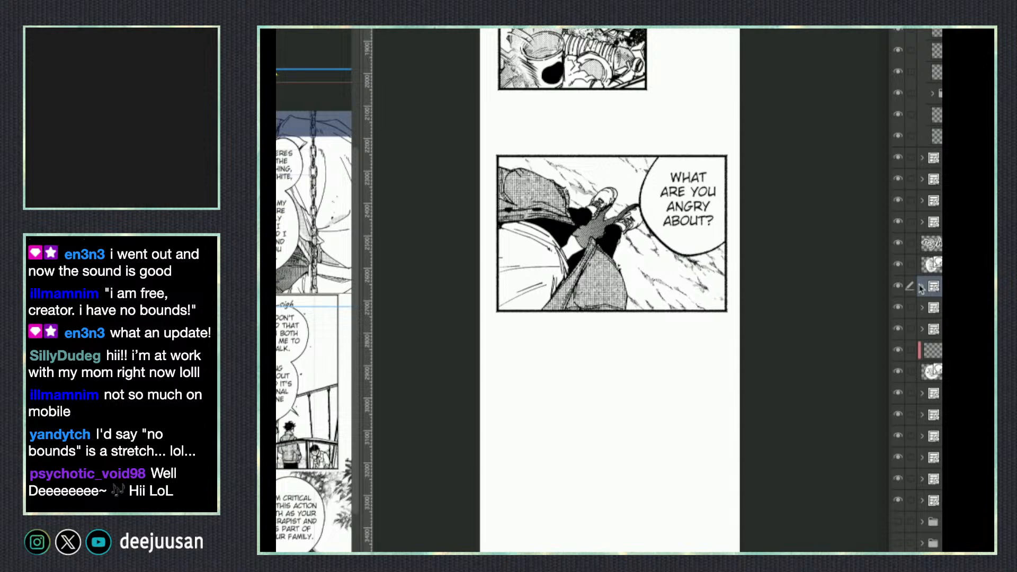
Toggle the swing panel folder's visibility to check its contents, and merge the folder into a single layer.
click(899, 287)
click(899, 287)
click(899, 288)
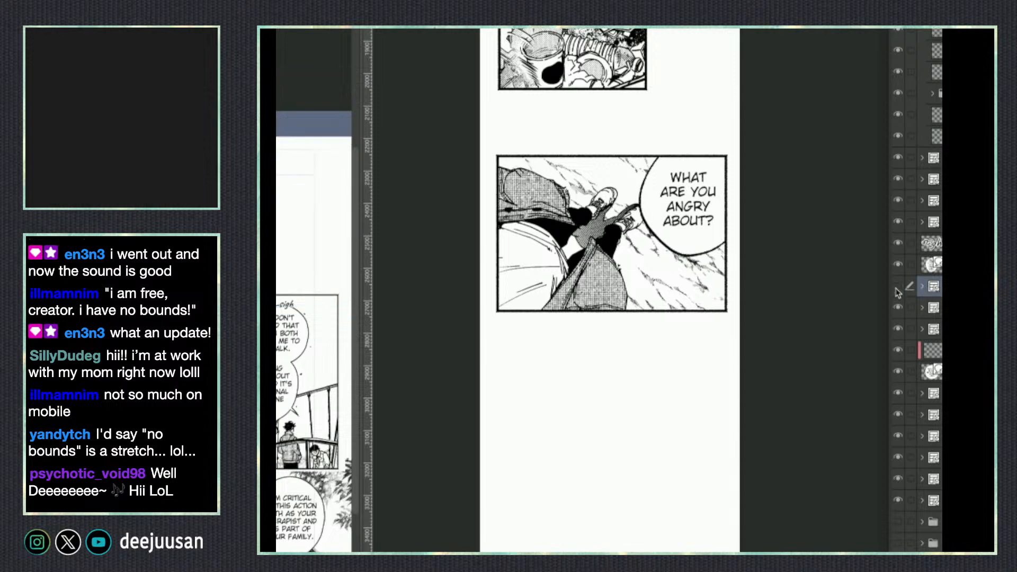
click(898, 289)
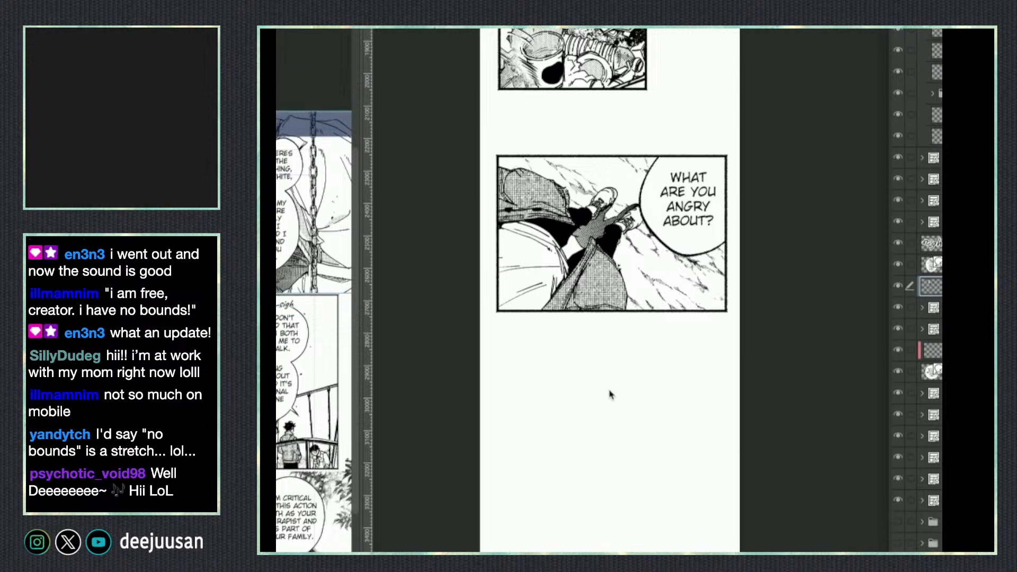
Paste the merged swing panel into the strip and move it below the "What are you angry about?" panel.
click(613, 407)
drag(627, 461, 586, 425)
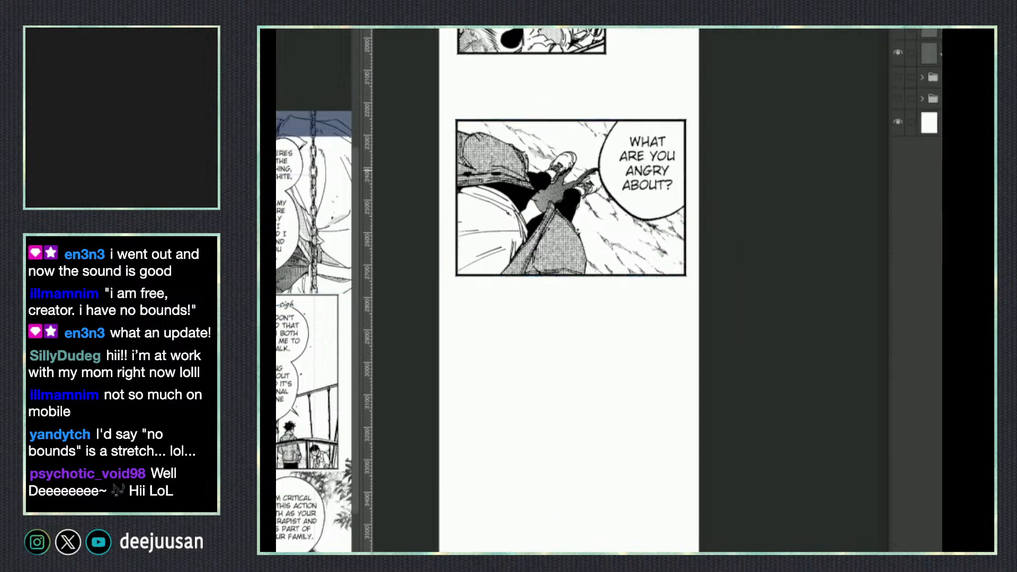
click(623, 225)
key(ctrl+v)
drag(730, 132, 669, 262)
drag(671, 122, 635, 467)
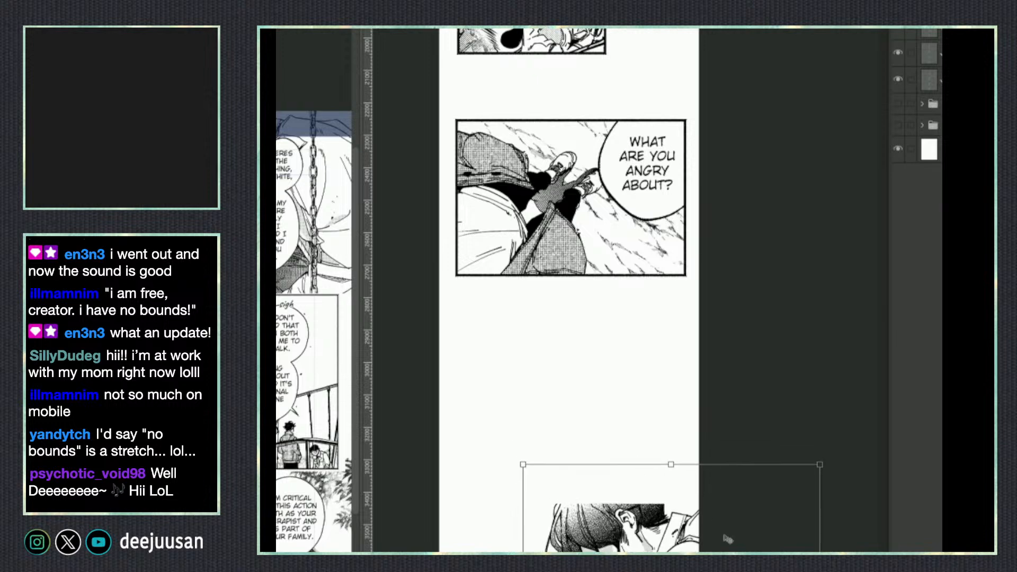
Enlarge the pasted swing panel to span the strip's full width and center it below the preceding panel.
drag(763, 539, 673, 386)
drag(721, 308, 769, 263)
drag(426, 552, 403, 552)
key(Return)
drag(633, 552, 651, 433)
key(ctrl+t)
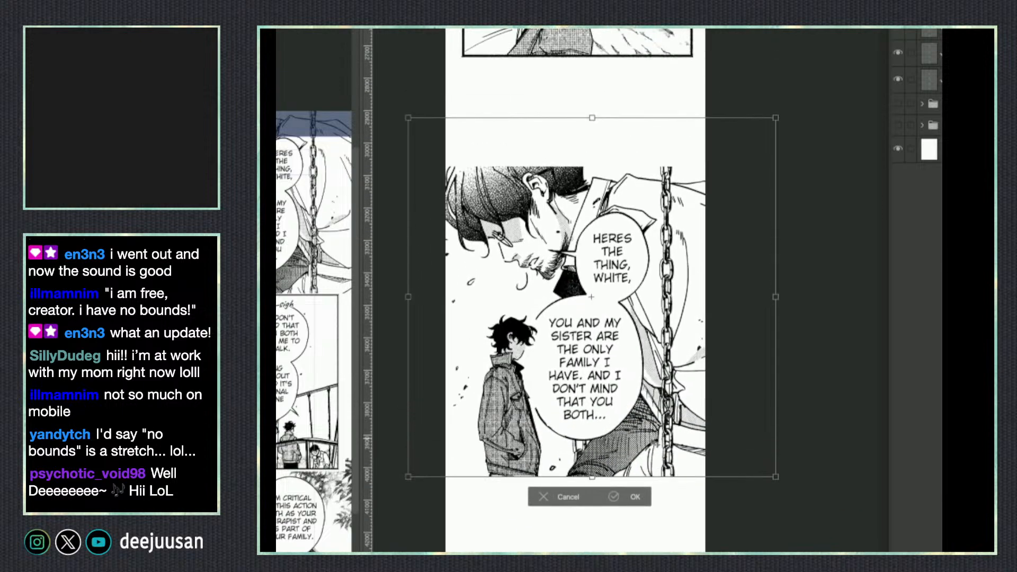
key(Return)
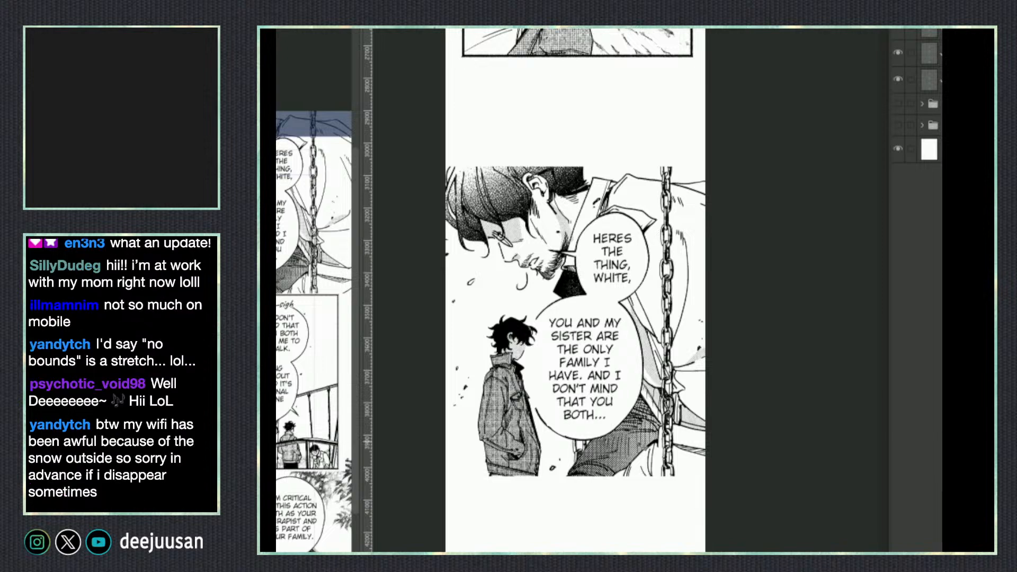
Draw straight black border lines along the swing panel's upper and lower edges across the strip's width.
drag(442, 167, 708, 167)
key(ctrl+z)
drag(626, 167, 709, 167)
scroll(709, 167, left, 1)
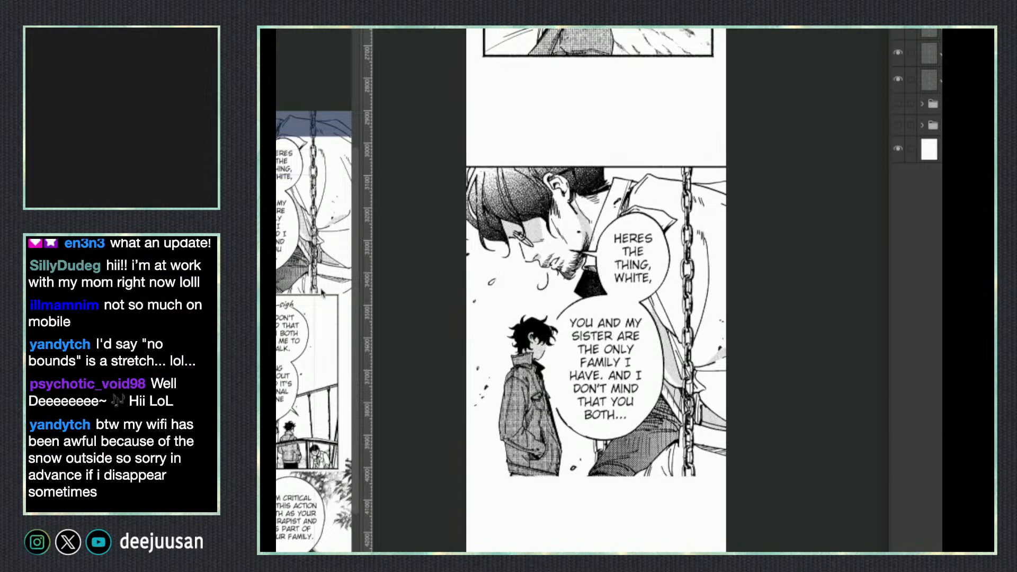
drag(729, 477, 401, 504)
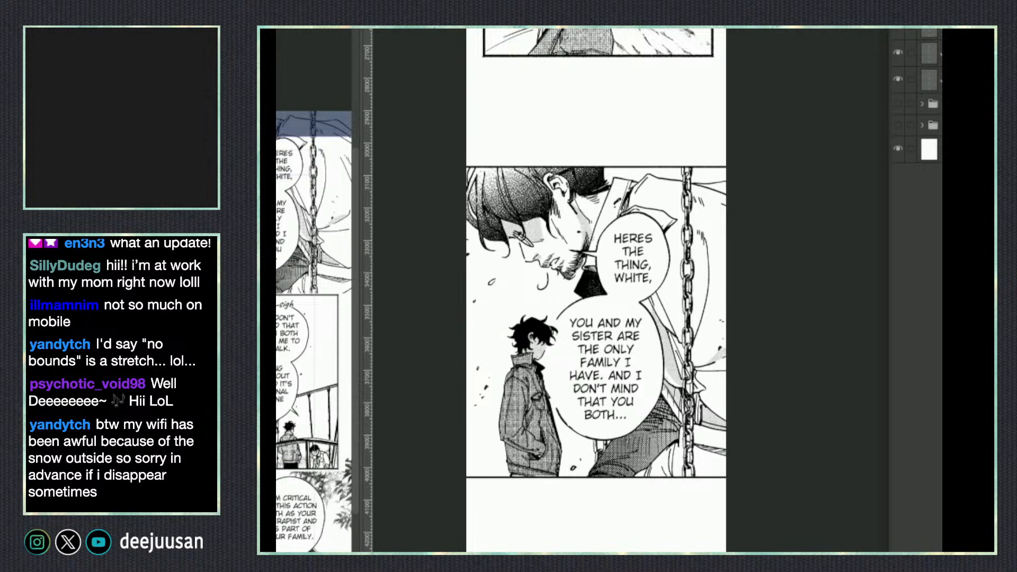
Shift the swing panel slightly right with the Object tool so a narrow white margin separates its border lines from the strip's left edge.
drag(568, 557, 547, 545)
key(o)
key(ctrl+Tab)
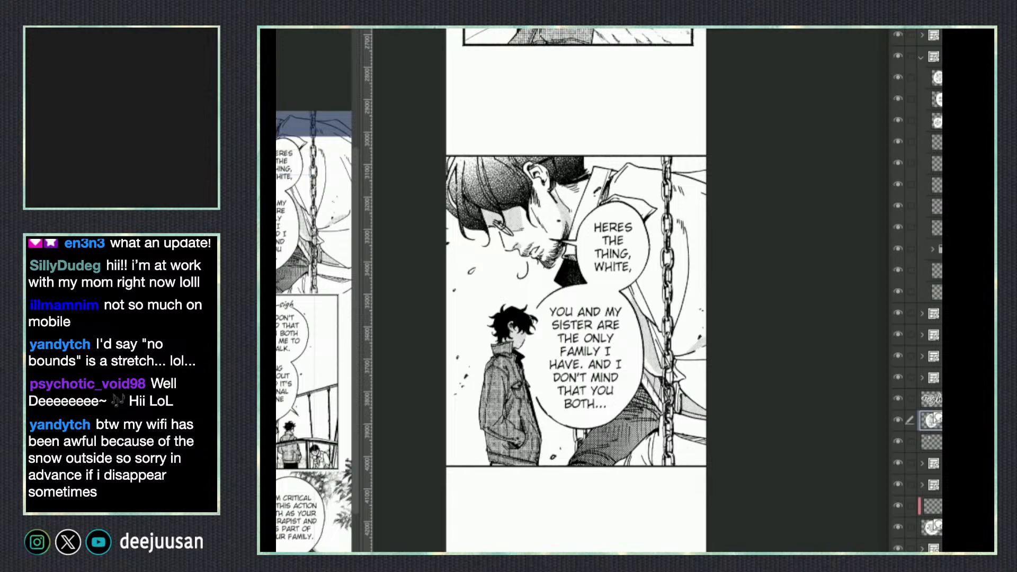
click(931, 399)
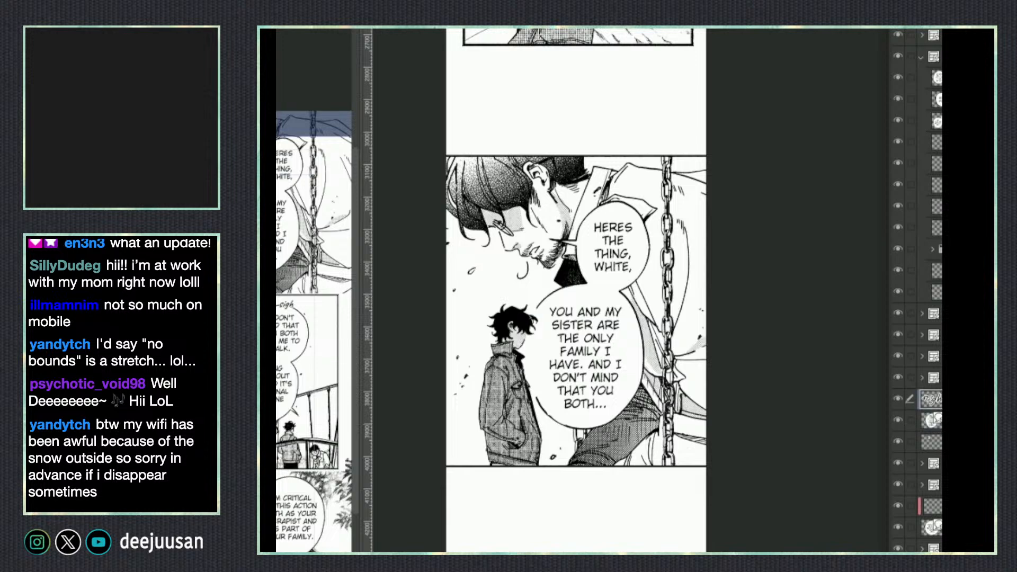
drag(694, 408, 703, 412)
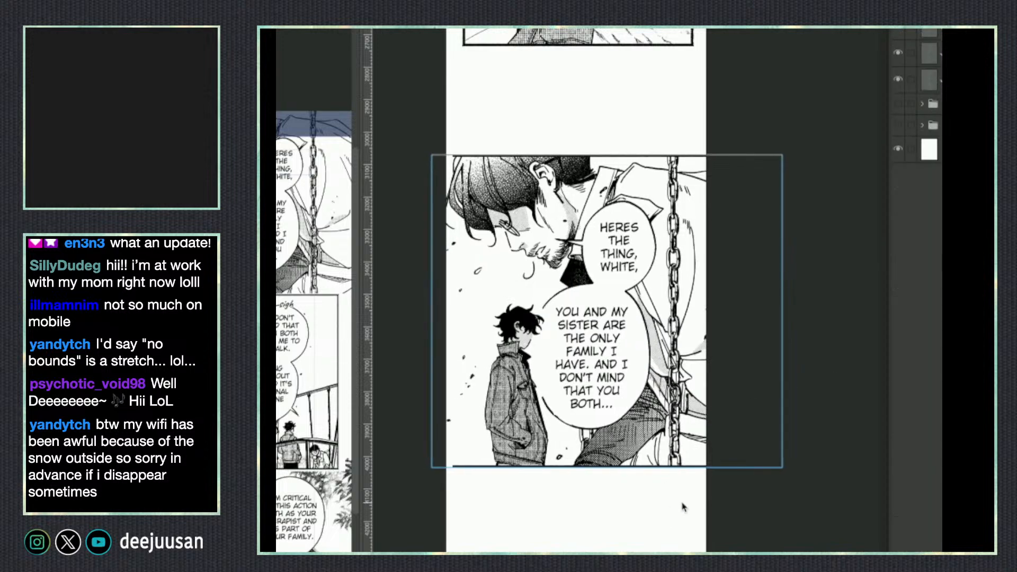
key(Return)
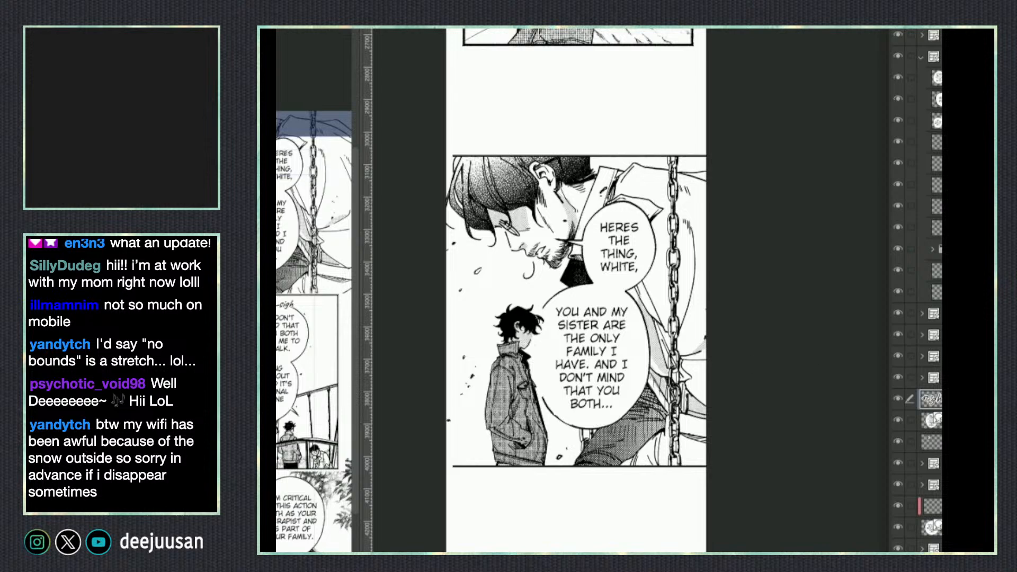
Merge the source page's speech layer down and paste its "sigh" and "This is gonna sound way more dramatic" balloon over the swing panel's lower border.
key(ctrl+e)
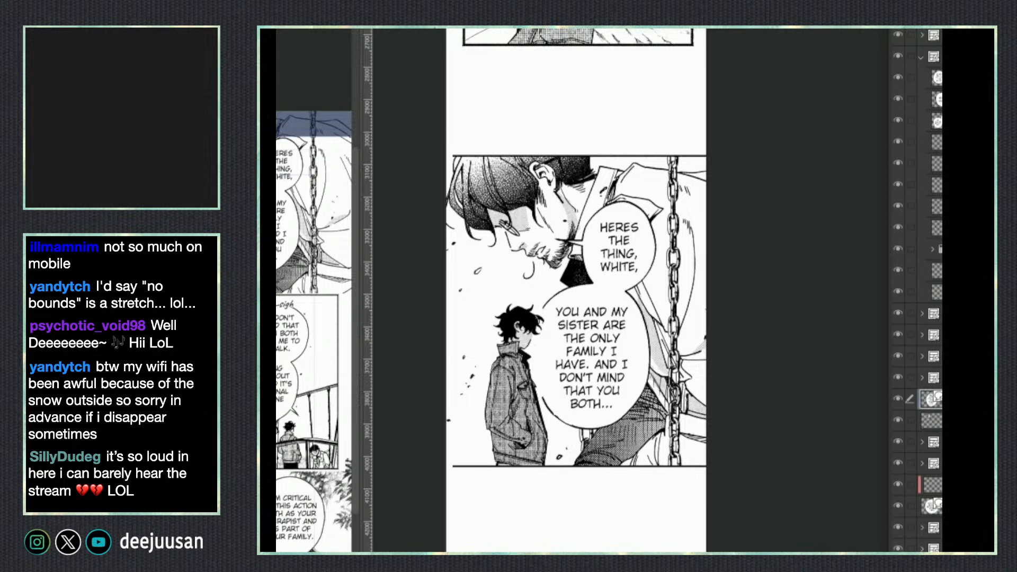
key(ctrl+v)
drag(694, 339, 567, 496)
drag(704, 400, 613, 485)
drag(597, 532, 593, 460)
key(Return)
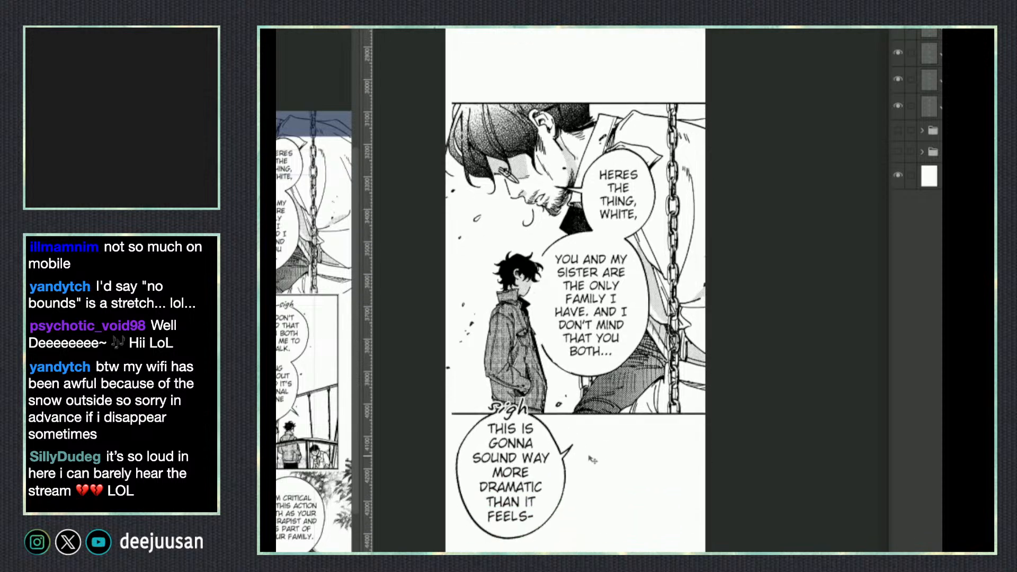
drag(554, 493, 553, 491)
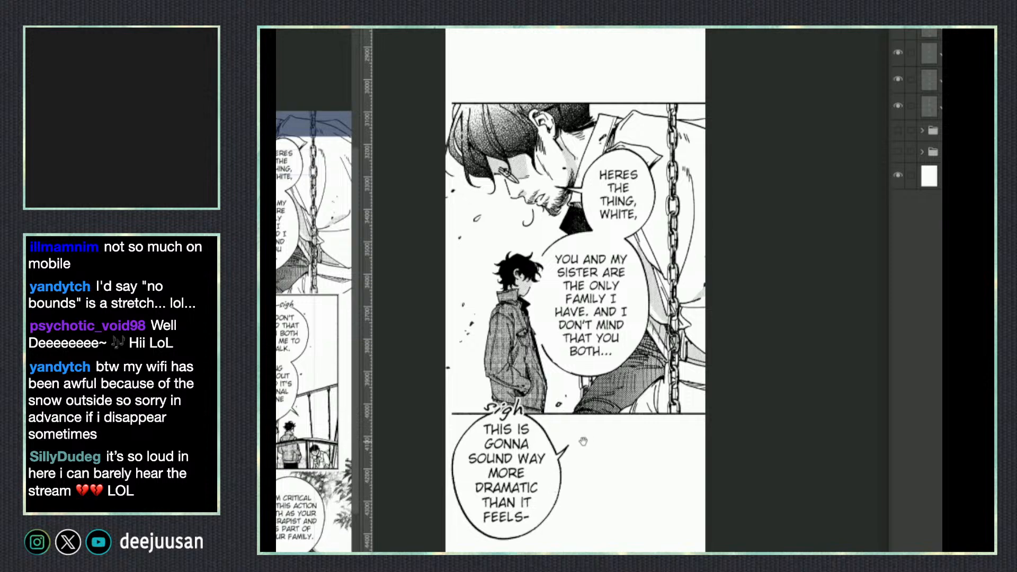
scroll(610, 450, down, 2)
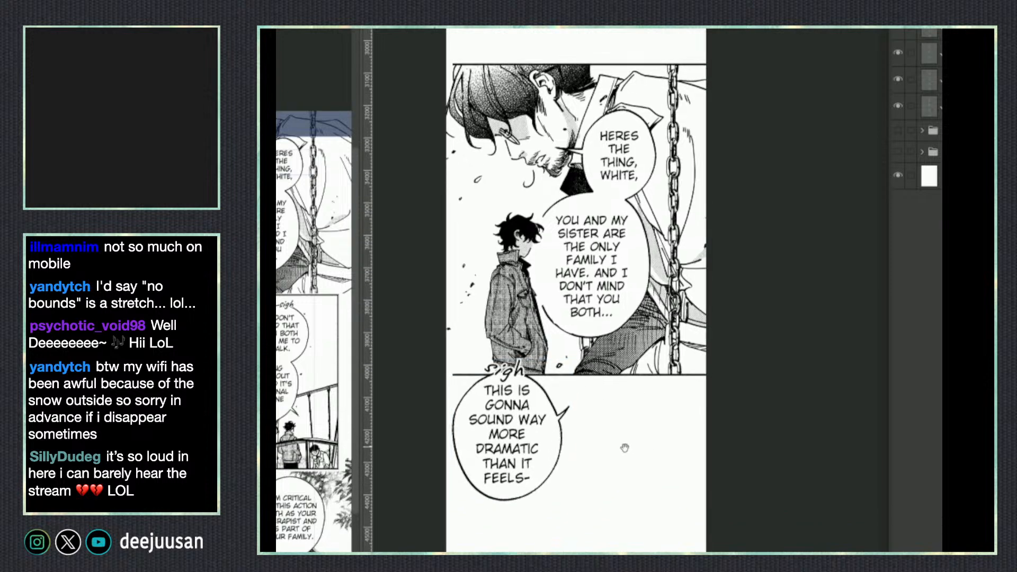
mouse_move(541, 470)
mouse_down()
mouse_move(629, 462)
mouse_move(650, 437)
mouse_move(638, 466)
mouse_move(534, 469)
mouse_up()
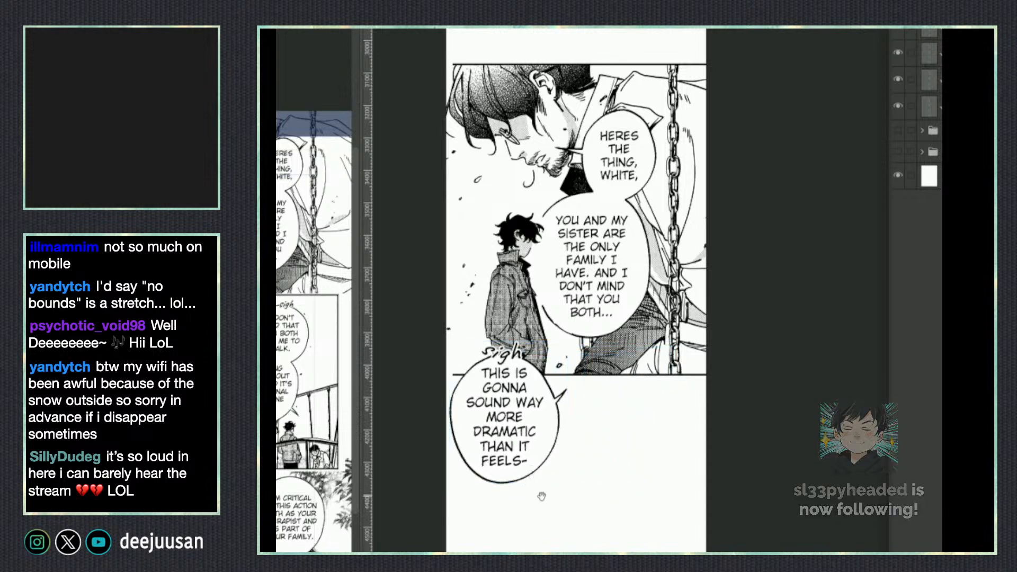
Undo the combined balloon's placement in the strip and the layer merge on the source page.
key(ctrl+z)
key(ctrl+z)
key(ctrl+z)
key(ctrl+z)
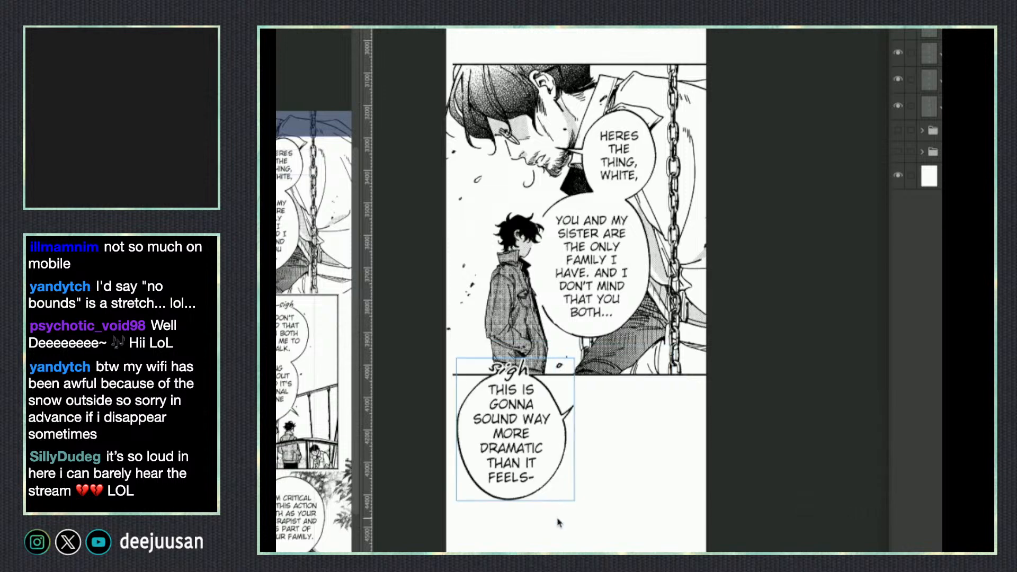
key(ctrl+z)
key(ctrl+z)
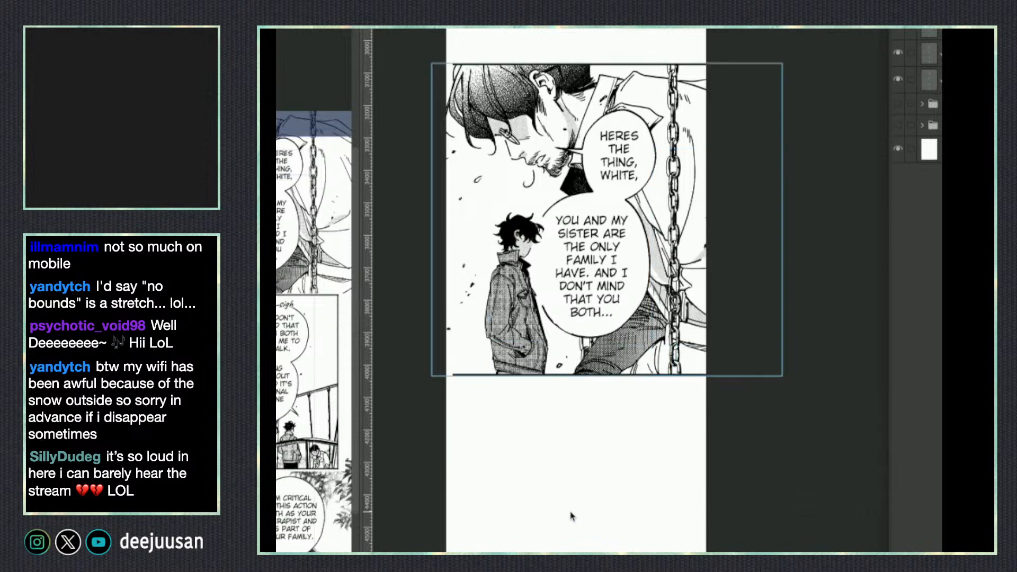
key(ctrl+z)
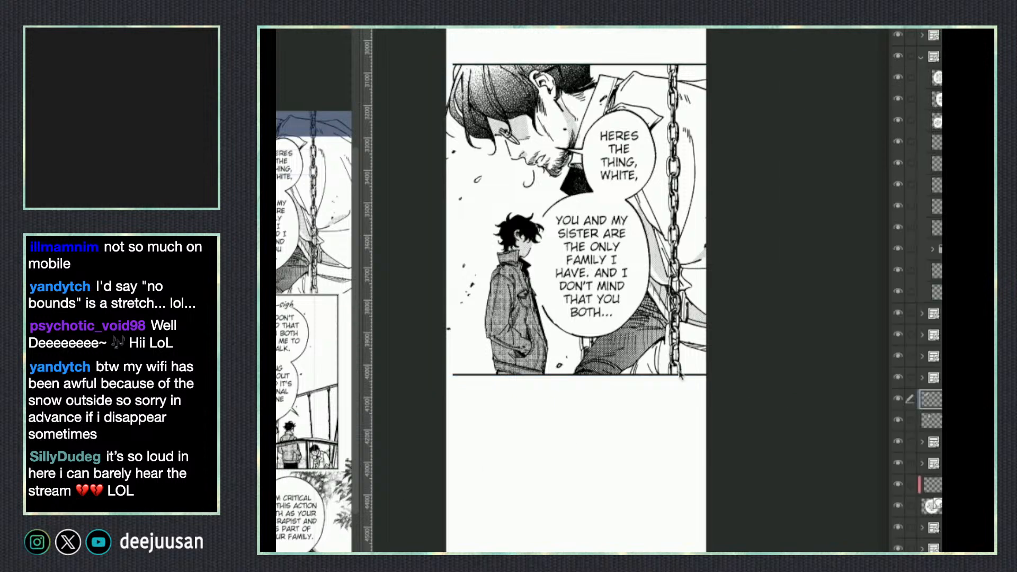
key(ctrl+v)
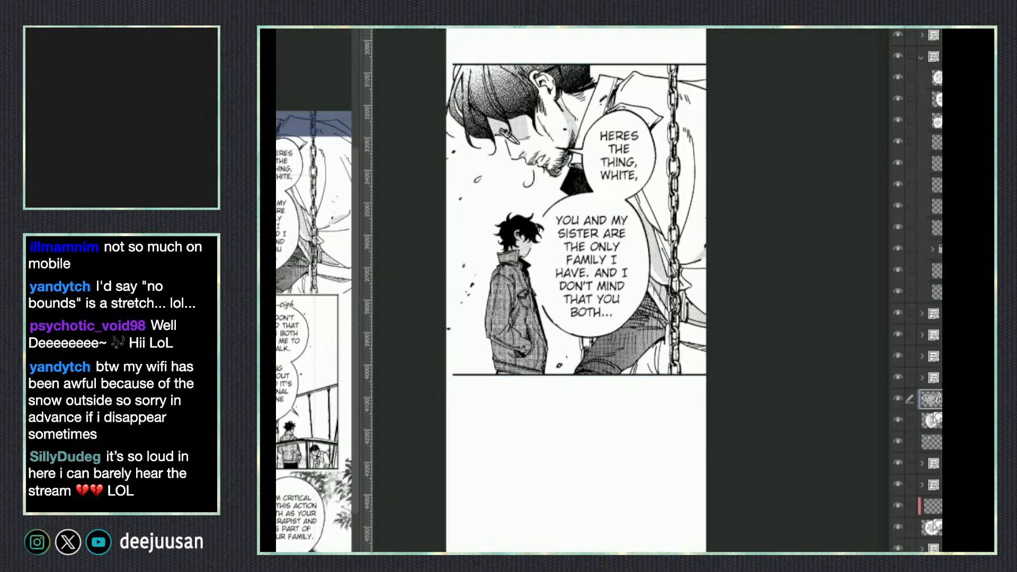
Paste the "sigh" lettering into the strip on its own, resize it and place it just below the "both..." balloon.
click(616, 323)
key(ctrl+v)
drag(679, 337, 492, 480)
drag(626, 528, 650, 373)
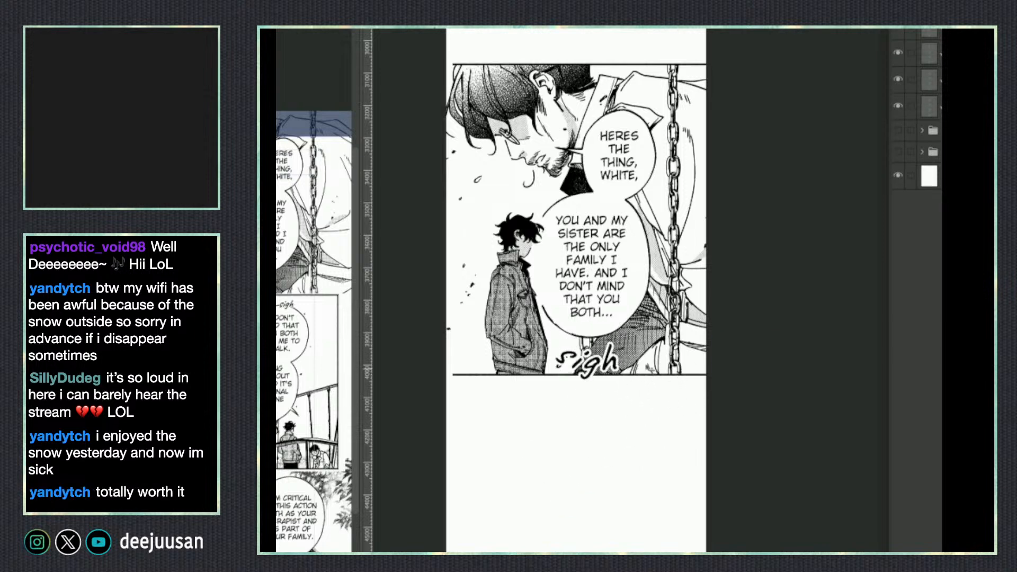
key(ctrl+t)
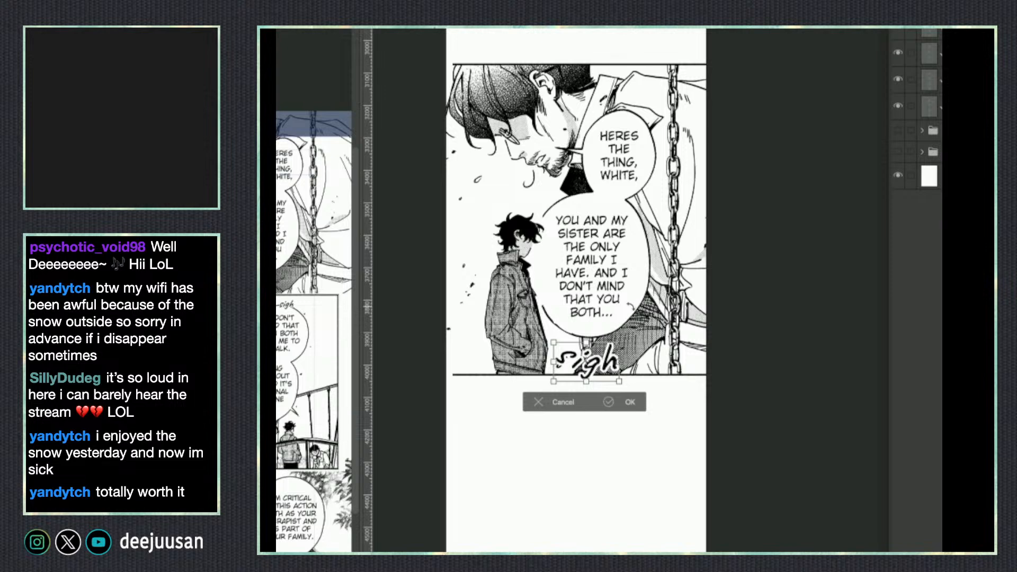
drag(619, 342, 643, 314)
key(Return)
drag(606, 370, 609, 342)
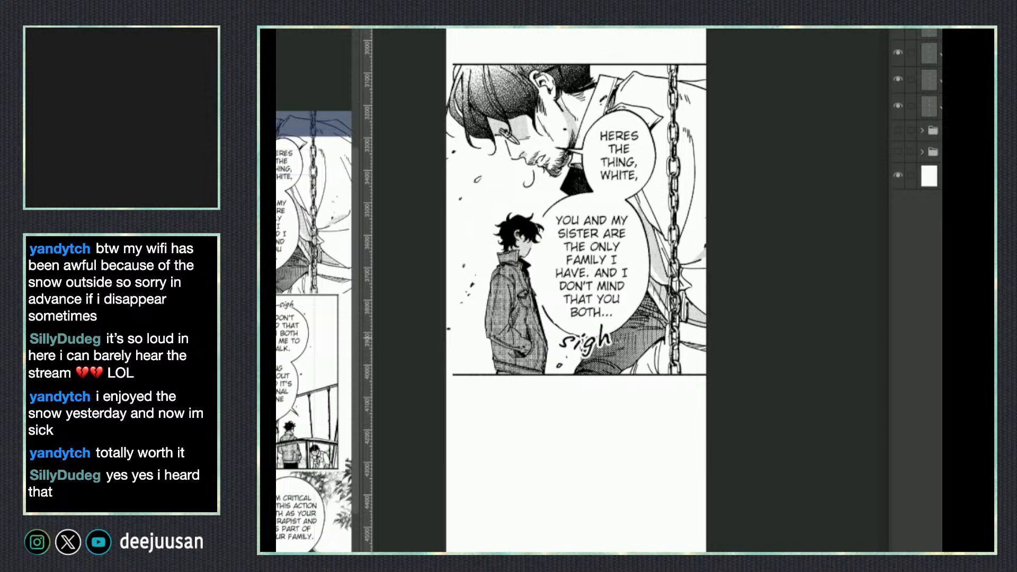
Paste the "This is gonna sound way more dramatic than it feels-" balloon, resize it and overlap it on the swing panel's lower border.
click(930, 420)
click(598, 409)
key(ctrl+v)
key(ctrl+t)
drag(713, 402, 658, 462)
drag(636, 515, 598, 411)
drag(621, 358, 617, 361)
key(Return)
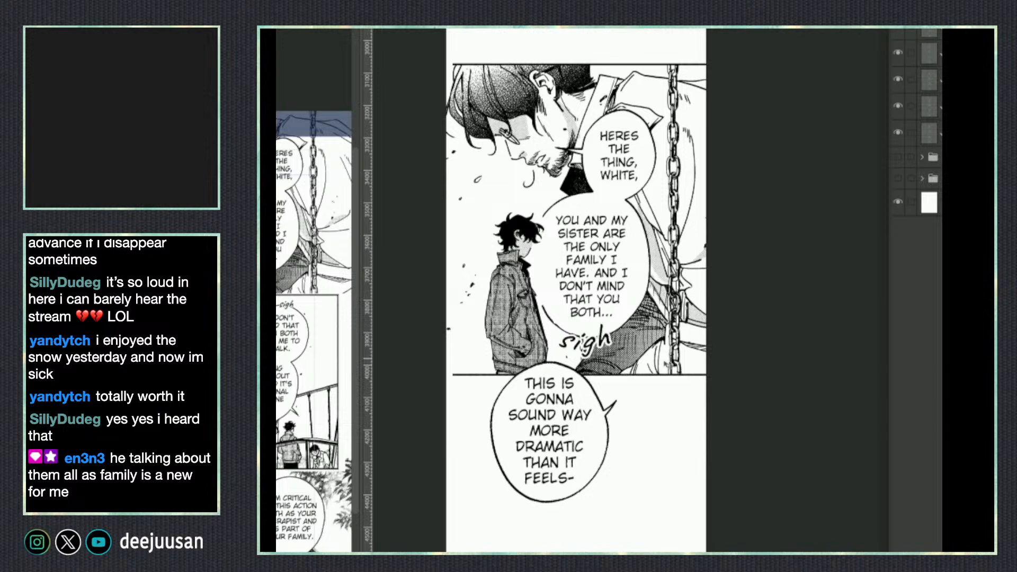
Scale the "This is gonna sound way more dramatic" balloon down slightly, keeping it overlapping the swing panel's lower border.
drag(668, 409, 671, 348)
drag(629, 391, 629, 385)
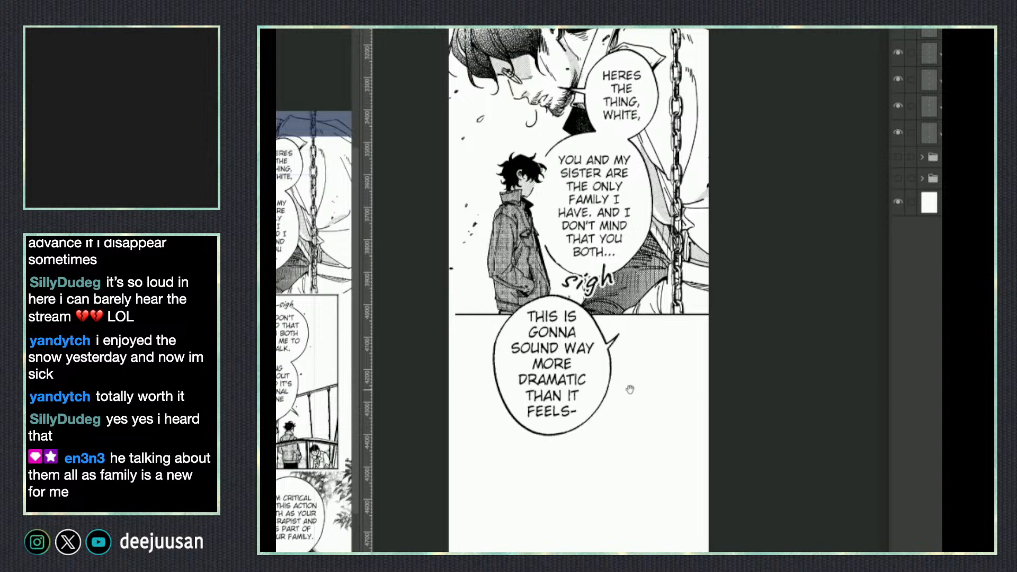
key(ctrl+t)
drag(556, 435, 557, 413)
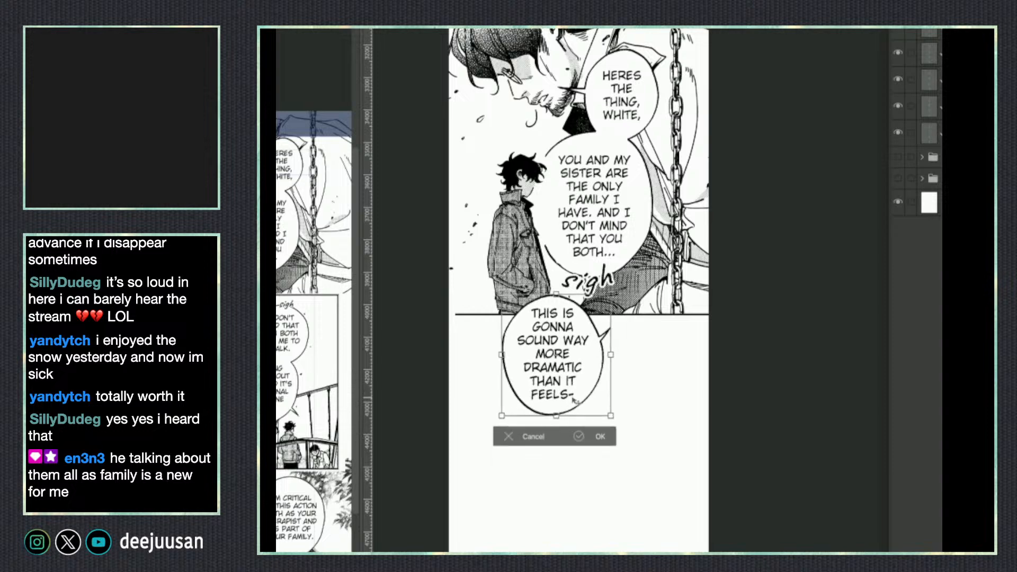
key(Return)
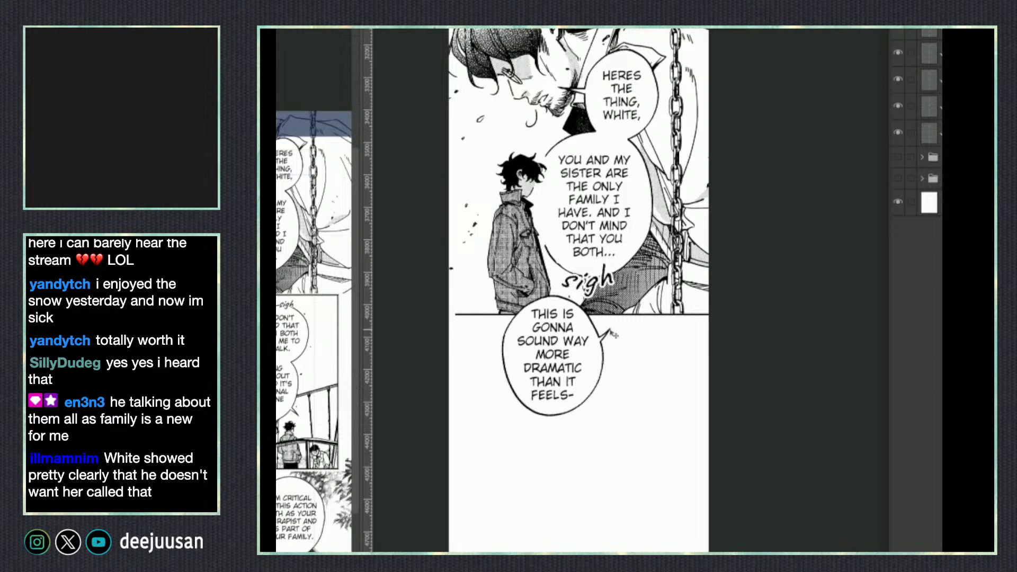
drag(624, 433, 626, 404)
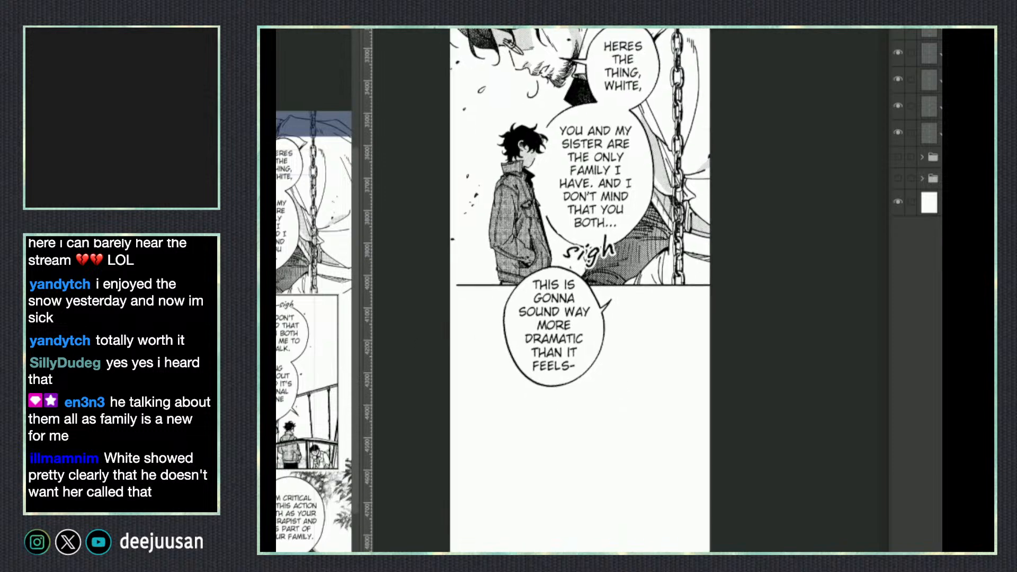
Examine the source page's climbing-dome and following panels beside the strip, widening the source view to show more of them.
click(331, 342)
drag(286, 334, 335, 342)
drag(276, 469, 310, 462)
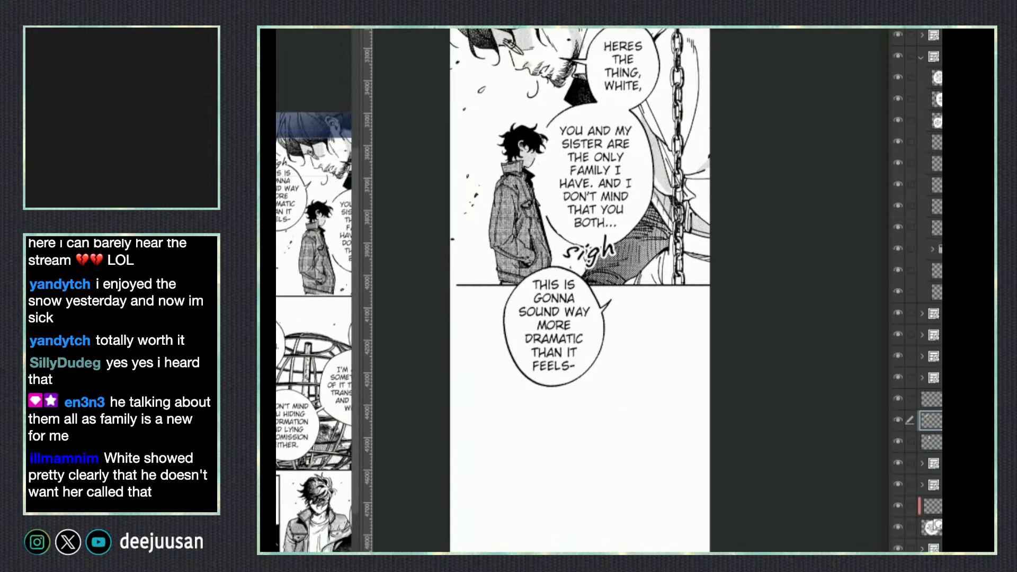
scroll(306, 457, down, 5)
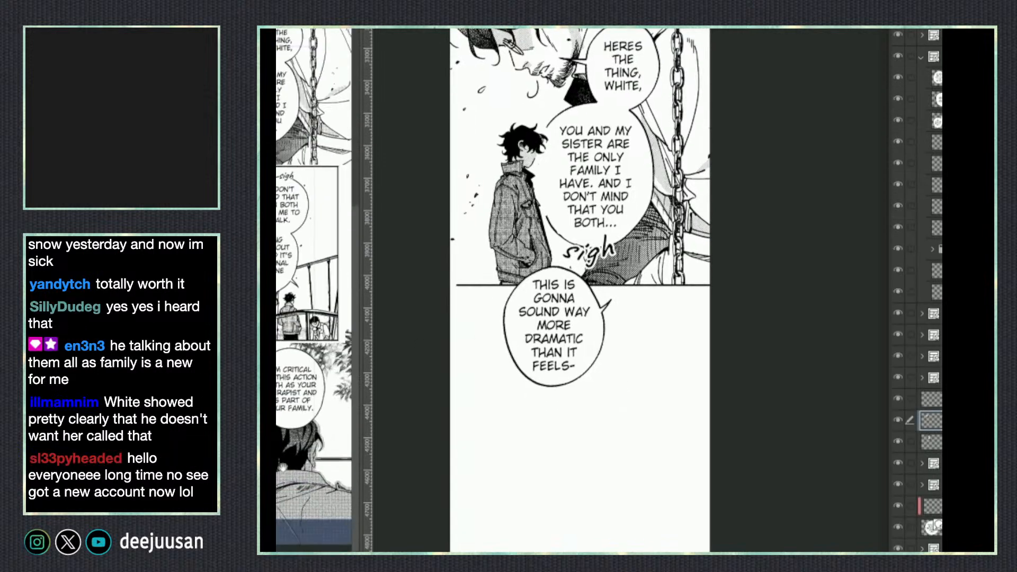
drag(329, 374, 389, 358)
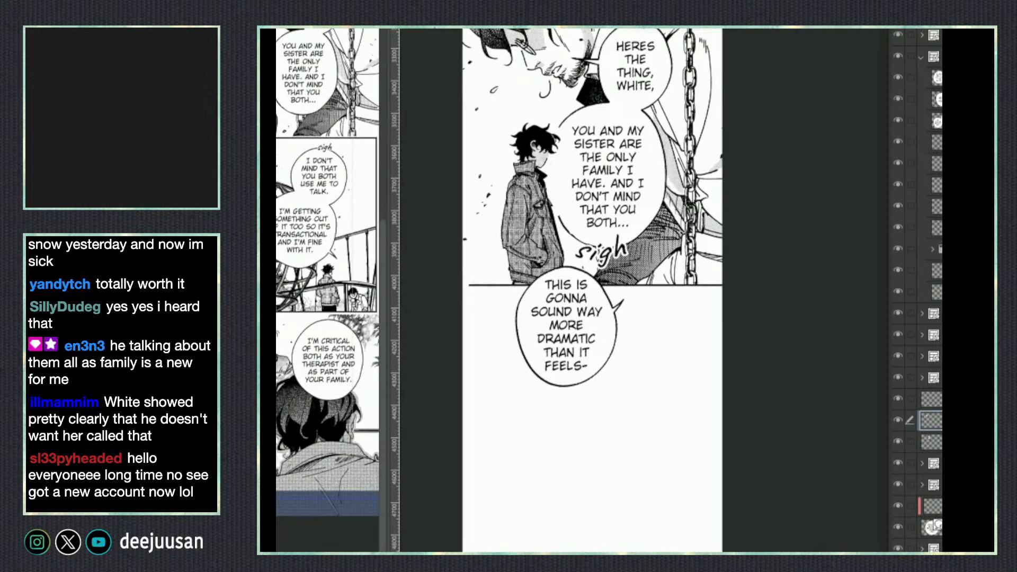
scroll(592, 290, up, 2)
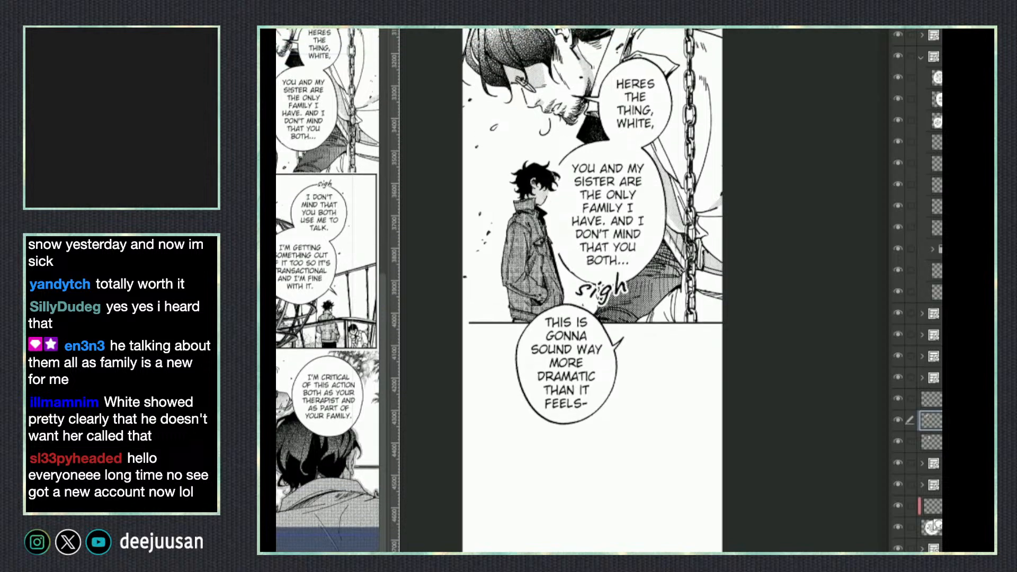
scroll(592, 289, up, 1)
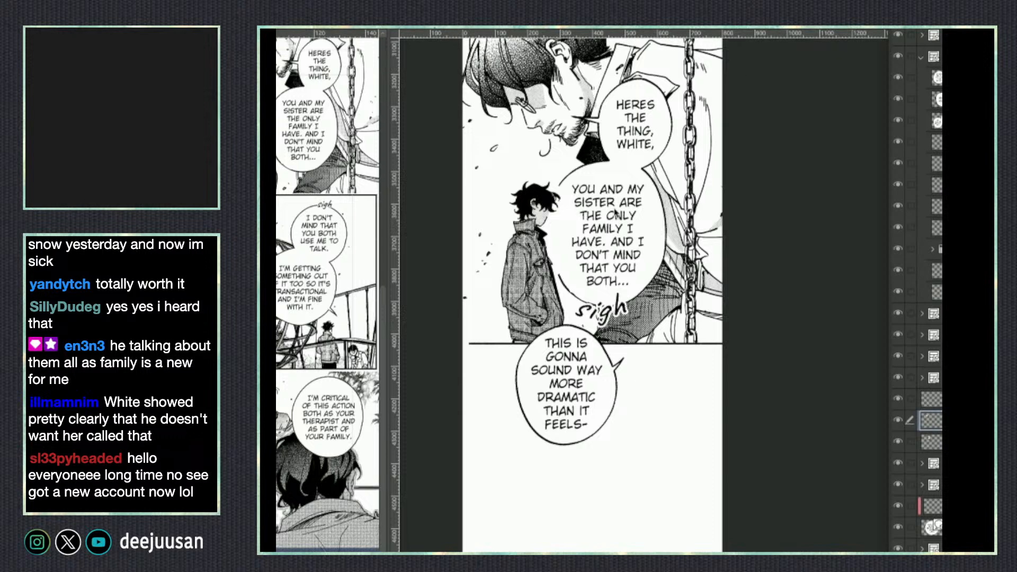
drag(616, 214, 622, 231)
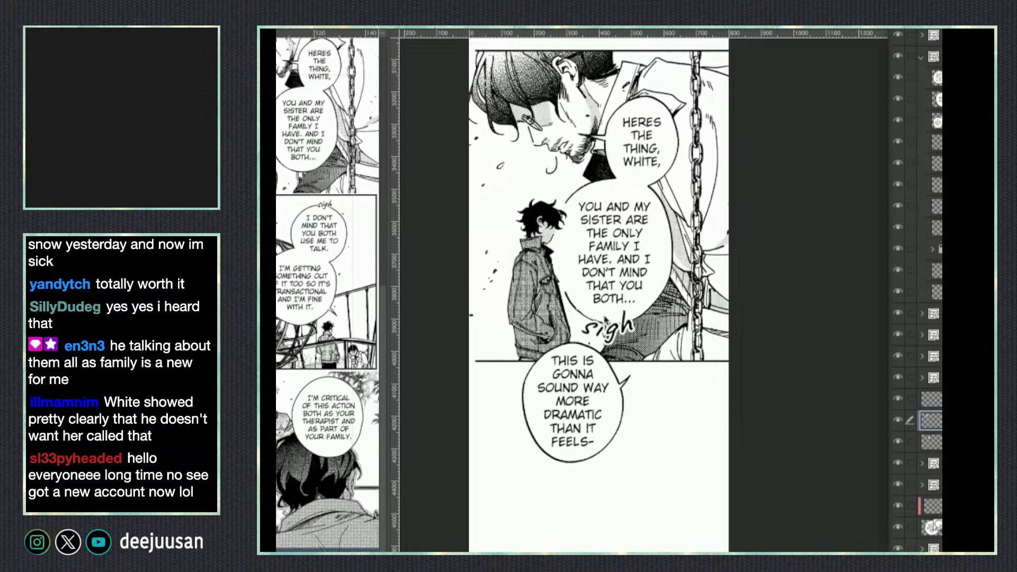
Copy the dark-haired profile panel with the "Don't worry, I get that" balloon from the source page for the strip.
key(ctrl+t)
drag(668, 390, 693, 375)
click(300, 347)
drag(301, 347, 397, 400)
click(303, 121)
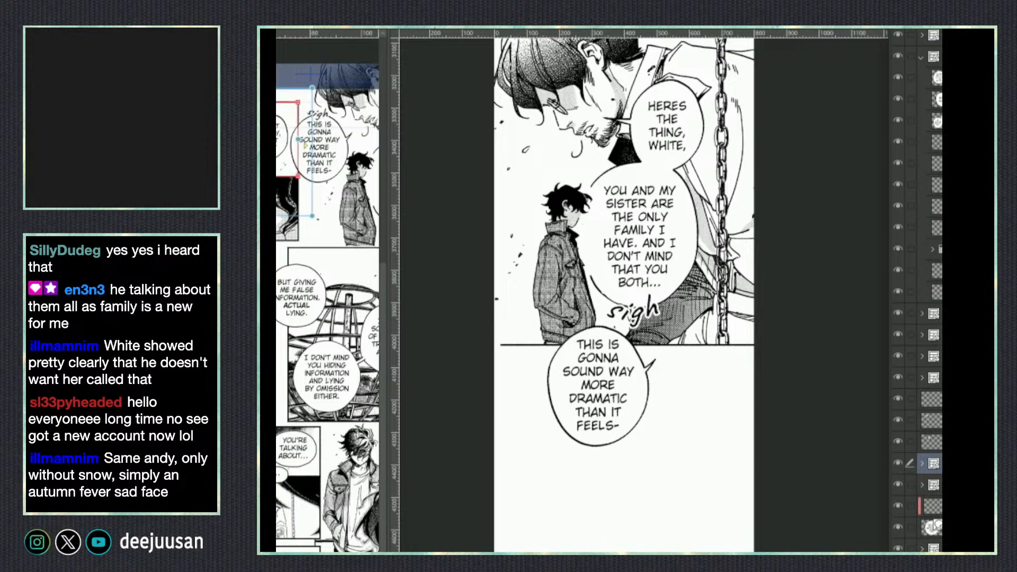
click(585, 483)
drag(611, 510, 577, 354)
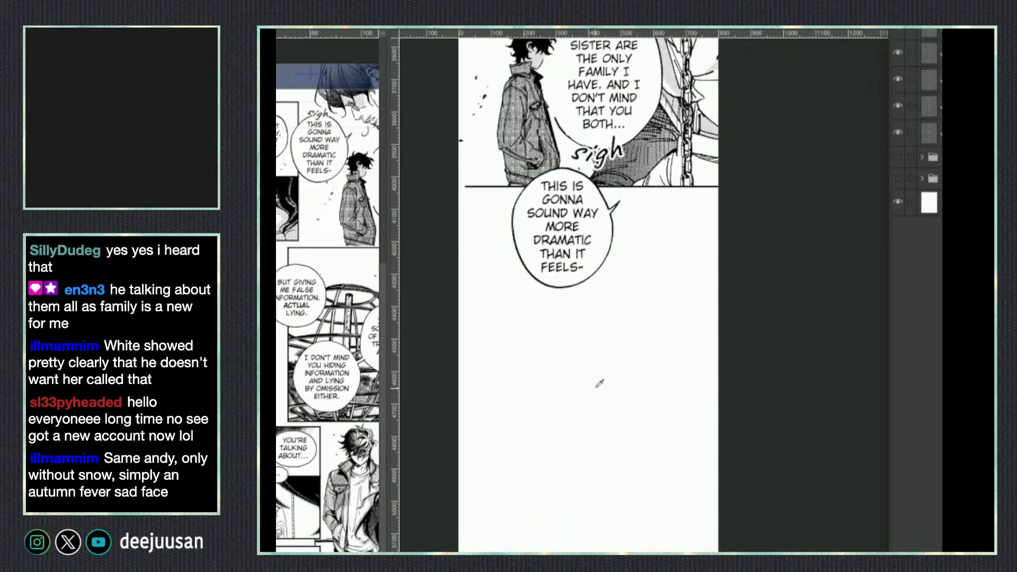
Paste the "Don't worry, I get that" panel into the strip, scale it to nearly strip width and place it below the "This is gonna sound" balloon.
key(ctrl+v)
key(ctrl+t)
drag(667, 404, 669, 434)
drag(733, 486, 656, 408)
drag(726, 357, 711, 368)
drag(695, 409, 700, 403)
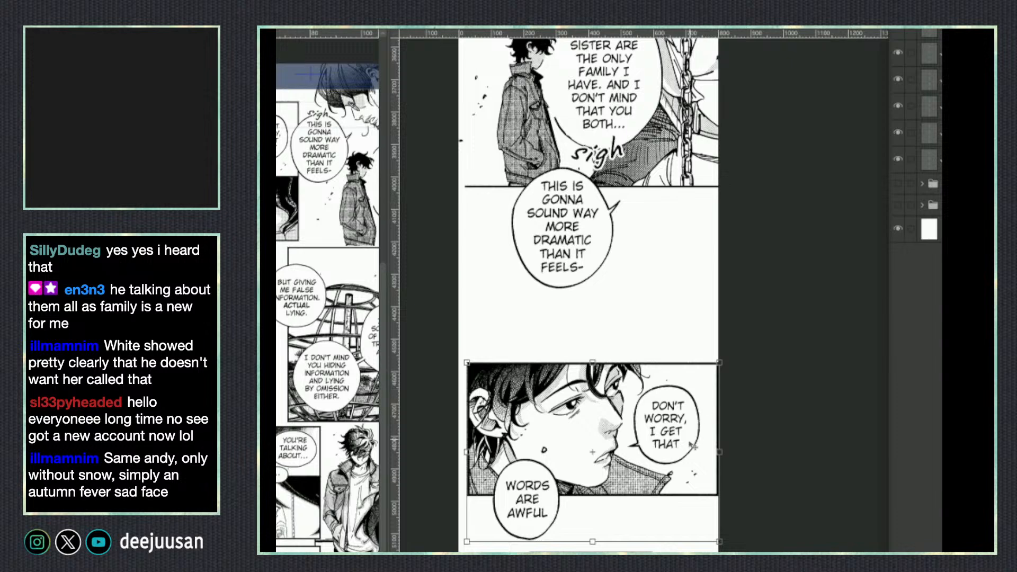
drag(686, 456, 688, 452)
key(Return)
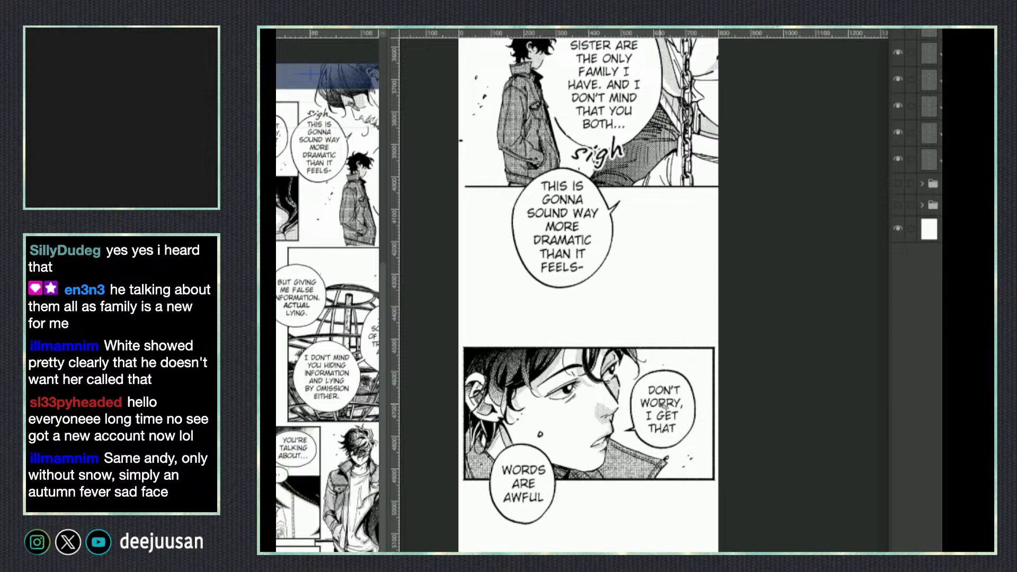
Scale the "Don't worry, I get that" panel down slightly to leave narrow margins on both sides of the strip.
key(ctrl+t)
drag(589, 524, 589, 521)
key(Return)
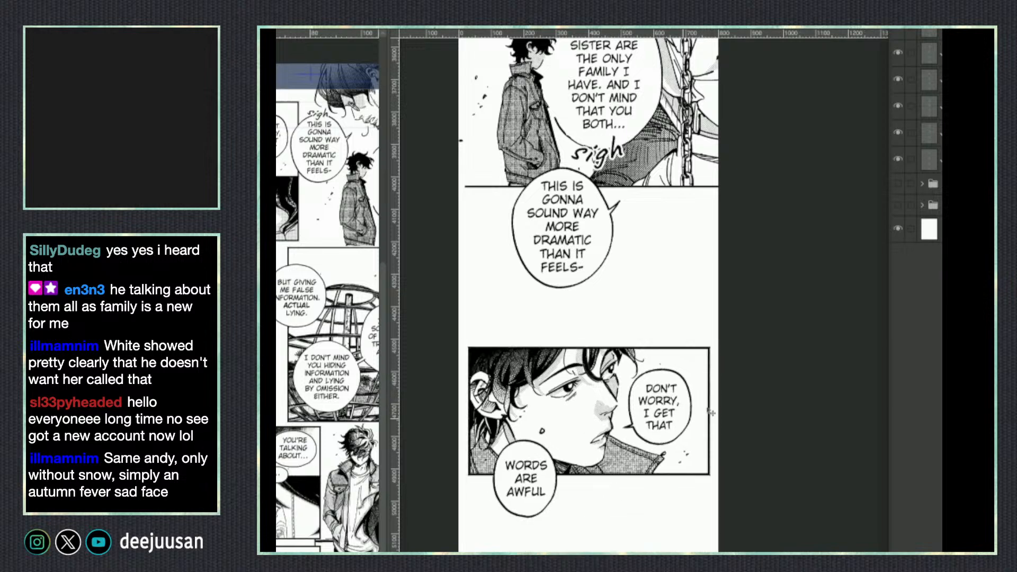
Copy the "HM..." glasses close-up from the source page, paste it below the "Words are awful" balloon and scale it to fit inside the strip.
scroll(665, 503, down, 3)
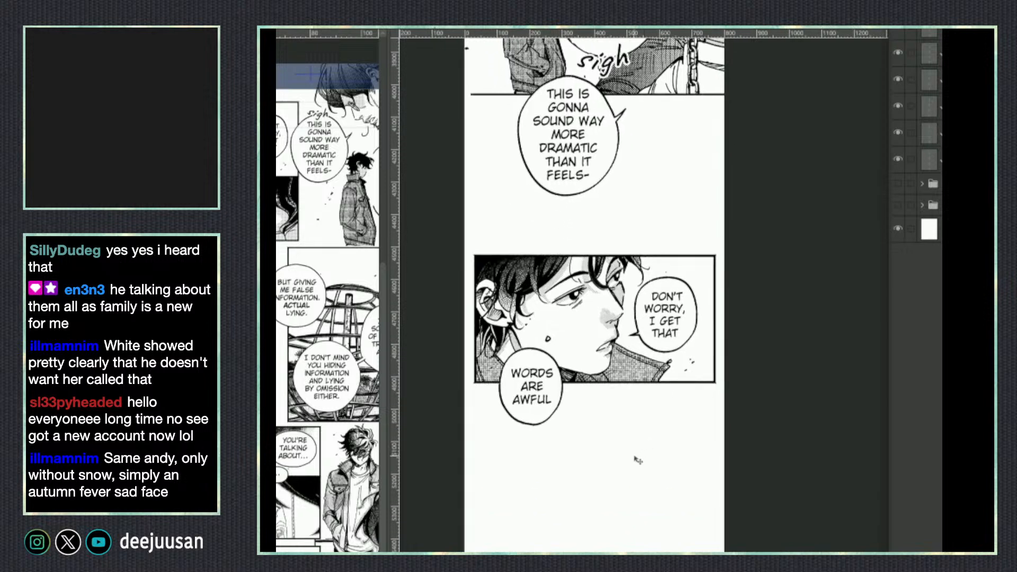
scroll(618, 450, down, 1)
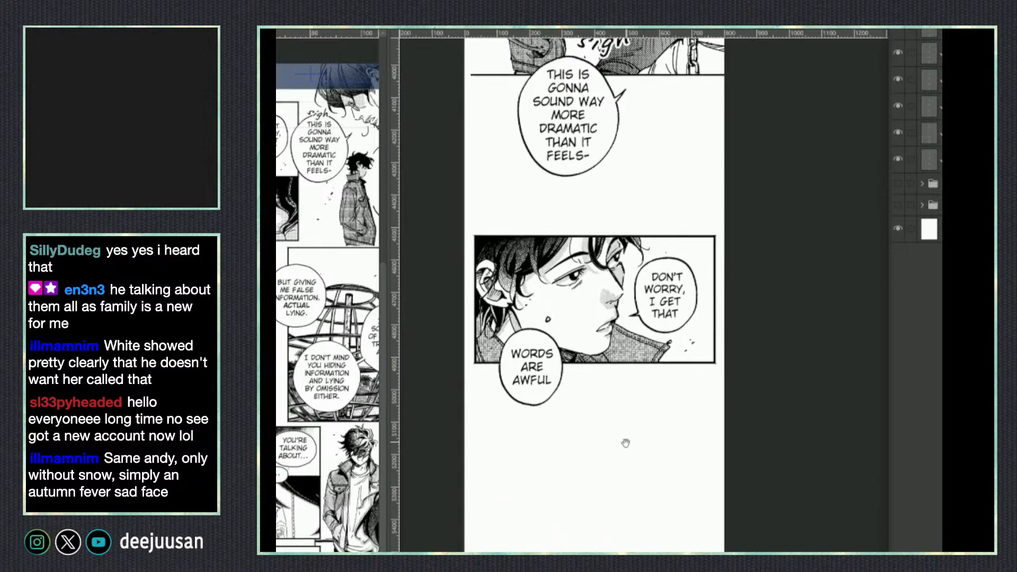
click(300, 242)
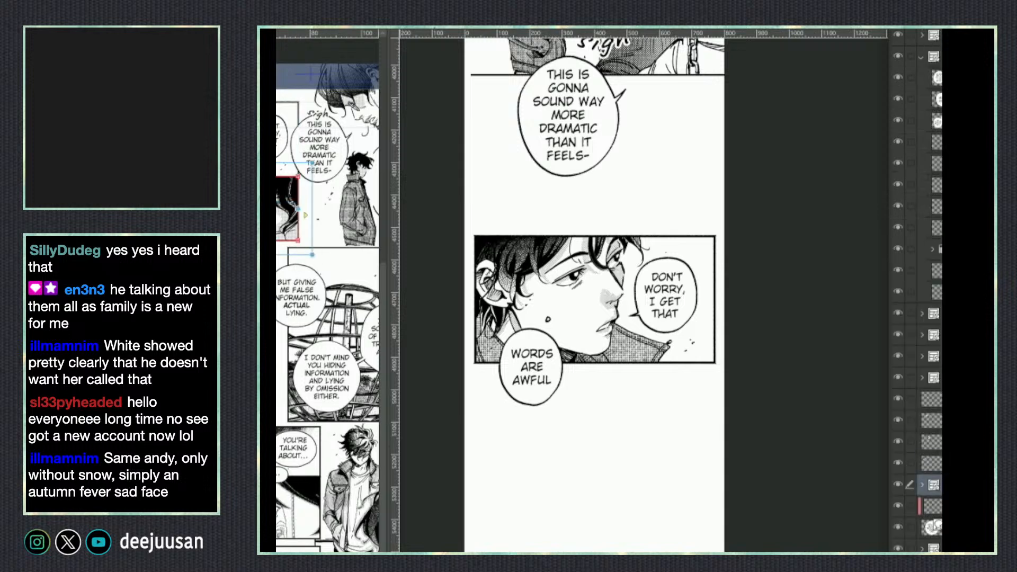
click(581, 448)
drag(602, 518, 590, 426)
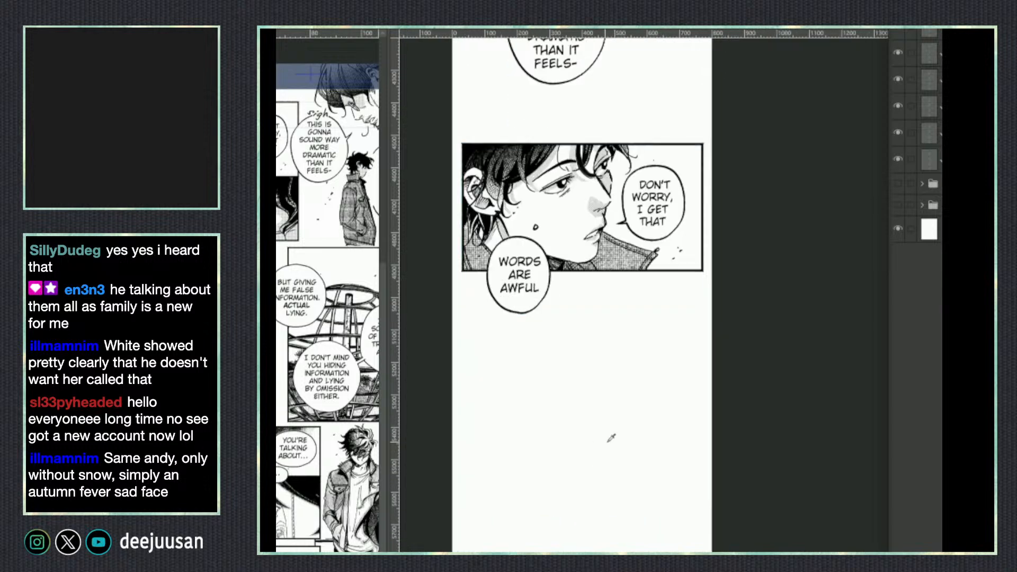
key(ctrl+v)
key(ctrl+t)
drag(622, 326, 621, 395)
drag(652, 456, 630, 424)
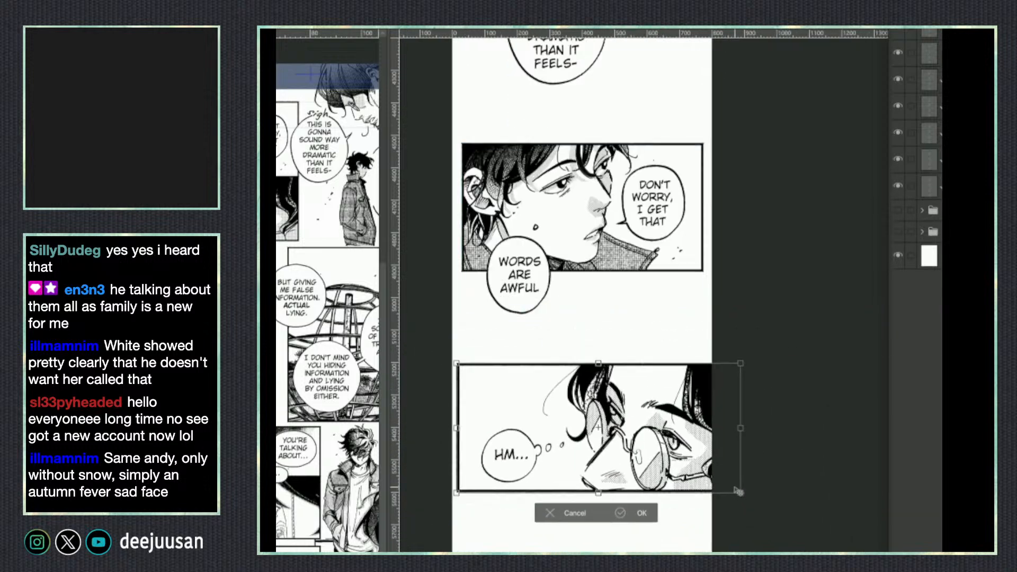
drag(716, 479, 698, 463)
drag(453, 478, 457, 477)
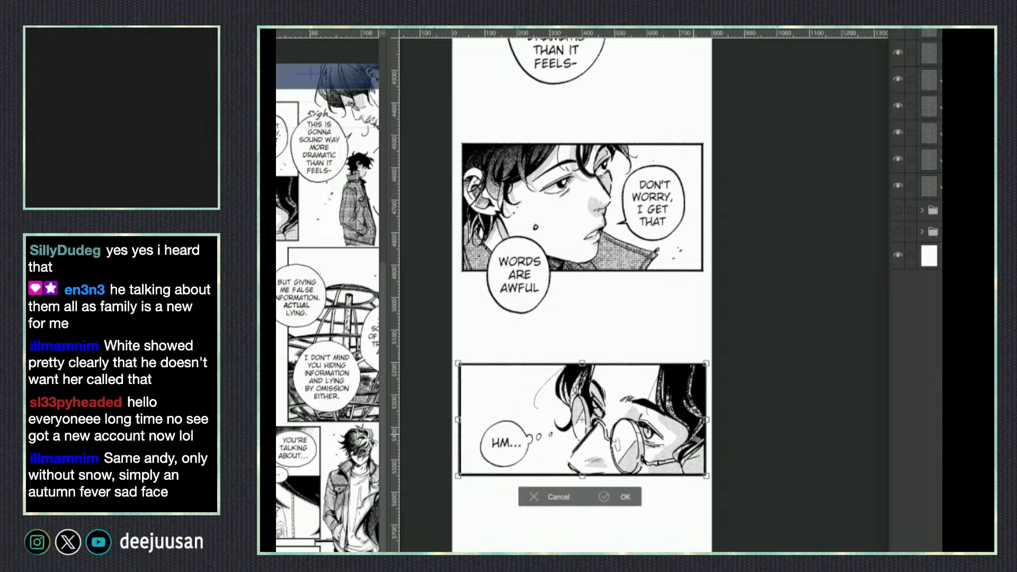
key(Return)
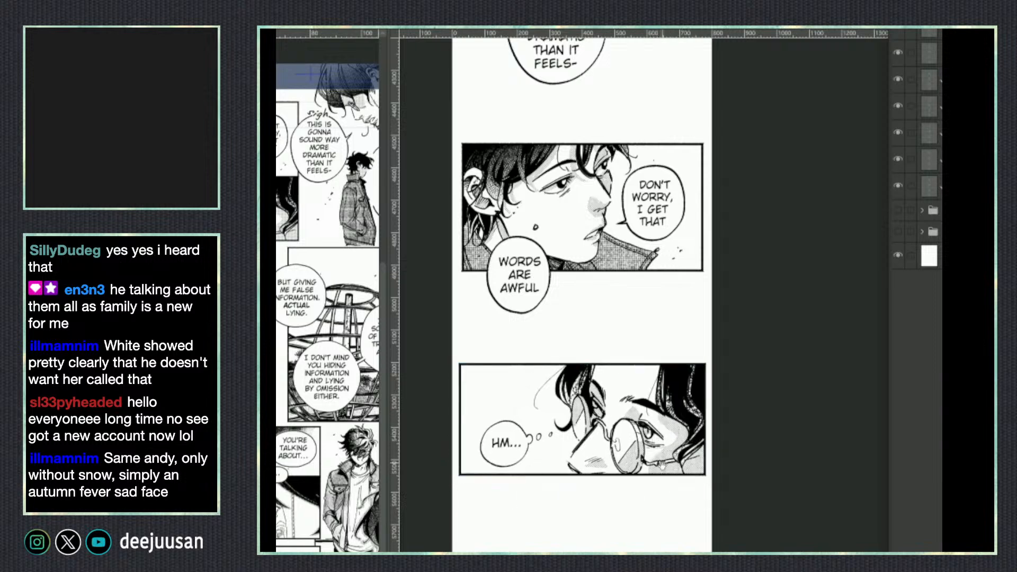
Move the three balloon and lettering layers out of the source climbing-dome panel's frame folder, placing them directly above it.
scroll(582, 291, down, 2)
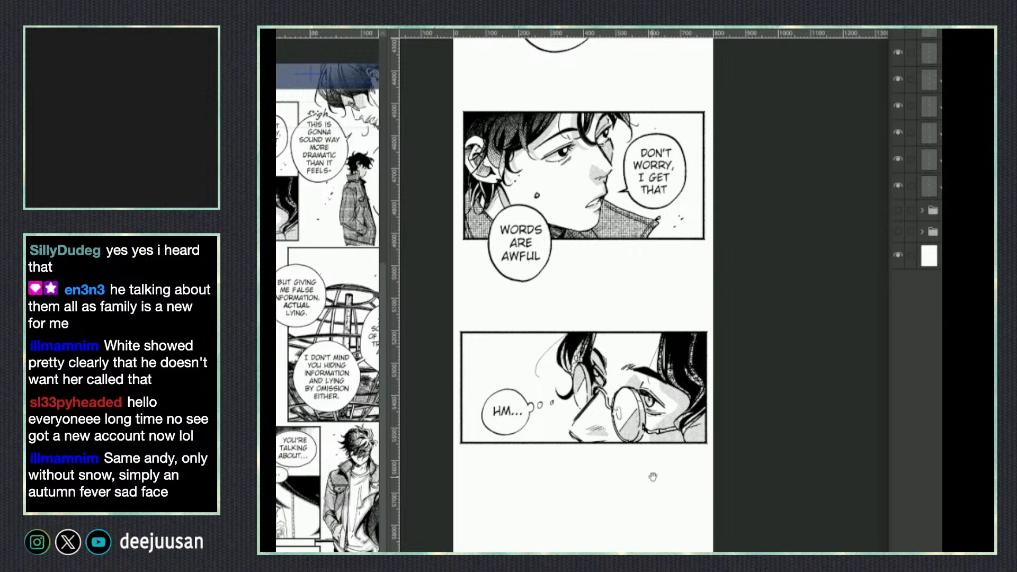
scroll(656, 467, down, 2)
click(333, 478)
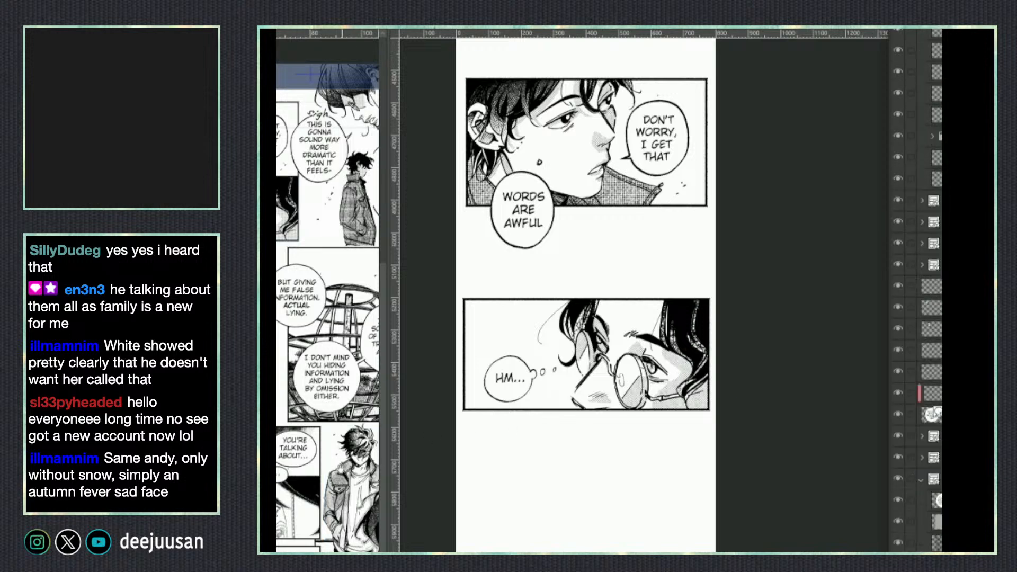
scroll(324, 238, right, 3)
click(337, 254)
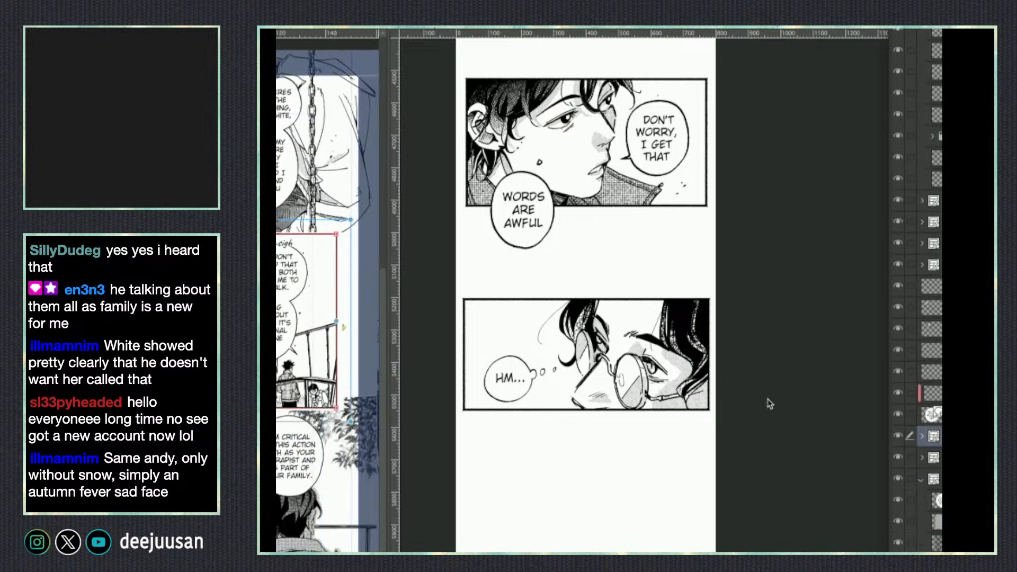
click(922, 437)
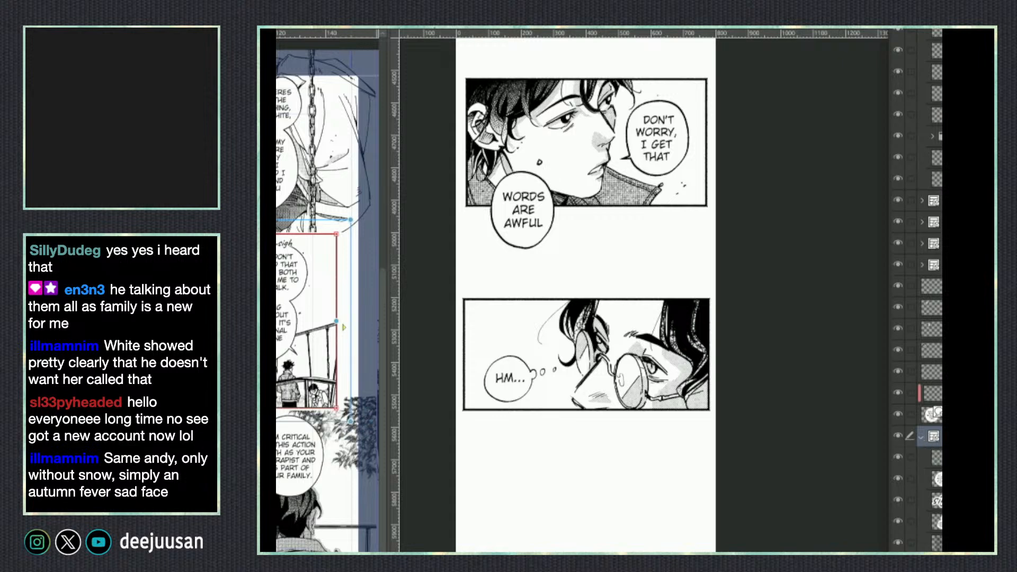
click(933, 479)
shift+click(933, 521)
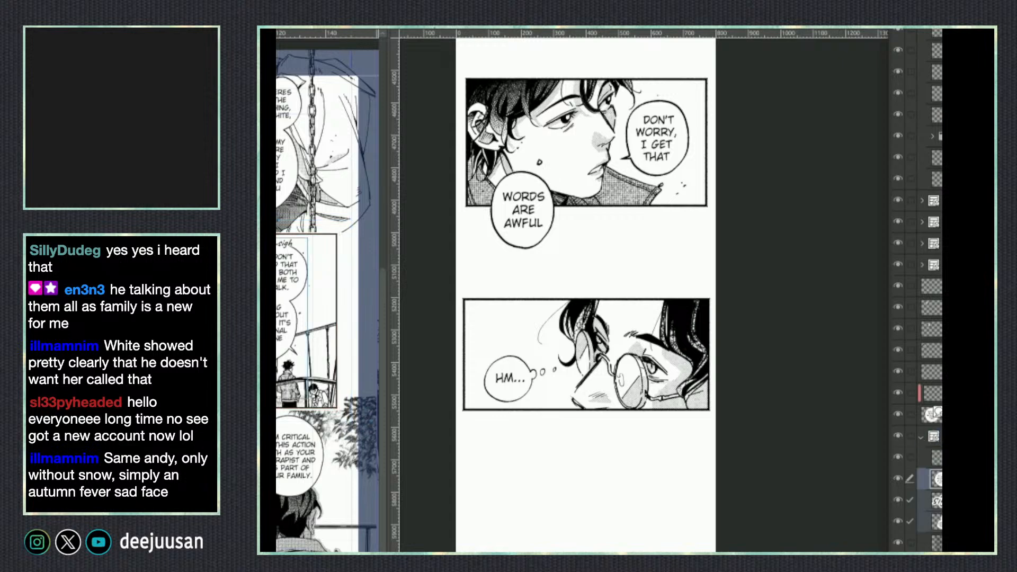
drag(933, 478, 933, 426)
click(921, 502)
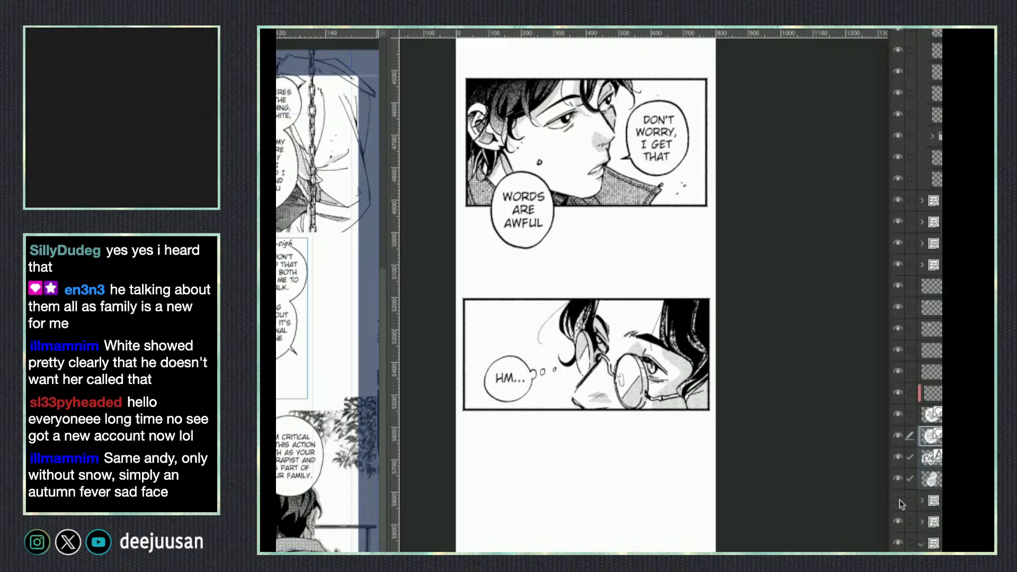
Copy the climbing-dome panel without its balloons into the strip below the "HM..." panel and scale it slightly wider than the strip.
click(933, 500)
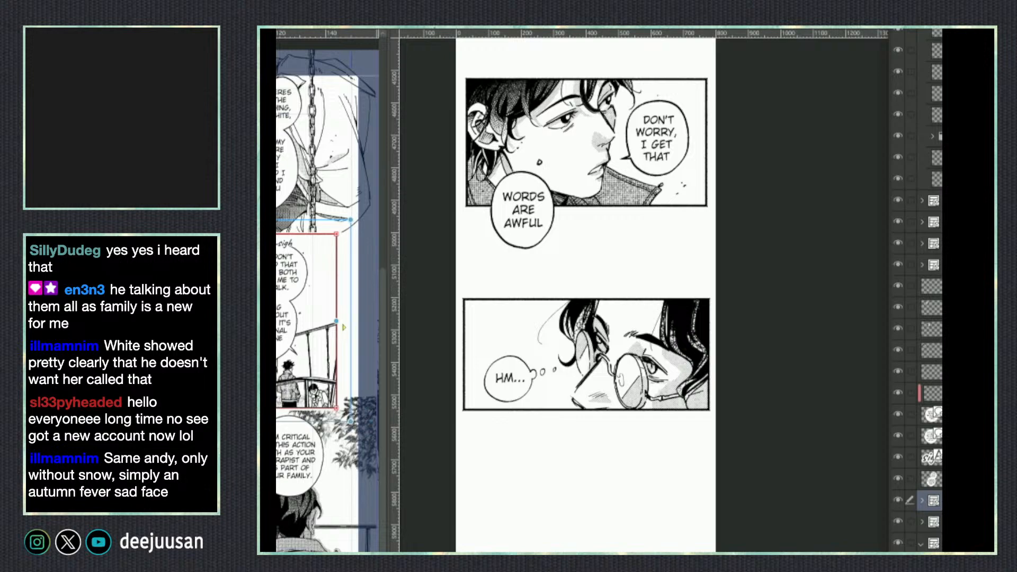
click(639, 463)
scroll(659, 377, down, 5)
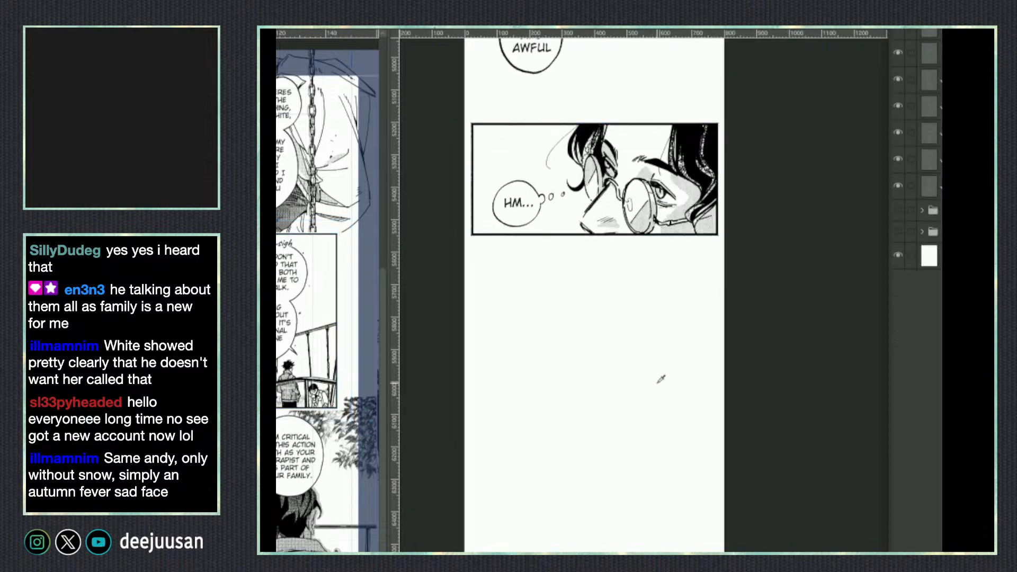
key(ctrl+t)
drag(682, 190, 612, 302)
drag(710, 509, 704, 550)
drag(596, 464, 594, 465)
scroll(676, 344, down, 5)
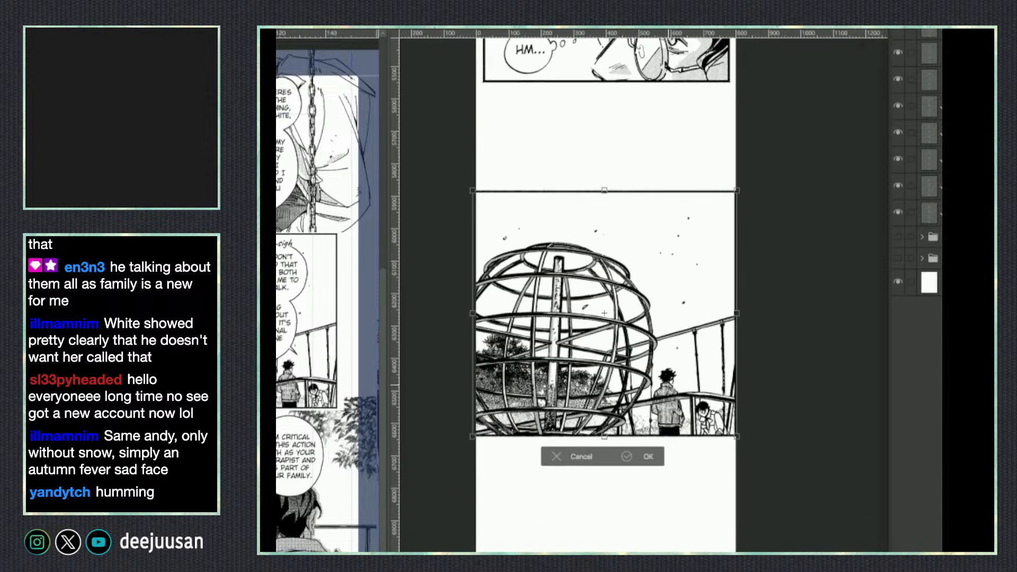
drag(690, 346, 690, 374)
drag(738, 219, 744, 215)
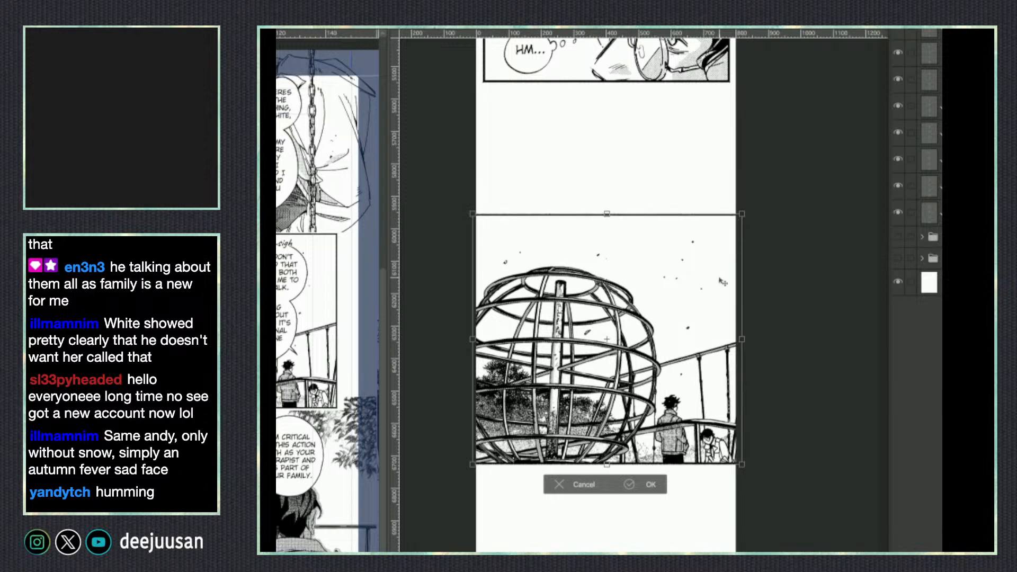
drag(743, 214, 740, 216)
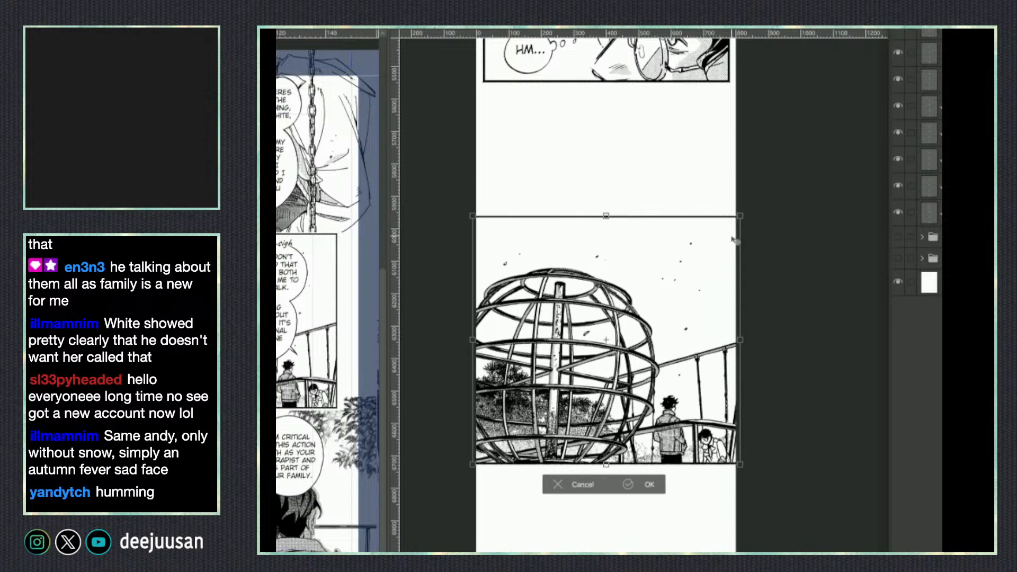
key(Return)
Move the climbing-dome panel further down to widen the gap beneath the "HM..." panel.
scroll(686, 355, up, 1)
drag(683, 427, 683, 497)
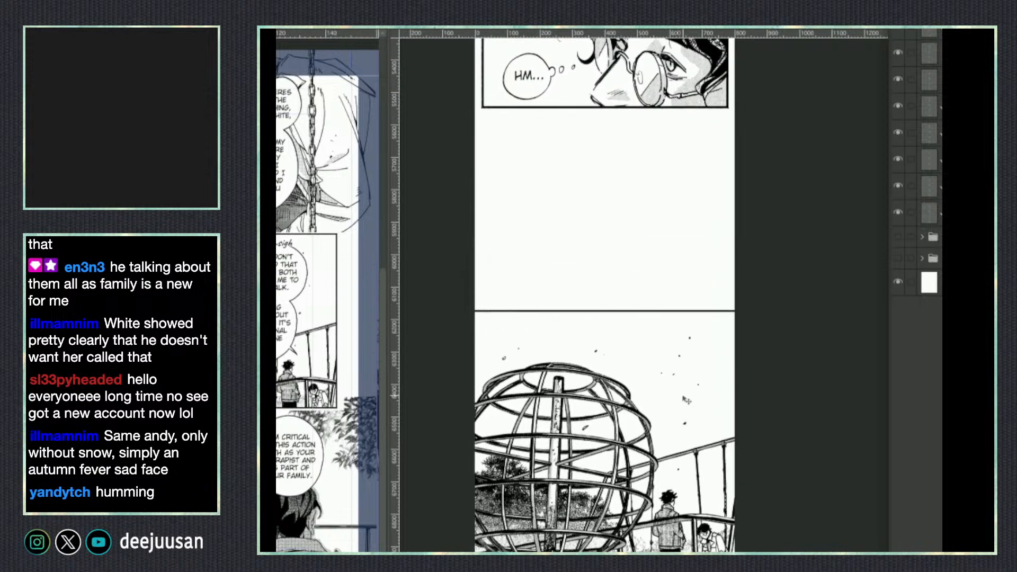
drag(690, 379, 710, 369)
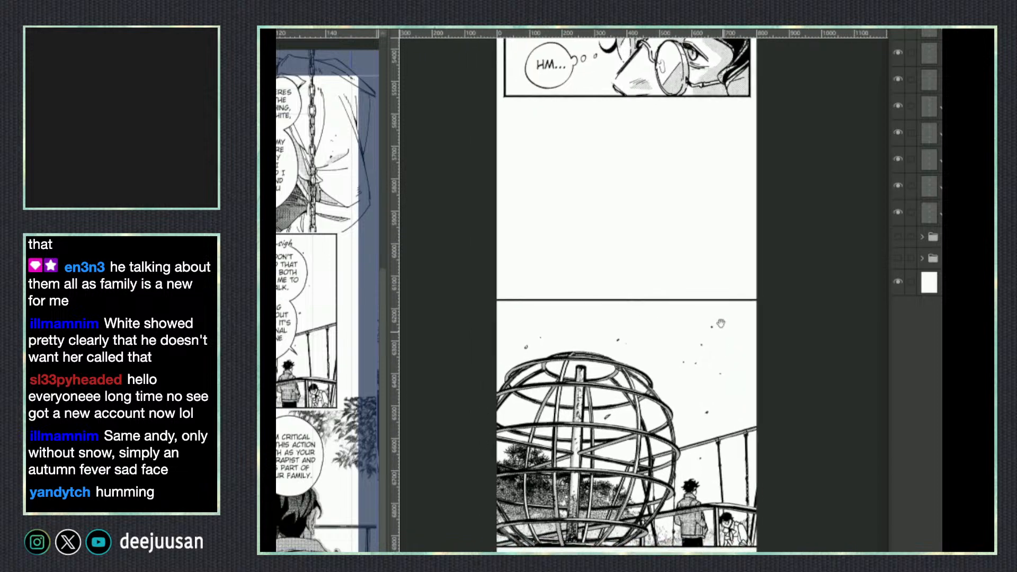
Prepare the source page's joined "I don't mind that you both use me to talk" balloons for copying, undoing the last stray change.
click(299, 297)
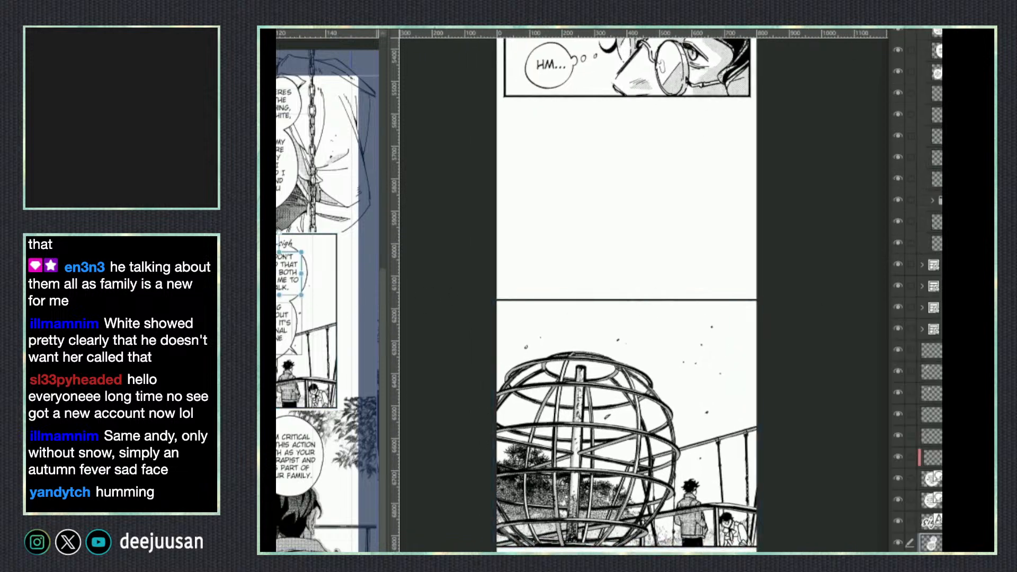
click(300, 304)
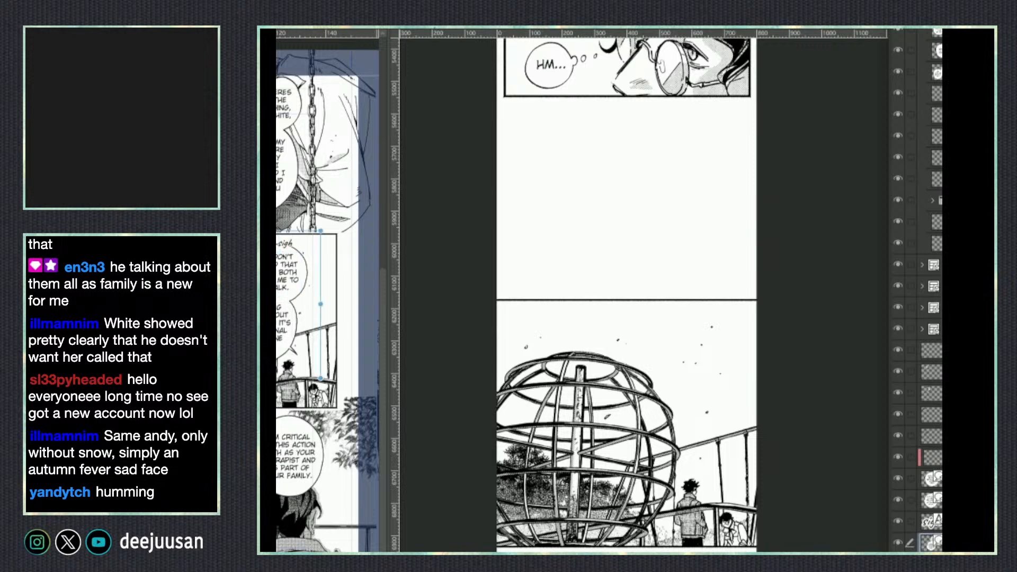
key(m)
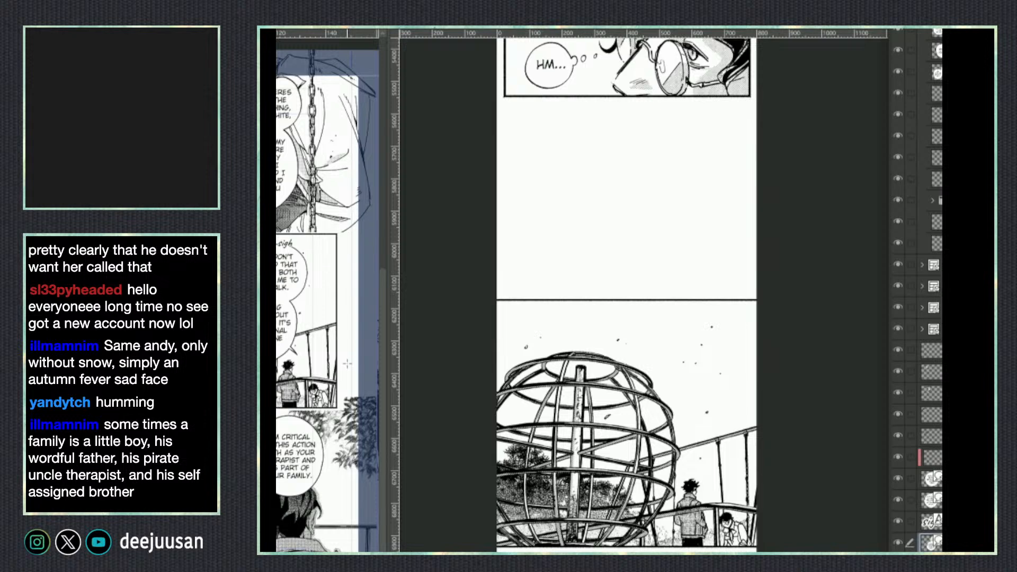
click(296, 351)
drag(299, 351, 293, 385)
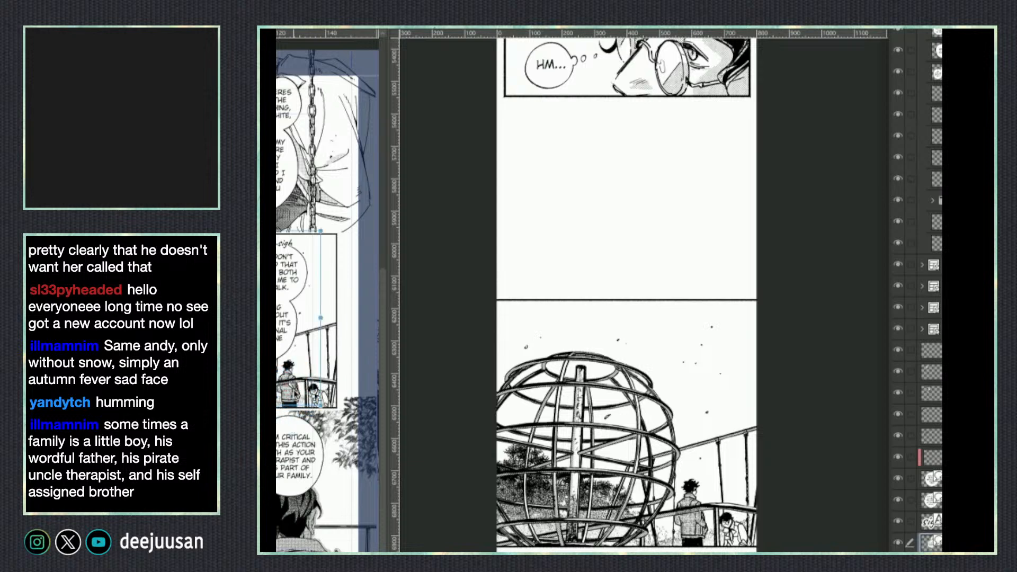
drag(320, 451, 336, 451)
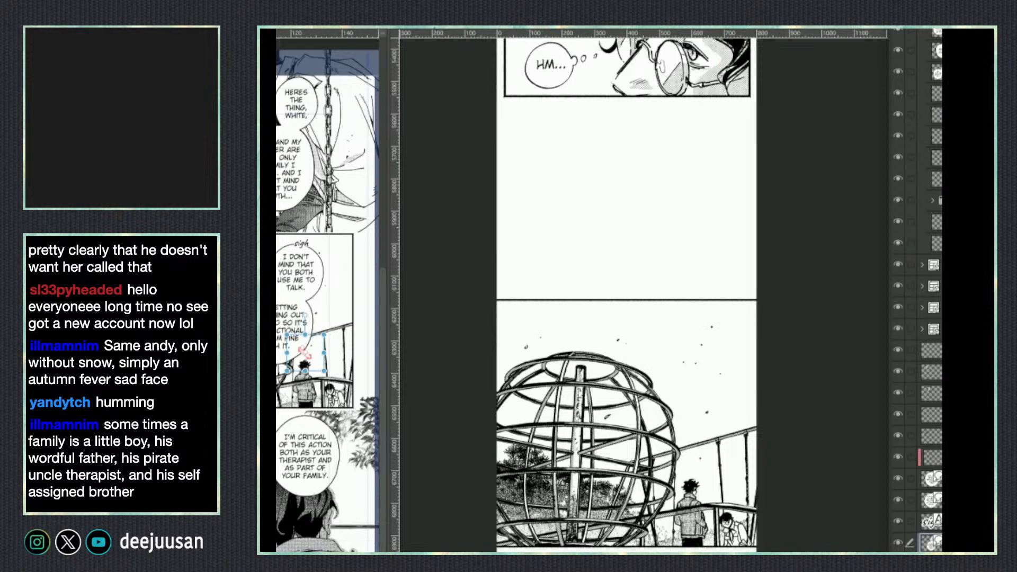
key(ctrl+z)
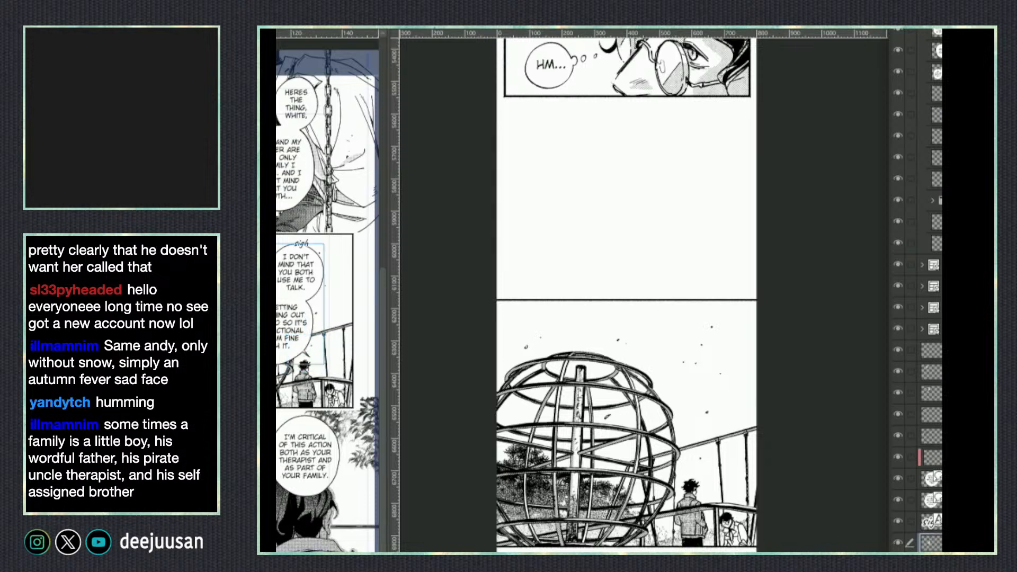
Paste the joined "I don't mind that you both use me to talk" balloons, scale them down and overlap them on the dome panel's upper border.
click(683, 402)
key(ctrl+v)
drag(744, 394, 604, 351)
key(ctrl+t)
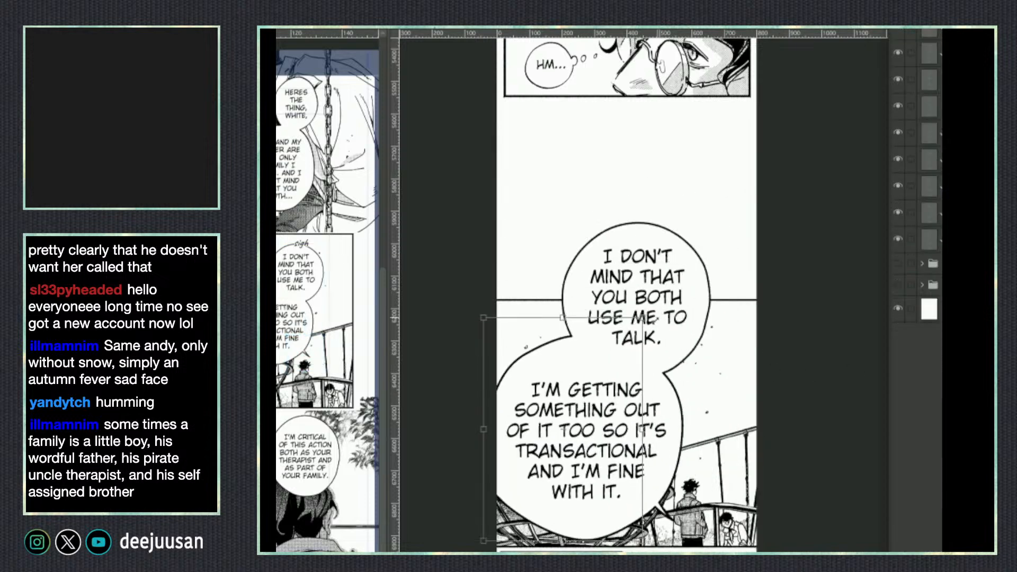
drag(743, 181, 633, 334)
drag(624, 406, 710, 320)
mouse_move(720, 249)
mouse_down()
mouse_move(716, 257)
mouse_move(722, 245)
mouse_up()
drag(705, 325, 710, 303)
key(Return)
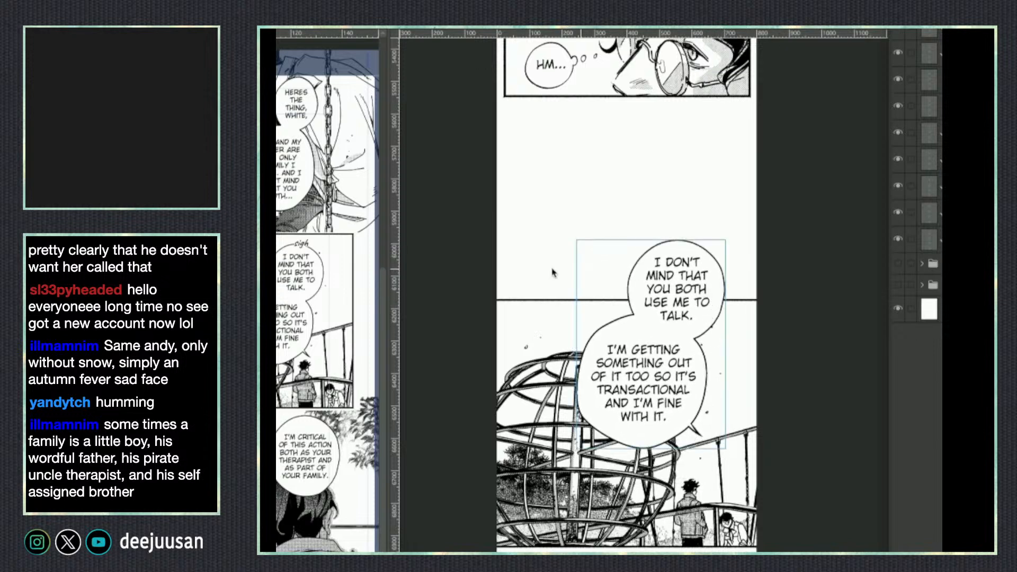
Copy the source dome panel's "sigh" lettering into the strip, scale it down and place it just above the "I don't mind" balloon.
click(313, 250)
drag(302, 245, 291, 268)
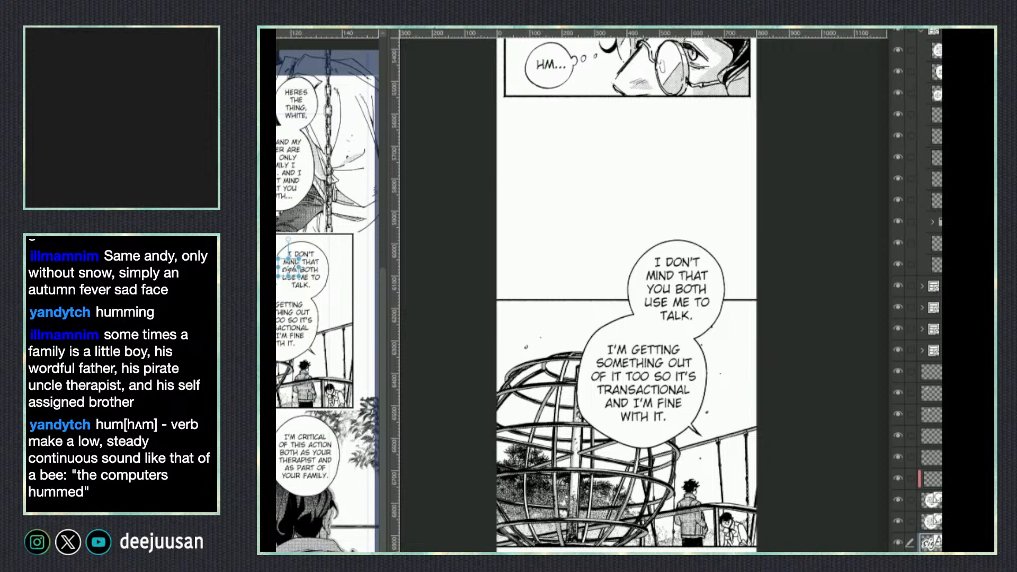
key(ctrl+v)
drag(744, 408, 611, 243)
key(ctrl+t)
drag(665, 212, 640, 226)
key(Return)
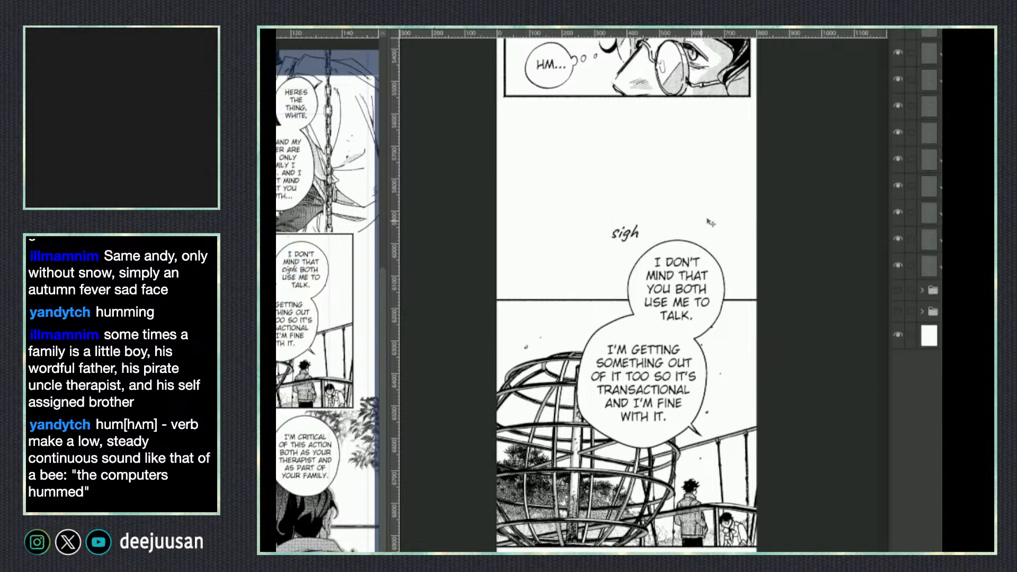
Move the "sigh" lettering down so it overlaps the outline of the "I don't mind that you both use me to talk" balloon.
drag(693, 285, 715, 294)
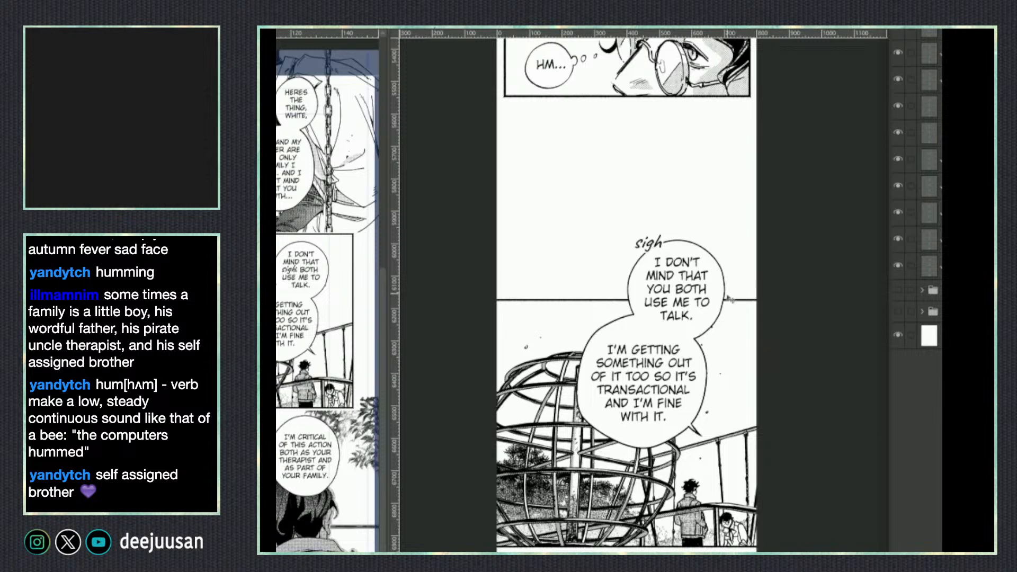
scroll(721, 451, down, 1)
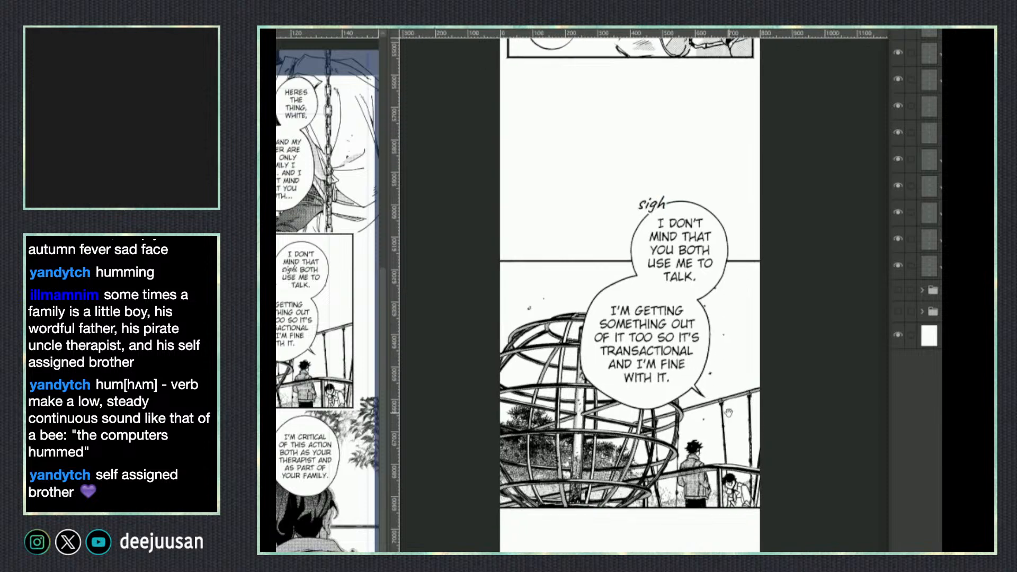
Copy the source page's "I don't mind you hiding information" balloon into the strip, scale it down and overlap it on the dome panel's lower-left corner.
click(931, 542)
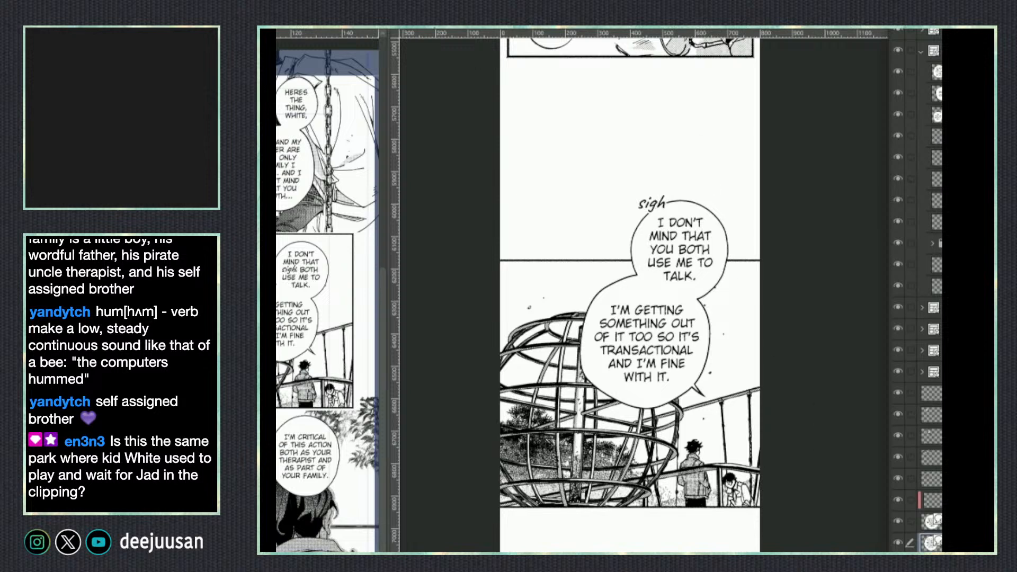
click(599, 473)
key(ctrl+v)
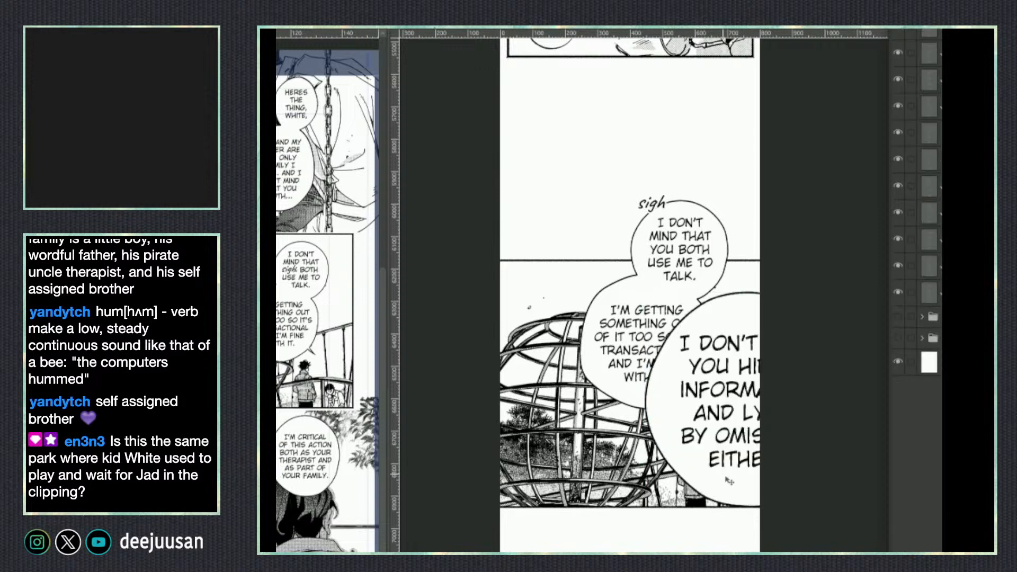
drag(845, 354, 685, 433)
key(ctrl+t)
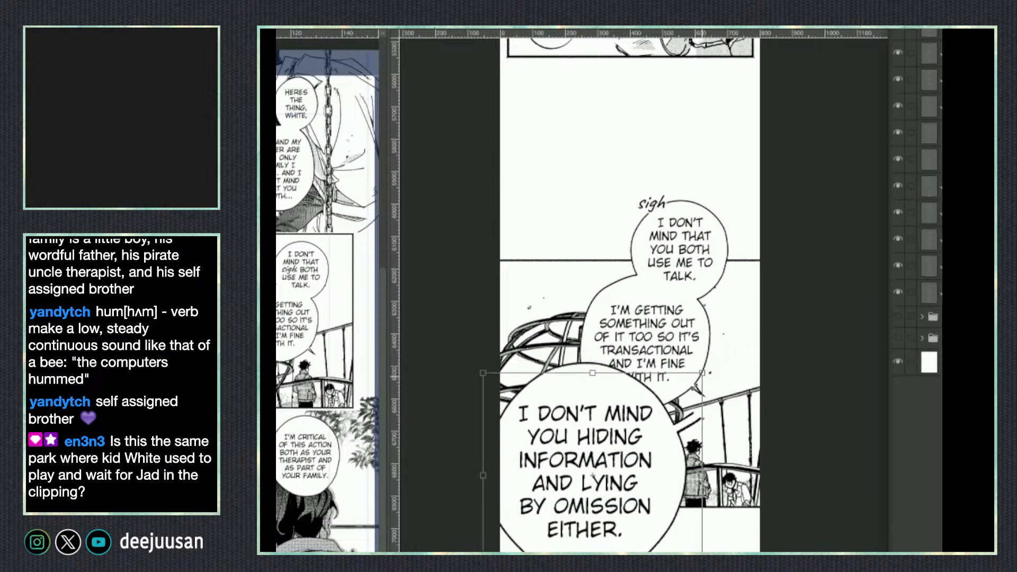
drag(715, 371, 625, 444)
drag(554, 511, 575, 463)
key(Return)
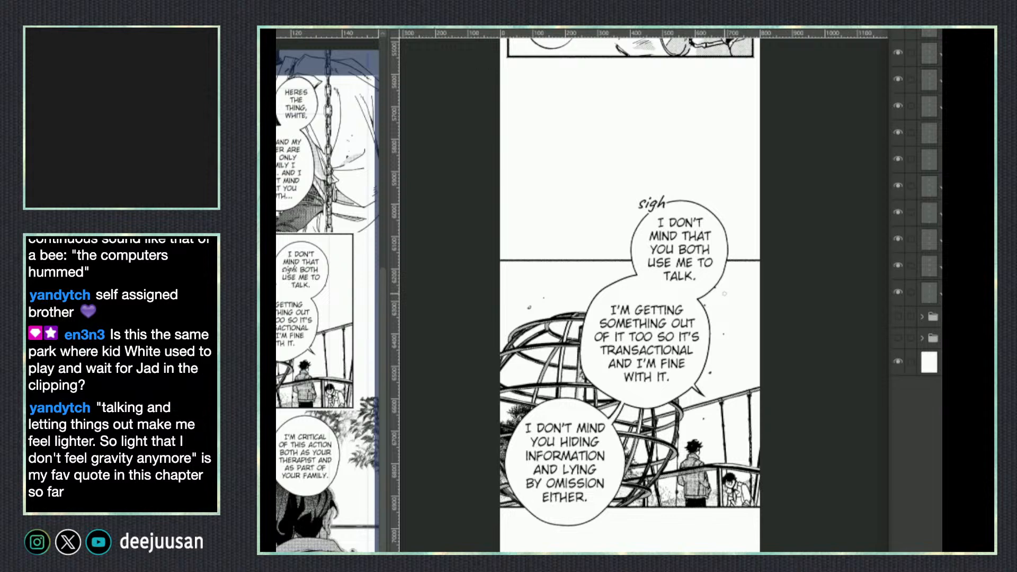
Merge the source page's "But giving me false information" balloon layer with the layer directly above it.
scroll(728, 302, down, 1)
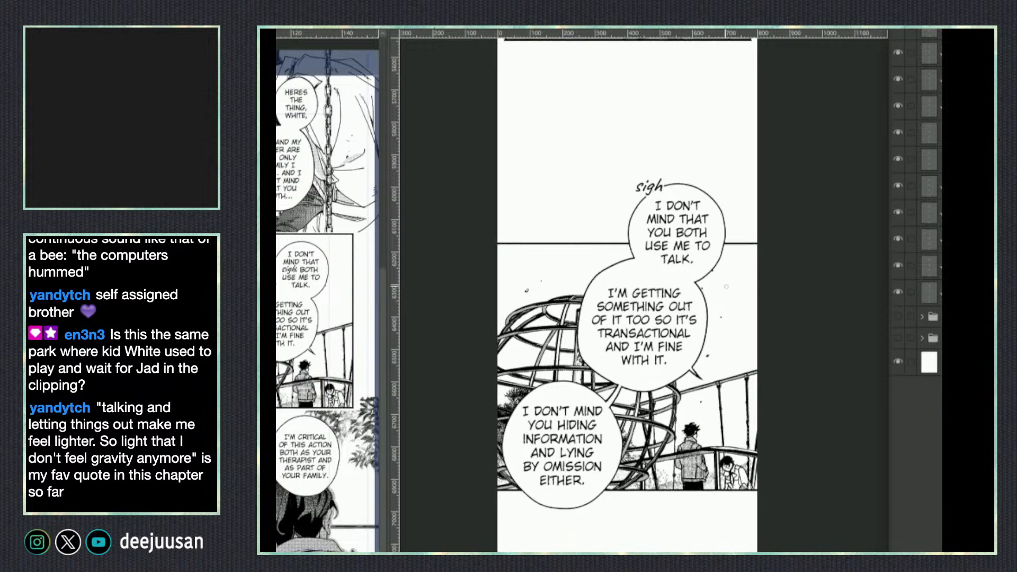
scroll(727, 289, down, 1)
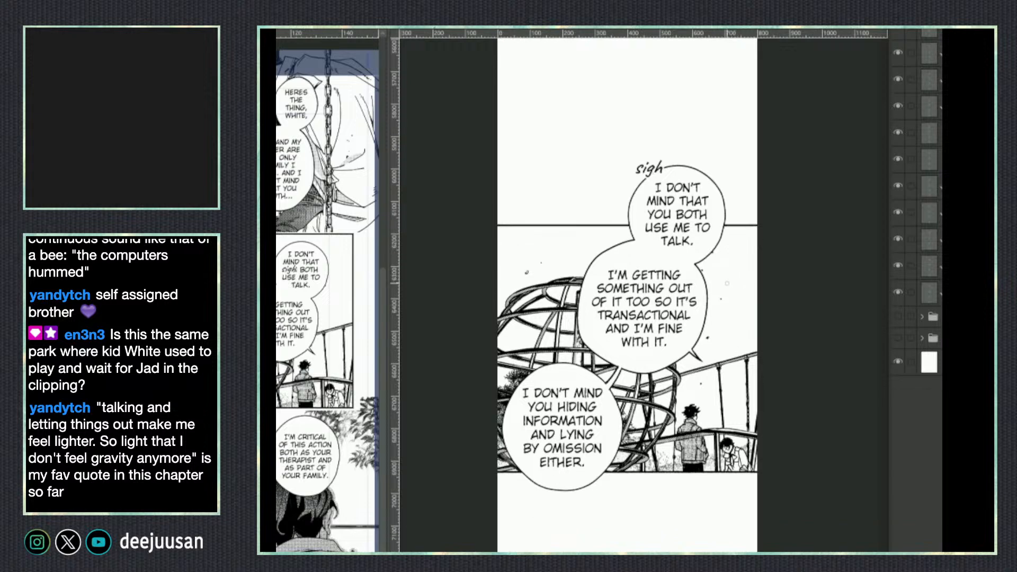
scroll(727, 284, down, 4)
scroll(745, 291, down, 3)
key(o)
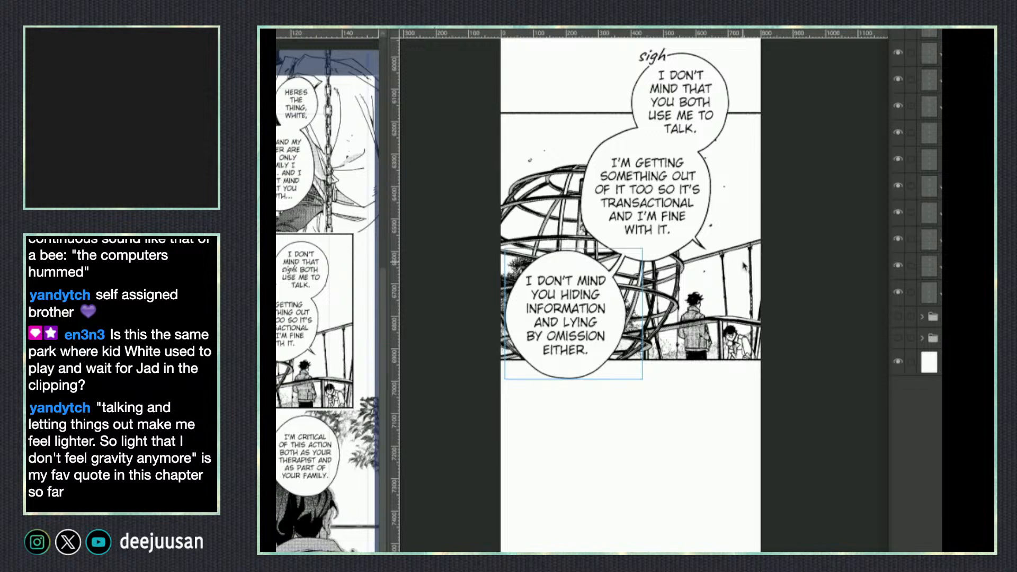
click(744, 267)
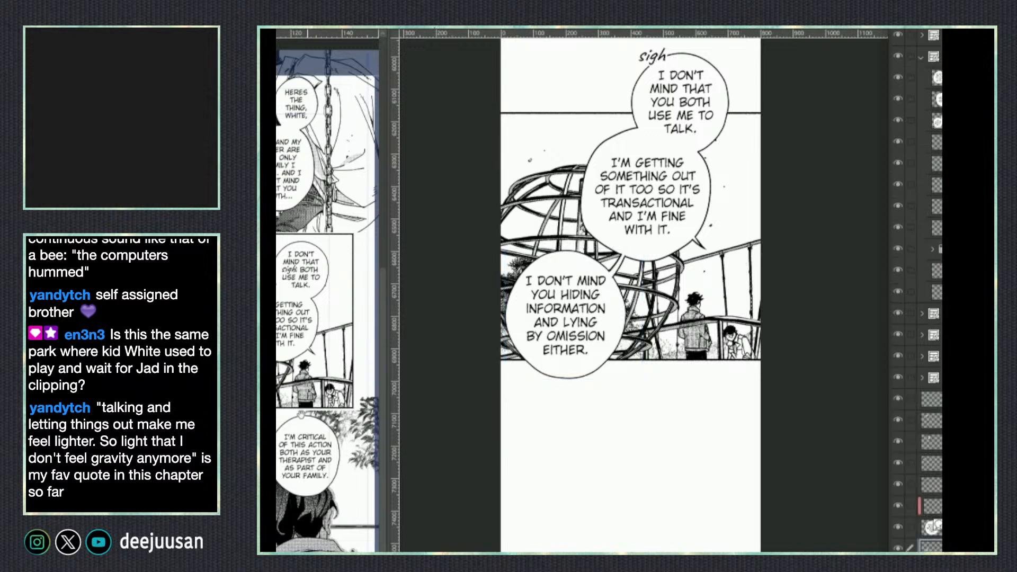
scroll(327, 292, left, 3)
click(932, 527)
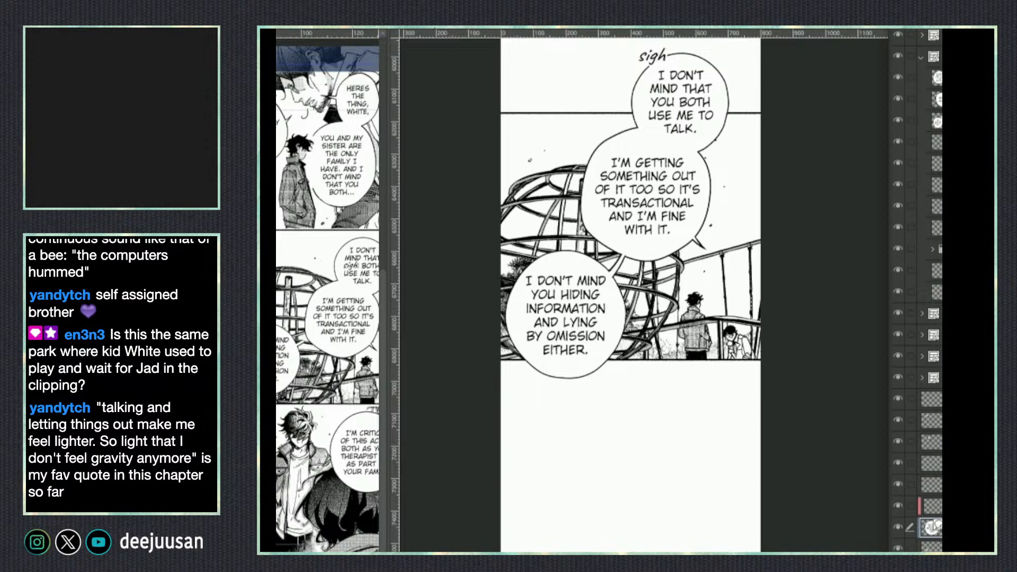
click(342, 423)
drag(349, 392, 331, 384)
click(305, 378)
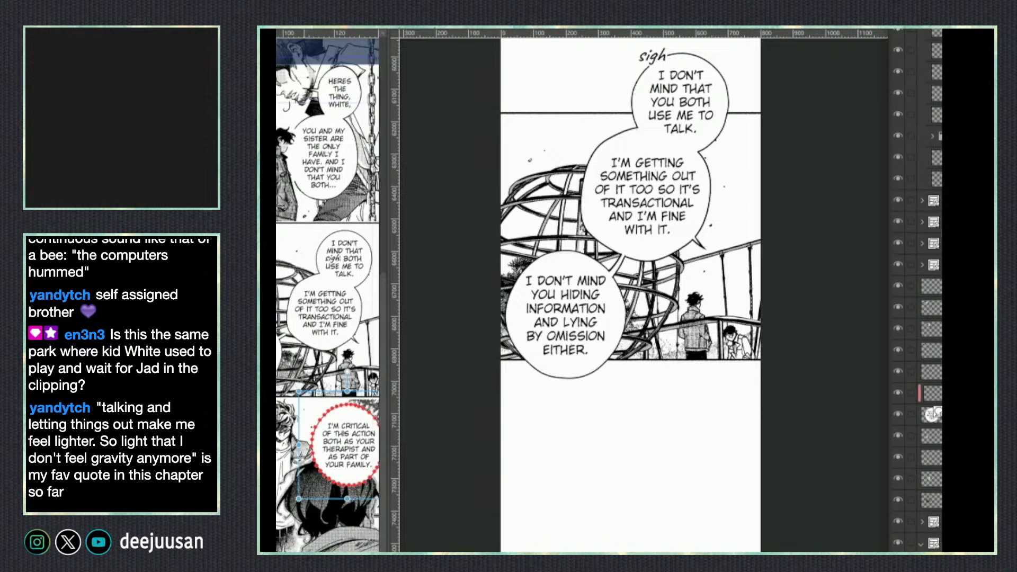
click(299, 373)
drag(298, 373, 355, 375)
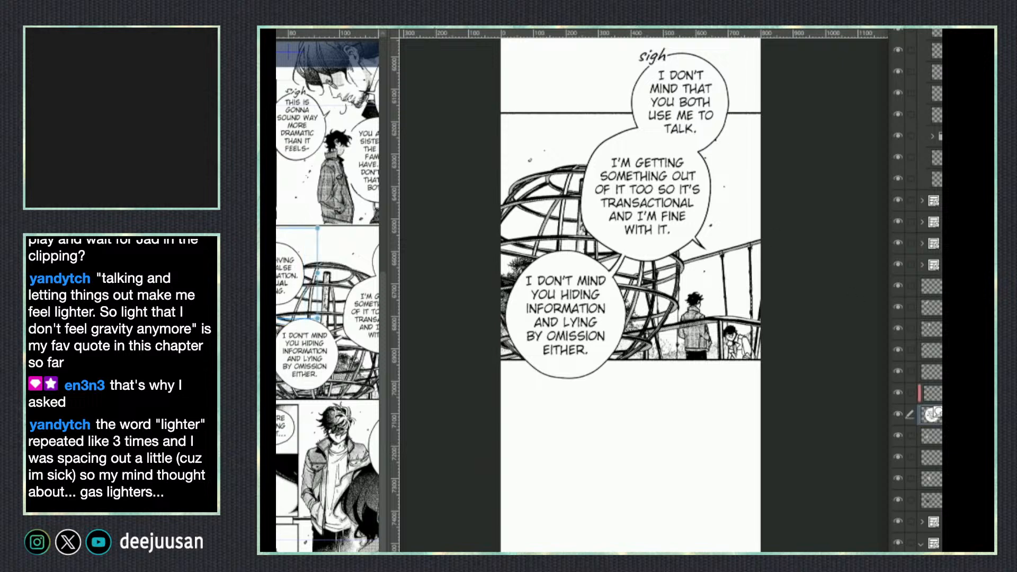
click(910, 392)
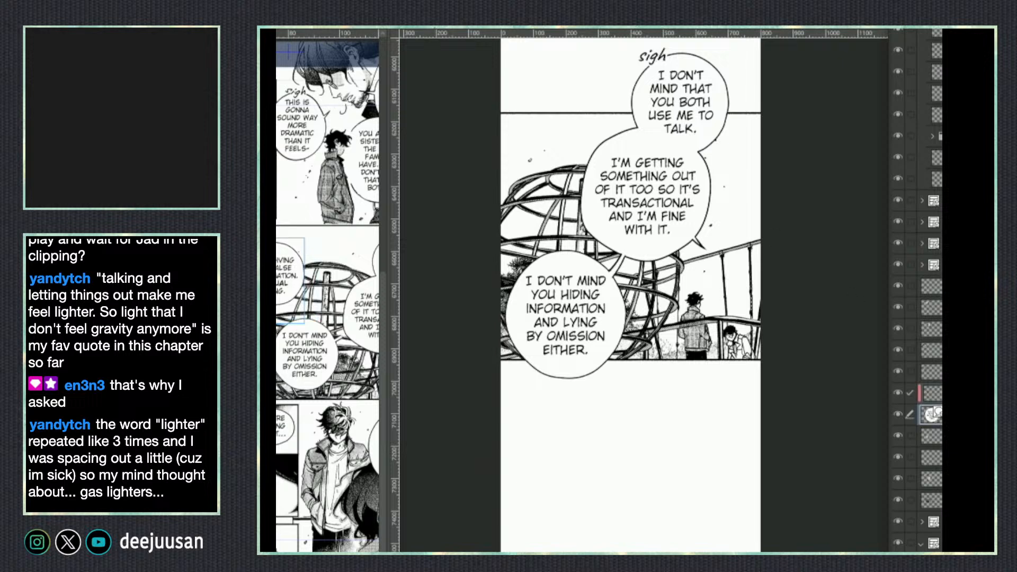
key(shift+alt+e)
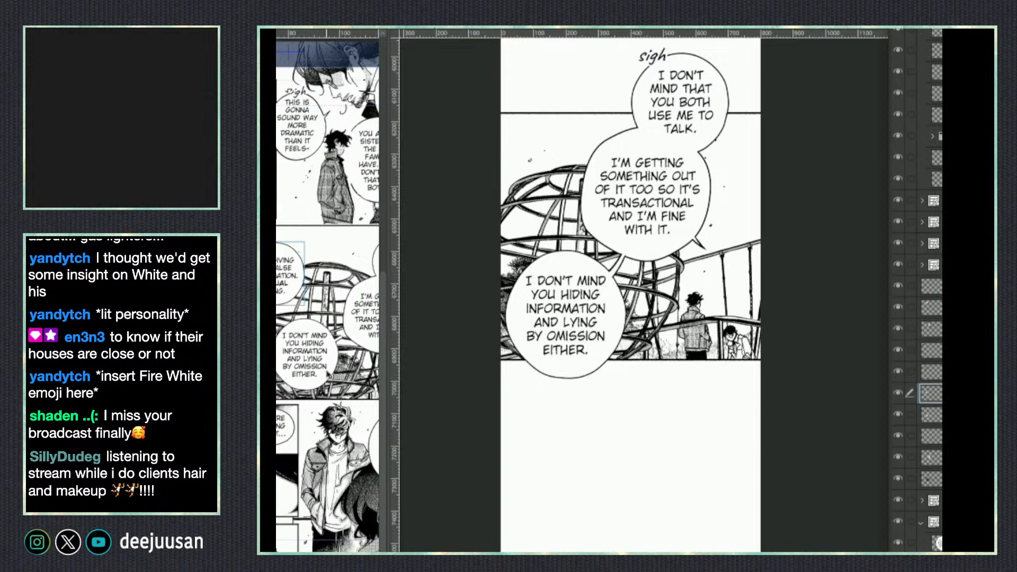
key(Tab)
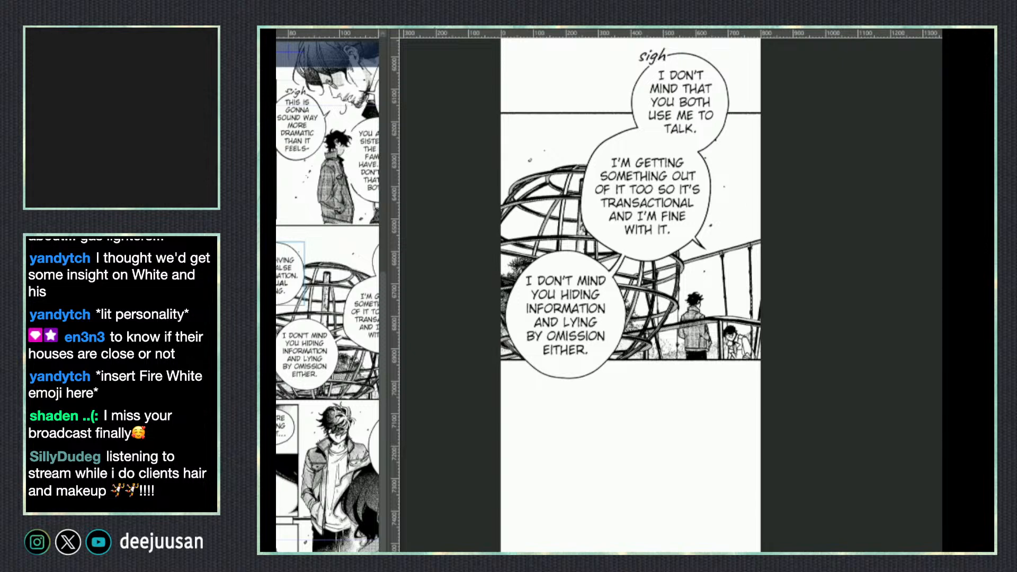
key(Tab)
drag(794, 290, 777, 293)
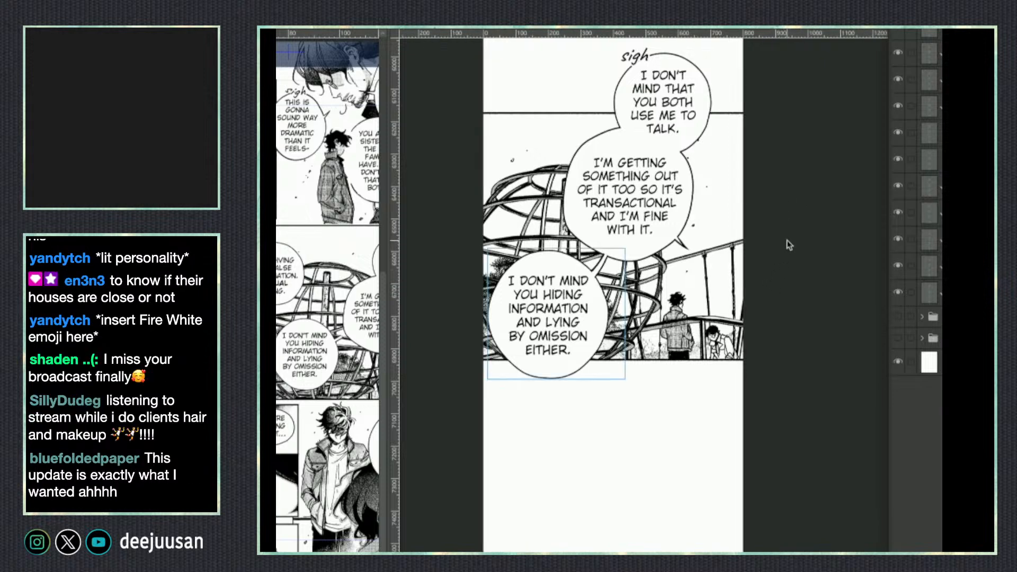
click(783, 274)
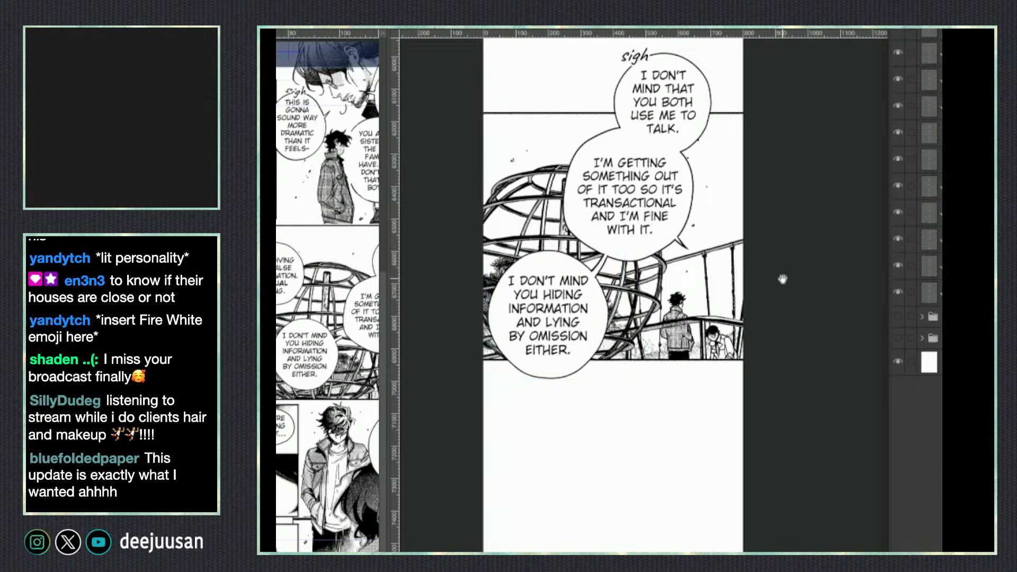
drag(784, 286, 784, 295)
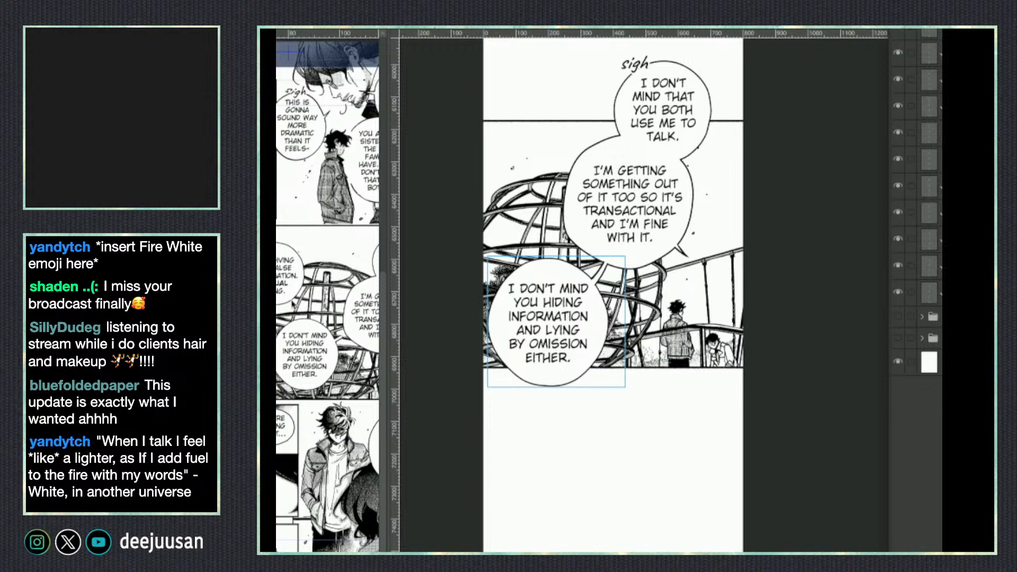
Copy the "But giving me false information" balloon into the strip, scale it down and place it at the strip's right edge below the dome panel.
click(293, 300)
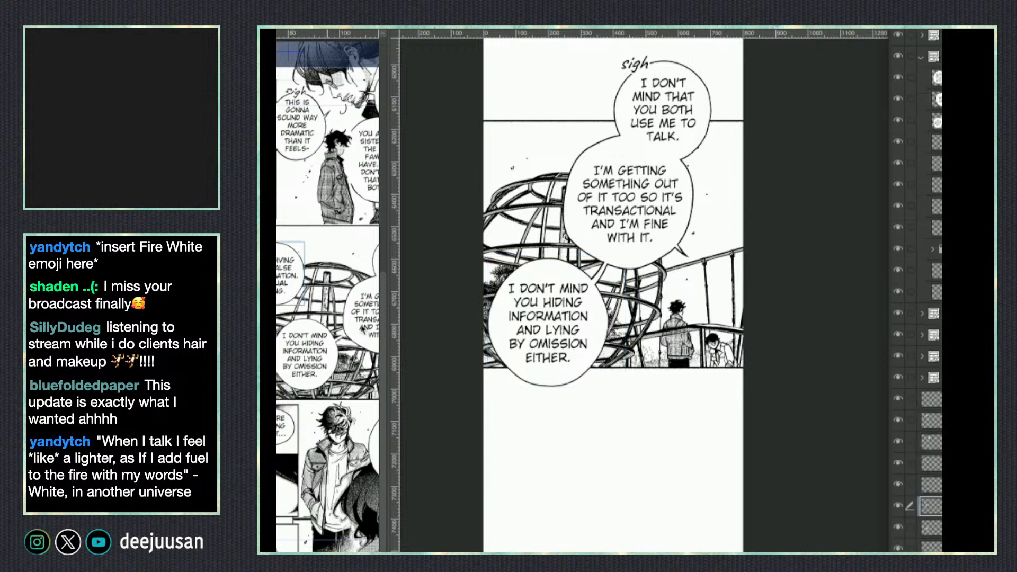
click(574, 466)
scroll(627, 469, down, 5)
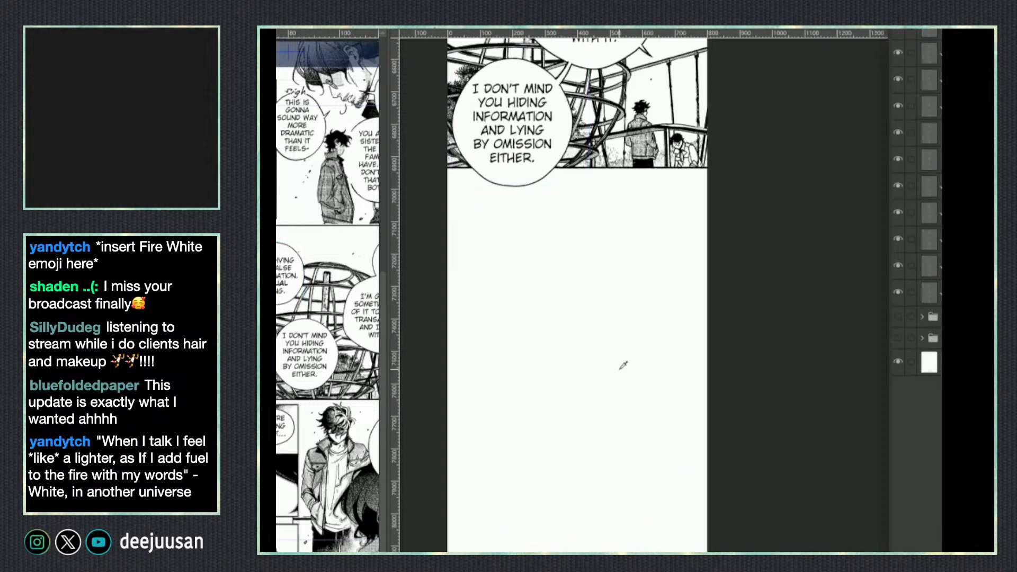
key(ctrl+v)
drag(652, 404, 514, 388)
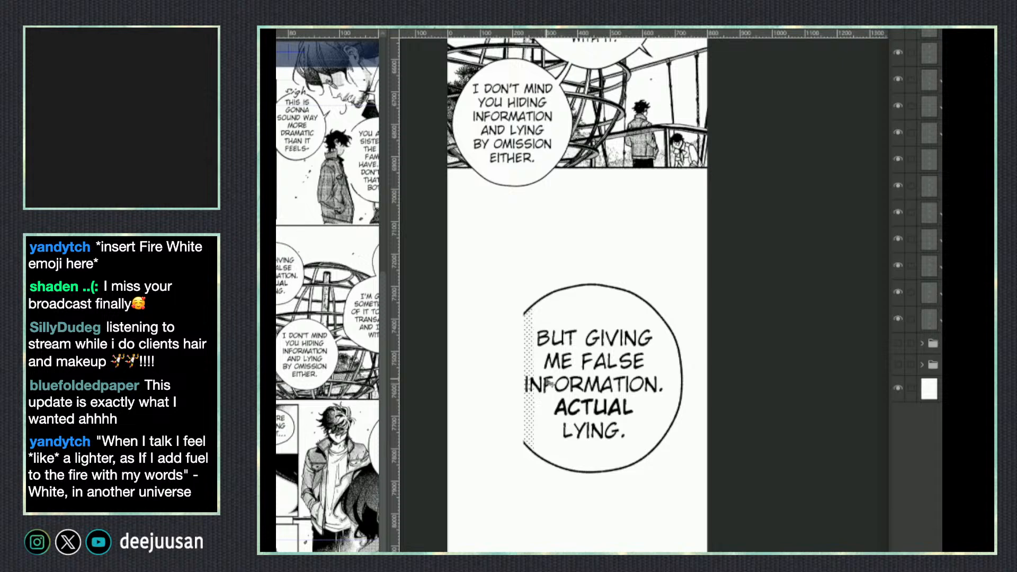
key(ctrl+t)
drag(683, 284, 631, 345)
drag(617, 395, 703, 351)
key(Return)
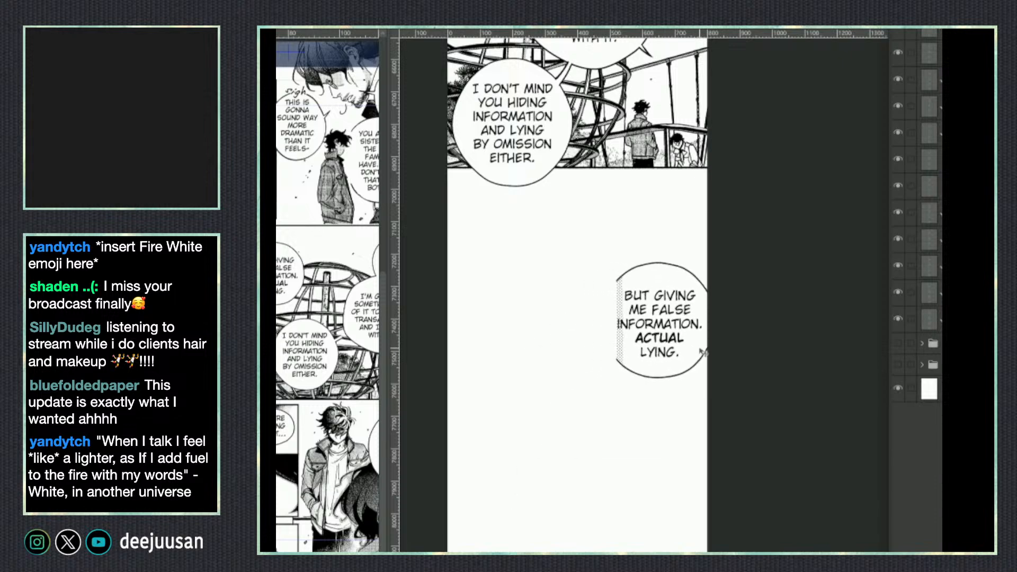
key(ctrl+t)
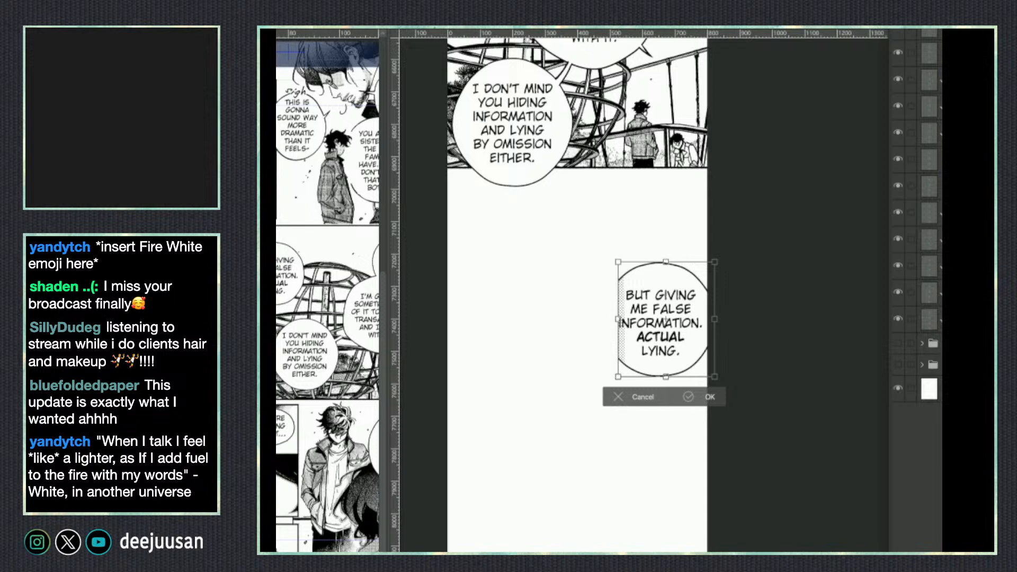
key(Return)
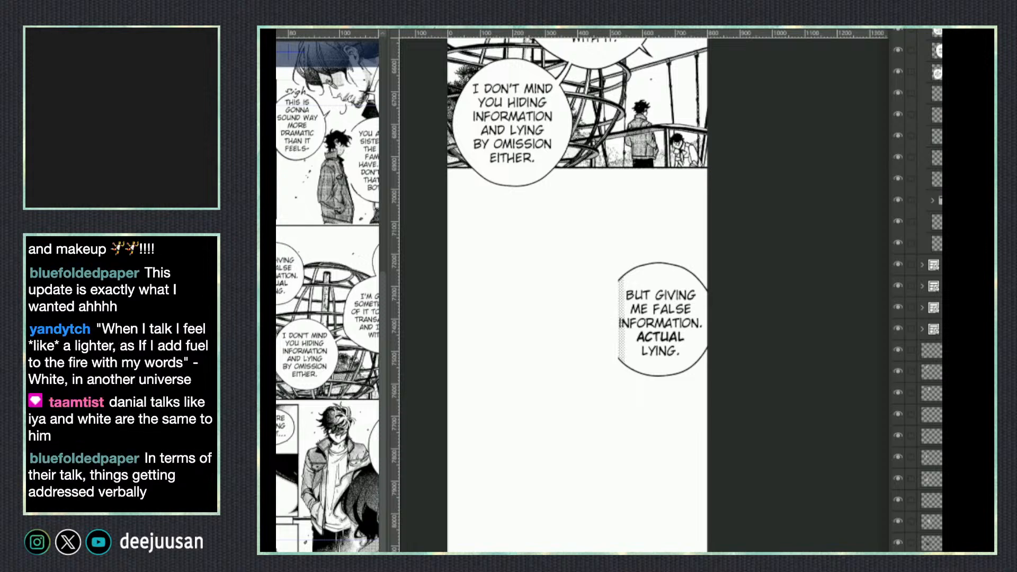
Move the balloon layer out of the source face panel's frame folder and merge that folder into a single layer.
scroll(916, 290, down, 2)
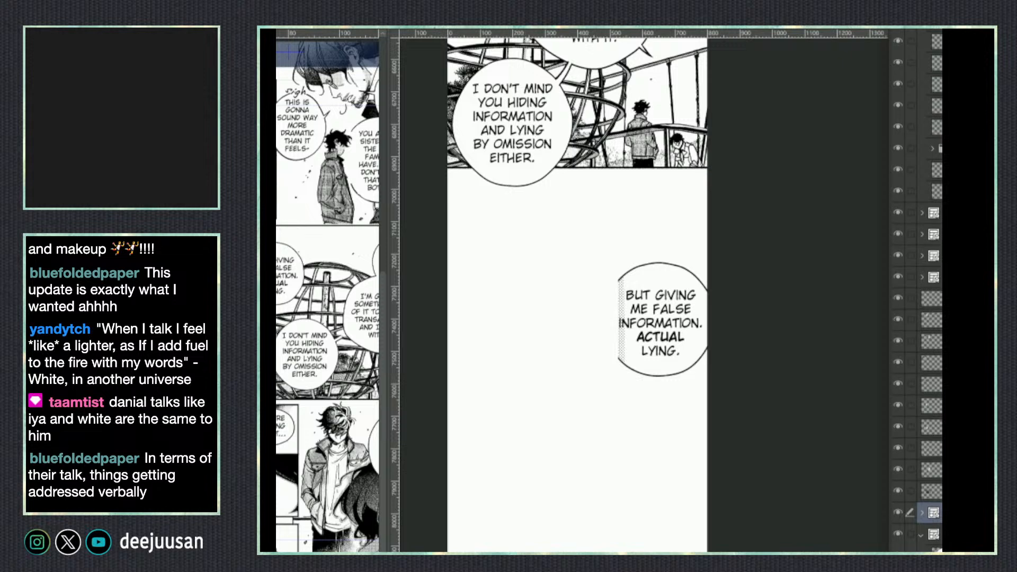
scroll(916, 290, down, 1)
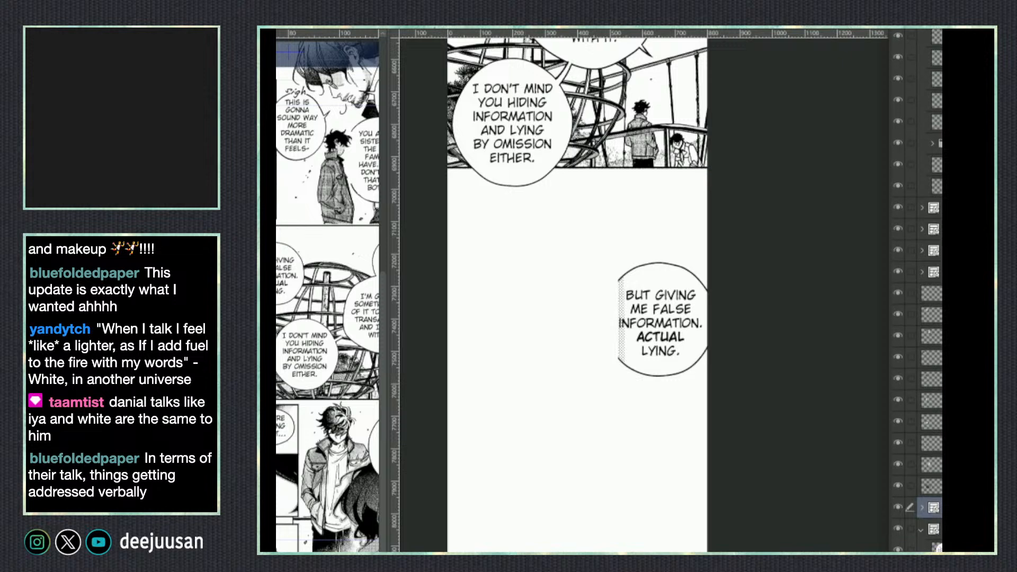
click(921, 494)
drag(927, 515, 933, 483)
click(921, 515)
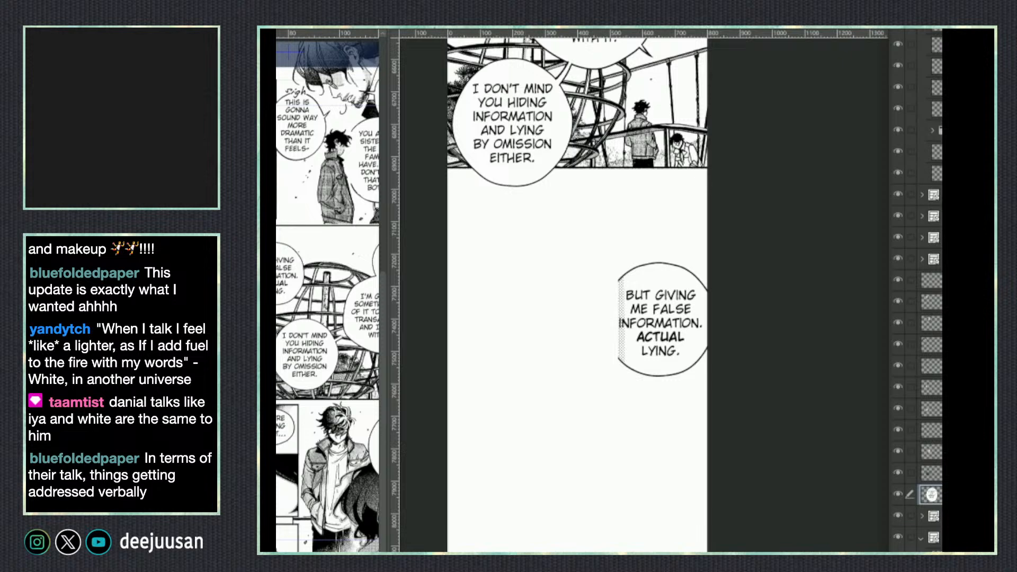
click(906, 515)
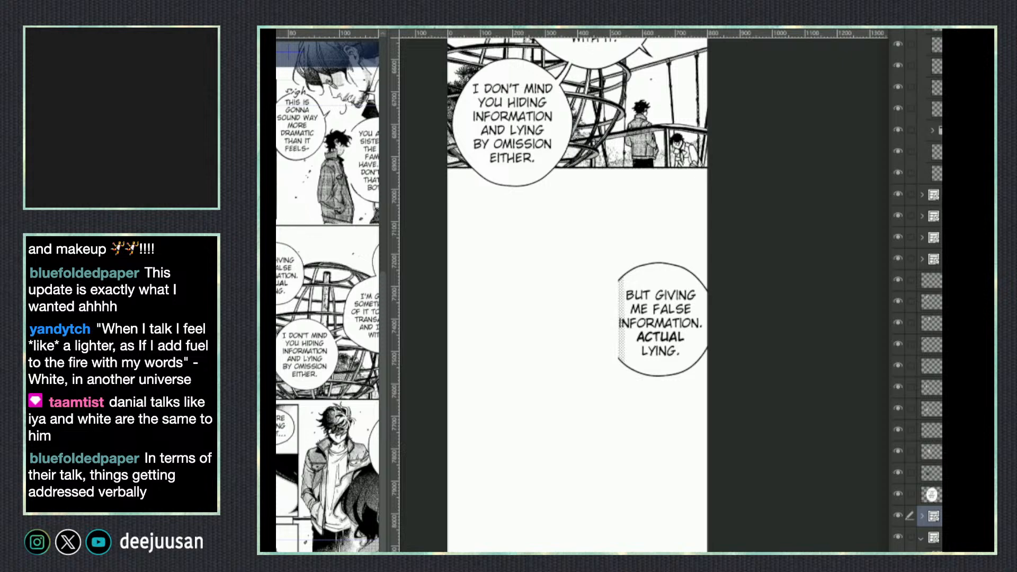
key(shift+alt+e)
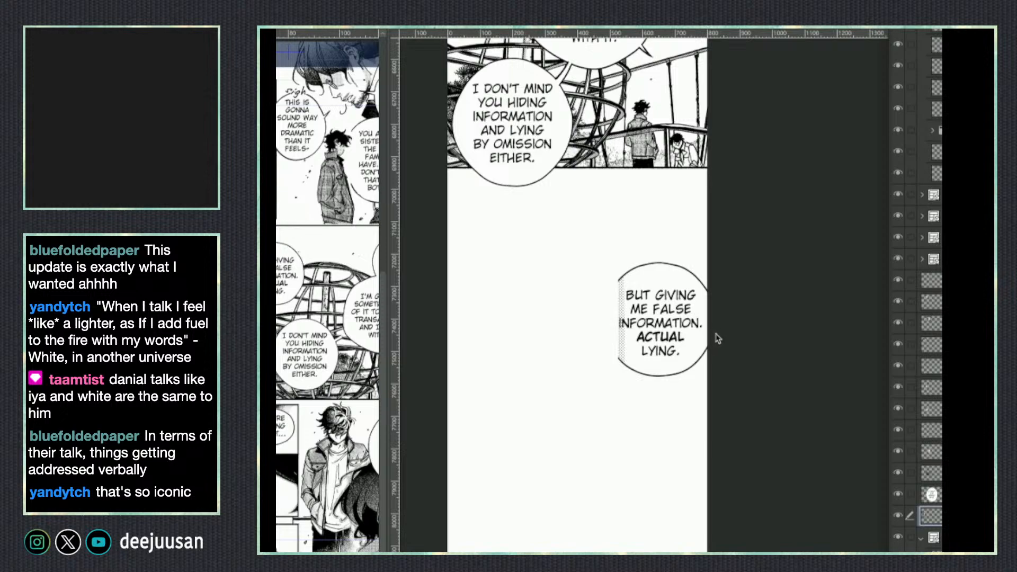
Paste the close-up face panel into the strip, scale it down and place it left of the "But giving me false information" balloon.
key(ctrl+v)
drag(745, 420, 573, 434)
key(ctrl+t)
drag(764, 154, 581, 429)
drag(563, 549, 601, 384)
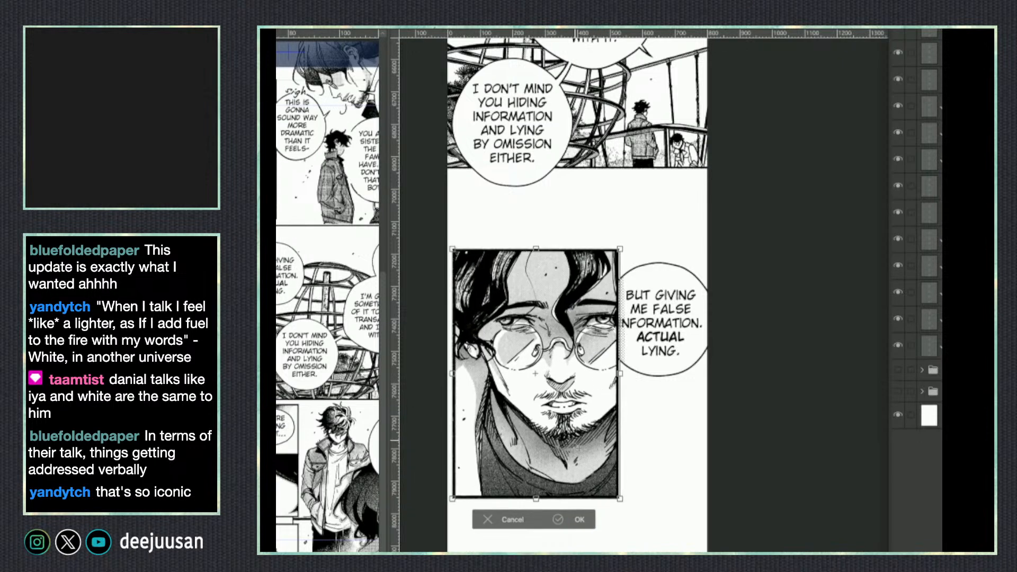
drag(604, 501, 618, 492)
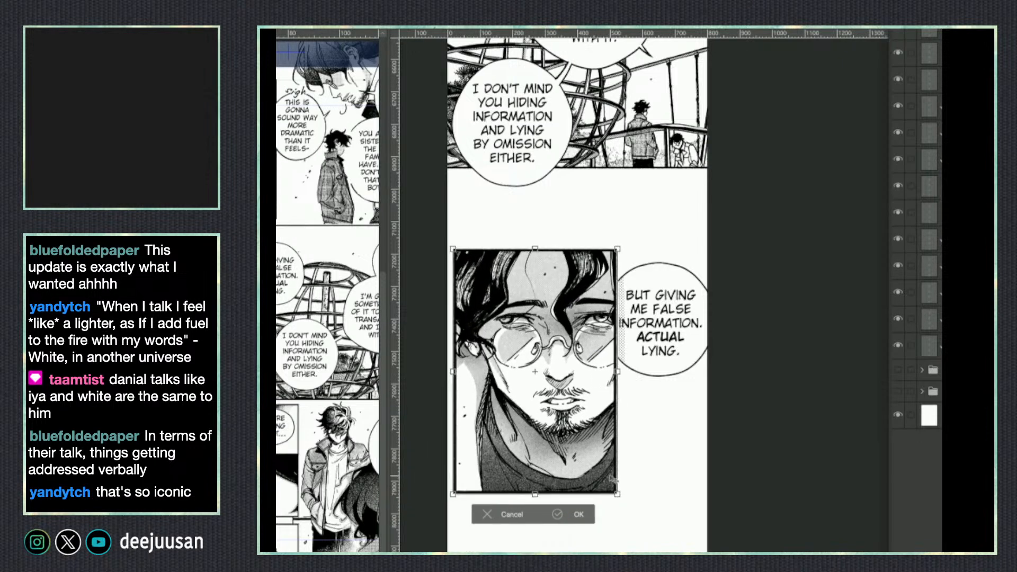
key(Return)
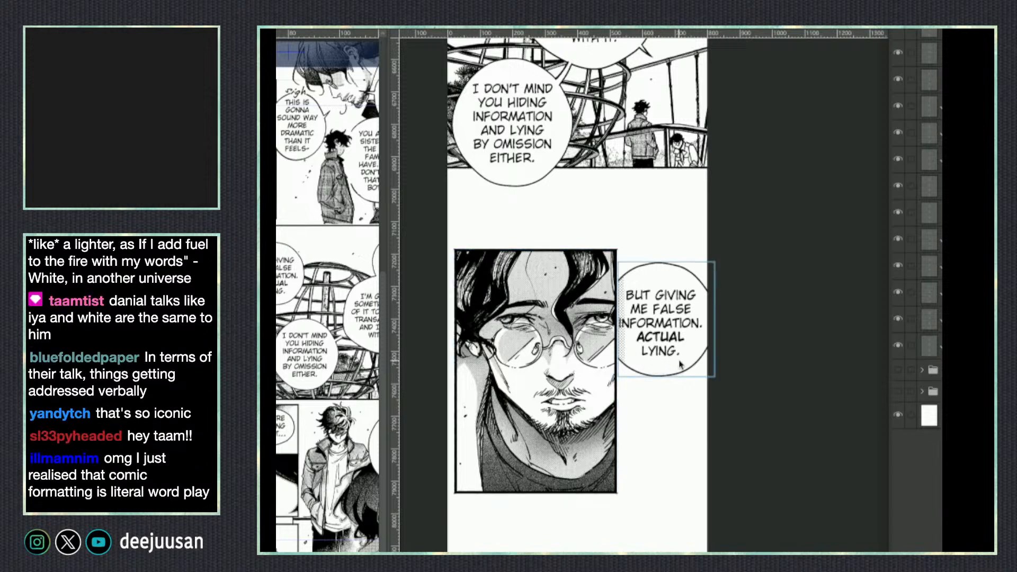
Shrink the "But giving me false information" balloon slightly and nudge the face panel right until it meets the balloon.
key(ctrl+t)
drag(666, 376, 668, 371)
key(Return)
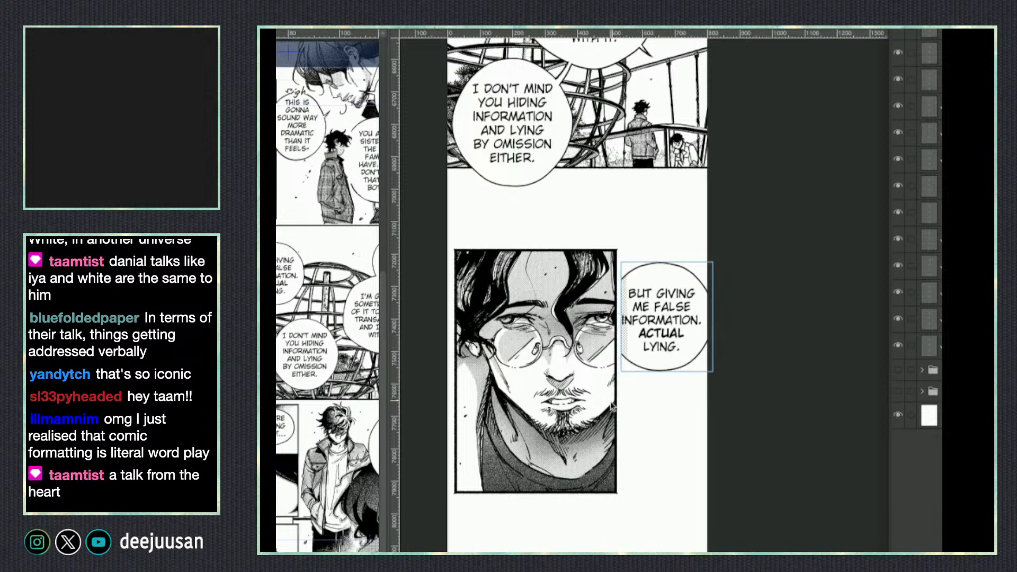
drag(610, 415, 613, 416)
key(ctrl+Tab)
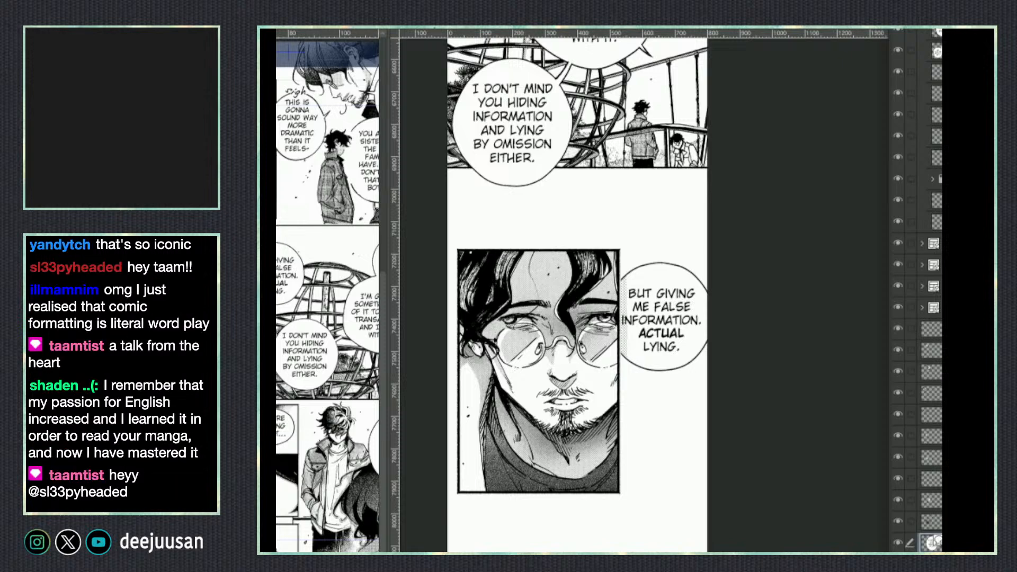
Copy the "I don't get behind that" balloon into the strip, scale it down and place it over the face panel's lower-left corner.
key(ctrl+x)
click(630, 480)
key(ctrl+v)
drag(839, 350, 690, 459)
key(ctrl+t)
drag(642, 513, 510, 463)
drag(555, 407, 538, 424)
drag(526, 480, 517, 462)
key(Return)
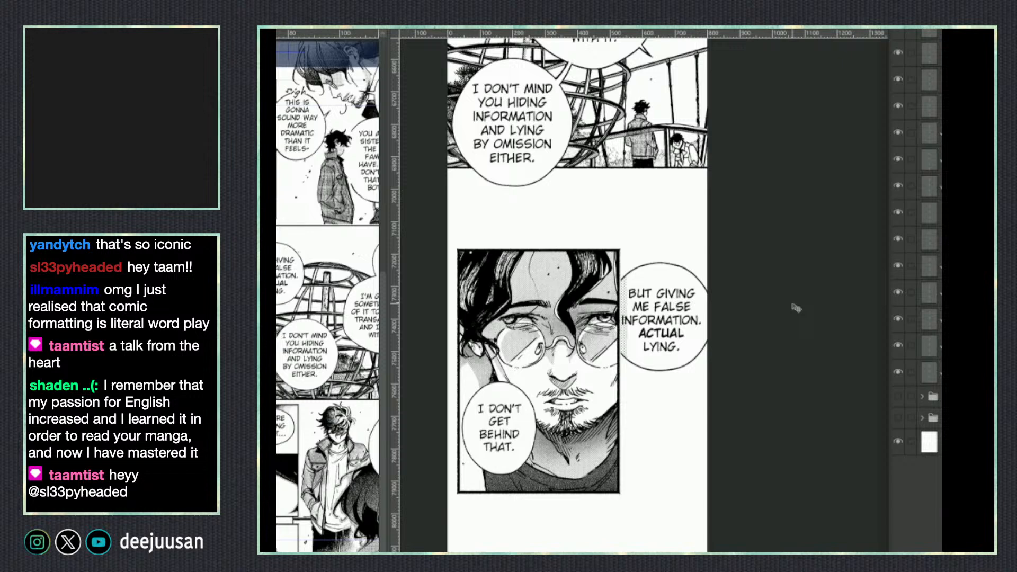
Move the close-up face panel and its two balloons up in the strip, narrowing the gap below the dome panel.
scroll(665, 339, down, 2)
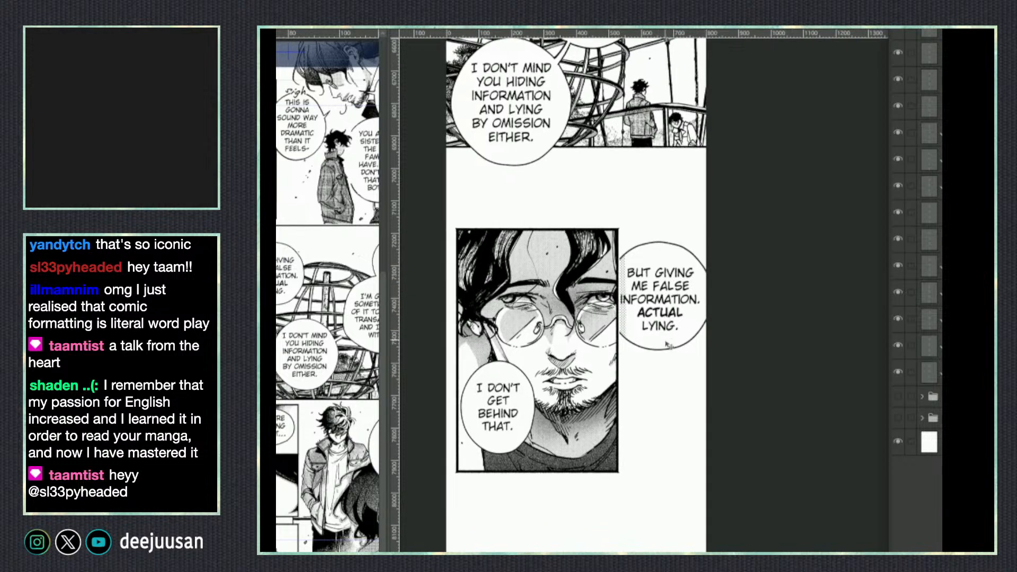
drag(658, 357, 666, 324)
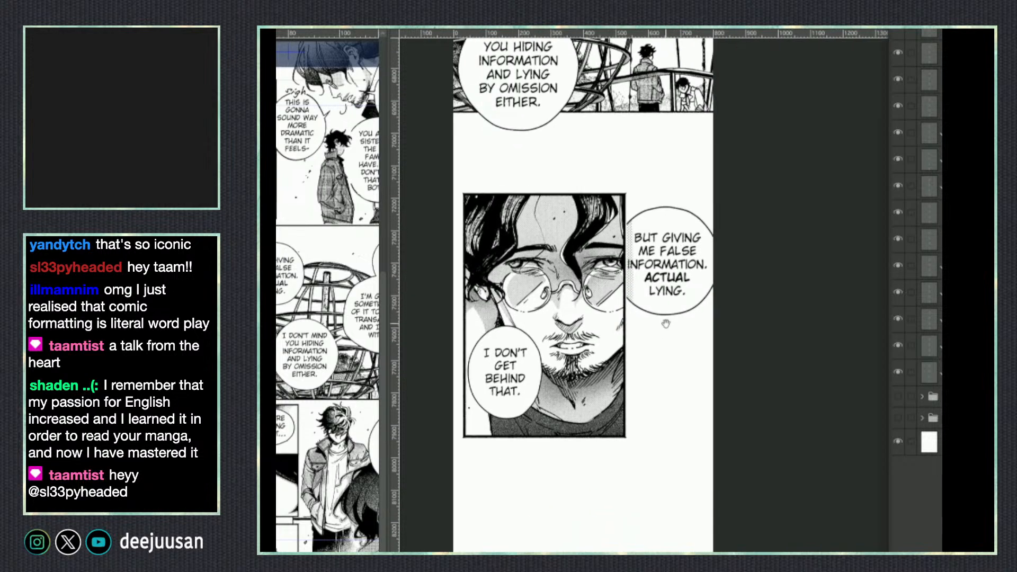
drag(370, 548, 270, 495)
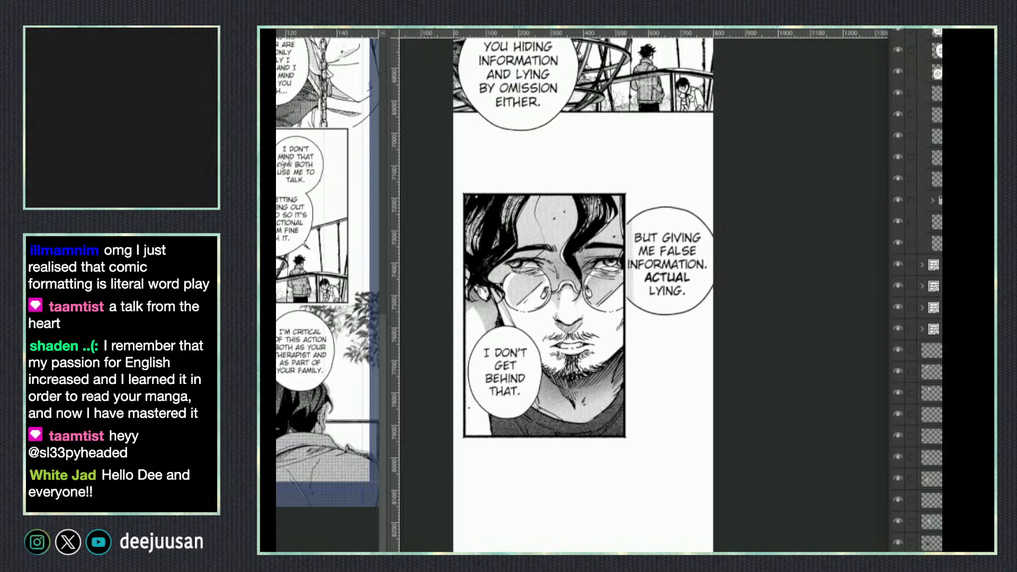
drag(604, 467, 627, 341)
click(282, 519)
drag(337, 551, 331, 511)
click(586, 391)
drag(603, 159, 592, 507)
key(q)
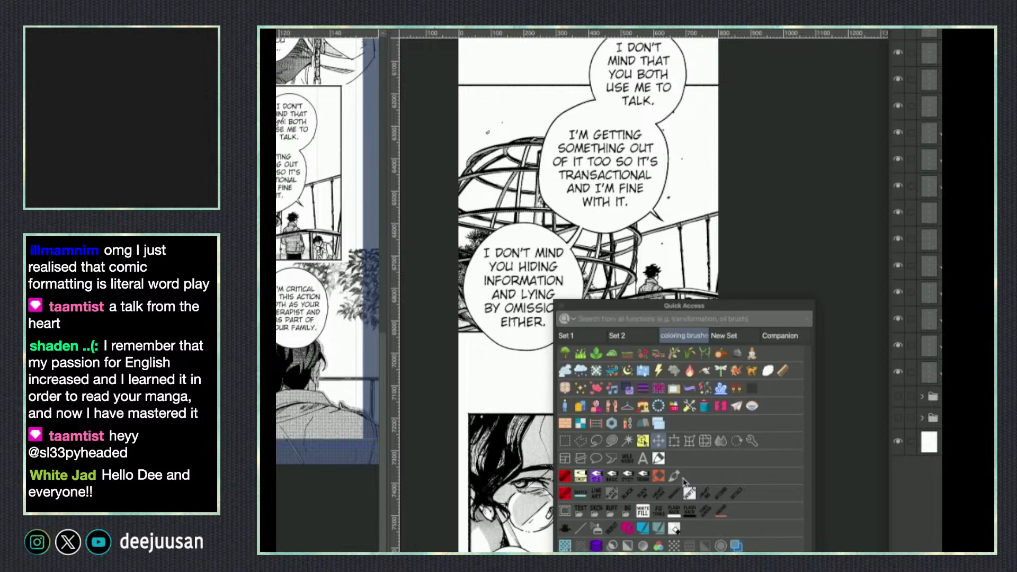
click(646, 440)
drag(684, 497, 683, 452)
drag(630, 540, 630, 507)
drag(544, 551, 544, 541)
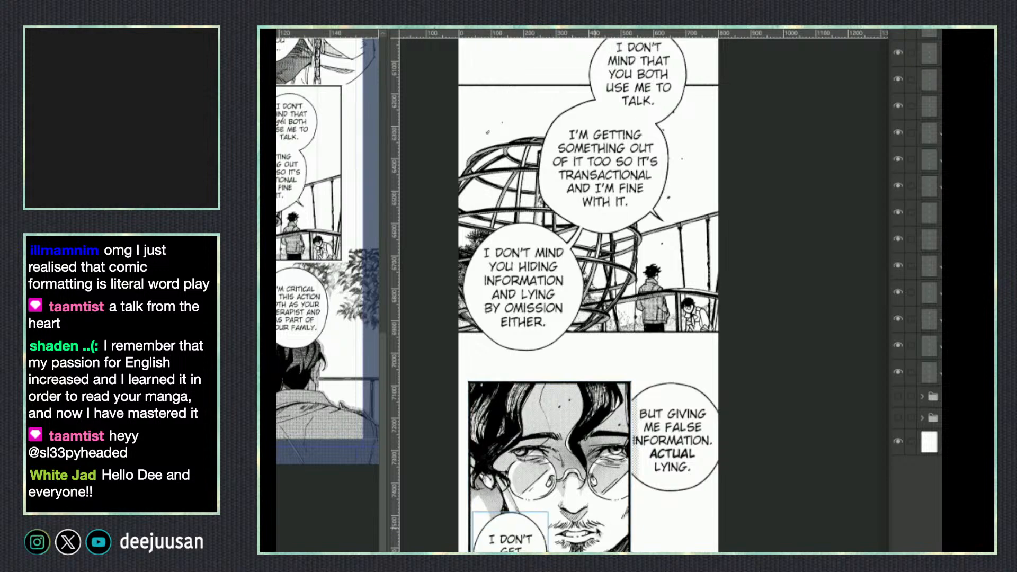
Move the "I'm critical of this action" balloon layer out of the source two-figure panel's frame folder and merge that folder into one layer.
key(space)
scroll(633, 510, down, 4)
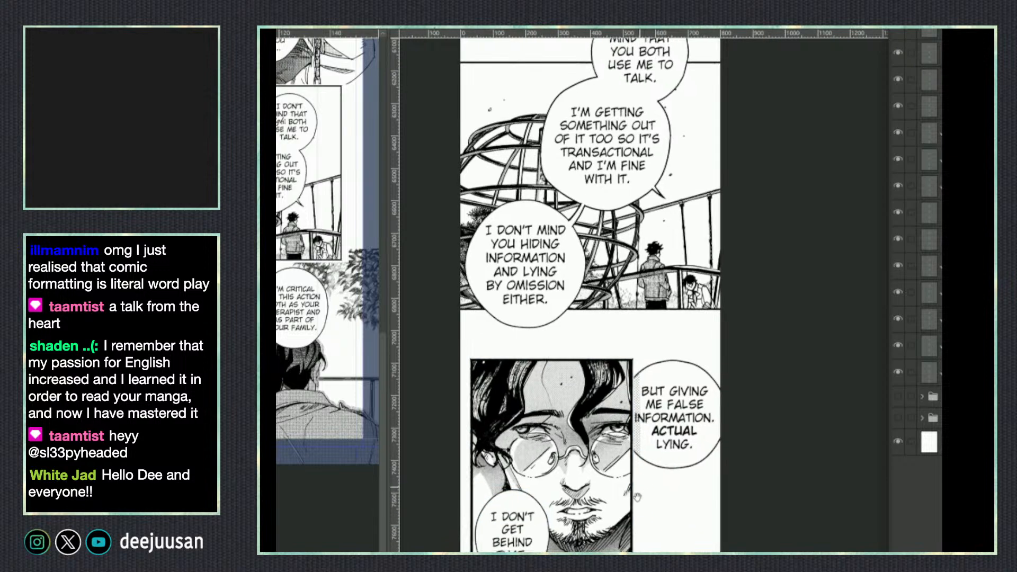
click(337, 529)
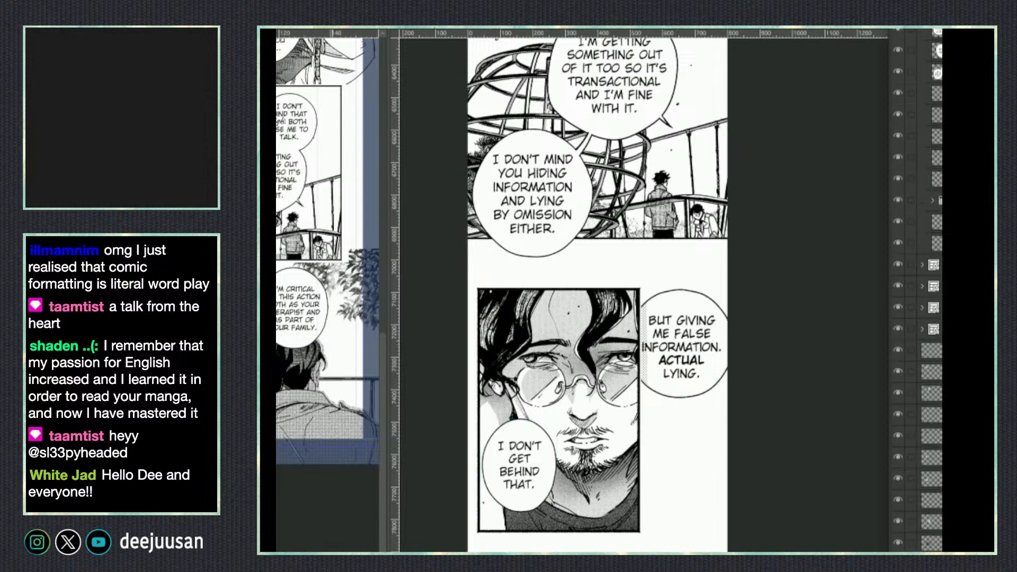
scroll(327, 249, left, 2)
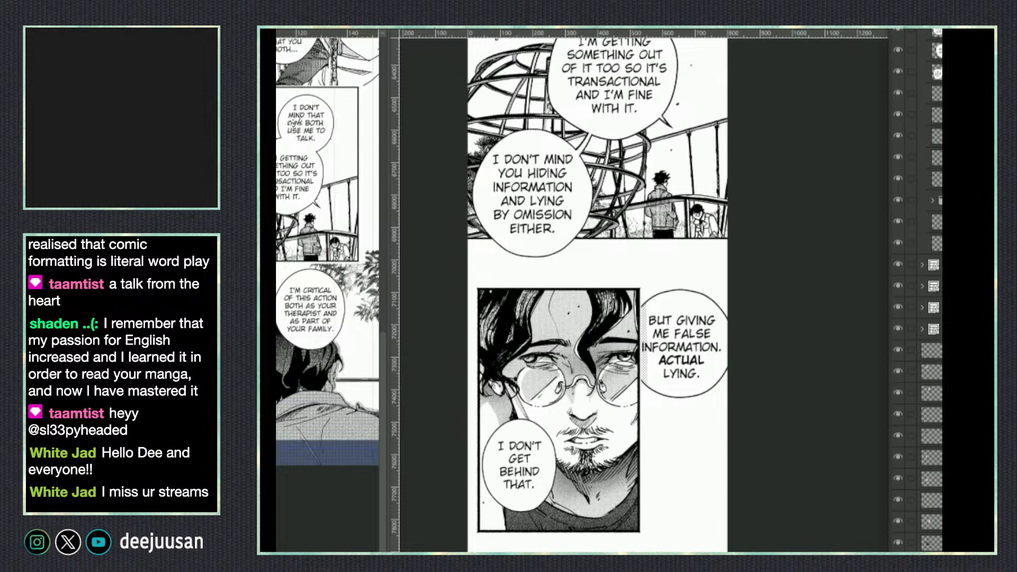
scroll(301, 545, left, 3)
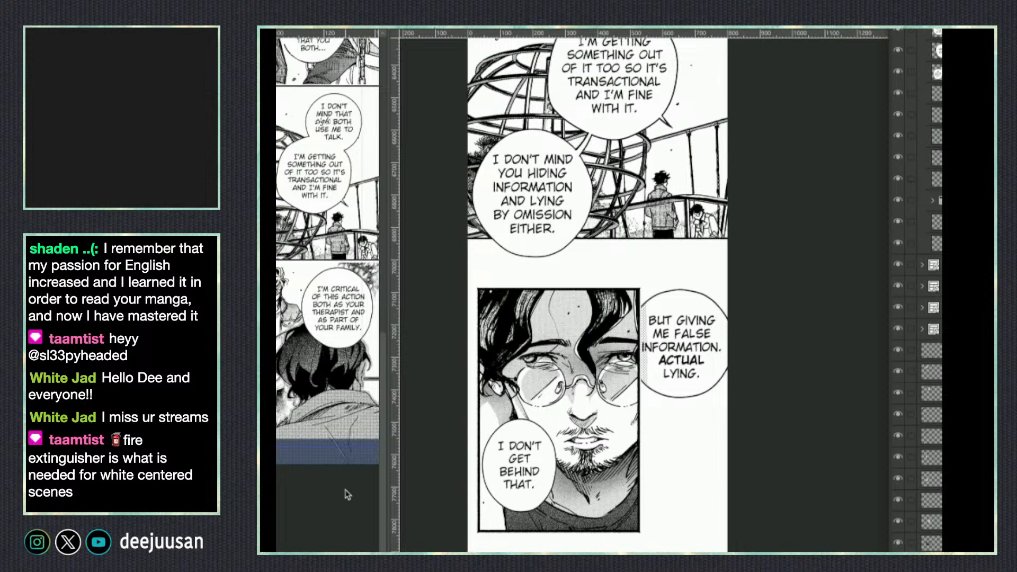
drag(341, 513, 326, 501)
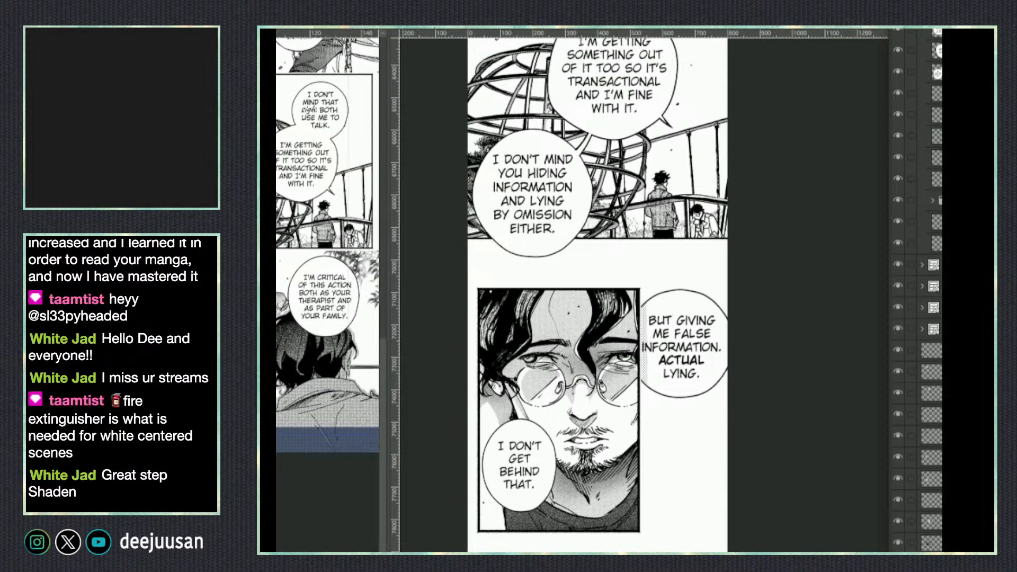
click(333, 398)
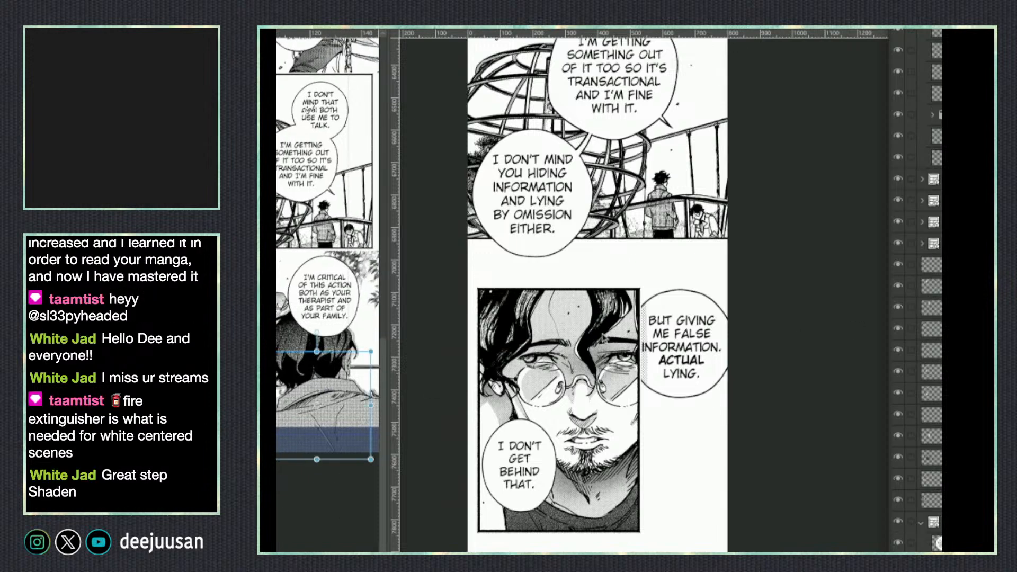
click(930, 541)
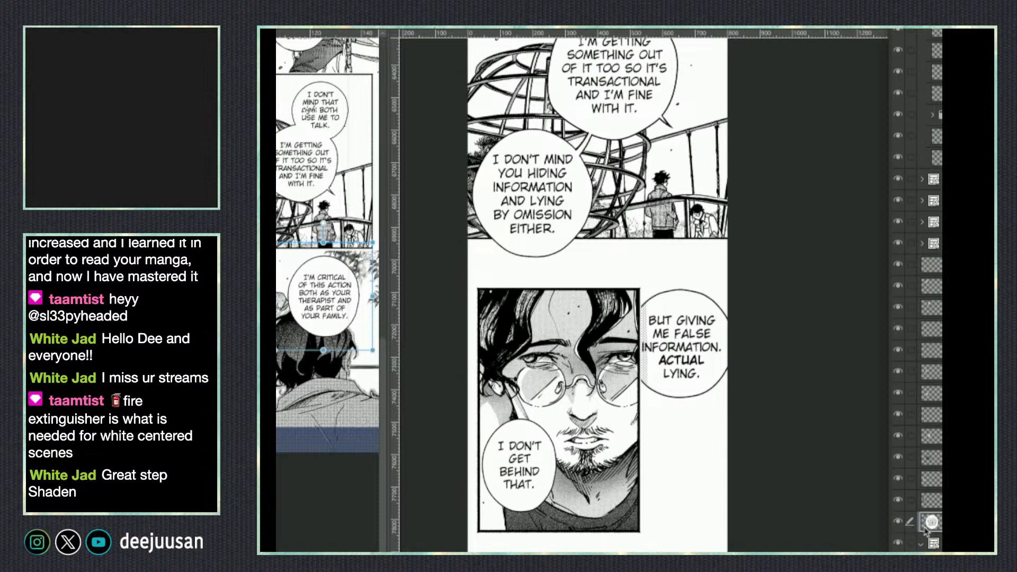
click(929, 542)
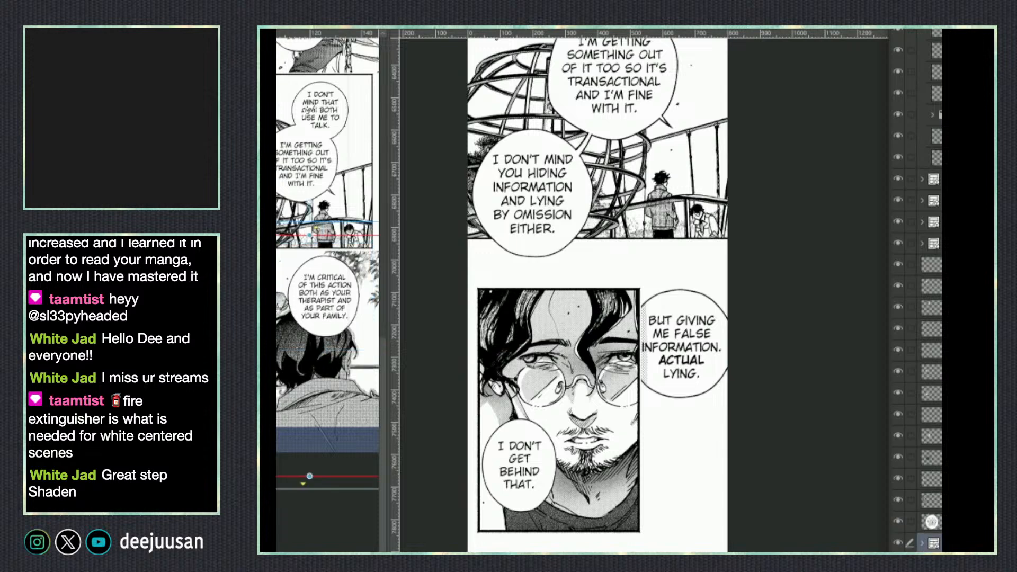
key(ctrl+shift+n)
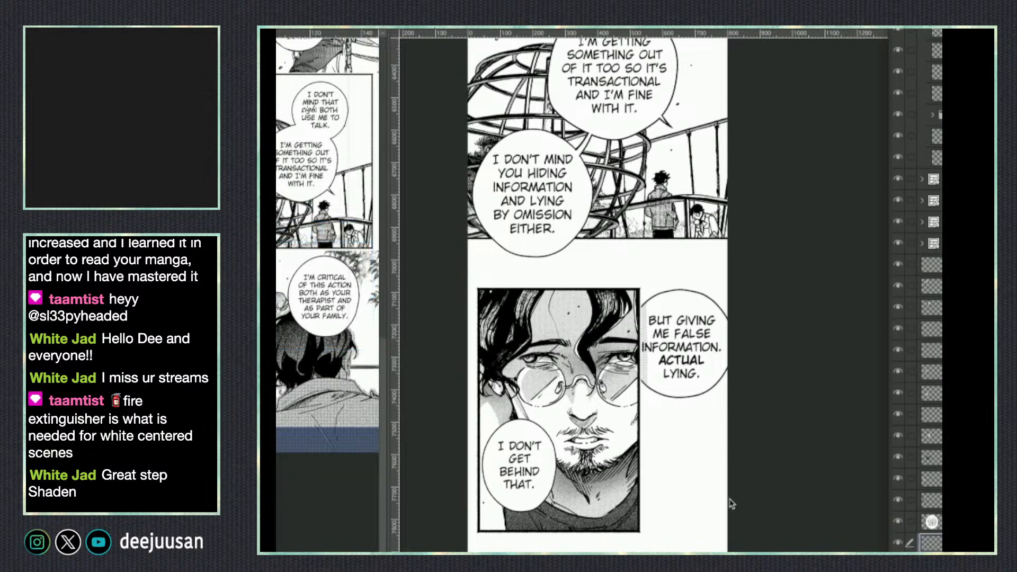
Paste the two-figure panel into the strip, scale it down to about the strip's width and place it below the face panel.
click(688, 540)
scroll(718, 544, down, 2)
drag(737, 545, 684, 478)
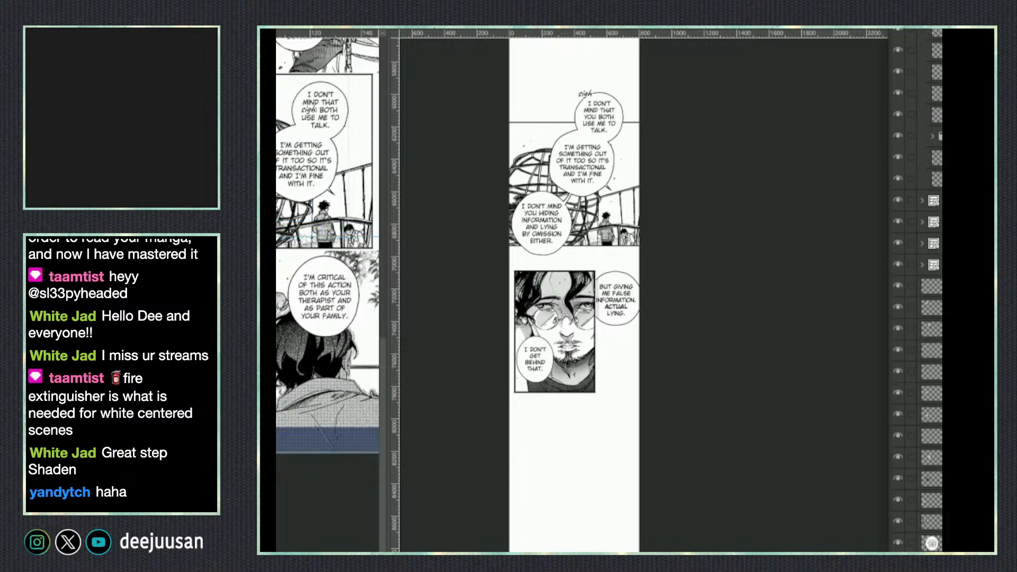
click(640, 516)
key(ctrl+v)
drag(709, 493, 585, 516)
key(q)
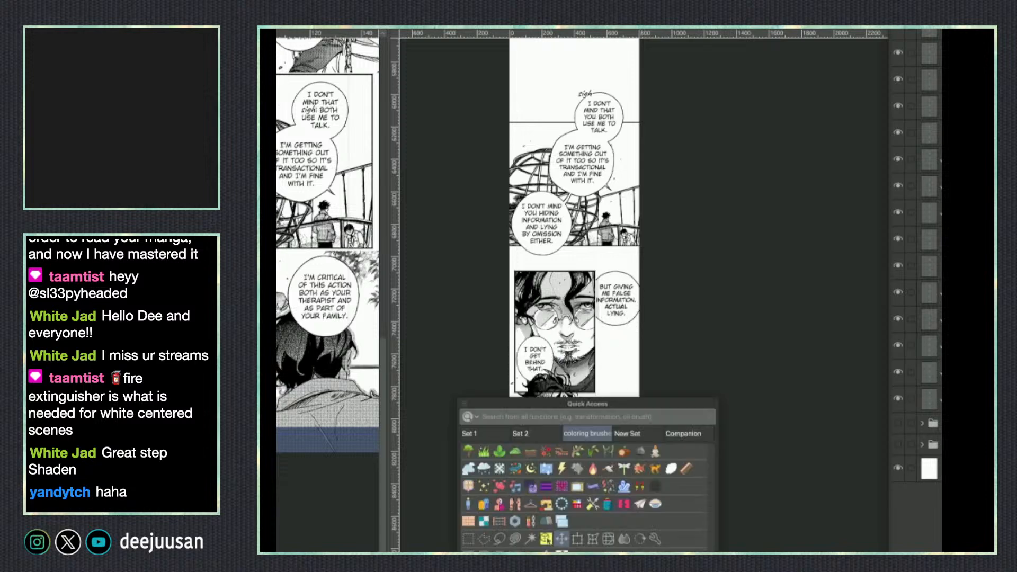
click(578, 537)
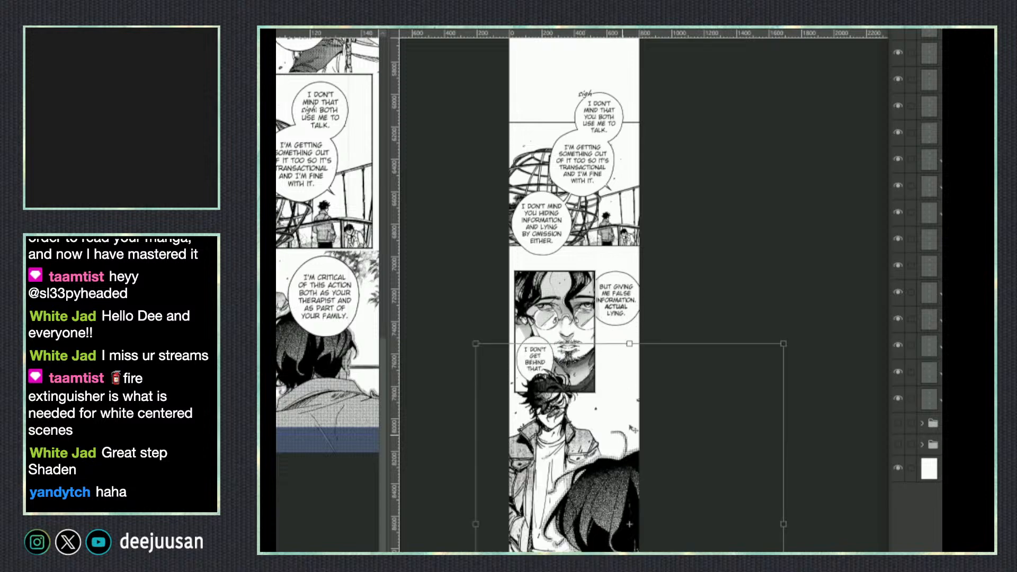
drag(640, 380, 672, 551)
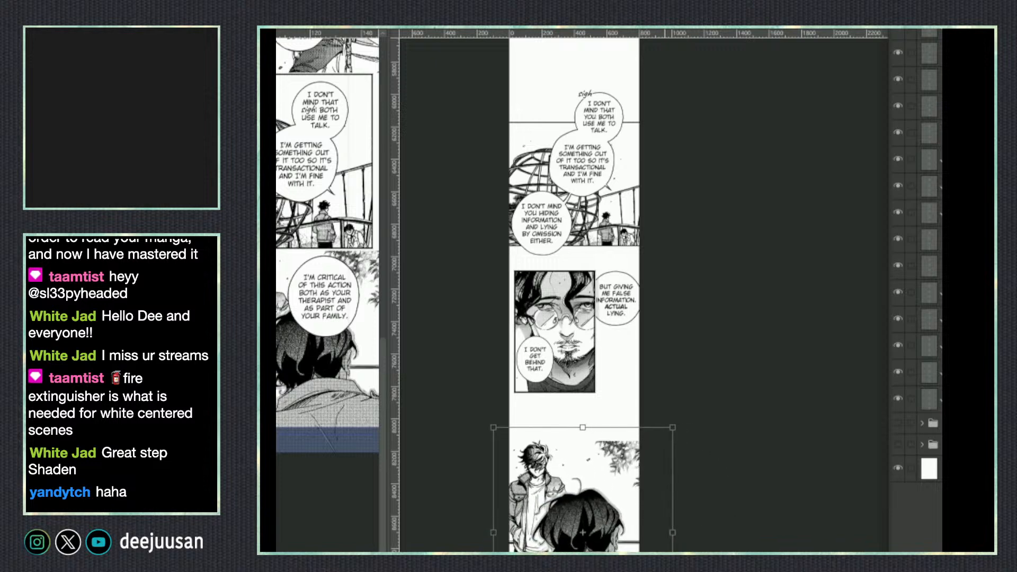
key(Return)
Cut the "I'm critical of this action" balloon from the source page and paste it into the strip.
scroll(575, 295, up, 2)
scroll(575, 294, left, 2)
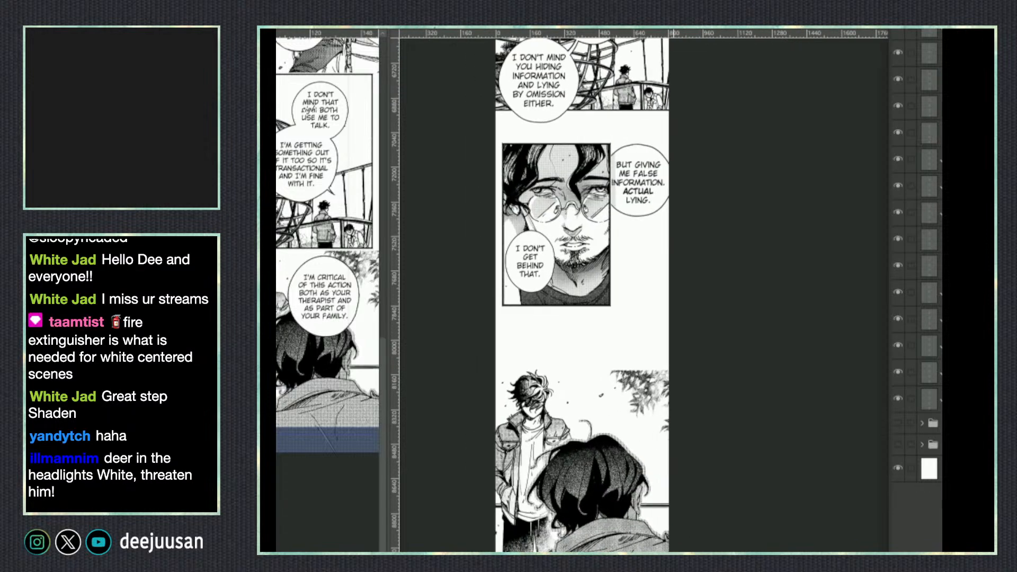
drag(675, 546, 675, 546)
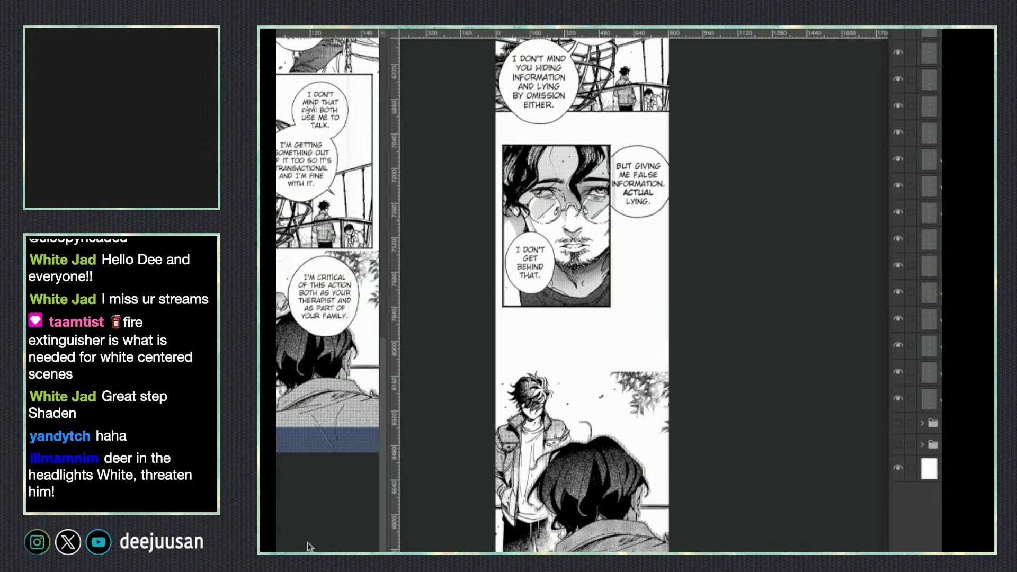
click(349, 318)
click(349, 318)
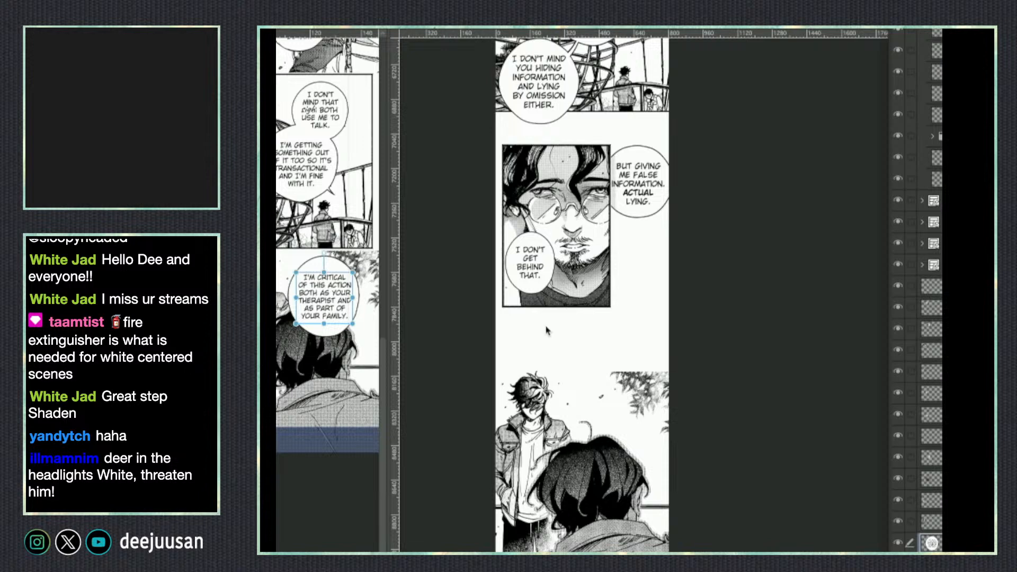
click(333, 331)
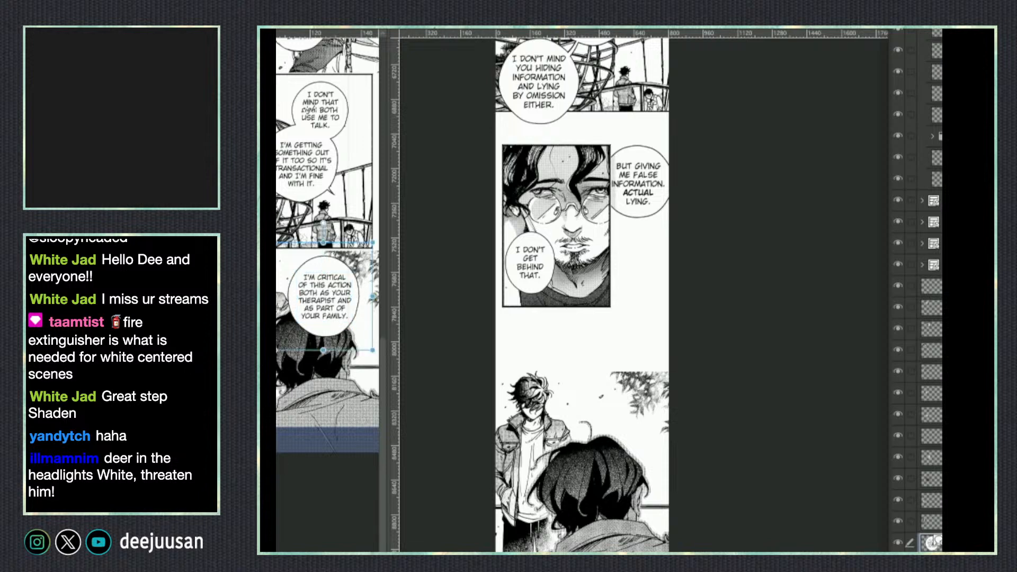
key(ctrl+x)
key(q)
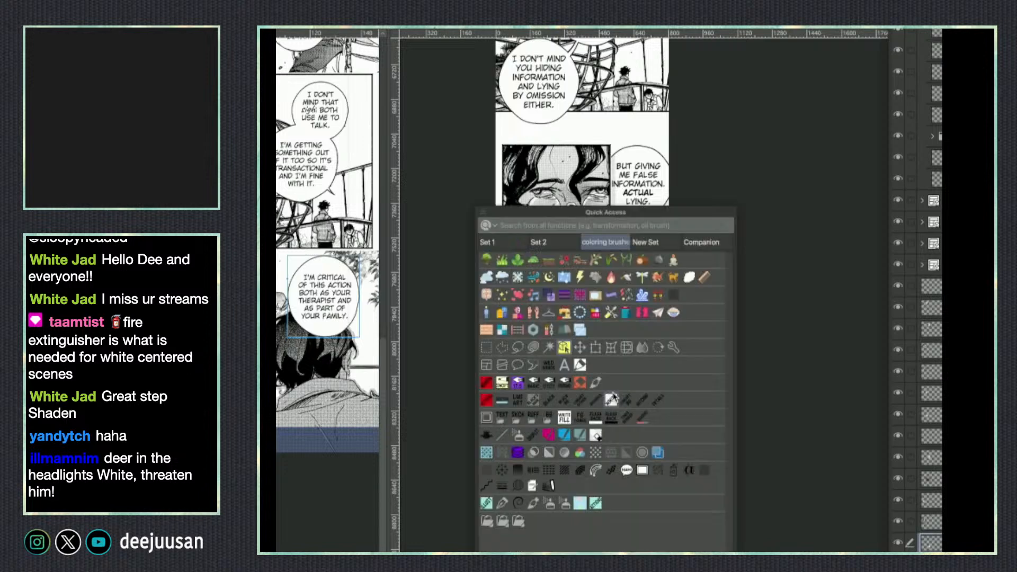
click(538, 374)
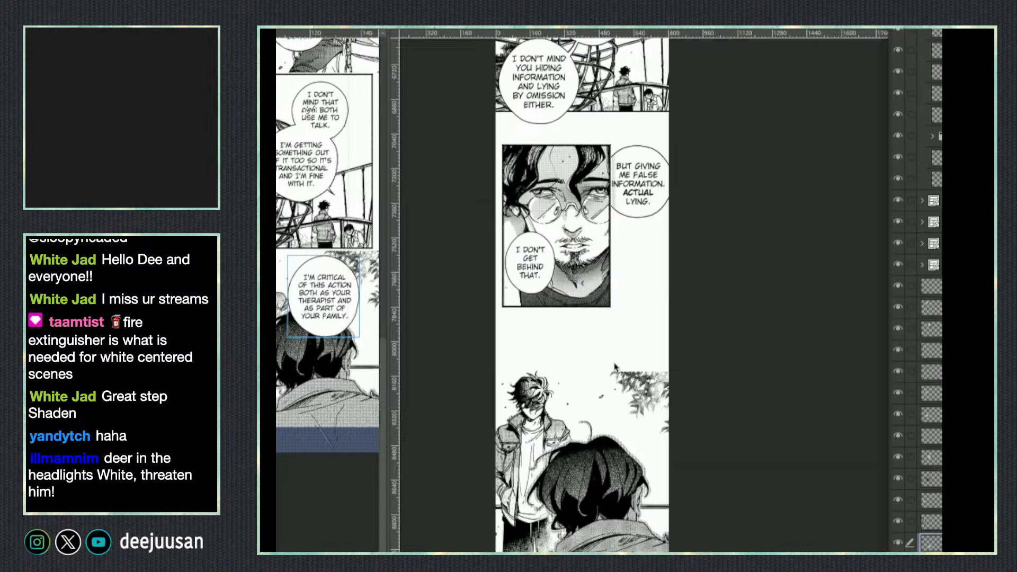
click(647, 392)
key(ctrl+v)
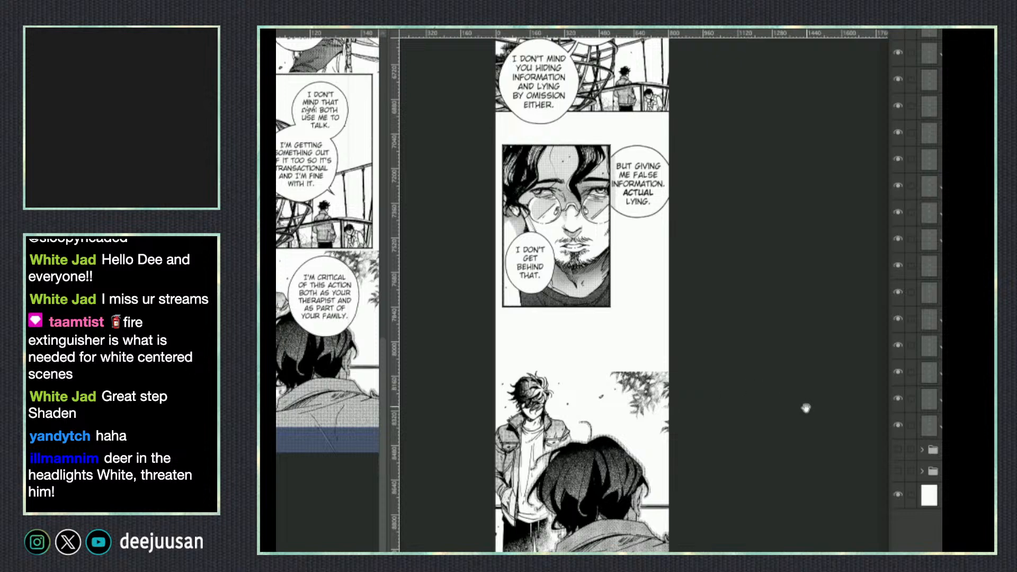
Scale the "I'm critical of this action" balloon down and place it above the dark-haired figure seen from behind.
drag(794, 410, 778, 370)
drag(811, 482, 670, 465)
right_click(601, 466)
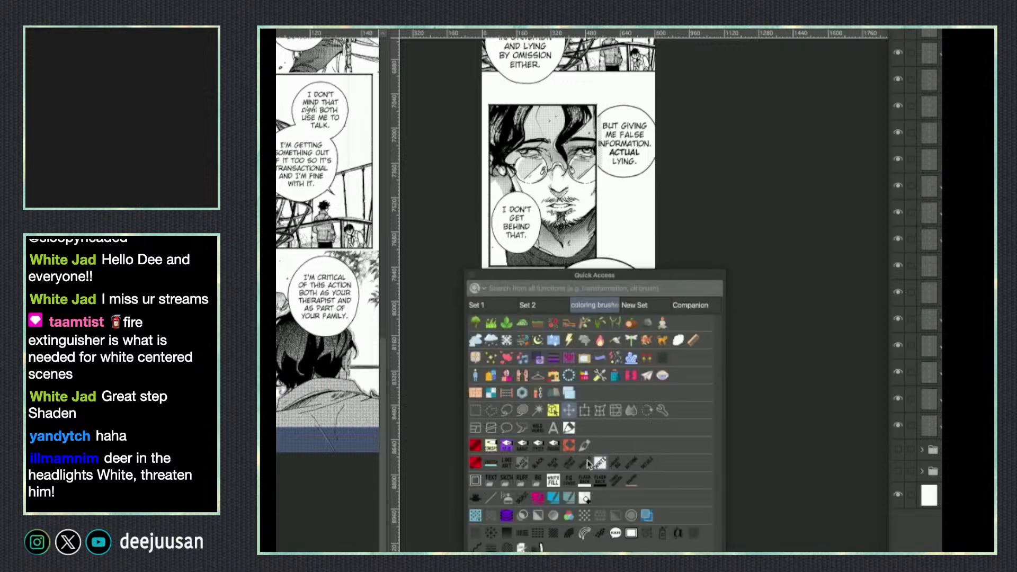
click(585, 411)
drag(669, 257, 623, 320)
drag(608, 381, 633, 418)
click(642, 464)
drag(667, 386, 667, 388)
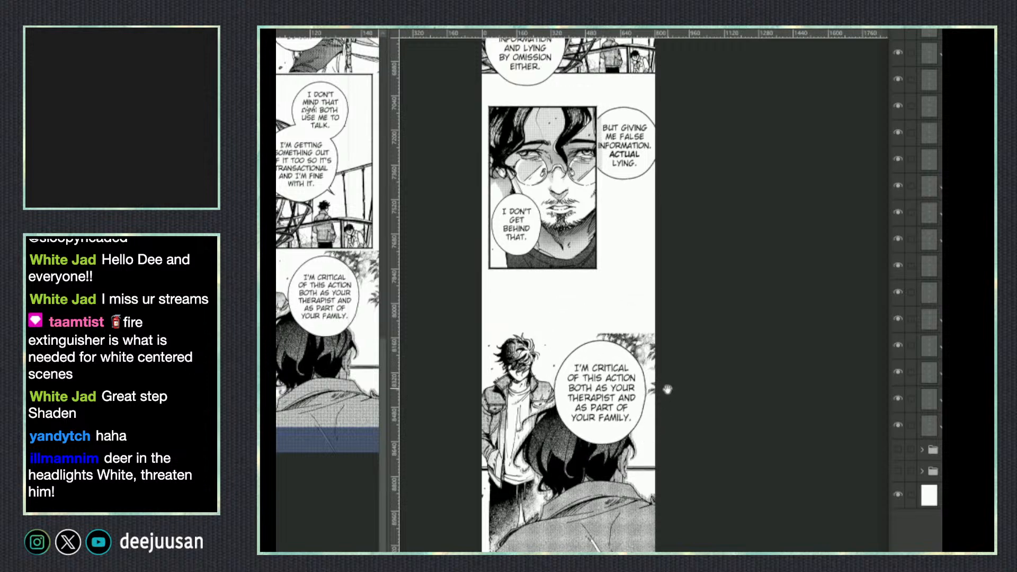
Move the two-figure panel and its balloon slightly down, widening the gap below the face panel.
key(q)
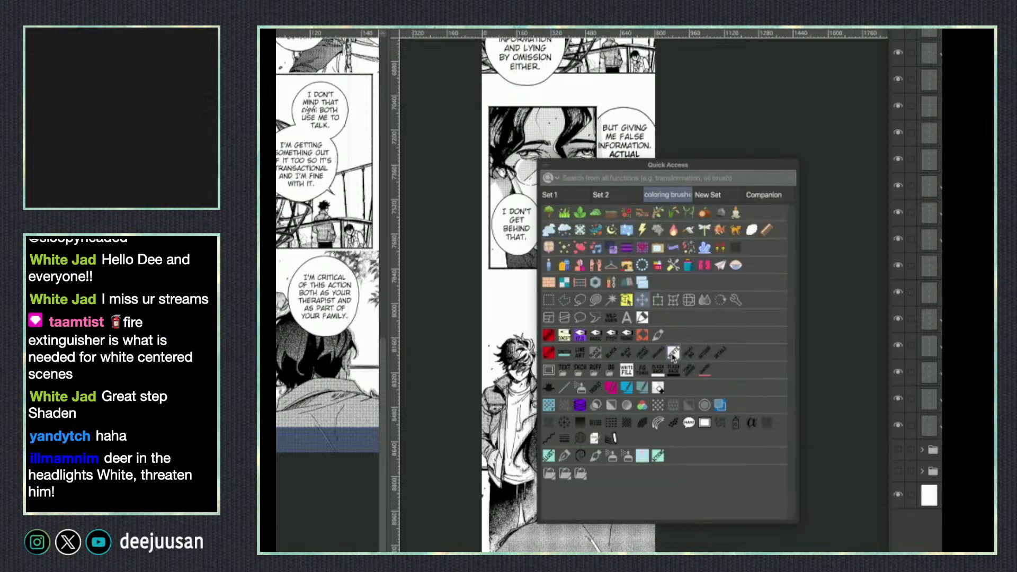
click(627, 299)
click(651, 343)
drag(662, 339, 674, 277)
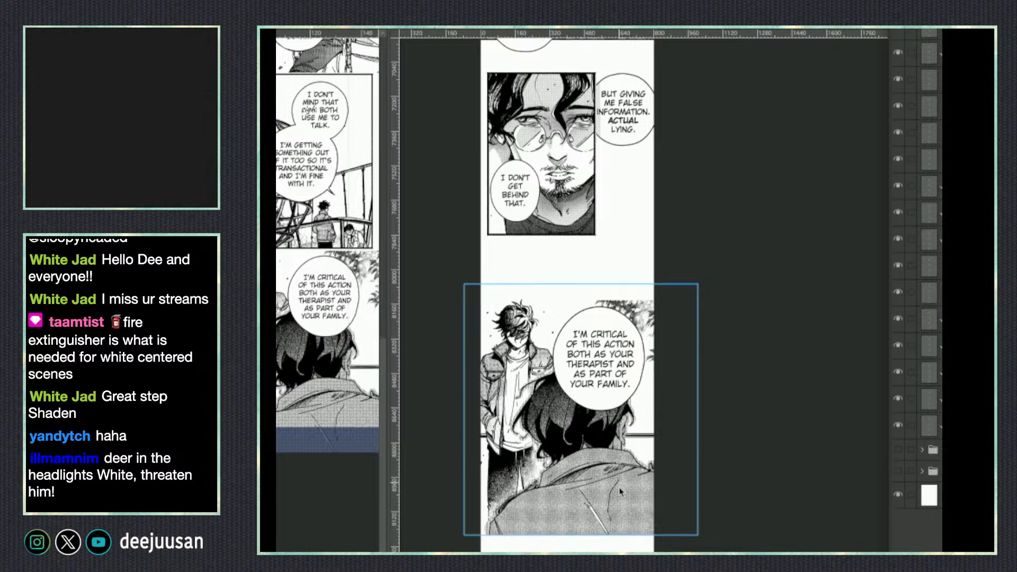
drag(625, 399, 625, 426)
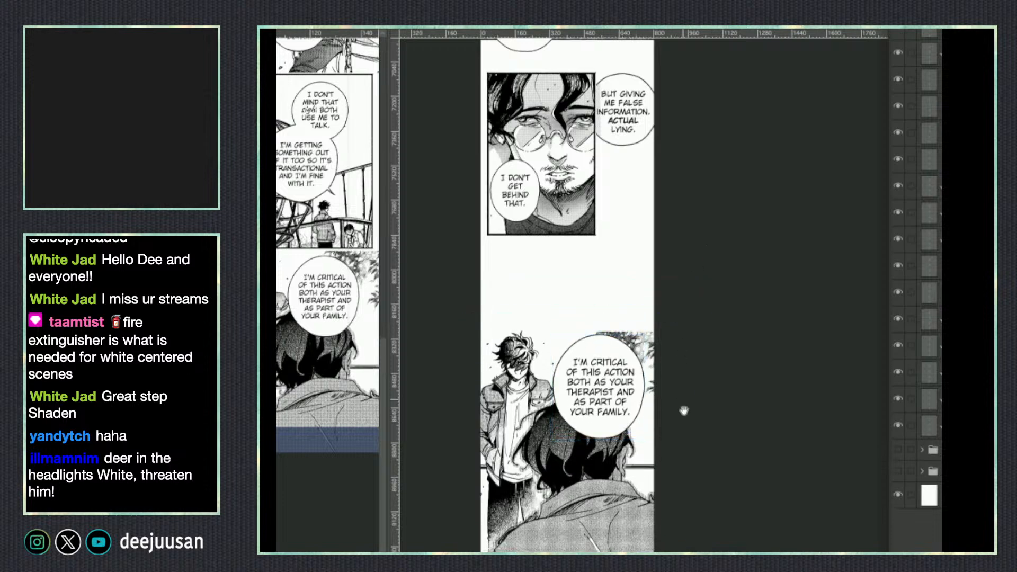
Draw straight horizontal border lines across the strip along the two-figure panel's top and bottom edges.
drag(681, 398, 693, 355)
key(q)
click(536, 400)
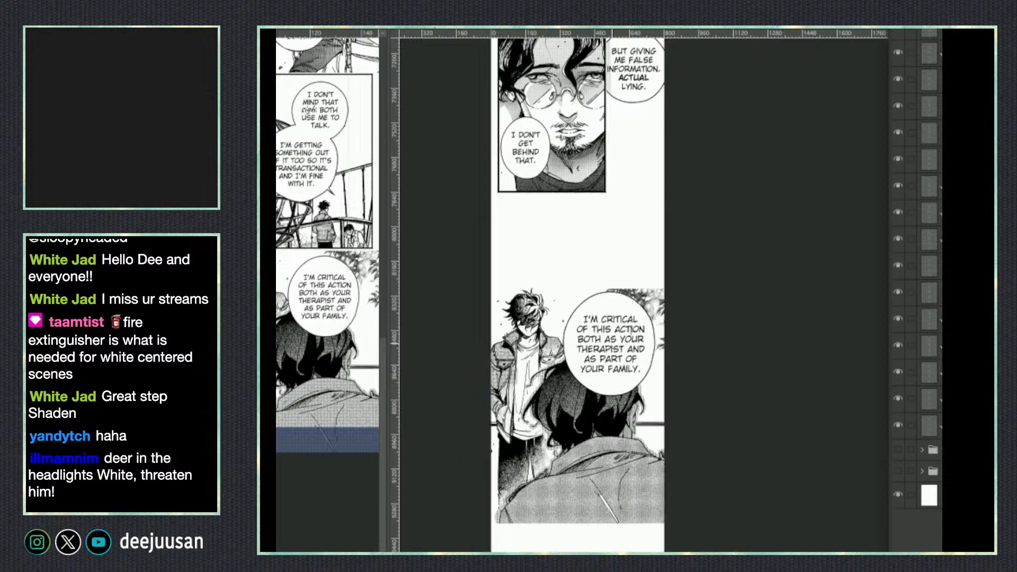
drag(668, 288, 490, 288)
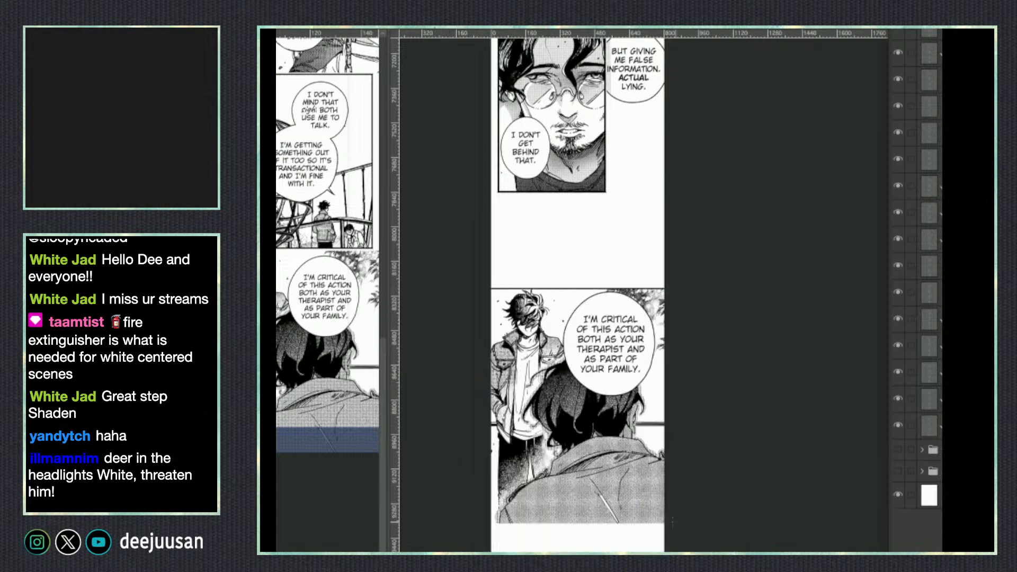
drag(669, 523, 491, 522)
drag(491, 522, 497, 522)
drag(686, 551, 671, 424)
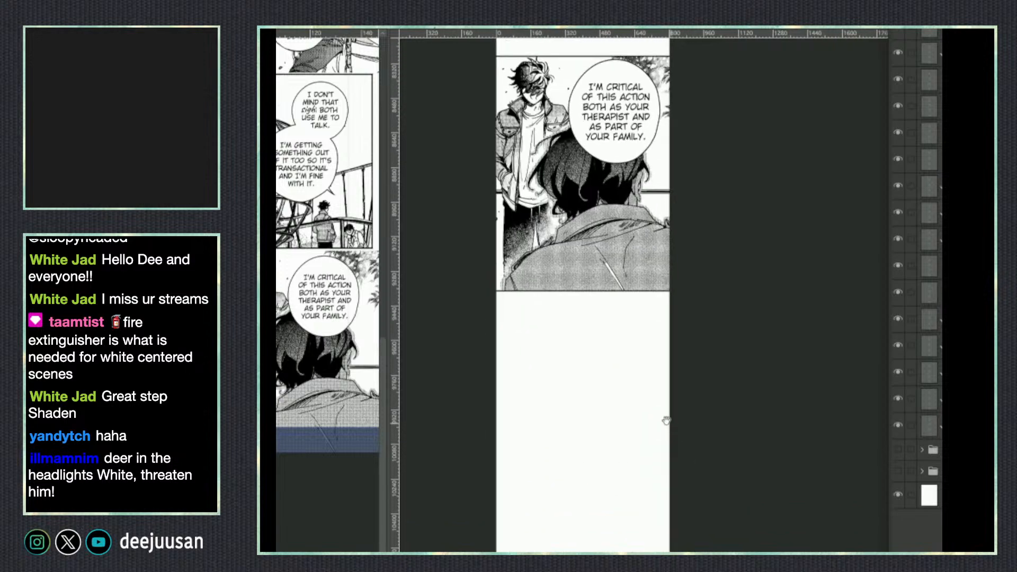
drag(278, 544, 315, 547)
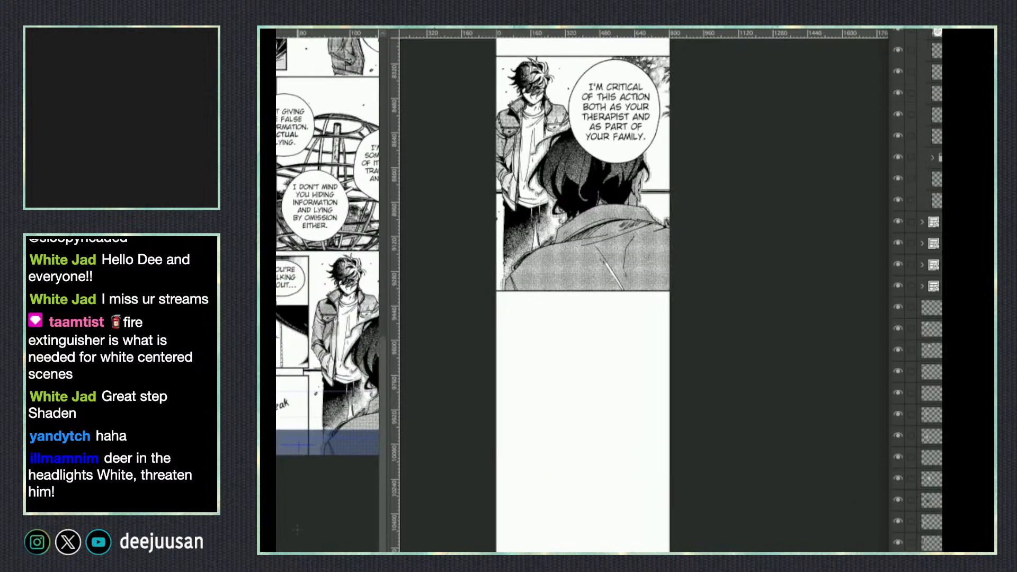
Copy the close-up eye panel from the source page and paste it into the strip below the two-figure panel.
click(305, 271)
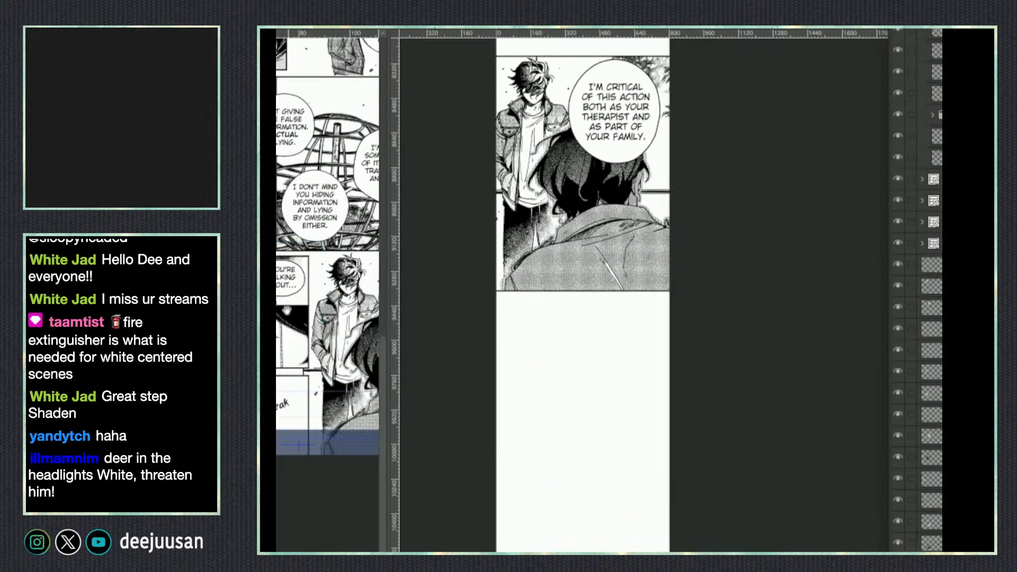
scroll(362, 418, up, 1)
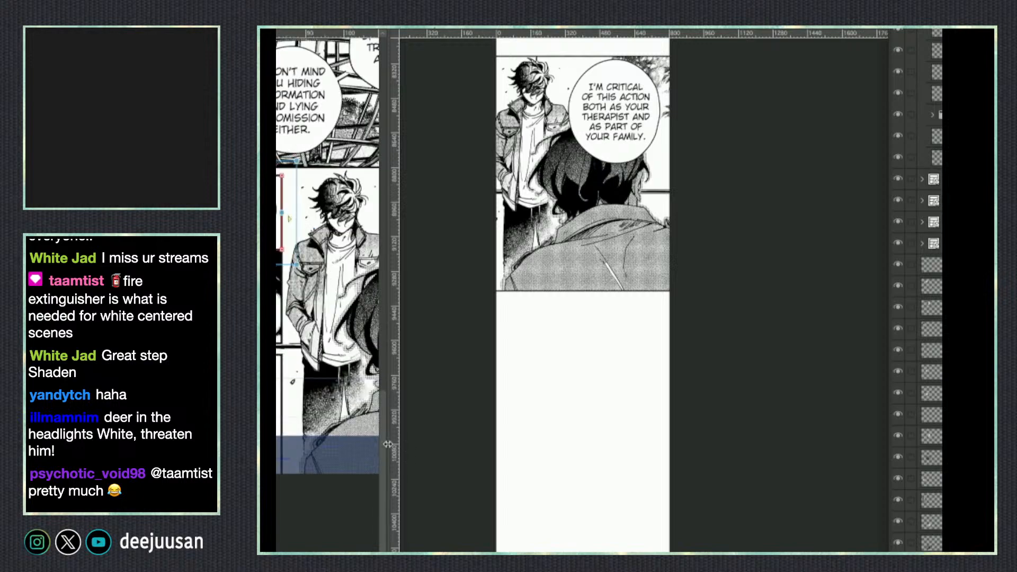
drag(390, 447, 489, 447)
drag(369, 423, 470, 465)
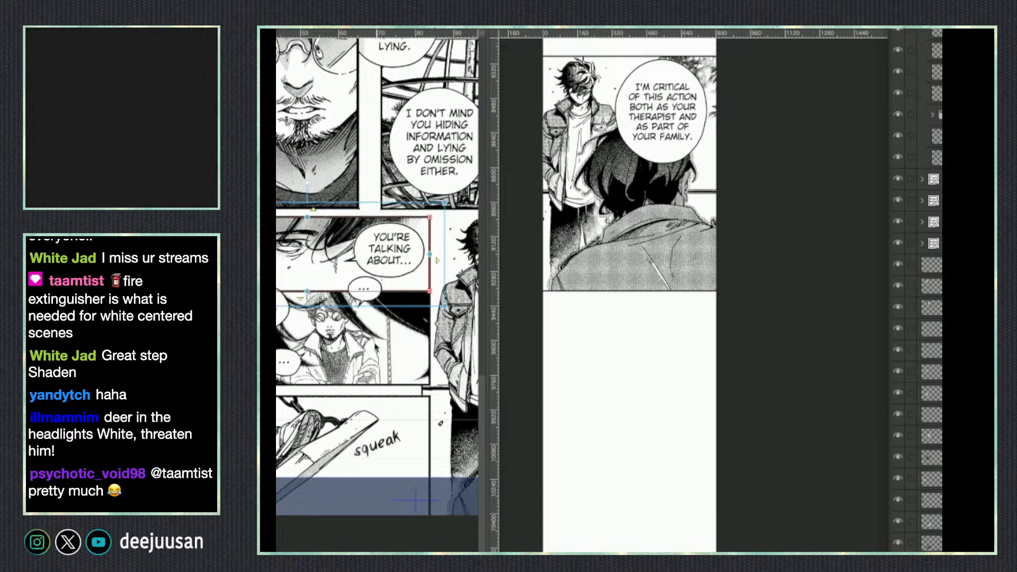
drag(374, 443, 420, 451)
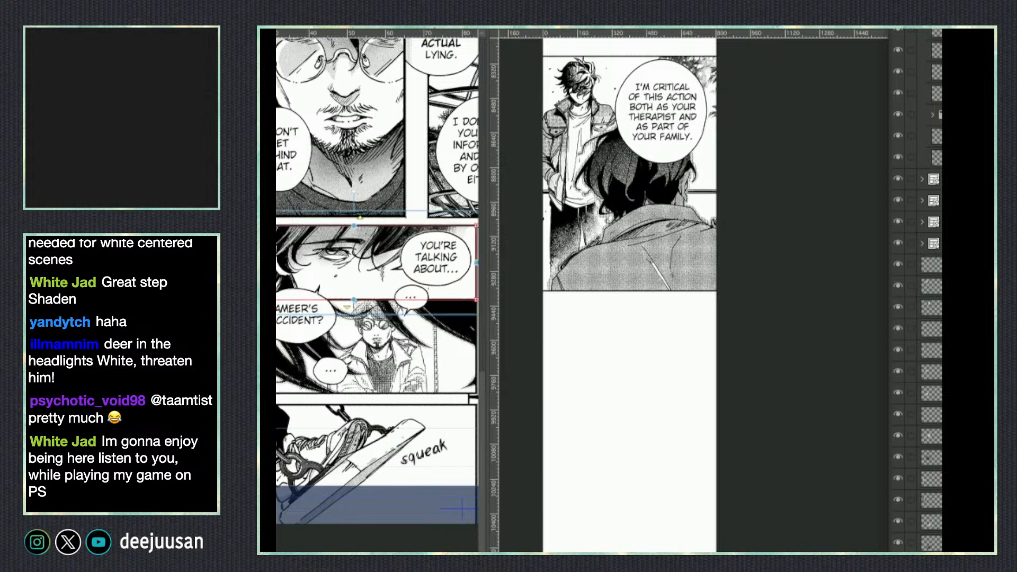
key(i)
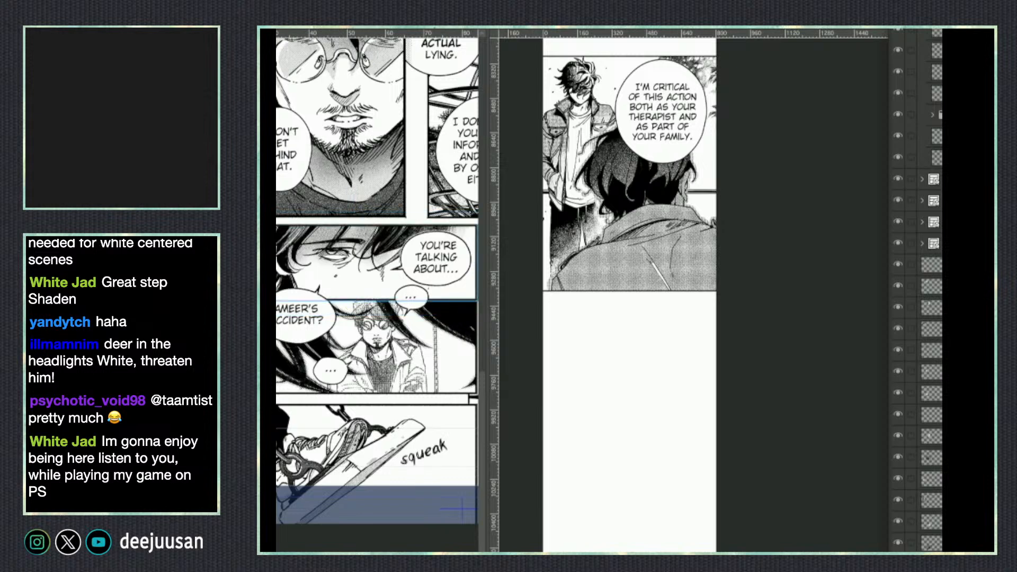
click(720, 465)
key(super+v)
drag(724, 462, 628, 486)
Resize the pasted eye panel and place it across the strip, leaving a white gap under the two-figure panel.
key(q)
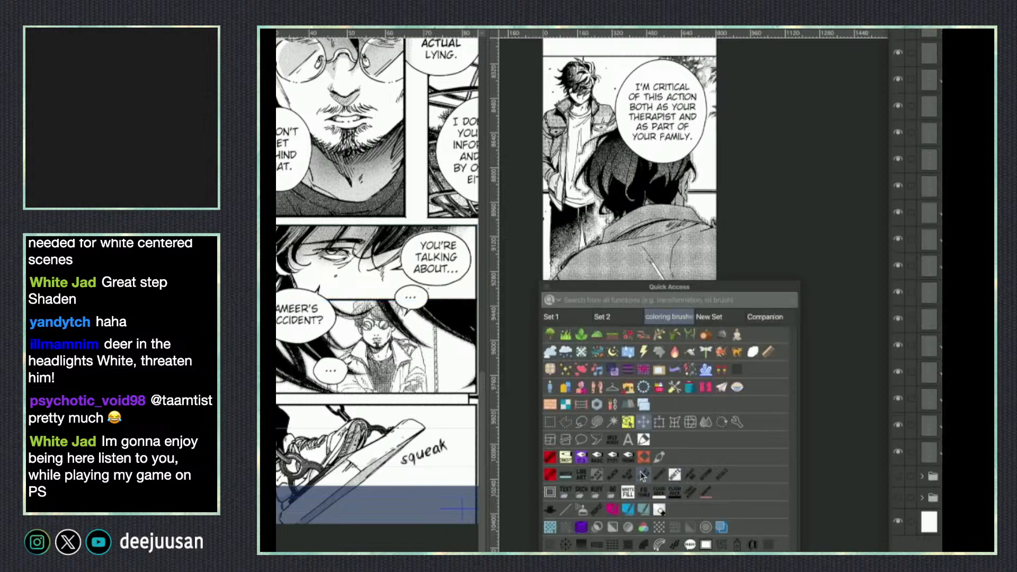
click(659, 422)
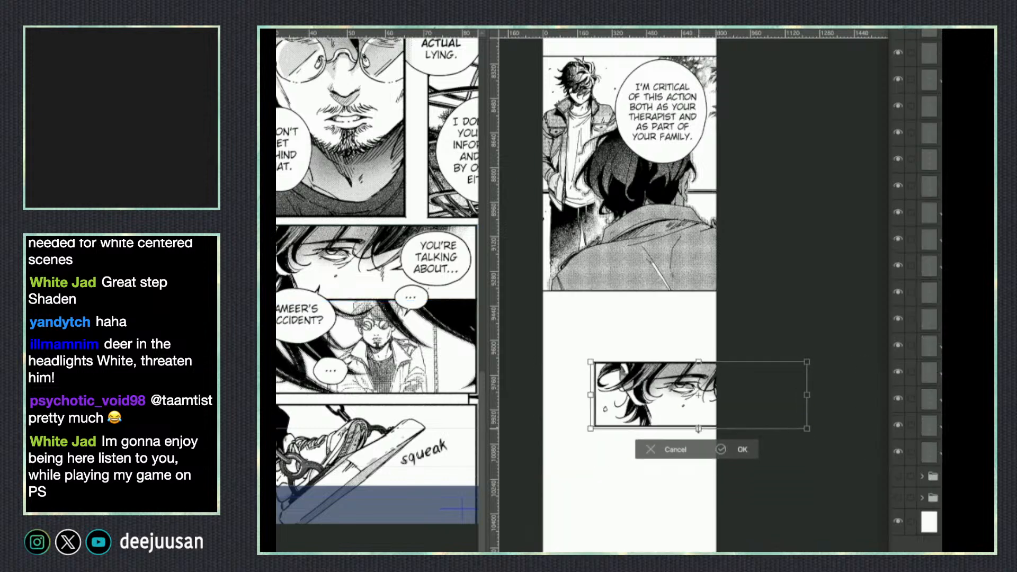
mouse_move(738, 420)
mouse_down()
mouse_move(675, 420)
mouse_move(726, 392)
mouse_move(729, 404)
mouse_up()
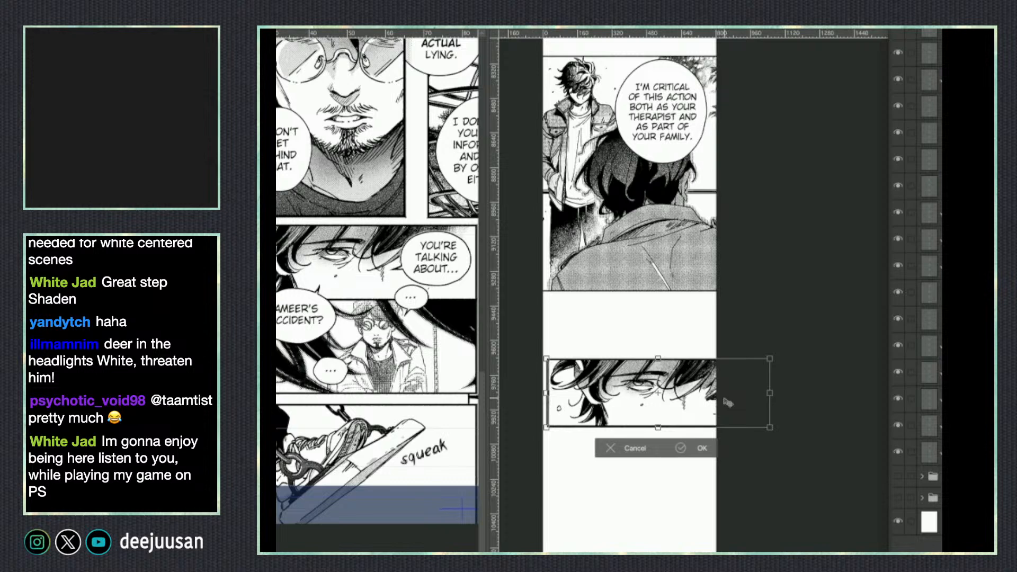
click(700, 450)
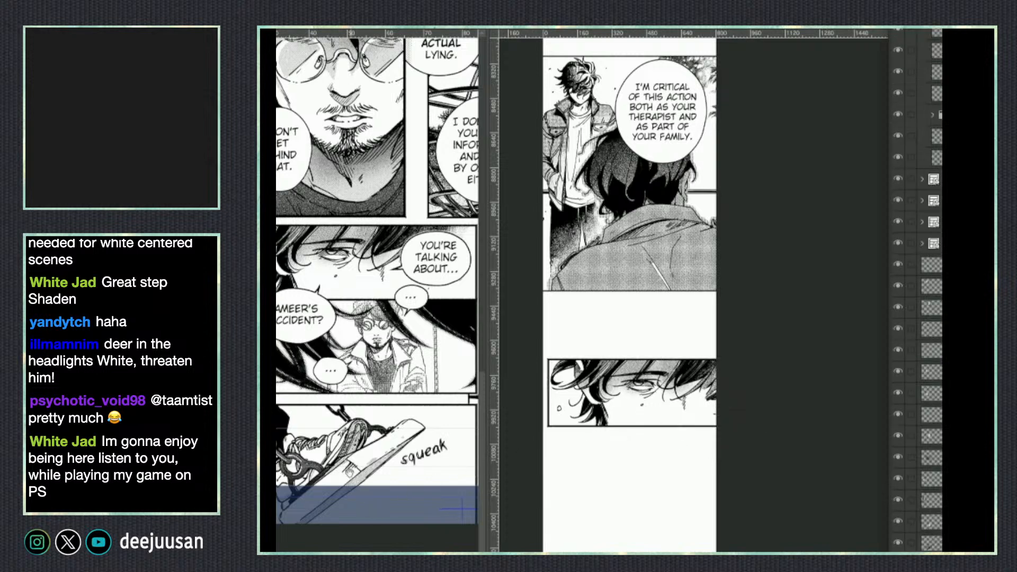
Copy the panel of the bespectacled man behind dark hair from the source page and paste it into the strip.
click(438, 397)
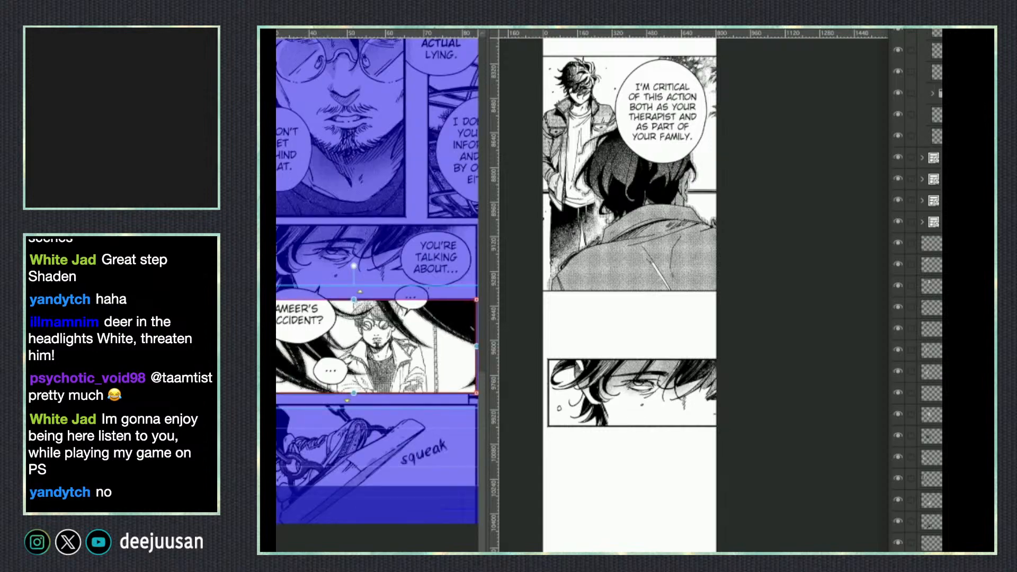
click(655, 517)
key(ctrl+v)
drag(656, 490, 626, 533)
drag(729, 551, 724, 466)
Fit the bespectacled-man panel across the strip below the eye panel, and shift the eye panel left until its side border leaves the strip.
key(q)
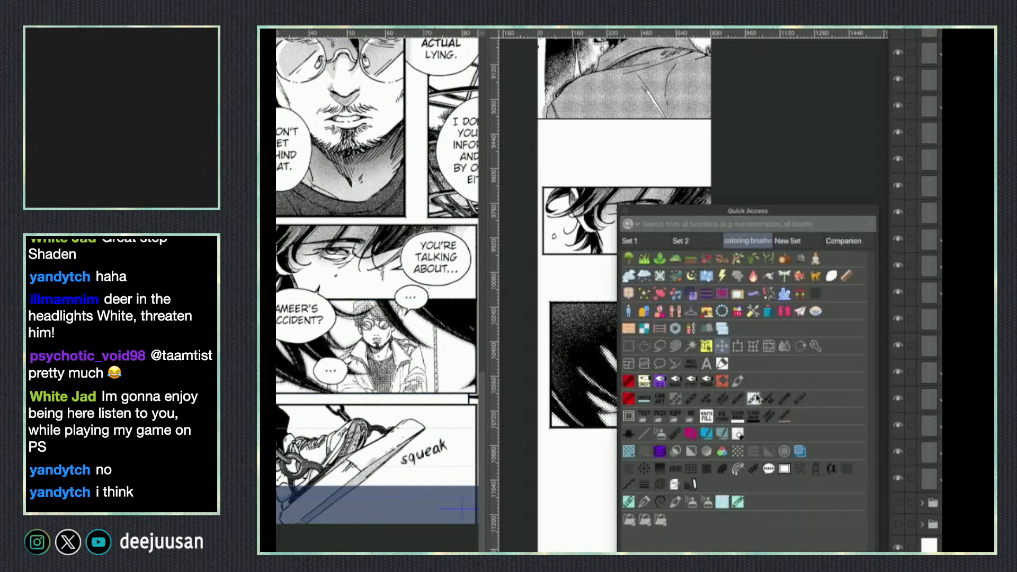
key(ctrl+t)
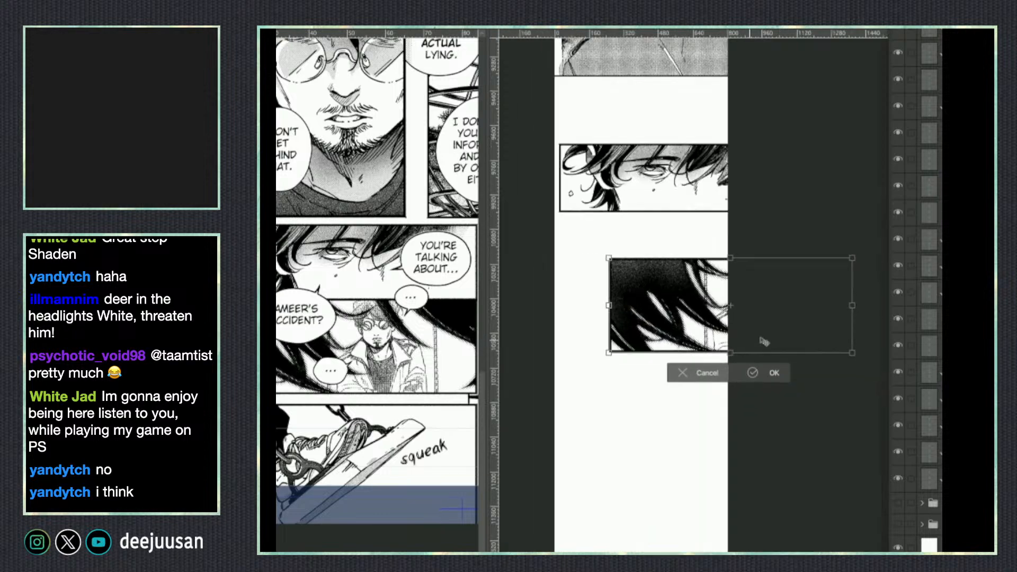
drag(669, 379, 679, 386)
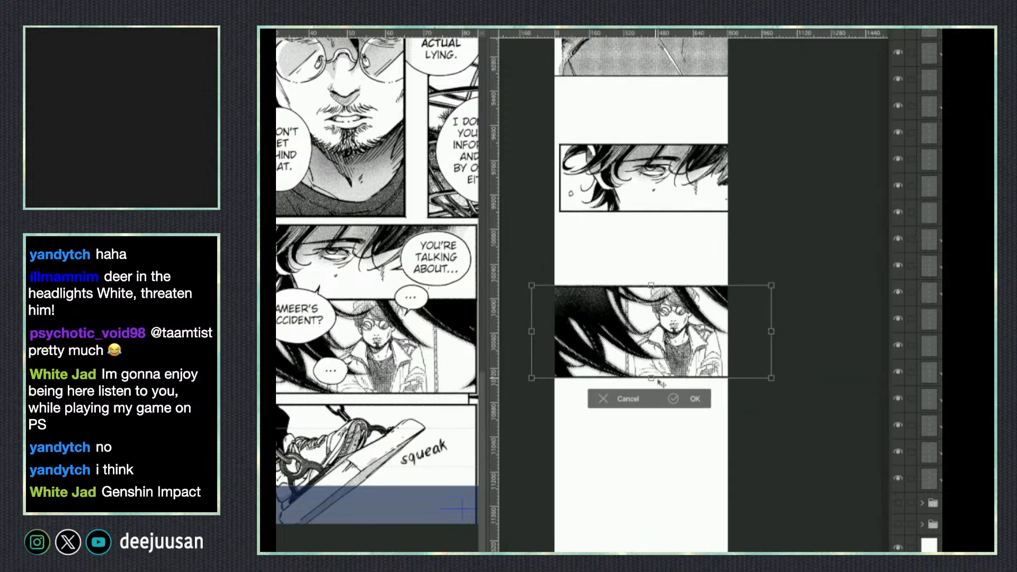
click(677, 401)
key(q)
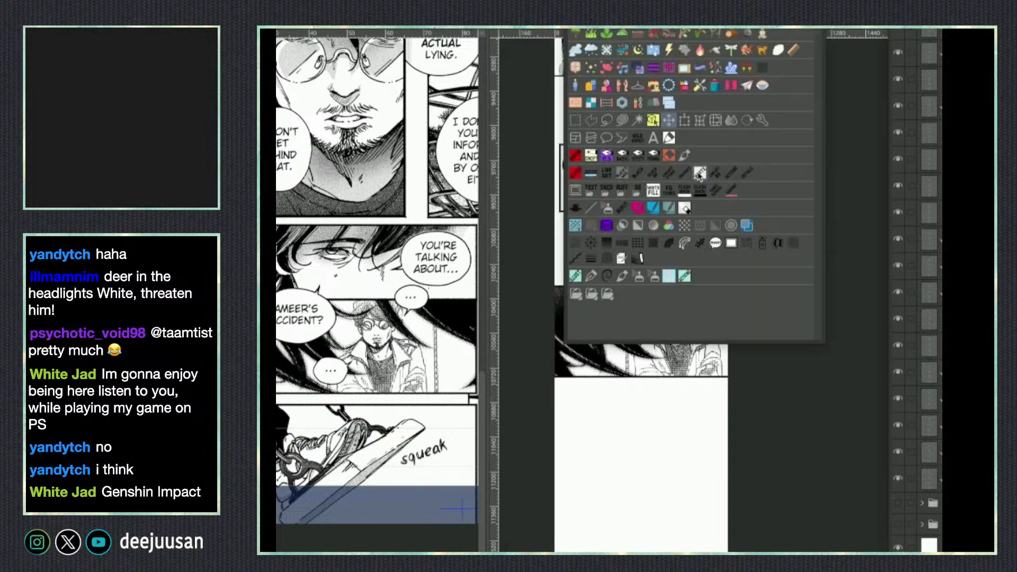
click(653, 121)
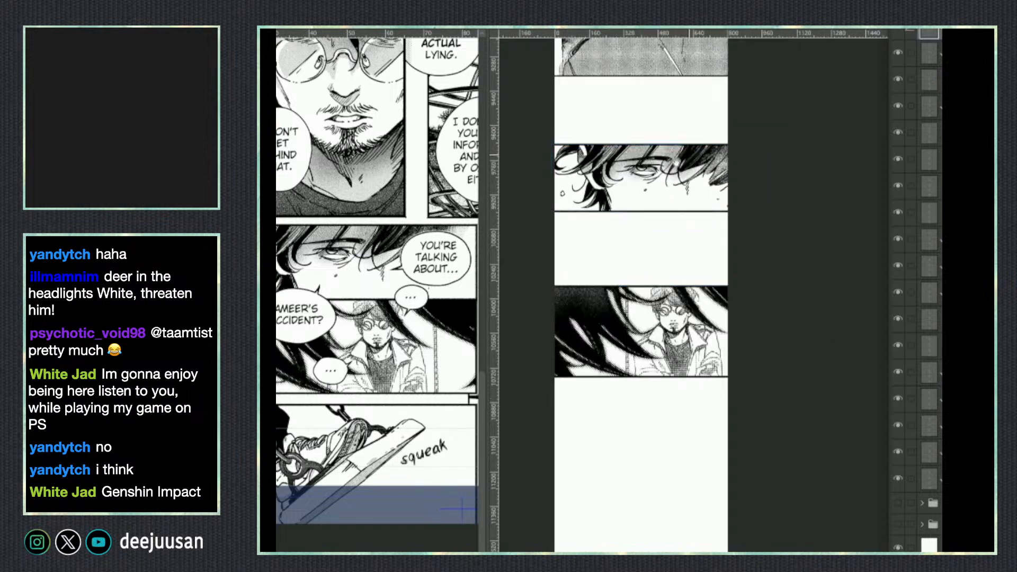
Copy the swing-and-shoe artwork of the "squeak" panel from the source page and paste it into the strip.
scroll(688, 162, up, 2)
scroll(377, 275, right, 3)
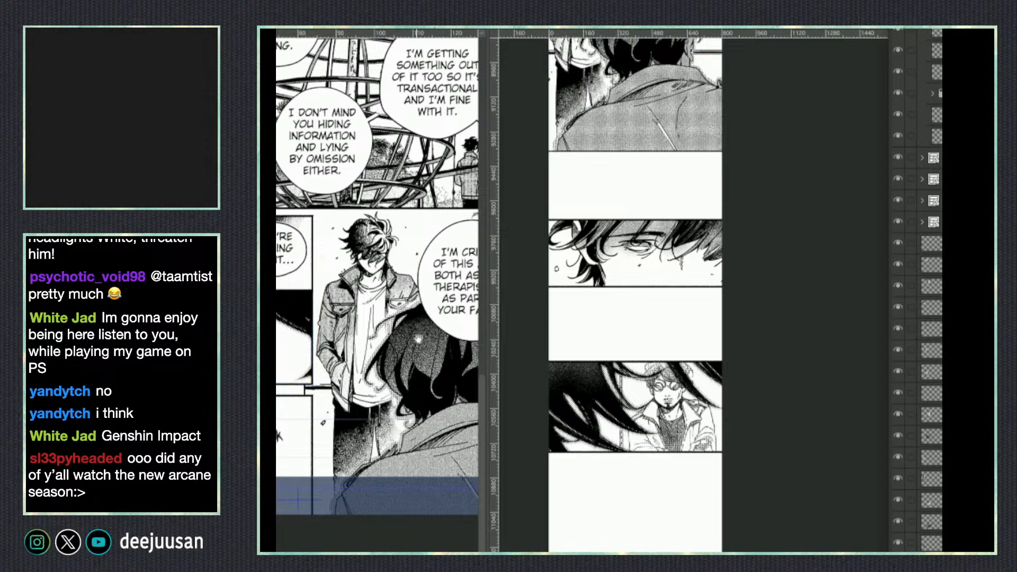
scroll(381, 291, up, 5)
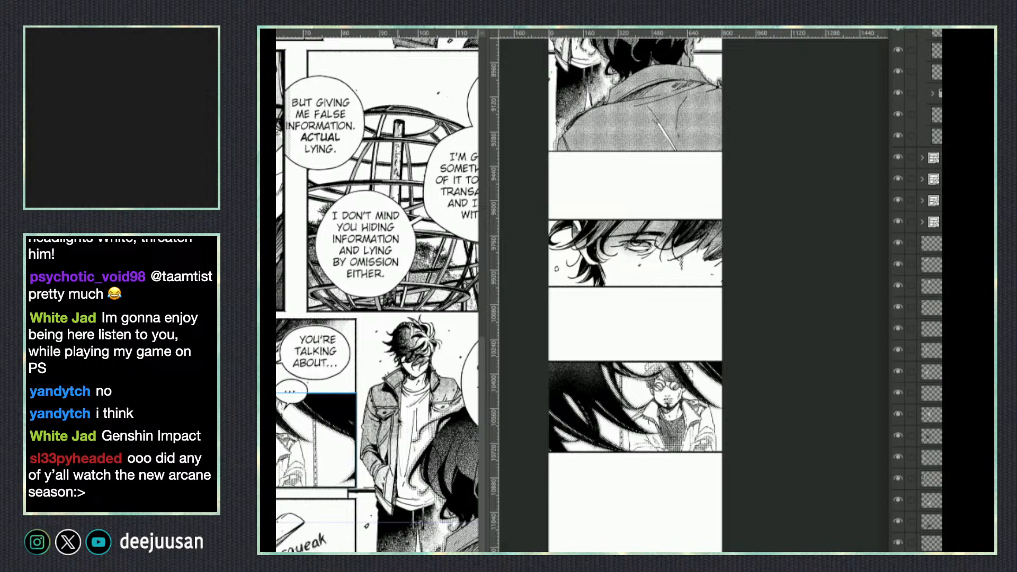
scroll(403, 413, down, 3)
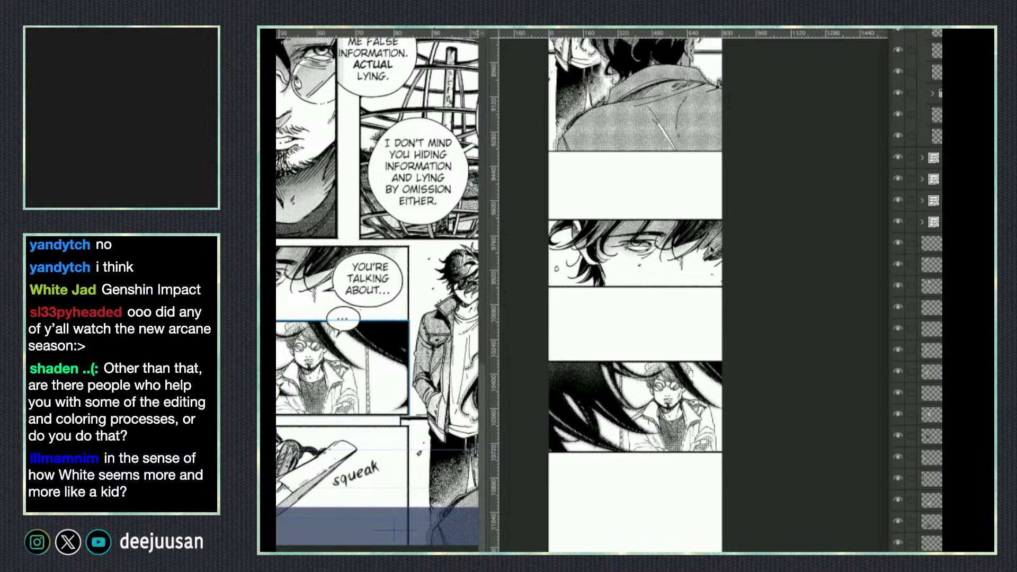
drag(408, 335, 394, 278)
click(705, 430)
click(370, 386)
click(392, 374)
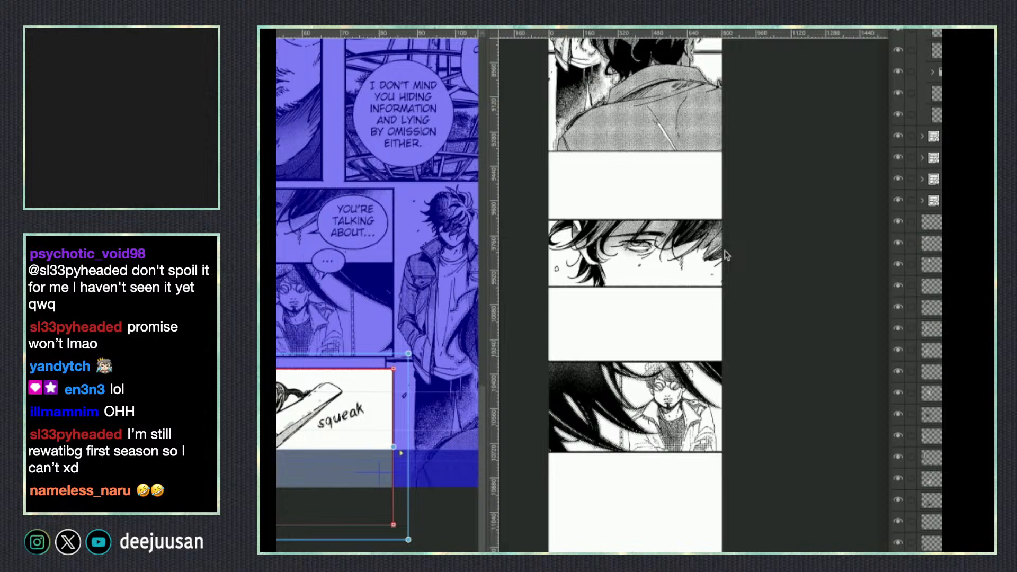
click(702, 271)
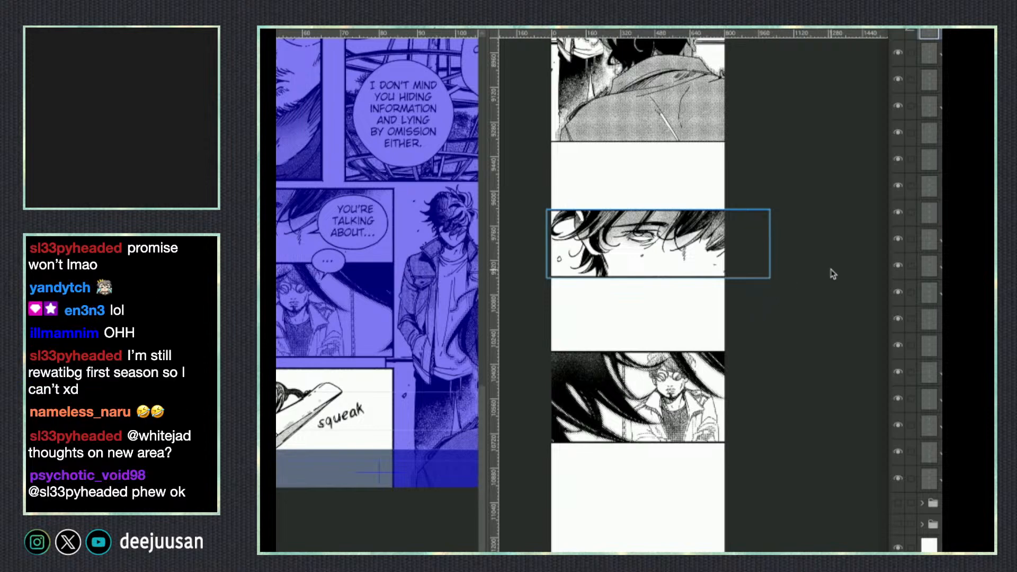
key(space)
mouse_move(660, 389)
mouse_down()
mouse_move(660, 363)
mouse_move(661, 381)
mouse_up()
drag(670, 422, 667, 422)
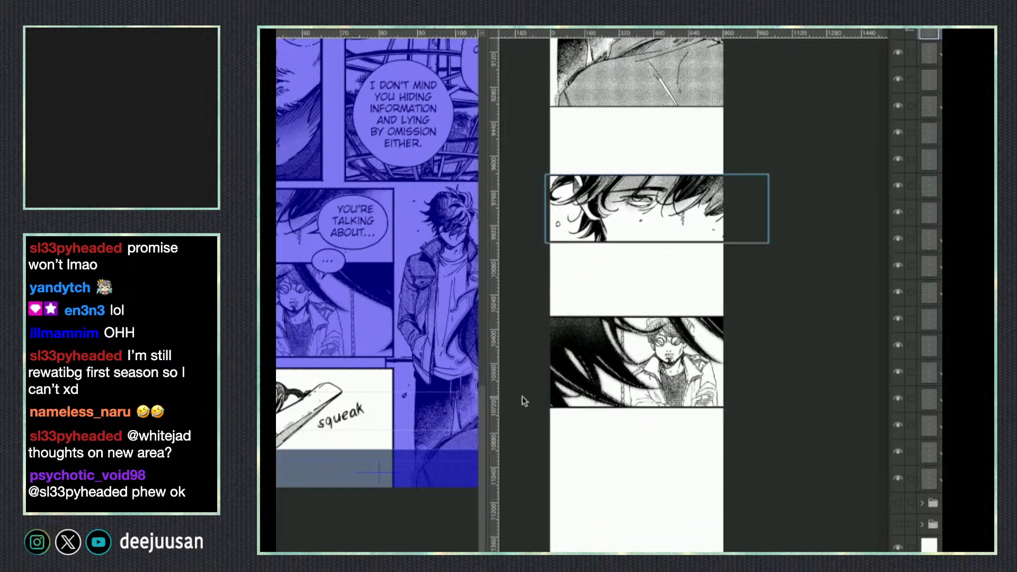
click(396, 414)
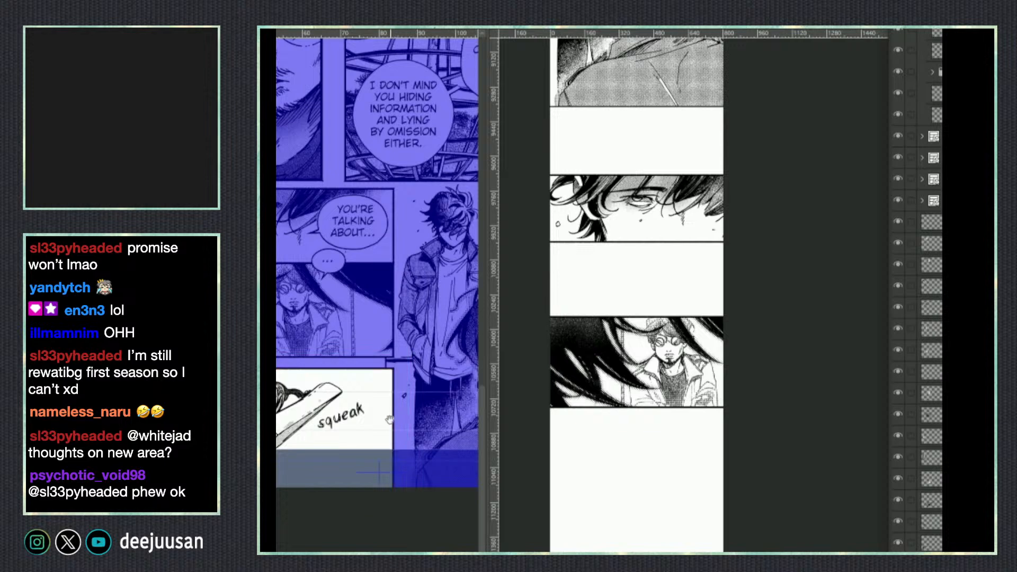
click(397, 400)
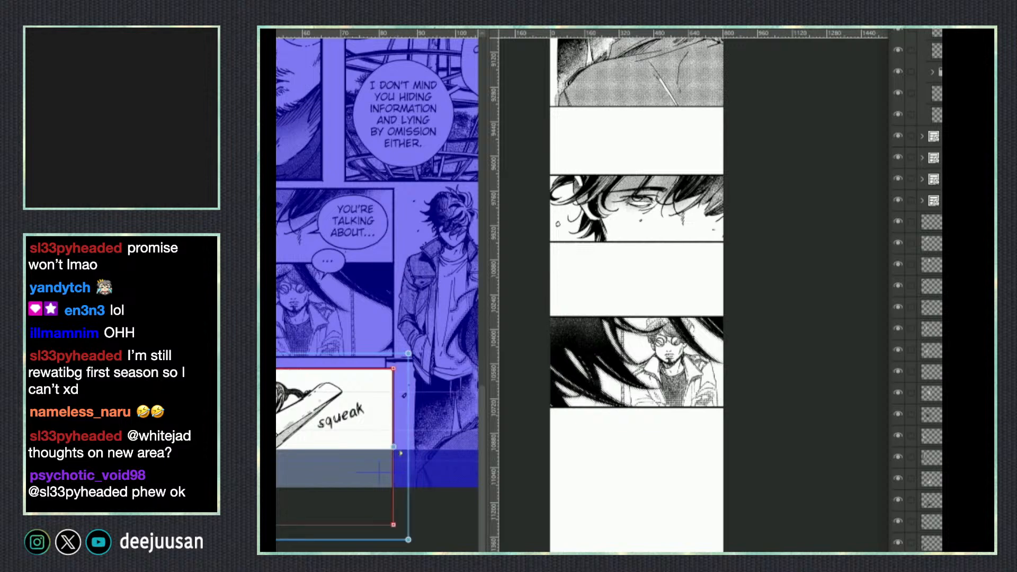
click(708, 513)
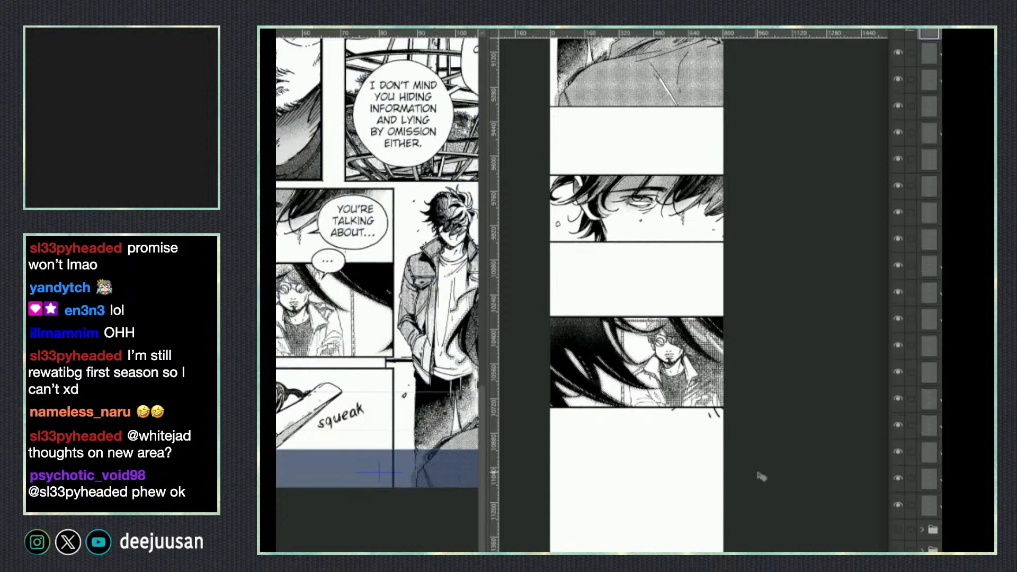
Resize the swing-and-shoe panel to span the strip and place it below the bespectacled-man panel with a wide gap.
drag(772, 510, 743, 421)
key(q)
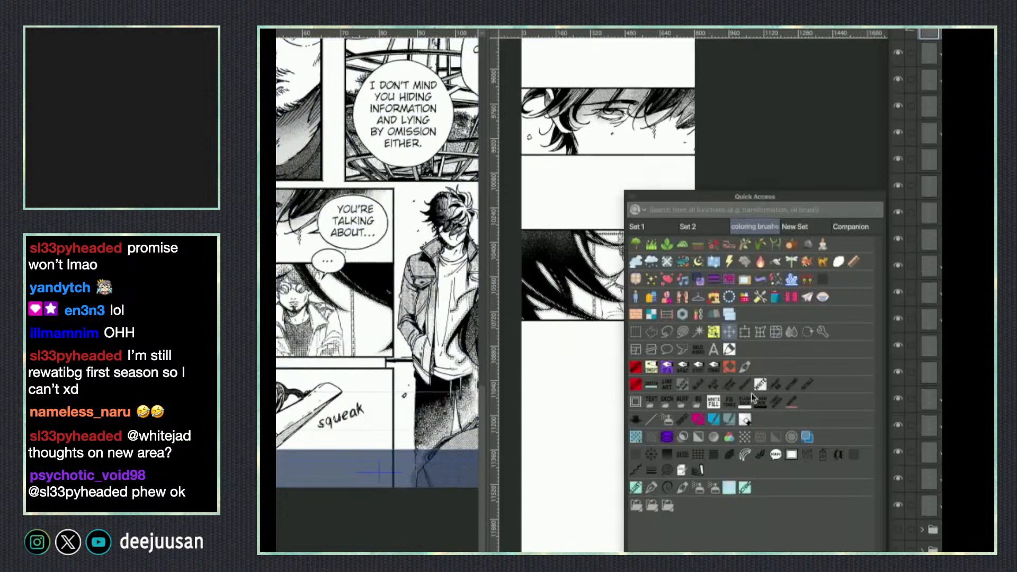
click(745, 332)
drag(664, 365, 664, 418)
drag(737, 479, 654, 491)
drag(590, 419, 593, 433)
key(Return)
scroll(689, 291, down, 2)
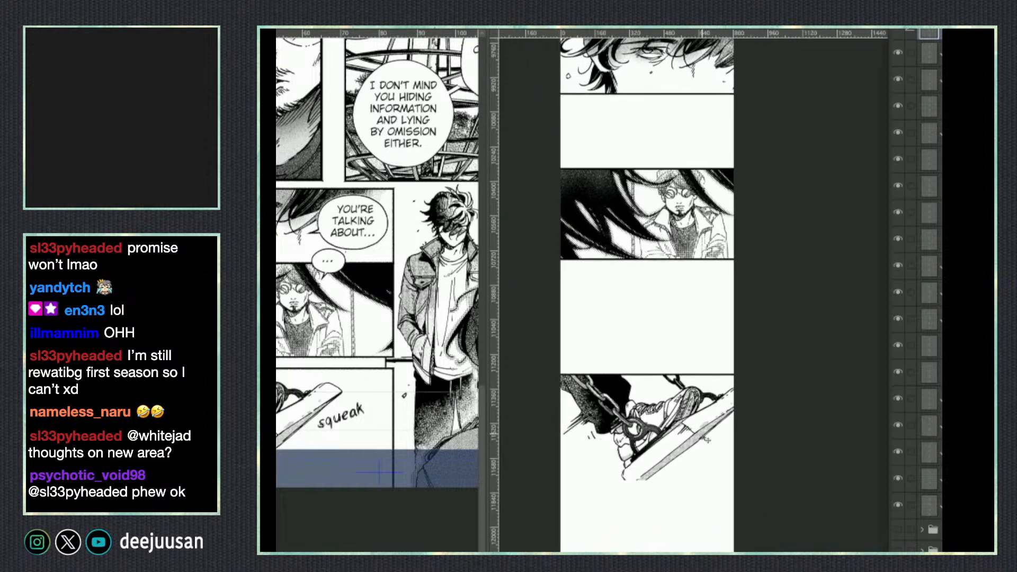
Draw a straight horizontal border line across the strip along the swing-and-shoe panel's bottom edge.
key(q)
click(592, 473)
drag(735, 479, 560, 480)
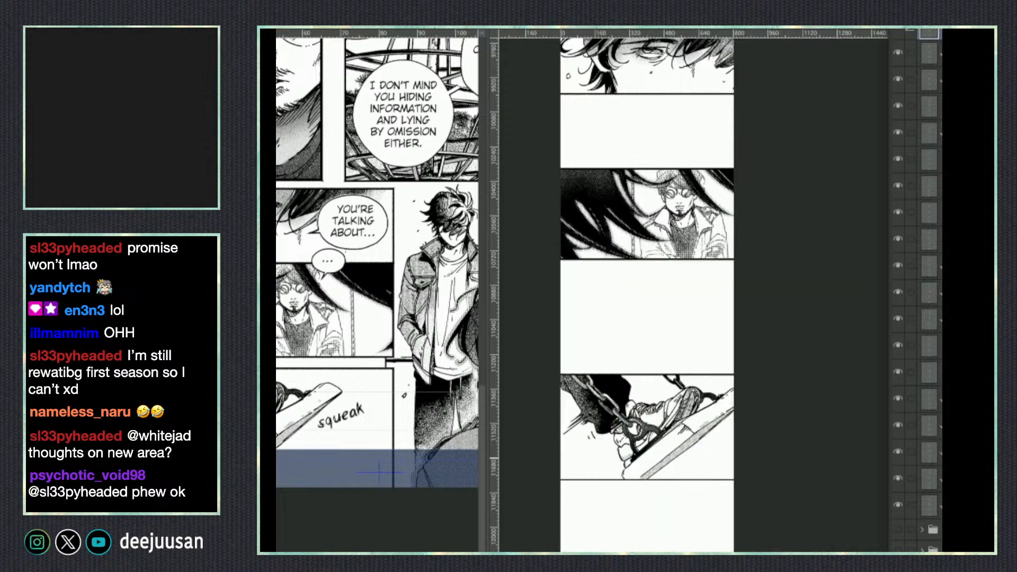
Move the eye panel down, narrowing the gap above the bespectacled-man panel and widening the one below the two-figure panel.
drag(728, 119, 732, 355)
scroll(671, 293, up, 1)
drag(738, 284, 774, 285)
key(q)
key(q)
key(q)
key(q)
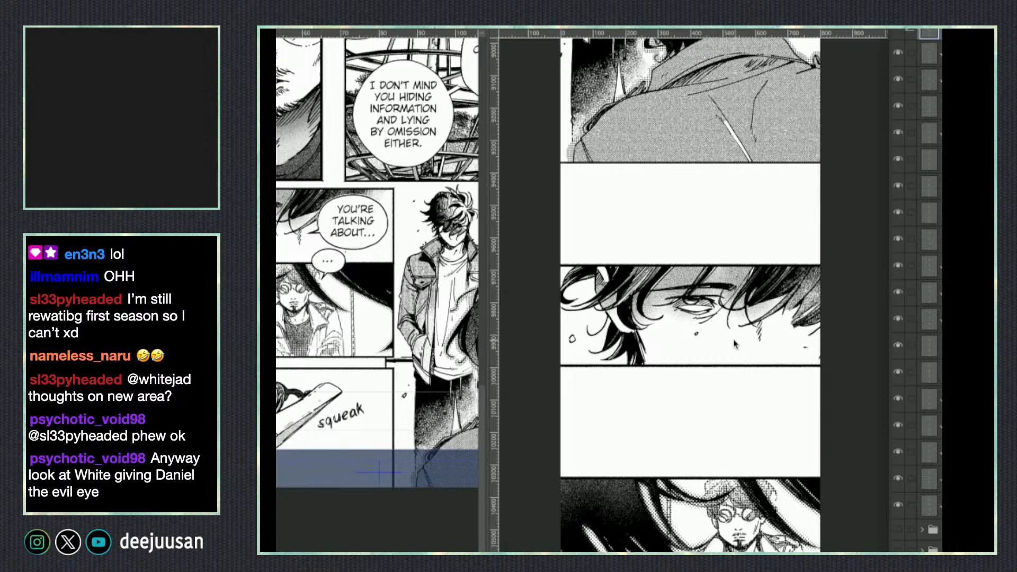
drag(775, 306, 780, 386)
drag(791, 499, 765, 427)
Copy the "You're talking about..." balloon from the source page and paste it into the strip.
click(365, 247)
click(364, 244)
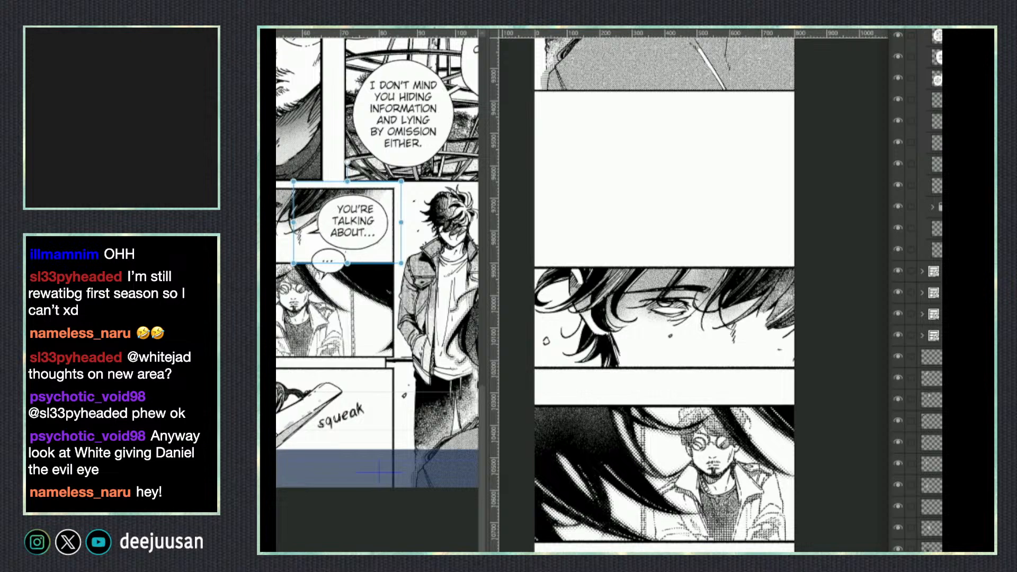
click(785, 286)
key(ctrl+v)
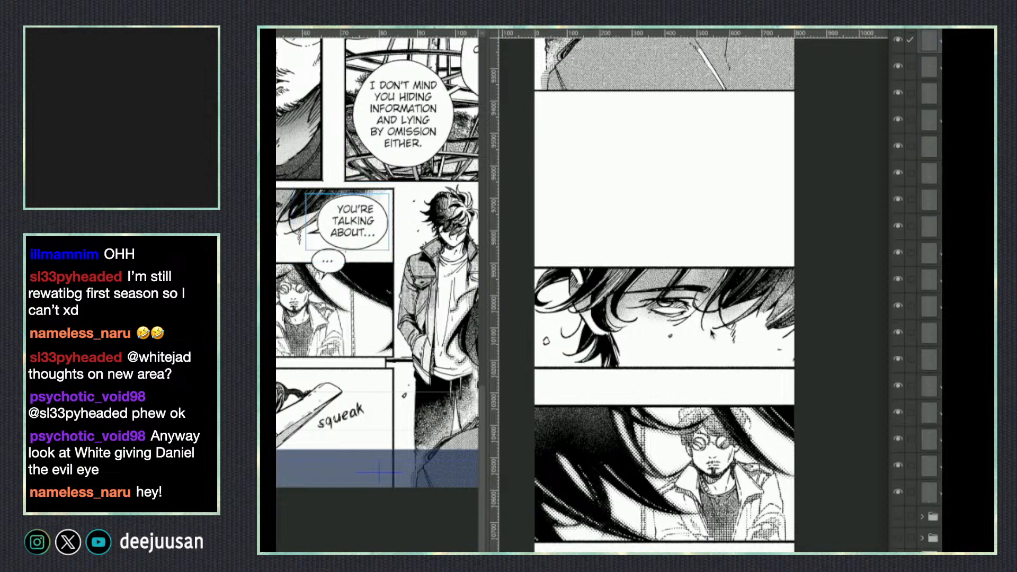
Scale the "You're talking about..." balloon down and place it over the eye panel's lower right edge.
drag(776, 370, 626, 326)
key(q)
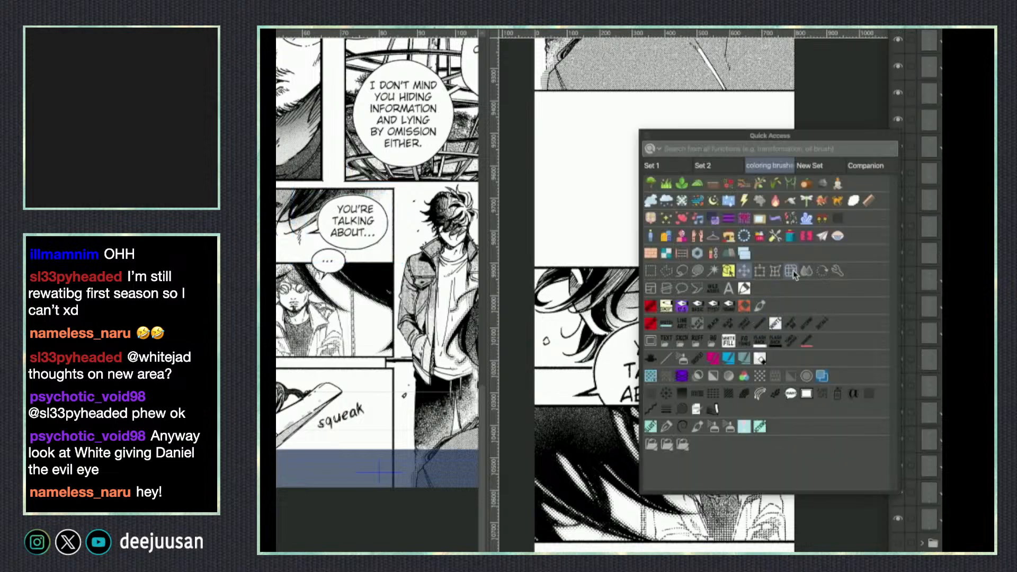
click(758, 272)
drag(736, 316, 686, 352)
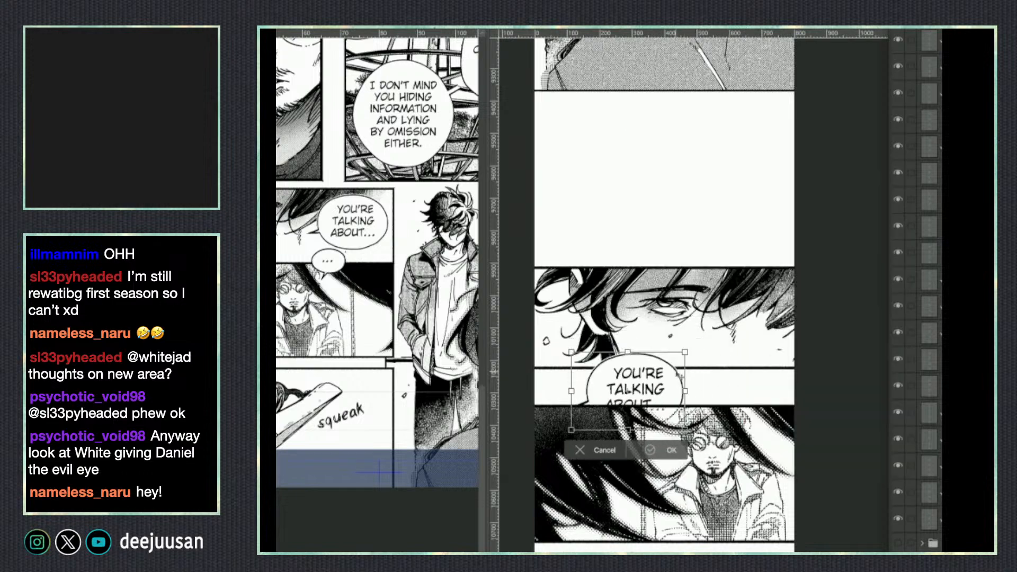
scroll(686, 365, down, 1)
drag(672, 391, 734, 363)
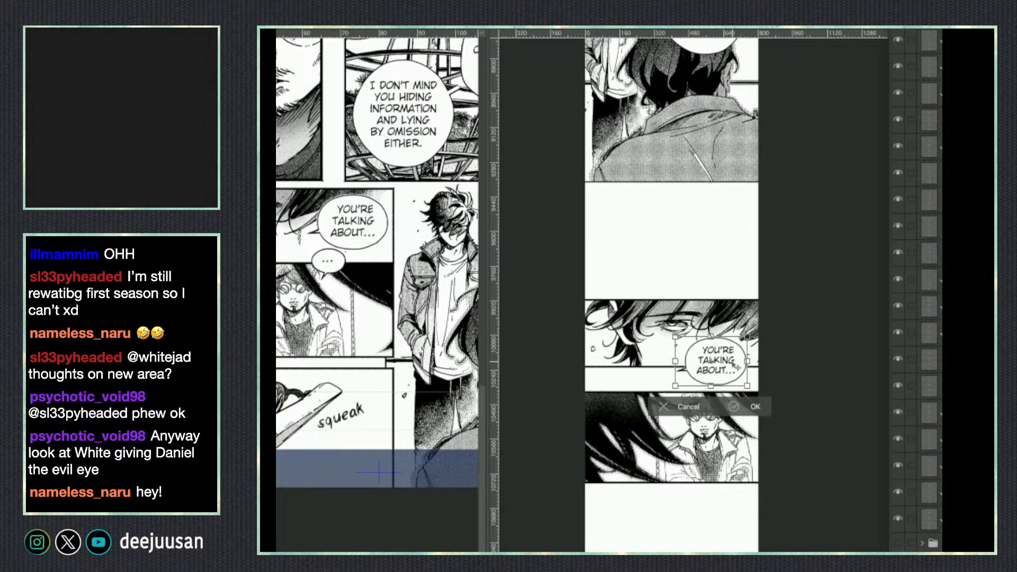
scroll(736, 362, up, 1)
click(745, 417)
Replace the "You're talking about..." balloon's lower-left tail with a new tail at its upper left, pointing towards the eye panel's face.
scroll(701, 328, up, 1)
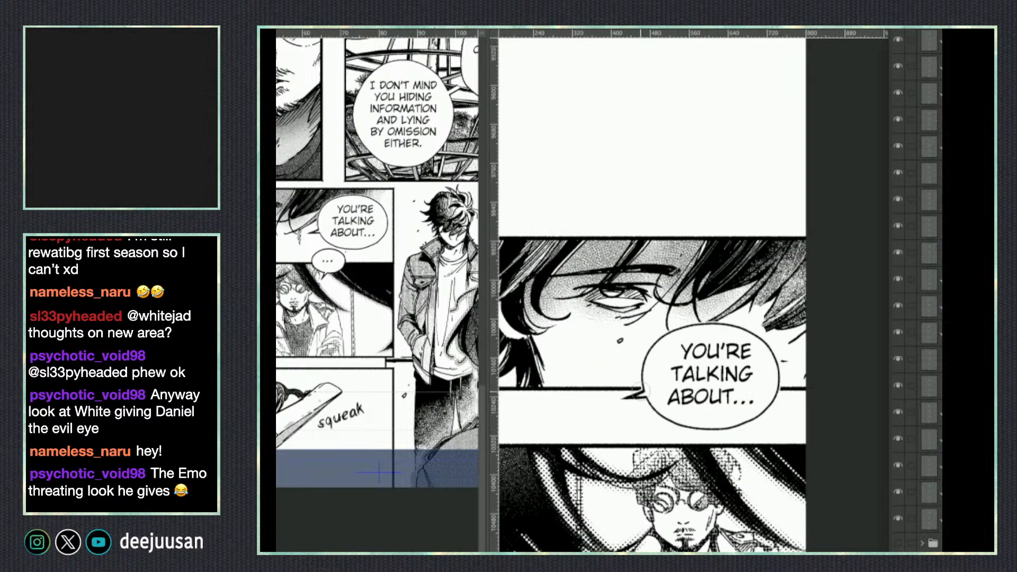
key(q)
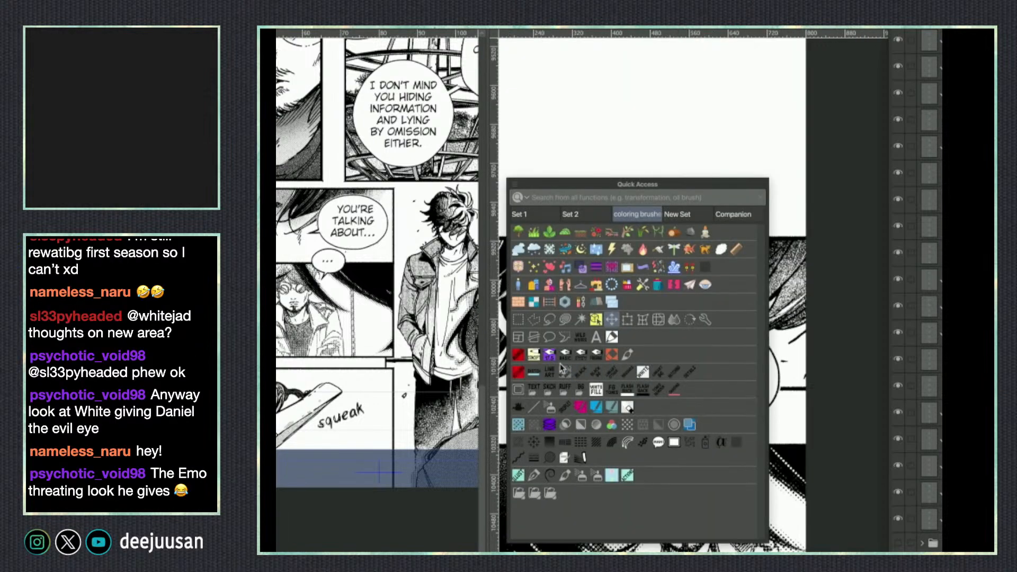
click(564, 355)
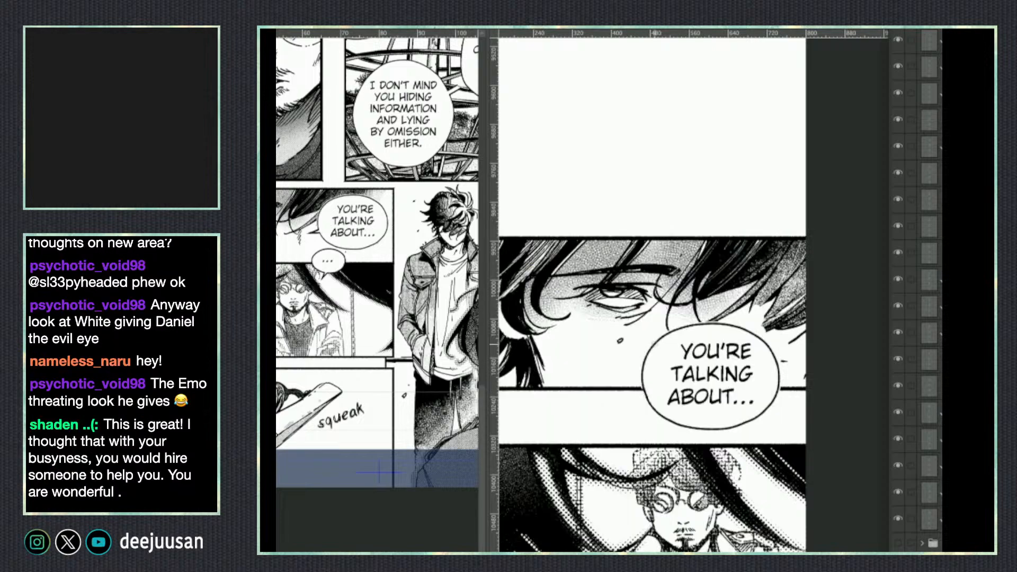
drag(653, 346, 643, 351)
key(ctrl+minus)
drag(781, 381, 788, 341)
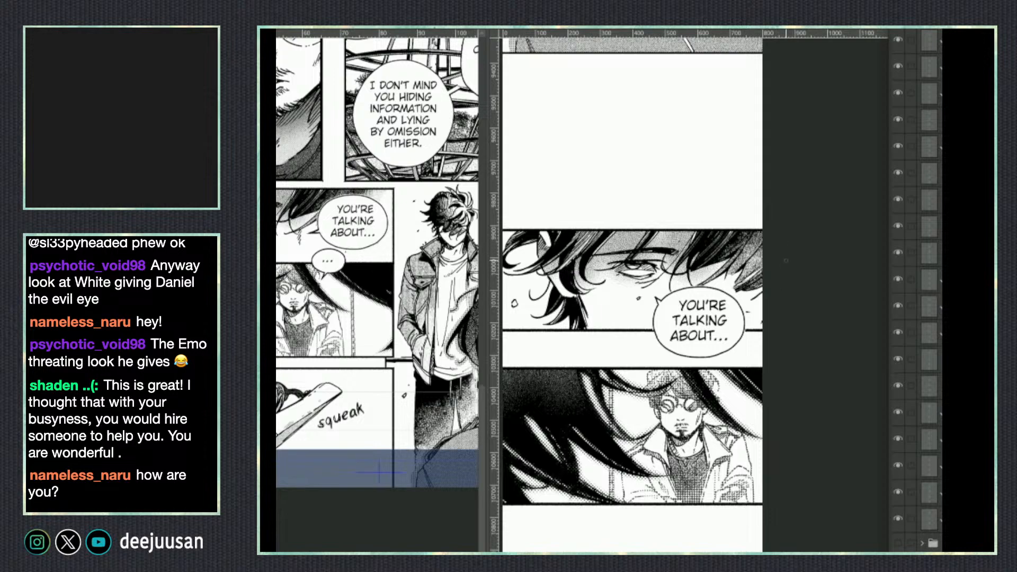
drag(776, 408, 812, 395)
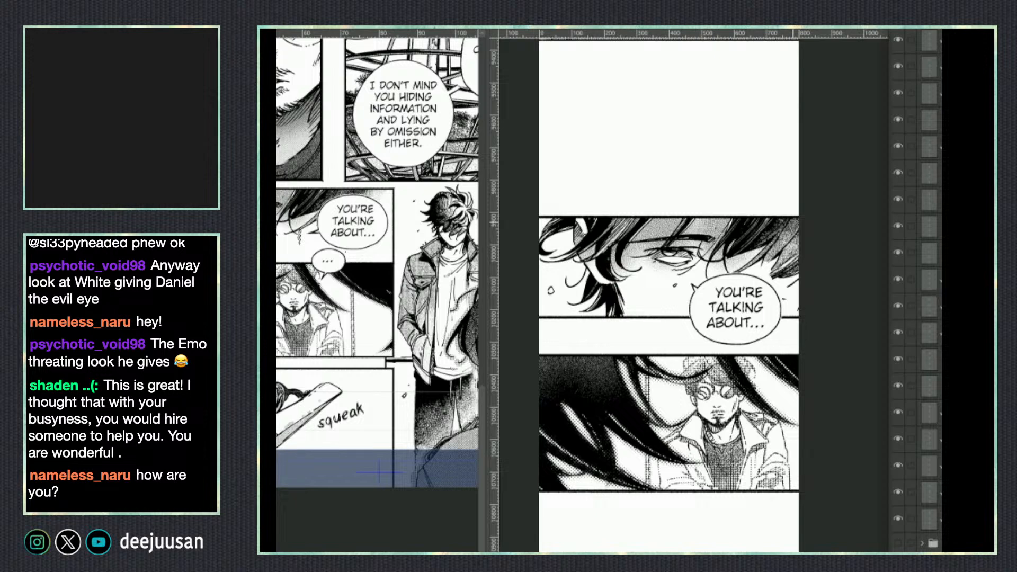
Copy the small "..." balloon above the bespectacled man on the source page, paste it into the strip and resize it.
ctrl+click(334, 268)
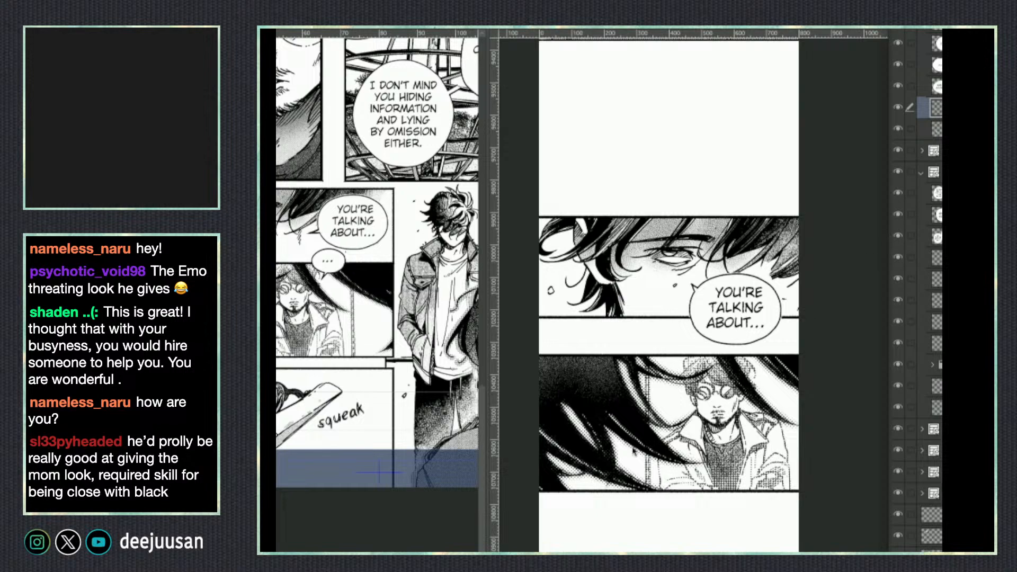
key(q)
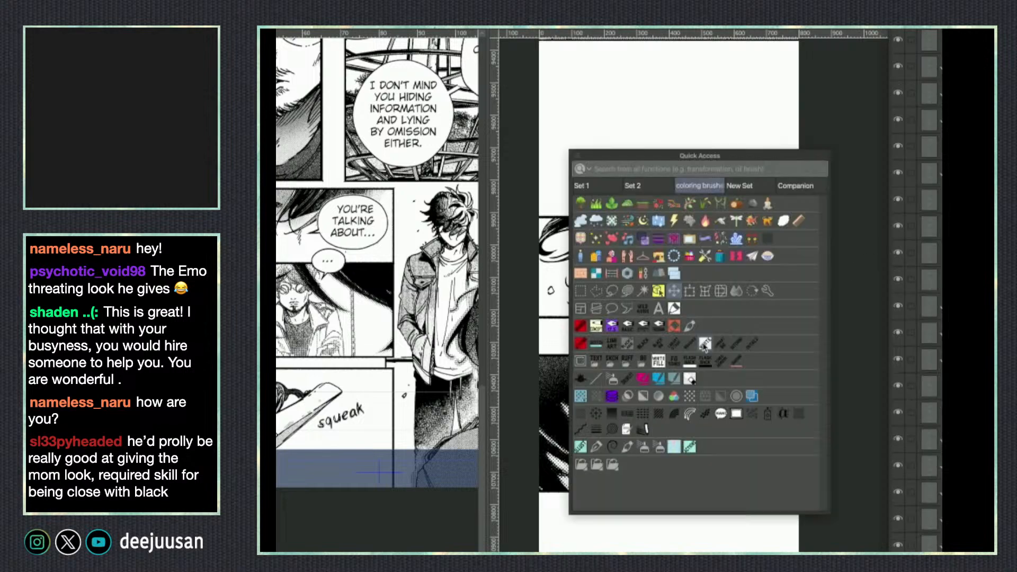
click(689, 290)
drag(683, 328, 685, 324)
key(Return)
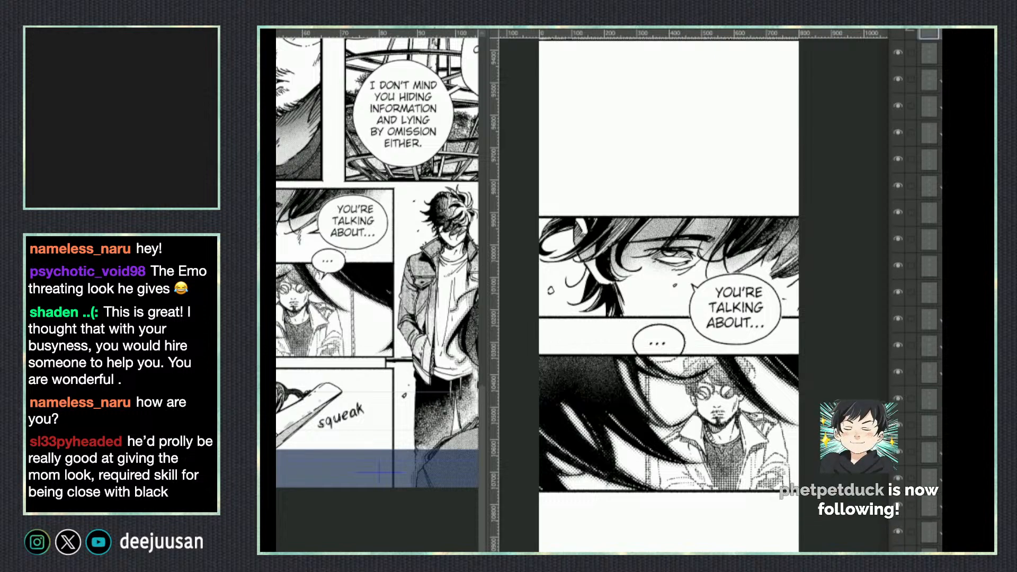
Move the "..." balloon onto the bespectacled-man panel's upper right edge, just below the "You're talking about..." balloon.
drag(688, 360, 707, 377)
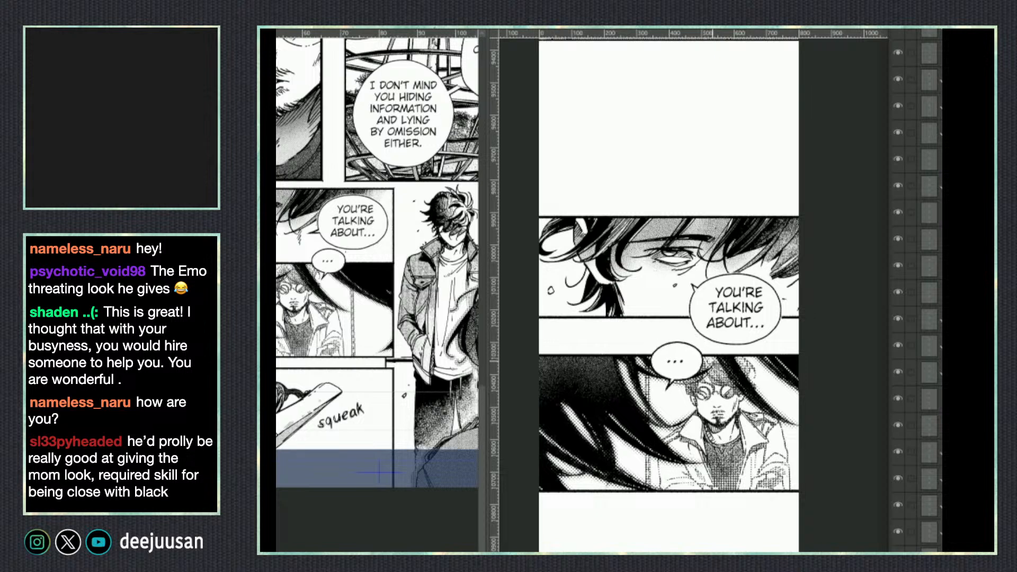
scroll(704, 411, down, 1)
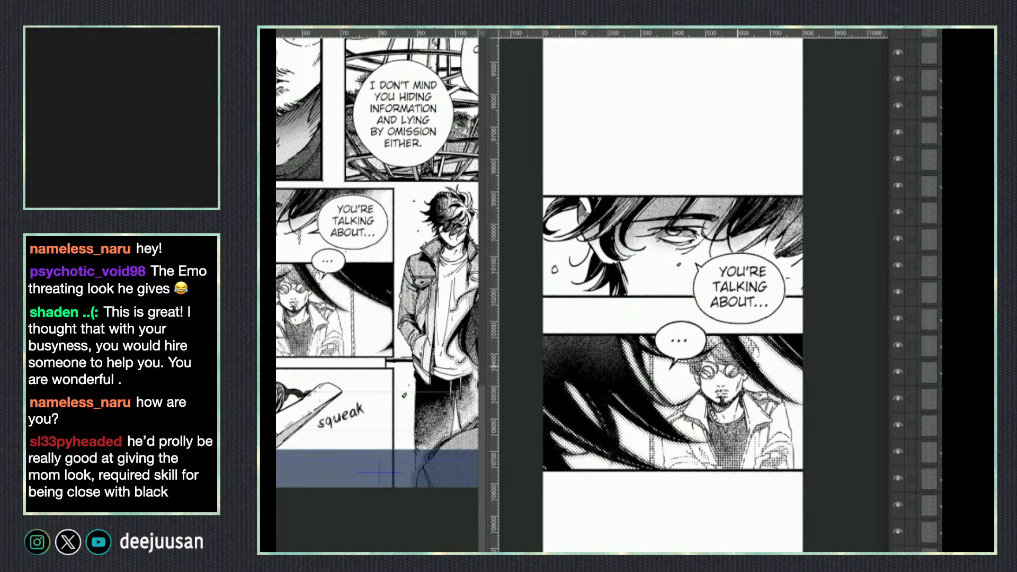
drag(716, 356, 795, 349)
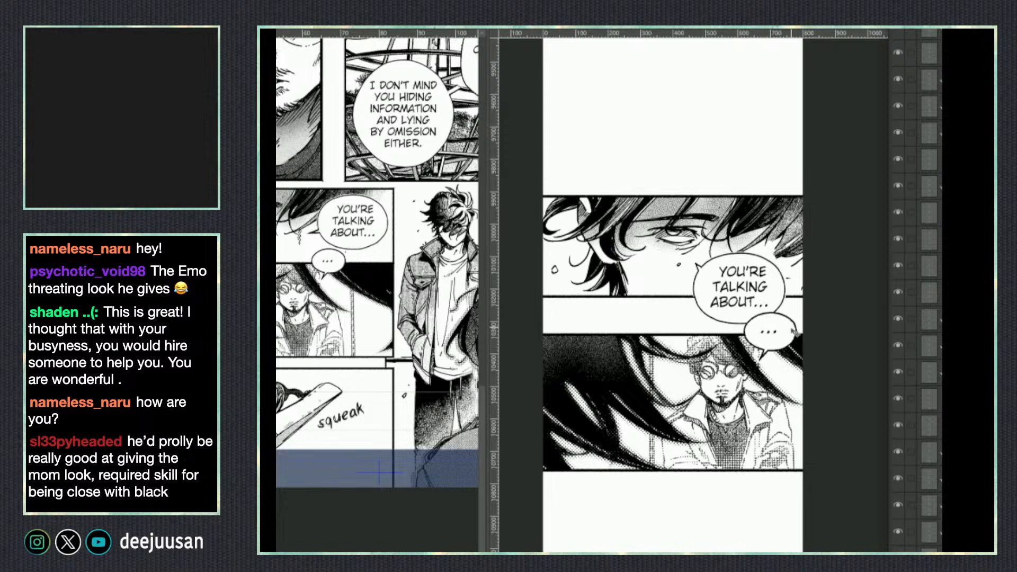
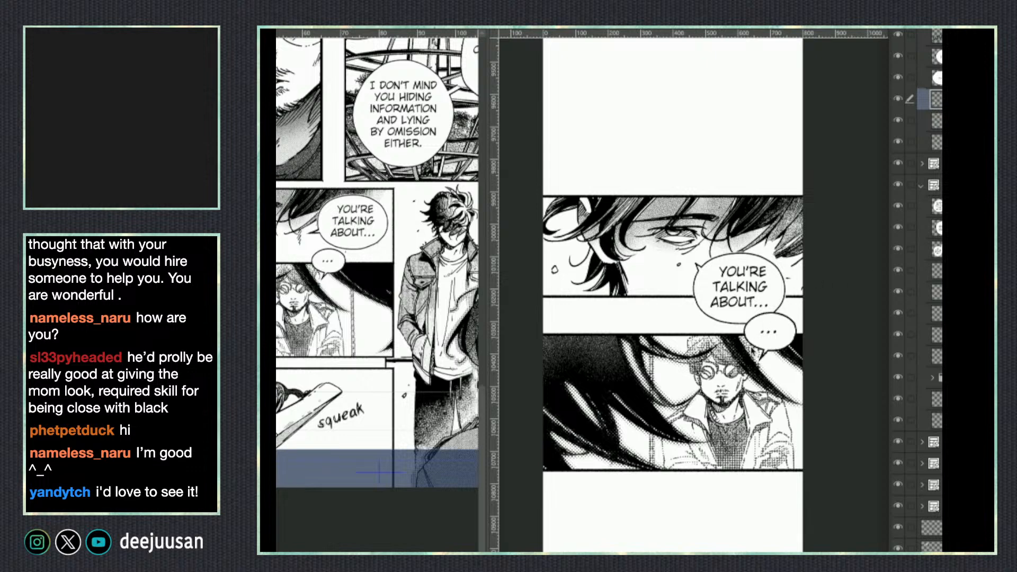
Paste the "...accident?" balloon into the strip, scaled down and placed over the bespectacled-man panel's upper left edge.
key(ctrl+v)
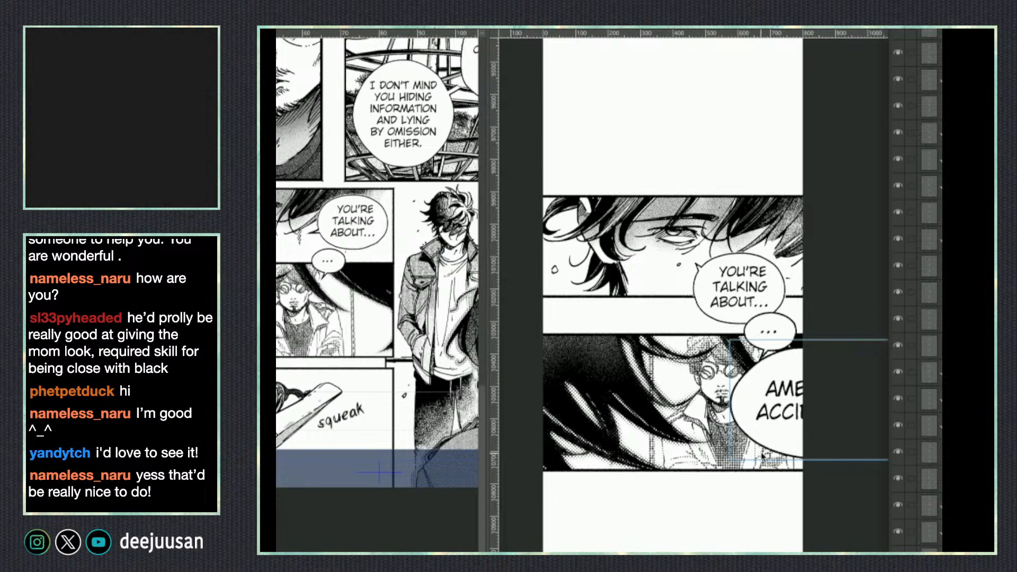
key(q)
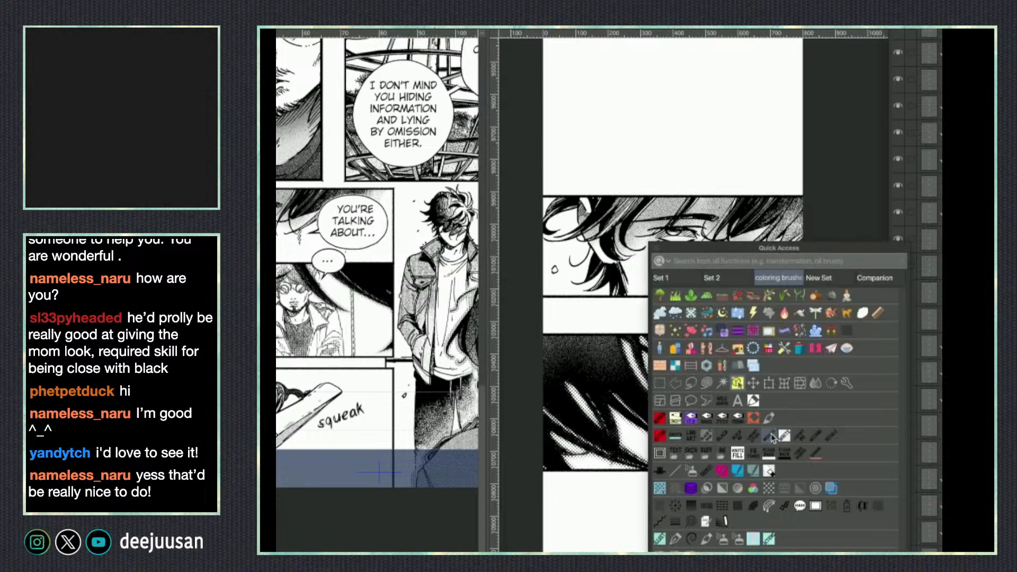
click(769, 383)
drag(771, 373, 720, 412)
drag(705, 457, 664, 360)
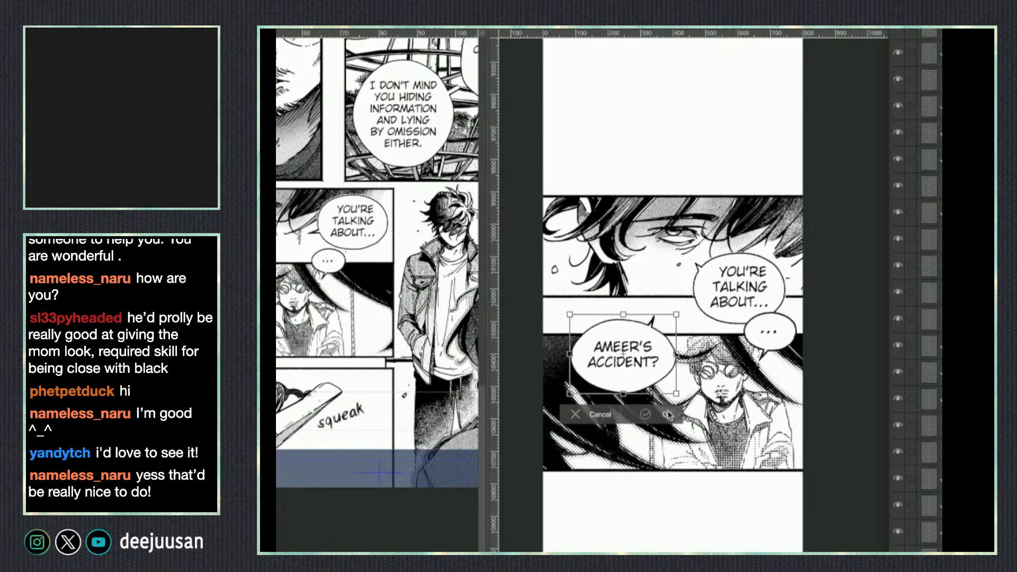
click(646, 414)
Cut the second "..." balloon from the source page and paste it into the strip.
click(322, 353)
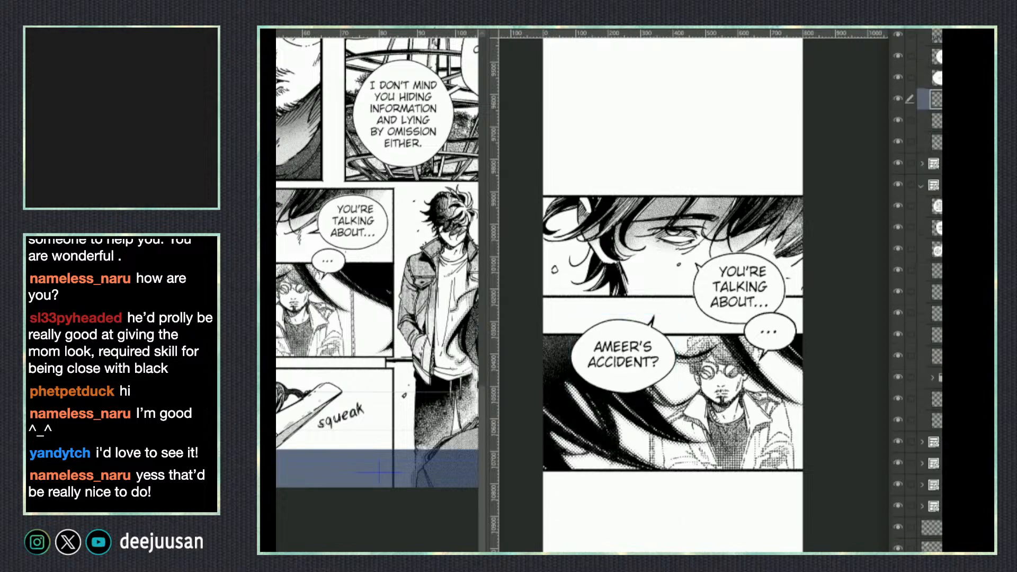
click(930, 78)
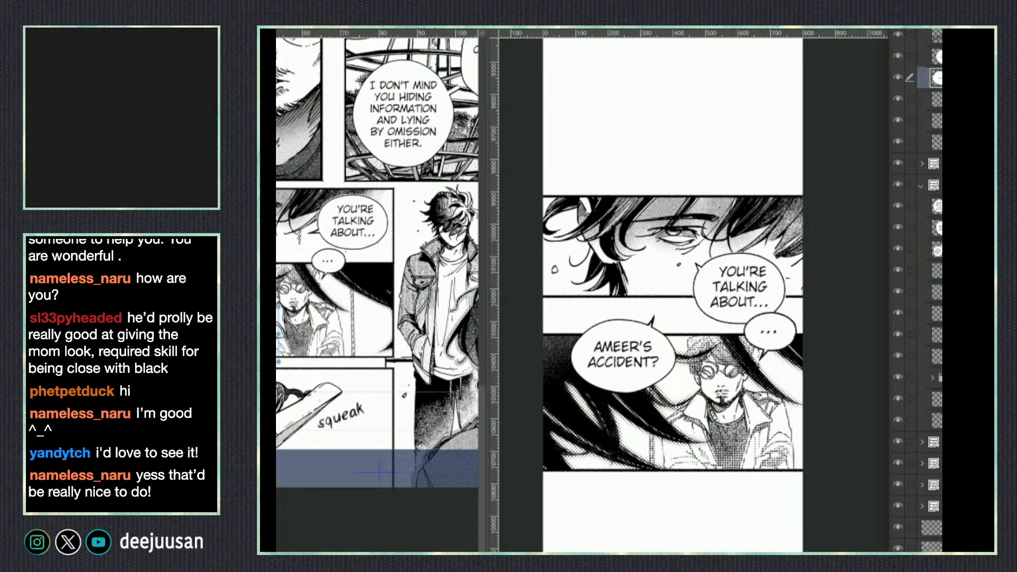
key(Right)
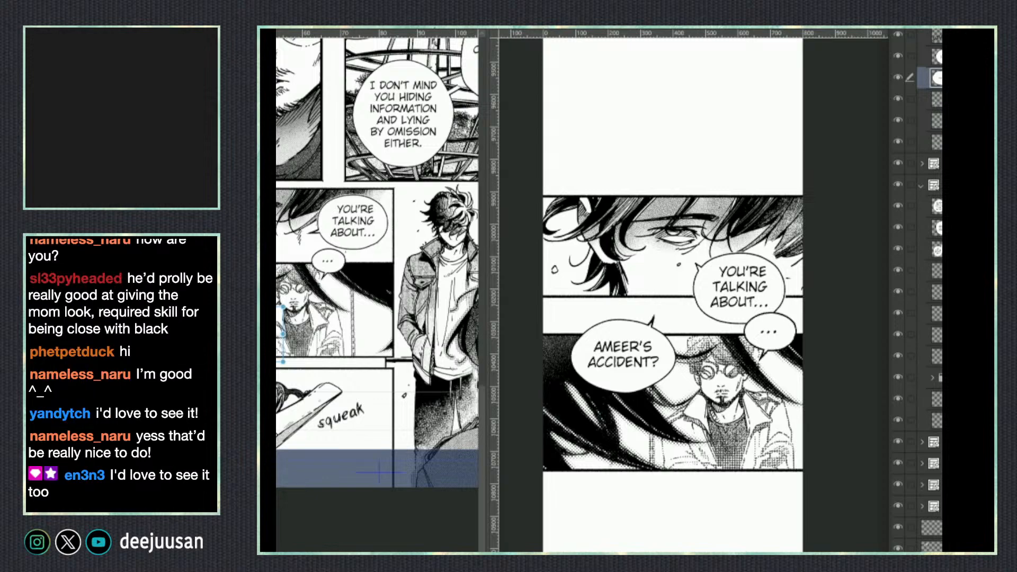
key(Delete)
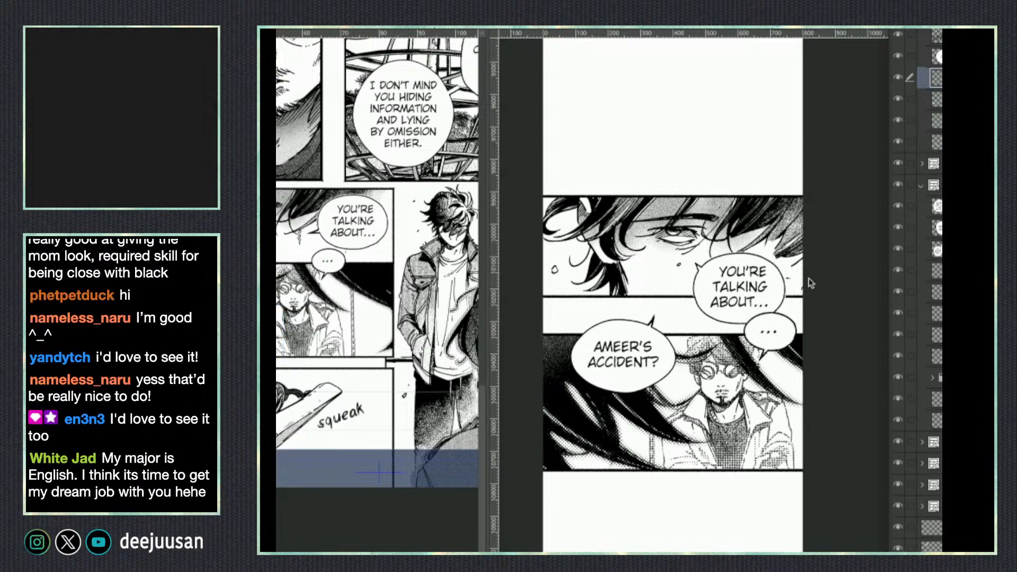
click(781, 291)
key(ctrl+v)
Scale the second "..." balloon down, place it over the middle of the bespectacled-man panel's bottom edge, and save the file.
drag(819, 321, 708, 380)
key(q)
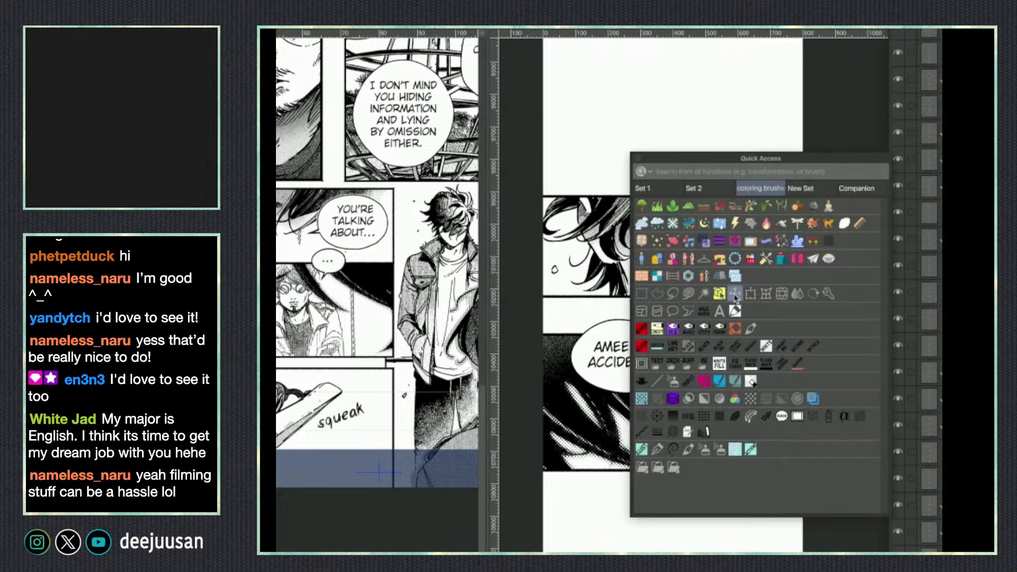
click(751, 294)
drag(736, 428, 699, 465)
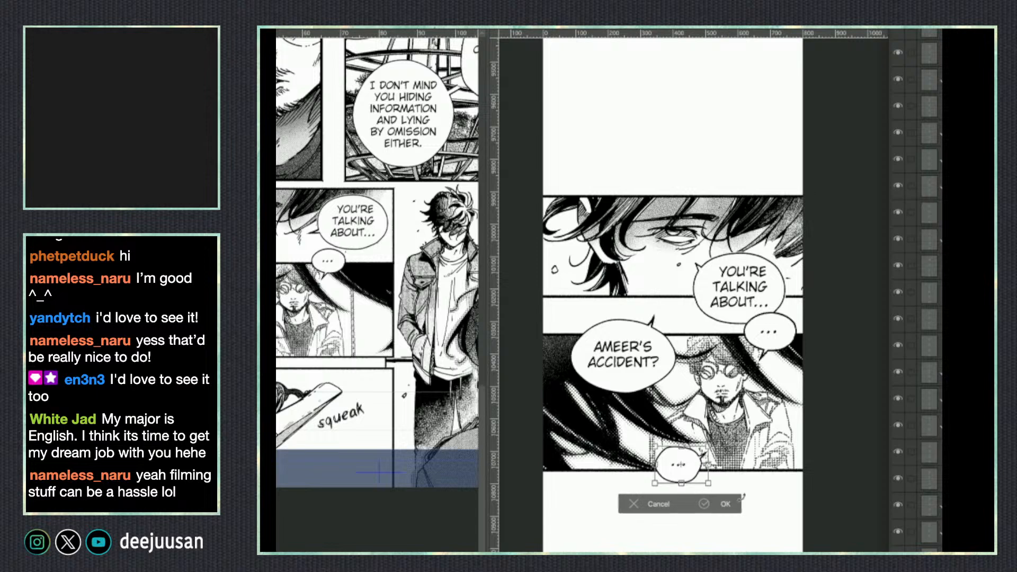
click(726, 504)
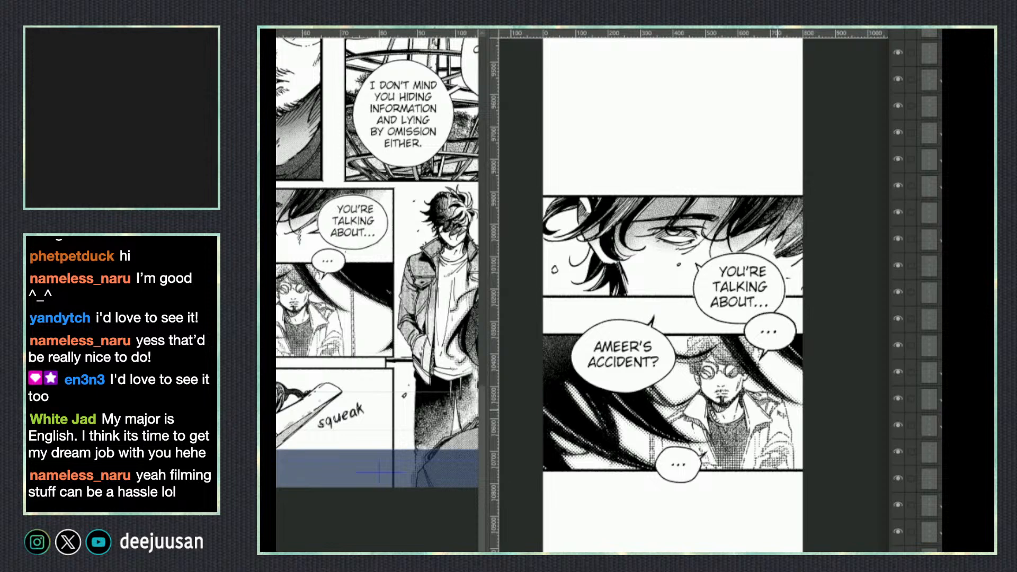
key(ctrl+s)
Cut the "I..." balloon with its lettering from the source page and paste it into the strip.
drag(802, 510, 783, 473)
scroll(802, 501, down, 2)
key(q)
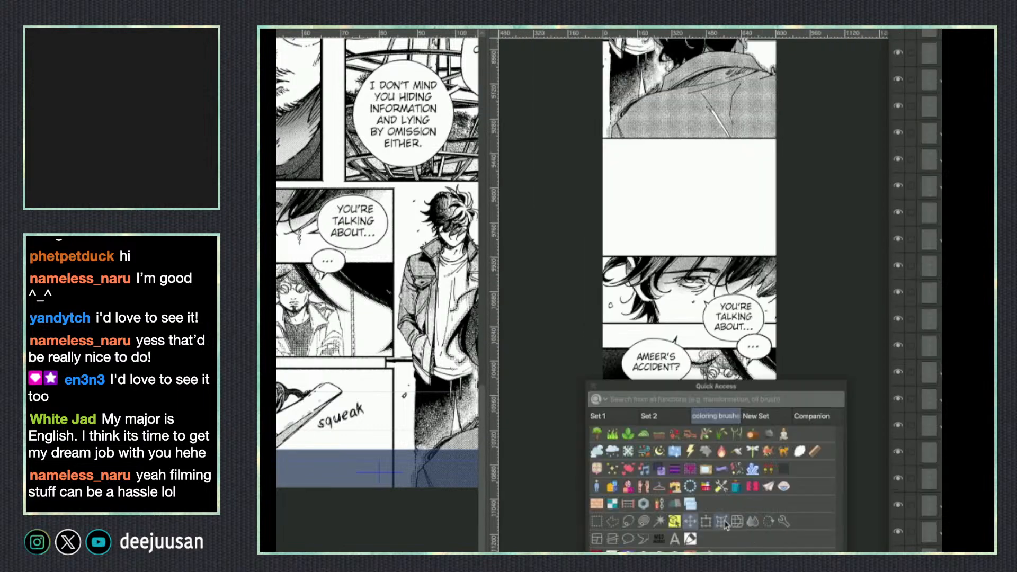
click(675, 522)
drag(749, 545, 738, 511)
click(295, 507)
drag(295, 507, 299, 453)
click(339, 365)
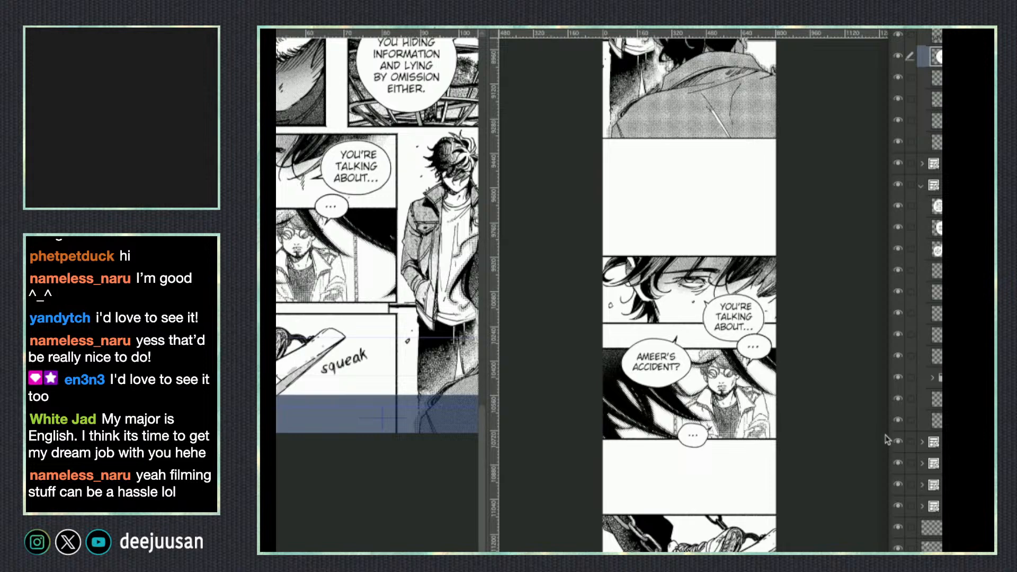
click(910, 34)
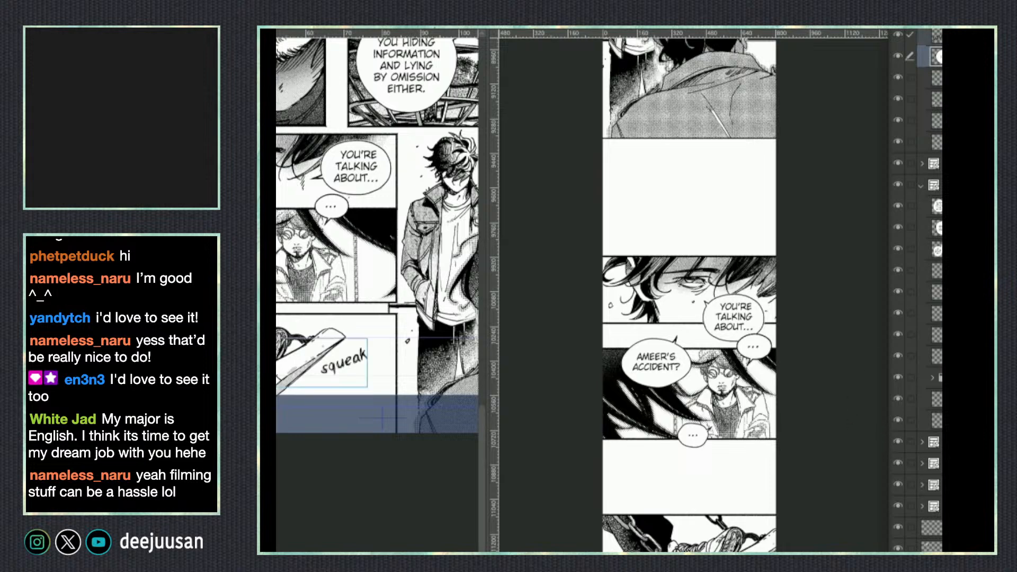
key(ctrl+c)
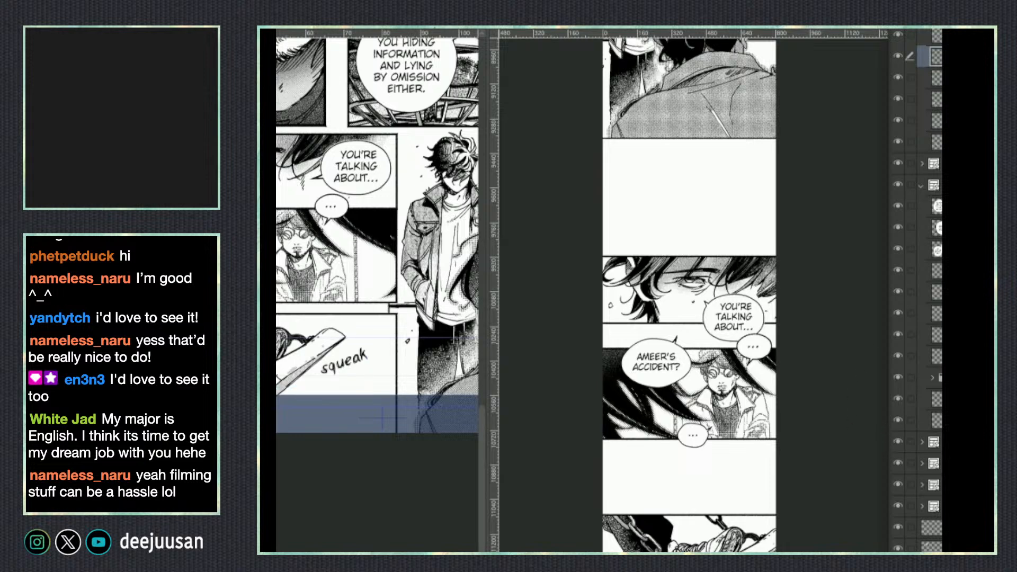
click(699, 546)
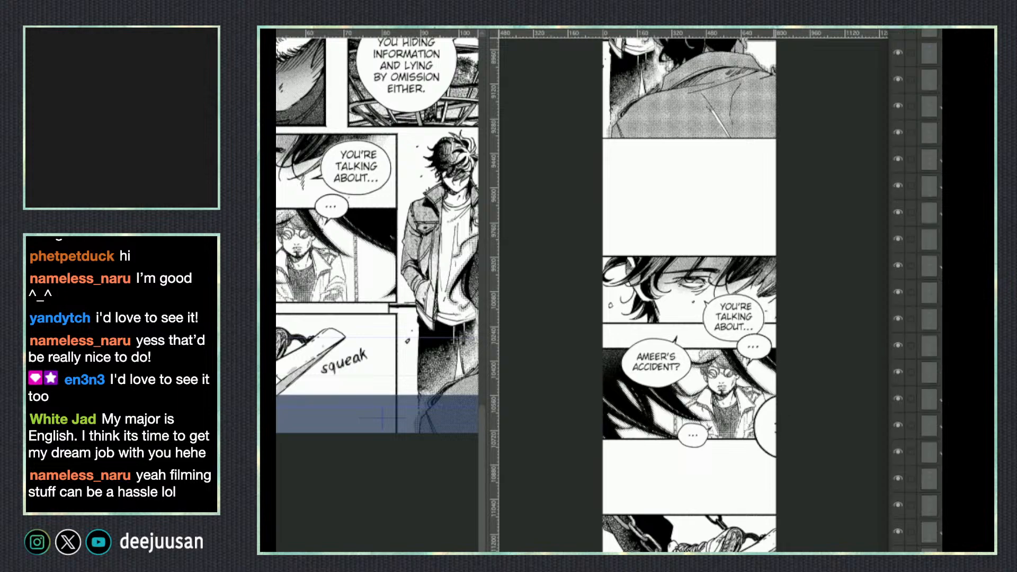
Scale the "I..." balloon down and place it across the swing-and-shoe panel's top edge, left of the shoe.
drag(651, 491, 771, 492)
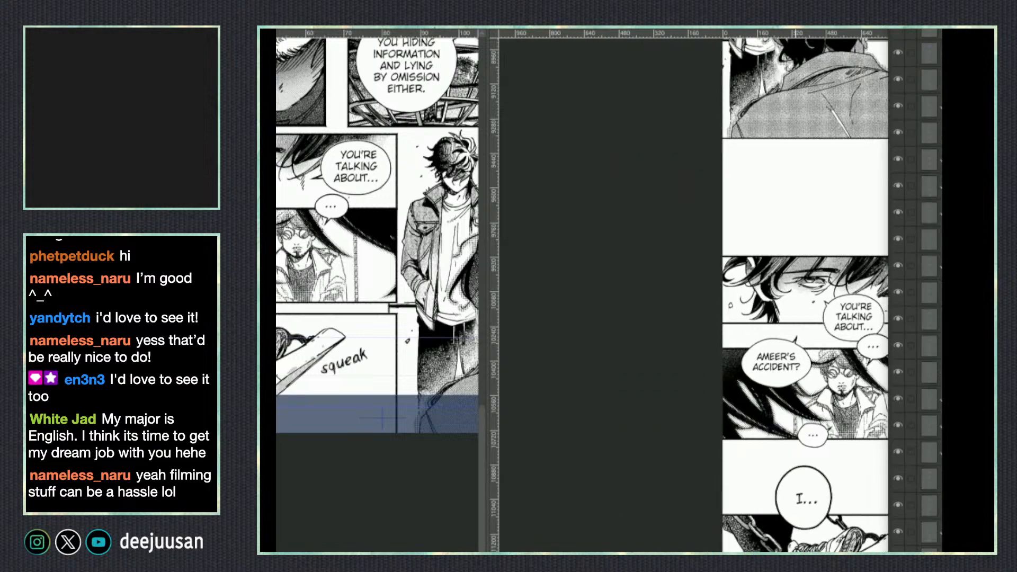
drag(828, 450, 768, 370)
drag(750, 551, 738, 508)
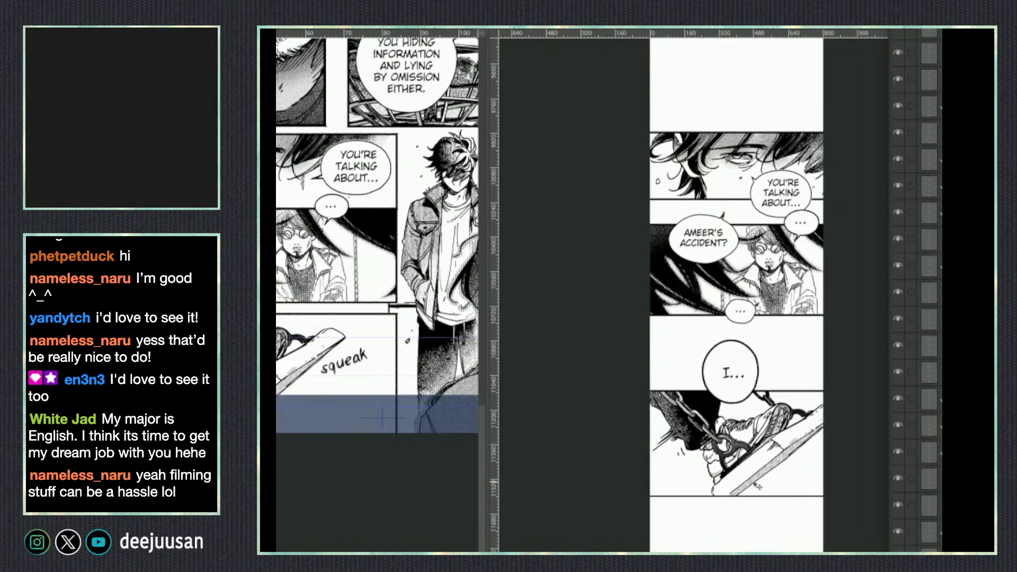
right_click(754, 484)
click(742, 428)
drag(758, 339, 745, 358)
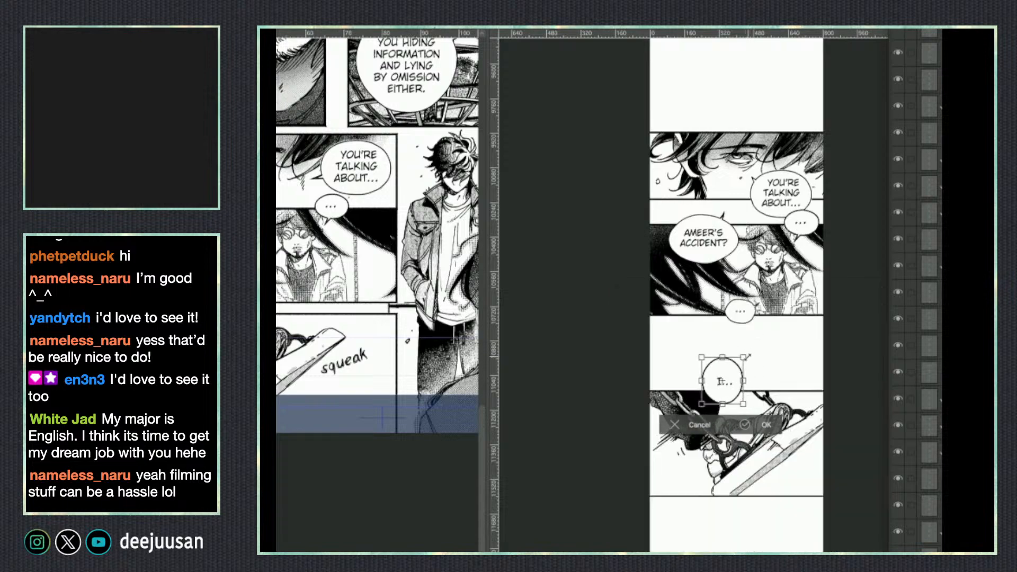
key(Return)
mouse_move(785, 469)
mouse_down()
mouse_move(800, 470)
mouse_move(763, 469)
mouse_move(775, 468)
mouse_up()
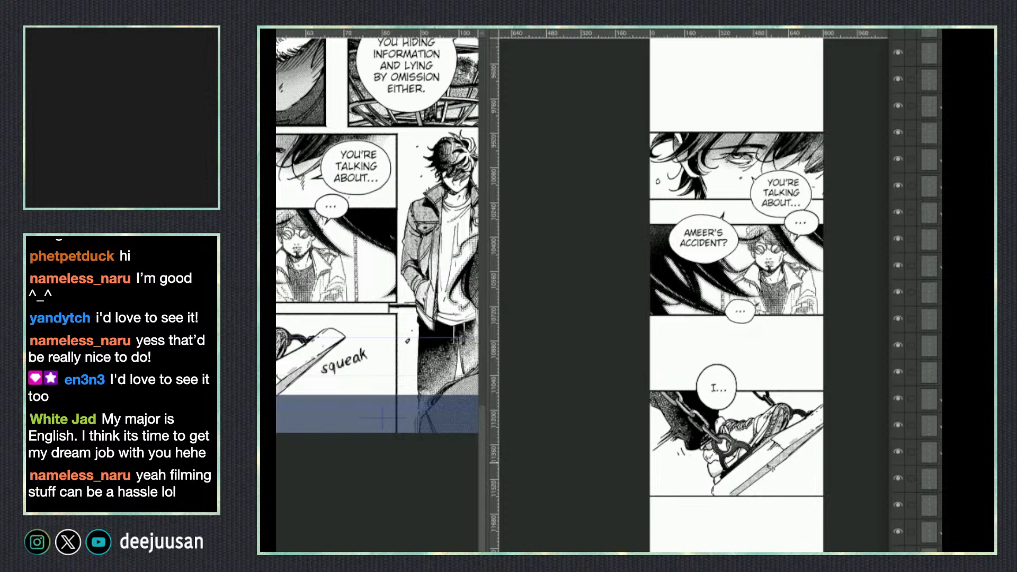
Copy the "squeak" sound-effect lettering from the source page's swing panel and paste it into the strip.
click(352, 365)
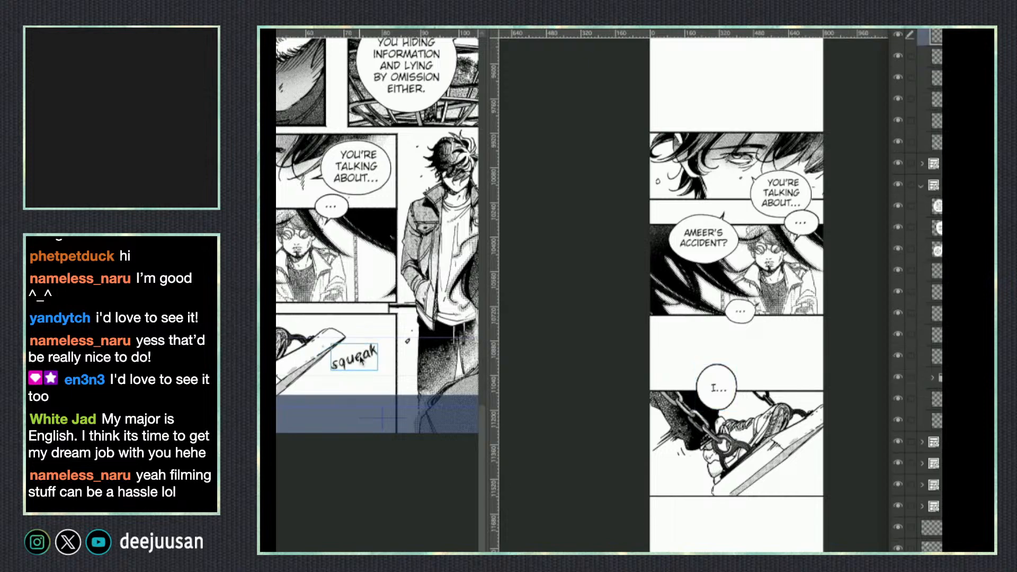
click(815, 406)
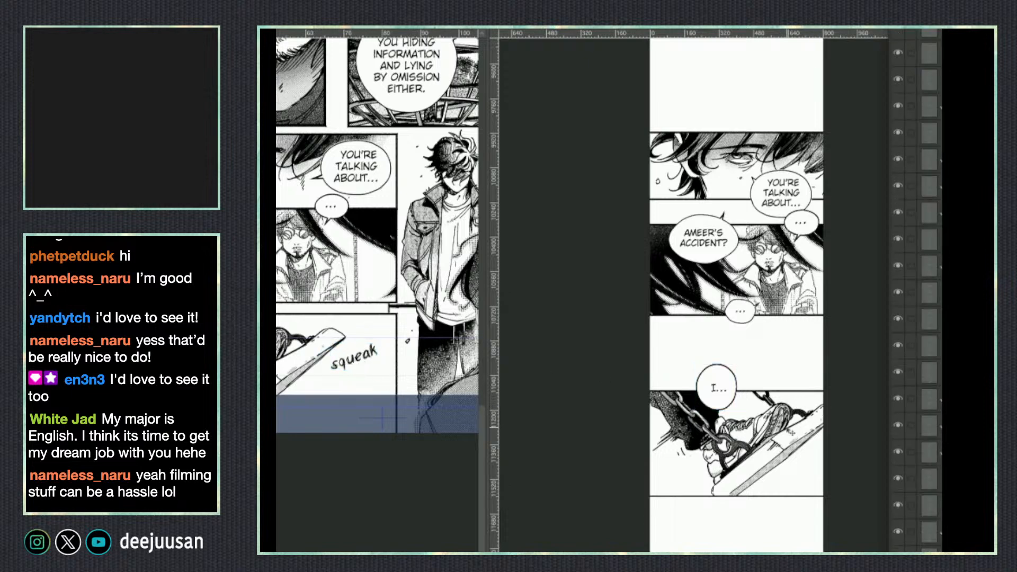
key(super+v)
Place the "squeak" lettering inside the swing panel, just below the seat and above the panel's bottom border.
drag(828, 450, 788, 533)
key(q)
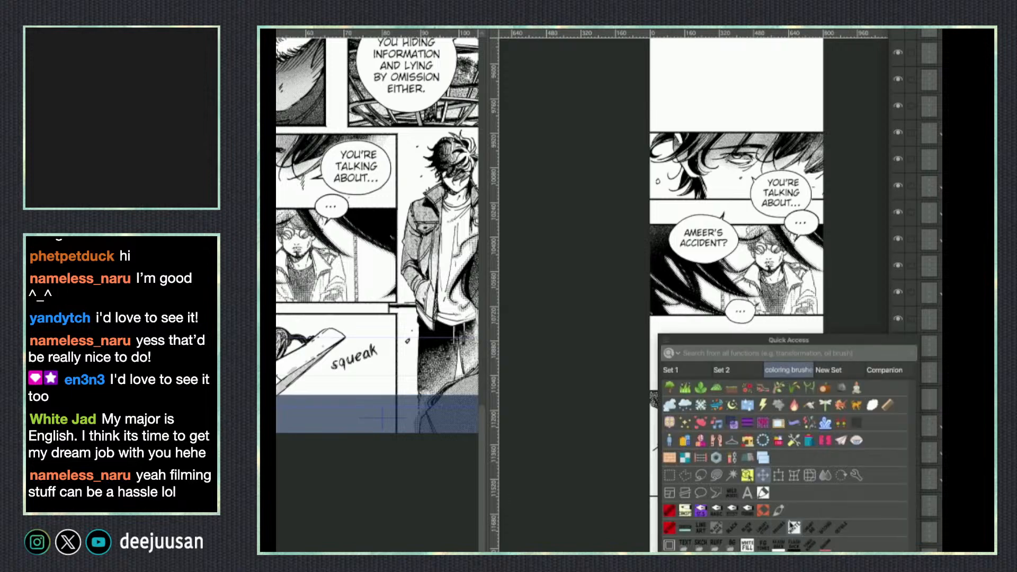
click(778, 475)
drag(811, 454, 797, 502)
click(792, 509)
key(q)
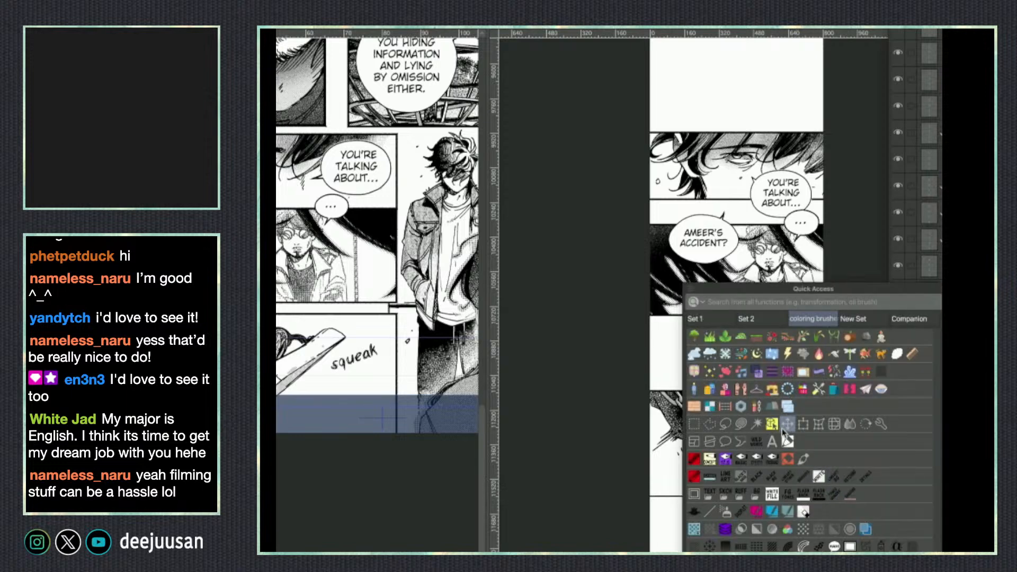
click(787, 424)
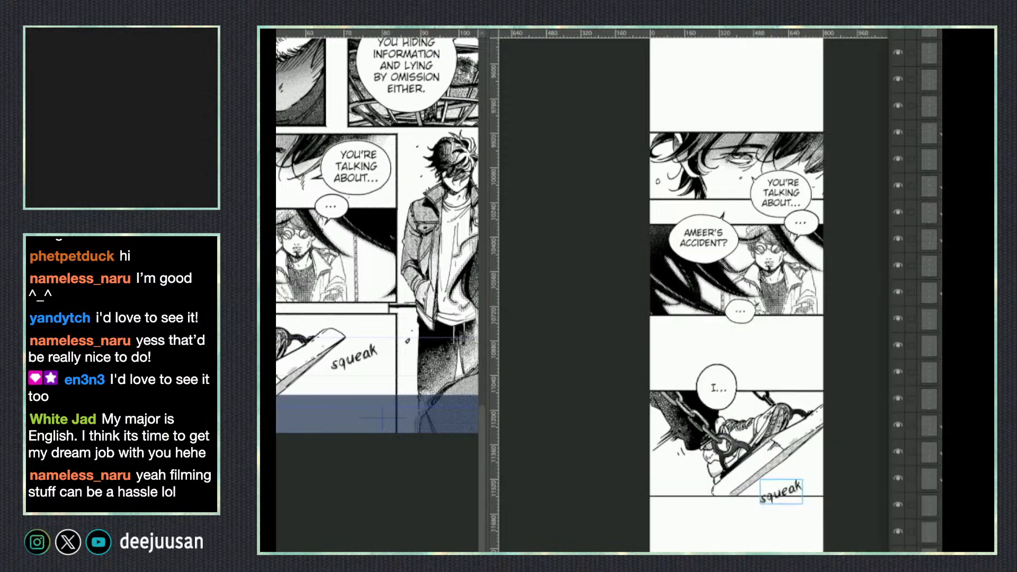
key(q)
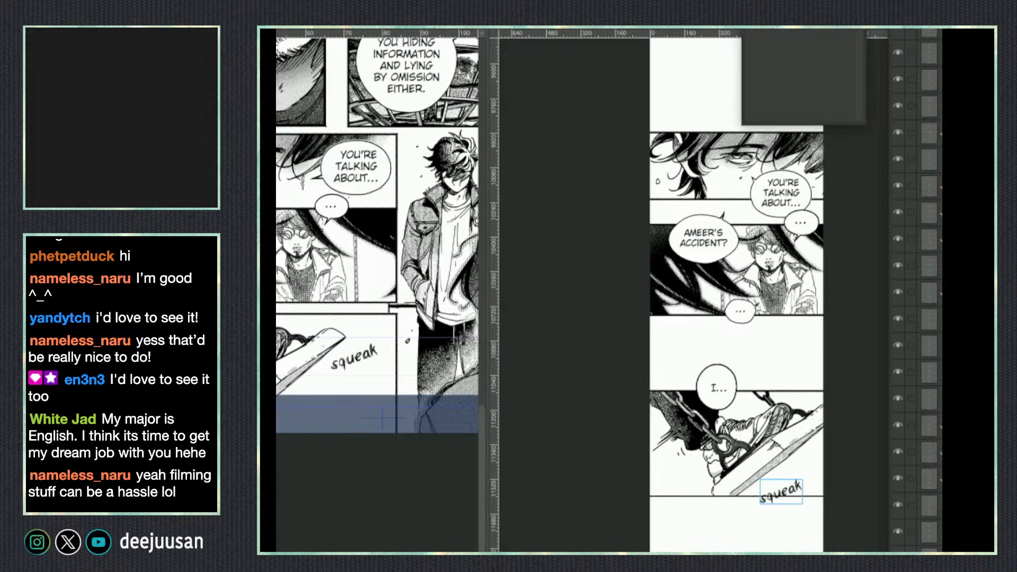
drag(795, 494, 806, 440)
scroll(770, 449, down, 4)
scroll(637, 431, up, 2)
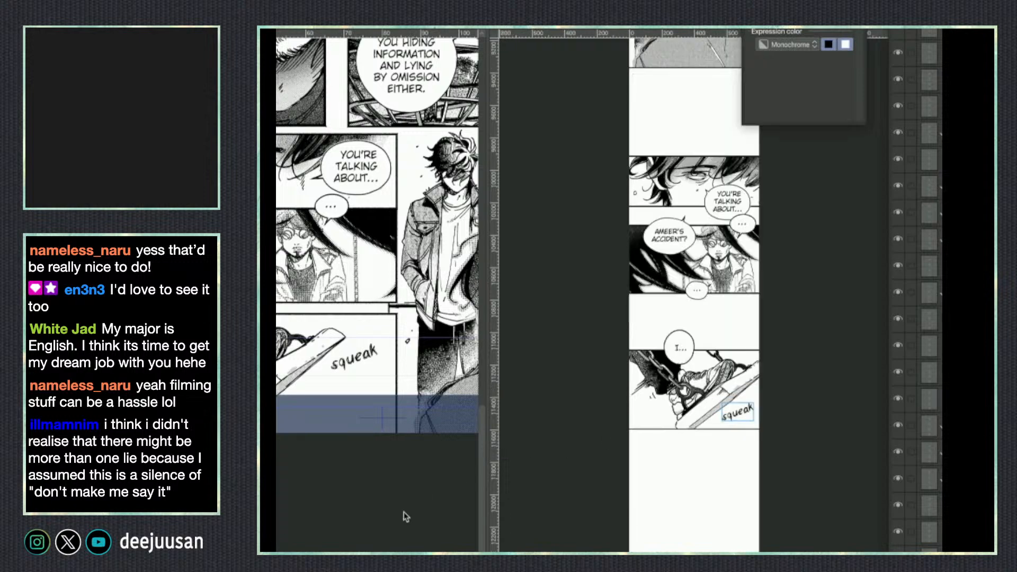
Close the source file page0008-page0009 without saving its changes.
click(415, 509)
drag(365, 524, 500, 550)
drag(491, 401, 386, 533)
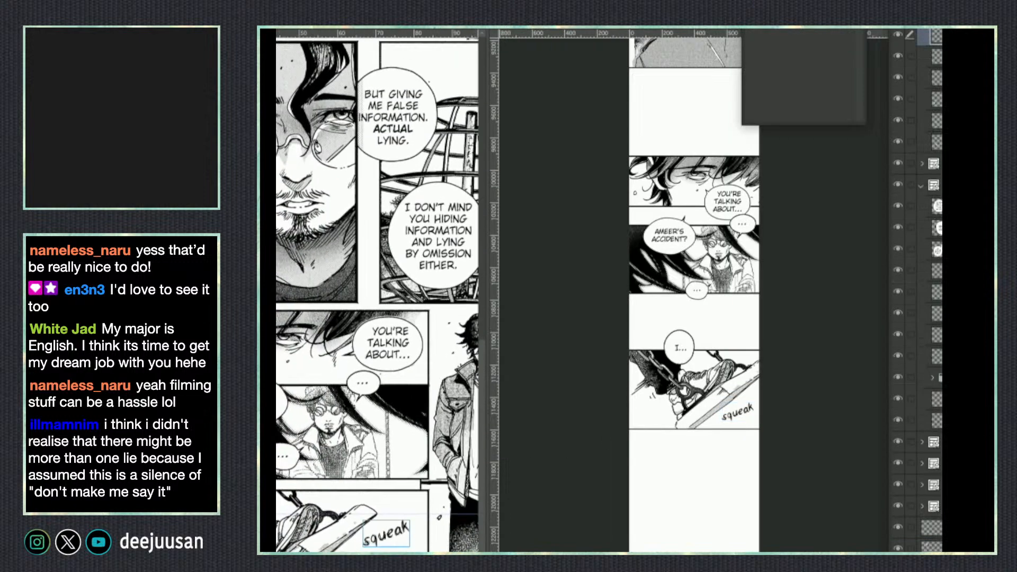
key(Tab)
key(super+w)
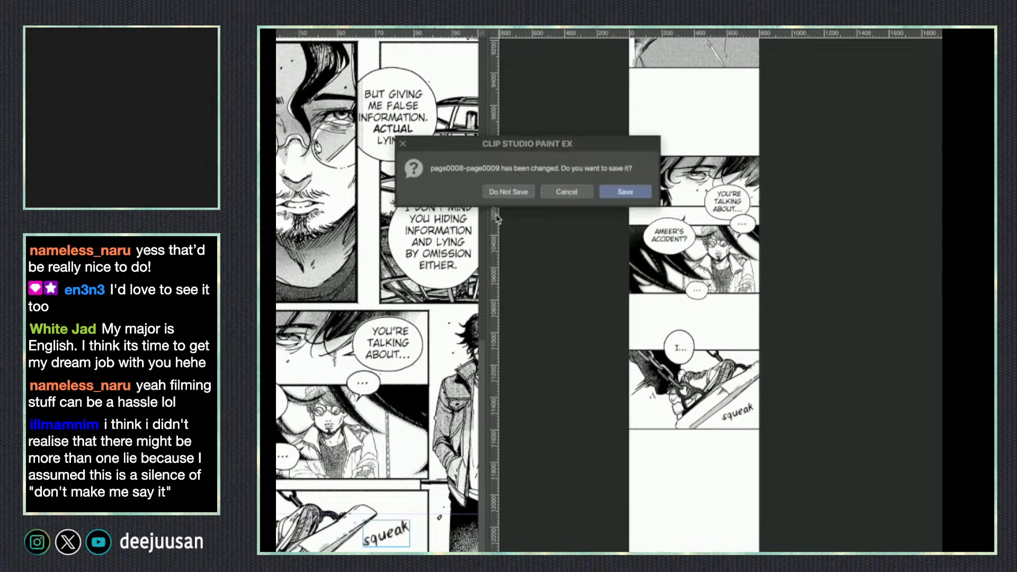
click(508, 192)
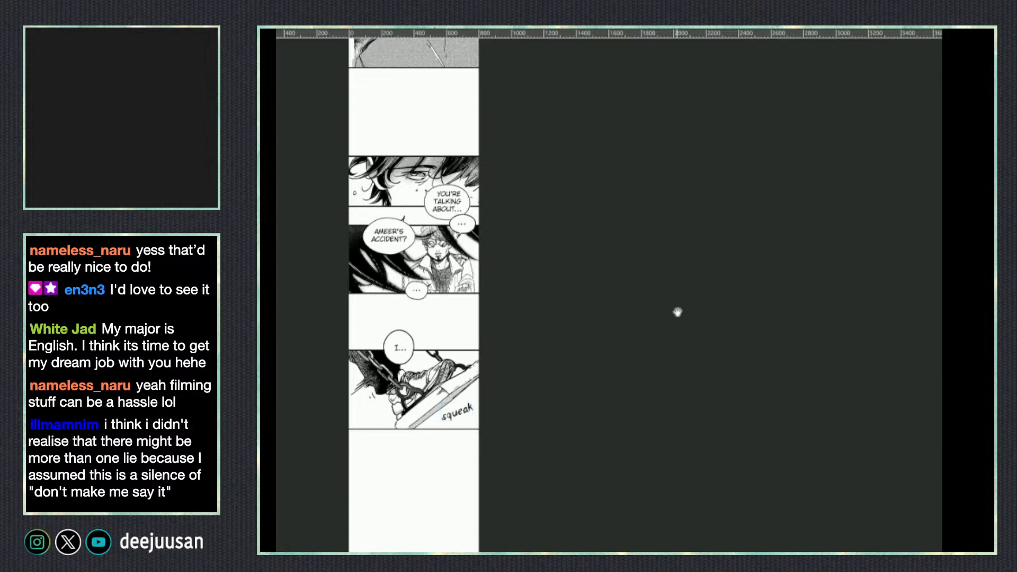
Raise the "I'm critical of this action..." balloon slightly over its panel's top edge and add a tail toward the foreground figure.
drag(636, 364, 688, 410)
scroll(689, 411, up, 15)
scroll(689, 411, left, 5)
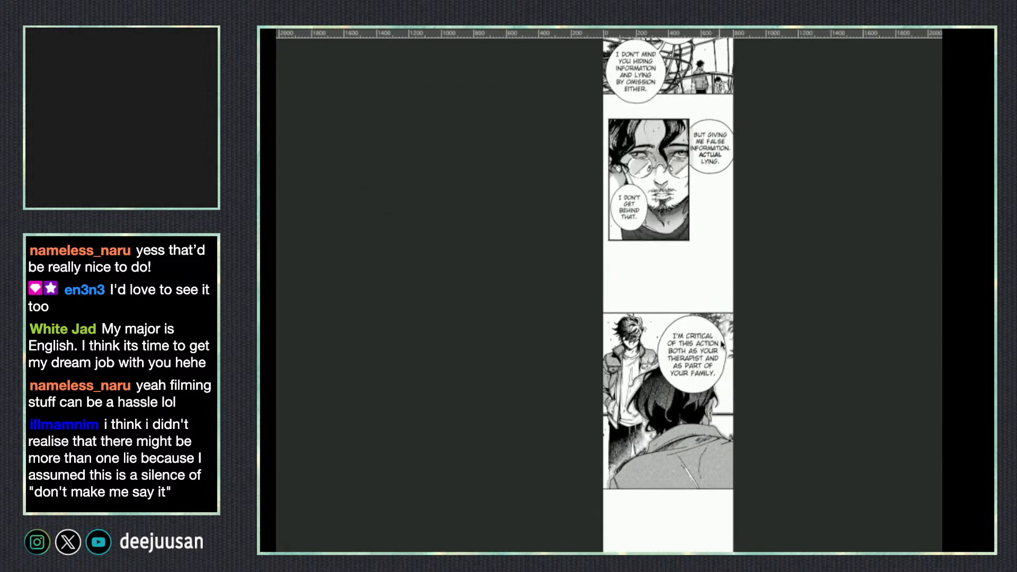
scroll(667, 292, up, 1)
scroll(734, 322, up, 4)
scroll(710, 427, up, 2)
drag(691, 542, 703, 445)
right_click(711, 424)
click(723, 387)
right_click(703, 445)
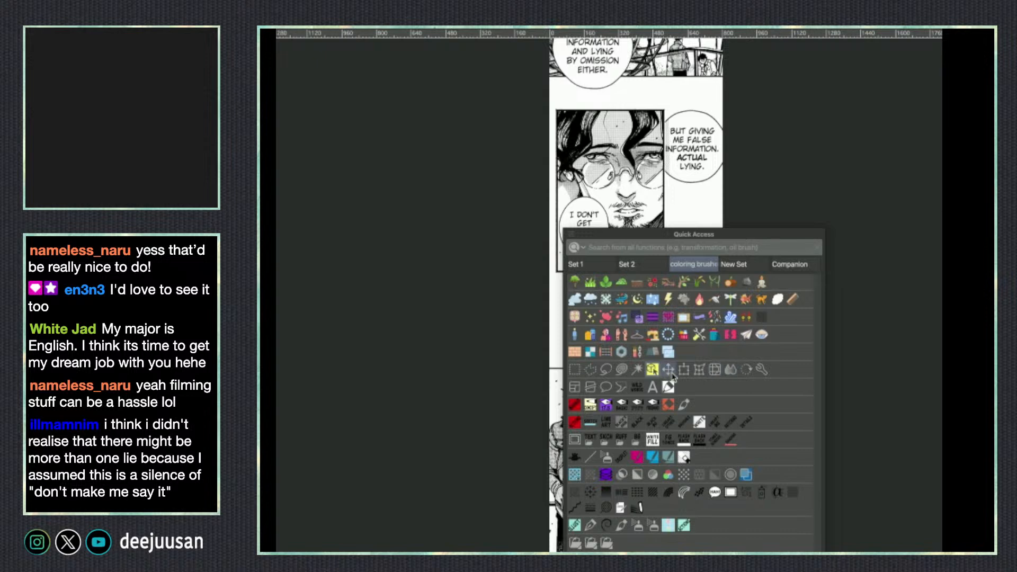
click(620, 406)
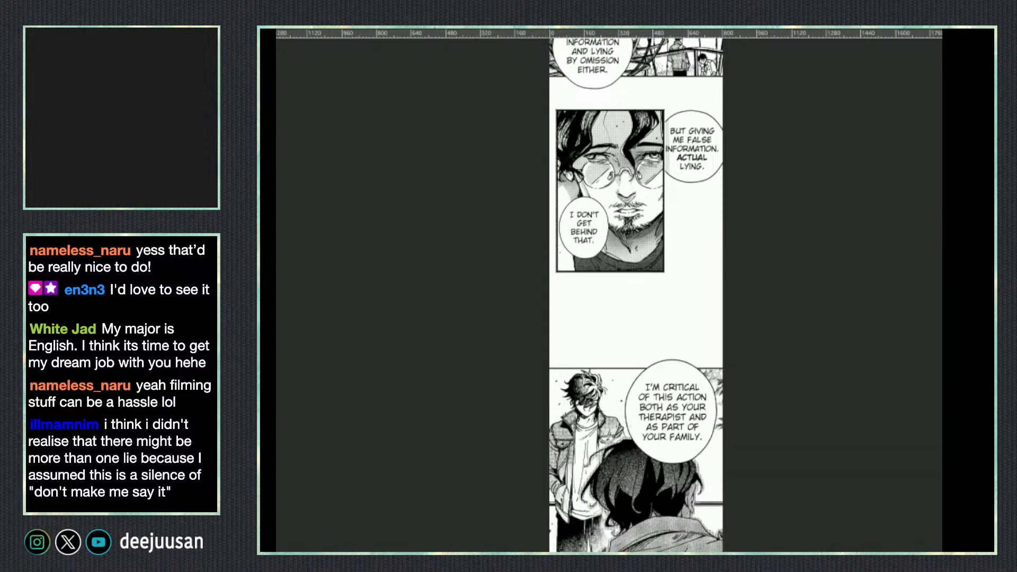
key(Tab)
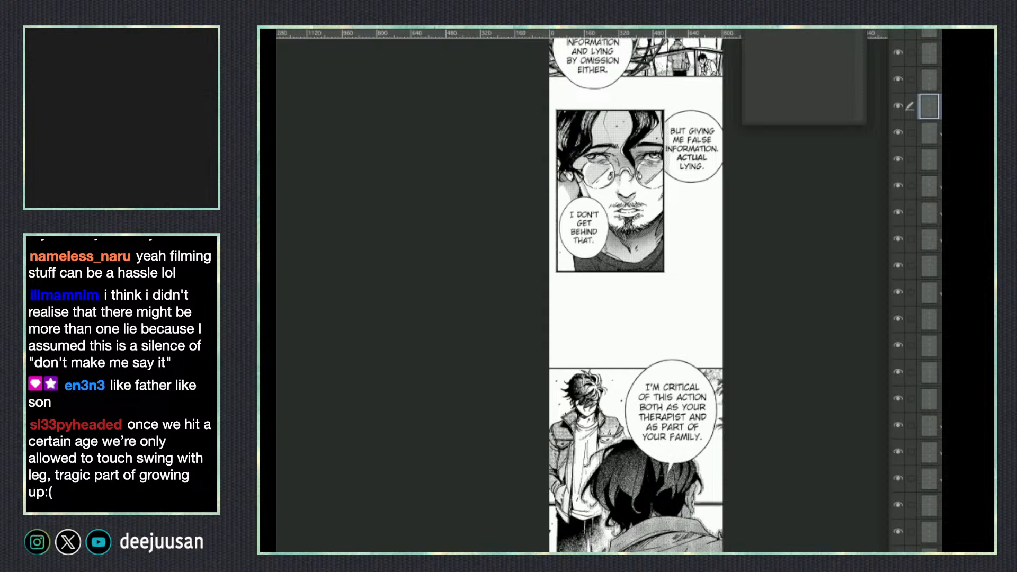
Move the eye, bespectacled-man and swing panels with their balloons up together, narrowing the gap below the over-the-shoulder panel.
drag(758, 551, 709, 447)
key(q)
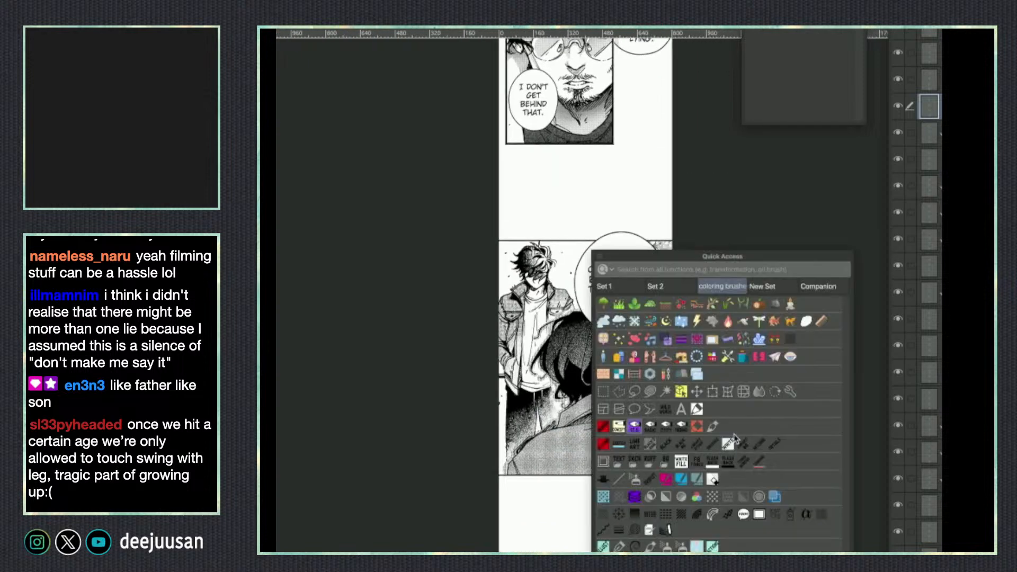
click(678, 397)
drag(670, 551, 692, 448)
drag(692, 517, 708, 429)
drag(718, 478, 733, 408)
drag(739, 305, 567, 551)
drag(694, 571, 709, 549)
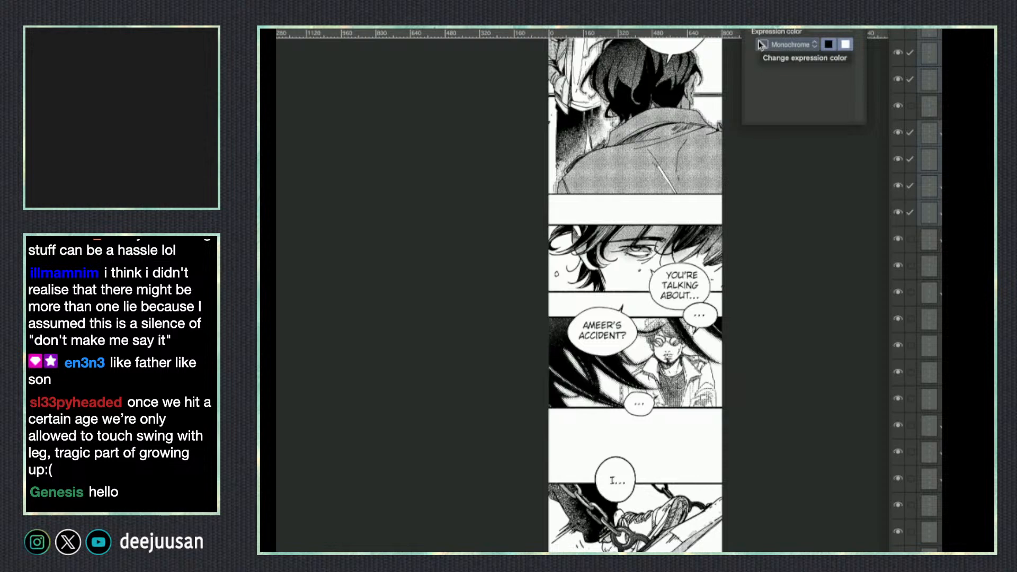
scroll(688, 131, up, 1)
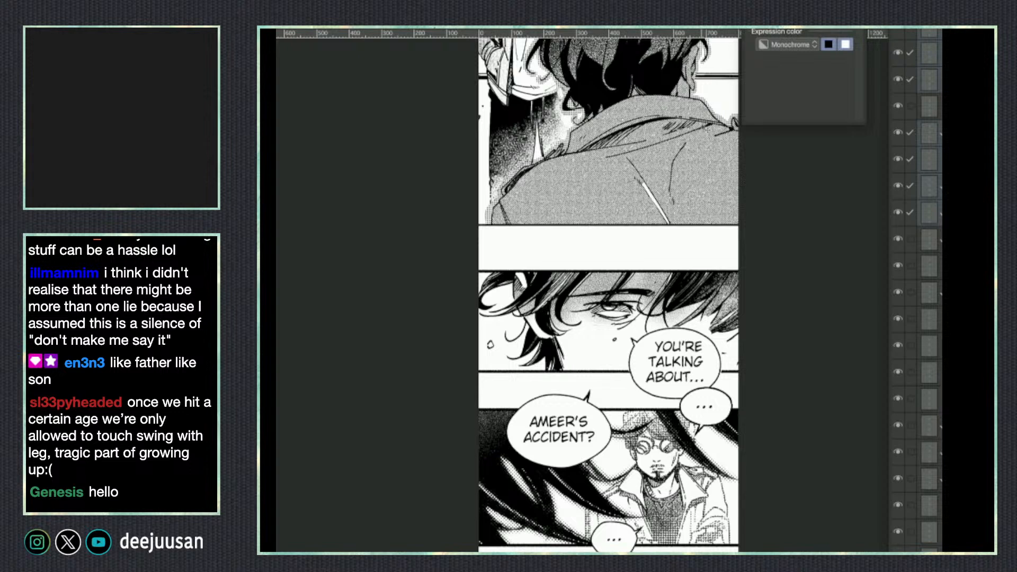
key(ctrl+minus)
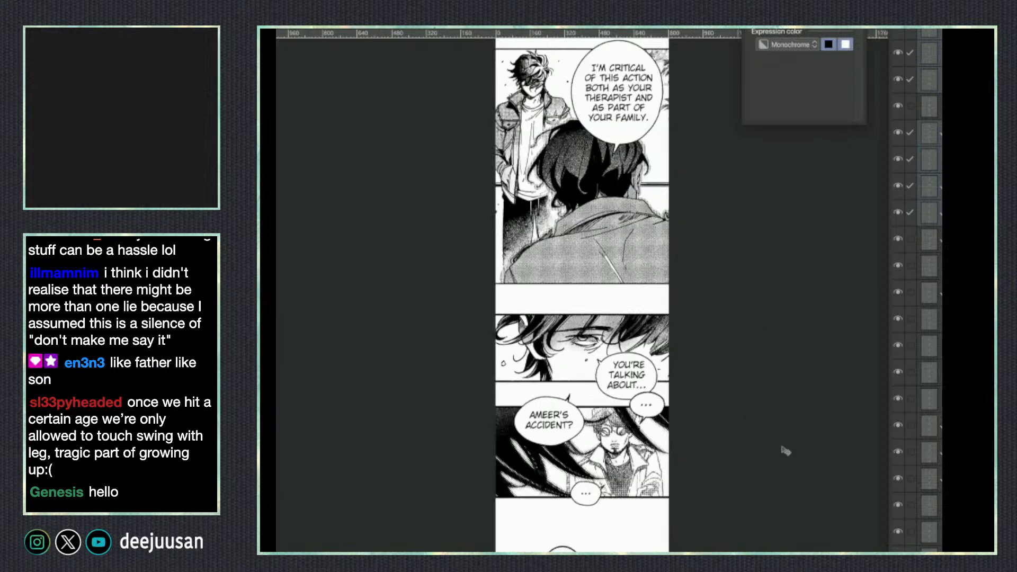
drag(744, 416, 733, 63)
click(954, 255)
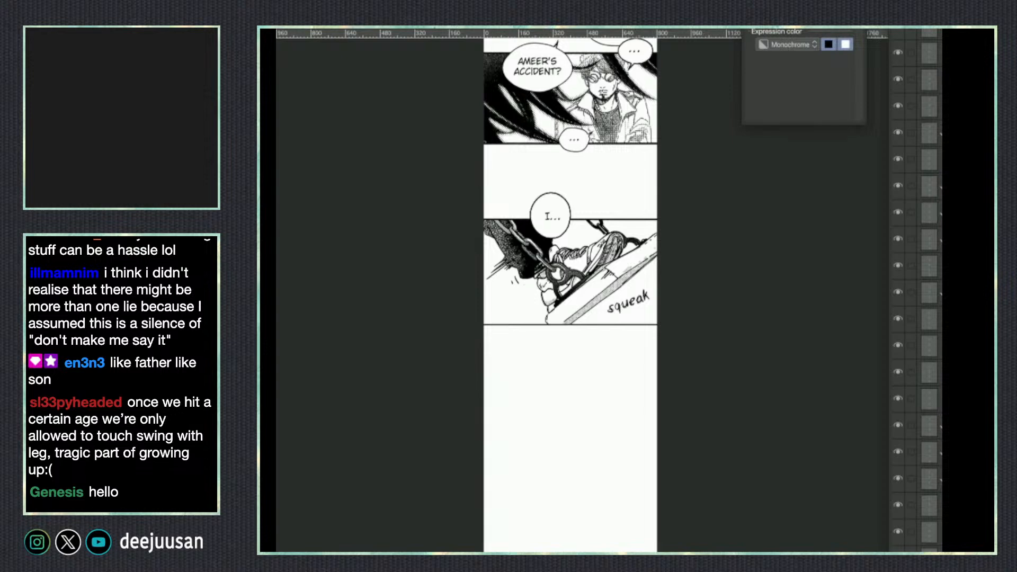
Open the source spread page0010-page0011.clip and arrange it side by side with the vertical strip.
key(super+o)
click(298, 424)
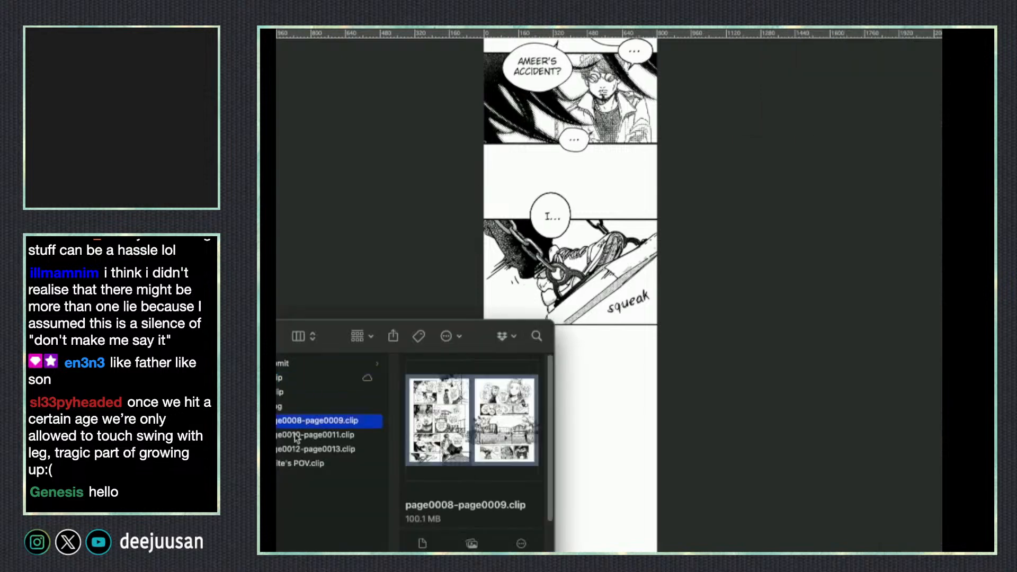
click(325, 436)
drag(320, 437, 281, 205)
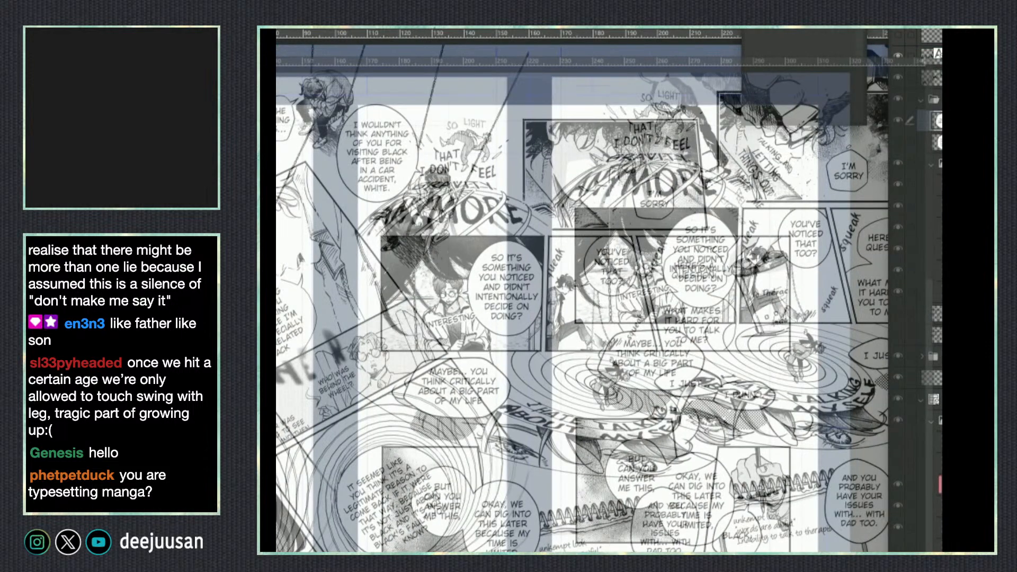
drag(281, 71, 276, 94)
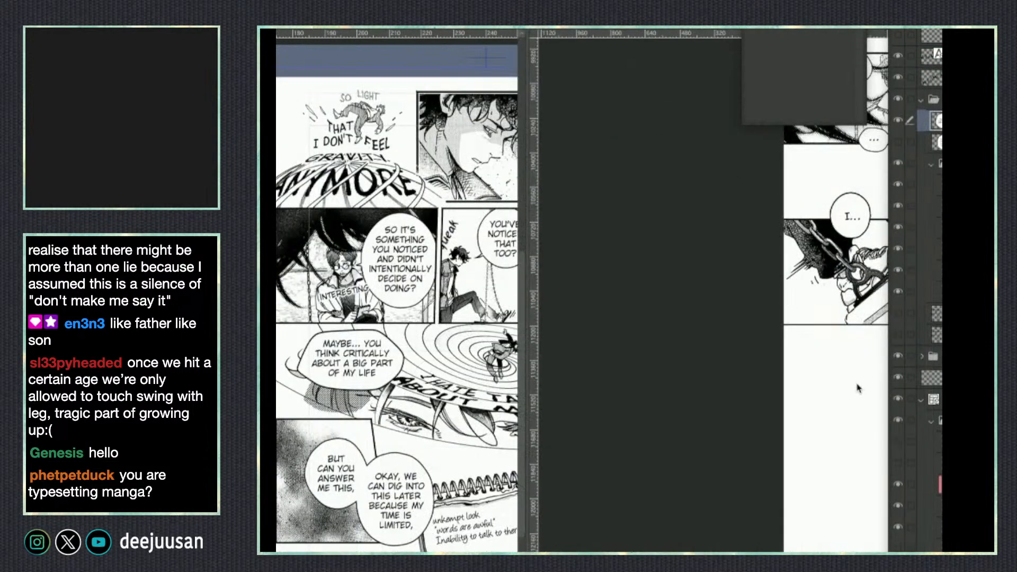
drag(858, 395, 674, 390)
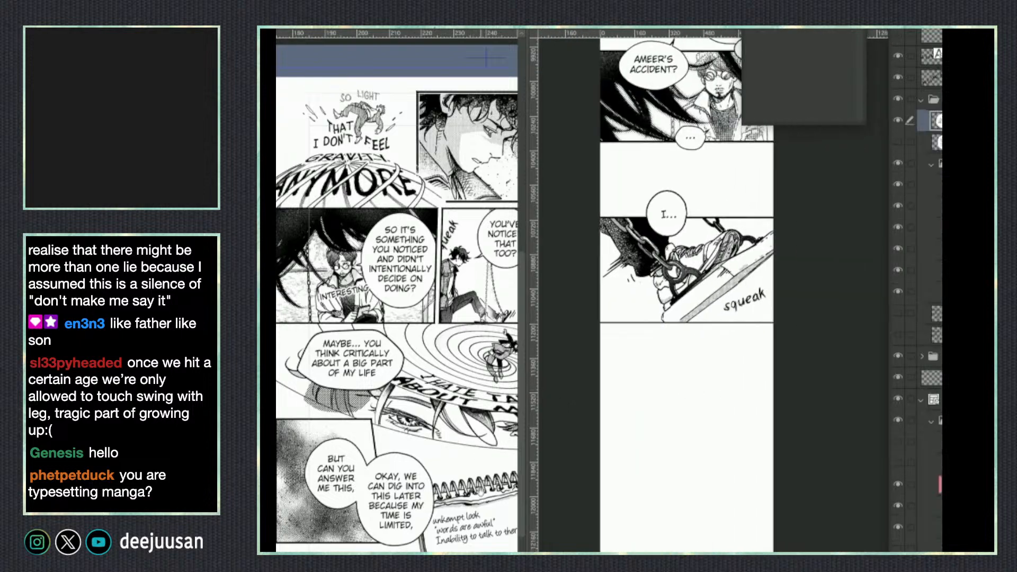
drag(480, 482, 278, 486)
drag(381, 323, 405, 428)
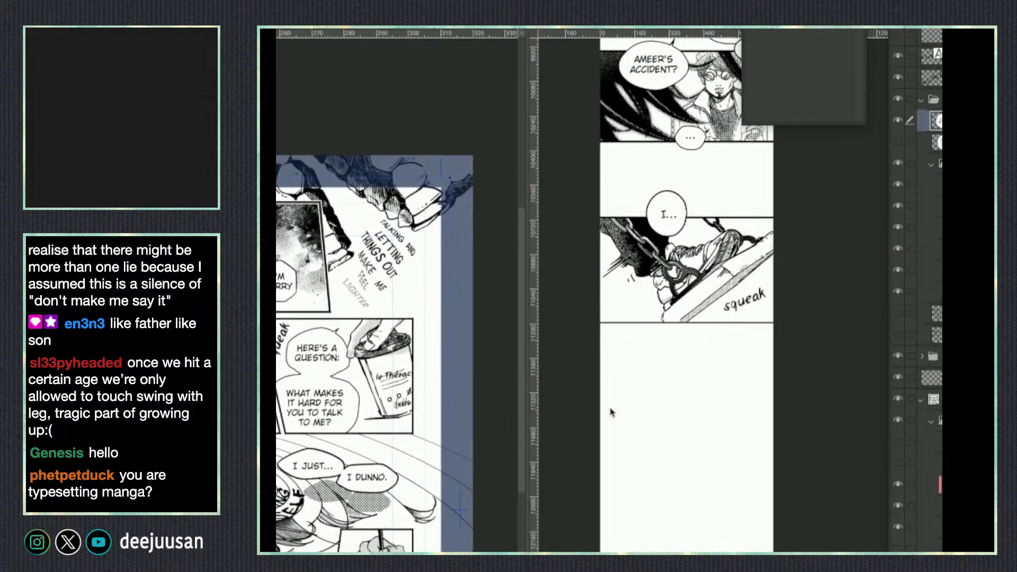
Collapse the expanded balloon and panel folders in the new source spread's layer list.
click(921, 100)
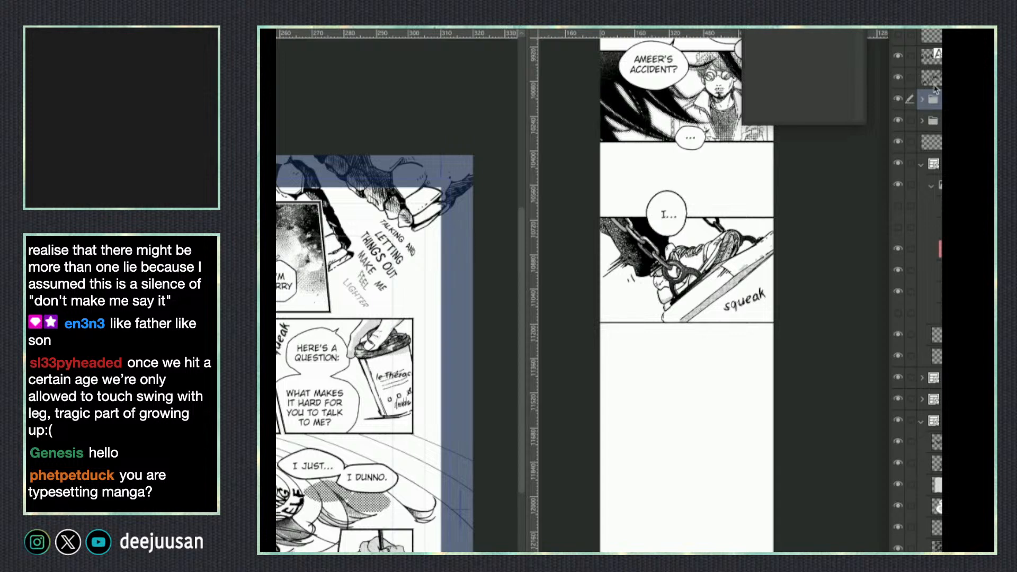
click(921, 164)
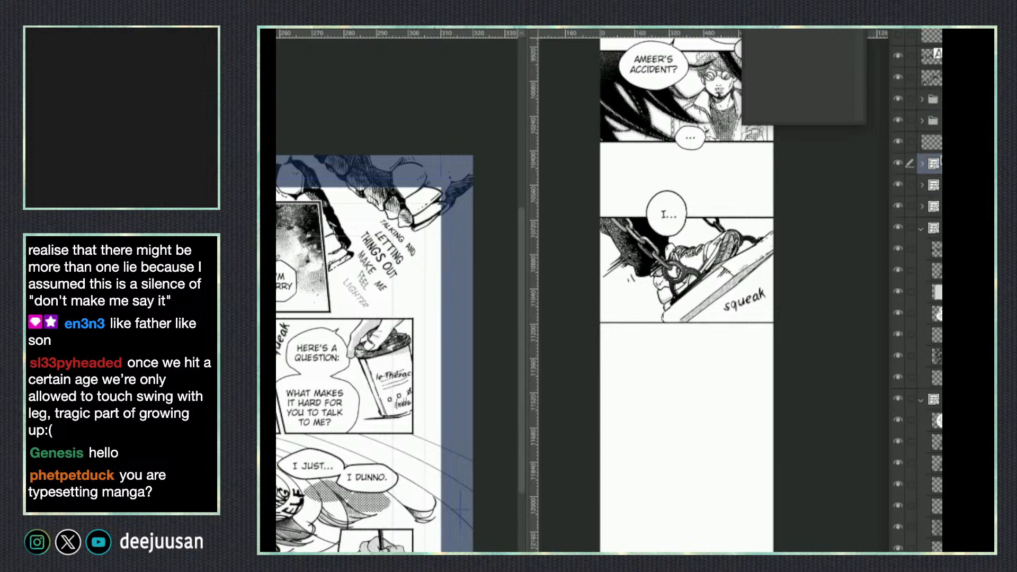
click(922, 229)
click(922, 250)
click(923, 292)
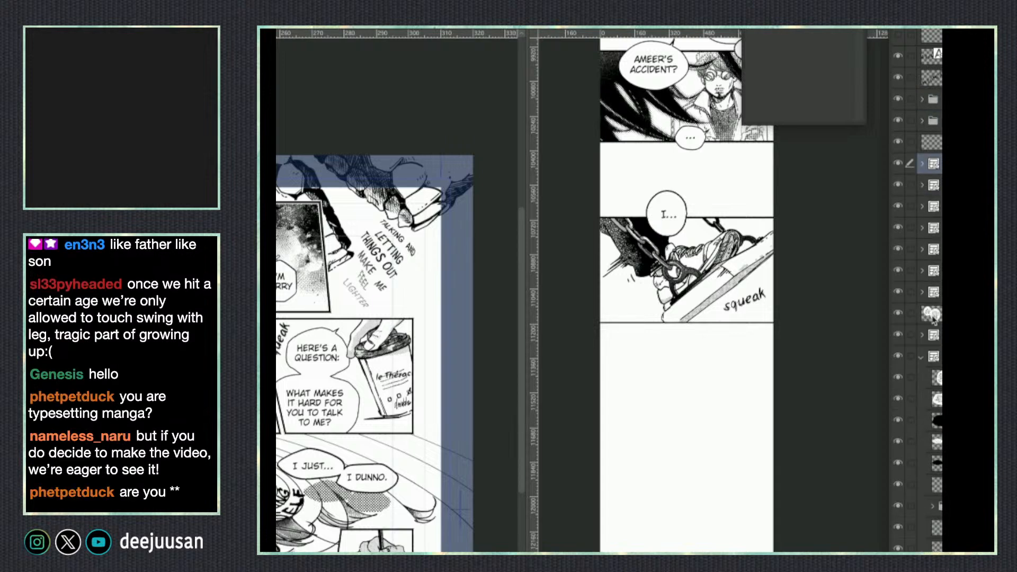
click(922, 357)
click(925, 420)
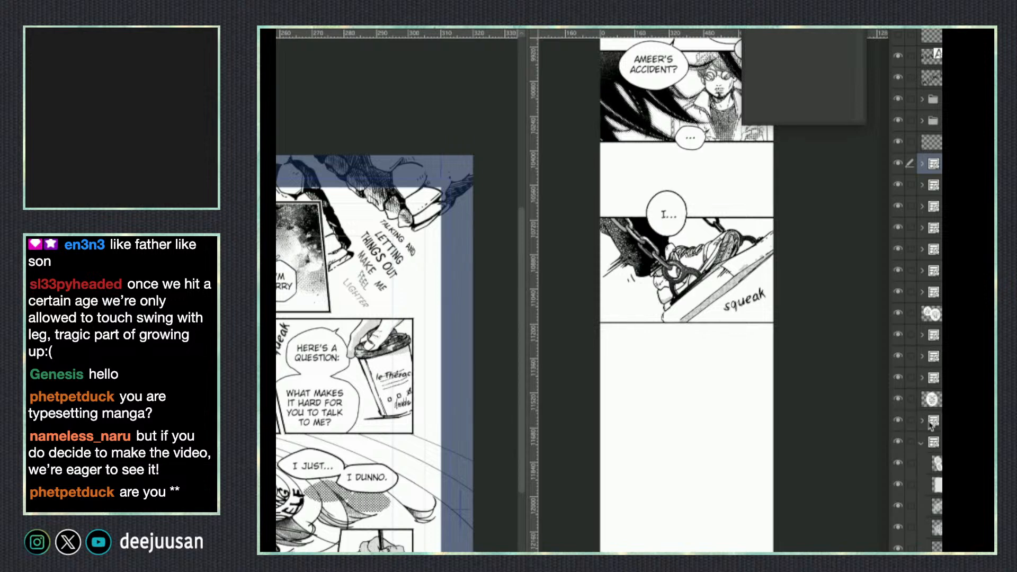
click(922, 442)
click(923, 464)
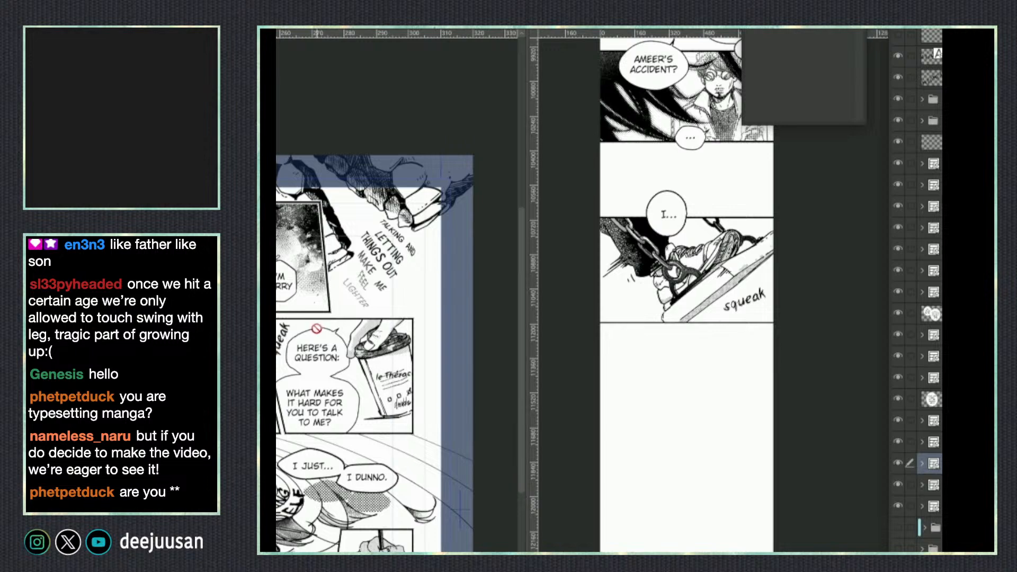
Enlarge the source view to examine the whole two-page spread, and set it back beside the strip.
scroll(402, 313, down, 2)
drag(360, 402, 624, 337)
drag(527, 363, 980, 371)
drag(750, 408, 627, 372)
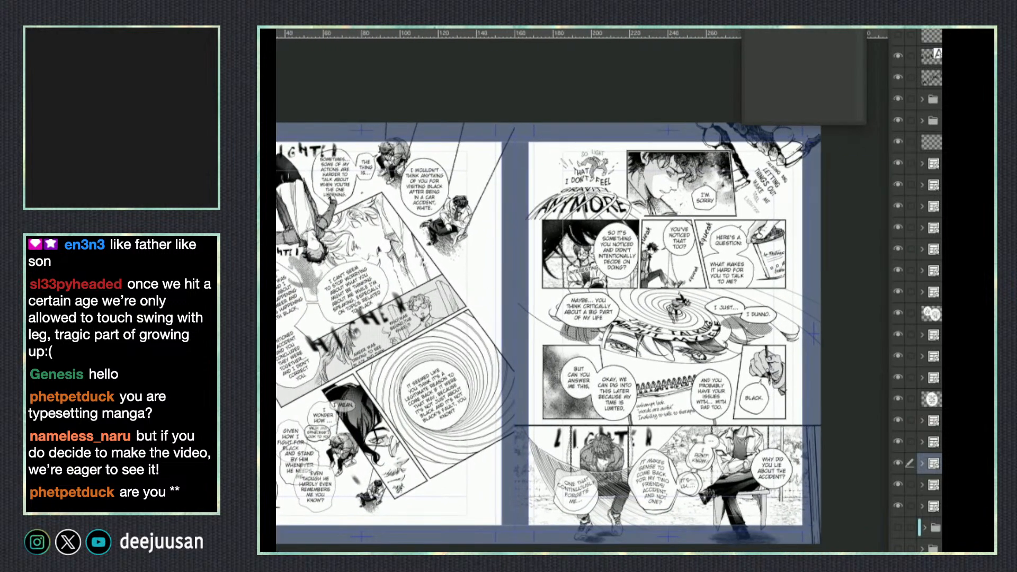
key(Tab)
drag(980, 329, 417, 323)
drag(707, 291, 682, 407)
drag(365, 437, 292, 485)
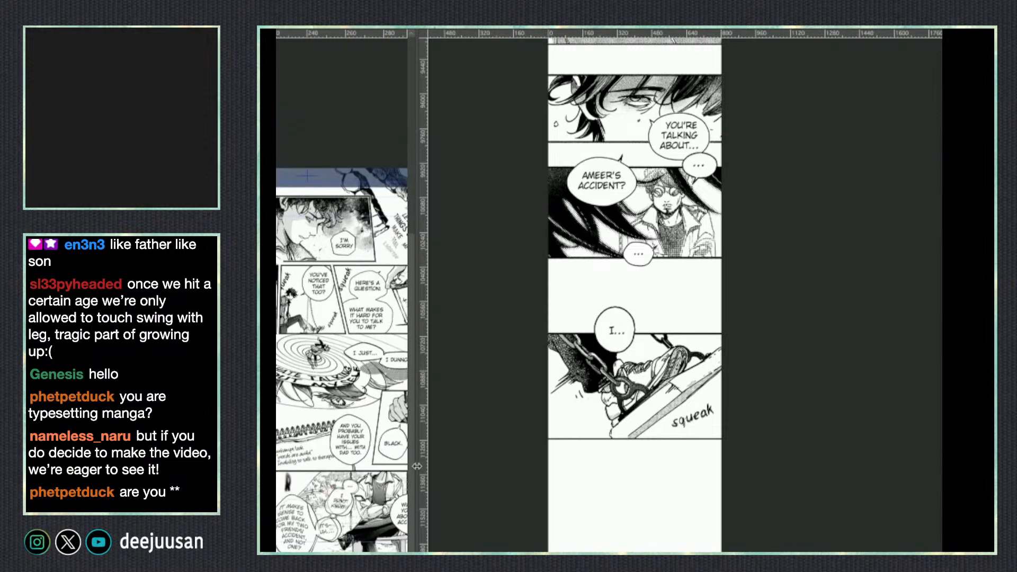
drag(417, 467, 538, 466)
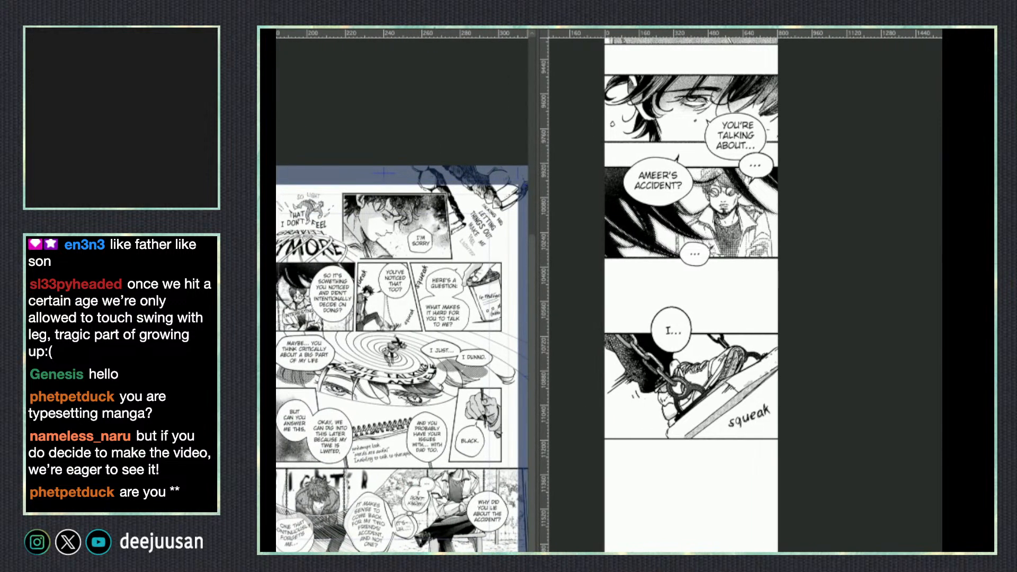
key(Tab)
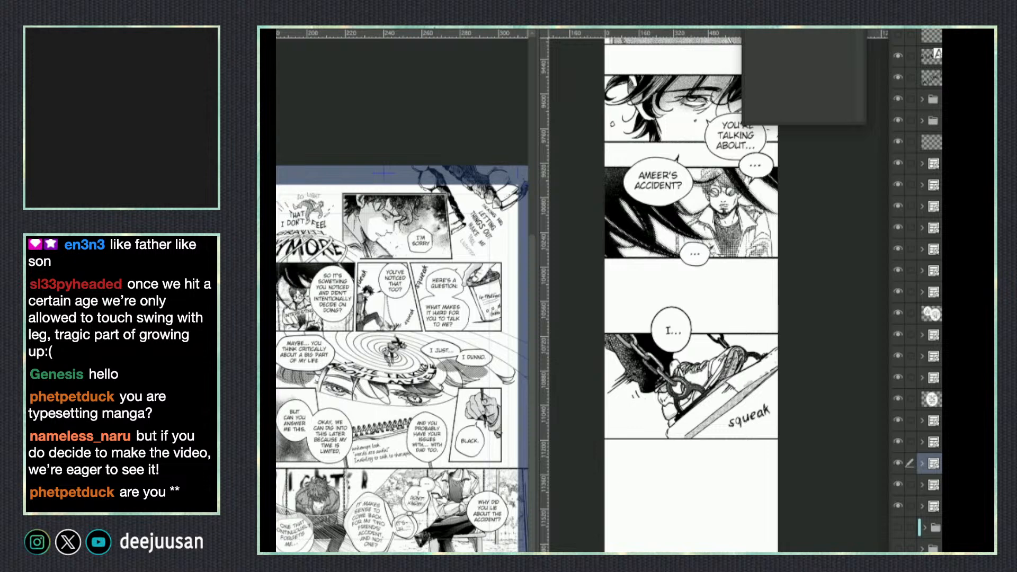
Copy the rocky artwork with the "Talking and letting things out make me feel lighter" lettering and paste it into the strip.
click(933, 163)
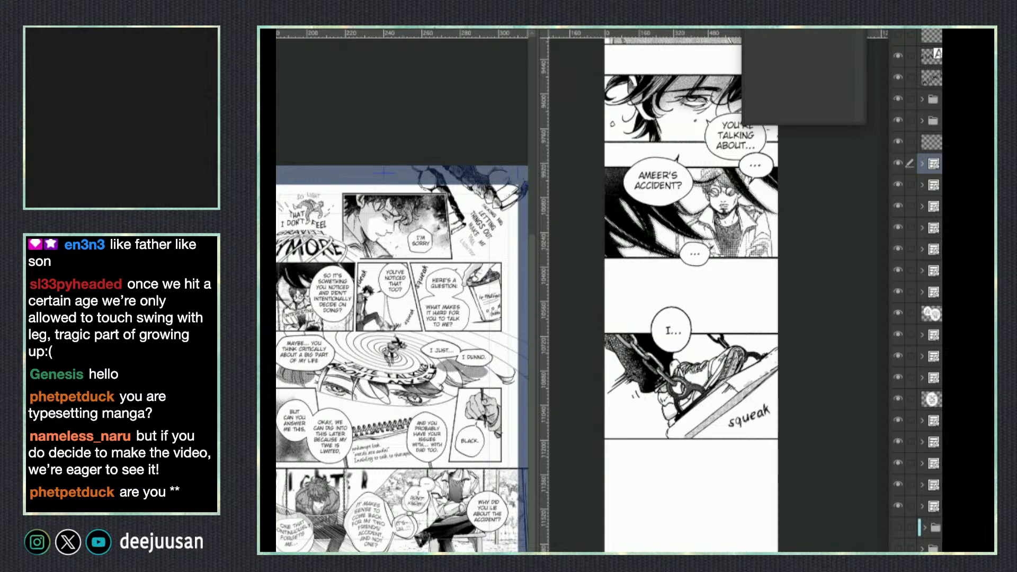
key(ctrl+v)
drag(731, 484, 672, 551)
drag(793, 551, 742, 497)
right_click(752, 496)
click(755, 491)
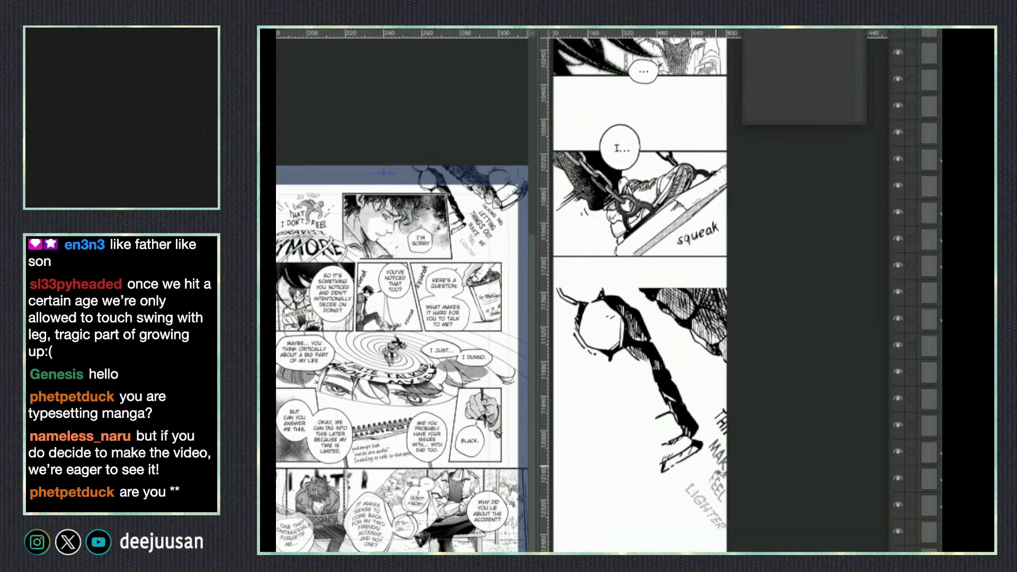
Shift the pasted rocky artwork left and down below the swing panel so its lettering lies within the strip.
right_click(729, 466)
click(731, 424)
click(695, 546)
right_click(697, 532)
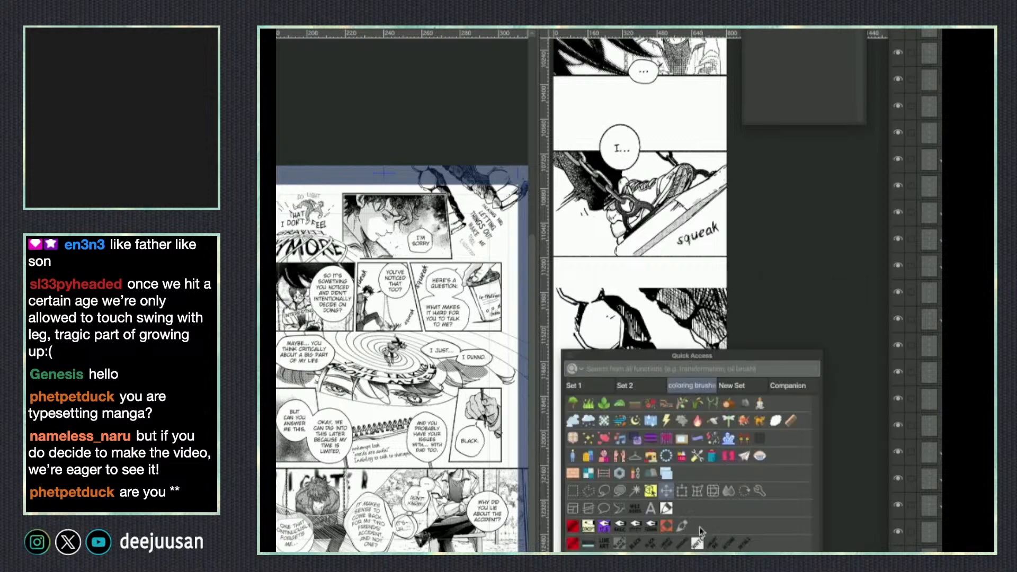
click(681, 491)
drag(756, 469, 710, 490)
click(741, 536)
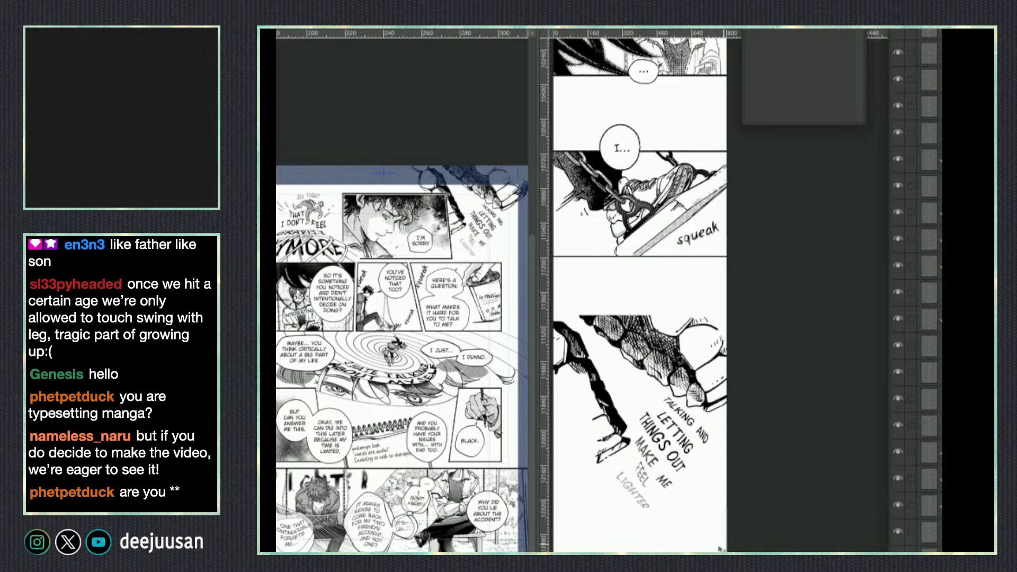
Scale down the pasted rocky artwork with its lettering and lower it to widen the gap beneath the swing panel.
drag(730, 548, 782, 532)
right_click(742, 477)
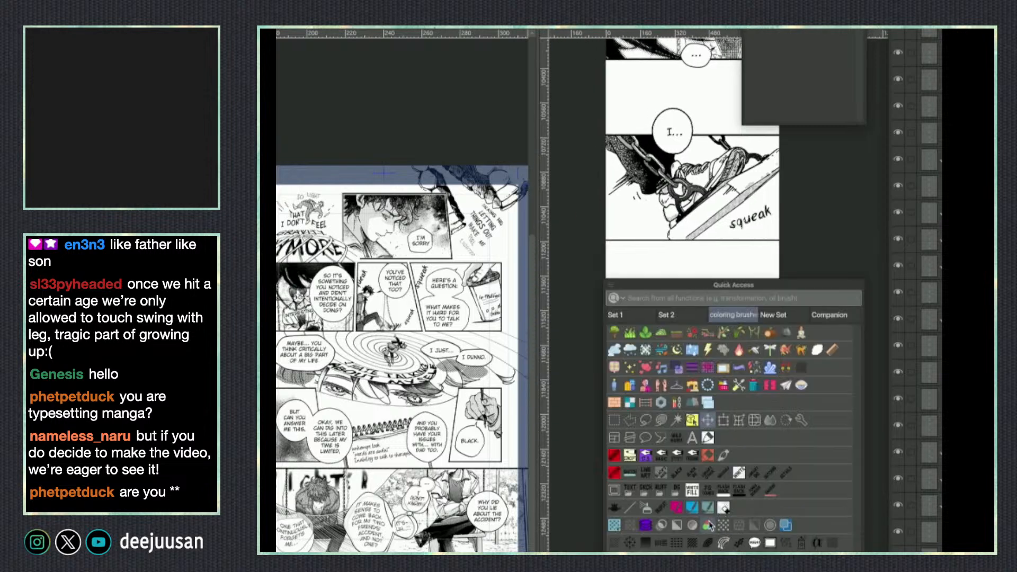
click(724, 423)
drag(824, 229, 797, 275)
drag(734, 247, 732, 290)
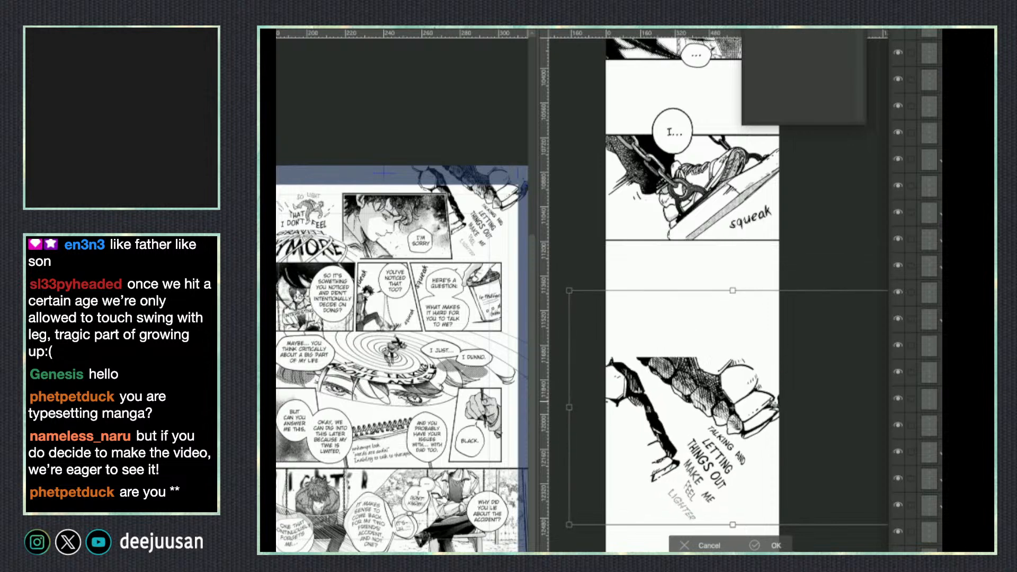
click(773, 545)
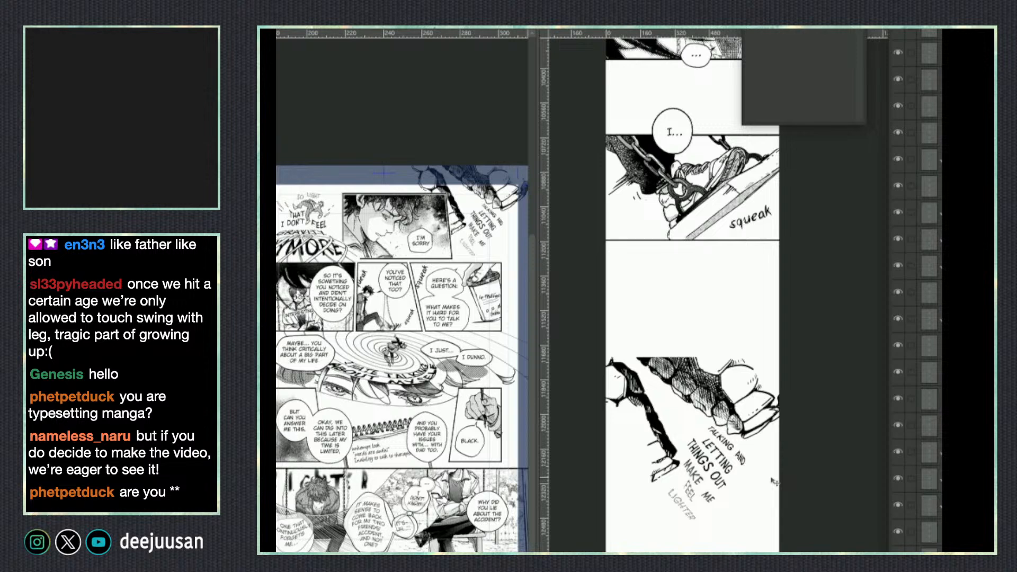
drag(763, 429, 758, 430)
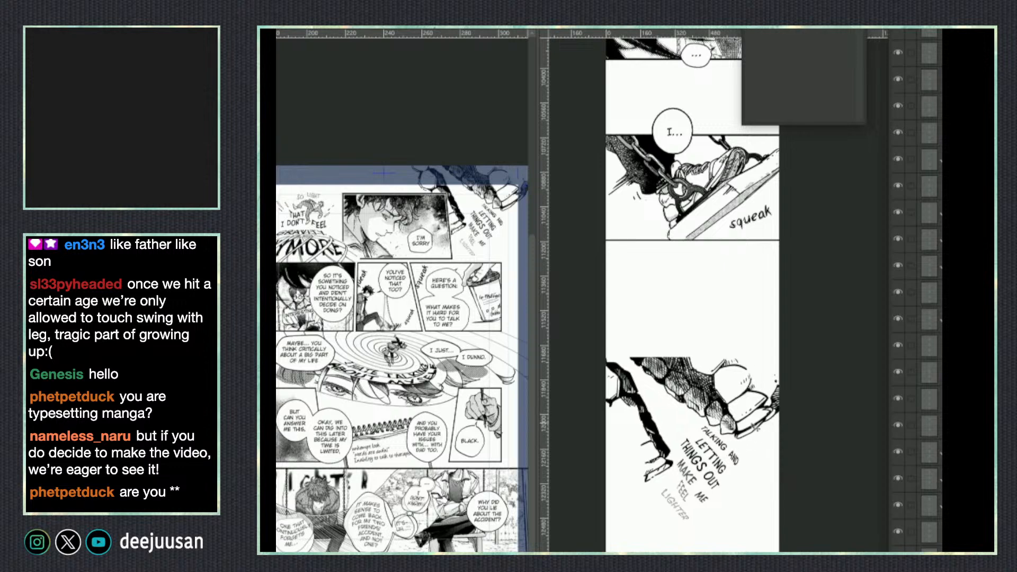
Square off the frame of the "I'm sorry" panel in the source spread and merge the panel into a single layer.
key(q)
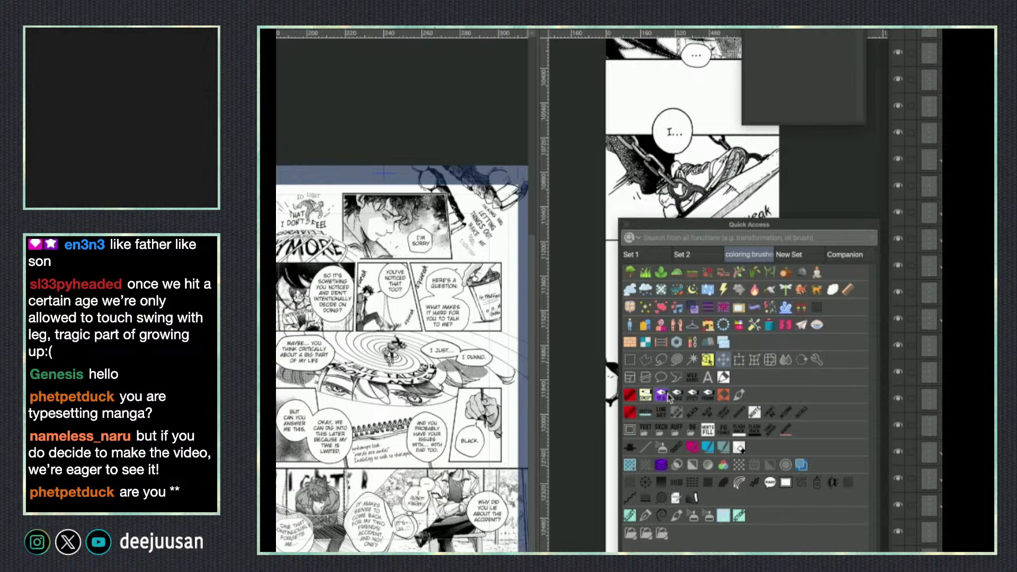
click(710, 362)
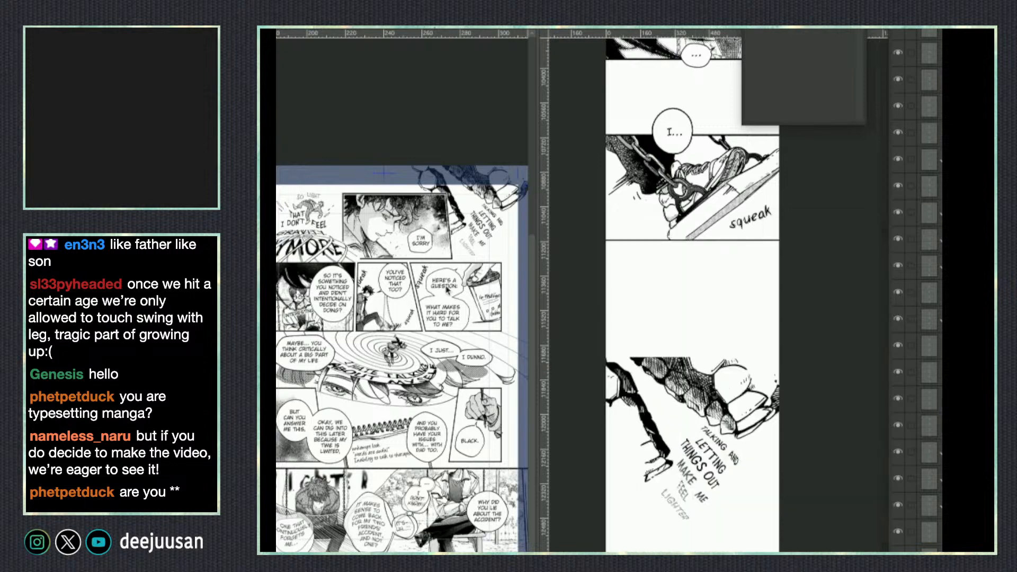
key(q)
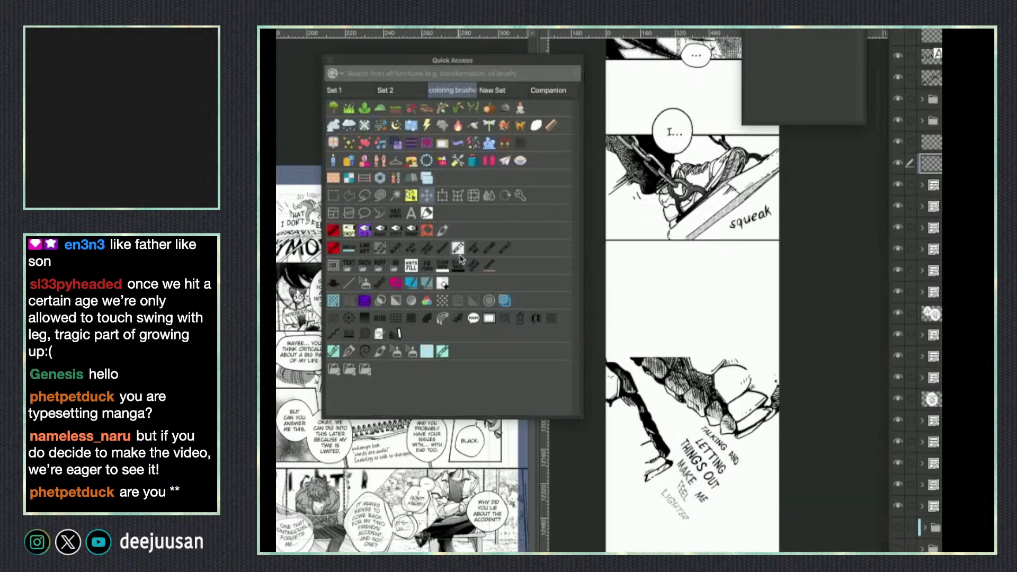
click(412, 197)
click(449, 257)
drag(450, 260, 451, 344)
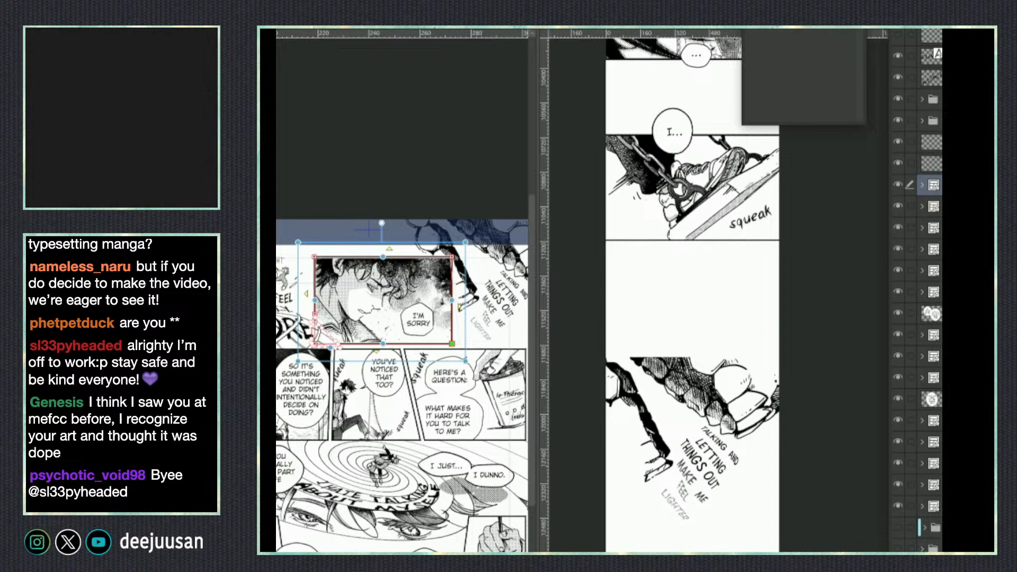
key(Return)
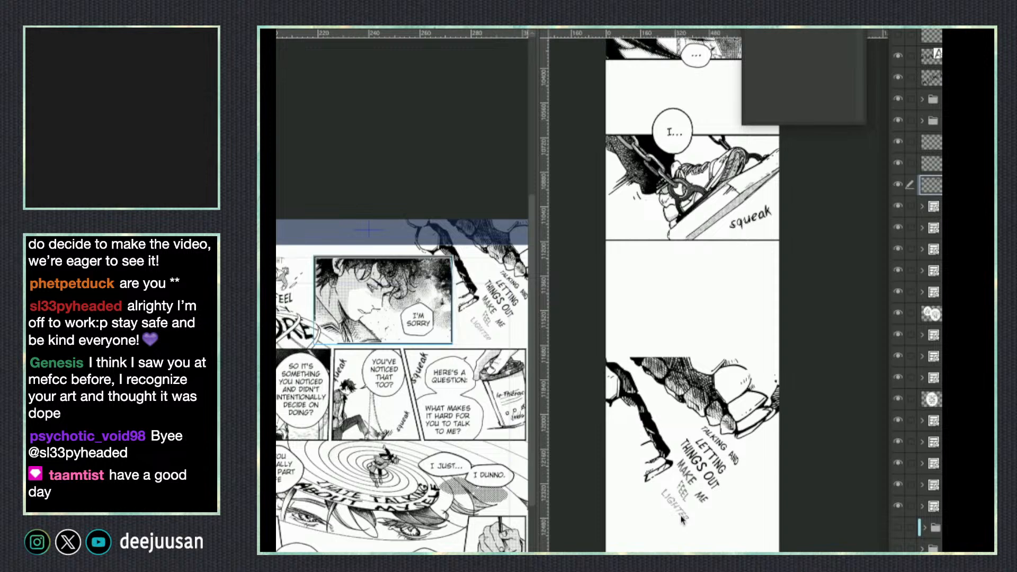
Paste the merged "I'm sorry" panel into the strip and move it below the rocky artwork's lettering.
key(ctrl+v)
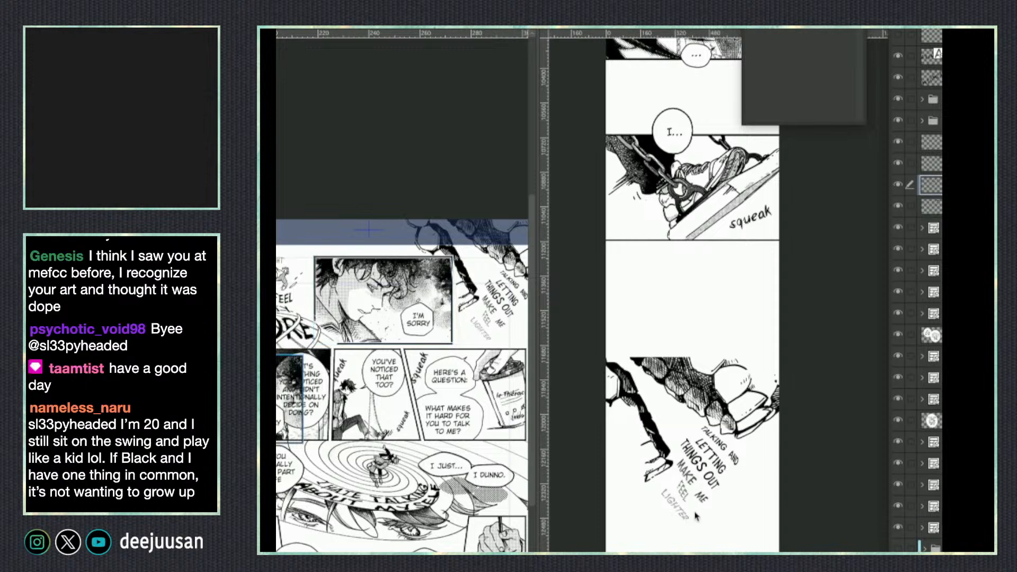
key(ctrl+z)
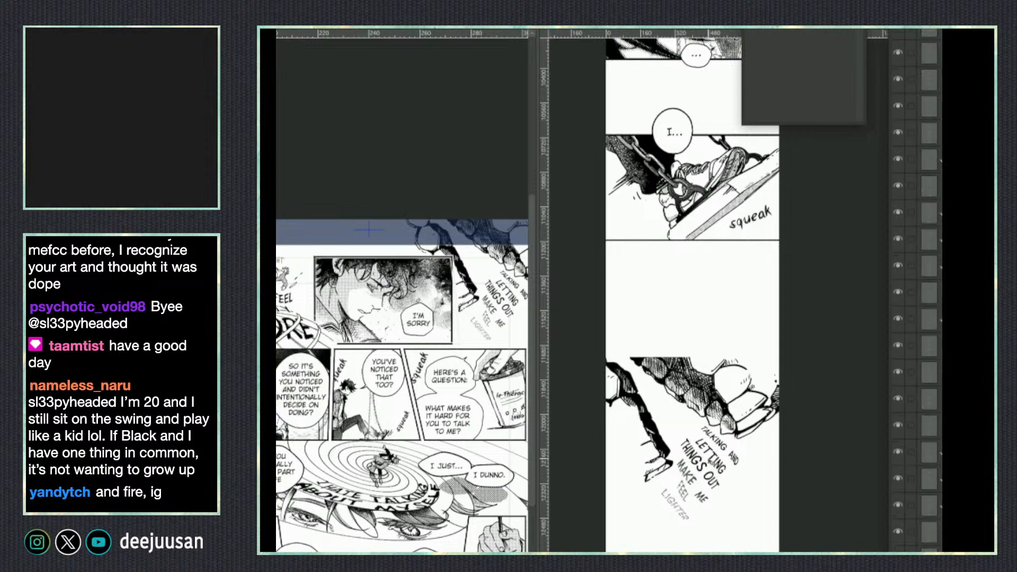
key(ctrl+v)
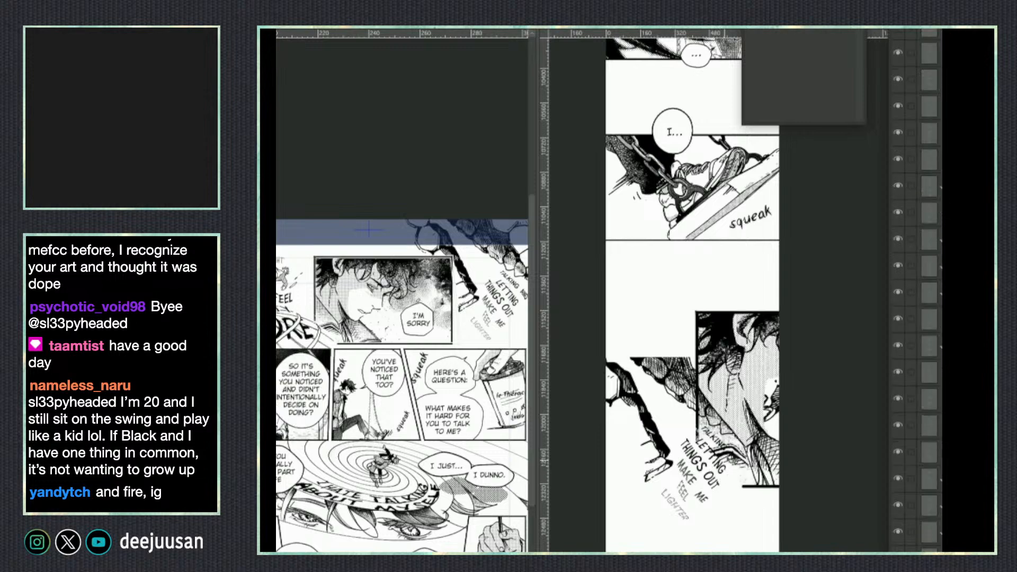
drag(727, 466, 631, 551)
scroll(691, 297, down, 4)
Resize the "I'm sorry" panel to span the strip's width and complete its lower border line across the strip.
key(q)
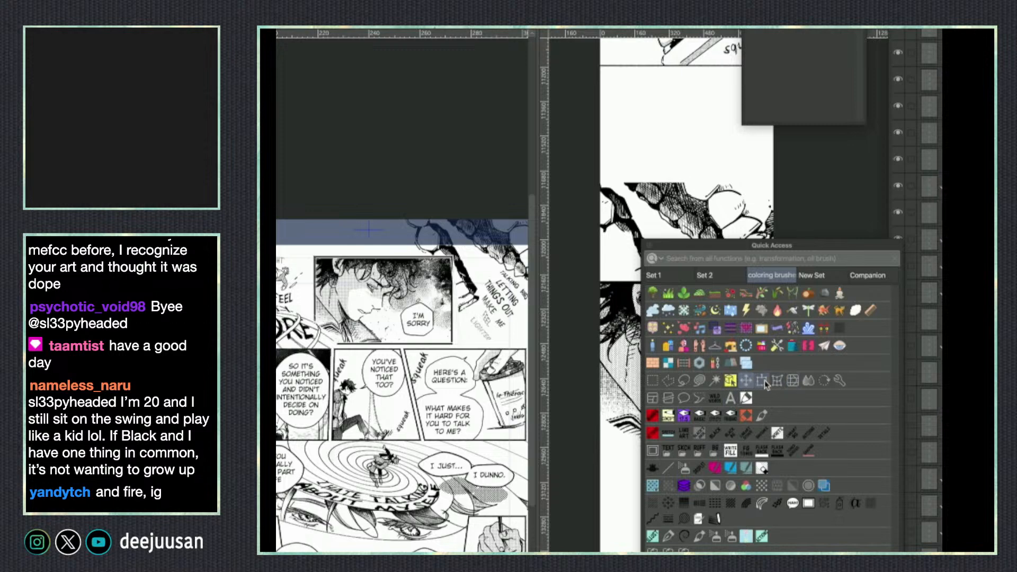
click(762, 382)
drag(732, 304, 700, 398)
mouse_move(772, 466)
mouse_down()
mouse_move(761, 469)
mouse_move(768, 477)
mouse_up()
drag(793, 511, 785, 506)
drag(700, 499, 700, 495)
drag(586, 505, 591, 502)
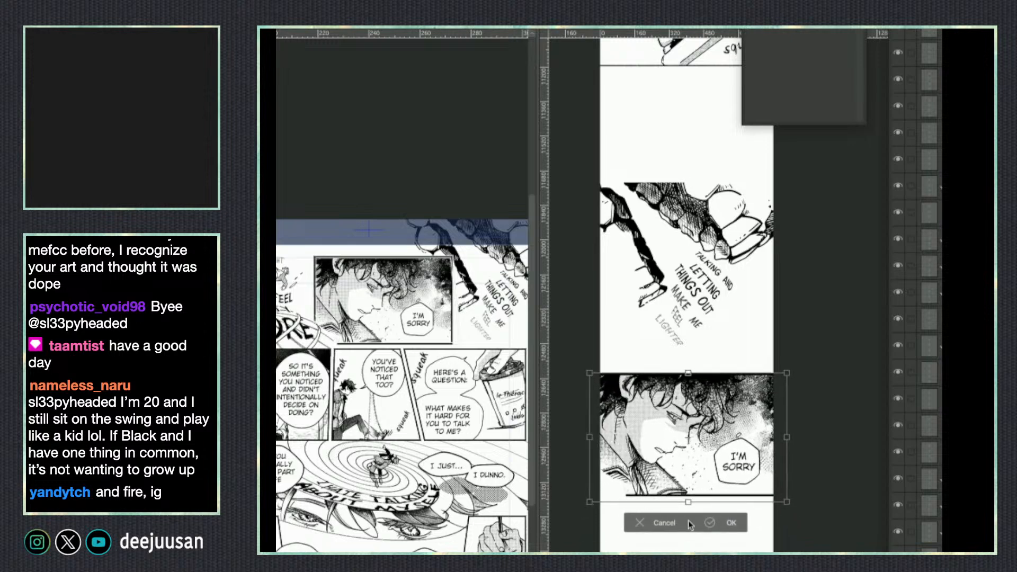
click(711, 524)
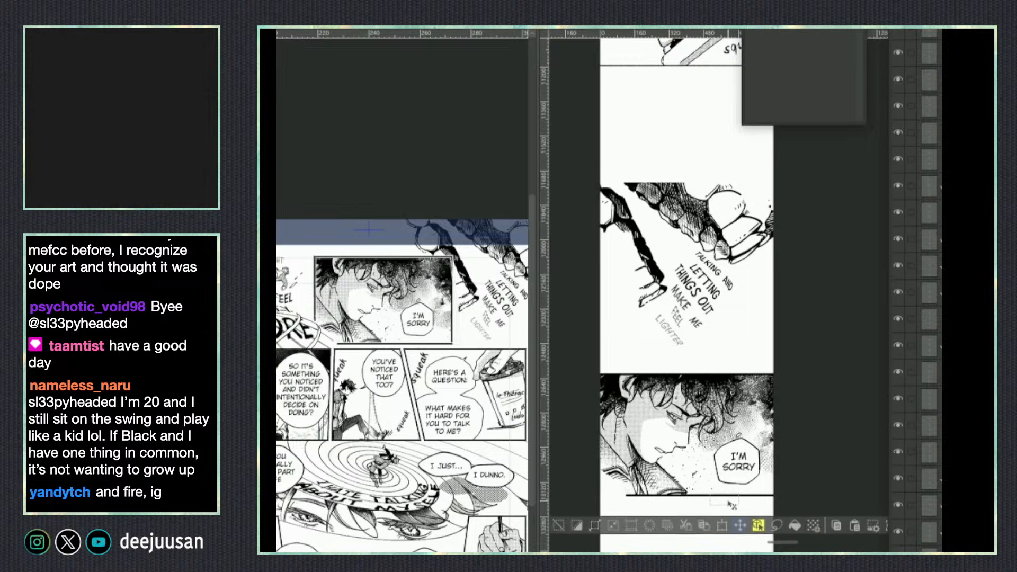
key(ctrl+d)
key(ctrl+d)
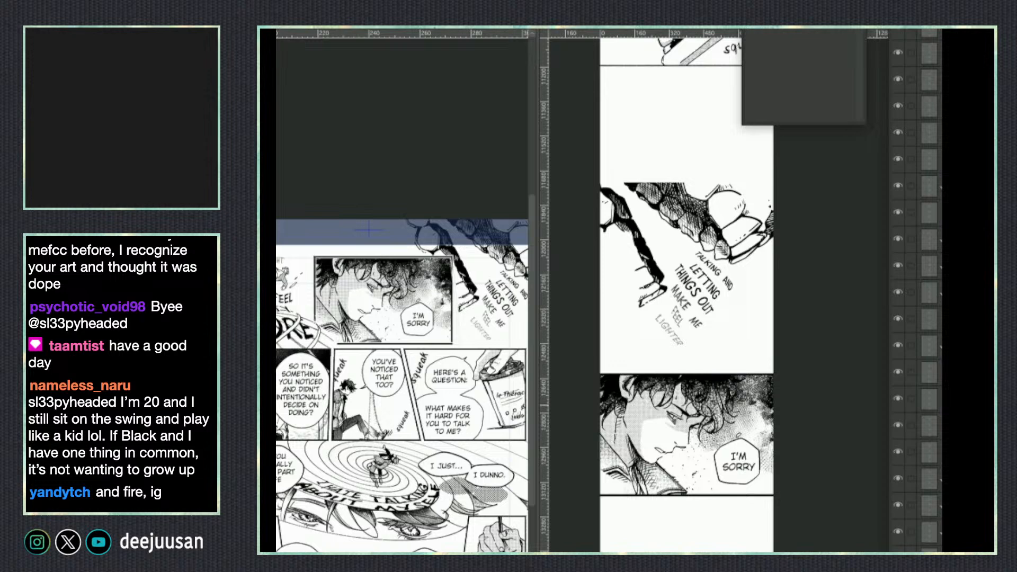
Paste the "So light that I don't feel gravity anymore" artwork into the strip and move it below the "I'm sorry" panel.
drag(667, 570, 673, 470)
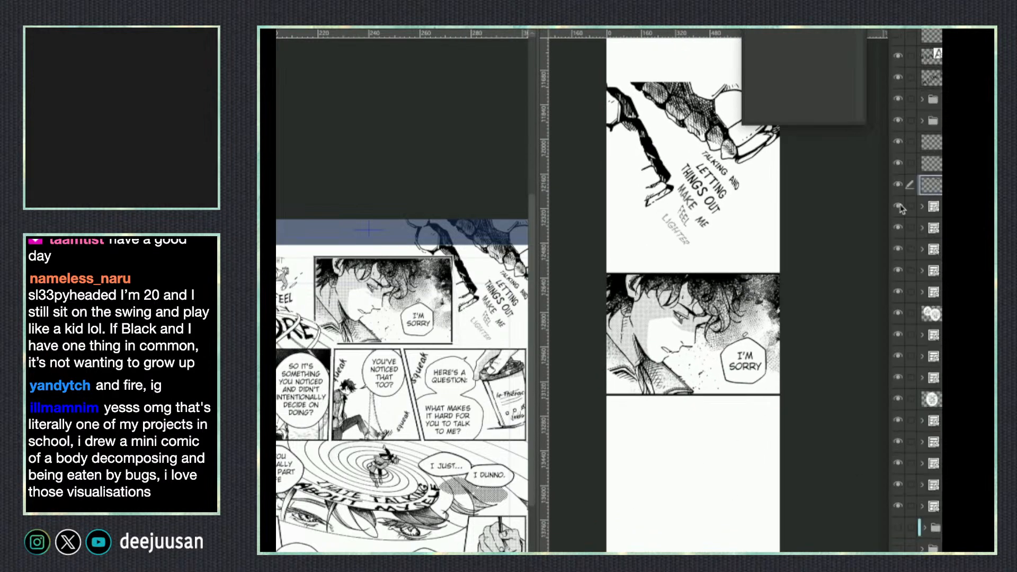
click(905, 207)
key(ctrl+shift+n)
key(ctrl+v)
drag(755, 478, 704, 552)
Scale down the gravity artwork and centre its falling figure in the strip below the "I'm sorry" panel.
key(q)
click(622, 547)
drag(870, 478, 838, 460)
drag(686, 460, 676, 484)
key(Return)
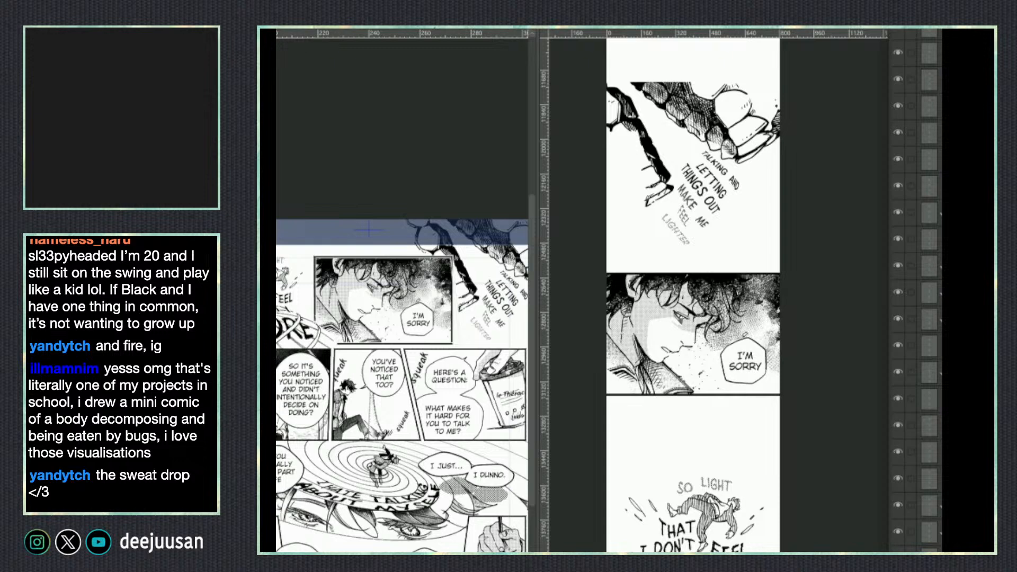
scroll(800, 470, down, 5)
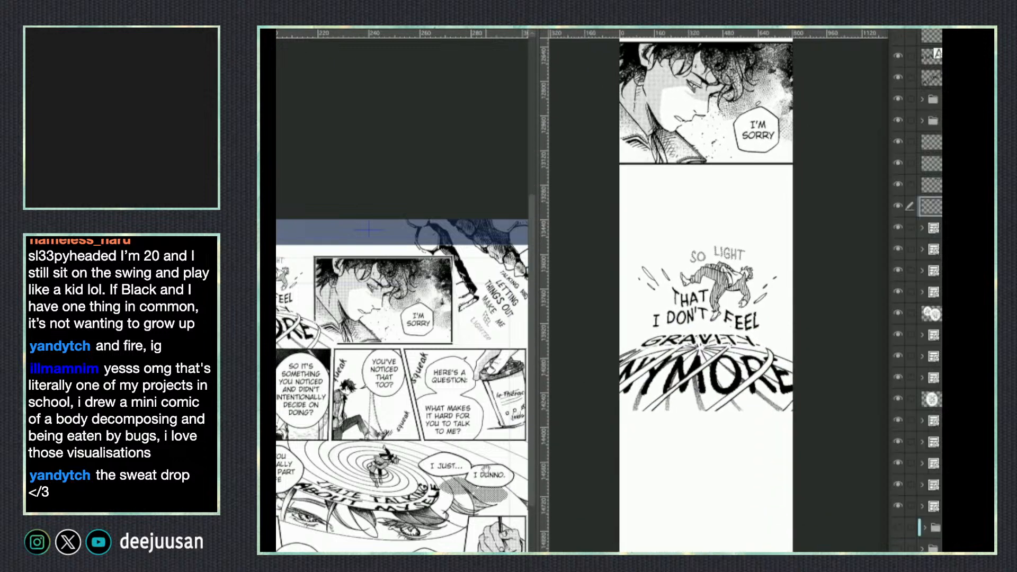
Move the "squeak" lettering between the two source panels into the coffee-cup panel, beside the "What makes it hard" balloon.
drag(481, 467, 429, 430)
click(373, 393)
click(366, 335)
drag(374, 333, 430, 388)
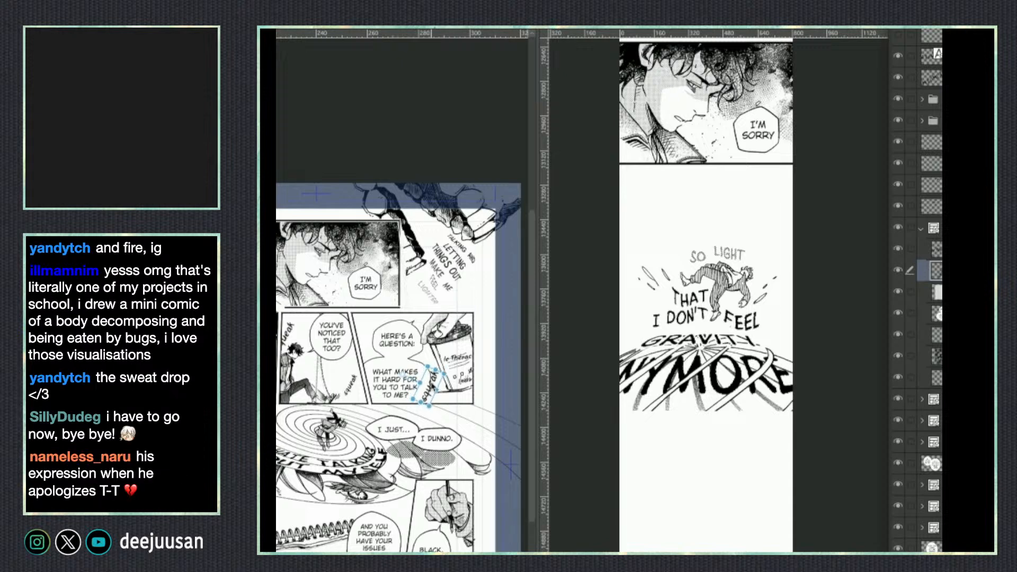
click(361, 343)
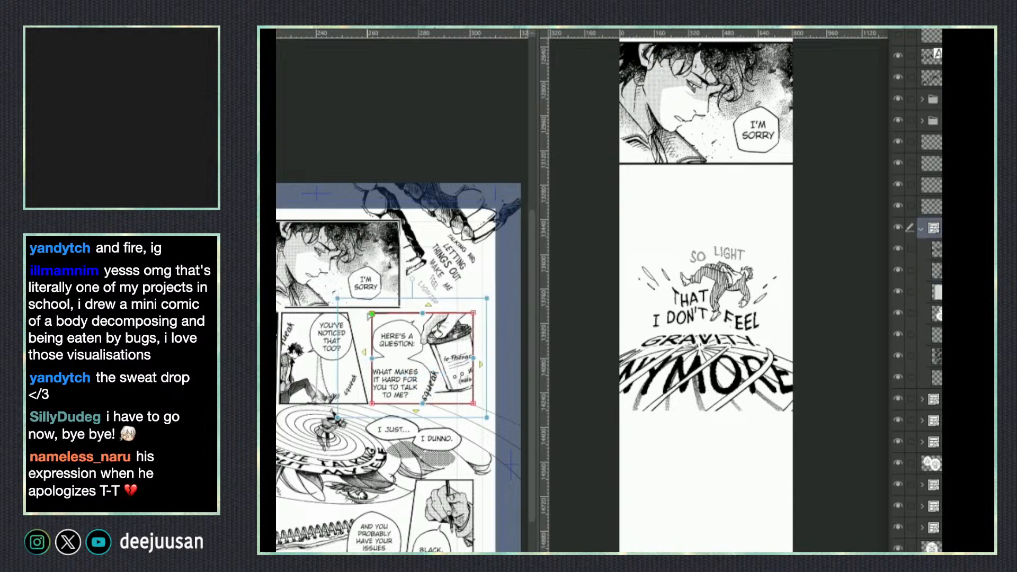
mouse_move(371, 313)
mouse_down()
mouse_move(352, 313)
mouse_move(366, 311)
mouse_up()
key(ctrl+z)
key(ctrl+z)
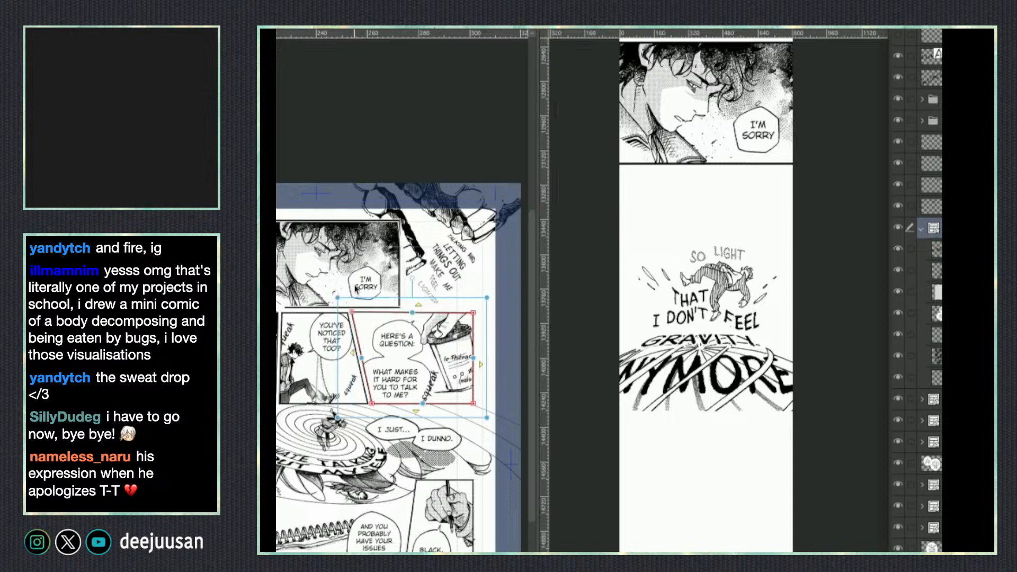
Reshape the coffee-cup panel's frame so its slanted left edge becomes vertical.
drag(369, 405, 352, 404)
key(ctrl+z)
key(ctrl+z)
key(space)
click(386, 343)
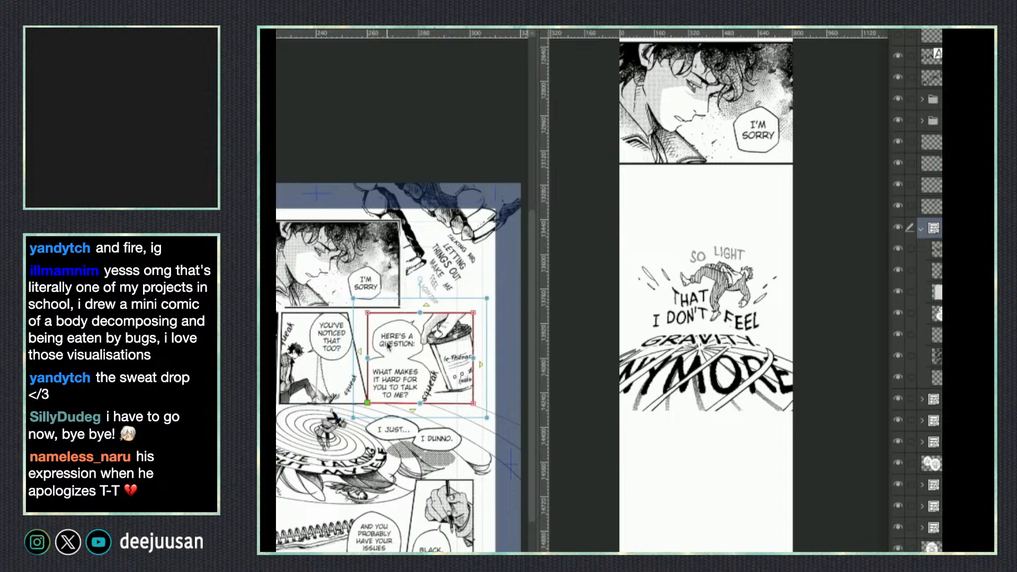
Collapse the coffee-cup panel's folder, nudge its frame's lower-left corner slightly outward, and return to the strip.
scroll(473, 359, up, 5)
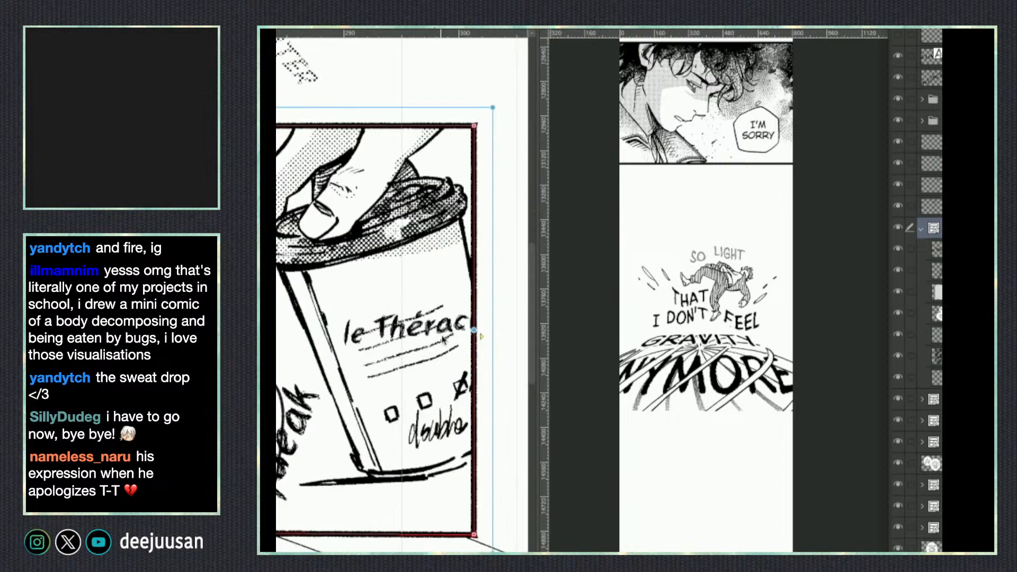
scroll(464, 355, down, 4)
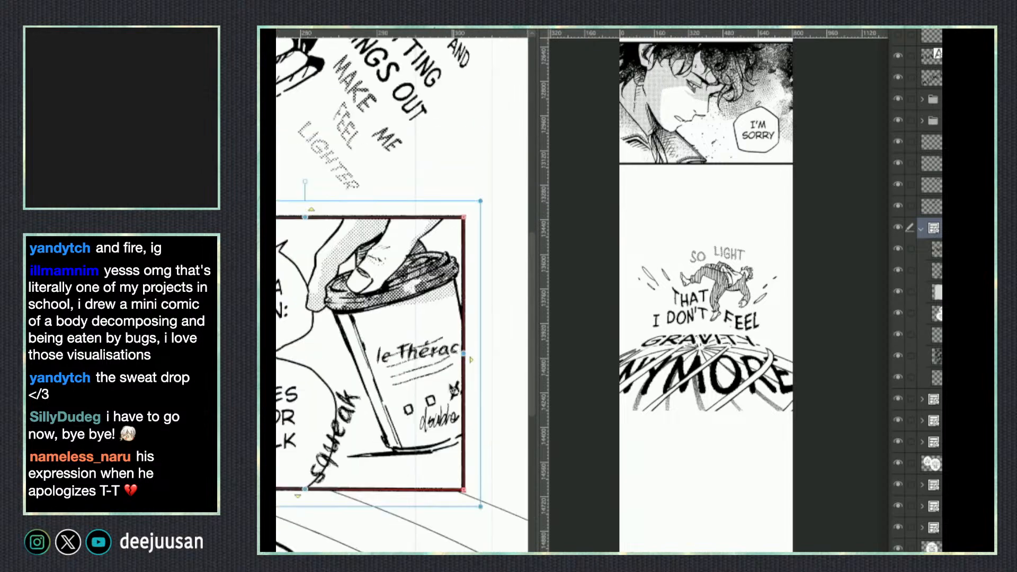
scroll(456, 378, down, 2)
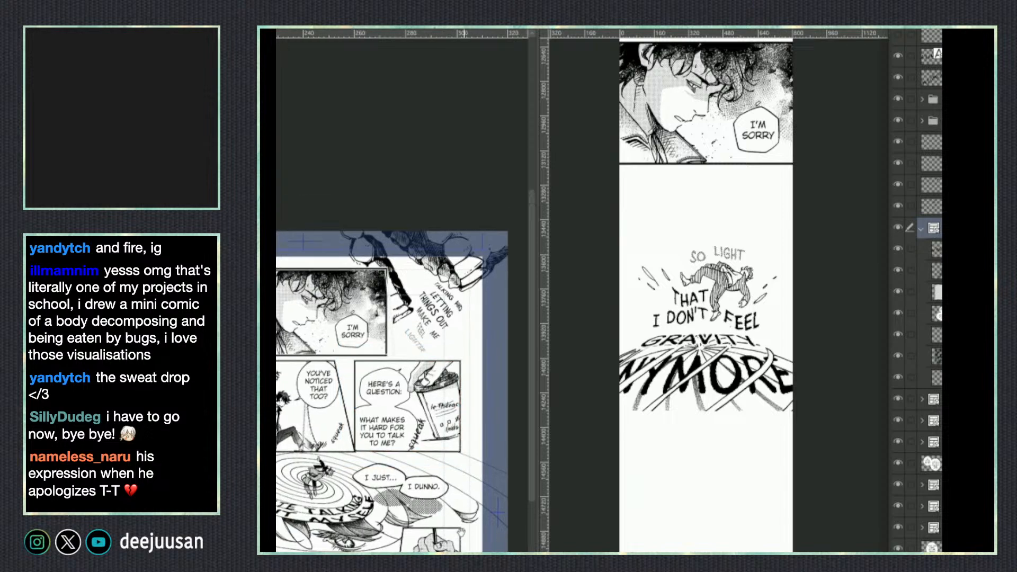
scroll(456, 377, up, 4)
scroll(464, 437, down, 1)
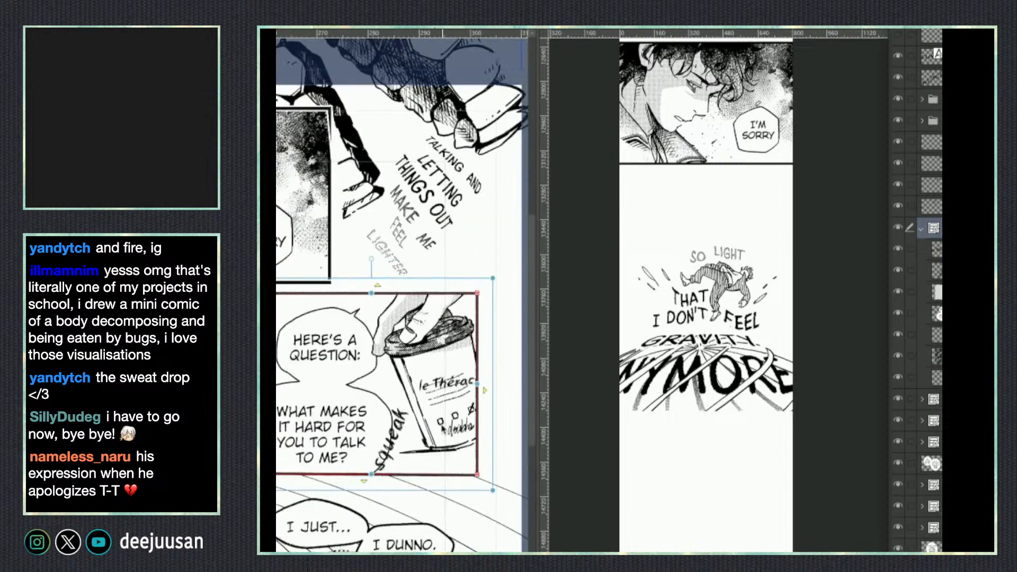
drag(519, 412, 528, 397)
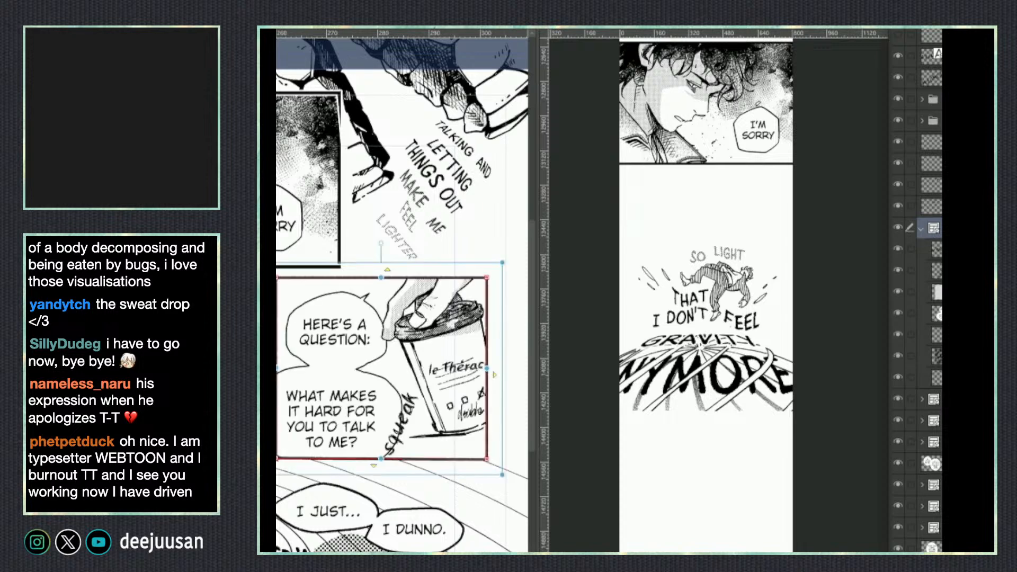
click(921, 229)
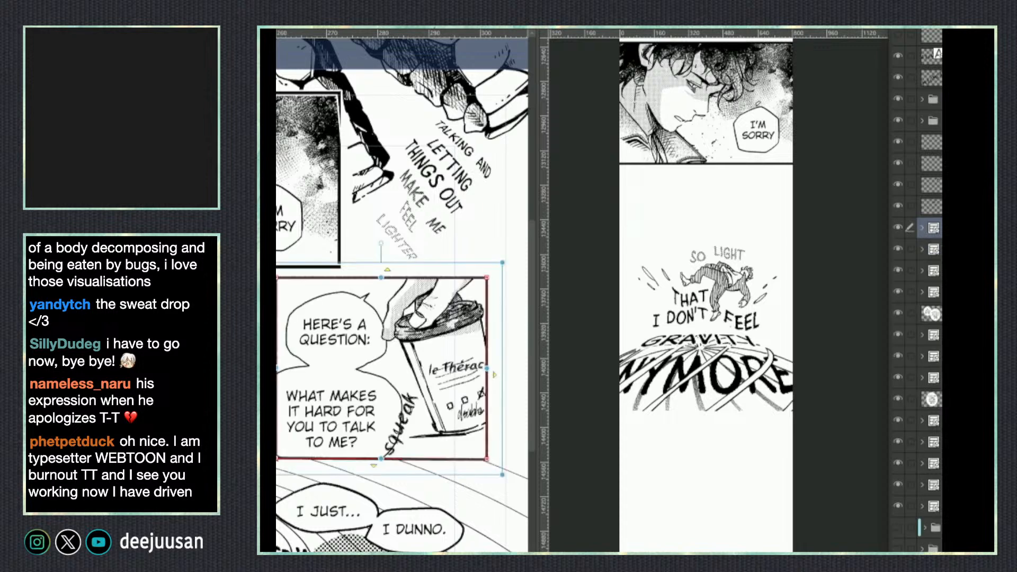
drag(277, 459, 274, 458)
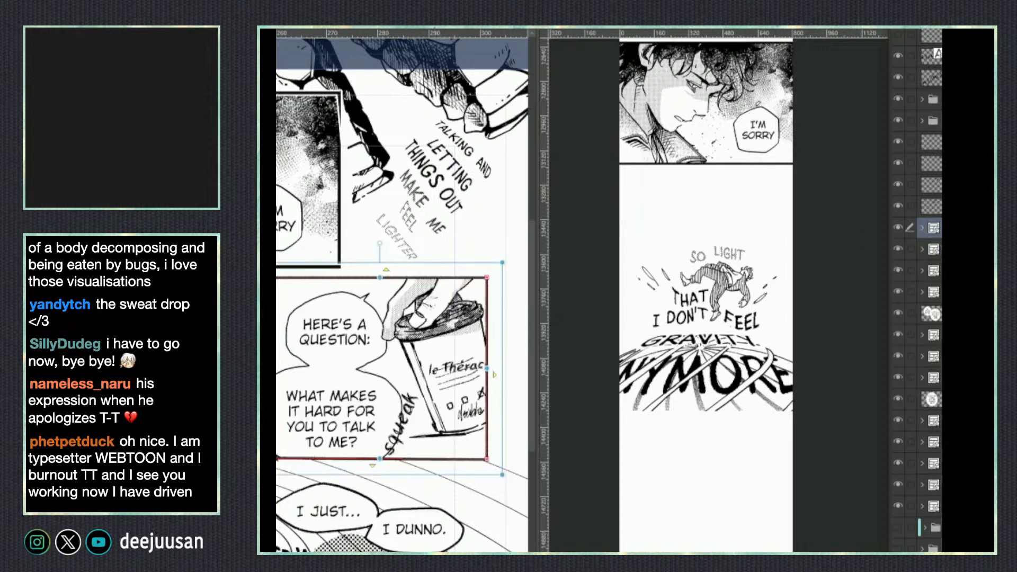
drag(454, 482, 491, 481)
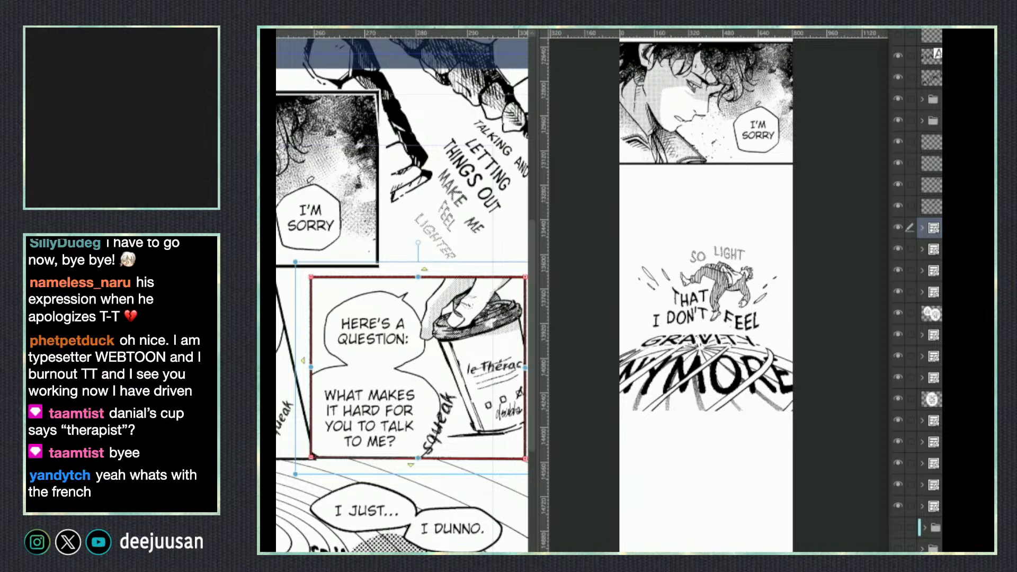
click(811, 291)
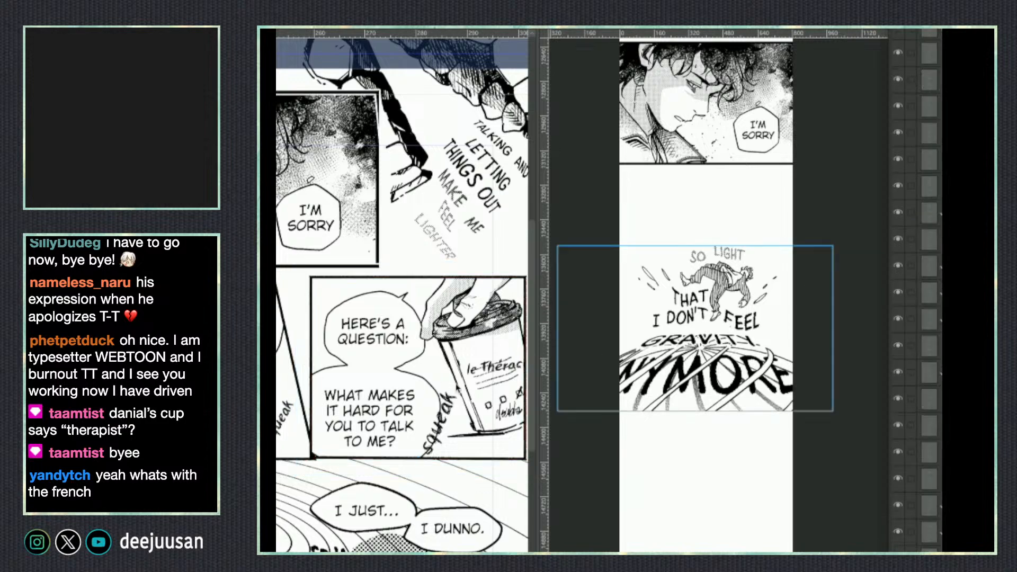
Select the "HERE'S A QUESTION" cup panel's frame on the comic page and merge it into a single layer for copying.
click(461, 388)
scroll(463, 386, down, 1)
drag(478, 427, 482, 416)
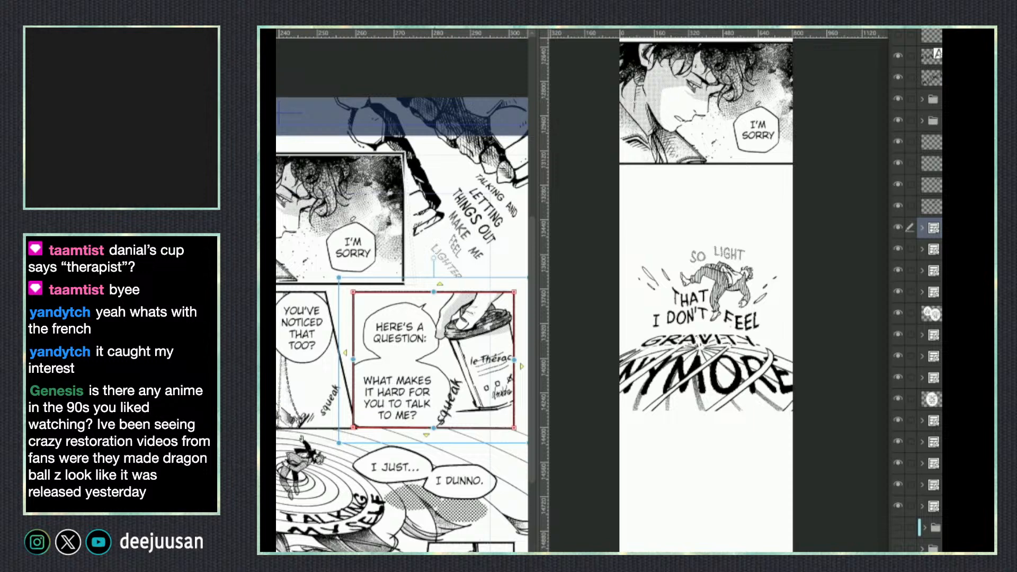
key(ctrl+Tab)
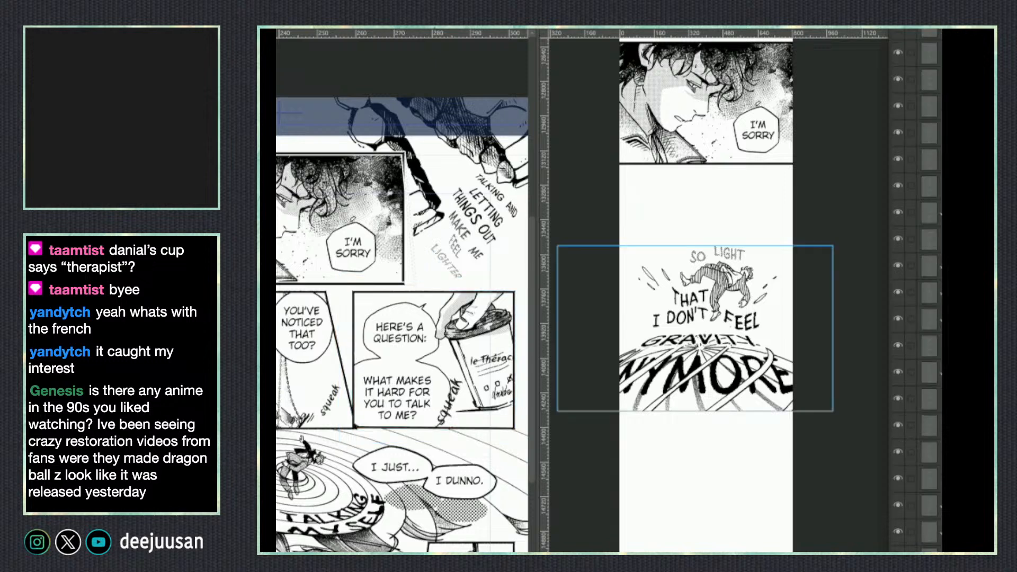
drag(752, 450, 774, 533)
key(ctrl+z)
key(ctrl+z)
click(493, 238)
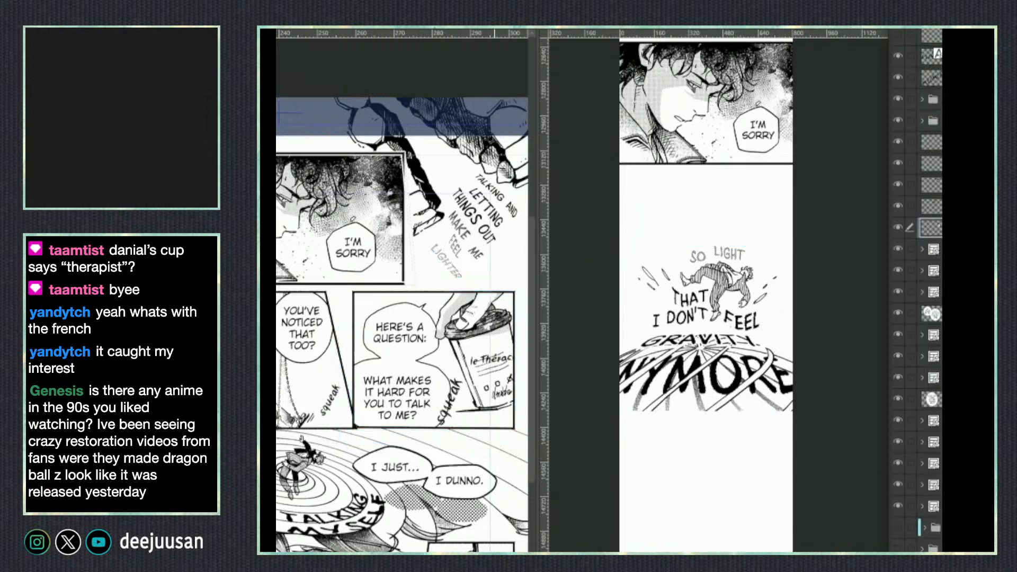
Paste the cup panel into the vertical strip below the "ANYMORE" artwork and scale it to nearly the strip's width.
click(732, 469)
key(ctrl+y)
key(ctrl+y)
key(ctrl+t)
drag(724, 426, 724, 466)
drag(776, 551, 757, 534)
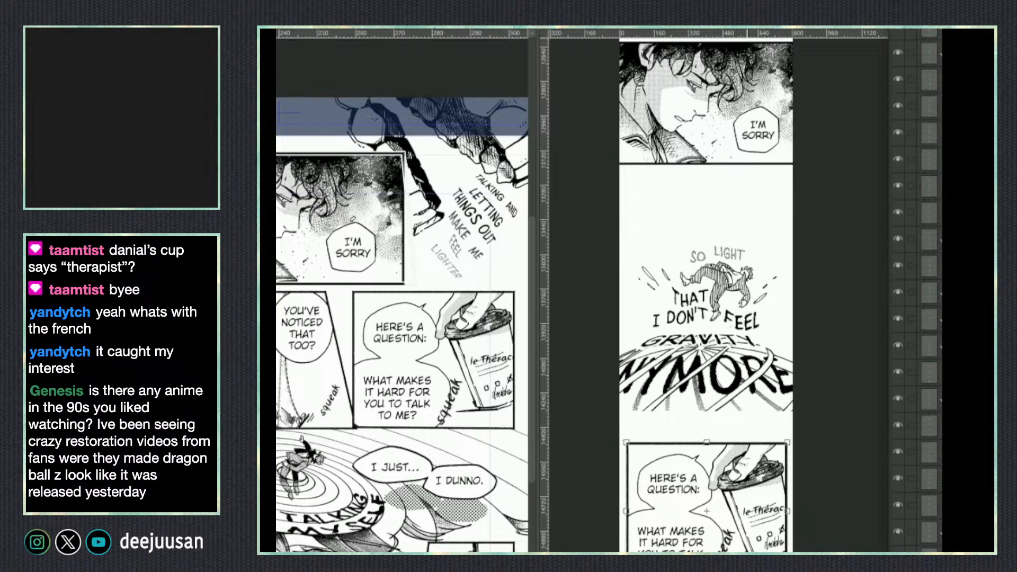
key(Return)
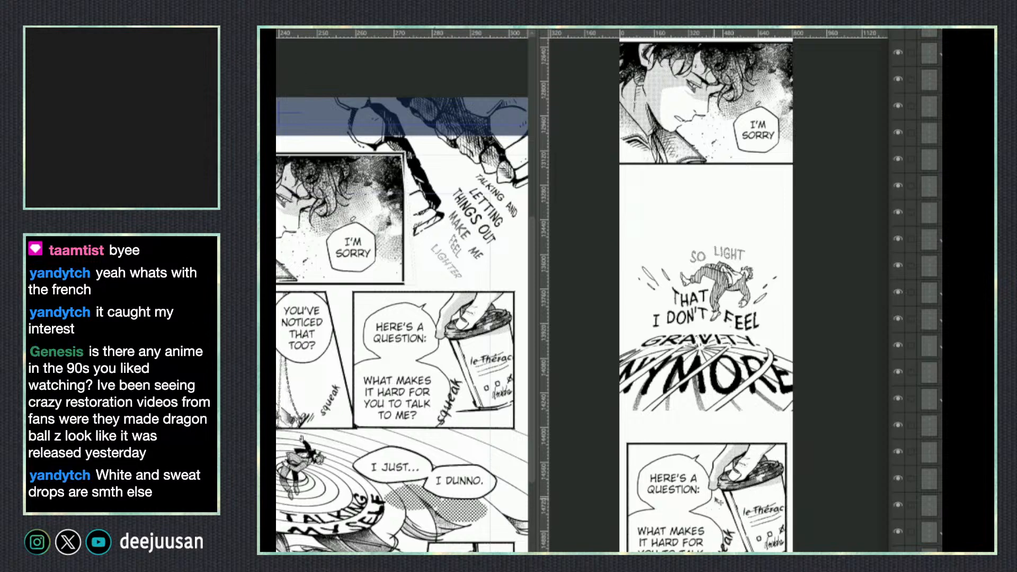
Remove the "squeak" lettering beside the cup in the strip's "HERE'S A QUESTION" panel.
scroll(812, 445, down, 3)
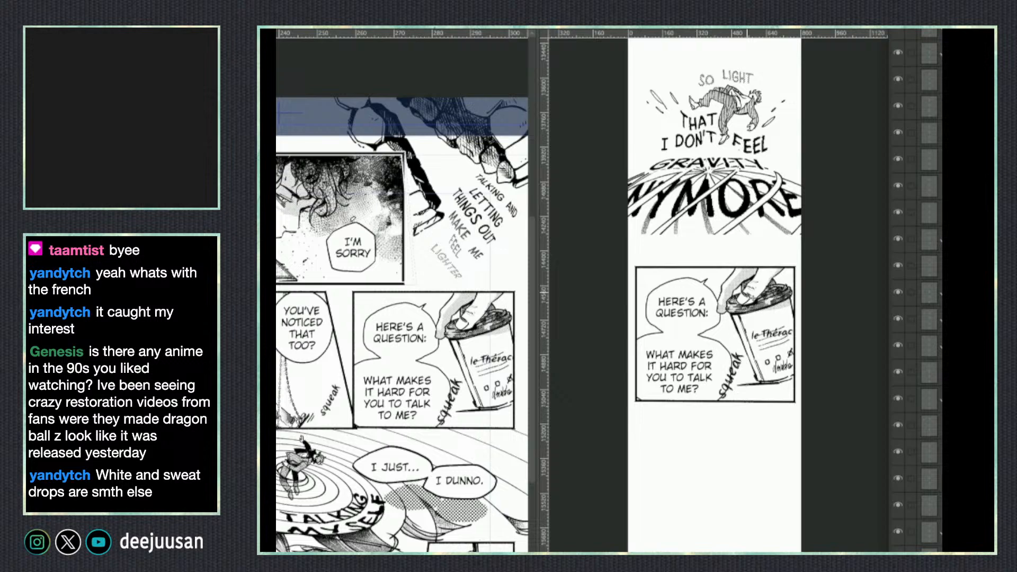
scroll(753, 297, up, 1)
drag(674, 390, 738, 352)
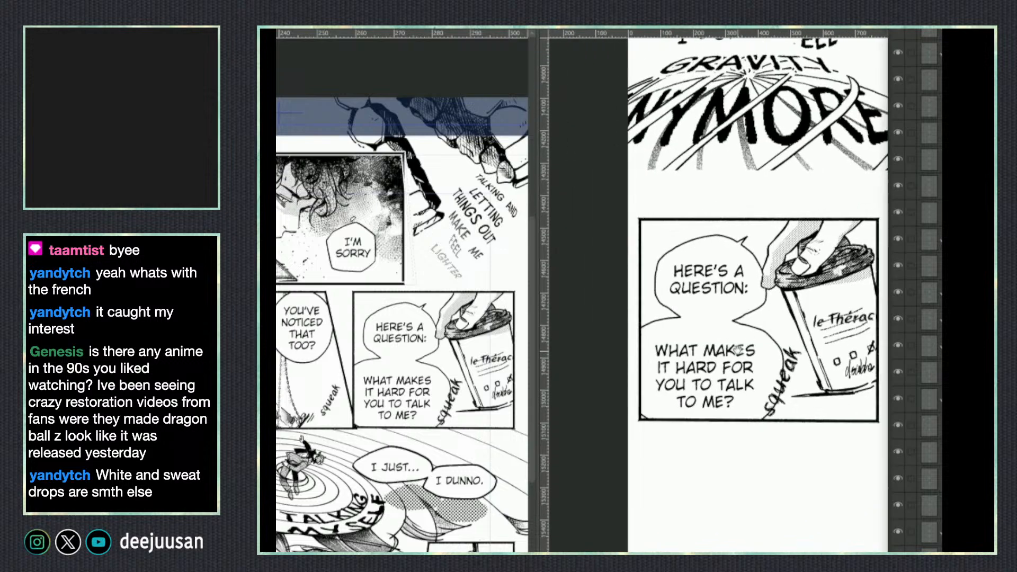
mouse_move(797, 375)
mouse_down()
mouse_move(794, 357)
mouse_move(783, 398)
mouse_move(789, 386)
mouse_move(774, 383)
mouse_move(779, 374)
mouse_move(762, 411)
mouse_move(788, 370)
mouse_move(770, 412)
mouse_up()
key(q)
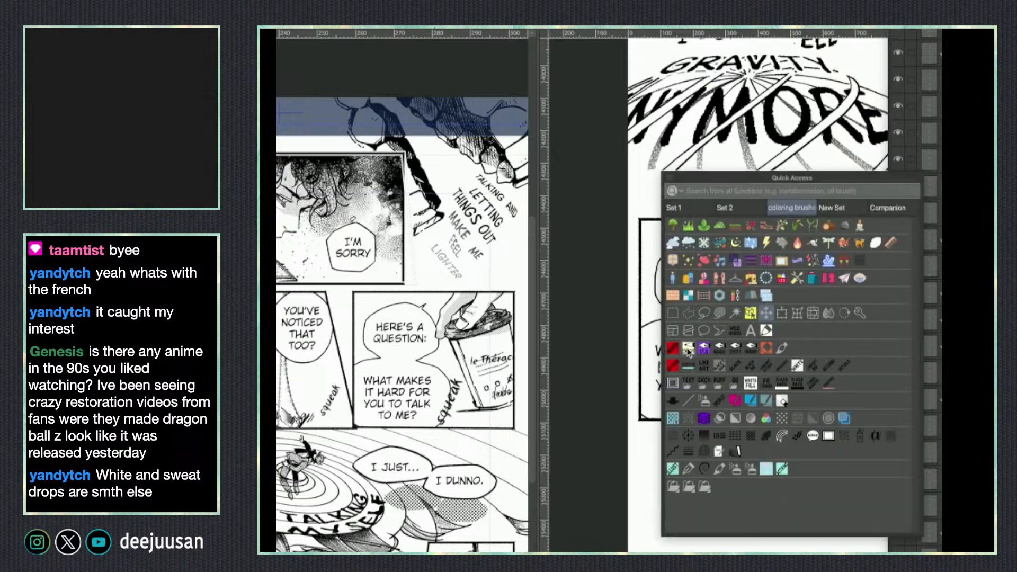
click(719, 350)
key(q)
click(657, 347)
drag(783, 371, 776, 400)
key(ctrl+z)
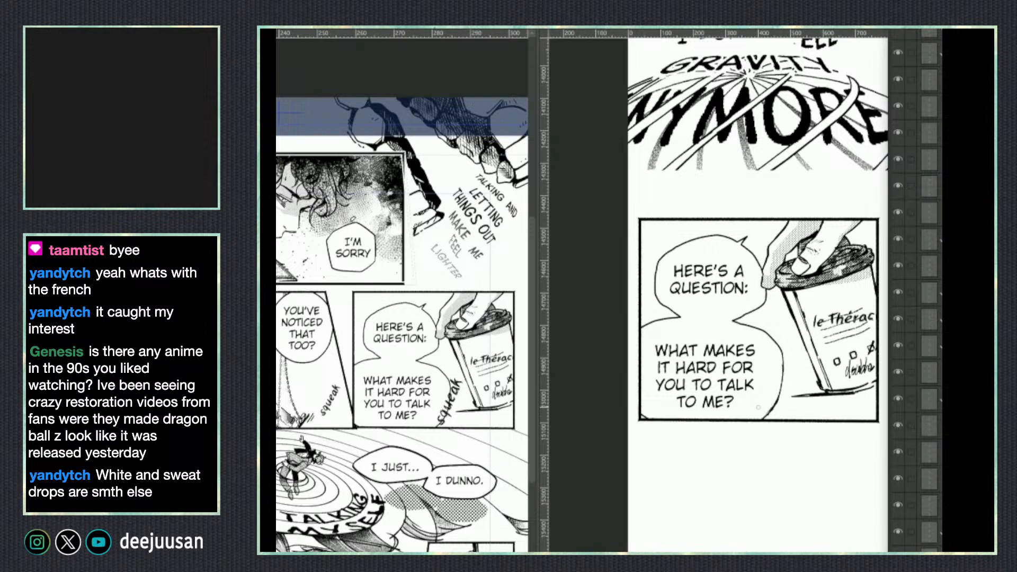
scroll(761, 409, down, 2)
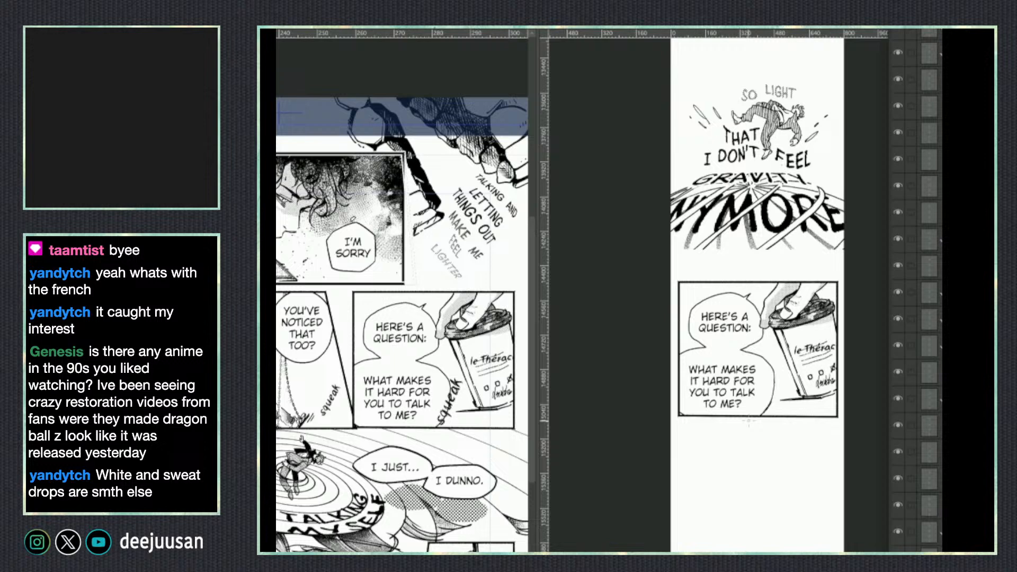
Undo the merge, frame reshaping and "squeak" lettering changes of the cup panel on the comic page.
click(487, 422)
key(ctrl+z)
key(ctrl+z)
key(ctrl+z)
key(ctrl+z)
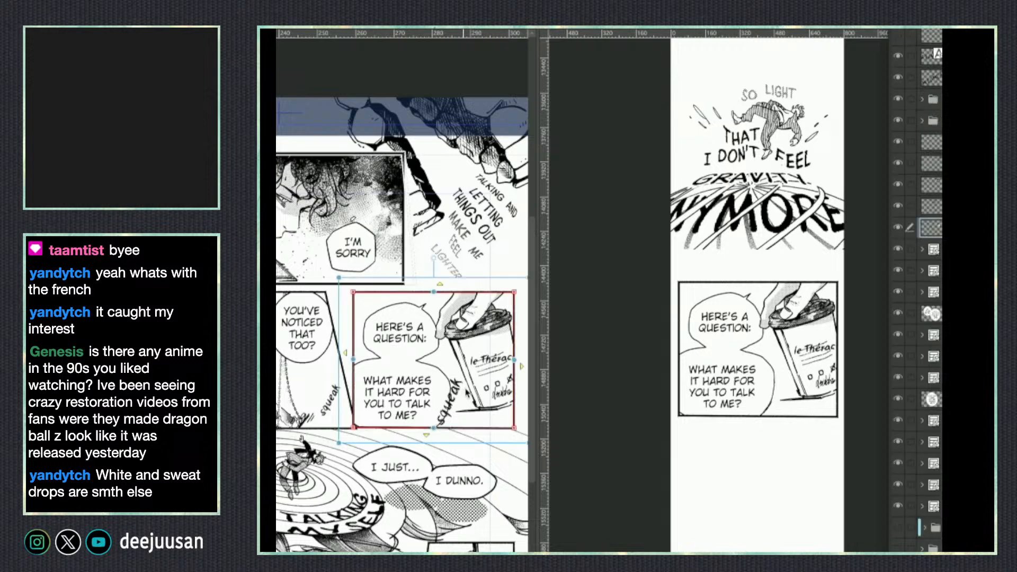
key(ctrl+z)
key(ctrl+z)
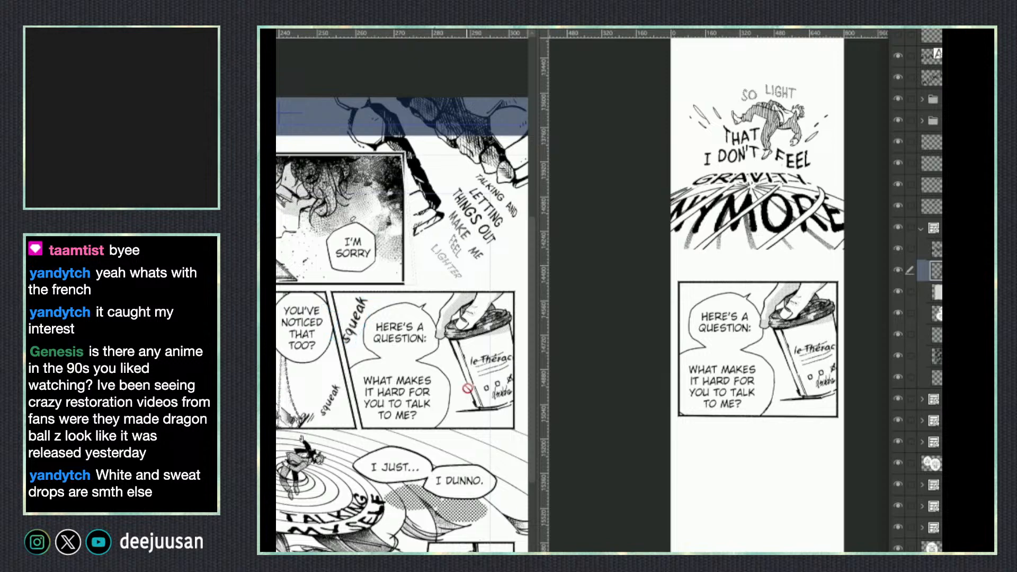
click(934, 270)
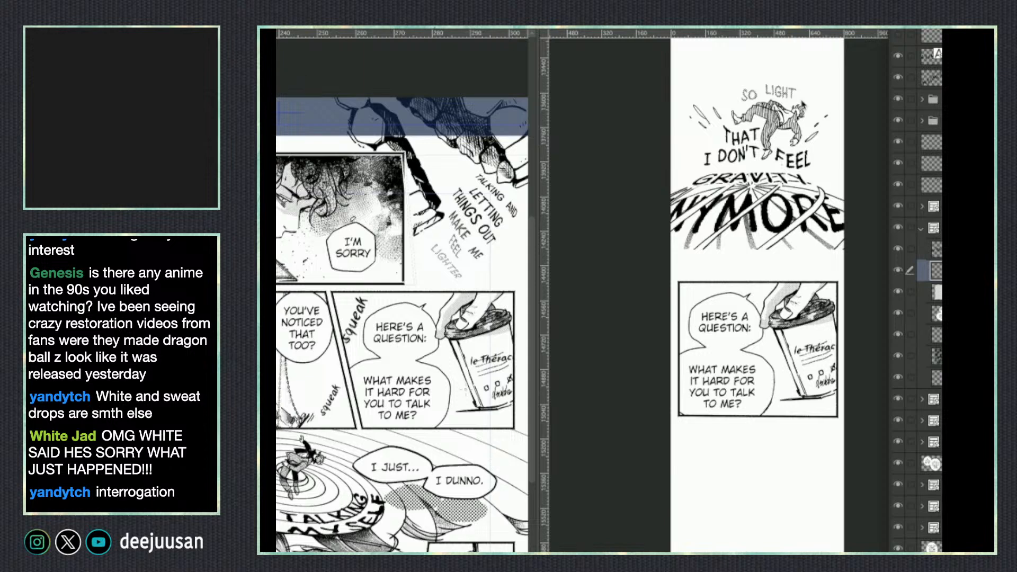
drag(788, 324, 771, 267)
click(471, 381)
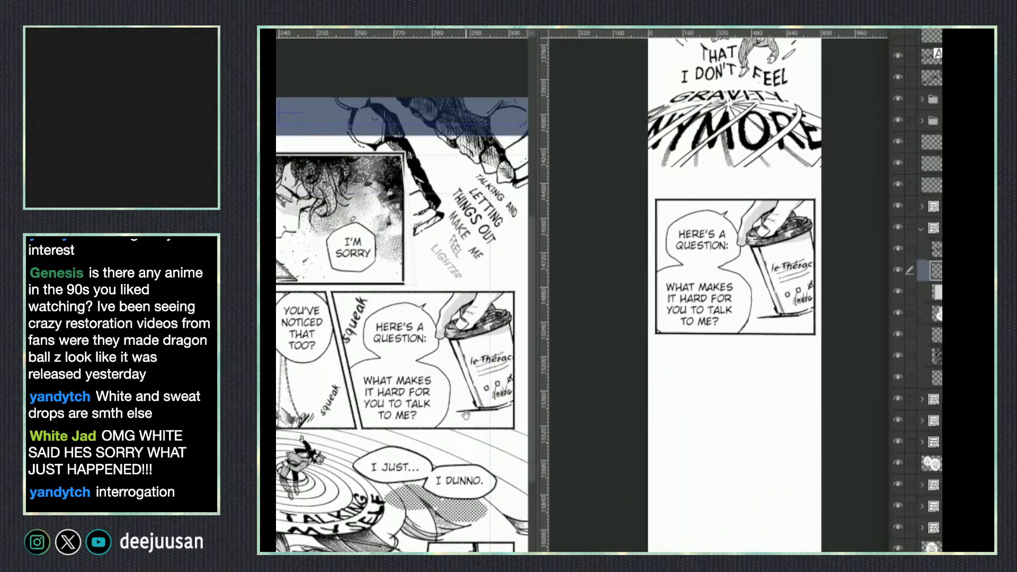
drag(465, 415, 488, 370)
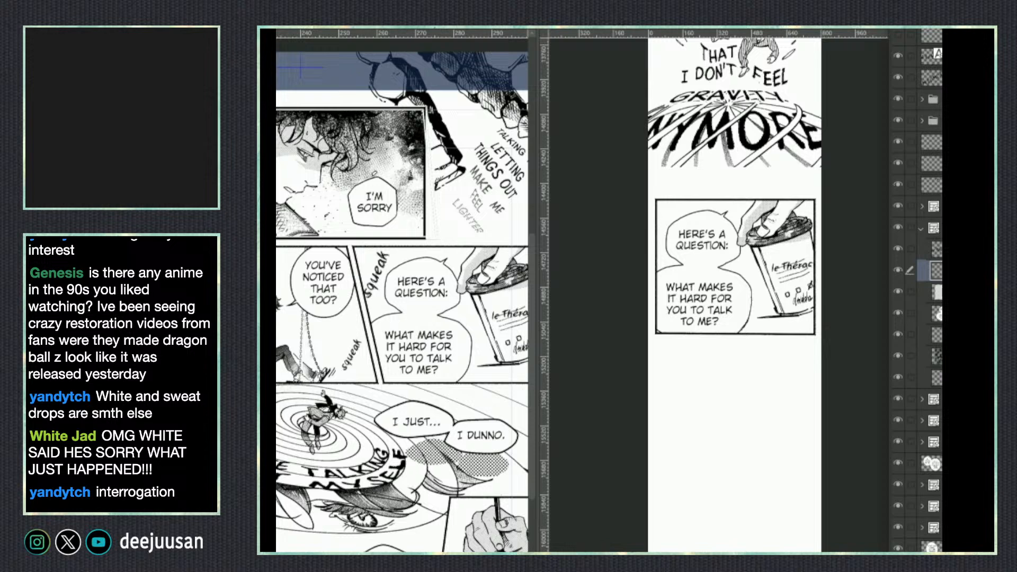
click(502, 291)
click(749, 267)
key(ctrl+v)
drag(824, 422, 740, 570)
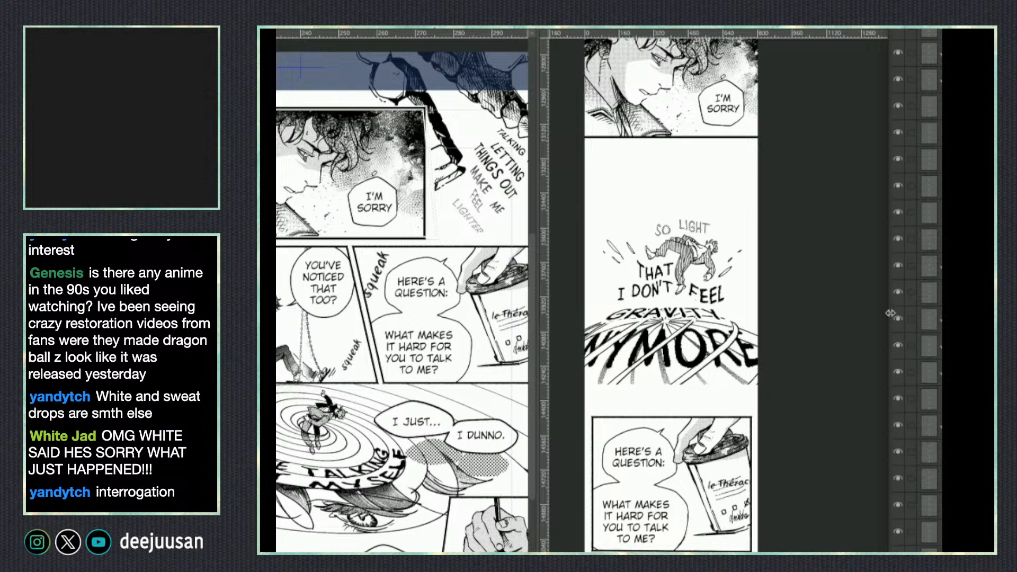
drag(808, 436, 811, 378)
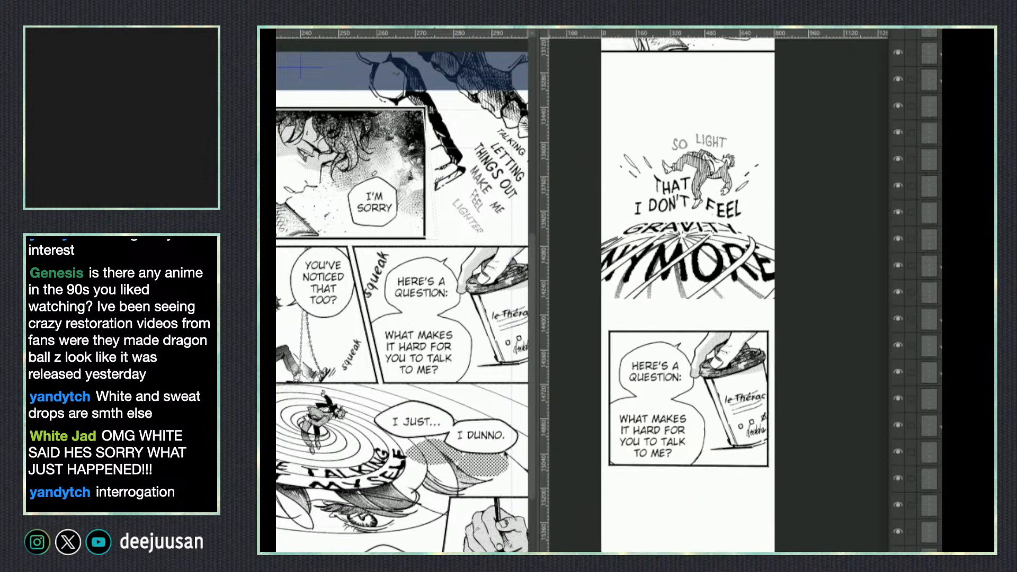
Straighten the slanted right side of the "YOU'VE NOTICED THAT TOO?" frame on the comic page and merge that panel into one layer.
drag(480, 473, 495, 426)
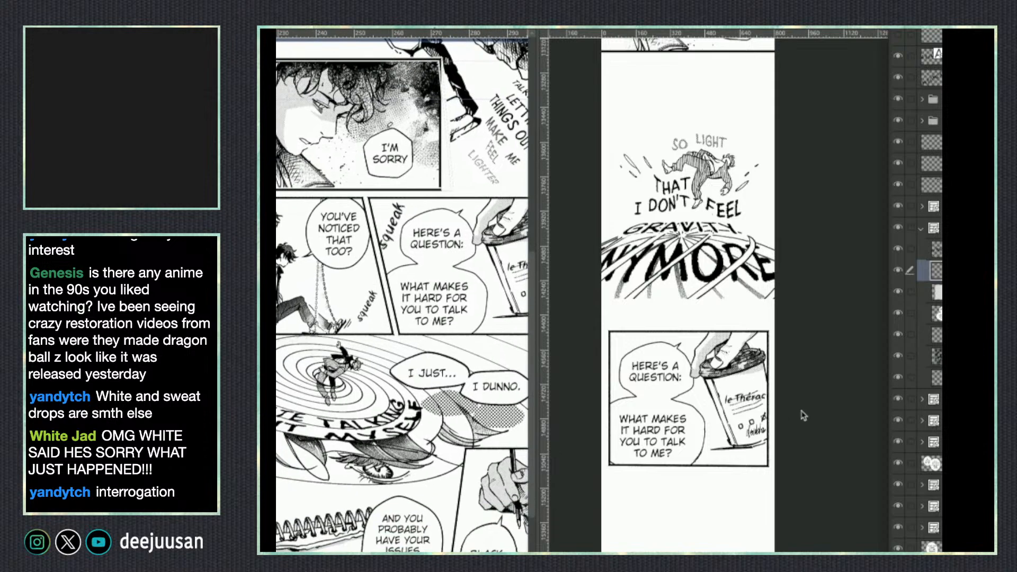
click(402, 253)
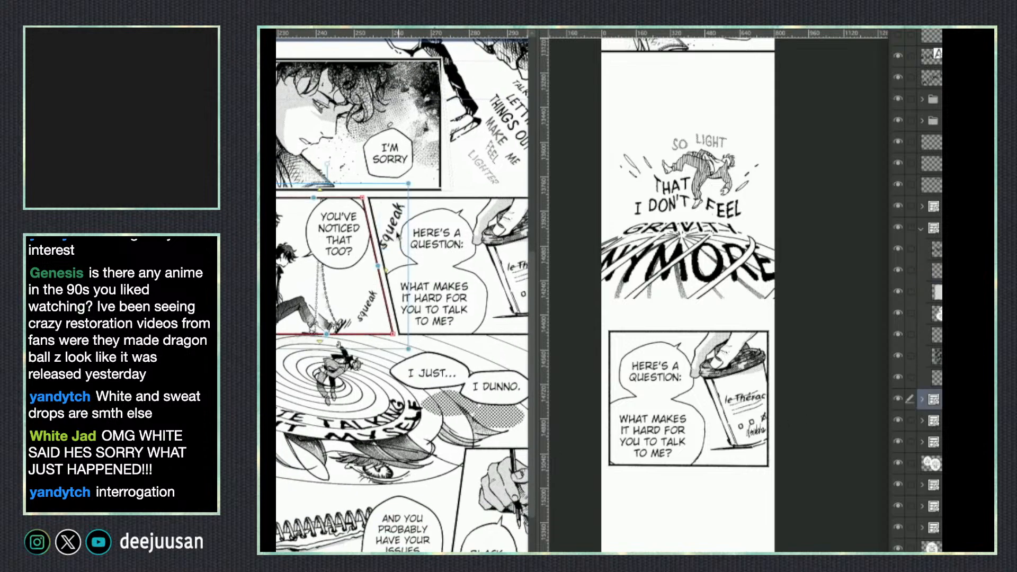
drag(363, 198, 392, 197)
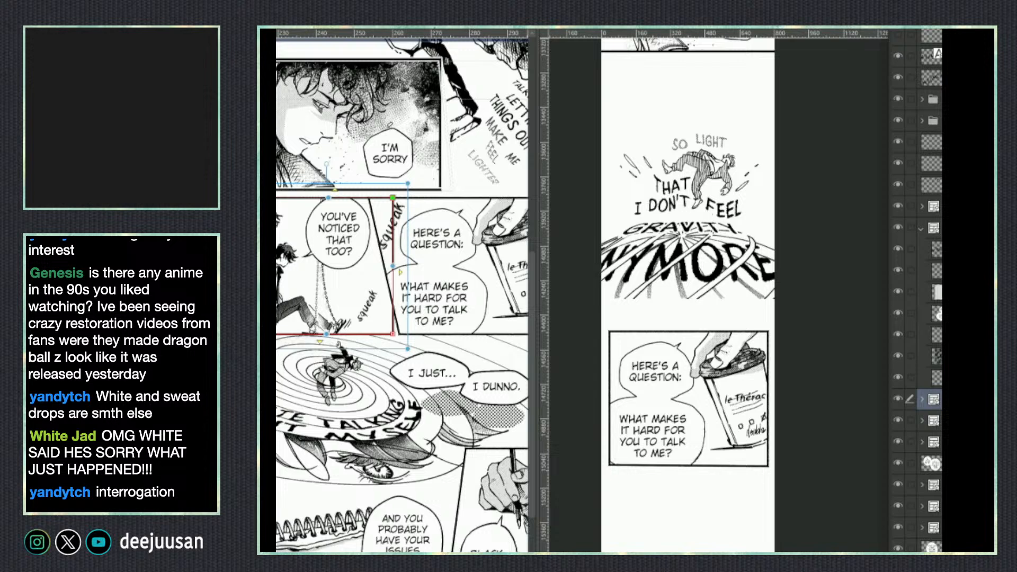
key(shift+alt+e)
Place a copy of the "YOU'VE NOTICED THAT TOO?" panel below the cup panel in the strip, scaled to match its width.
scroll(710, 519, down, 3)
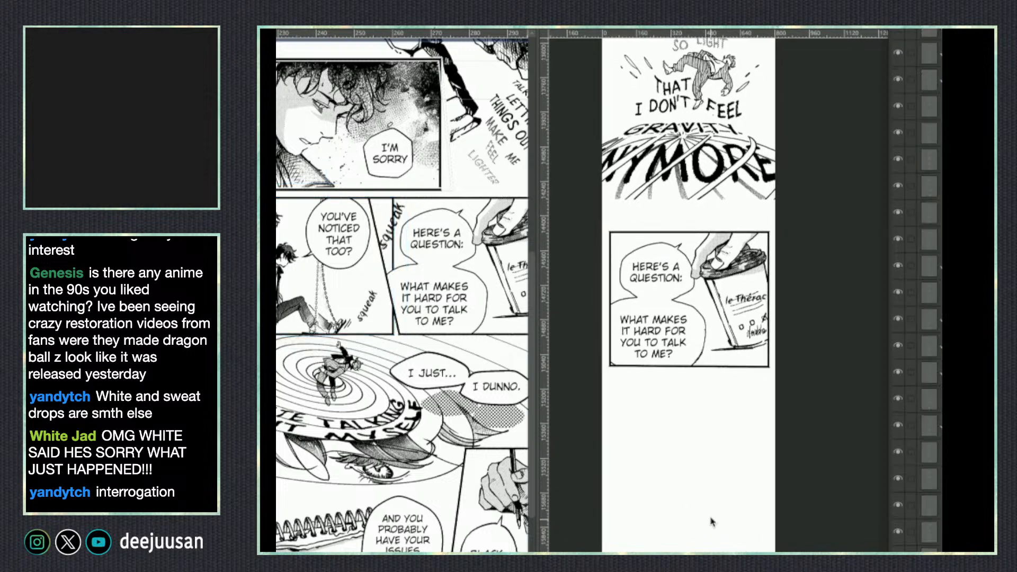
key(ctrl+t)
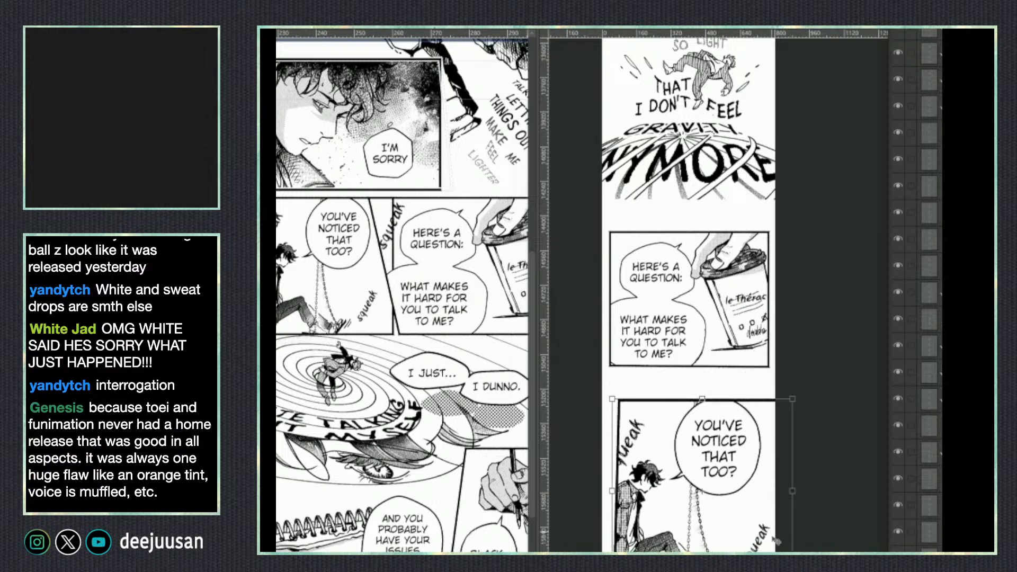
drag(710, 520, 689, 504)
drag(760, 503, 750, 504)
drag(588, 570, 606, 552)
key(Return)
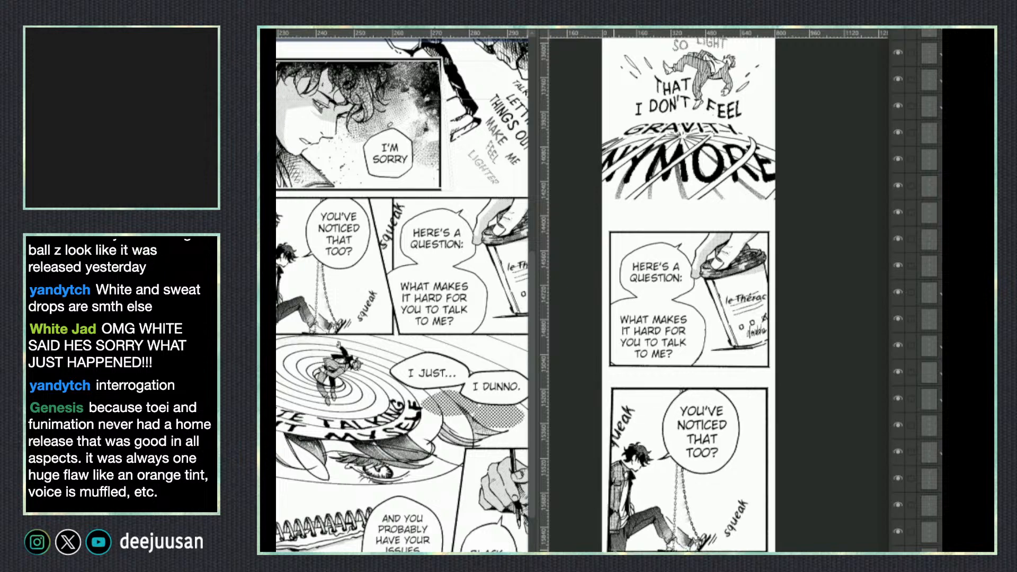
drag(609, 553, 613, 553)
key(Delete)
key(ctrl+d)
drag(612, 551, 614, 389)
key(ctrl+z)
key(ctrl+z)
key(ctrl+z)
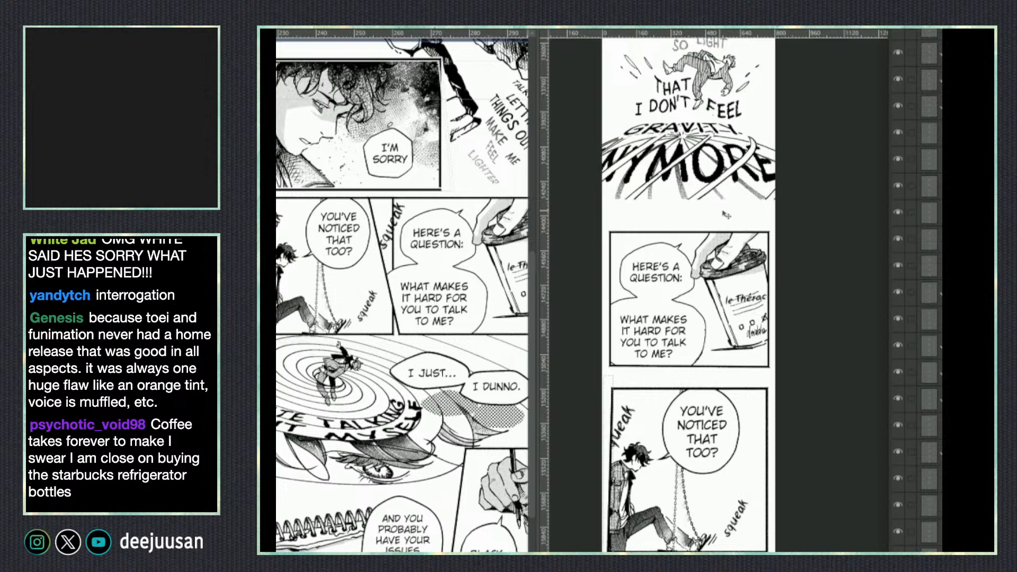
Trim the uneven left edge of the "YOU'VE NOTICED THAT TOO?" panel in the strip.
scroll(743, 292, down, 3)
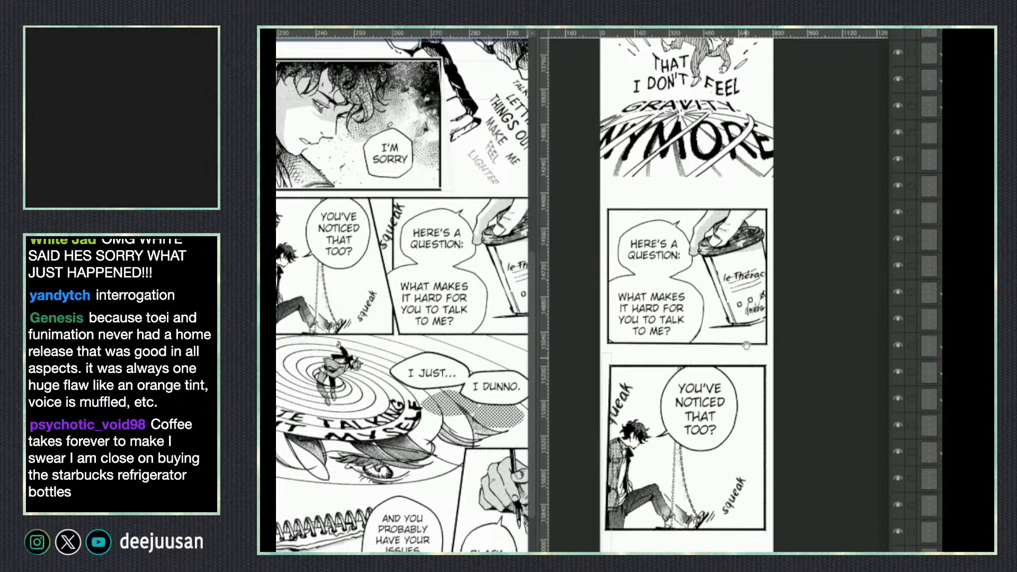
click(589, 538)
scroll(597, 540, down, 2)
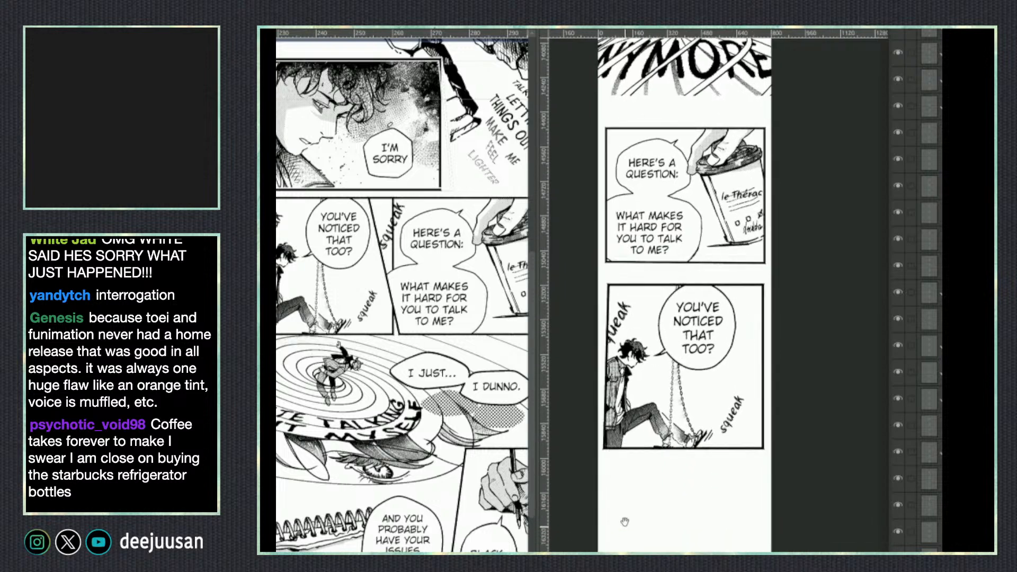
drag(599, 297, 598, 302)
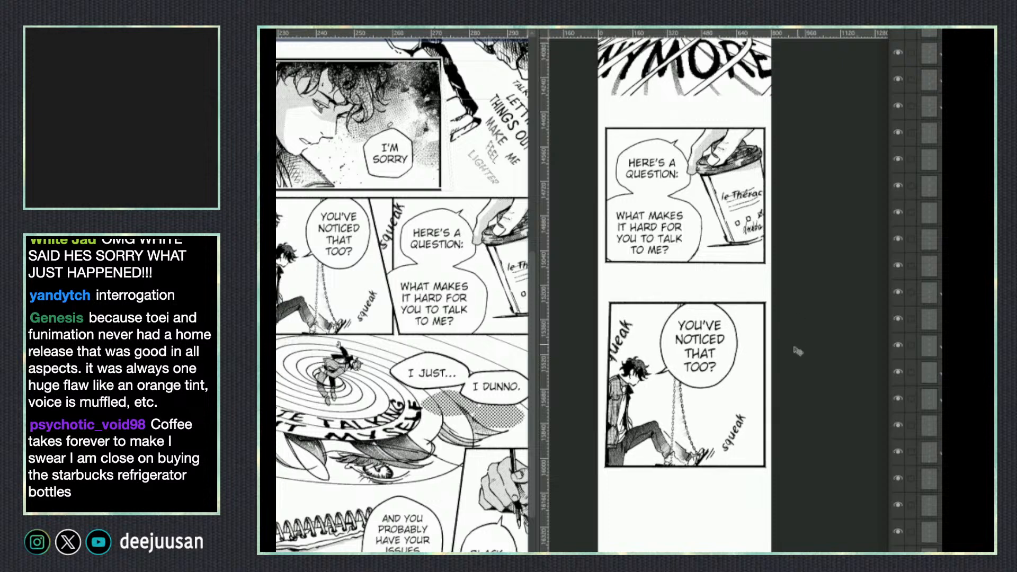
drag(769, 381, 768, 363)
drag(595, 264, 605, 469)
key(Delete)
key(ctrl+d)
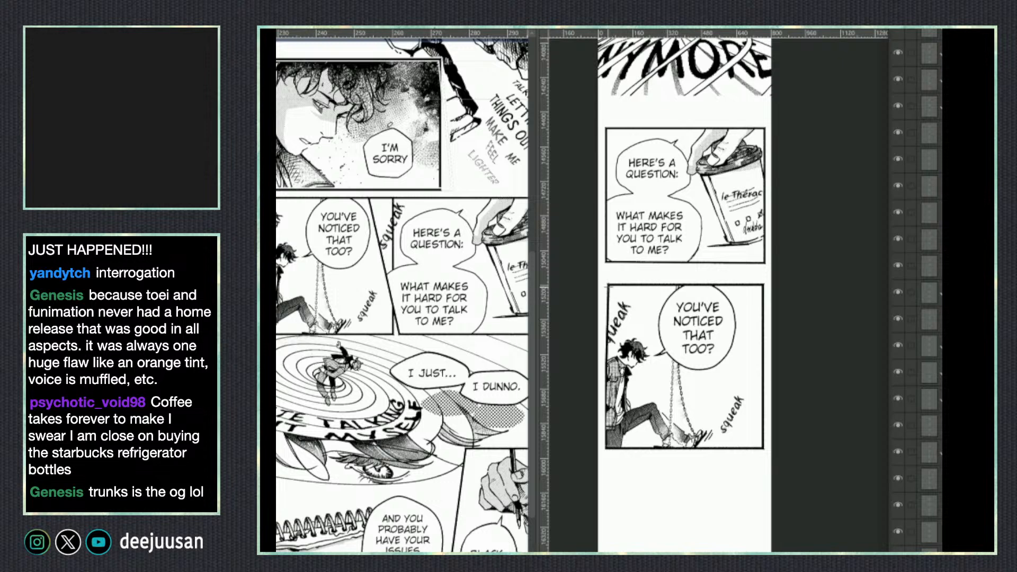
Draw a straight border line down the left side of the "YOU'VE NOTICED THAT TOO?" panel and clean up its outside edge.
drag(607, 284, 609, 448)
drag(594, 271, 607, 470)
key(ctrl+d)
Scale down the "YOU'VE NOTICED THAT TOO?" panel and align its right side with the cup panel, leaving a wider gap between them.
drag(737, 440, 737, 440)
click(733, 438)
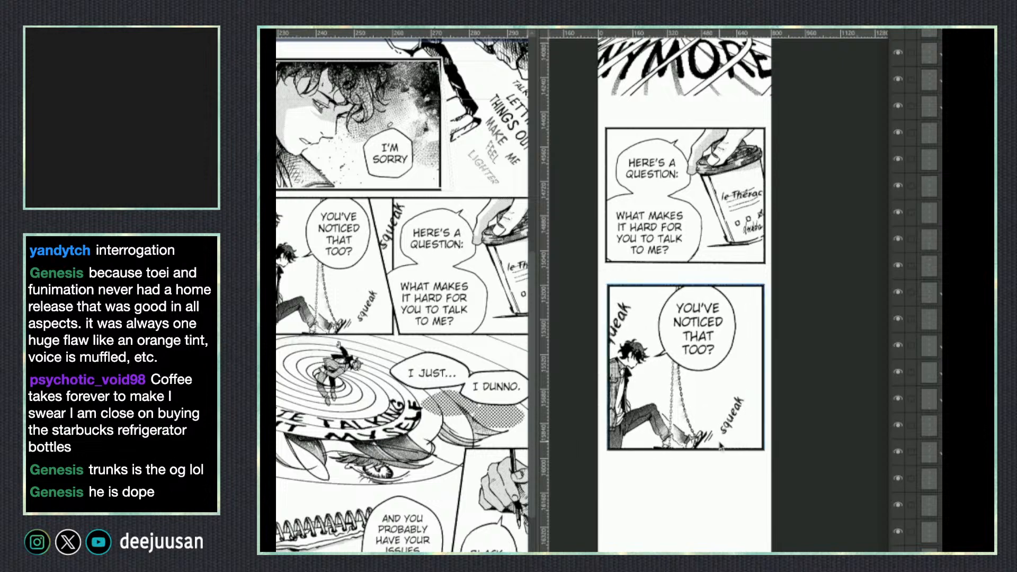
drag(708, 444, 730, 433)
key(ctrl+t)
key(Return)
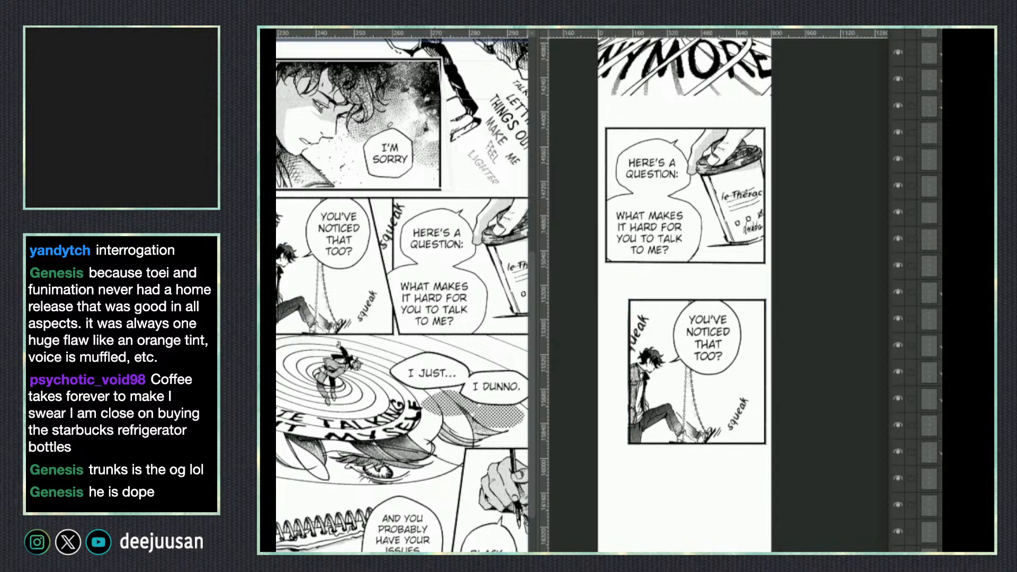
Select the "SO IT'S SOMETHING YOU NOTICED" panel's frame on the comic page and merge it into a single layer.
click(371, 527)
drag(364, 528, 471, 524)
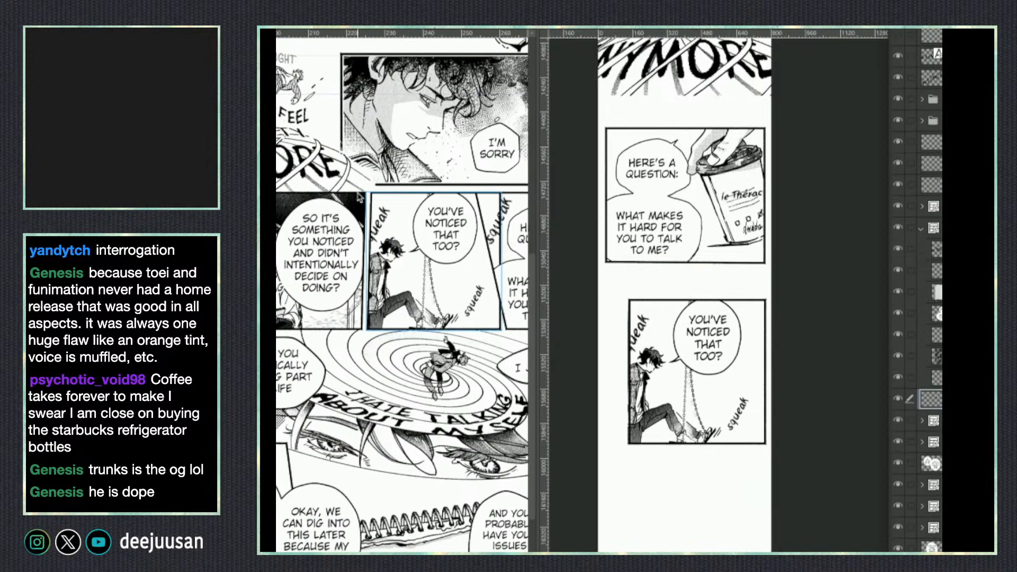
click(364, 195)
drag(363, 195, 363, 194)
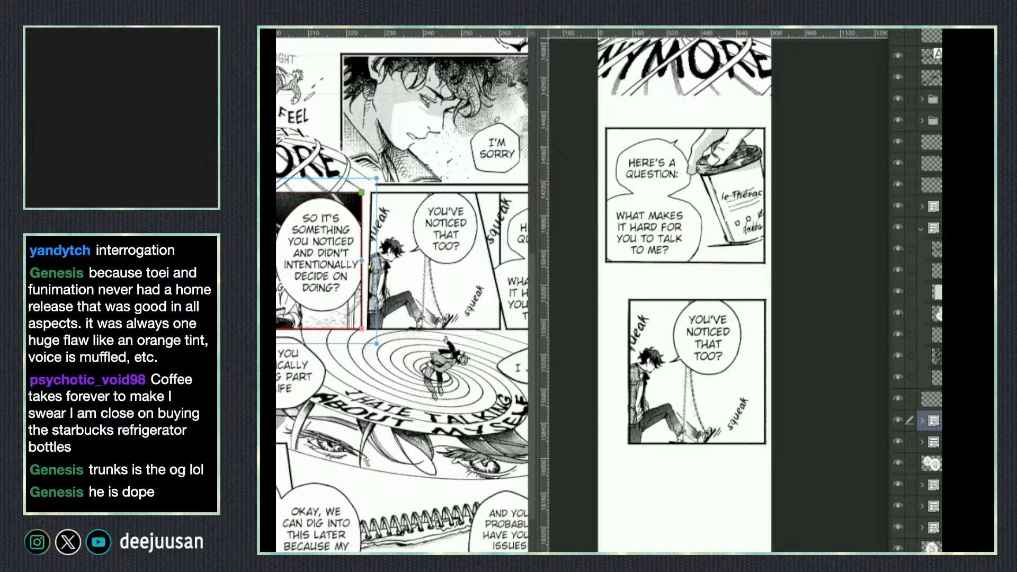
key(Return)
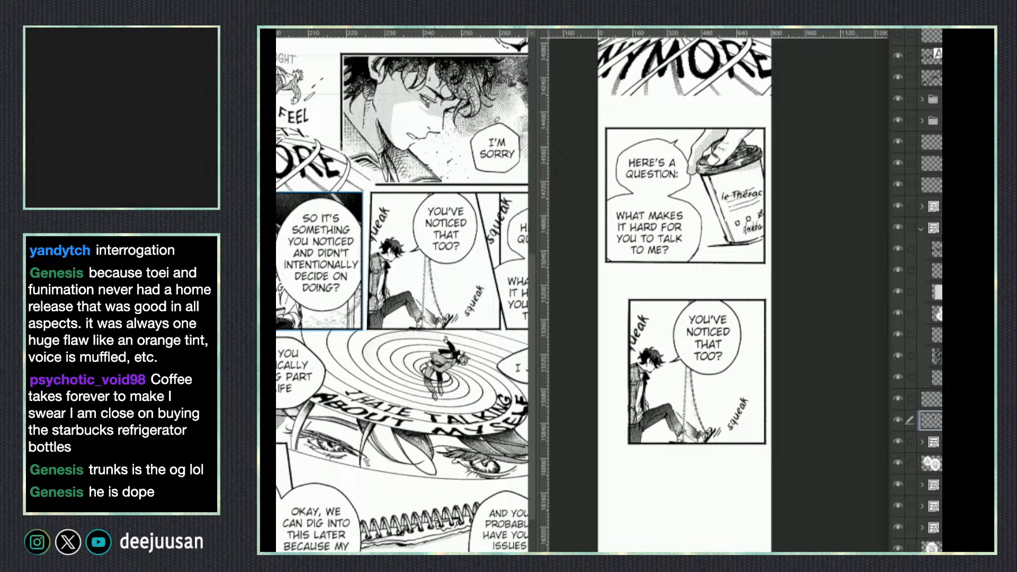
Paste the merged "SO IT'S SOMETHING YOU NOTICED" panel into the strip and place it just below the "YOU'VE NOTICED THAT TOO?" panel, matching right edges.
click(771, 511)
drag(768, 549, 673, 552)
key(ctrl+v)
key(ctrl+t)
drag(699, 400, 700, 442)
drag(799, 443, 779, 456)
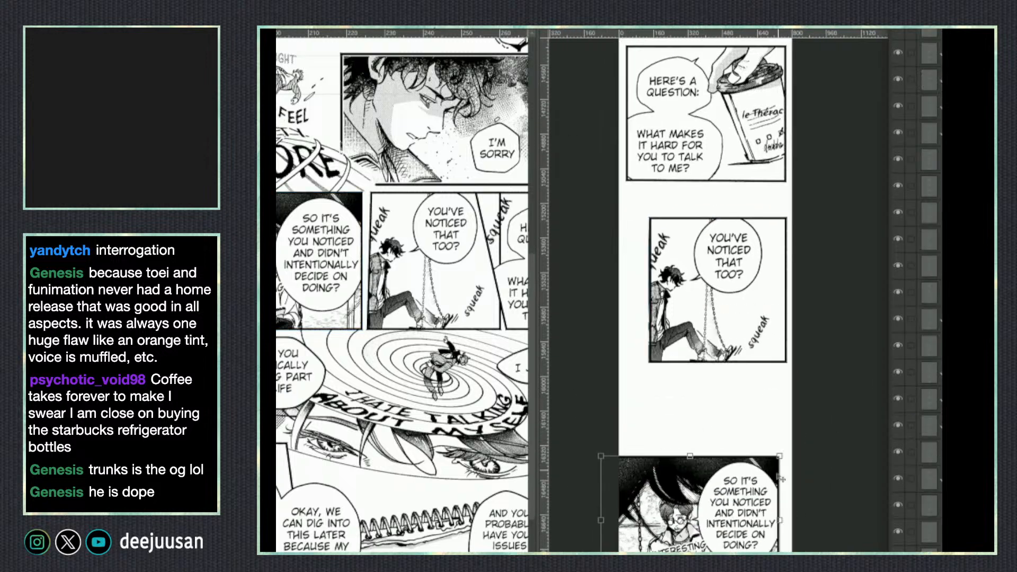
drag(765, 507, 779, 454)
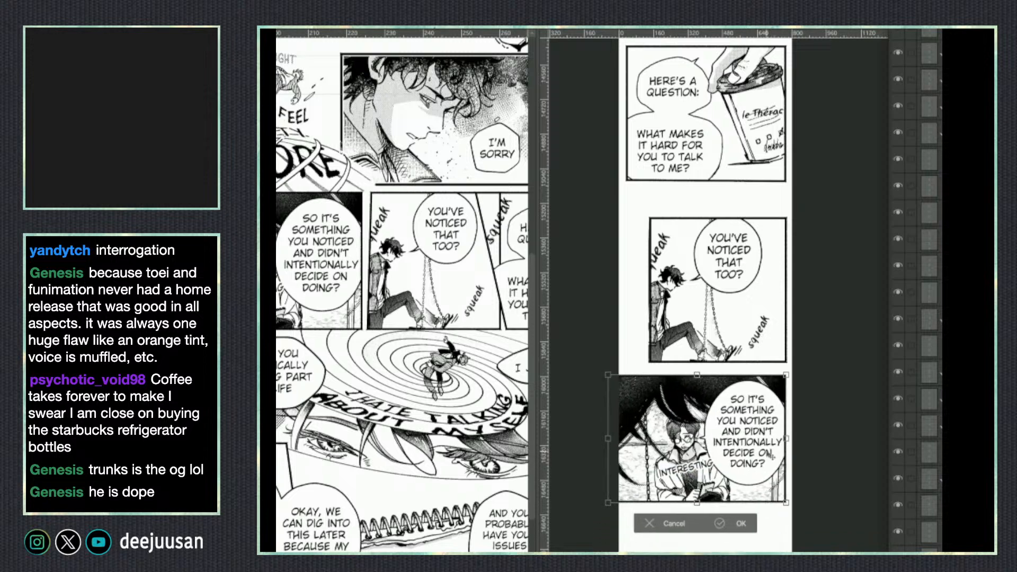
key(Return)
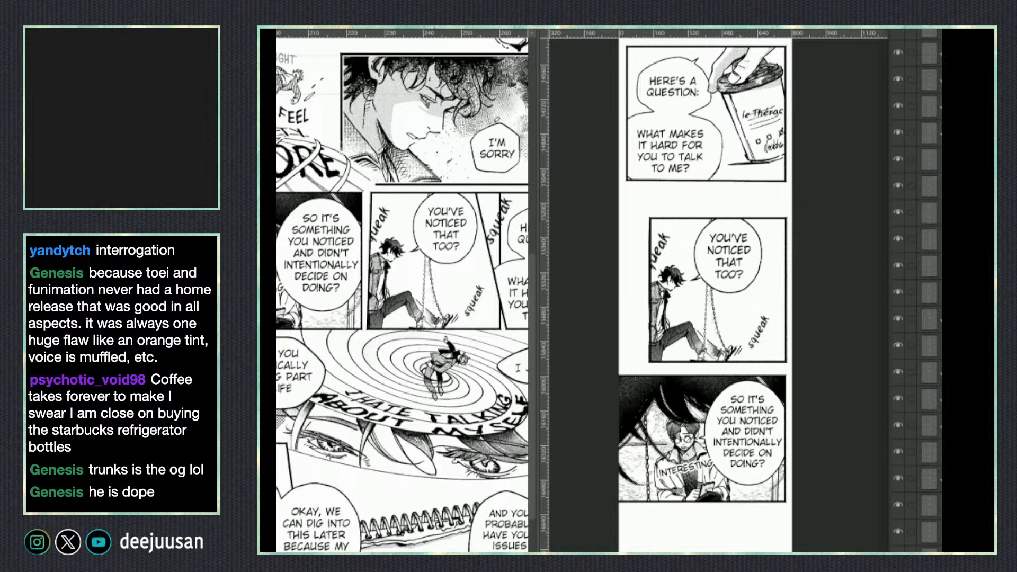
Shift the "YOU'VE NOTICED THAT TOO?" and "SO IT'S SOMETHING YOU NOTICED" panels down to widen the gap below the cup panel.
click(792, 422)
drag(782, 353, 788, 386)
click(784, 455)
drag(786, 460, 778, 485)
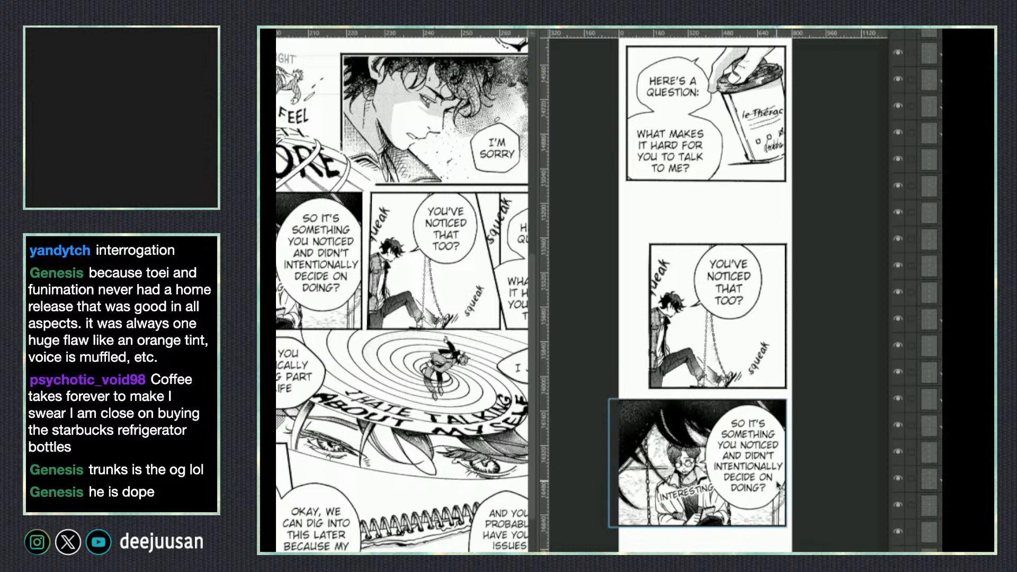
Select the spiral "I HATE TALKING ABOUT MYSELF" panel's artwork on the comic page to locate its layers.
drag(779, 544, 772, 502)
click(479, 512)
drag(479, 512, 361, 480)
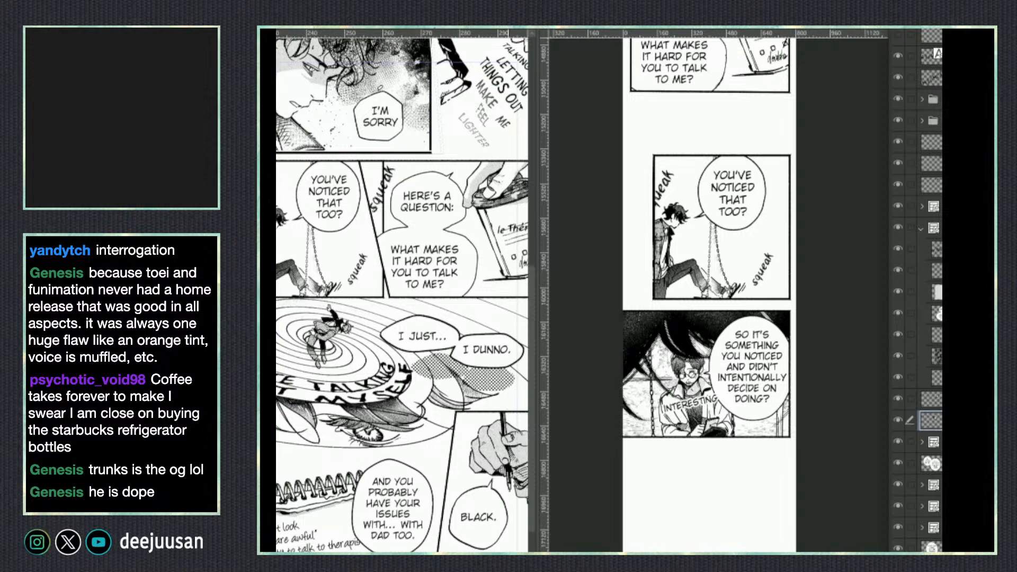
scroll(460, 464, down, 1)
drag(479, 481, 468, 476)
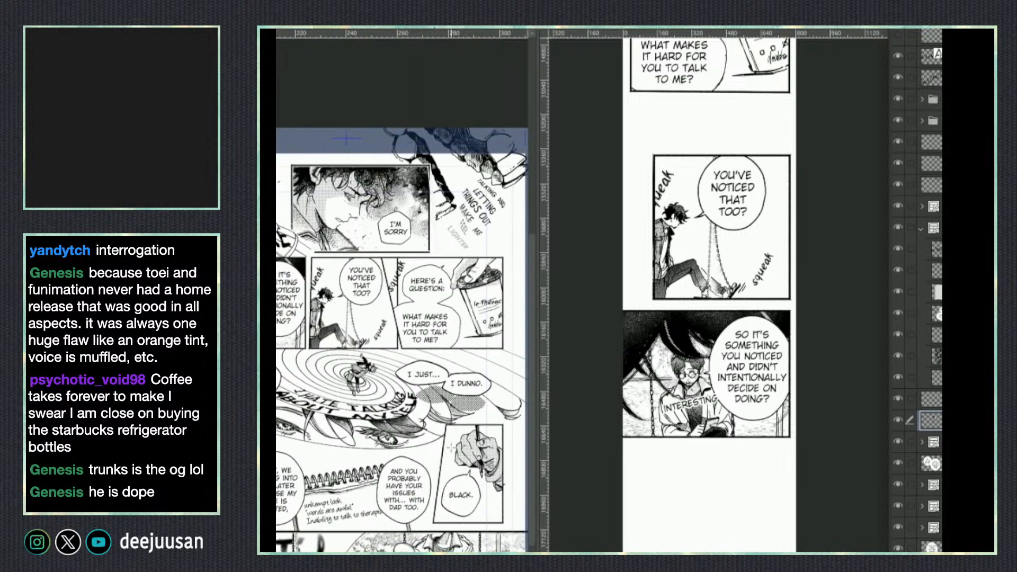
key(5)
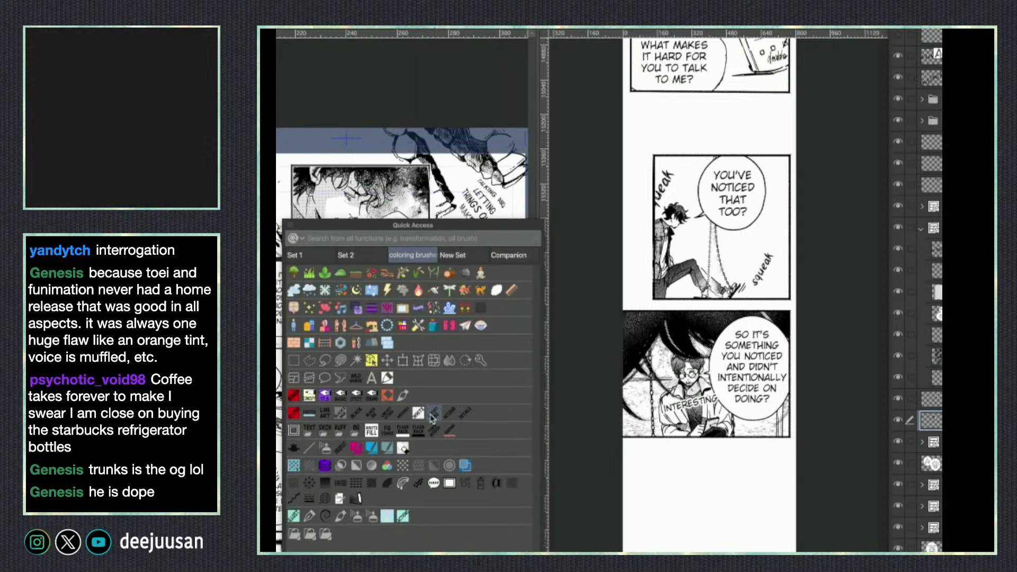
click(369, 361)
mouse_move(400, 423)
mouse_down()
mouse_move(415, 411)
mouse_move(396, 424)
mouse_up()
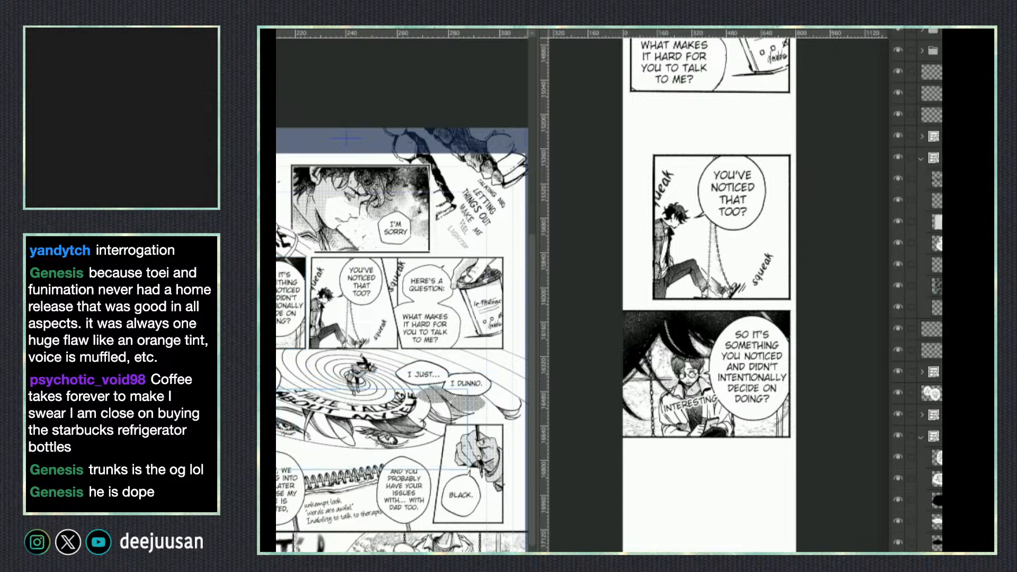
Move the "I JUST... I DUNNO." speech balloons and their shadow layers out of their frame folder.
click(922, 438)
click(900, 435)
click(900, 435)
click(932, 457)
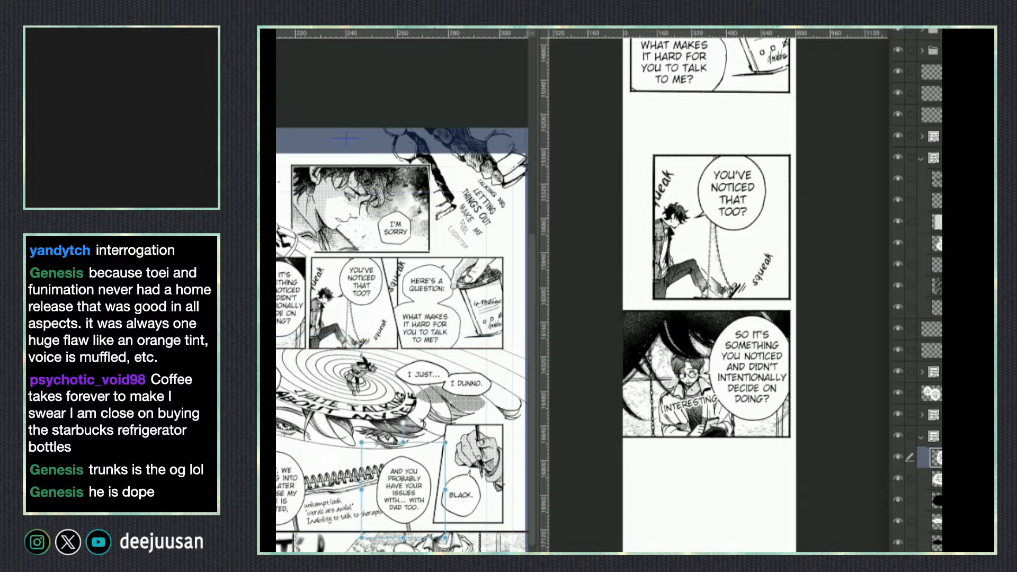
drag(909, 478, 910, 542)
click(930, 477)
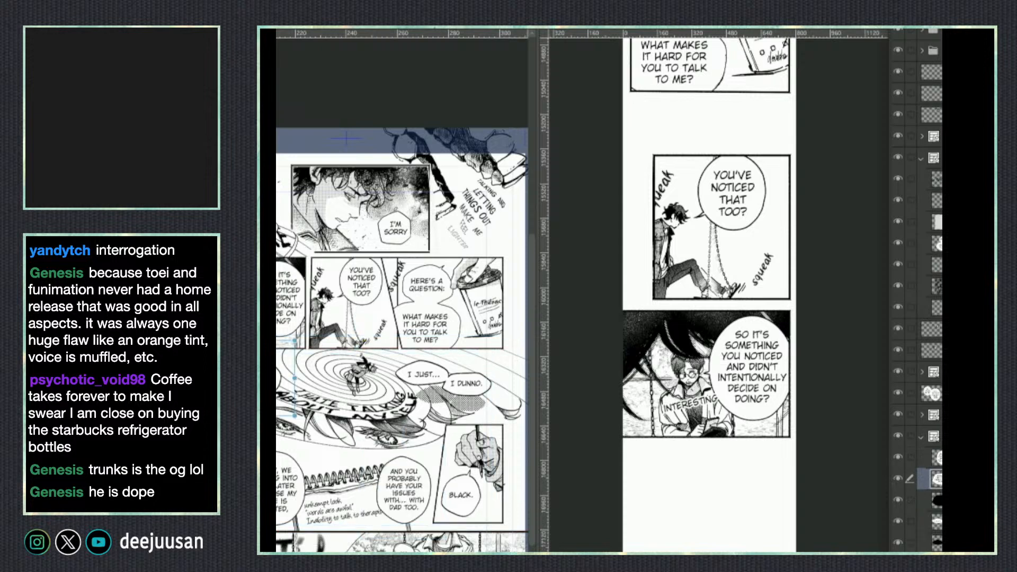
drag(909, 499, 910, 542)
drag(927, 480, 924, 425)
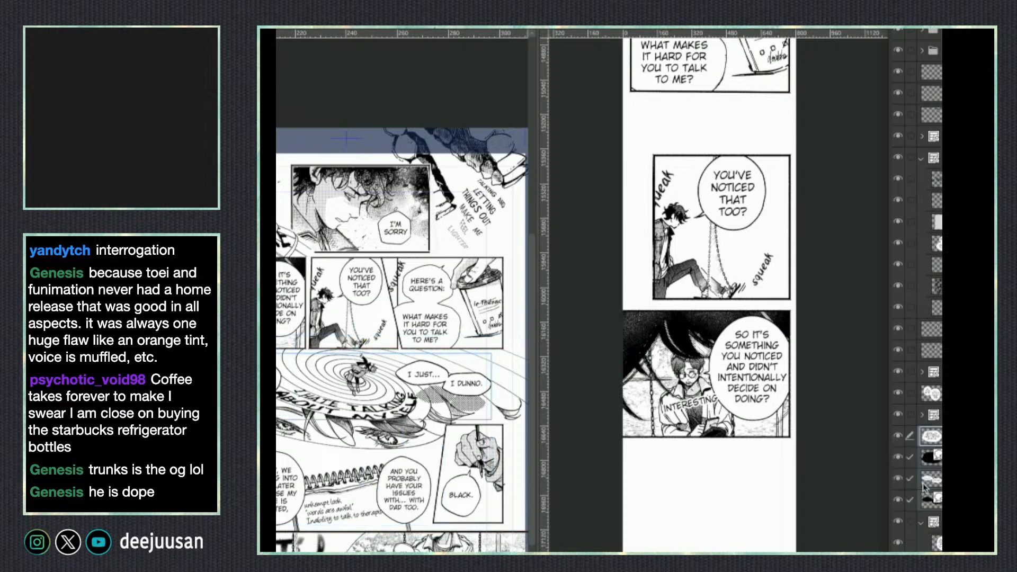
Check what the spiral panel's frame folder and each of the separated balloon and shadow layers contain.
click(922, 522)
click(899, 521)
click(899, 521)
scroll(932, 415, down, 5)
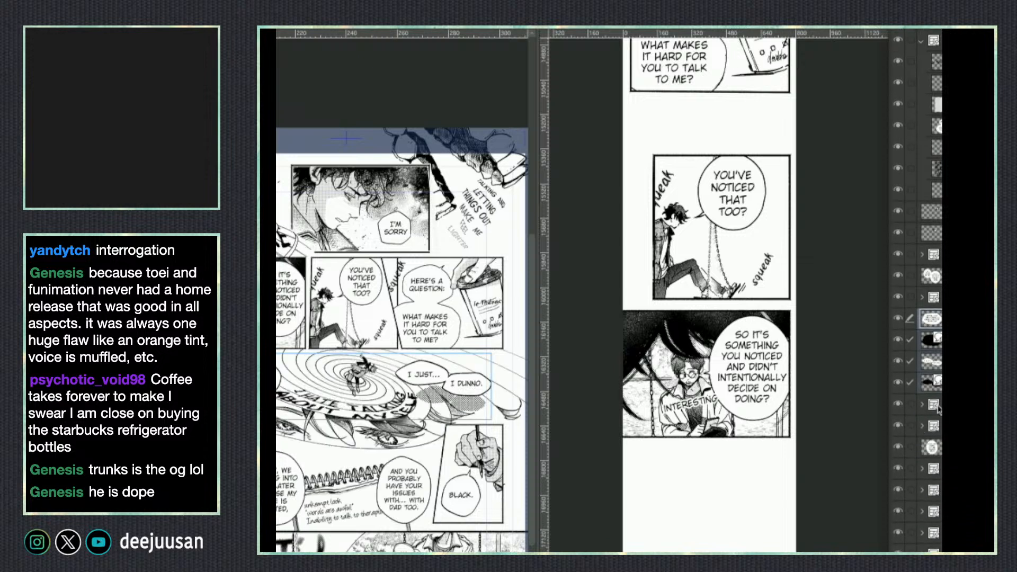
click(897, 406)
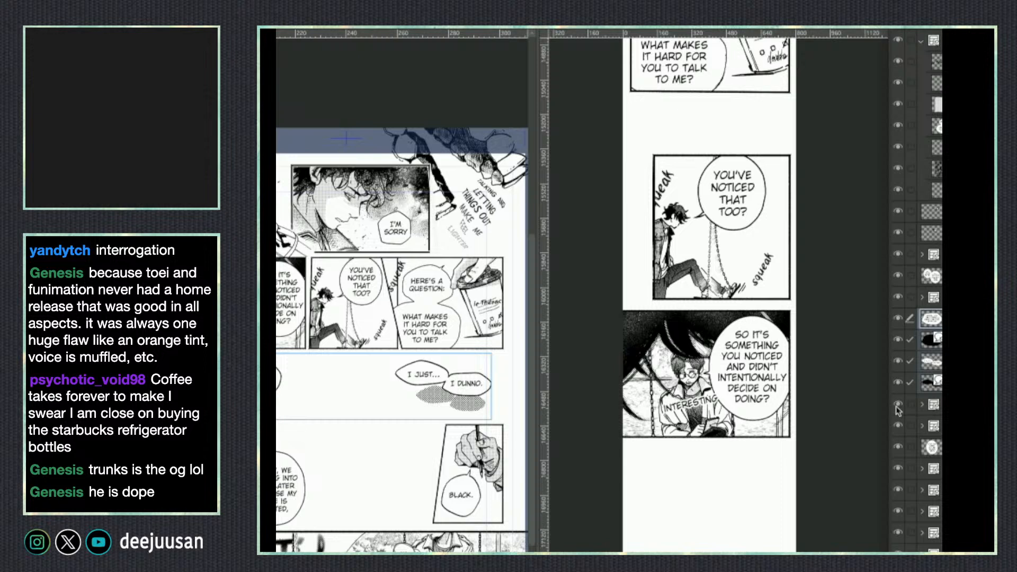
click(898, 405)
click(931, 361)
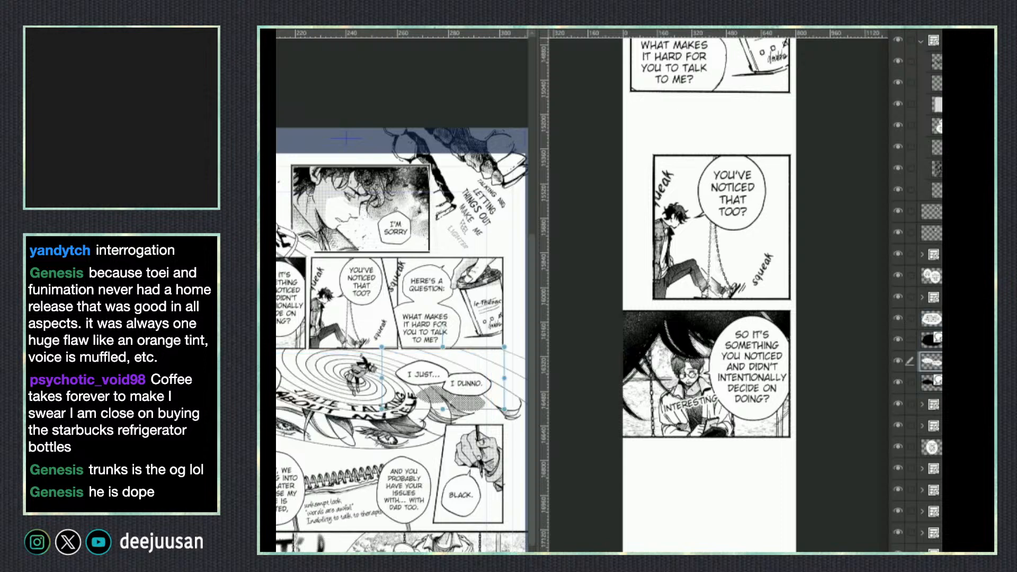
click(931, 317)
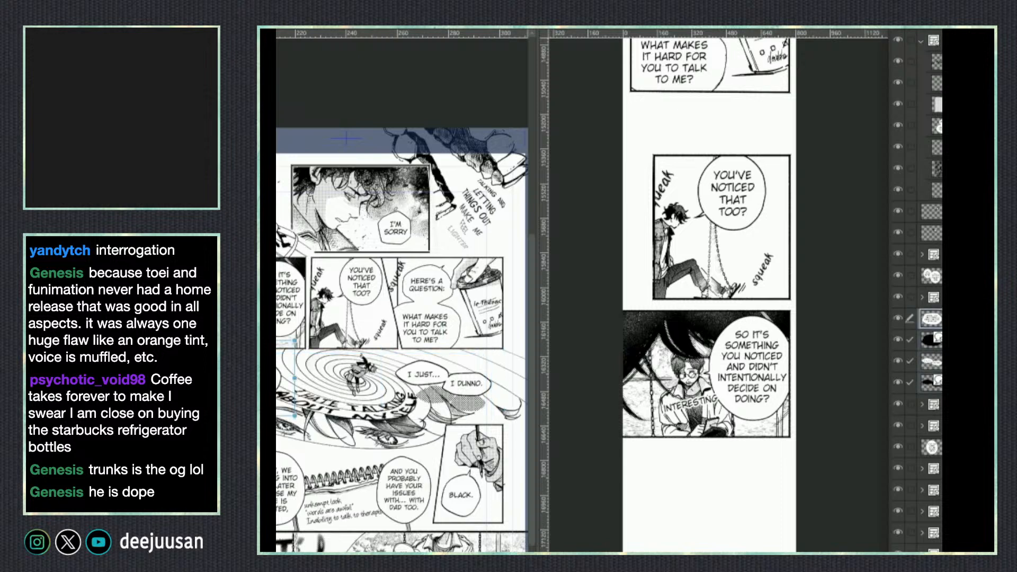
click(931, 340)
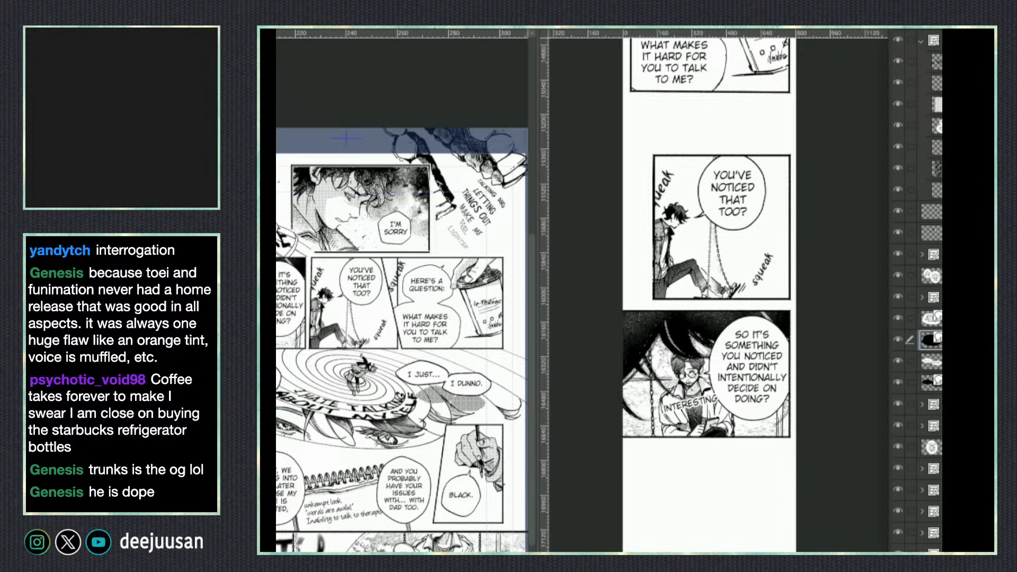
click(931, 361)
click(931, 382)
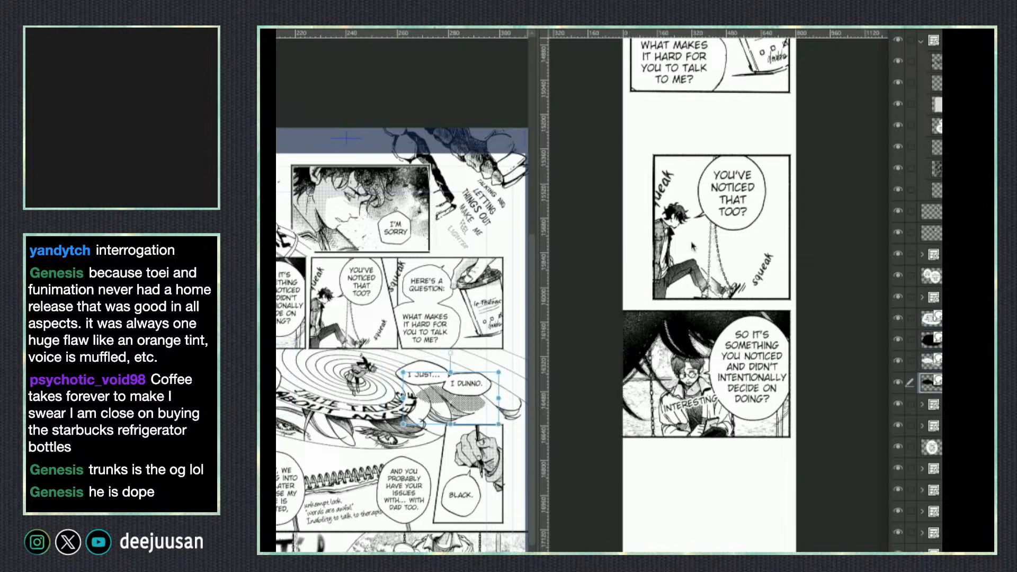
Select the four "I JUST... I DUNNO." balloon and shadow layers and merge them into a single layer.
click(931, 318)
shift+click(930, 382)
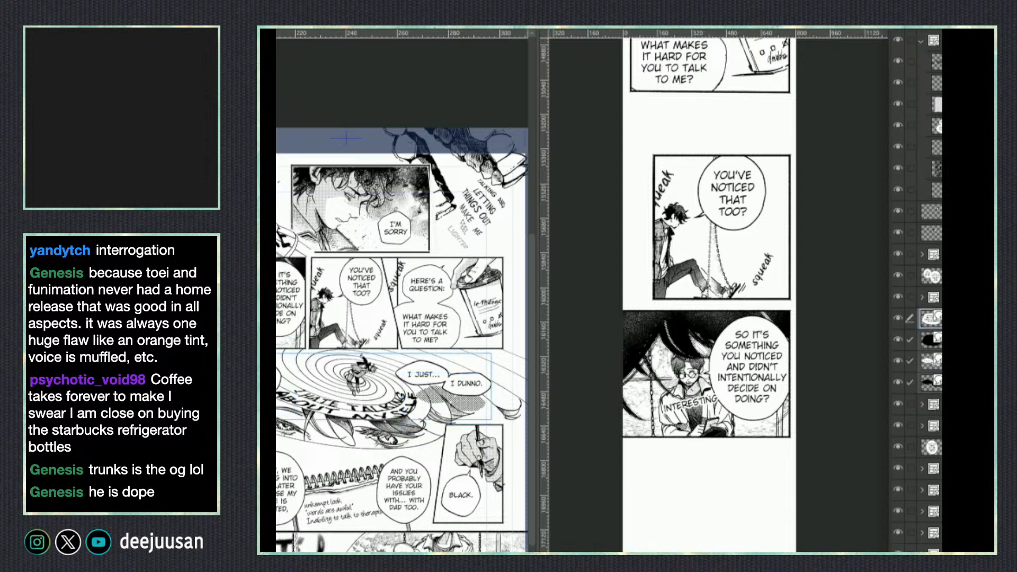
key(shift+alt+e)
key(ctrl+z)
key(shift+alt+e)
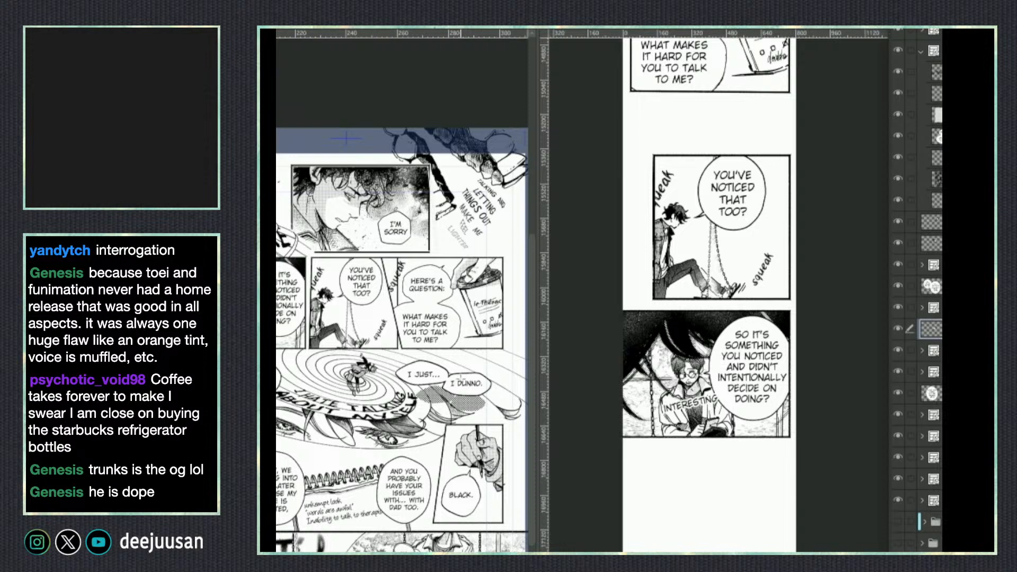
Copy the merged "I JUST... I DUNNO." balloons into the strip and position them below the "SO IT'S SOMETHING YOU NOTICED" panel.
mouse_move(505, 345)
mouse_down()
mouse_move(454, 398)
mouse_move(381, 424)
mouse_up()
mouse_move(747, 451)
mouse_down()
mouse_move(732, 529)
mouse_move(719, 444)
mouse_up()
key(ctrl+v)
key(ctrl+t)
drag(783, 452, 731, 506)
key(Return)
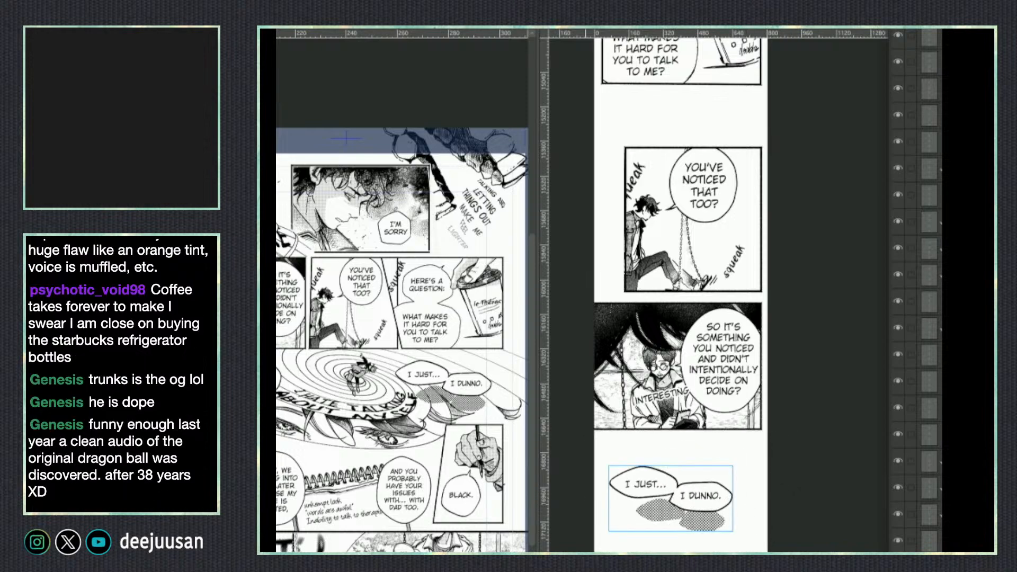
Move the notebook's folder out of the spiral panel's frame folder on the comic page and hide it.
scroll(401, 309, down, 2)
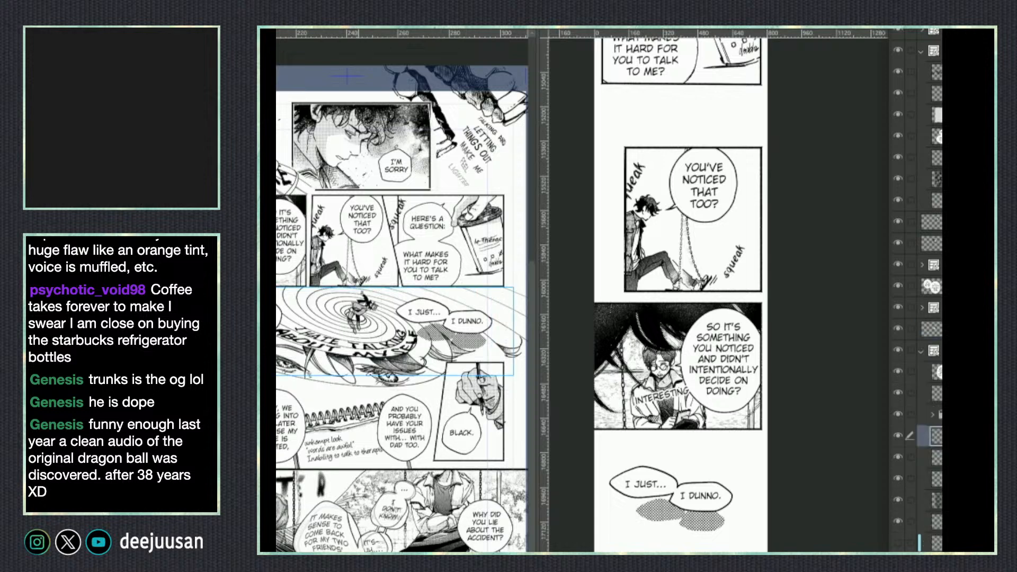
click(898, 414)
click(898, 413)
click(897, 416)
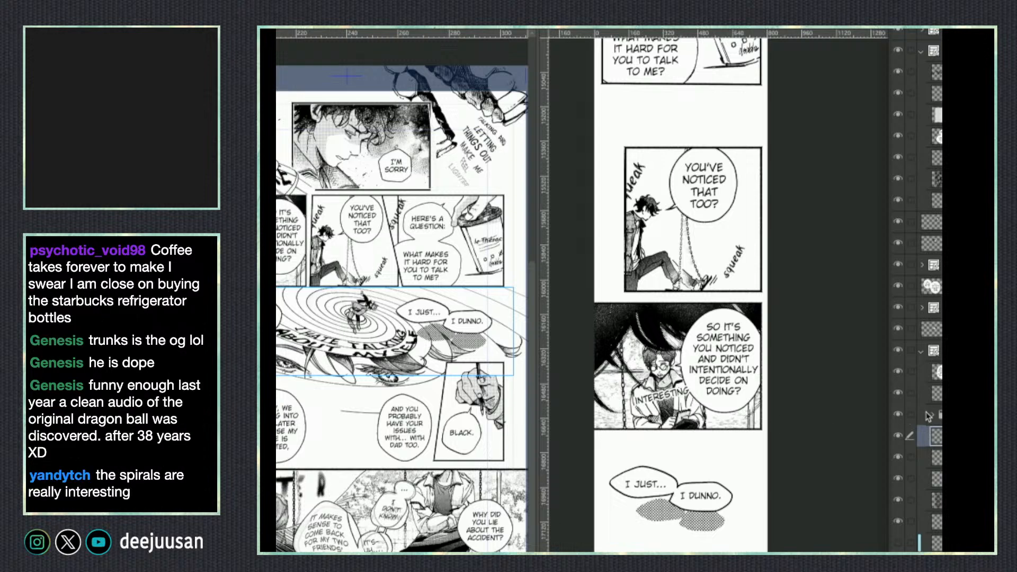
click(898, 413)
drag(922, 413, 910, 339)
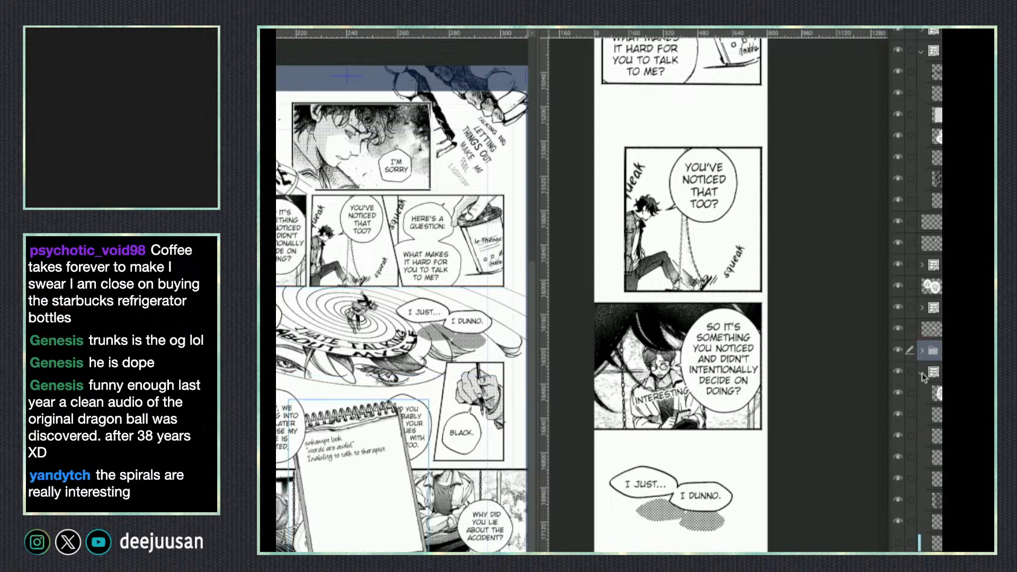
click(897, 350)
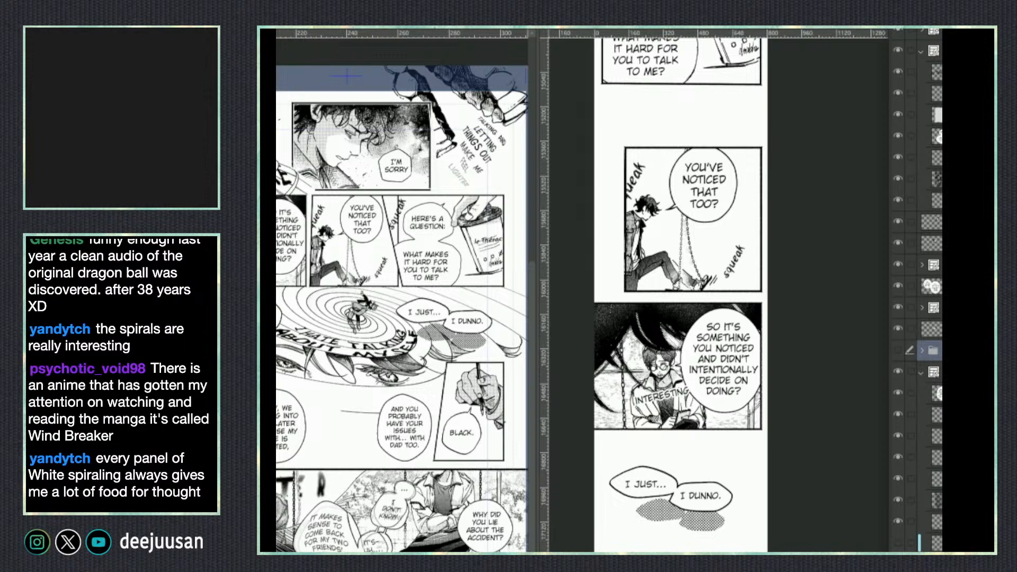
Check which artwork belongs to the layers and frame folders around the hidden notebook folder.
click(897, 329)
click(898, 329)
click(921, 372)
click(898, 372)
click(897, 373)
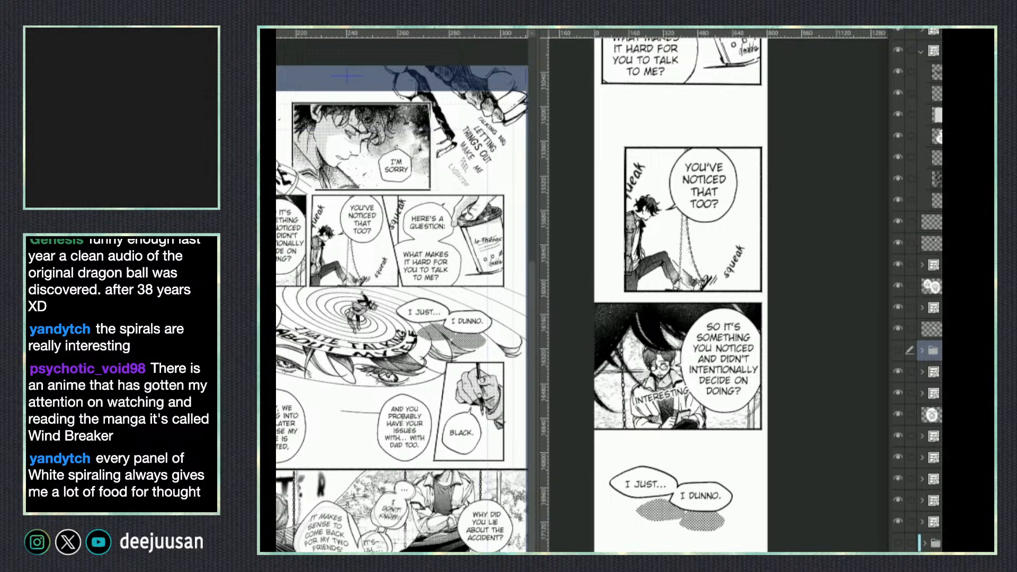
scroll(777, 424, down, 1)
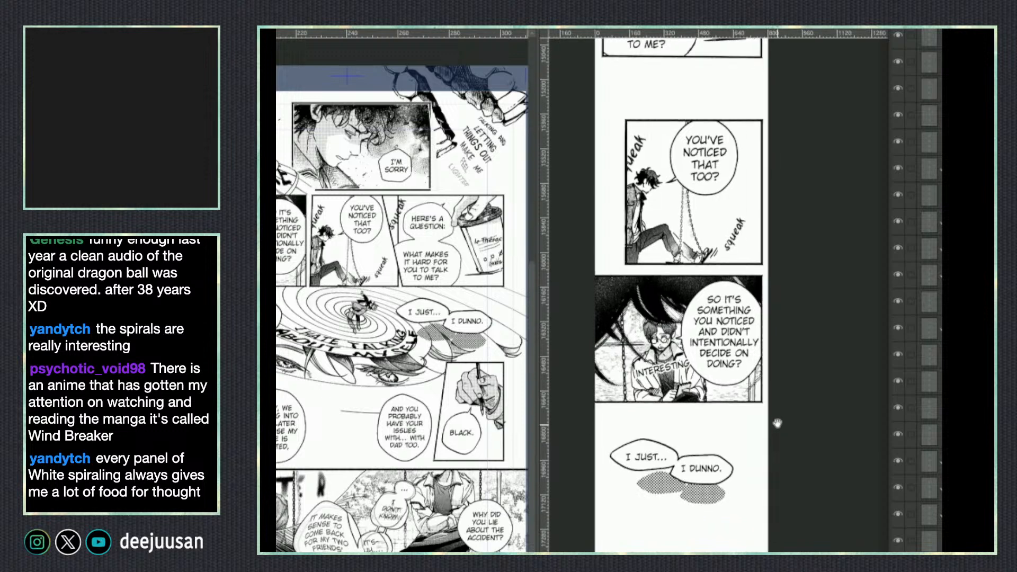
click(480, 488)
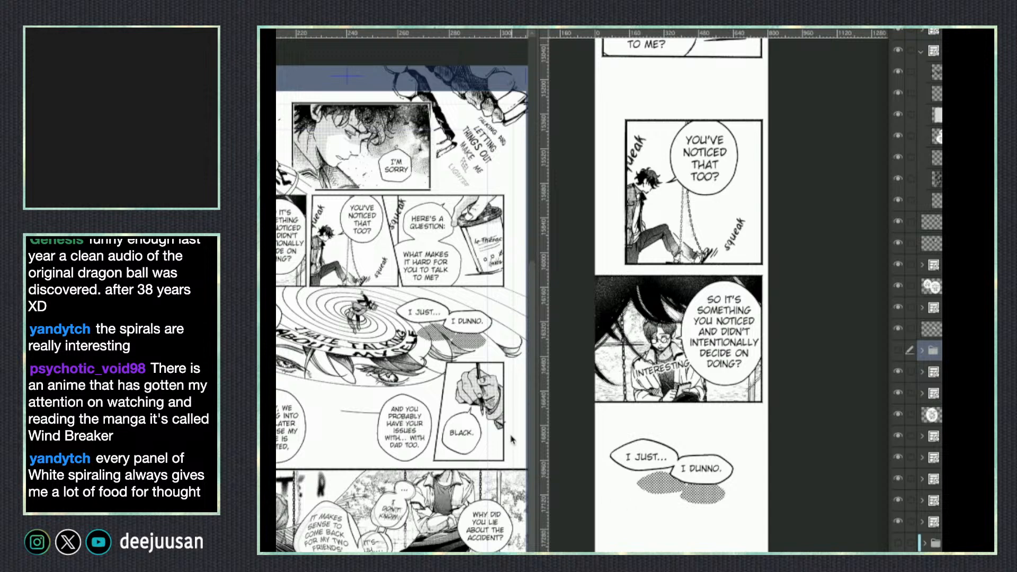
click(903, 375)
click(903, 375)
click(898, 371)
click(899, 372)
Move the "AND YOU PROBABLY HAVE YOUR ISSUES" balloon layer out of the spiral panel's frame folder.
click(922, 372)
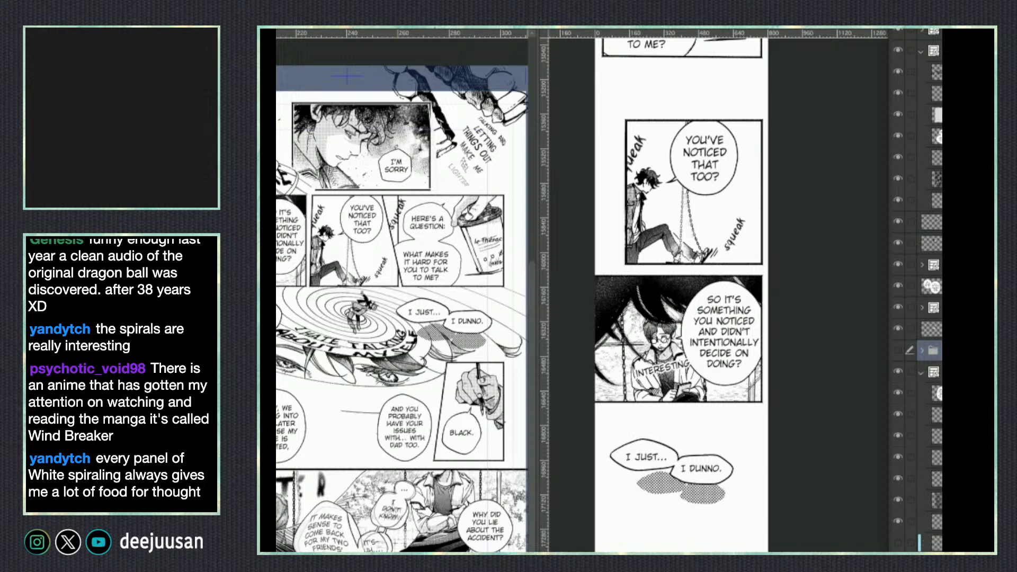
drag(933, 393, 931, 365)
click(921, 393)
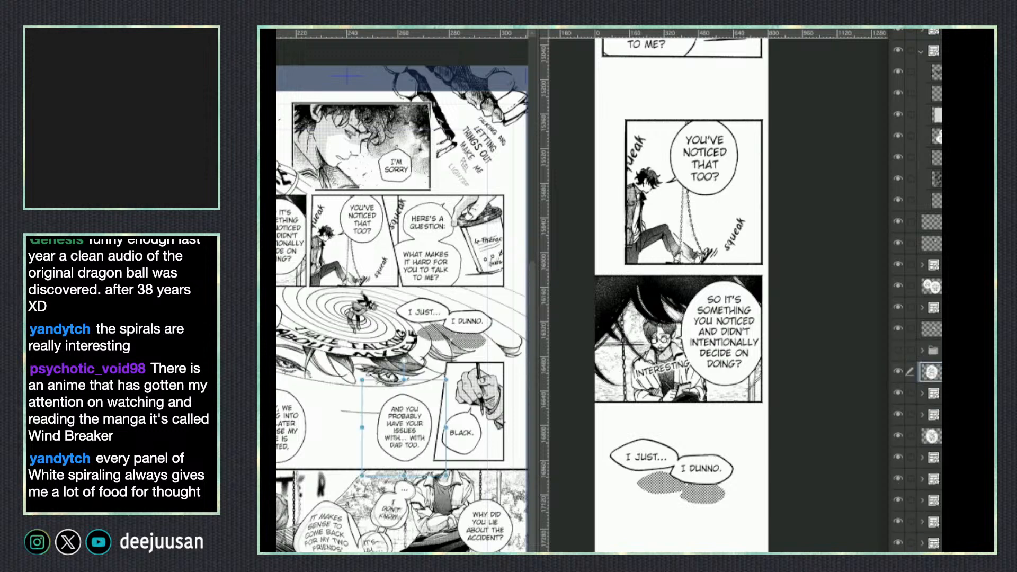
Merge the spiral panel's frame into a single layer and paste it into the strip below the "I JUST... I DUNNO." balloons.
click(933, 393)
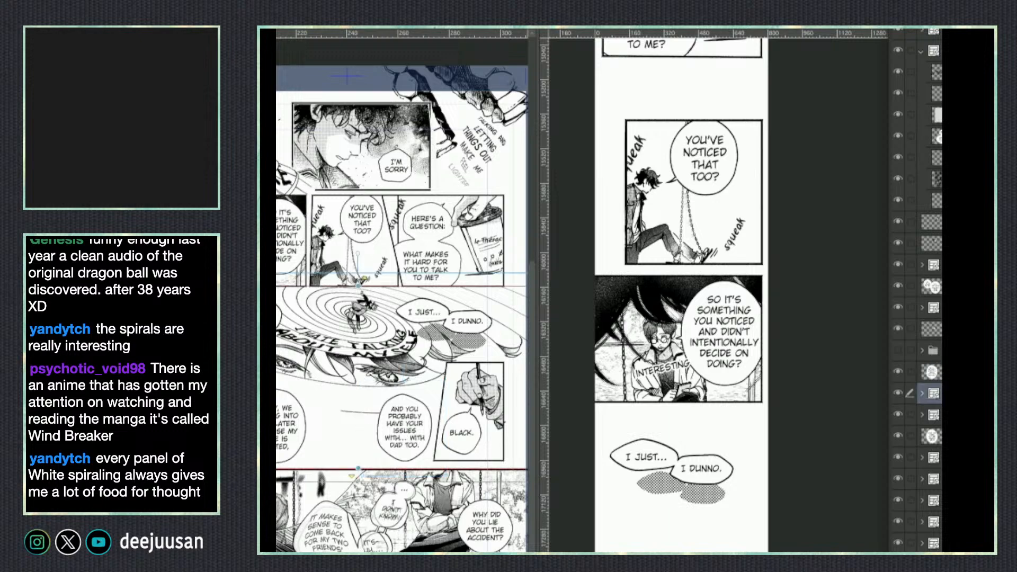
click(697, 483)
scroll(699, 484, down, 5)
key(ctrl+v)
drag(689, 495, 653, 551)
drag(688, 450, 687, 448)
Scale the spiral panel down, place it closer below the balloons, and erase the stray line beneath it.
key(ctrl+t)
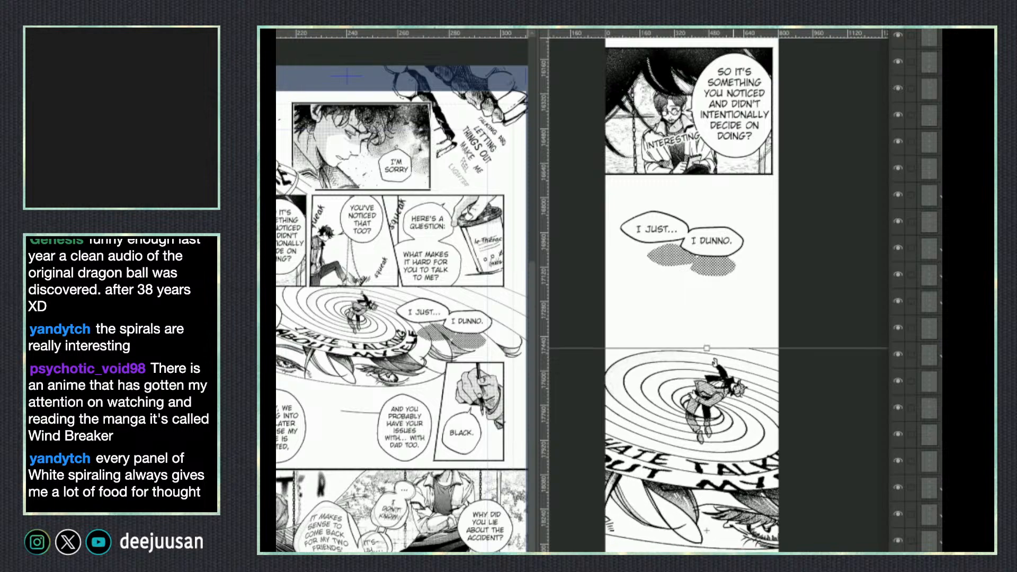
drag(706, 530, 707, 454)
drag(737, 534, 740, 484)
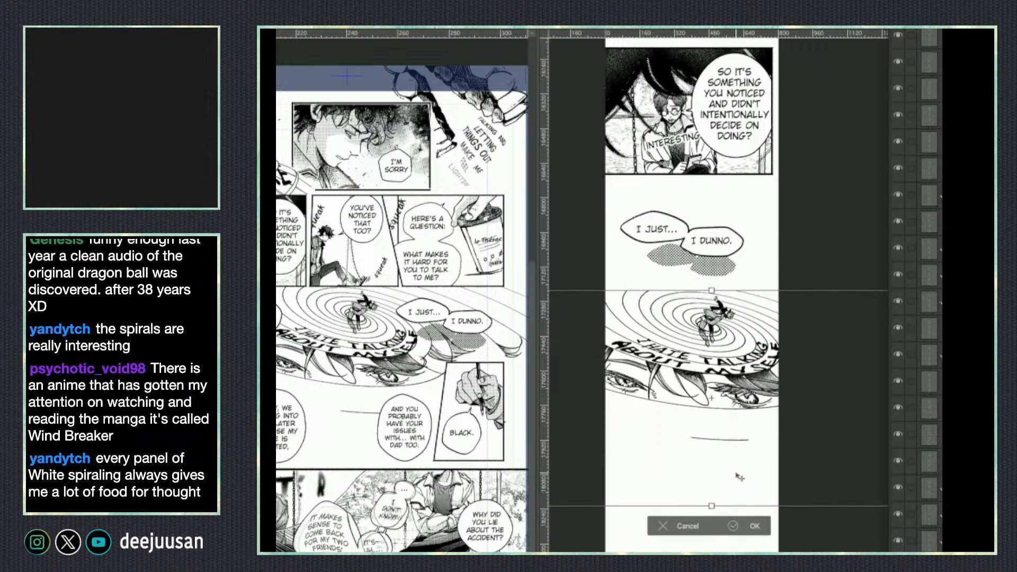
key(Return)
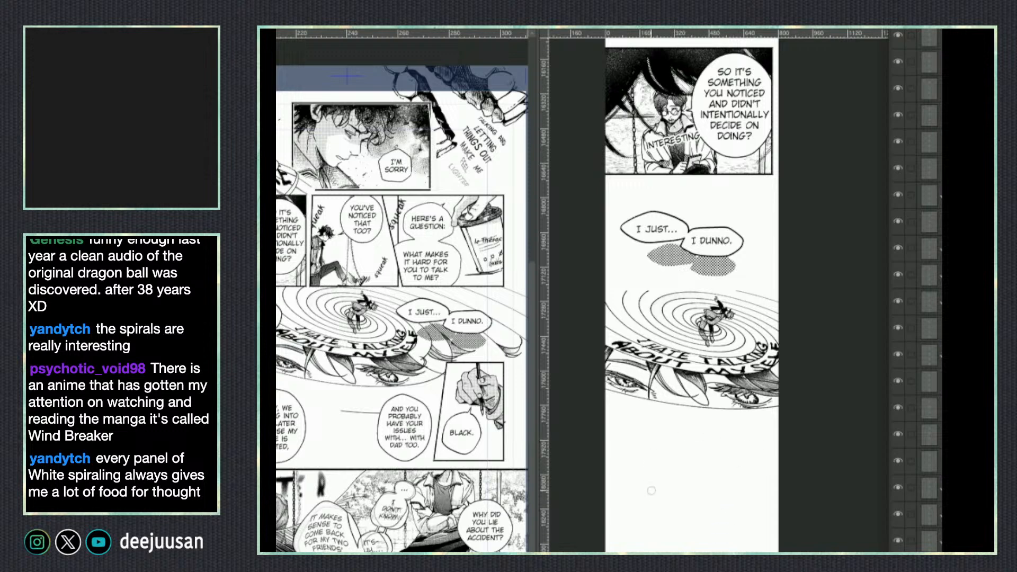
drag(711, 415, 713, 417)
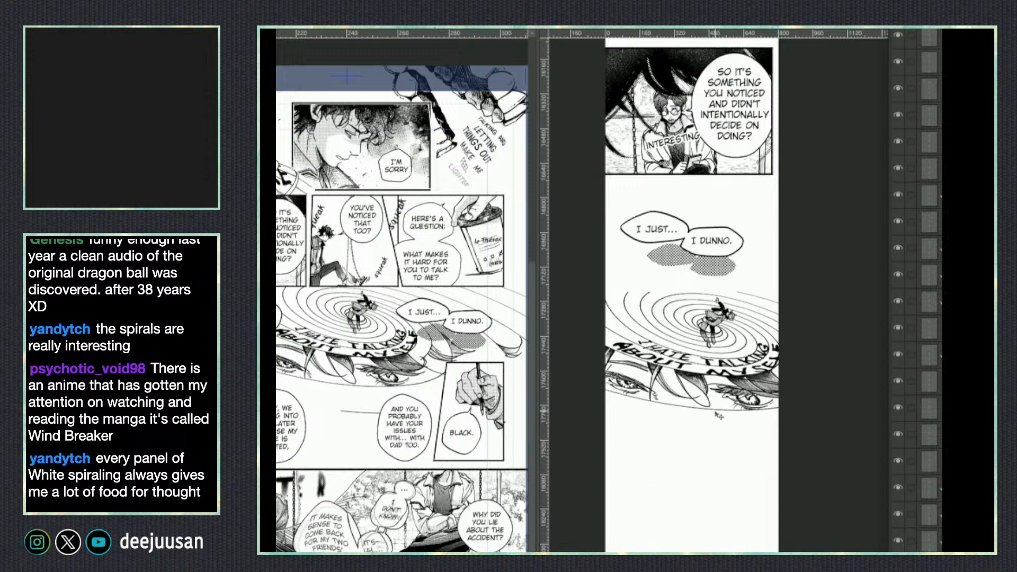
Paste the "MAYBE... YOU THINK CRITICALLY ABOUT A BIG PART OF MY LIFE" balloon into the strip, scale it down and place it below the spiral panel.
click(403, 451)
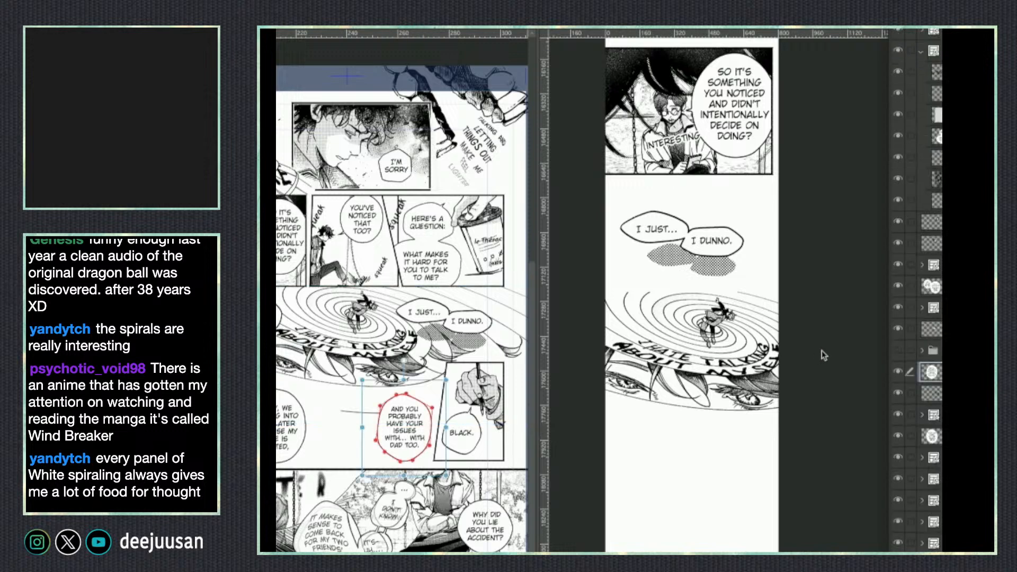
click(418, 300)
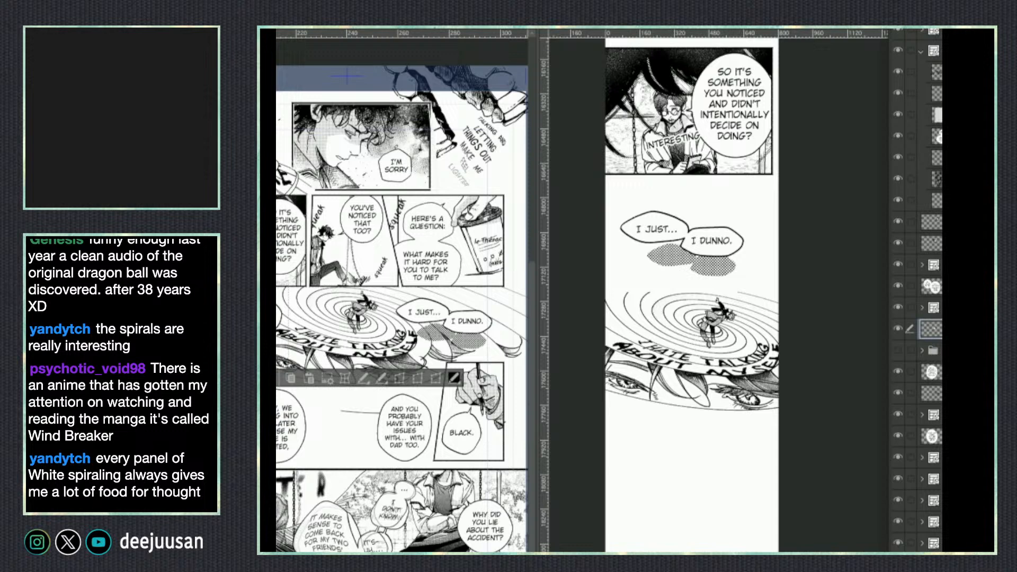
click(683, 440)
key(ctrl+v)
drag(814, 490, 664, 551)
key(ctrl+t)
mouse_move(772, 426)
mouse_down()
mouse_move(704, 493)
mouse_move(730, 454)
mouse_move(760, 434)
mouse_up()
key(Return)
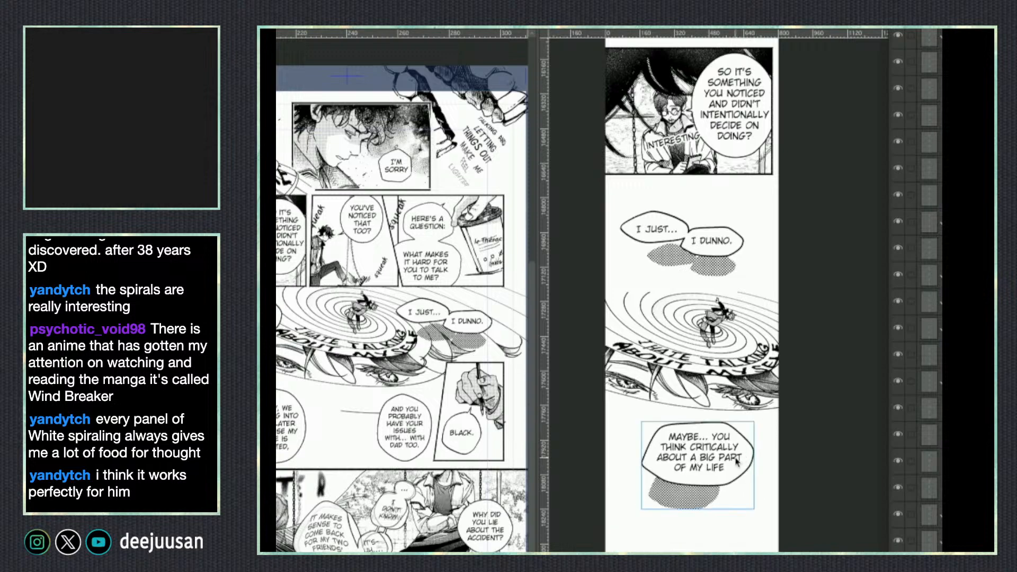
Enlarge the "I JUST... I DUNNO." balloons slightly in the strip above the spiral panel.
scroll(742, 461, up, 2)
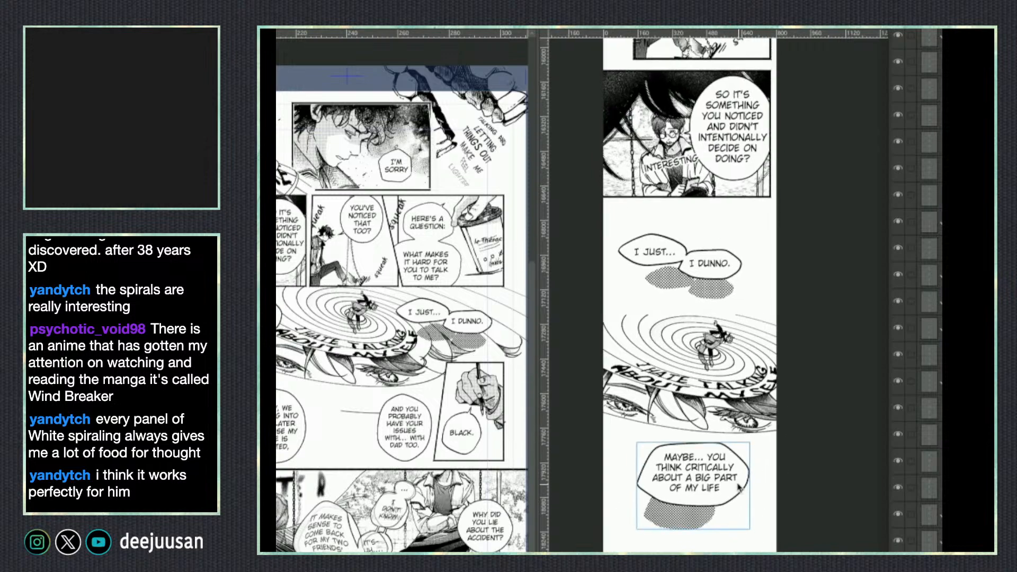
click(734, 271)
key(q)
click(705, 208)
key(q)
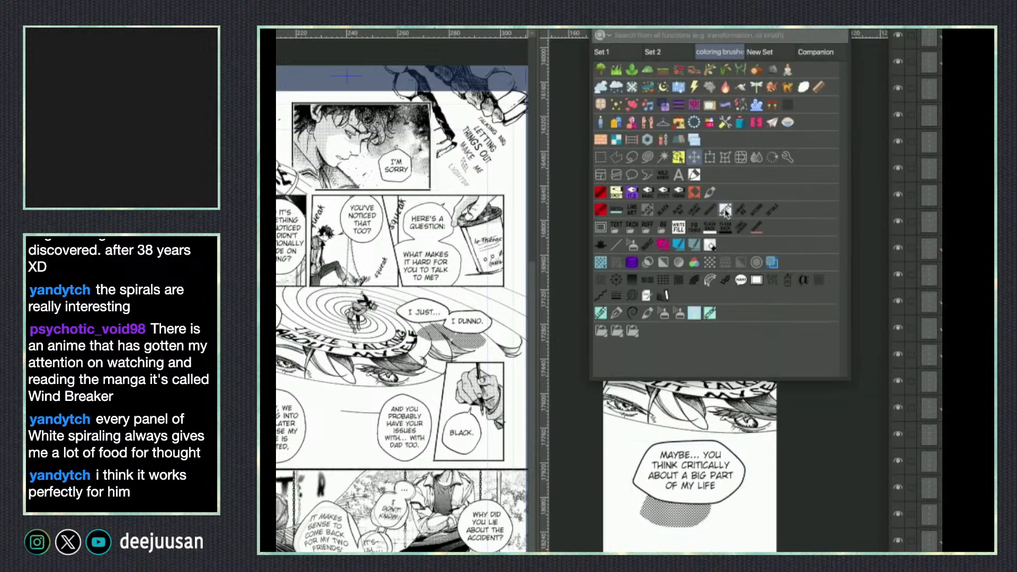
key(q)
key(q)
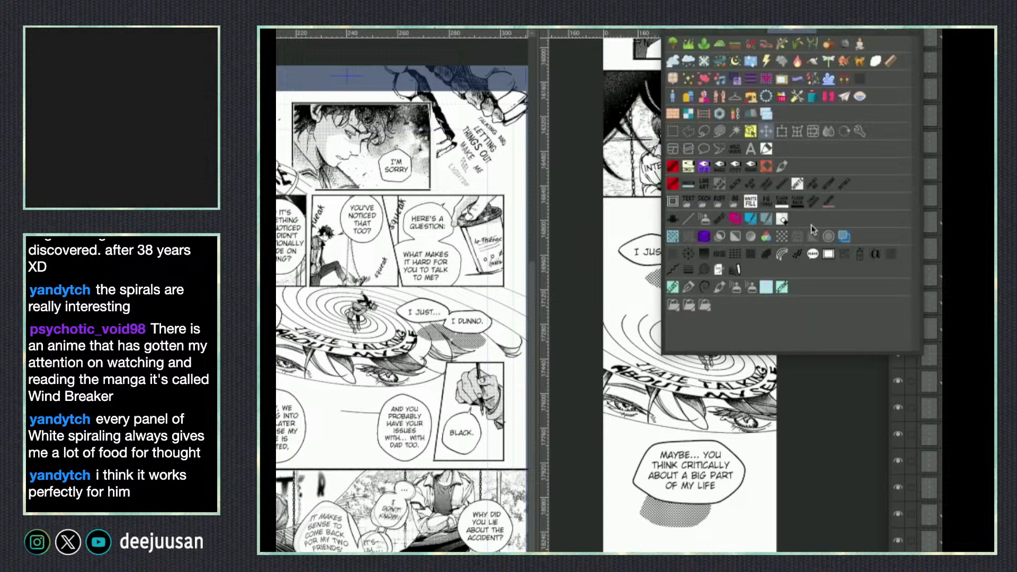
click(780, 137)
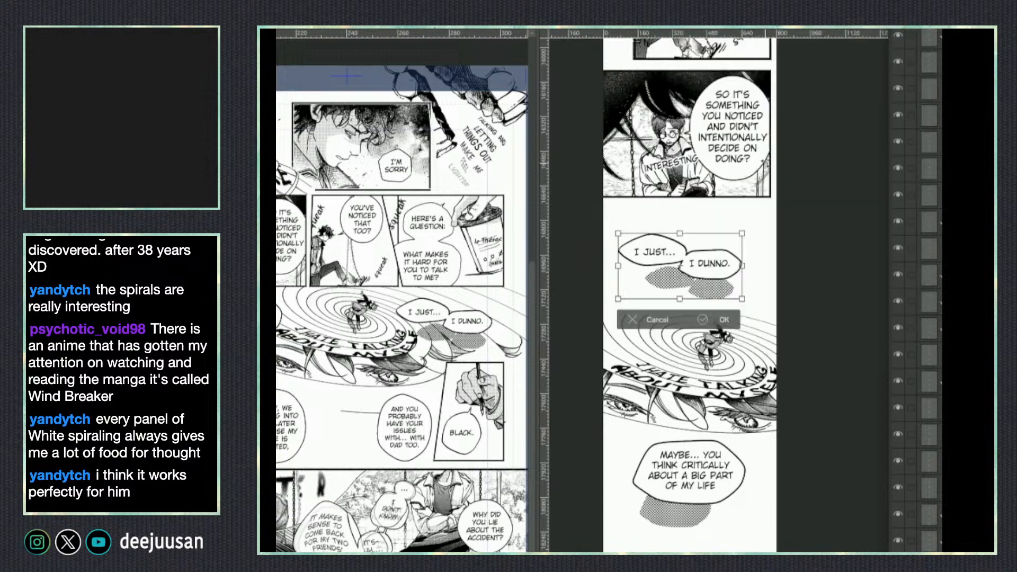
drag(744, 232, 747, 231)
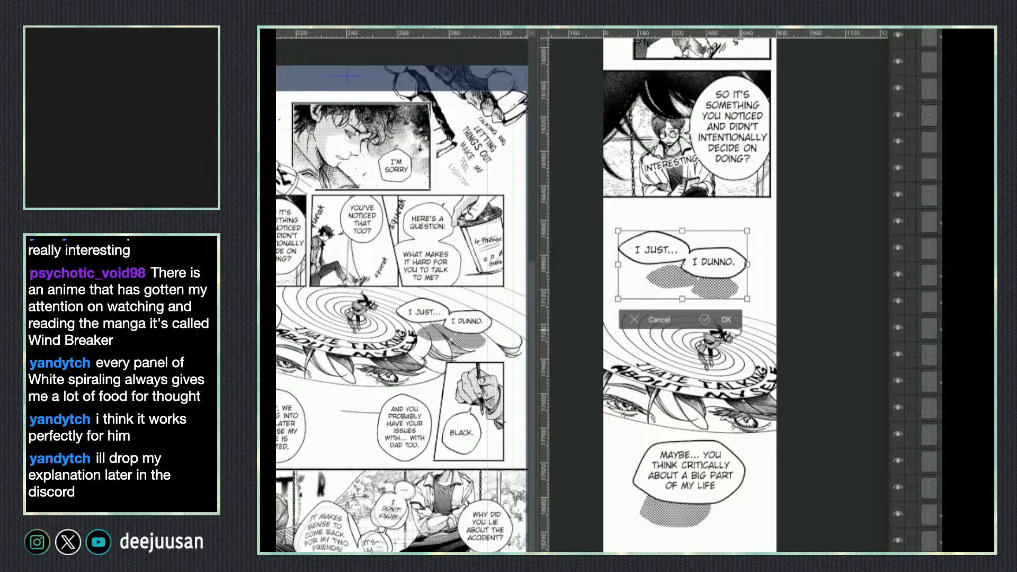
click(725, 320)
scroll(770, 430, down, 2)
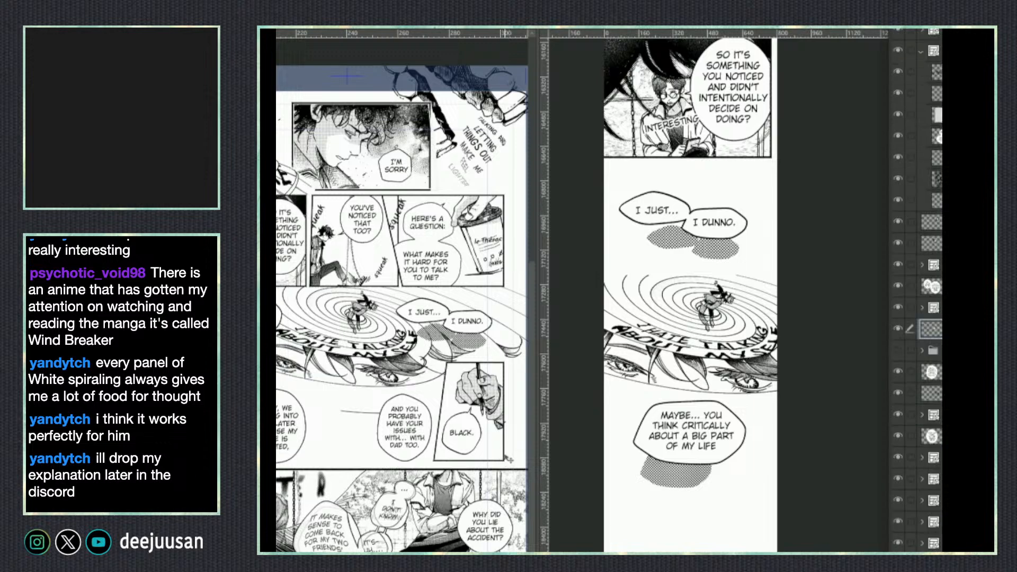
Straighten the slanted side of the "BLACK." panel's frame into a rectangle and merge the frame into a single layer.
click(502, 461)
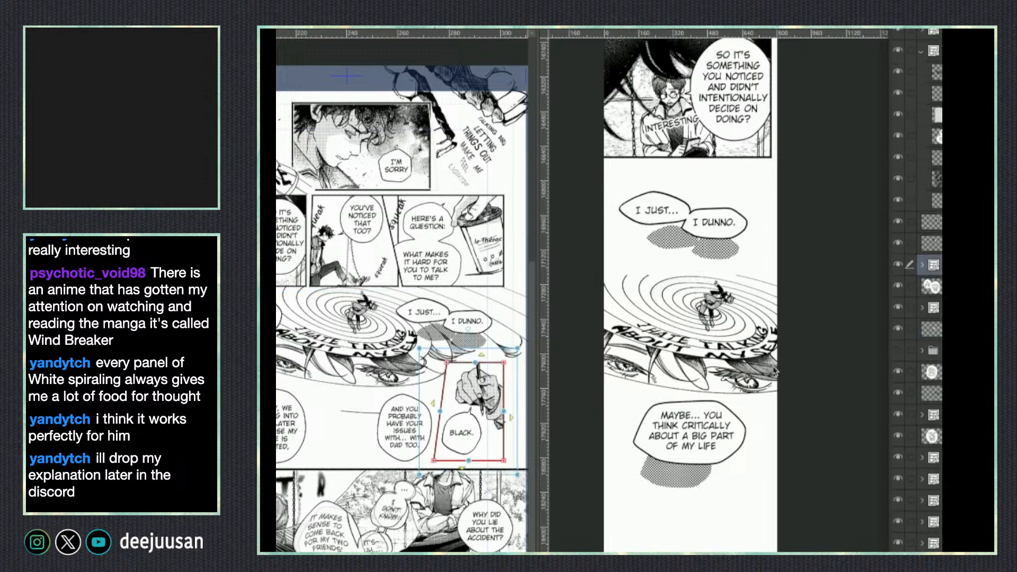
drag(446, 362, 433, 363)
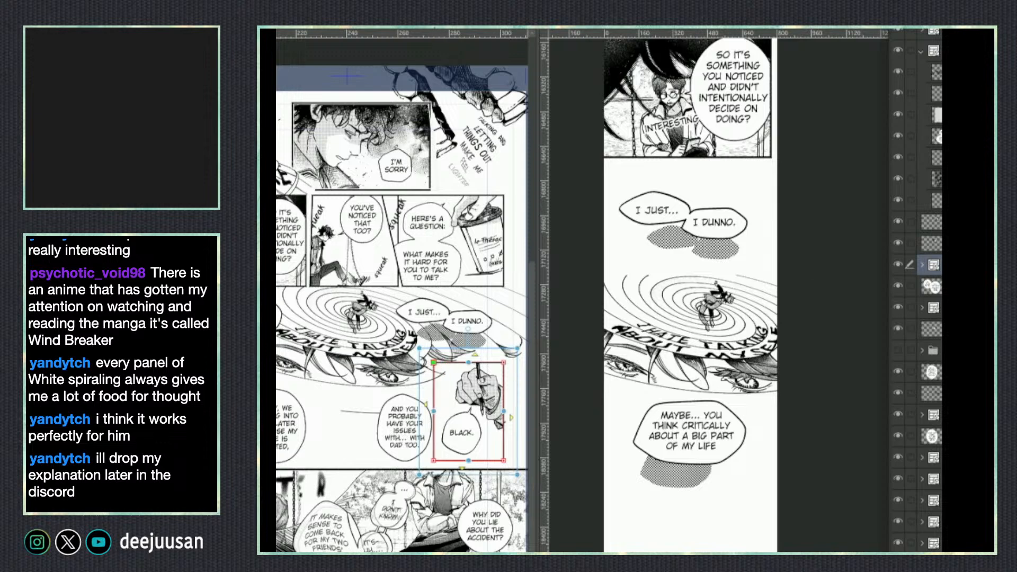
key(Return)
Paste the "BLACK." panel into the strip and place it near the strip's right edge below the "MAYBE..." balloon.
scroll(716, 474, down, 3)
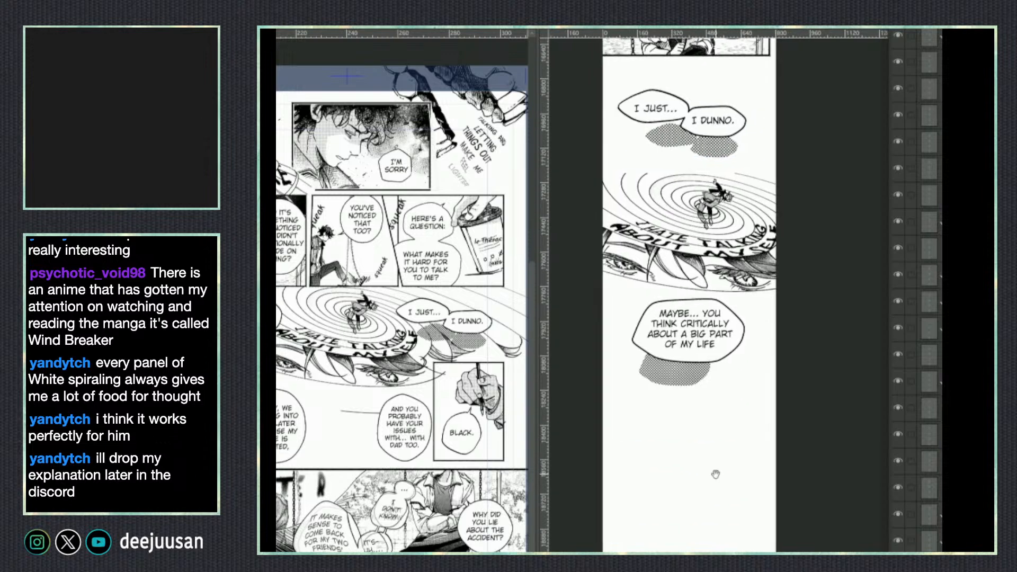
key(ctrl+v)
key(ctrl+t)
drag(770, 408, 754, 466)
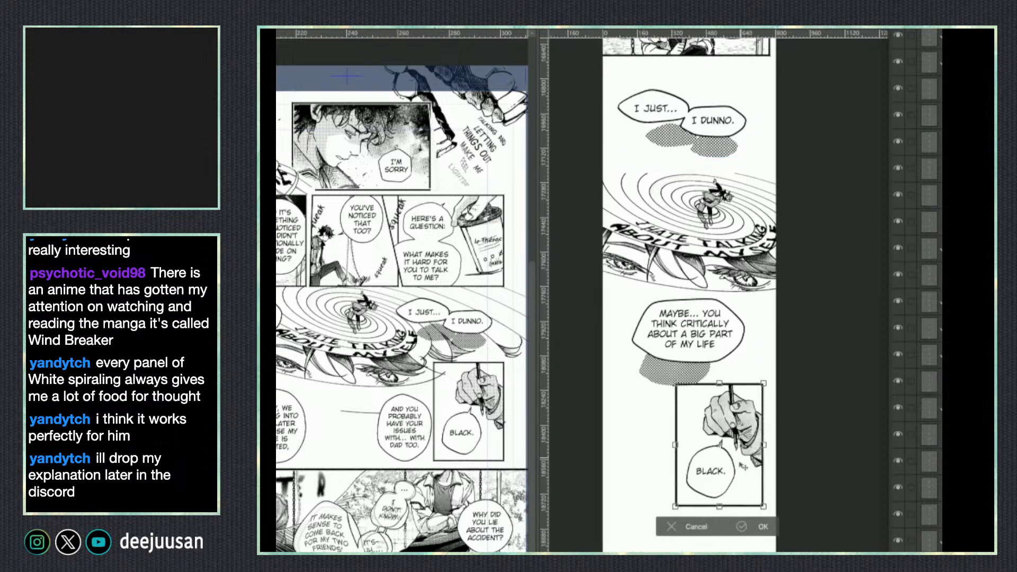
key(Return)
drag(760, 477, 758, 510)
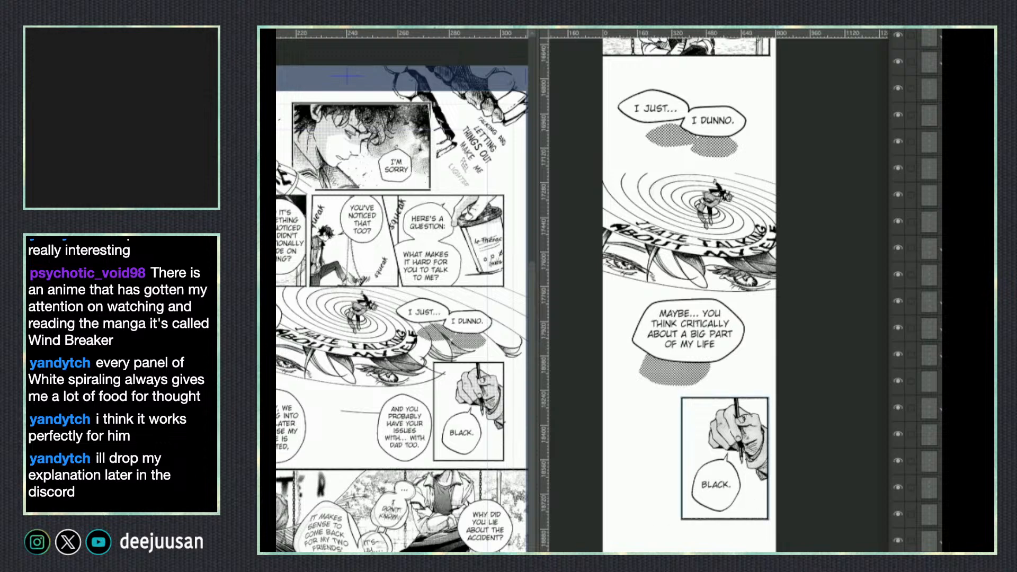
Scale the pasted "BLACK." panel down slightly in the strip.
key(super+t)
click(691, 513)
key(Return)
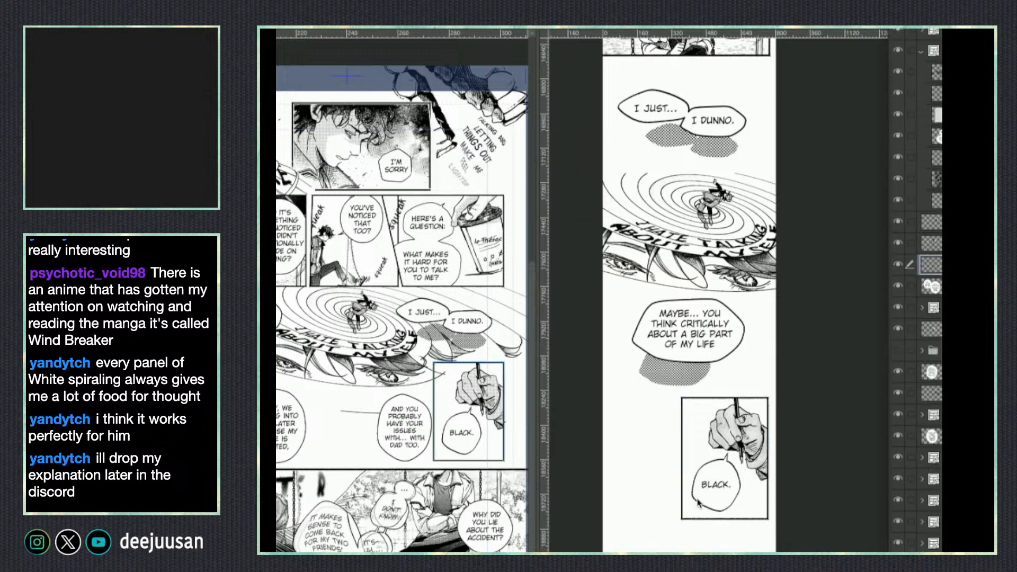
key(super+t)
drag(682, 519, 684, 516)
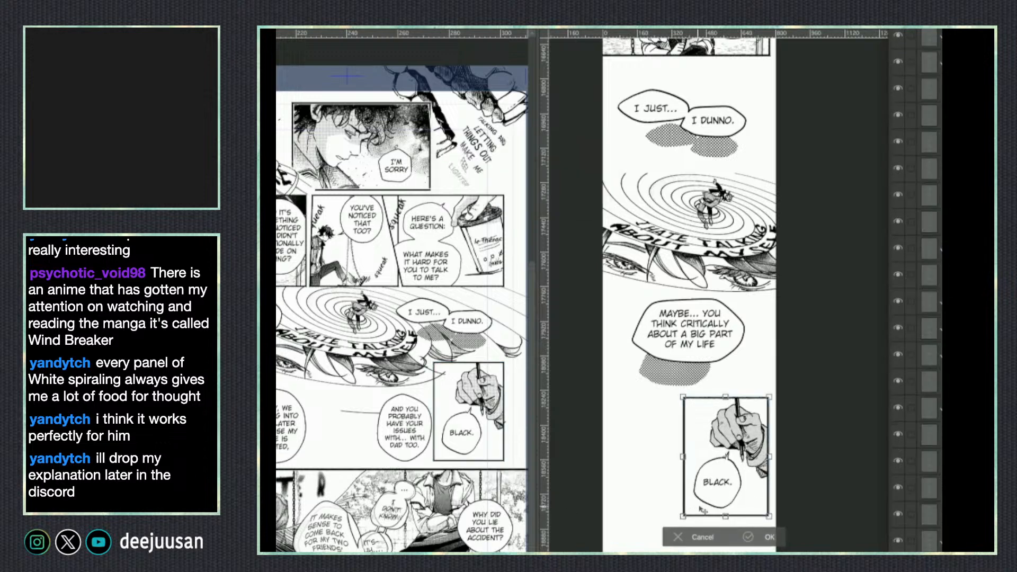
key(Return)
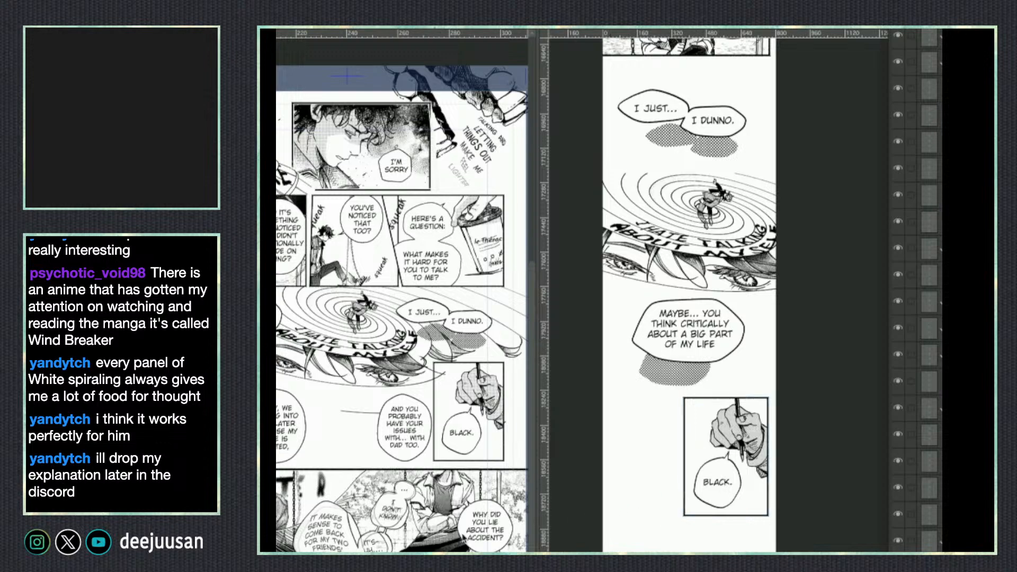
Show the hidden notebook folder, merge it into one layer and place it above the lower panel's frame folder.
drag(406, 458, 437, 446)
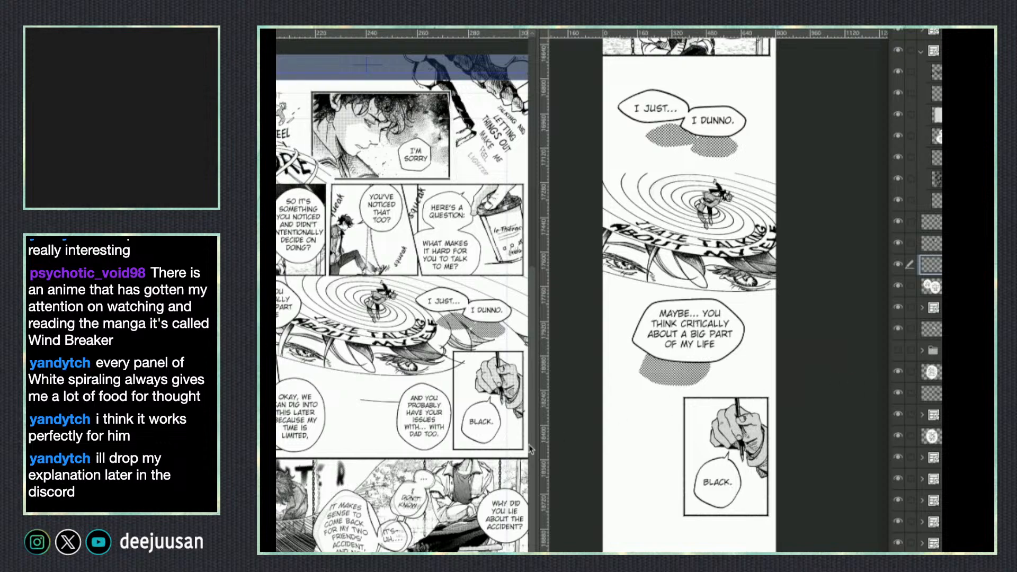
drag(446, 496, 468, 488)
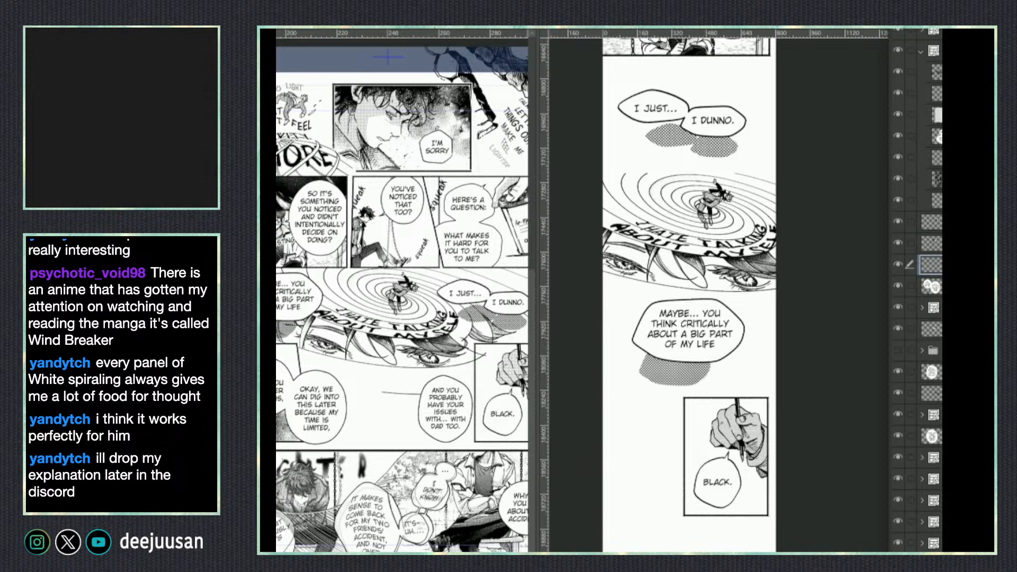
click(922, 415)
drag(928, 350, 923, 424)
click(897, 414)
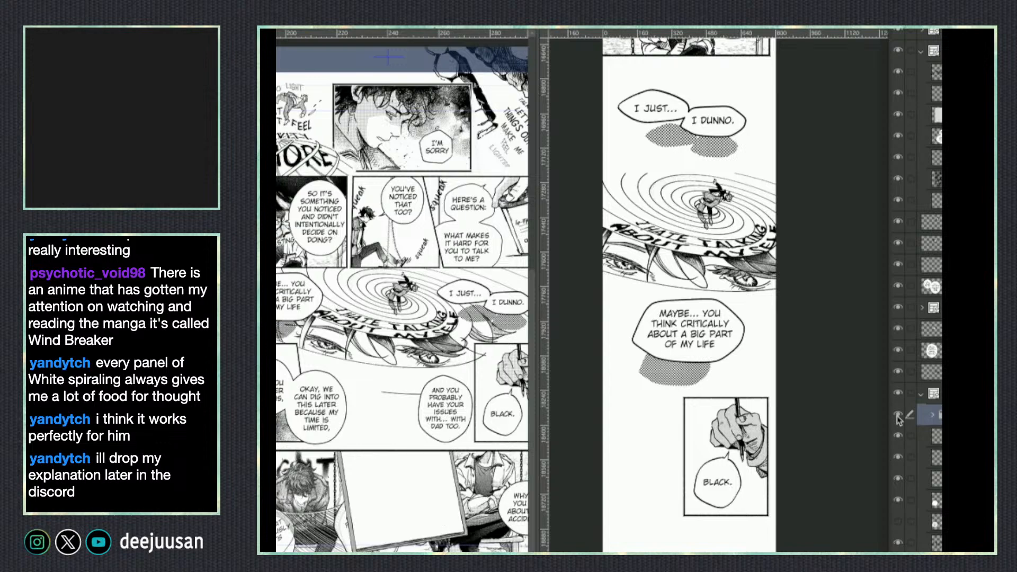
drag(929, 415, 920, 361)
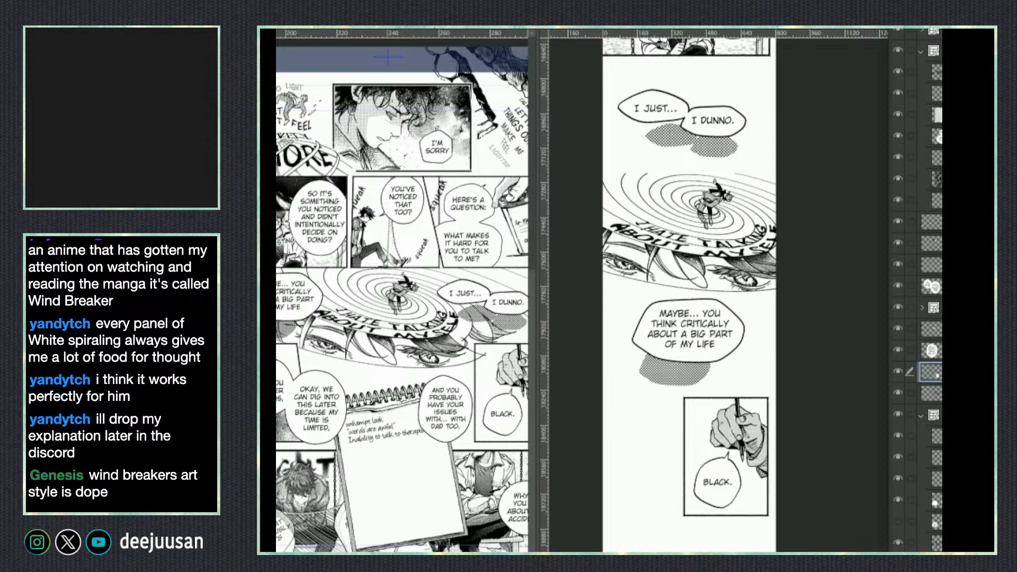
Paste the notebook into the strip, scale it down to about the strip's width and place it beneath the "BLACK." panel.
scroll(712, 474, down, 3)
key(ctrl+v)
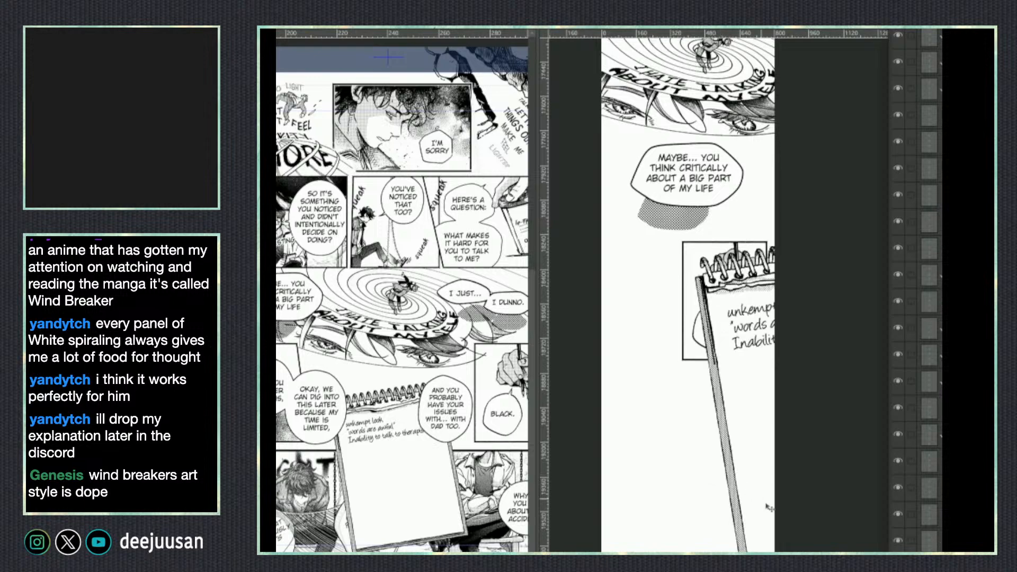
drag(755, 387, 637, 499)
key(ctrl+t)
drag(718, 341, 717, 431)
drag(762, 476, 745, 425)
mouse_move(757, 498)
mouse_down()
mouse_move(743, 460)
mouse_move(751, 481)
mouse_up()
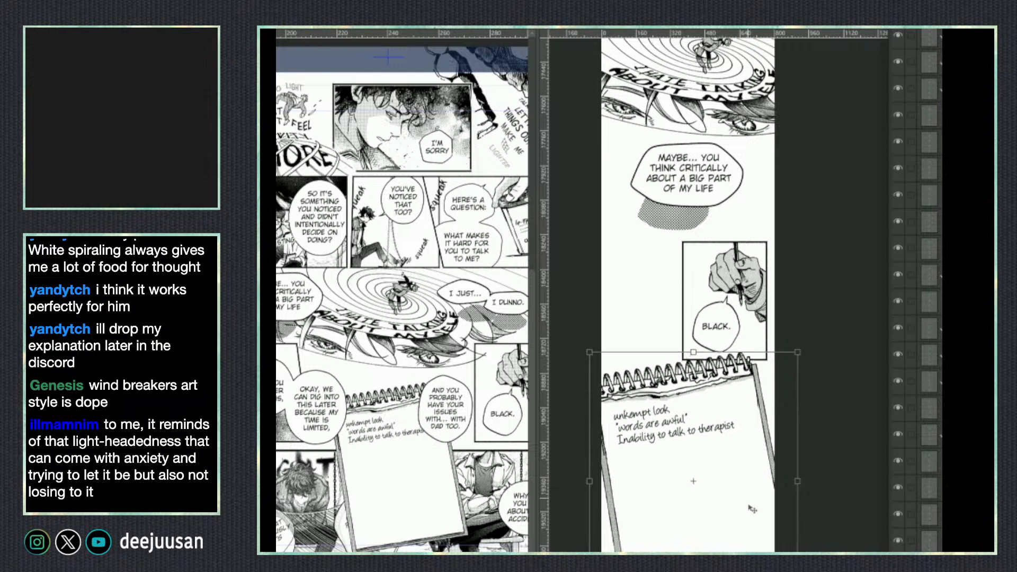
drag(693, 571, 692, 548)
key(Return)
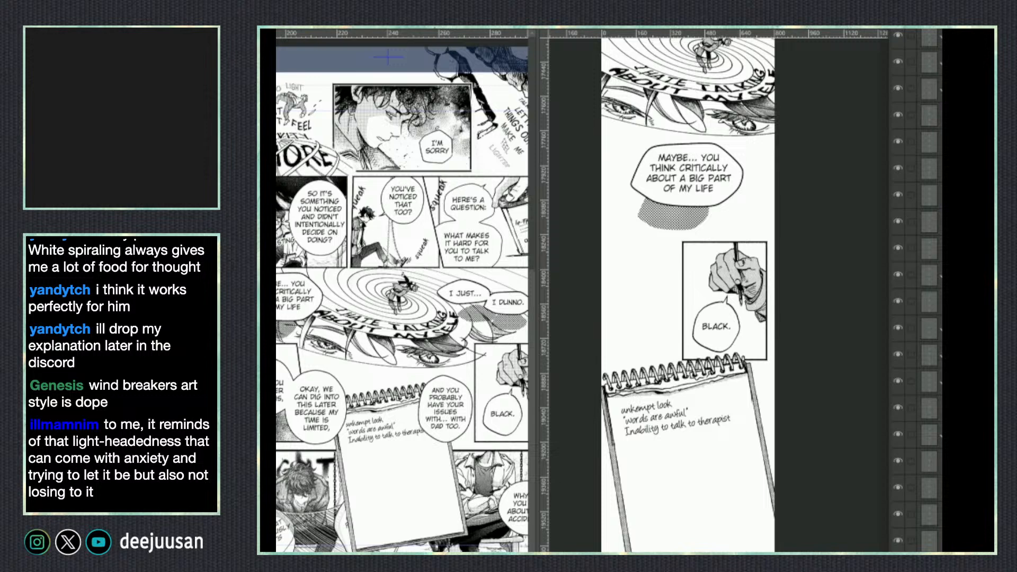
Copy the "AND YOU PROBABLY HAVE YOUR ISSUES WITH... WITH DAD TOO." balloon into the strip, overlapping the notebook's upper left part.
click(449, 441)
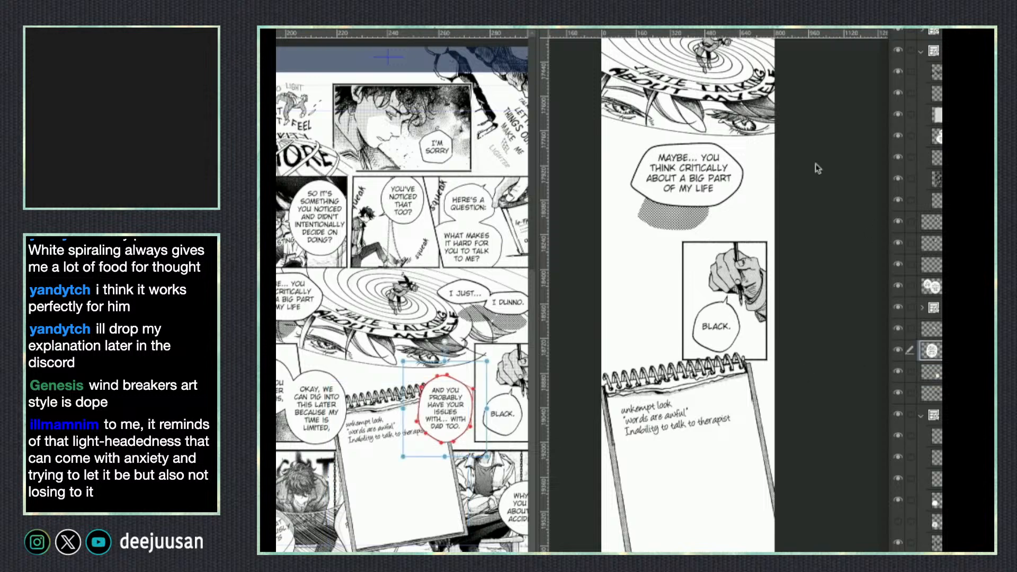
key(ctrl+c)
click(760, 528)
key(ctrl+v)
drag(815, 422, 709, 374)
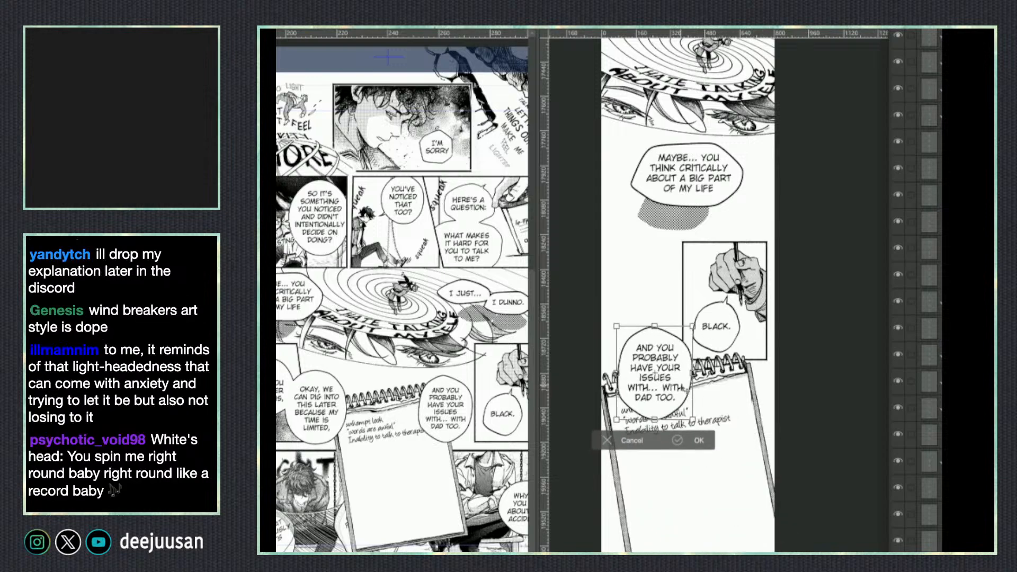
key(Return)
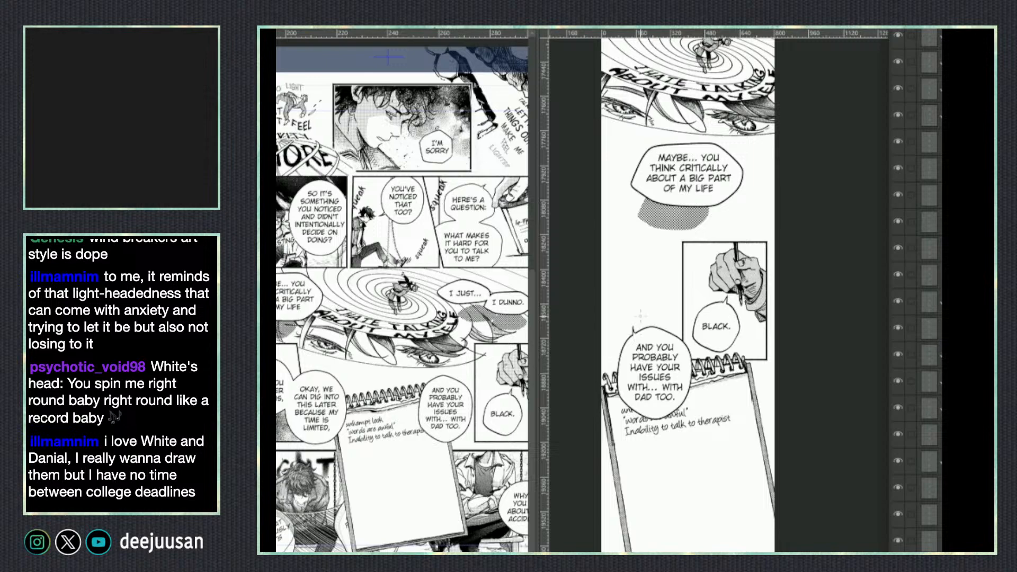
Move the notebook slightly lower so it clears the bottom of the "BLACK." panel.
drag(779, 493, 732, 529)
key(q)
click(740, 405)
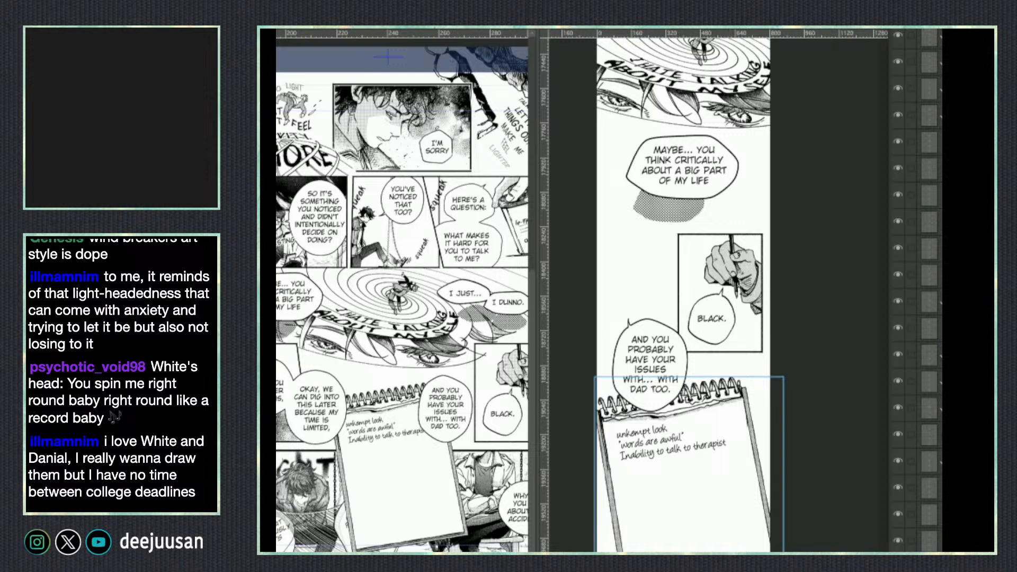
Merge the page panel behind the "OKAY, WE CAN DIG INTO THIS LATER" balloon into one layer and paste it across the notebook's lower part.
click(330, 477)
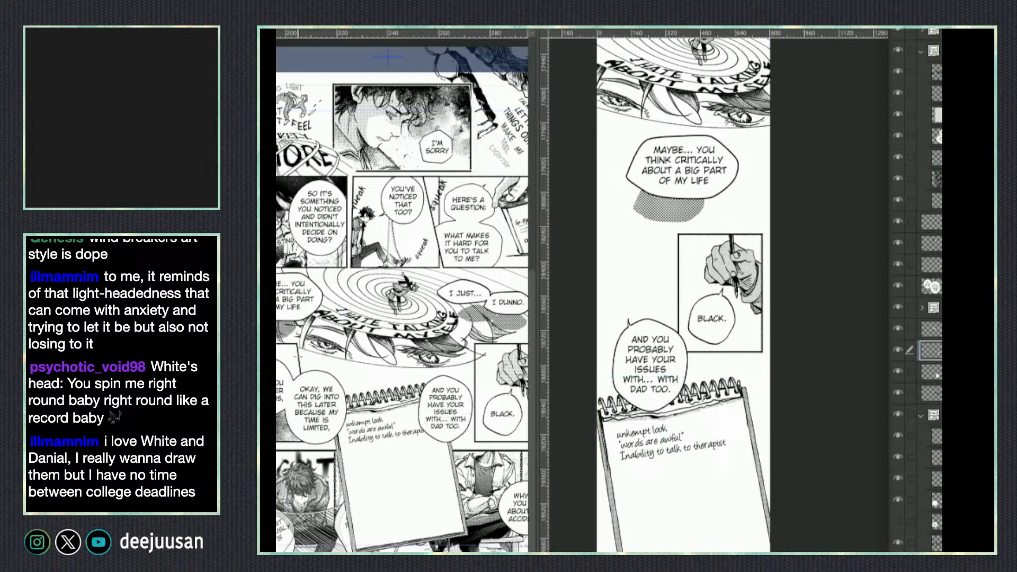
click(300, 359)
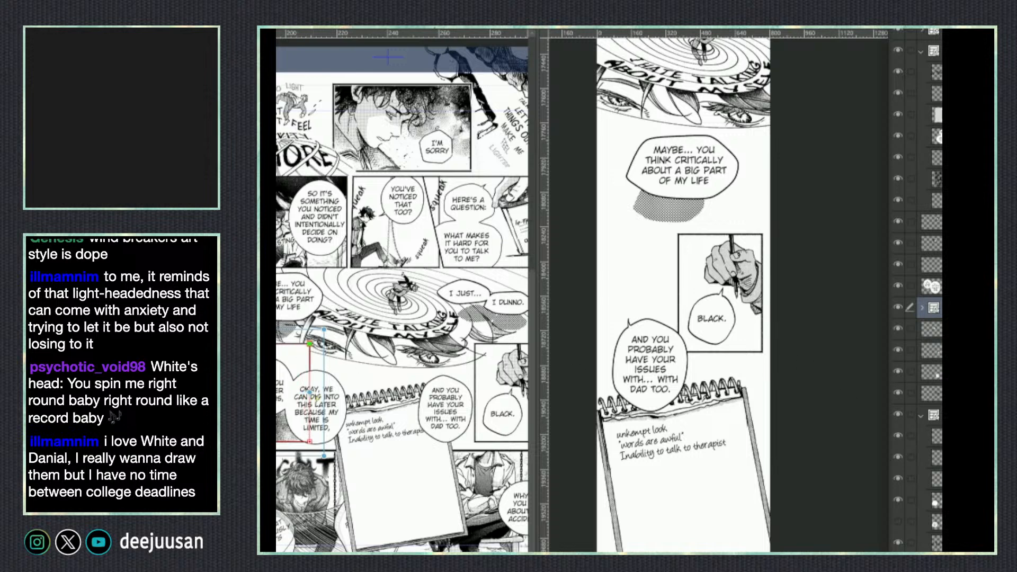
key(ctrl+shift+n)
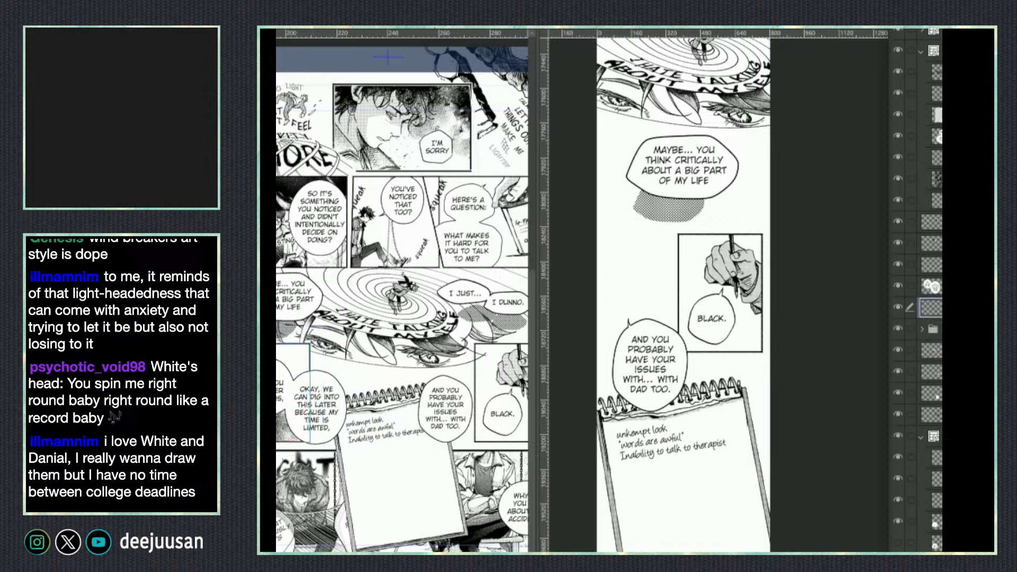
click(704, 513)
drag(768, 484, 596, 552)
key(ctrl+z)
key(ctrl+z)
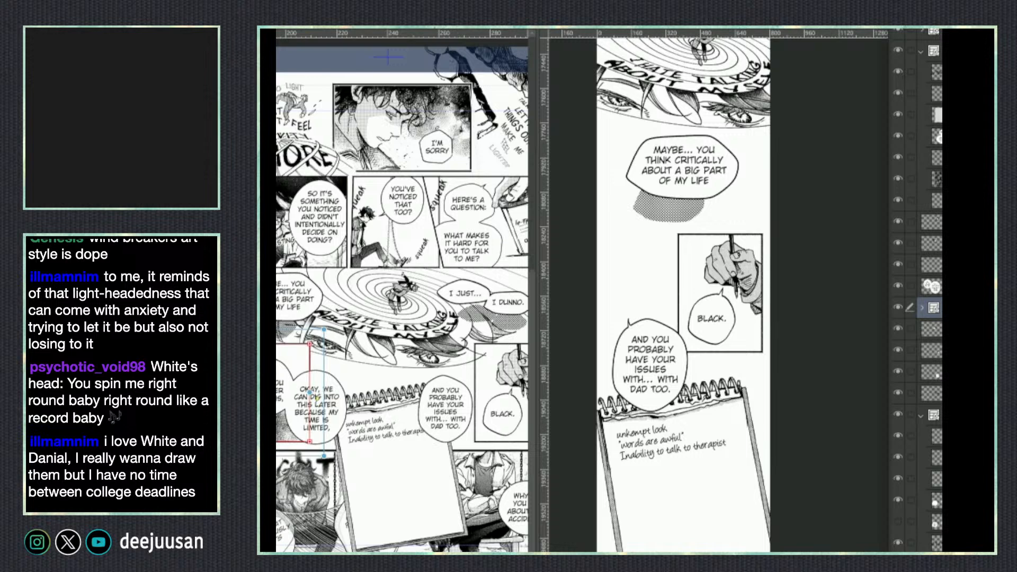
key(ctrl+y)
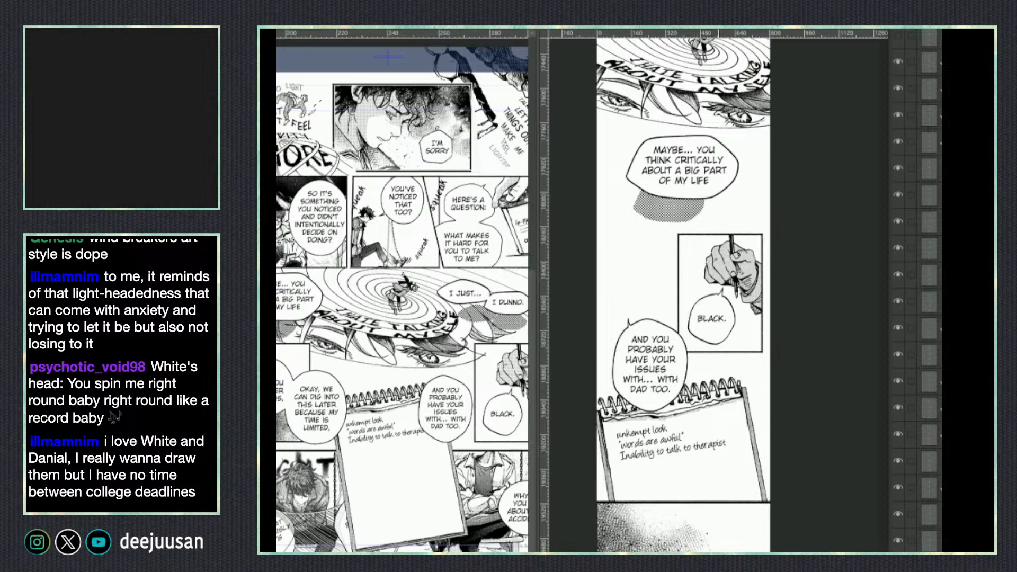
Copy the "OKAY, WE CAN DIG INTO THIS LATER" and "BUT CAN YOU ANSWER ME THIS," balloons from the page into the strip.
drag(320, 463, 314, 437)
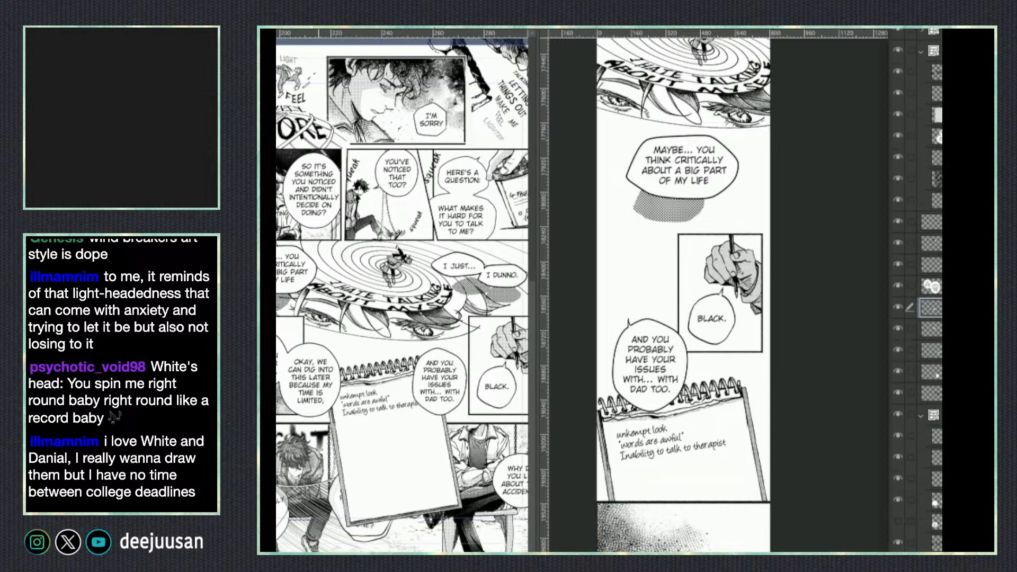
click(314, 414)
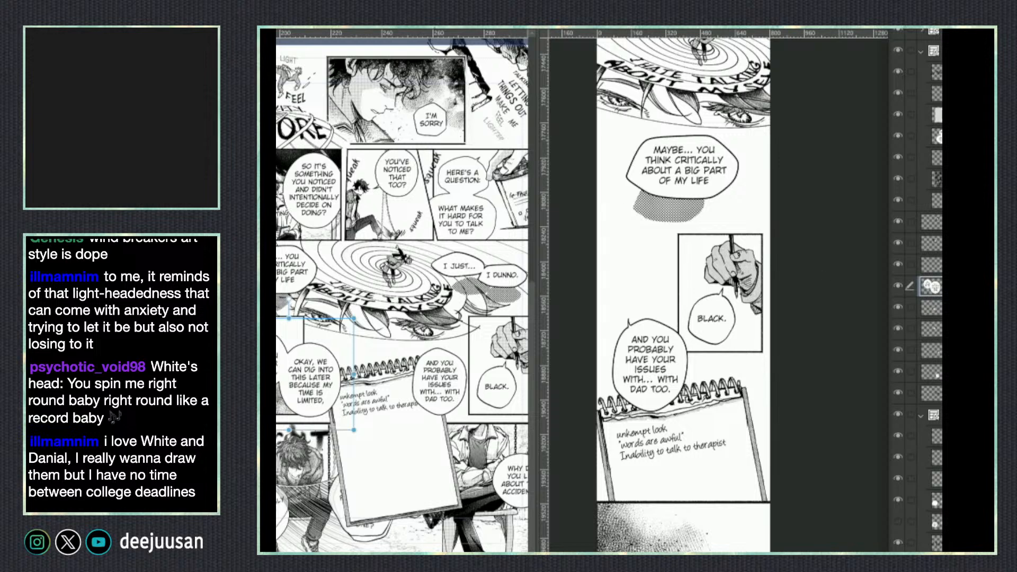
click(328, 407)
drag(330, 407, 332, 355)
key(ctrl+z)
click(331, 409)
drag(332, 409, 308, 366)
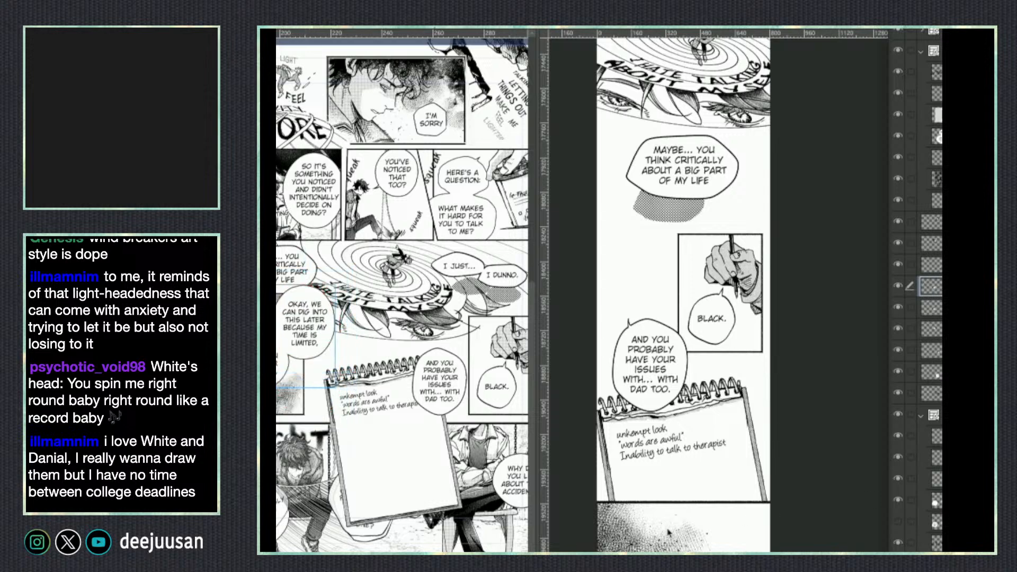
drag(669, 545, 623, 476)
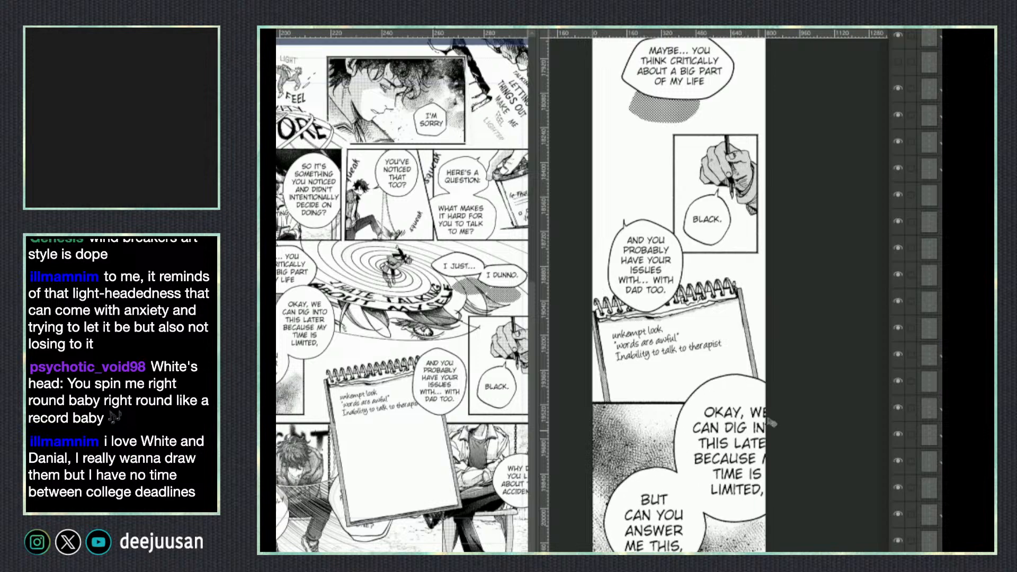
Scale the two pasted balloons down to fit within the strip and place them over the dotted panel.
key(ctrl+t)
drag(786, 379, 712, 456)
drag(696, 545, 737, 470)
key(Return)
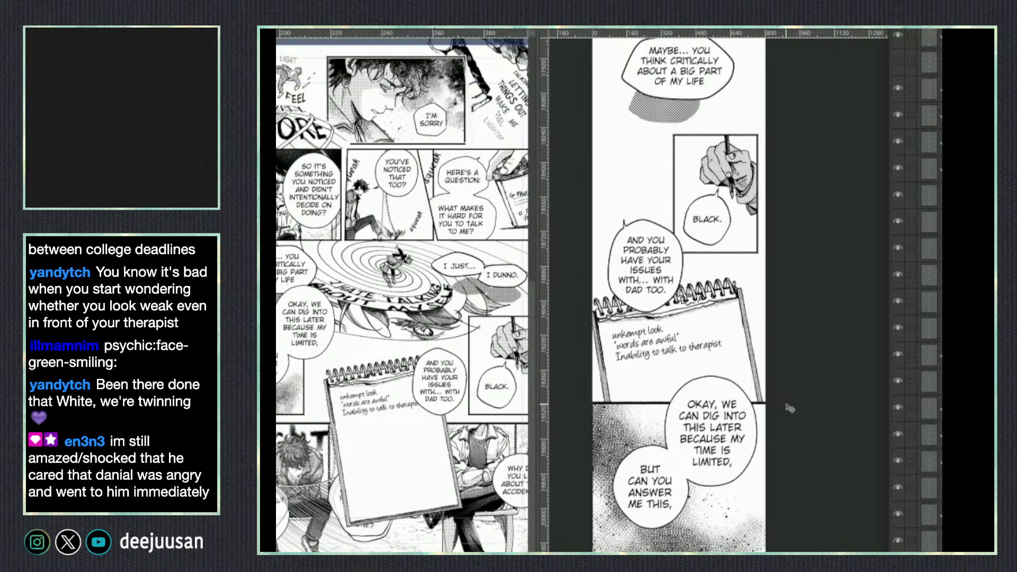
Shrink the dotted panel behind the balloons so its whole frame sits within the strip with margins on both sides.
key(q)
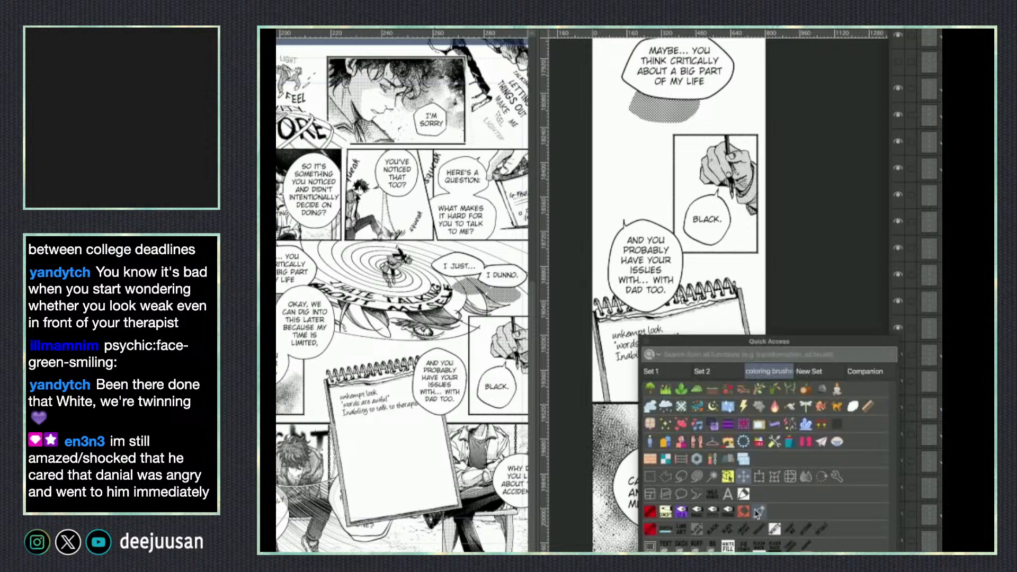
click(730, 479)
click(731, 542)
key(q)
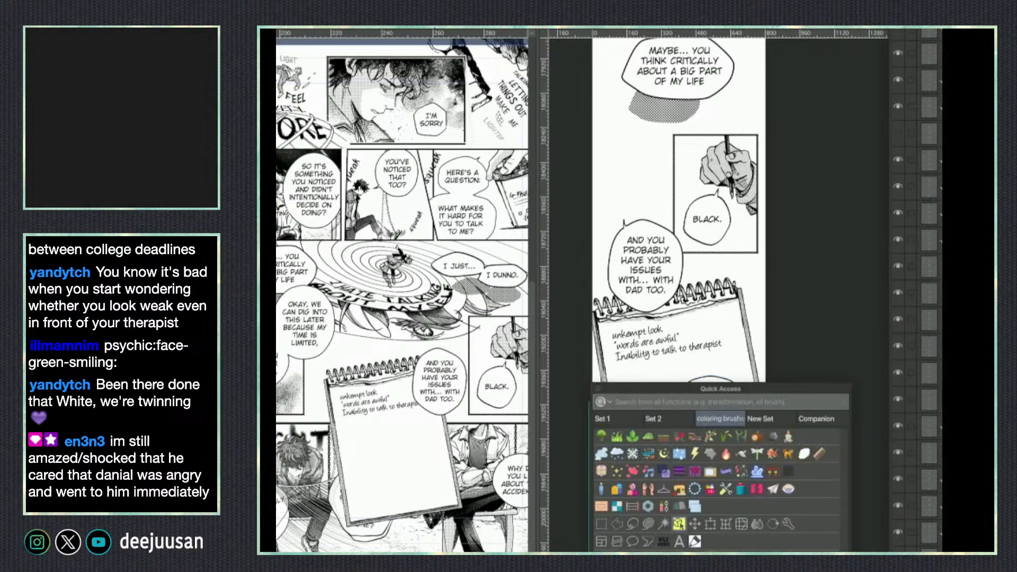
click(708, 525)
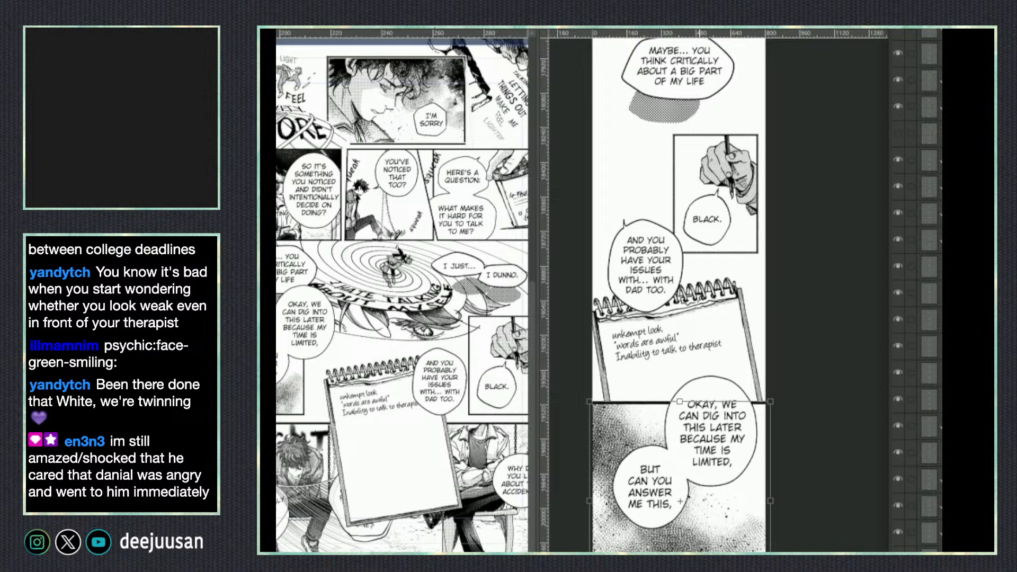
drag(770, 501, 761, 466)
drag(713, 545, 713, 542)
key(Return)
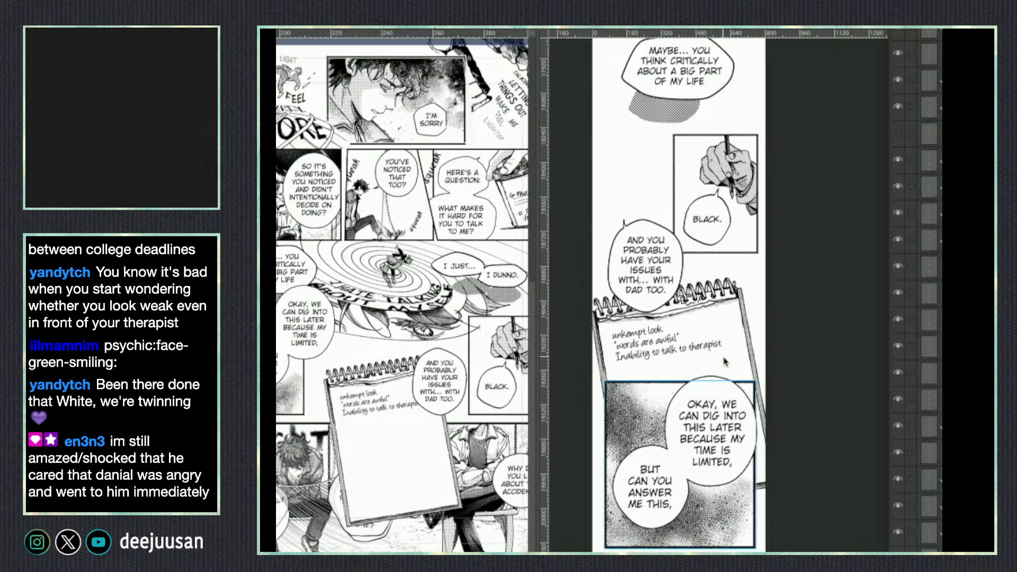
Scale the notebook down slightly and remove the part of it that extends beside the dotted panel.
click(731, 356)
key(q)
click(727, 299)
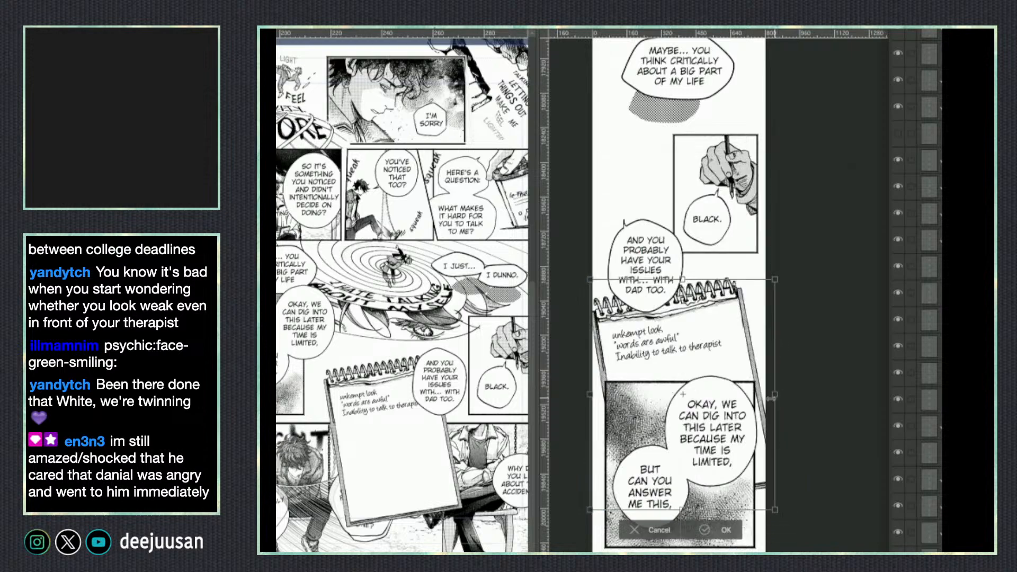
drag(727, 411, 731, 411)
drag(682, 505, 683, 498)
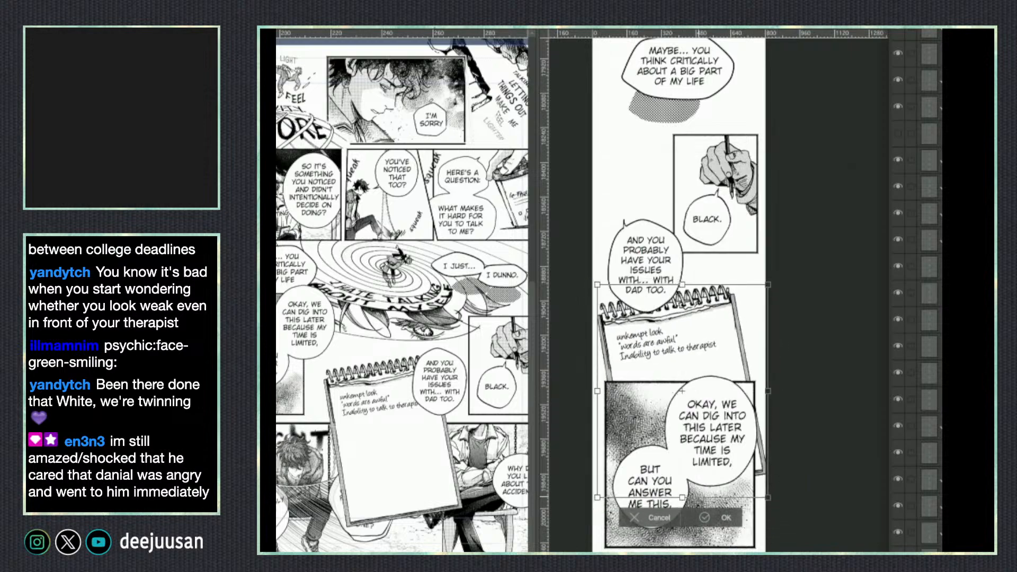
click(713, 521)
scroll(774, 466, up, 1)
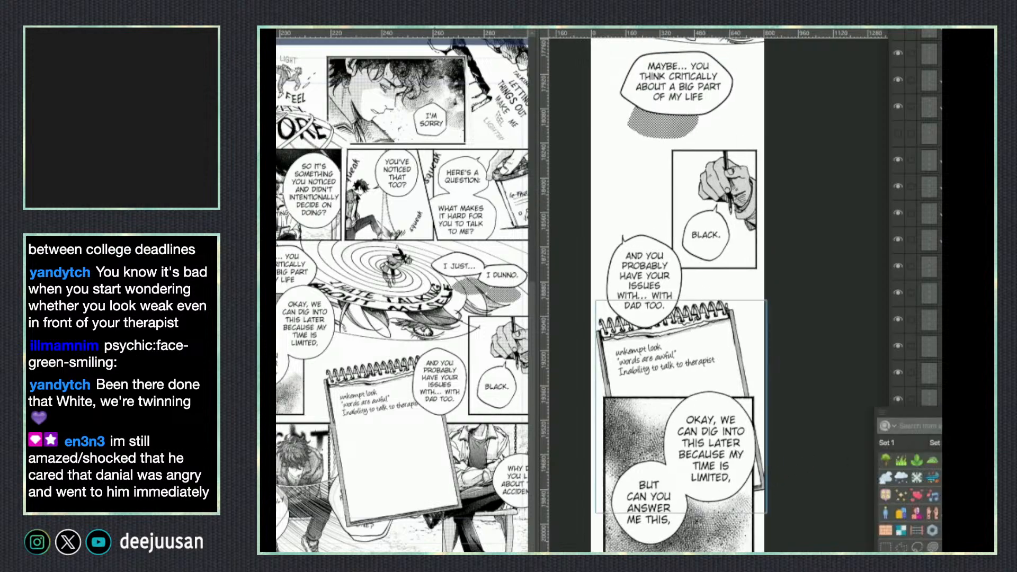
key(ctrl+t)
drag(582, 552, 584, 551)
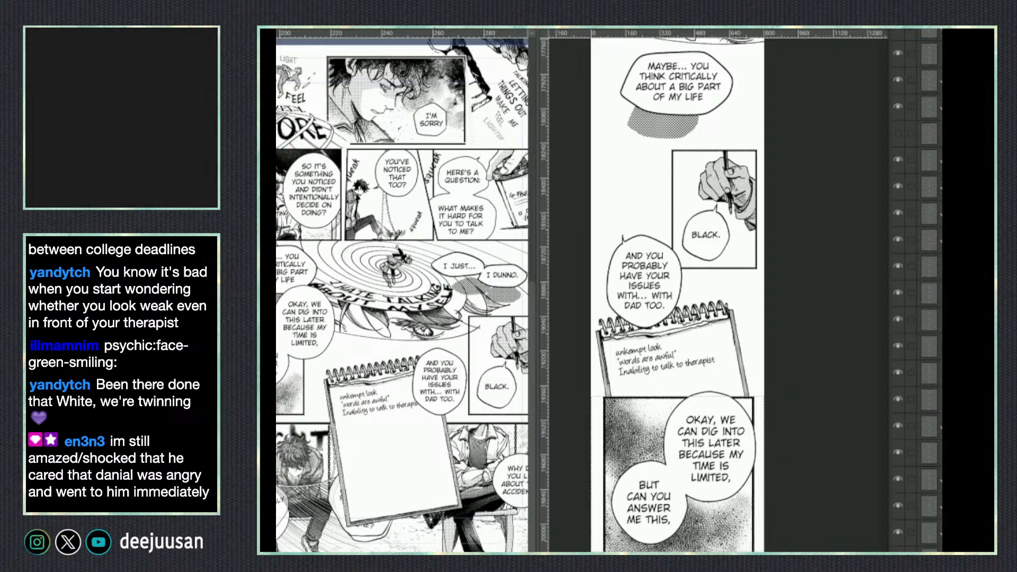
Move the two joined balloons slightly down and left so they sit inside the dotted panel's frame.
key(q)
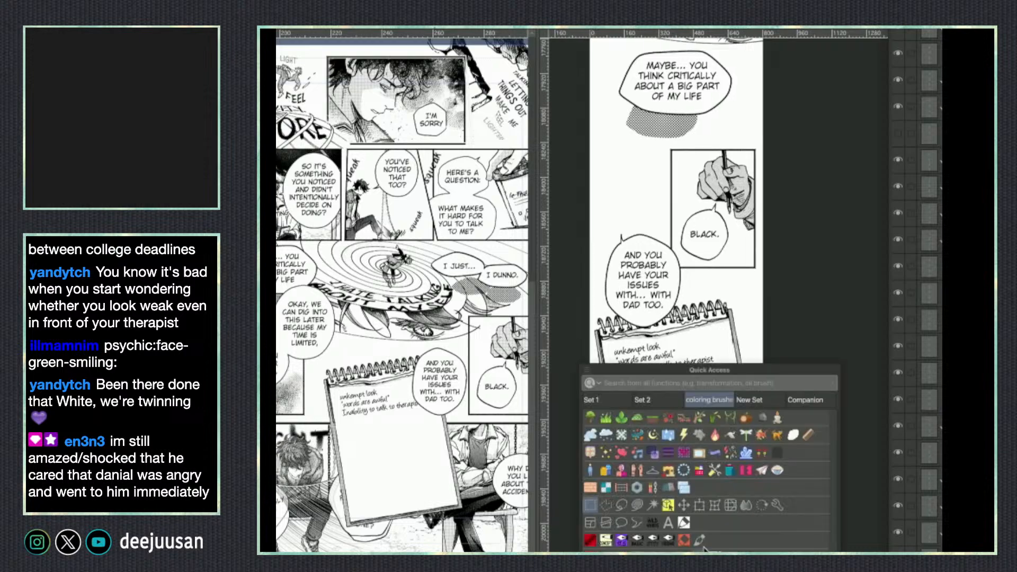
click(668, 510)
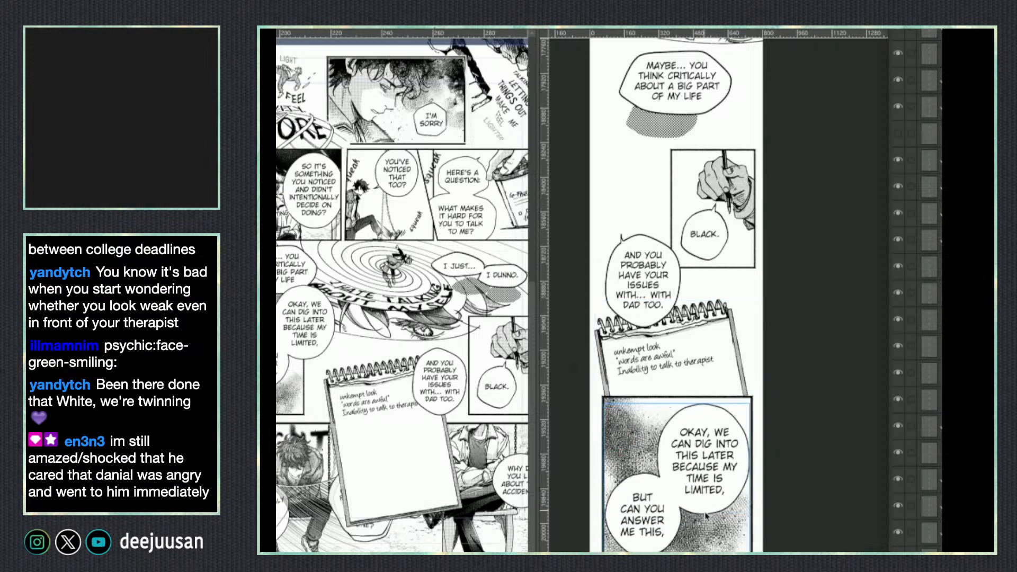
scroll(705, 518, down, 3)
Hide the notebook on the comic page to uncover the swing panel beneath it.
click(426, 425)
drag(426, 425, 371, 345)
click(371, 360)
click(898, 444)
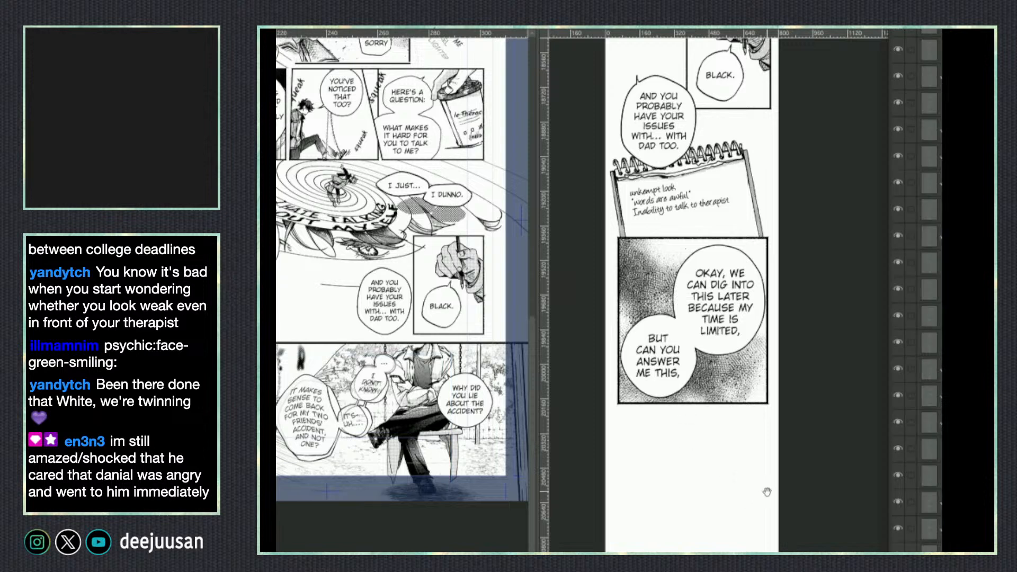
Find the swing panel's frame folder and move its speech balloon layers out, placing them above the folder.
scroll(402, 265, left, 1)
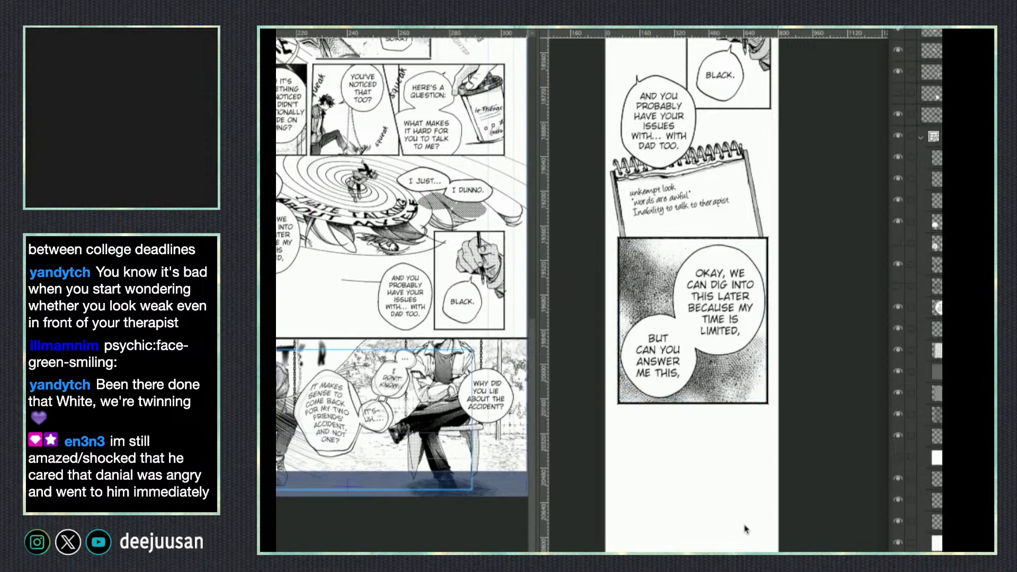
click(496, 452)
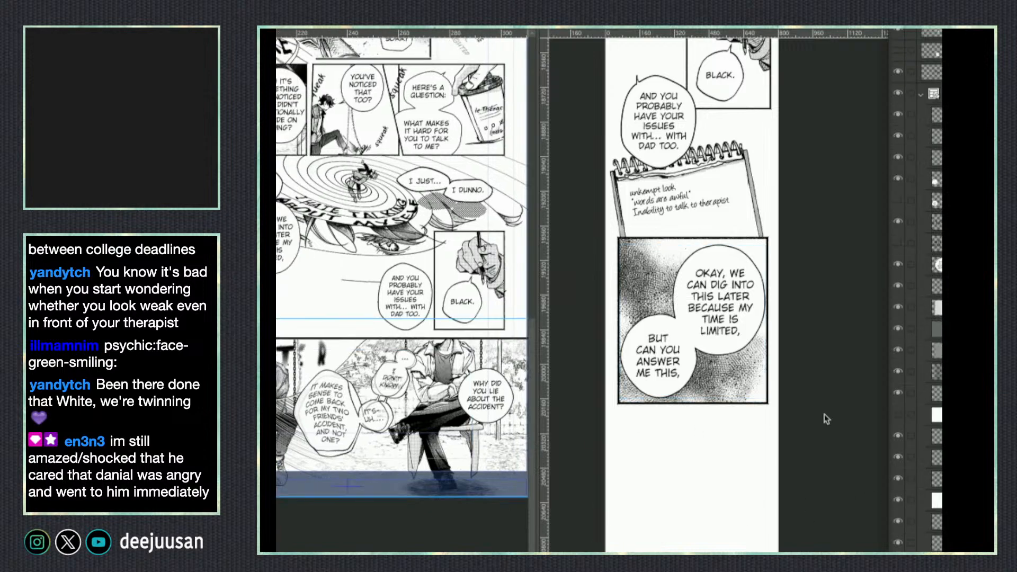
click(898, 93)
click(897, 92)
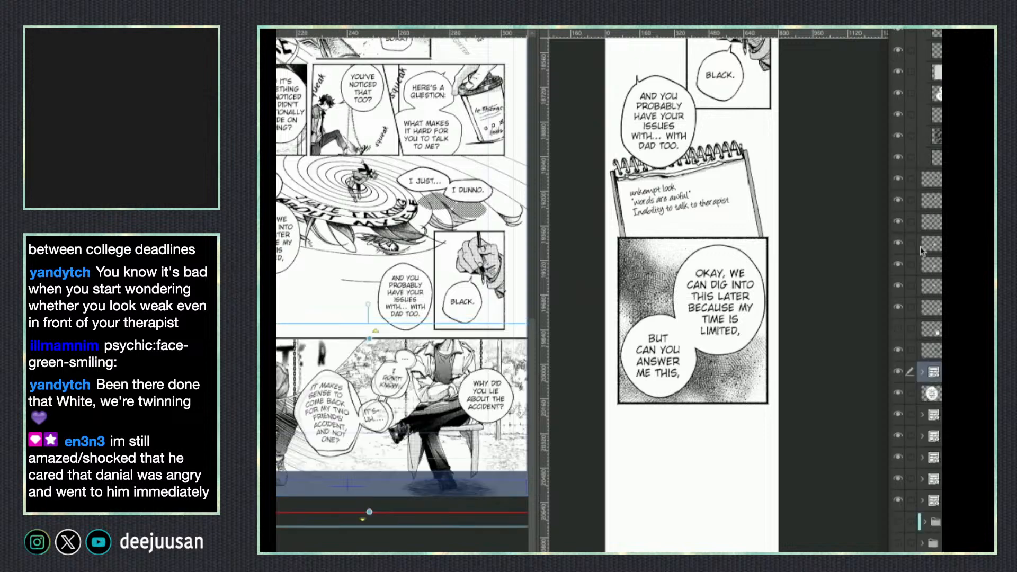
click(921, 374)
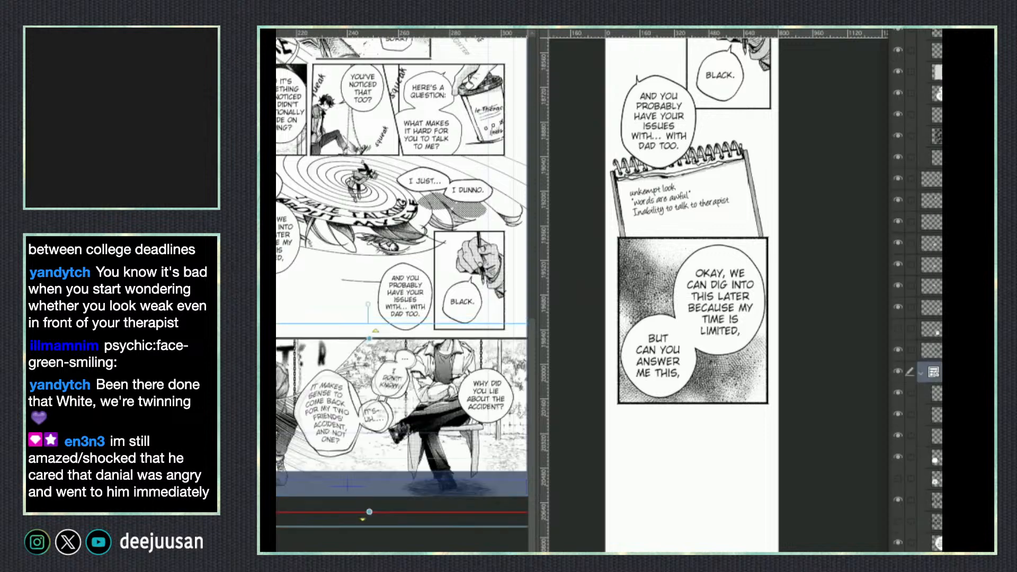
click(935, 458)
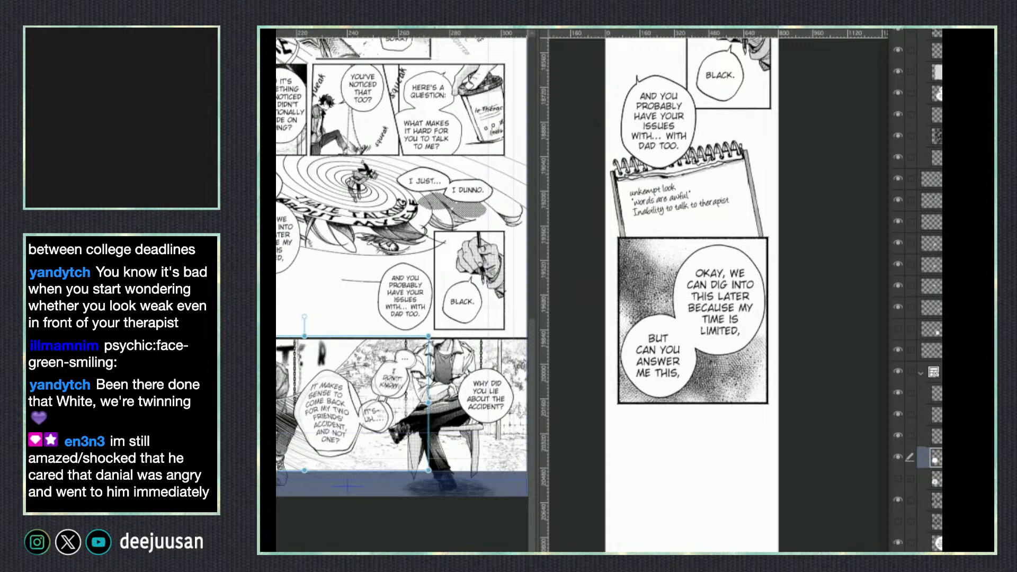
click(897, 500)
click(900, 394)
click(899, 393)
shift+click(932, 393)
drag(932, 397, 898, 373)
scroll(914, 291, down, 2)
scroll(915, 292, down, 1)
drag(929, 478, 930, 382)
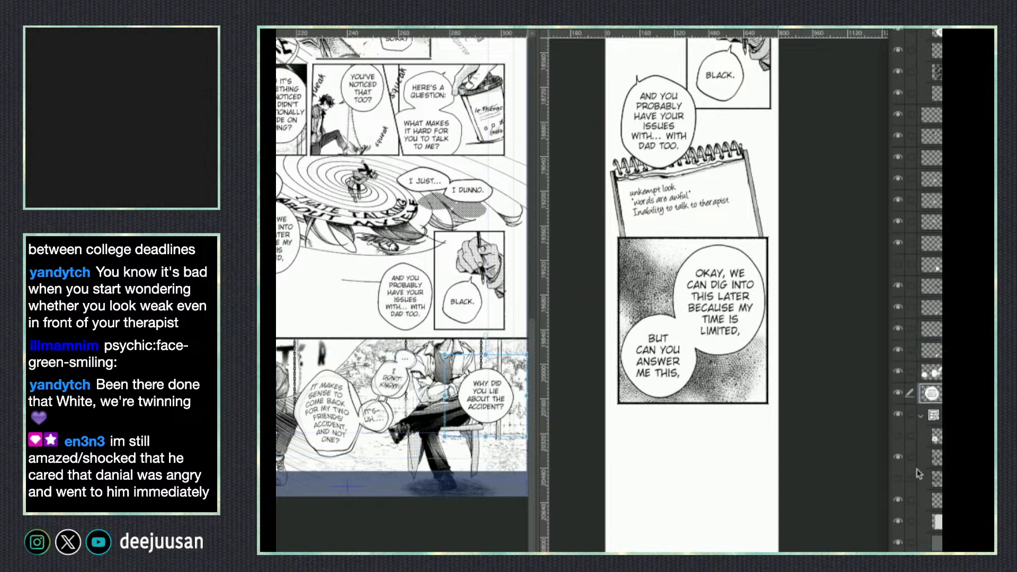
Collapse the swing panel's frame folder, merge it into a single layer and keep that layer selected.
click(920, 416)
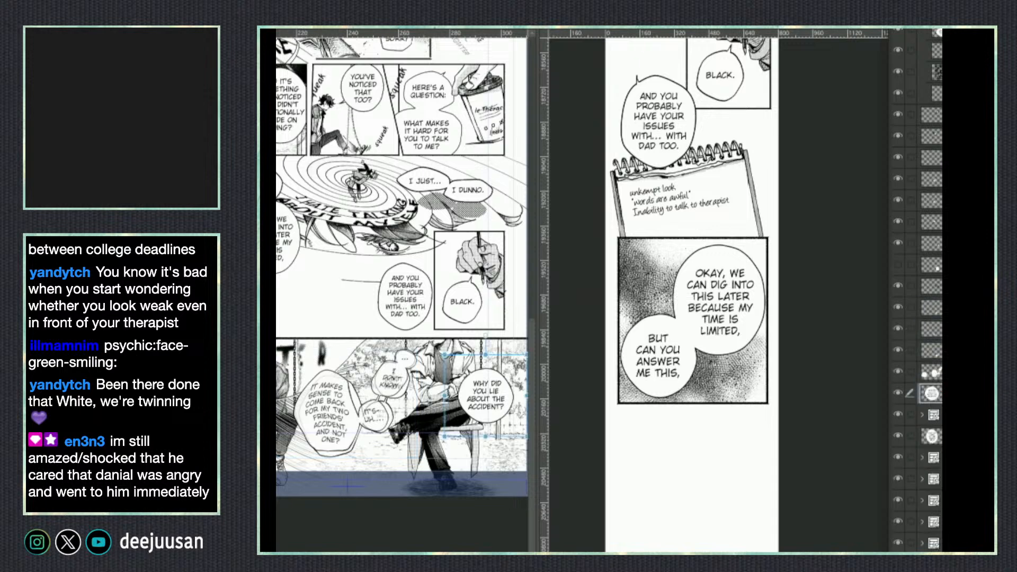
click(933, 415)
key(shift+alt+e)
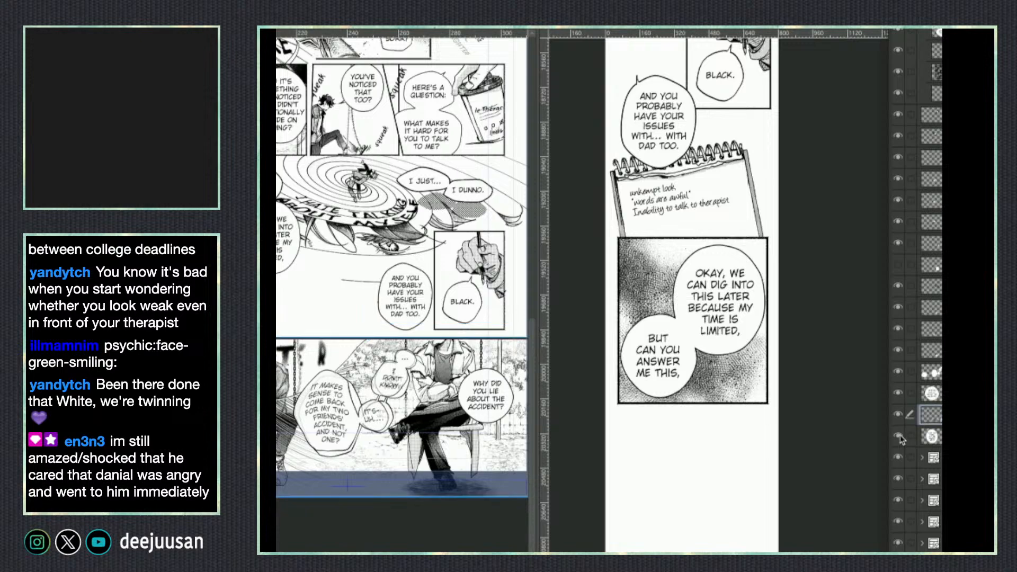
click(929, 438)
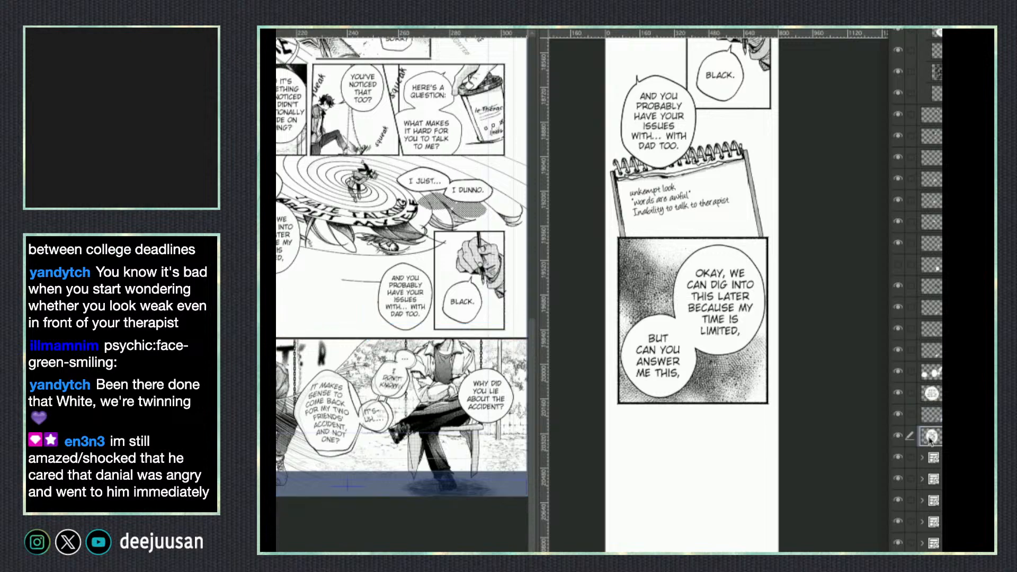
drag(389, 545, 471, 571)
click(935, 416)
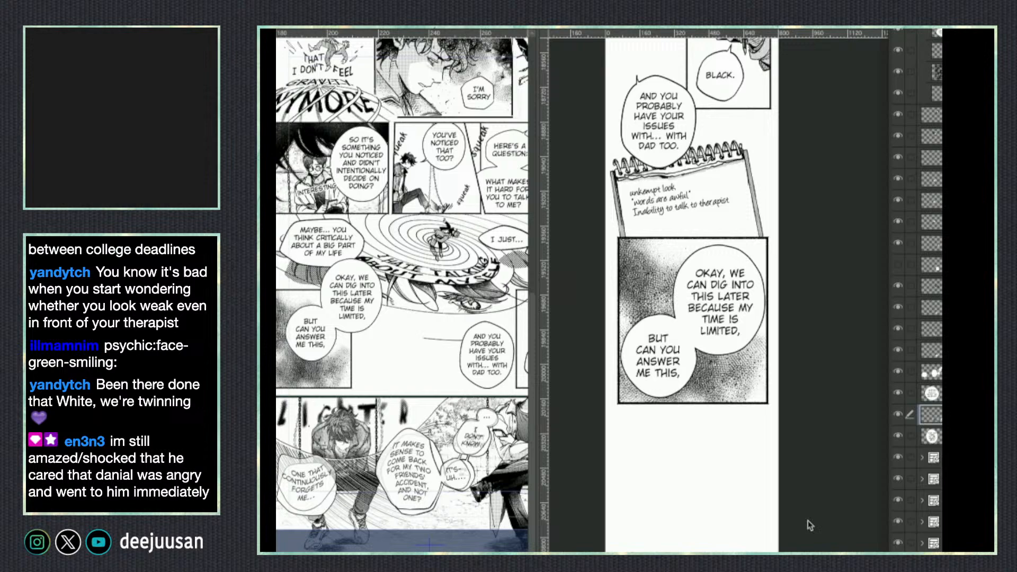
drag(522, 546, 400, 507)
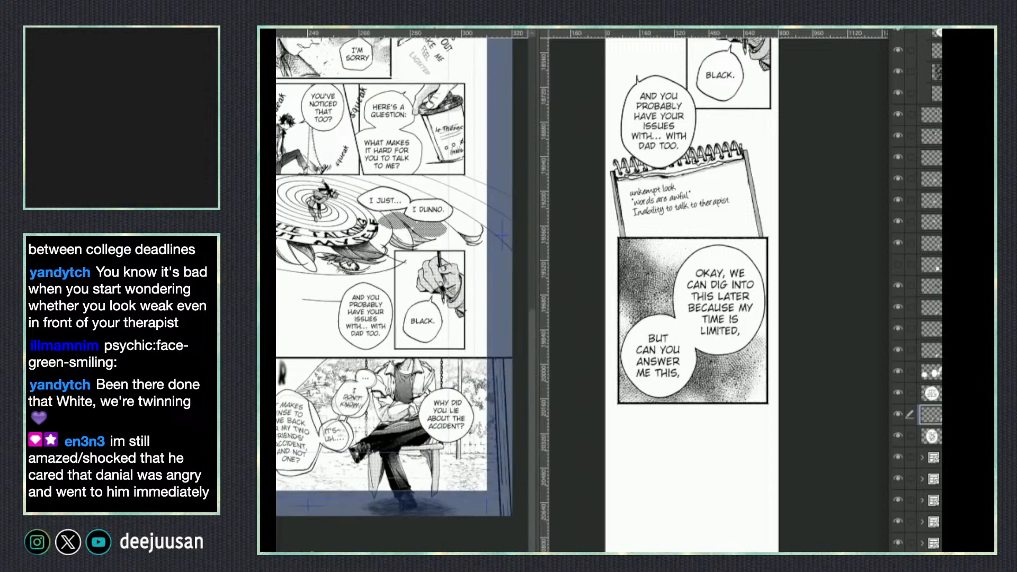
Try pasting the merged swing panel into the strip beneath the dotted panel.
click(685, 499)
key(ctrl+v)
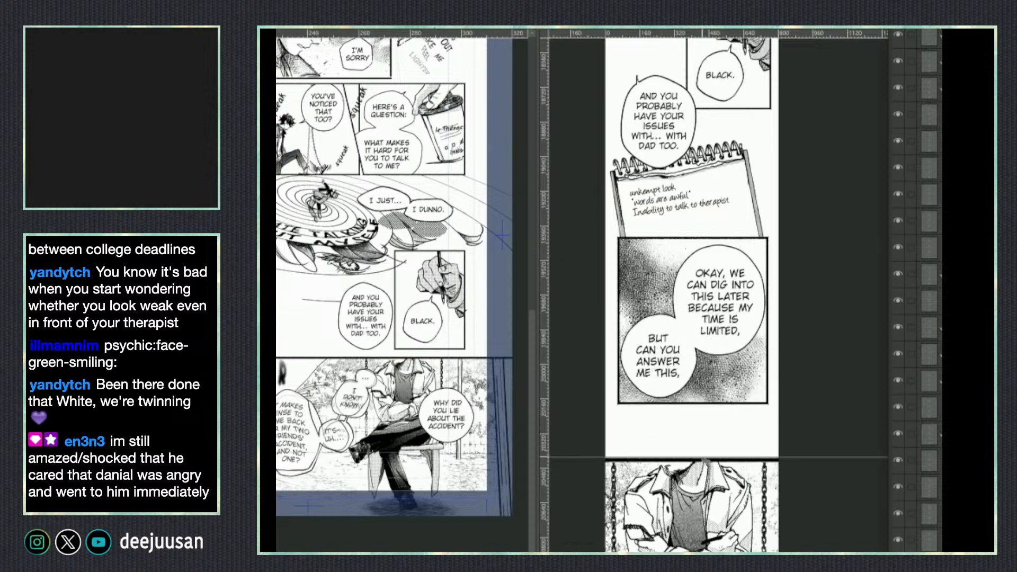
key(ctrl+z)
key(ctrl+z)
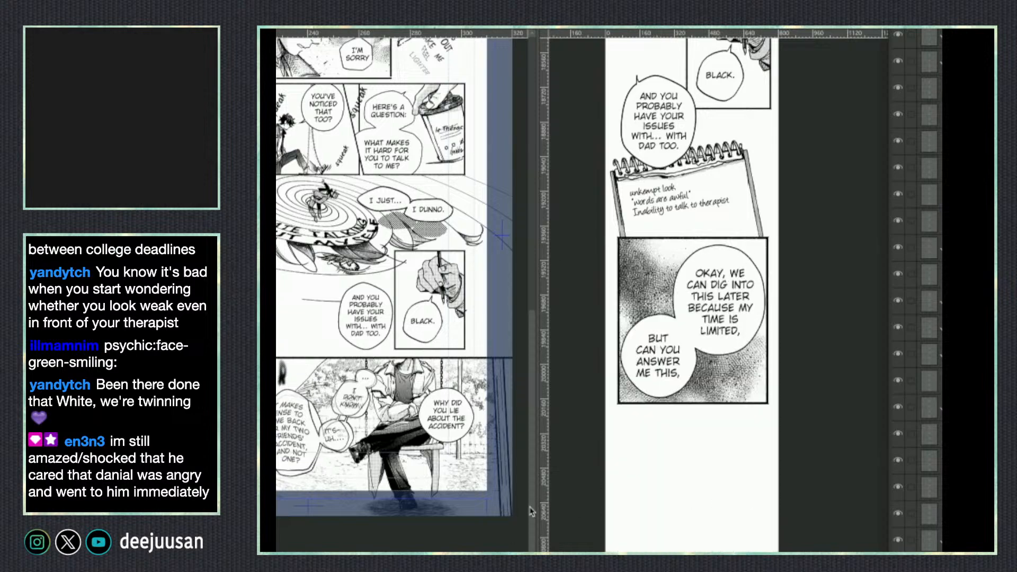
Select the area around the seated figure on the swing, copy it and paste it into the strip below the dotted panel.
drag(512, 361, 330, 514)
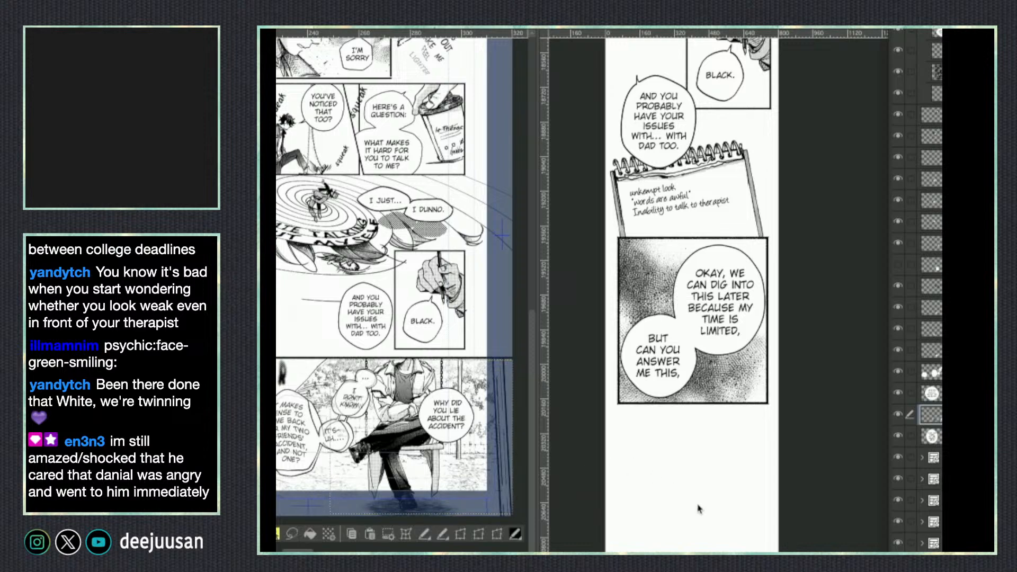
click(707, 515)
scroll(750, 424, down, 3)
key(ctrl+v)
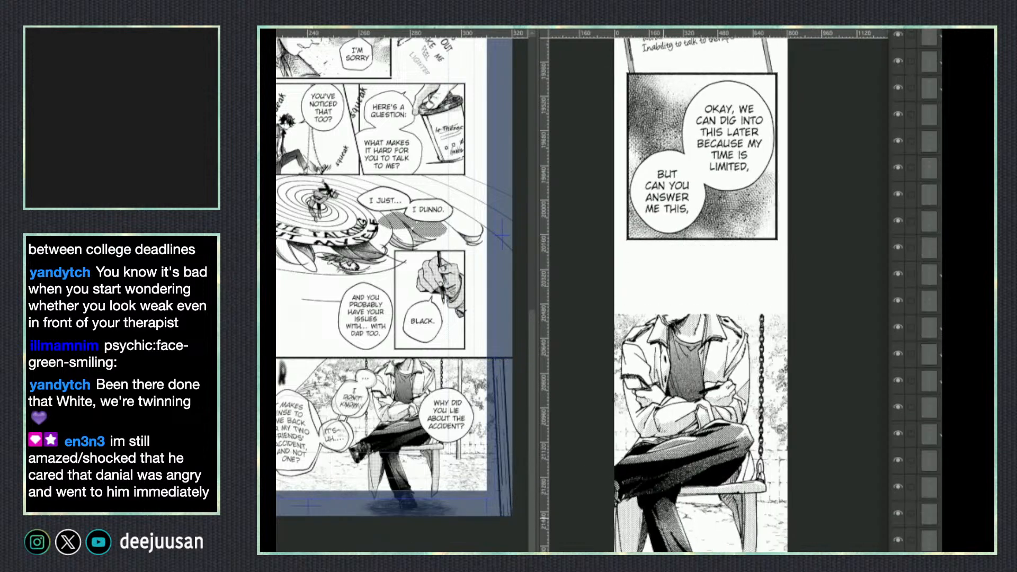
Scale the swing image down so the whole figure fits within the strip, leaving a gap beneath the dotted panel.
key(ctrl+t)
drag(743, 552, 776, 470)
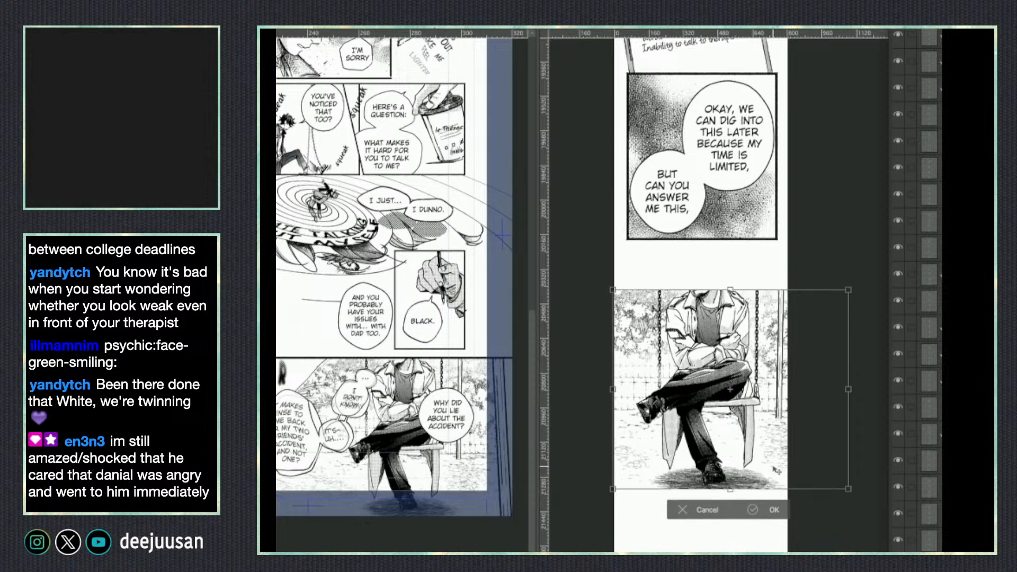
key(Return)
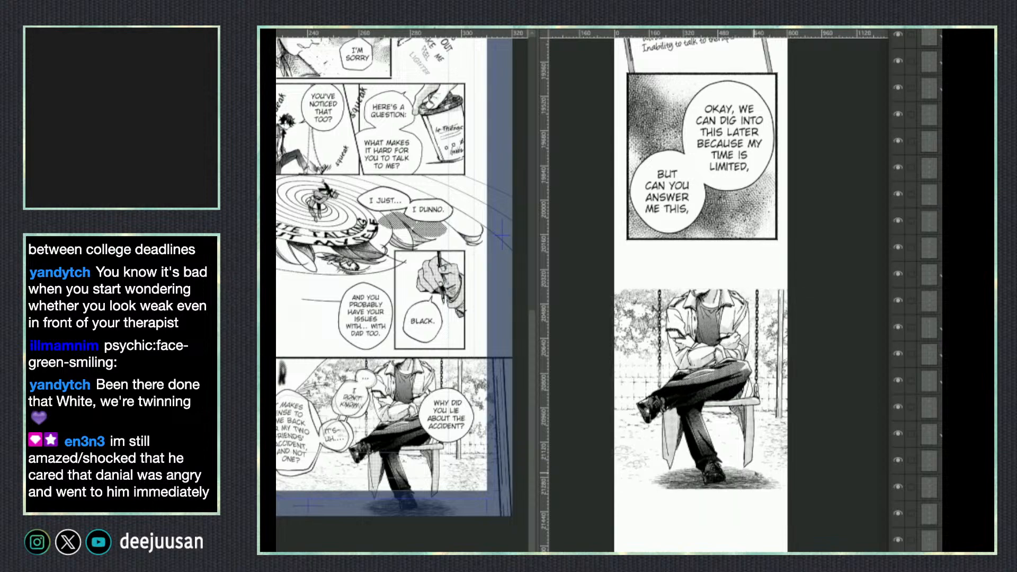
Draw a straight horizontal border line across the strip along the top edge of the swing image.
drag(822, 369, 807, 447)
key(q)
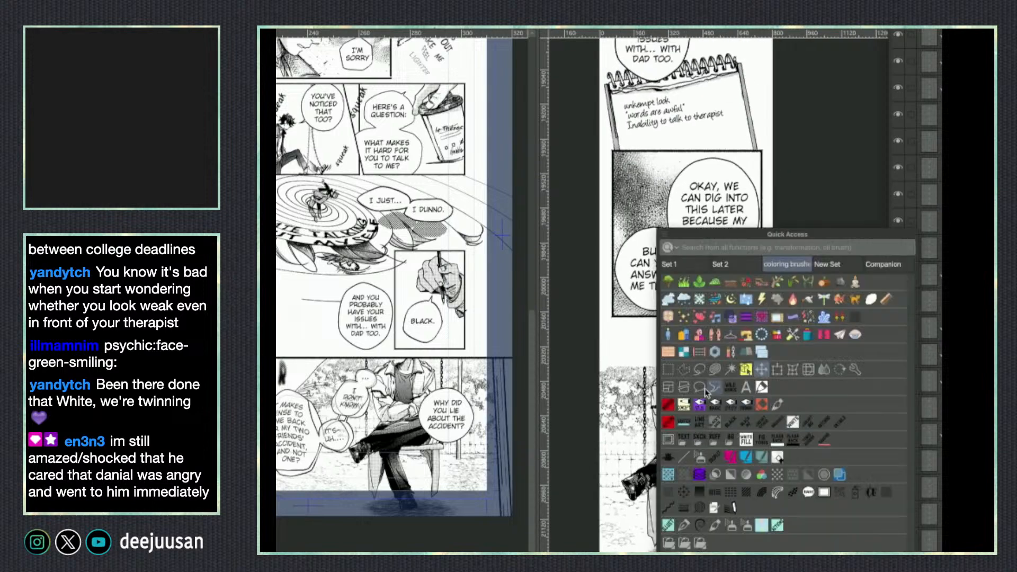
click(685, 456)
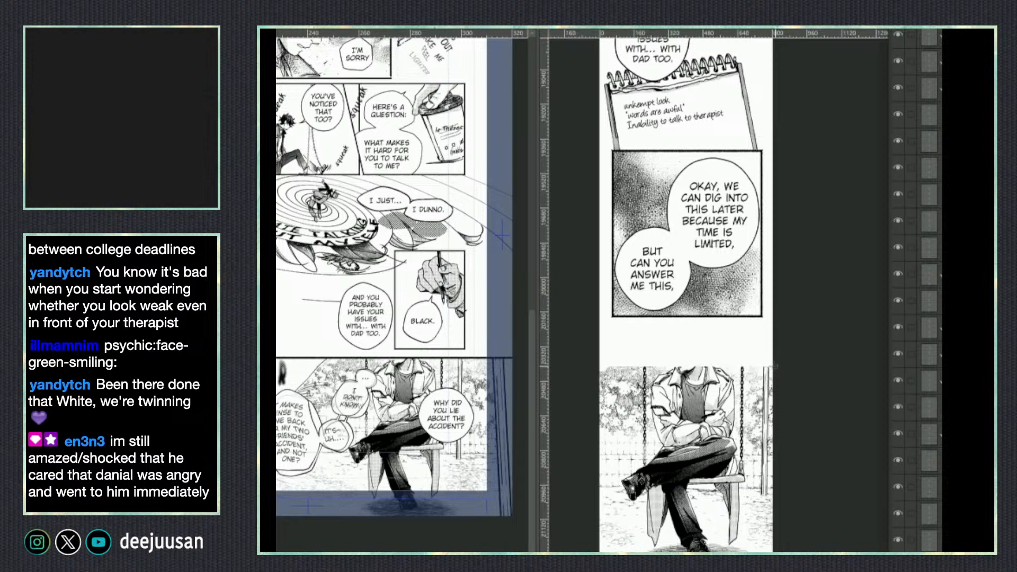
key(q)
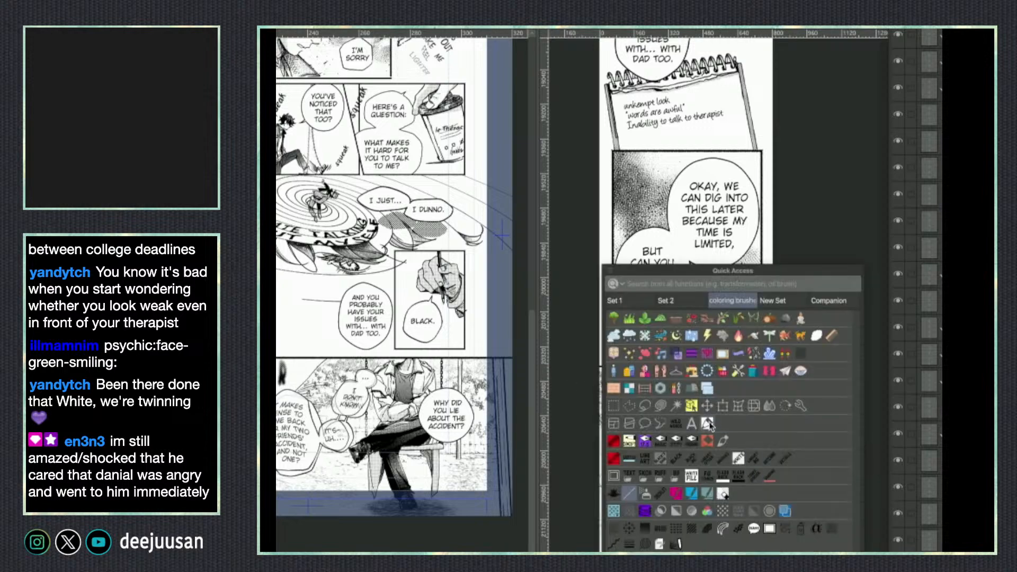
click(692, 405)
key(q)
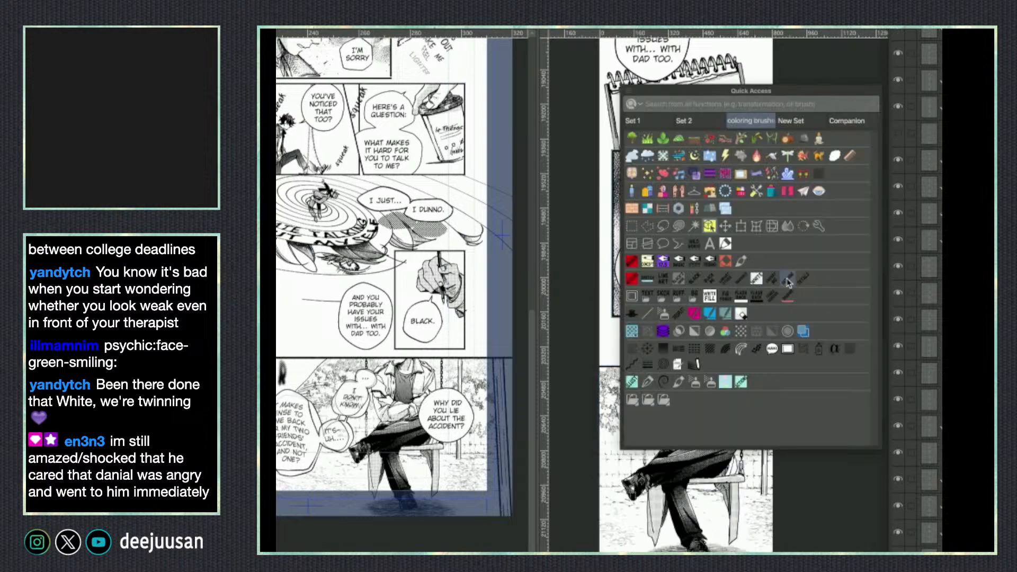
click(712, 313)
mouse_move(759, 162)
mouse_down()
mouse_move(640, 180)
mouse_move(736, 300)
mouse_move(754, 146)
mouse_move(718, 151)
mouse_move(625, 222)
mouse_move(742, 296)
mouse_up()
Select the speech balloon "WHY DID YOU LIE ABOUT THE ACCIDENT?" on the source page and copy it.
key(q)
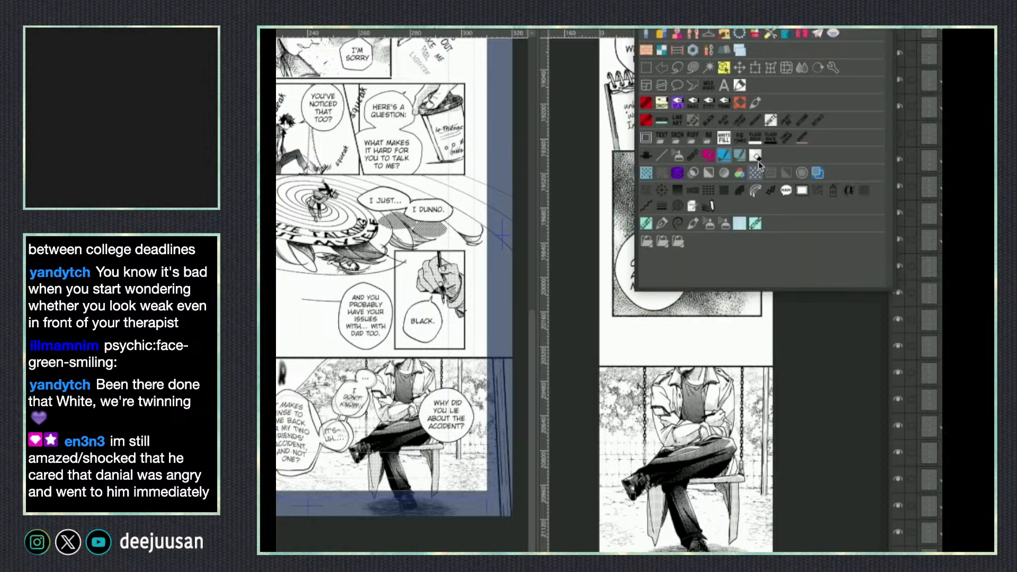
click(723, 67)
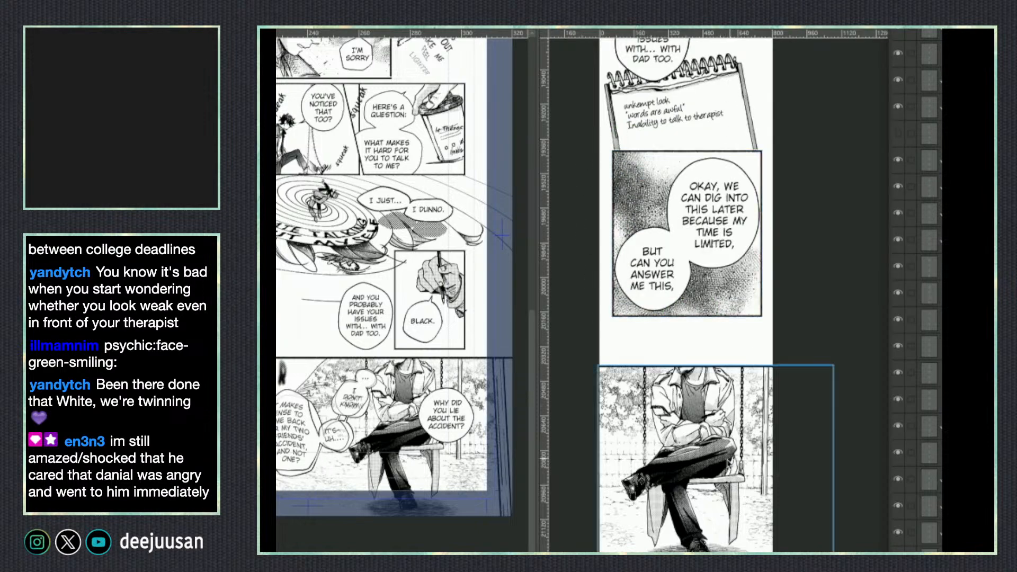
drag(747, 502, 753, 485)
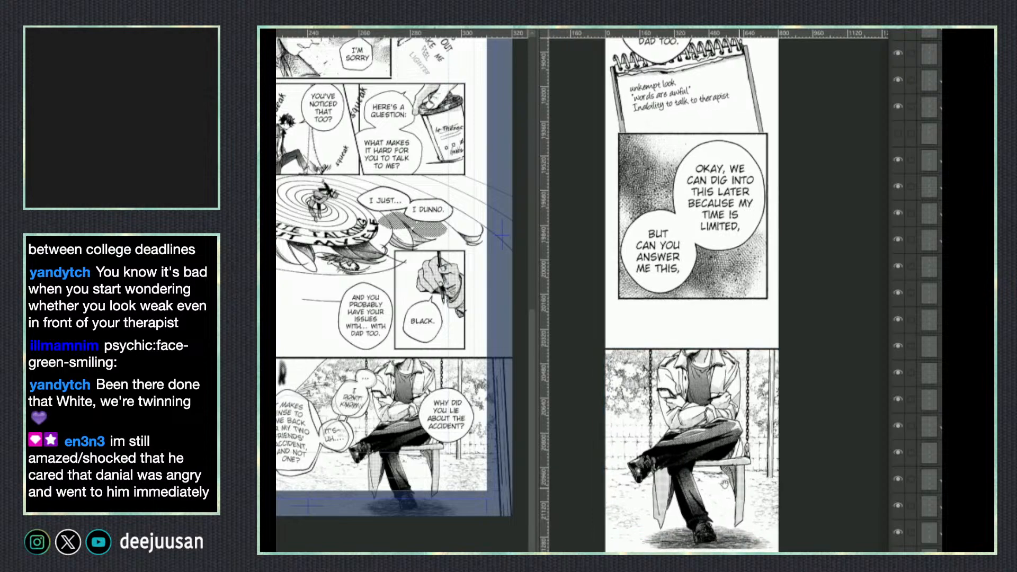
click(450, 443)
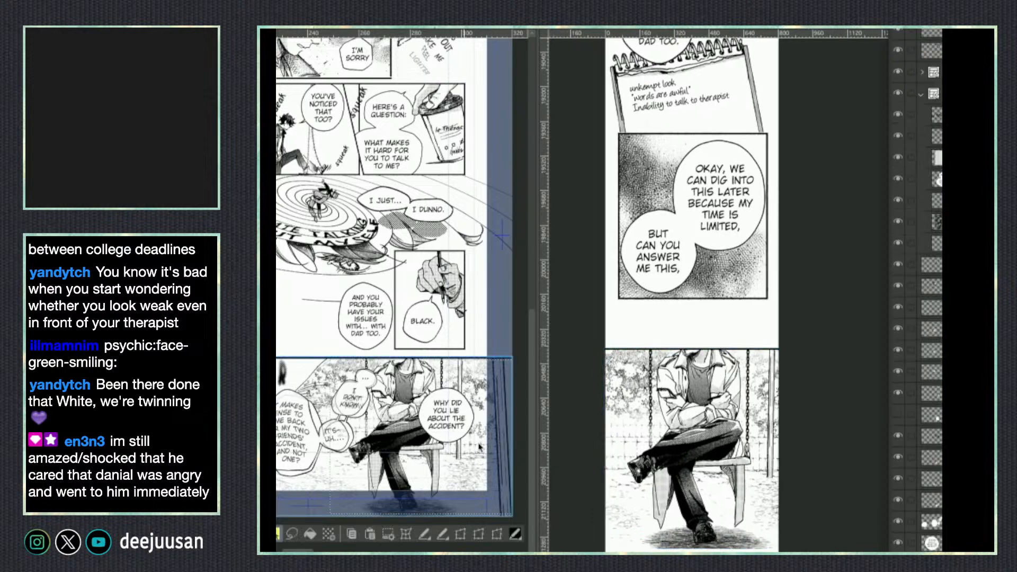
click(453, 429)
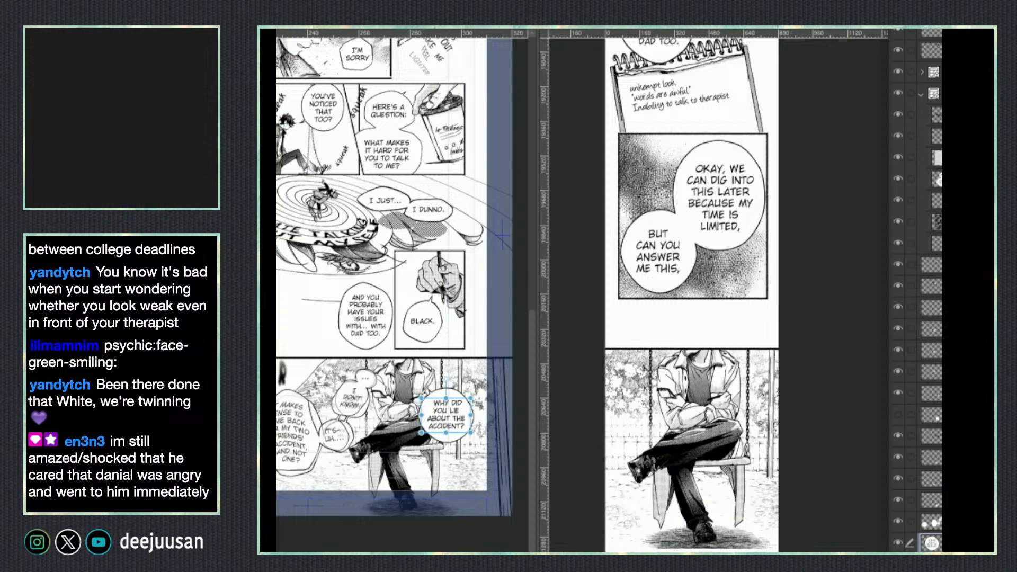
key(ctrl+c)
Paste the accident question balloon into the strip, enlarge it and place it beside the seated figure's crossed legs.
click(736, 528)
drag(746, 549, 744, 526)
key(ctrl+v)
drag(762, 416, 767, 421)
key(ctrl+t)
drag(791, 374, 771, 451)
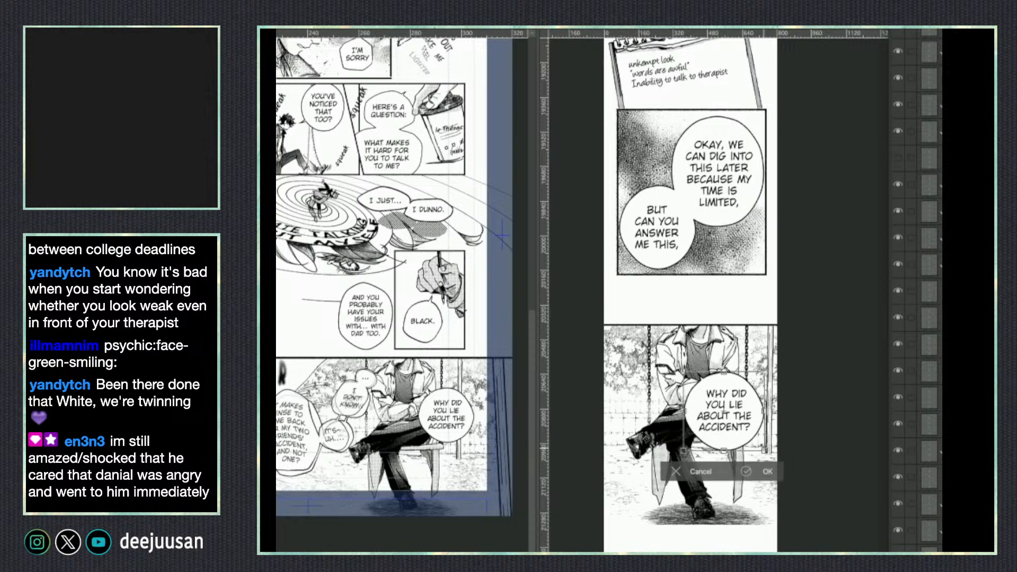
key(Return)
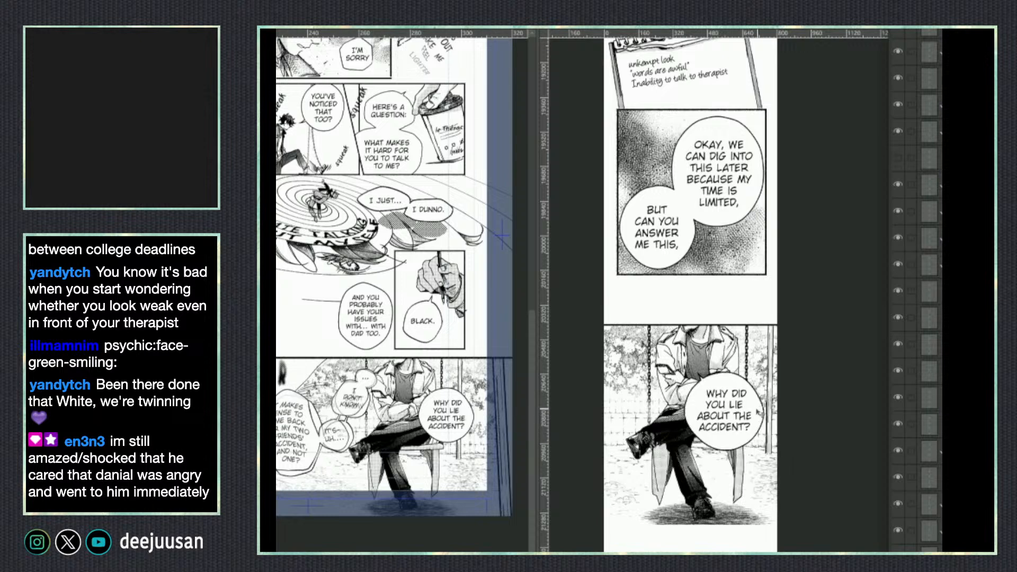
drag(750, 434, 750, 448)
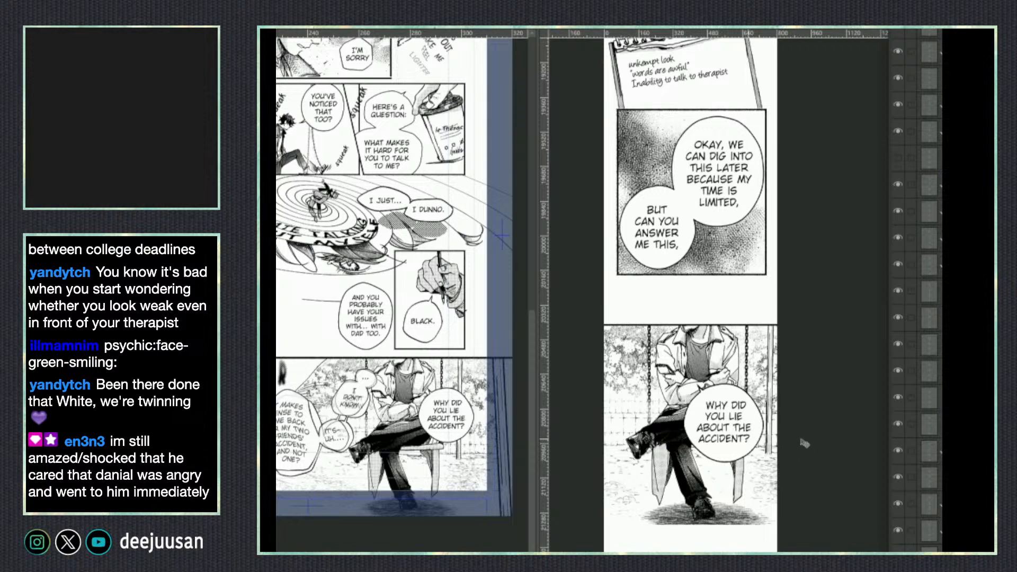
drag(791, 465, 809, 422)
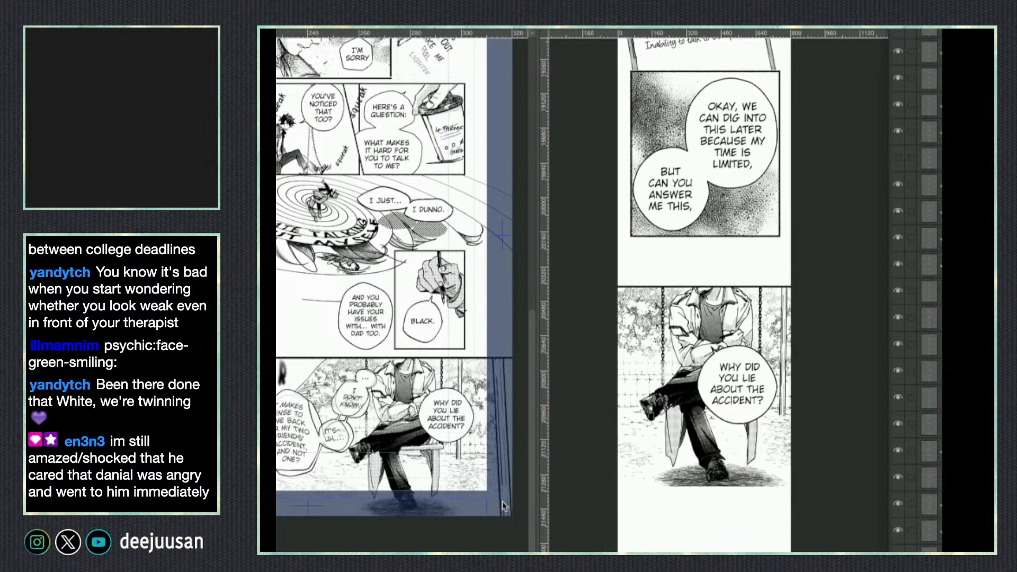
Pick the bottom panel's artwork layer on the source page and copy the area of the hunched figure on the swing.
key(o)
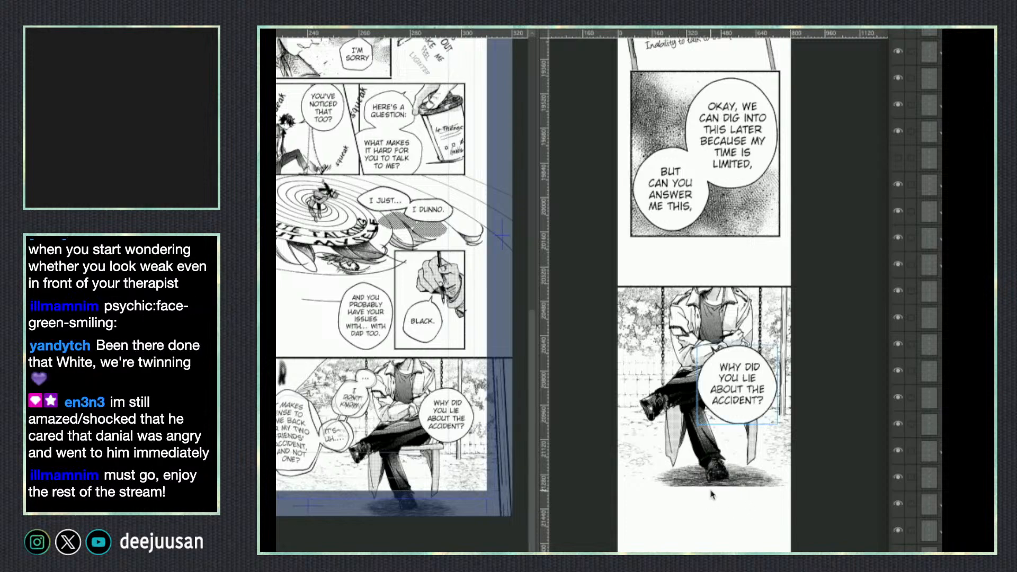
click(337, 449)
click(340, 446)
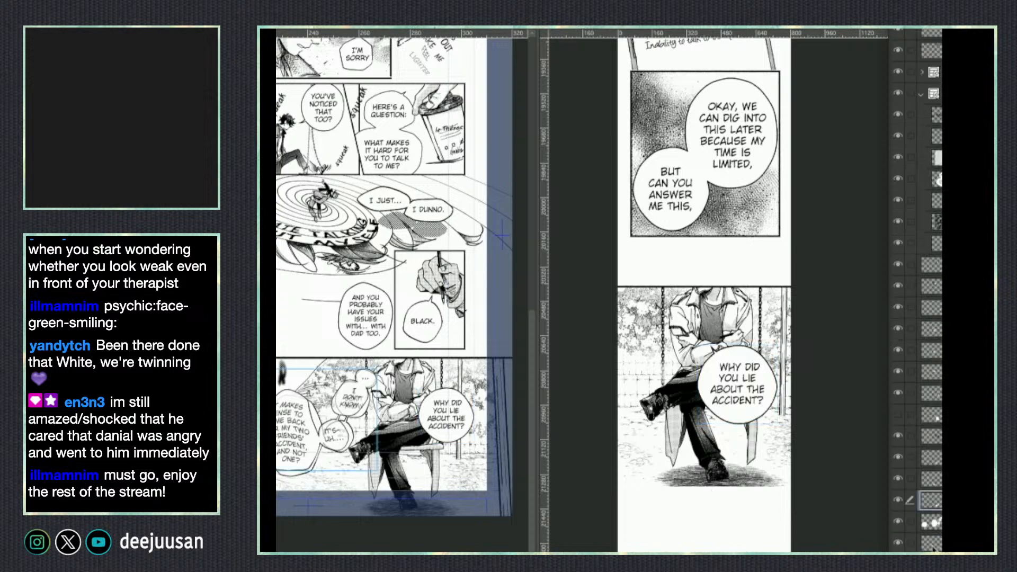
scroll(899, 396, down, 6)
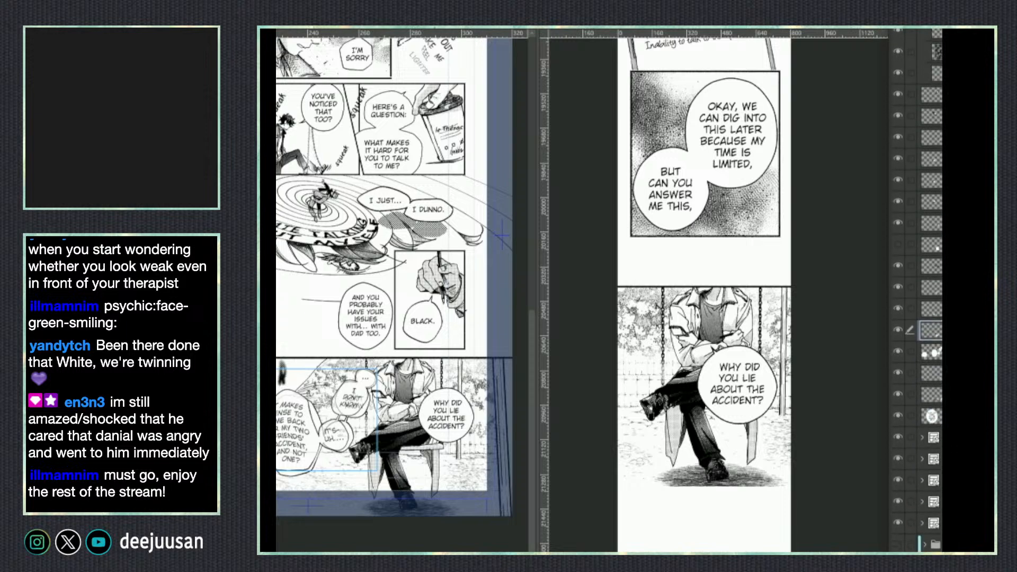
click(900, 395)
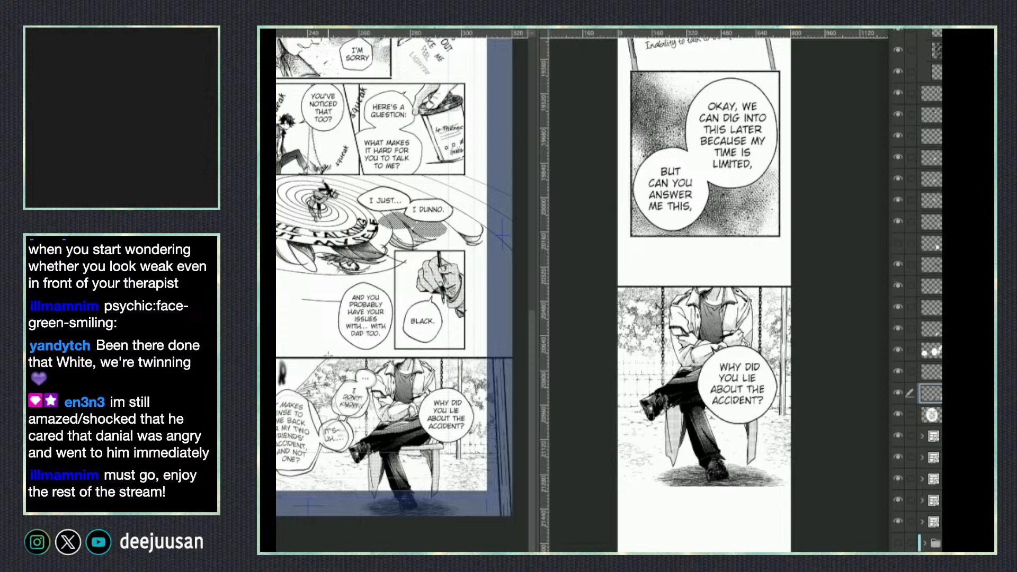
drag(276, 358, 330, 550)
Paste the hunched swing figure into the strip, move it beneath the crossed-legs panel and scale it down so the figure fits the width.
click(751, 505)
scroll(751, 506, down, 3)
key(ctrl+v)
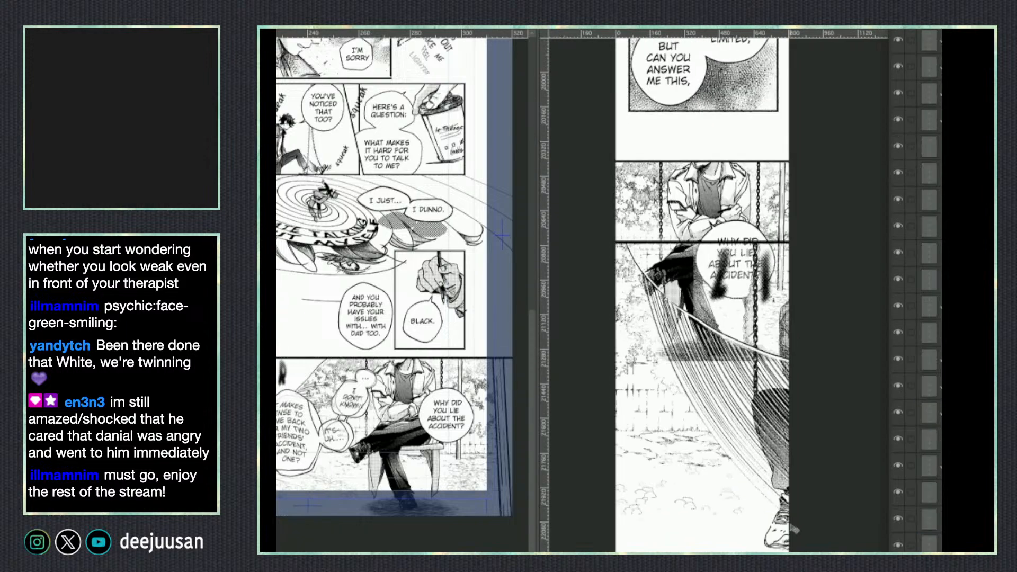
drag(709, 358, 711, 479)
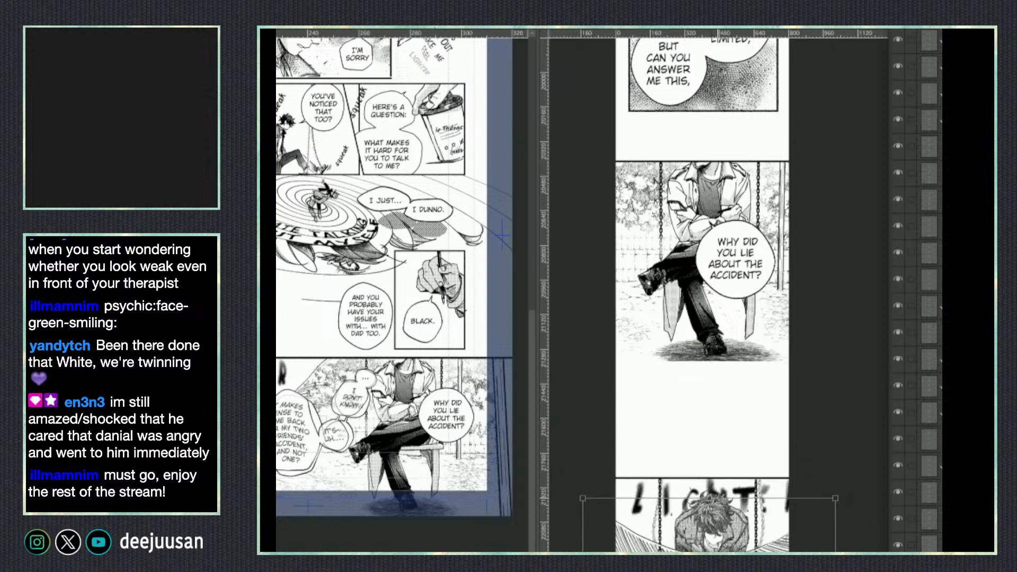
drag(814, 551, 789, 504)
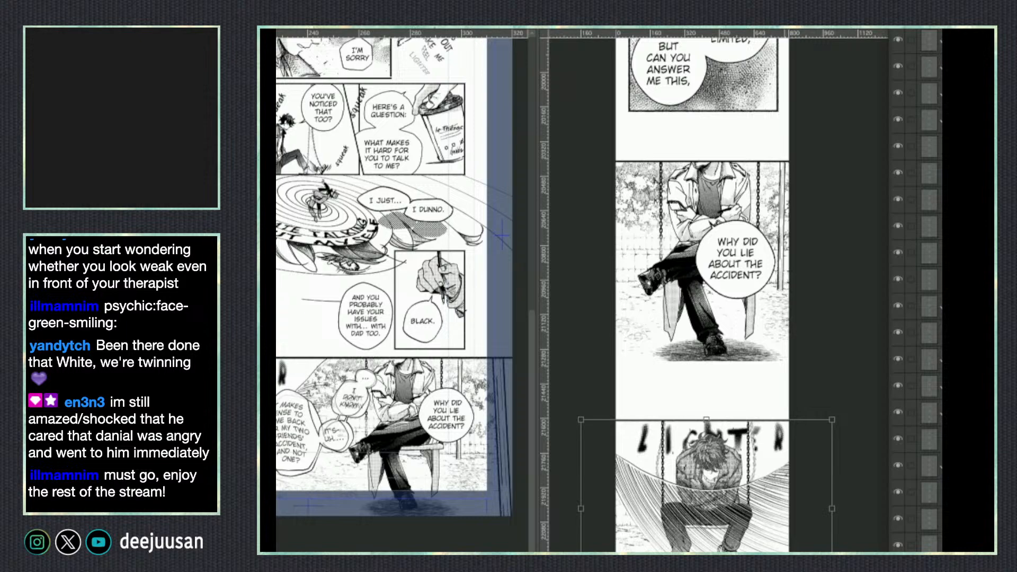
key(Return)
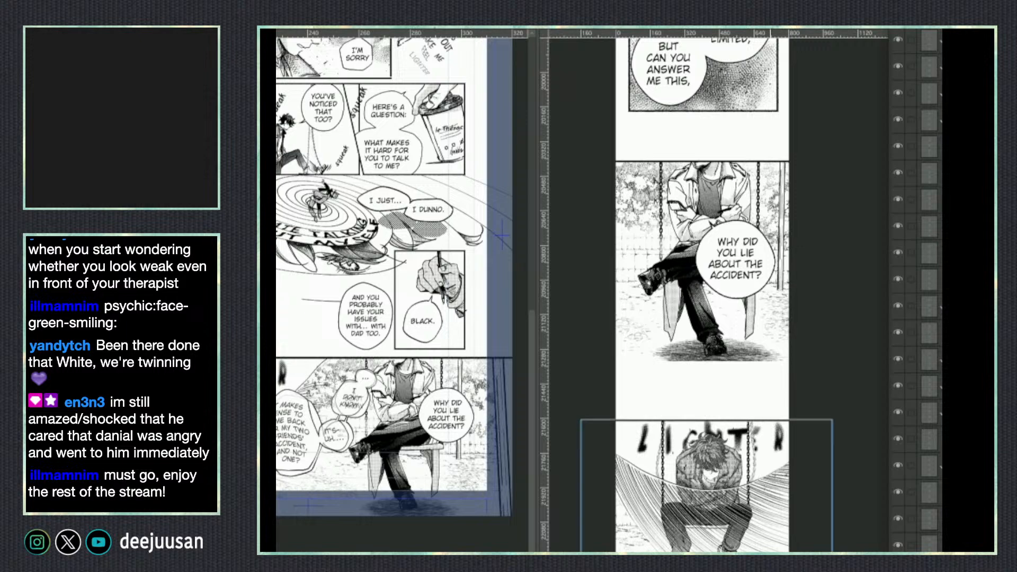
Draw a border line along the crossed-legs panel's bottom edge and move the LIGHTER panel lower to widen the gap.
ctrl+shift+click(712, 337)
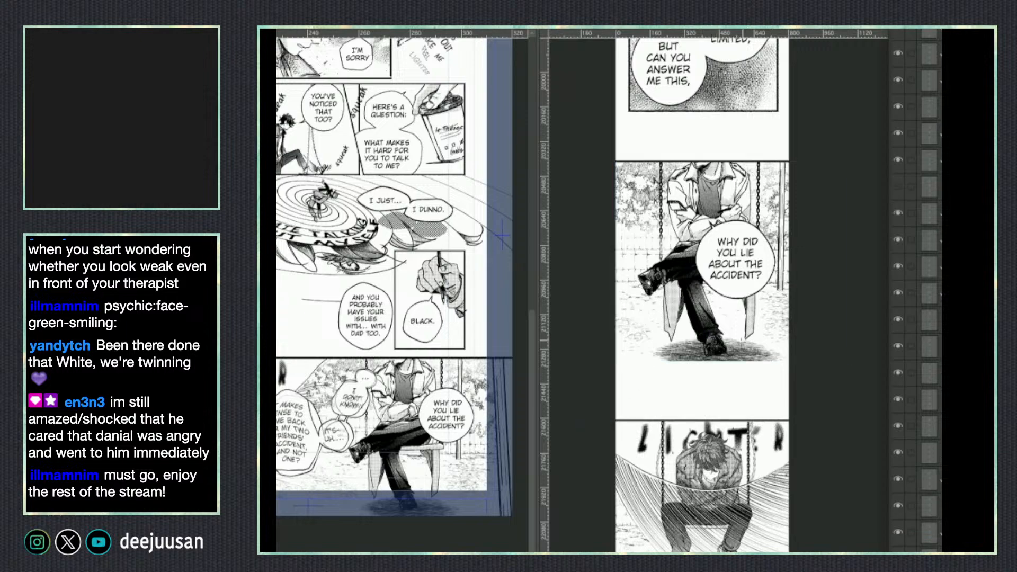
mouse_move(793, 361)
mouse_down()
mouse_move(662, 375)
mouse_move(818, 365)
mouse_up()
drag(758, 520, 731, 545)
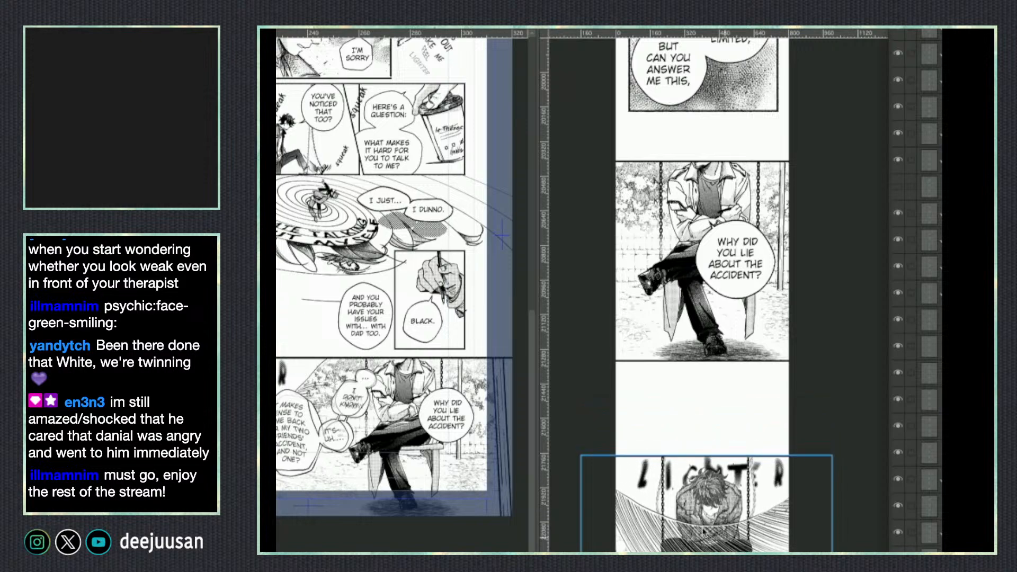
Identify the four layers holding the bottom panel's sketched balloons and text on the source page and merge them into one.
key(ctrl+Tab)
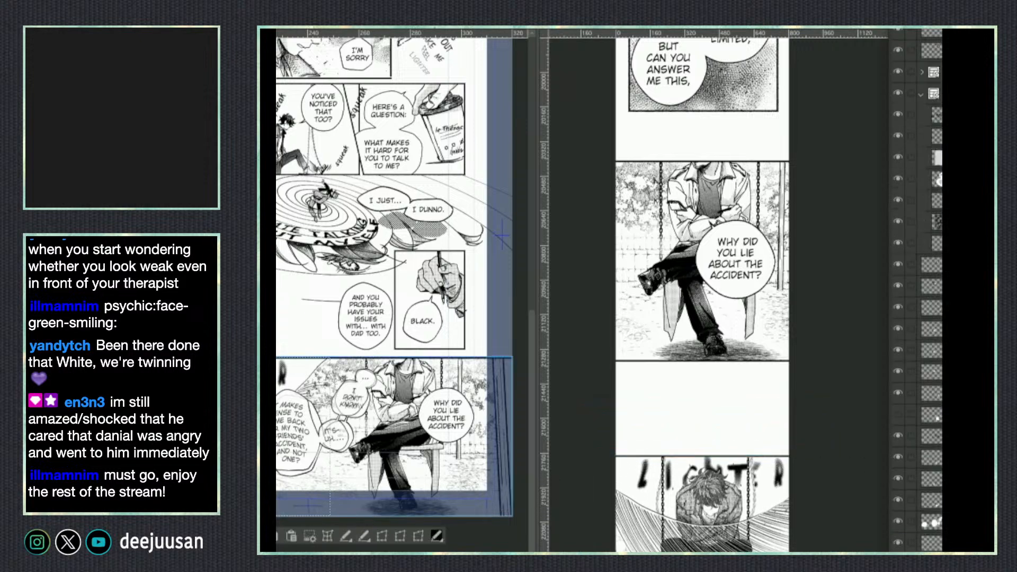
scroll(898, 506, down, 2)
click(898, 506)
click(899, 504)
click(899, 489)
click(899, 468)
click(899, 446)
click(897, 424)
click(898, 445)
click(898, 467)
click(898, 487)
click(931, 488)
shift+click(930, 424)
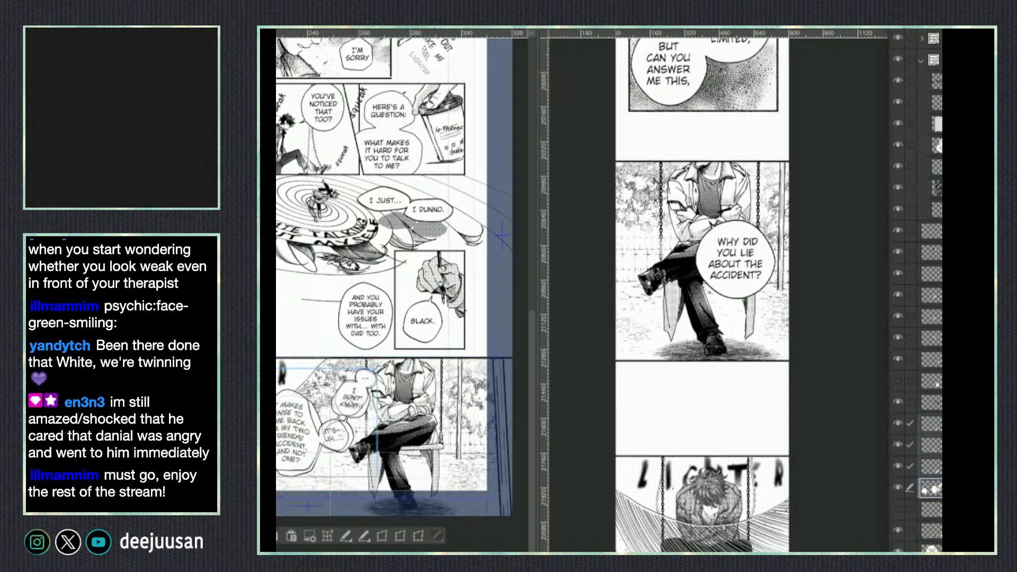
key(shift+alt+e)
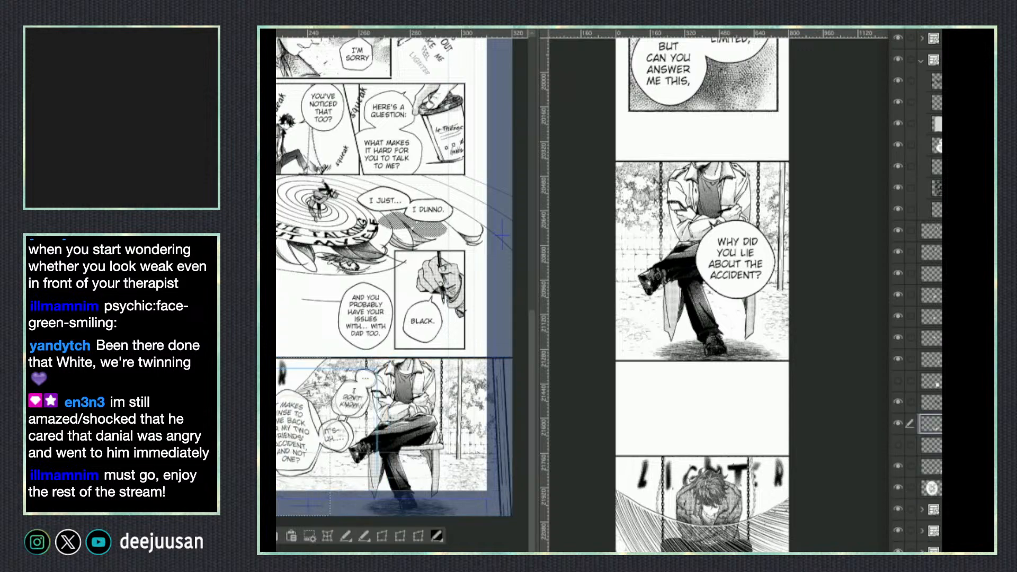
Copy the connected "IT MAKES SENSE" balloon group into the strip beneath the crossed-legs panel and move the LIGHTER panel down below it.
key(ctrl+d)
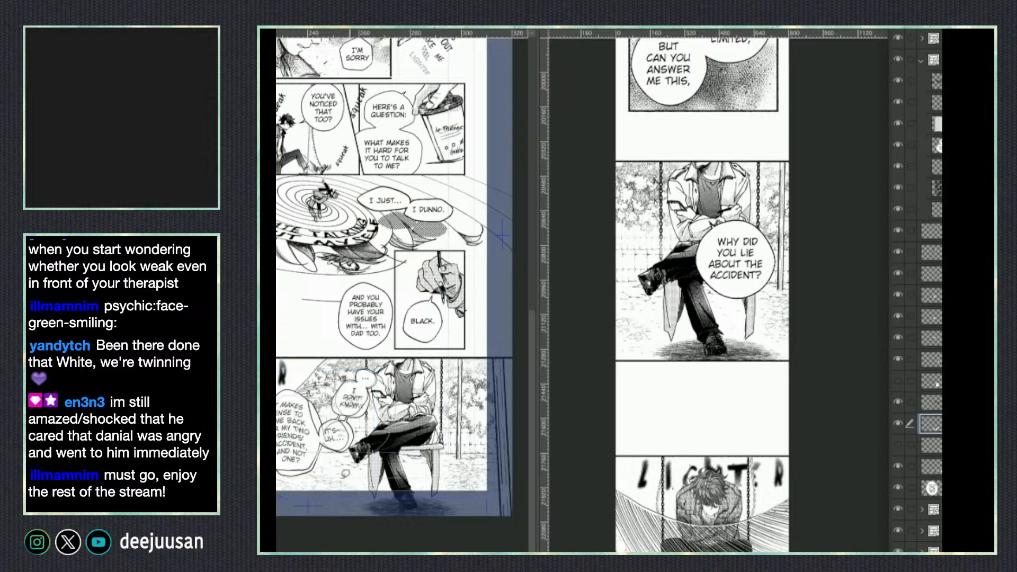
key(ctrl+z)
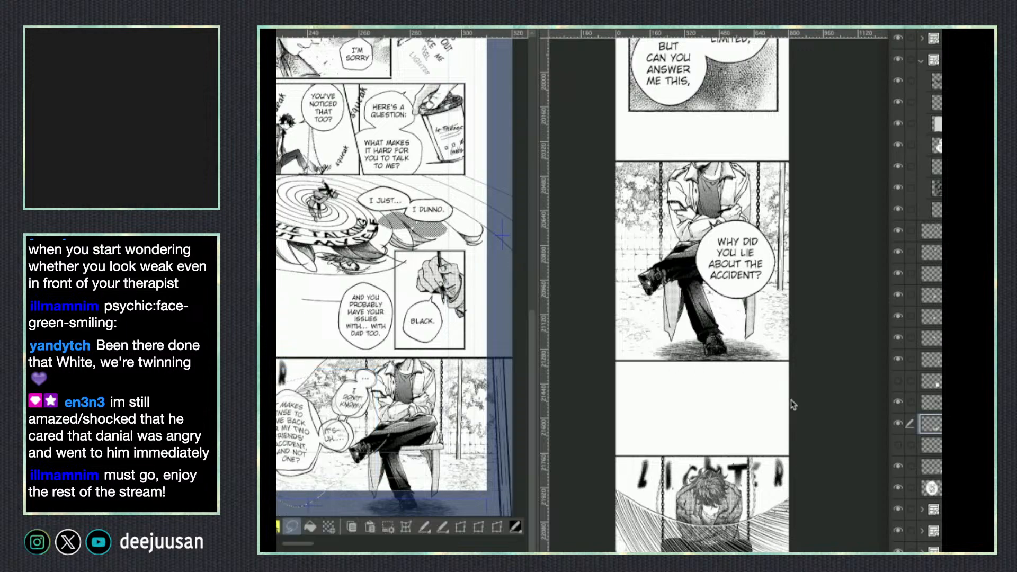
drag(784, 525, 787, 460)
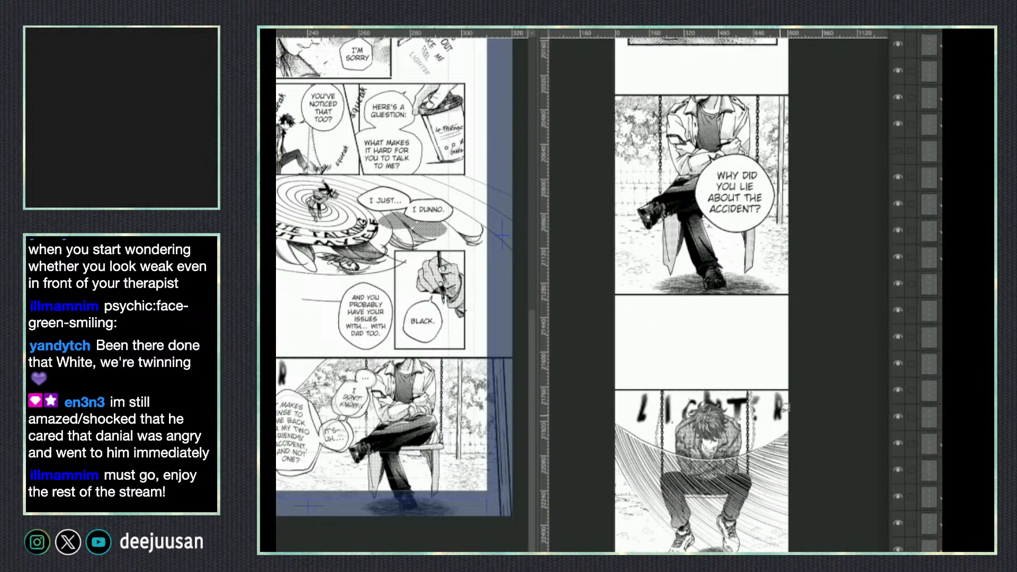
key(ctrl+t)
drag(848, 401, 776, 395)
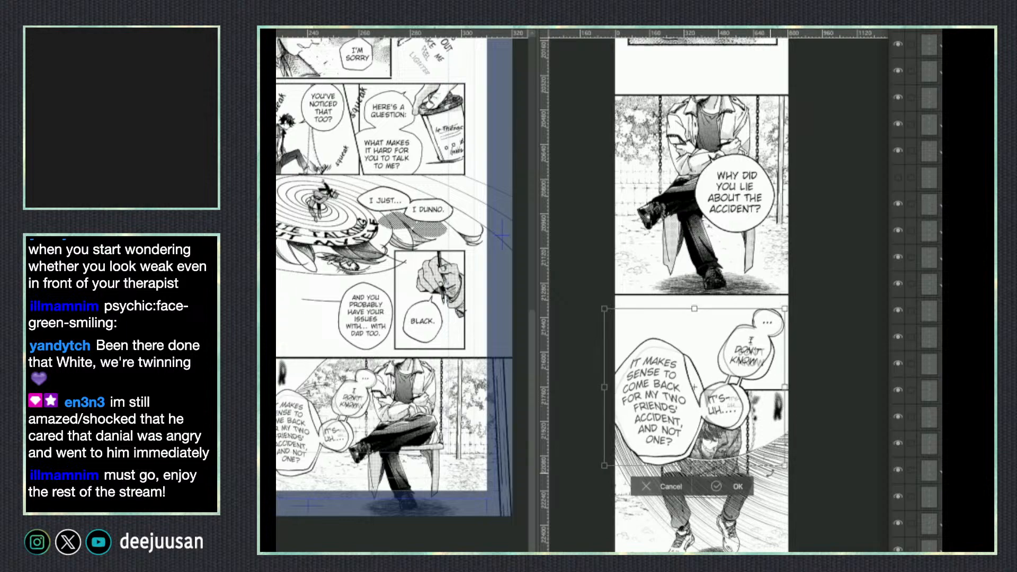
key(Return)
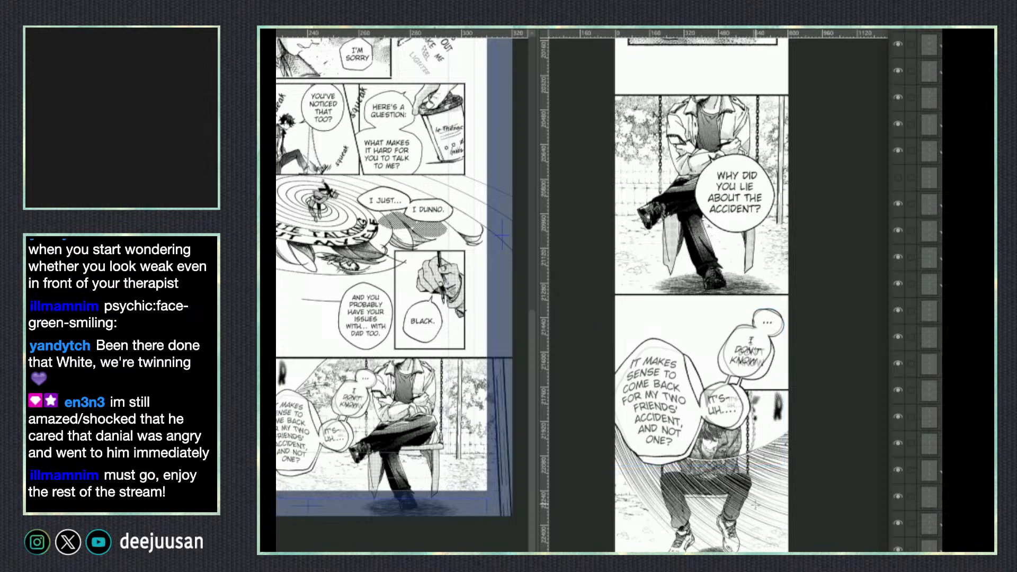
click(755, 502)
drag(755, 528, 755, 564)
Copy the "ONE THAT CONTINUOUSLY FORGETS ME..." balloon into the strip, place it beneath the LIGHTER panel figure's feet and enlarge it slightly.
click(328, 435)
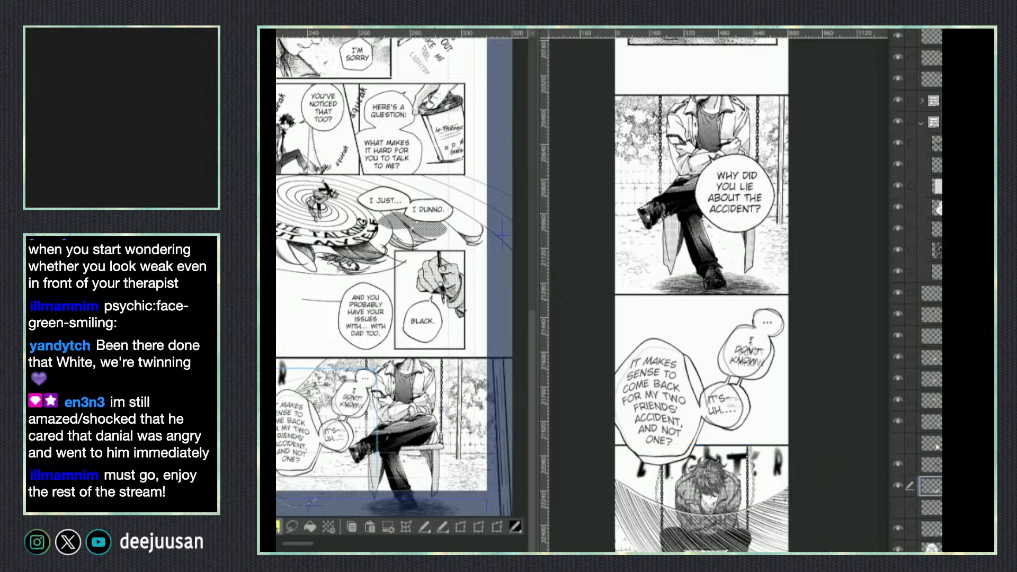
key(ctrl+d)
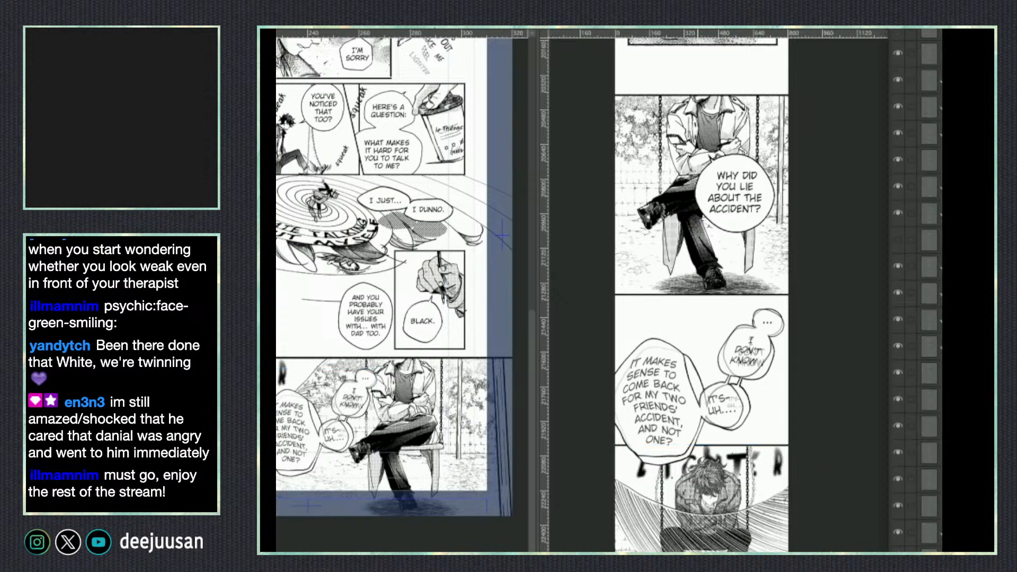
scroll(776, 418, down, 4)
key(ctrl+v)
key(ctrl+t)
drag(805, 463, 740, 480)
drag(746, 501, 752, 490)
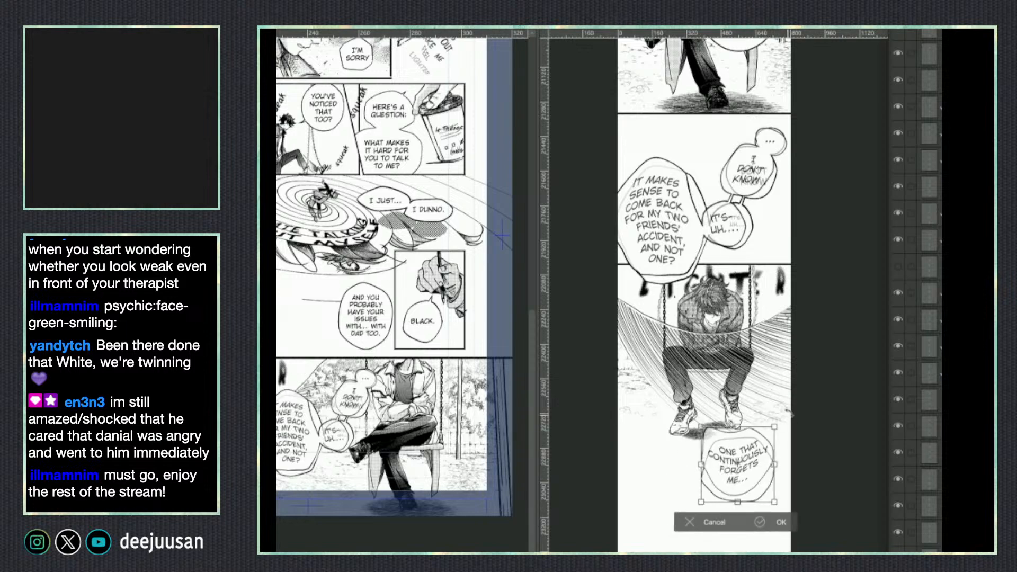
mouse_move(774, 426)
mouse_down()
mouse_move(791, 409)
mouse_move(776, 443)
mouse_up()
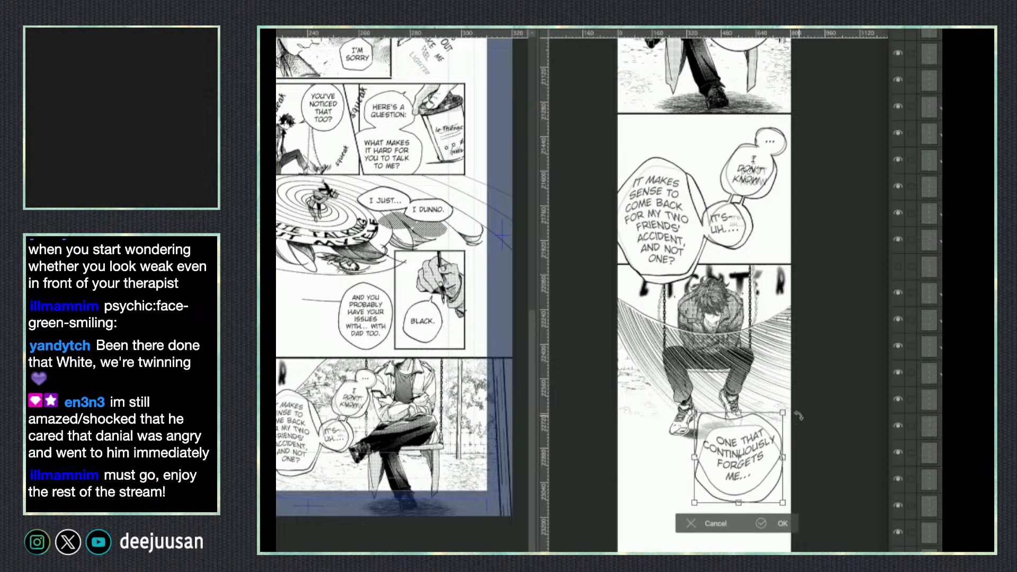
key(Return)
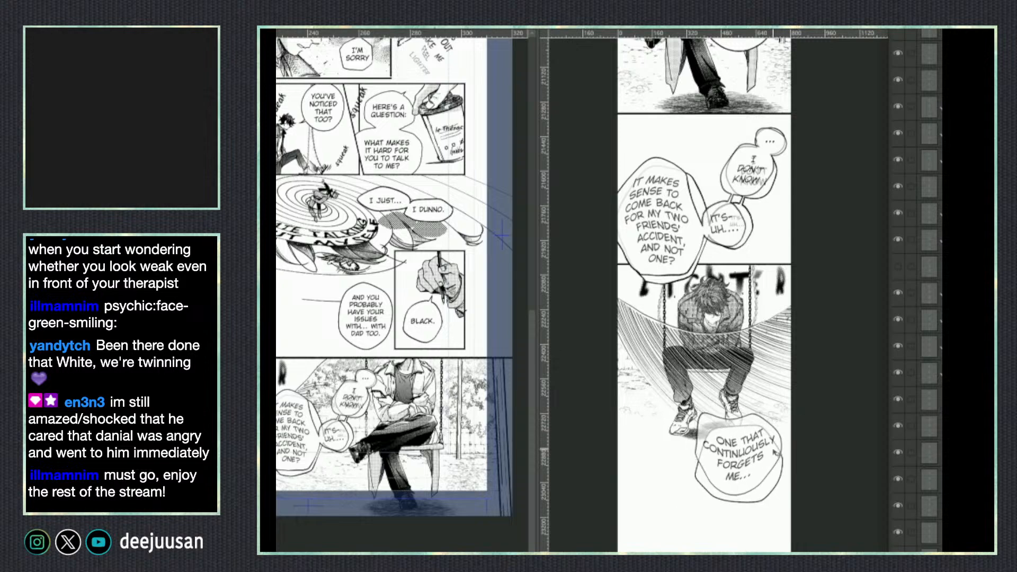
Draw a straight border line along the LIGHTER panel's bottom edge, passing behind the "FORGETS ME..." balloon.
drag(403, 466, 525, 529)
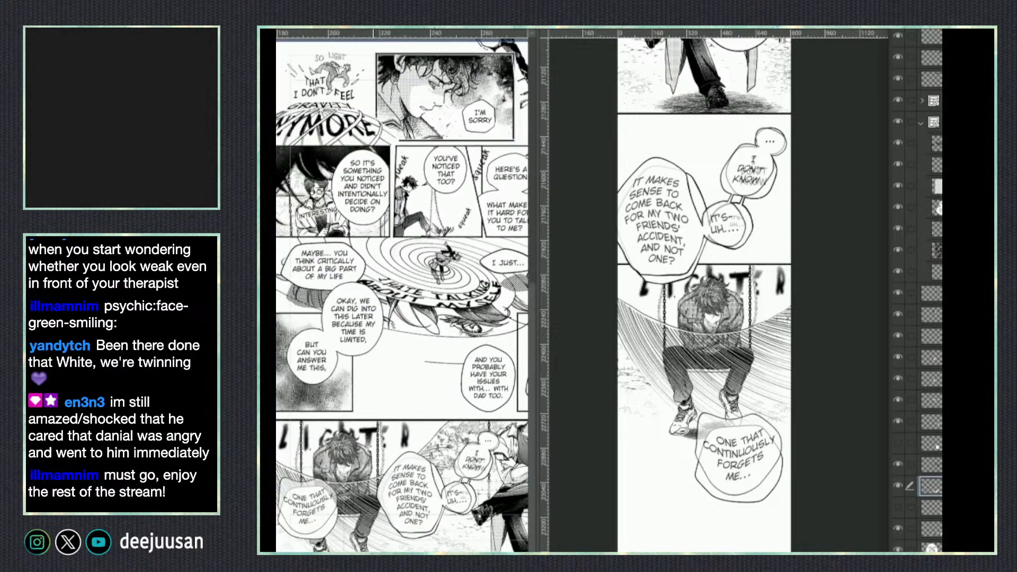
drag(373, 265, 510, 313)
click(747, 308)
key(m)
drag(610, 461, 819, 461)
key(o)
key(Delete)
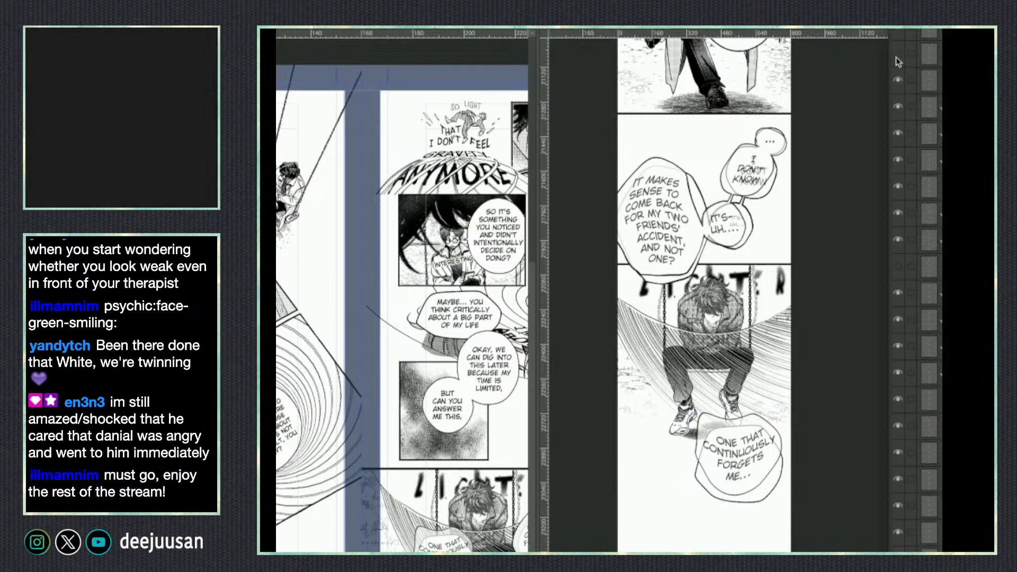
drag(628, 451, 855, 450)
key(o)
drag(800, 488, 795, 571)
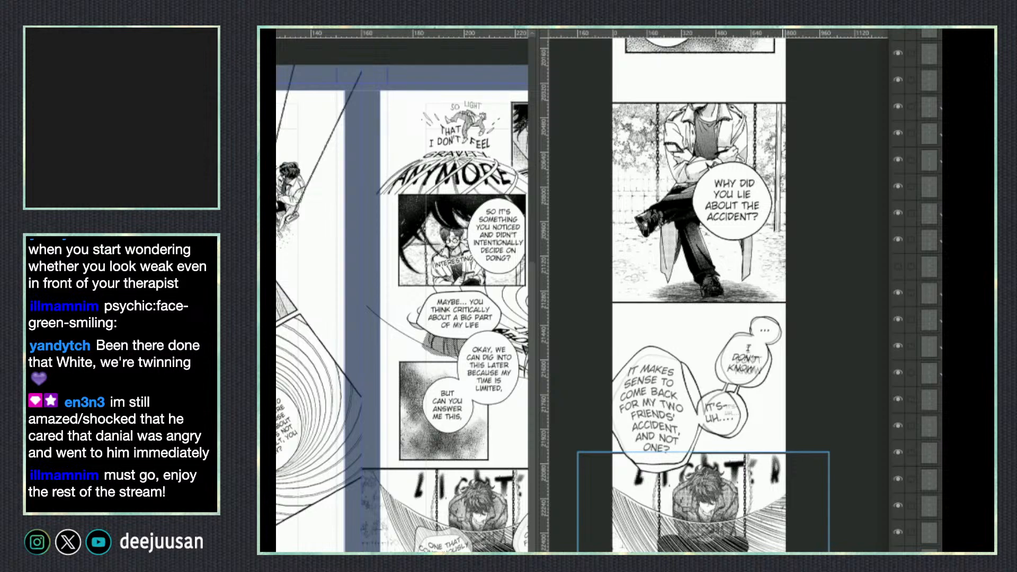
drag(777, 543, 774, 460)
drag(794, 528, 799, 472)
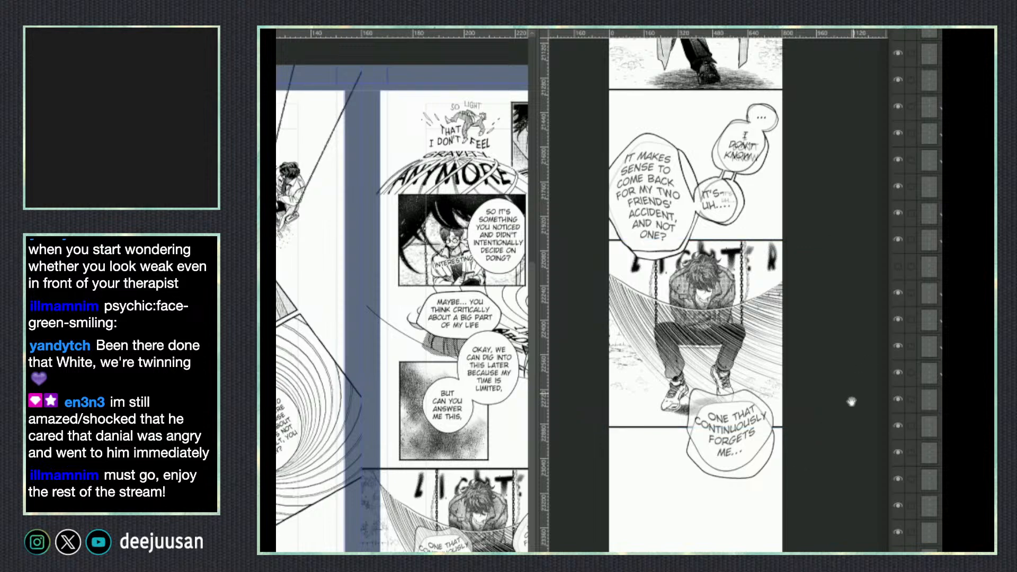
drag(842, 447, 843, 439)
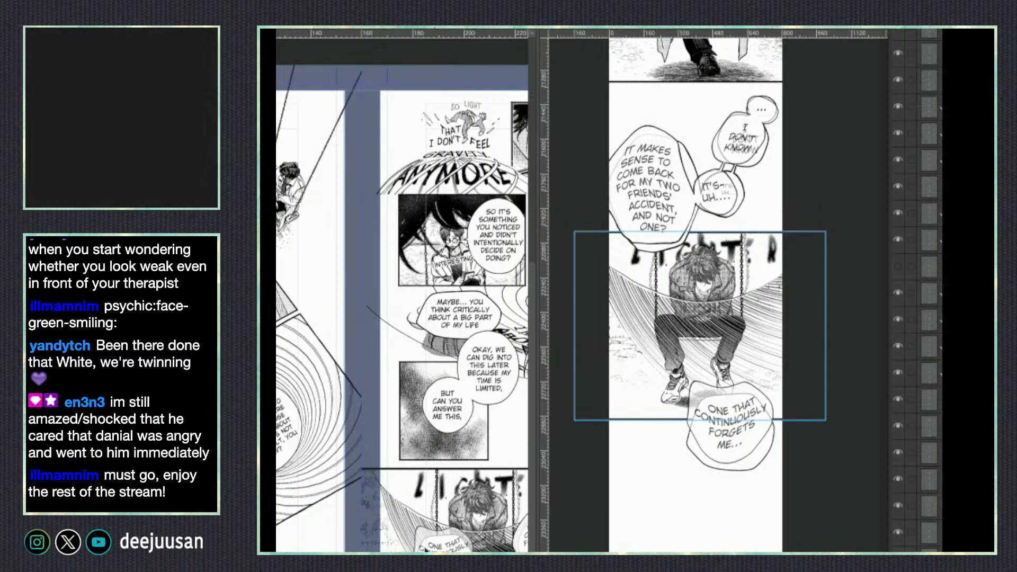
Scale down the connected "IT MAKES SENSE" balloon group so it sits inside the strip's edges above the LIGHTER panel.
click(339, 296)
drag(339, 296, 519, 320)
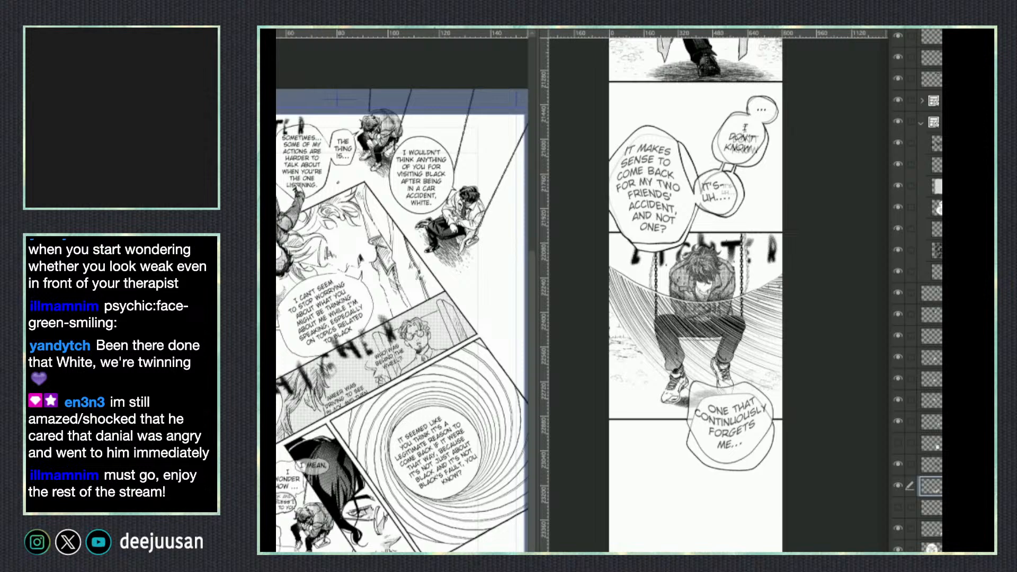
click(775, 365)
drag(744, 172, 761, 298)
key(ctrl+t)
drag(799, 220, 791, 262)
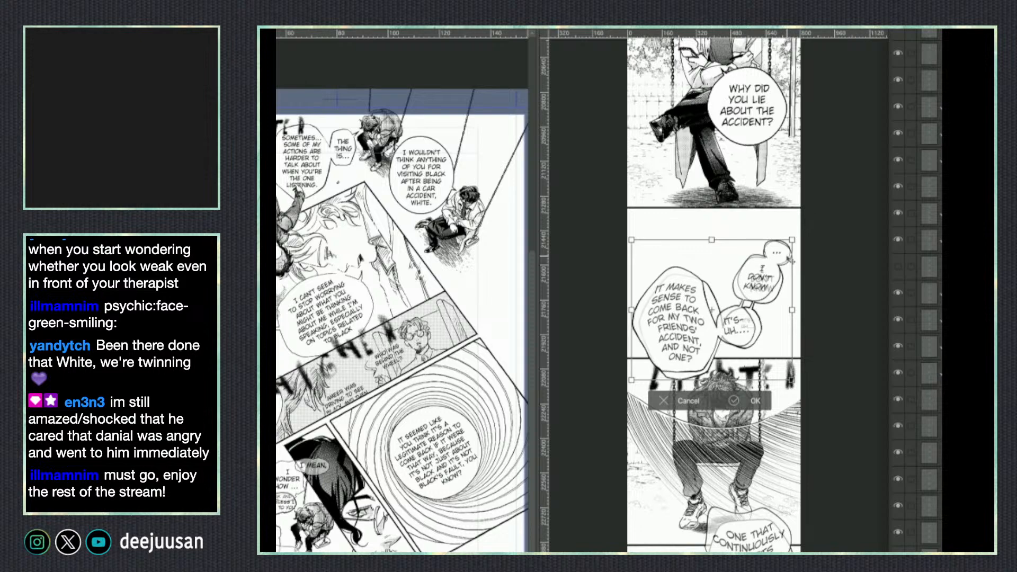
key(Return)
Scale down the "ONE THAT CONTINUOUSLY FORGETS ME..." balloon slightly over the LIGHTER panel's bottom border.
drag(791, 469, 755, 529)
scroll(787, 503, down, 2)
key(ctrl+t)
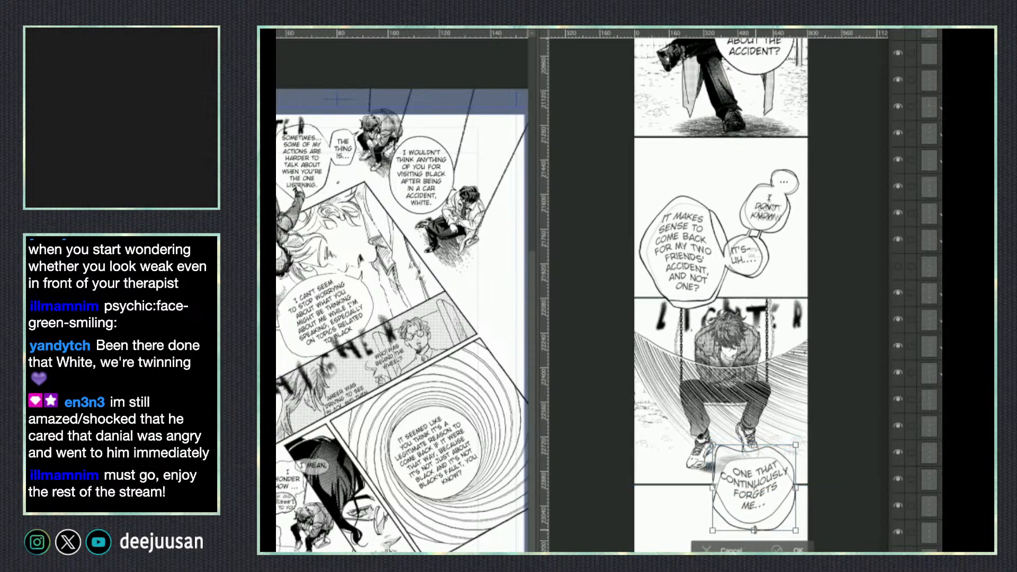
key(Return)
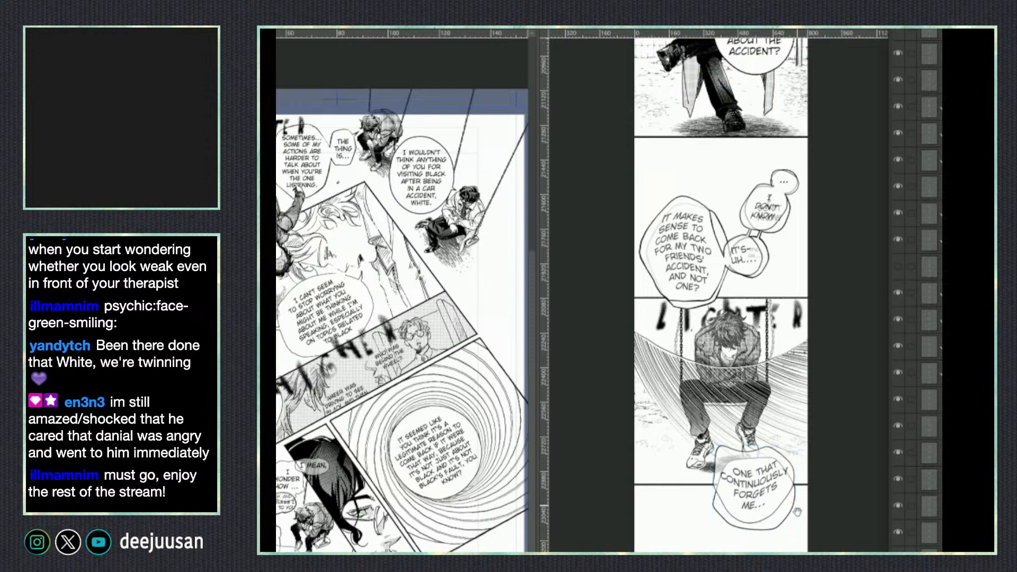
Find the layer of the two crouching swing figures on the next source page and copy them into the strip beneath the LIGHTER panel.
scroll(814, 530, down, 4)
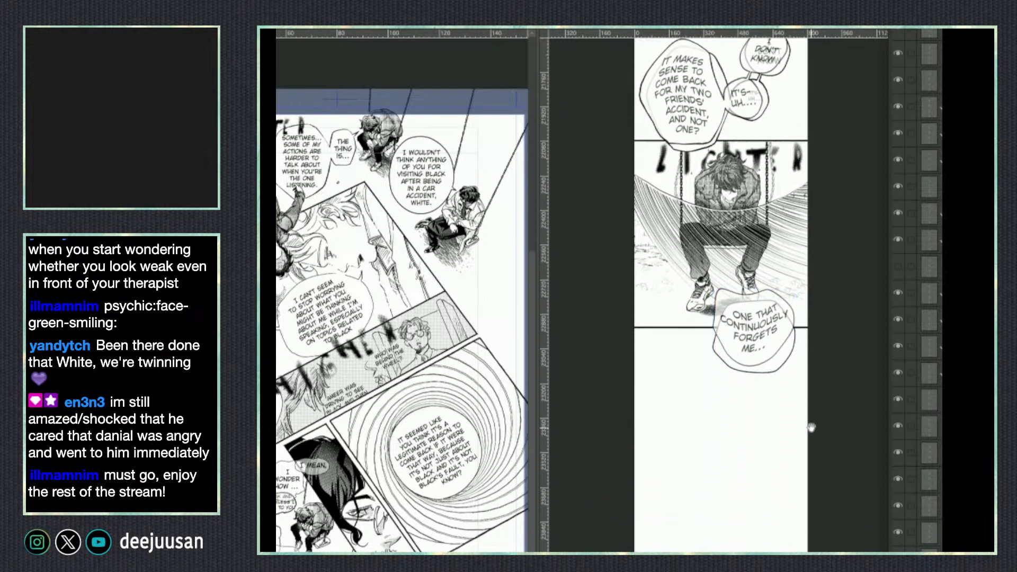
drag(490, 506, 462, 523)
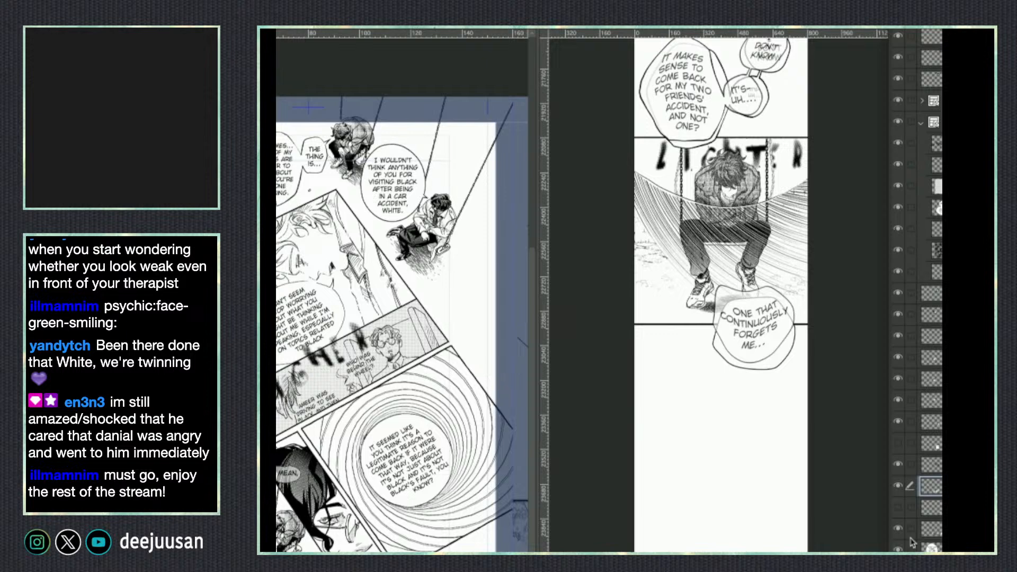
scroll(917, 290, down, 5)
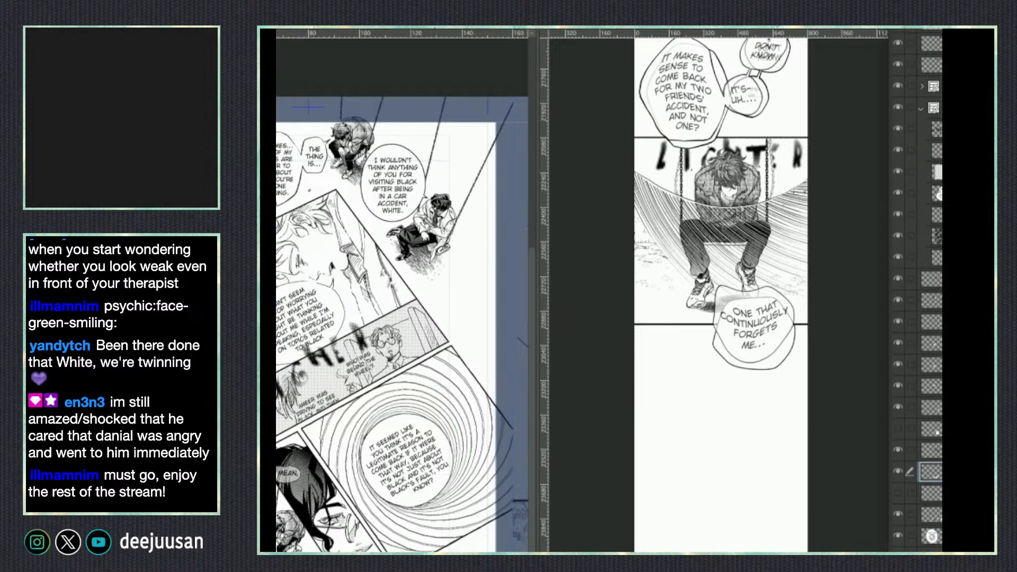
click(933, 435)
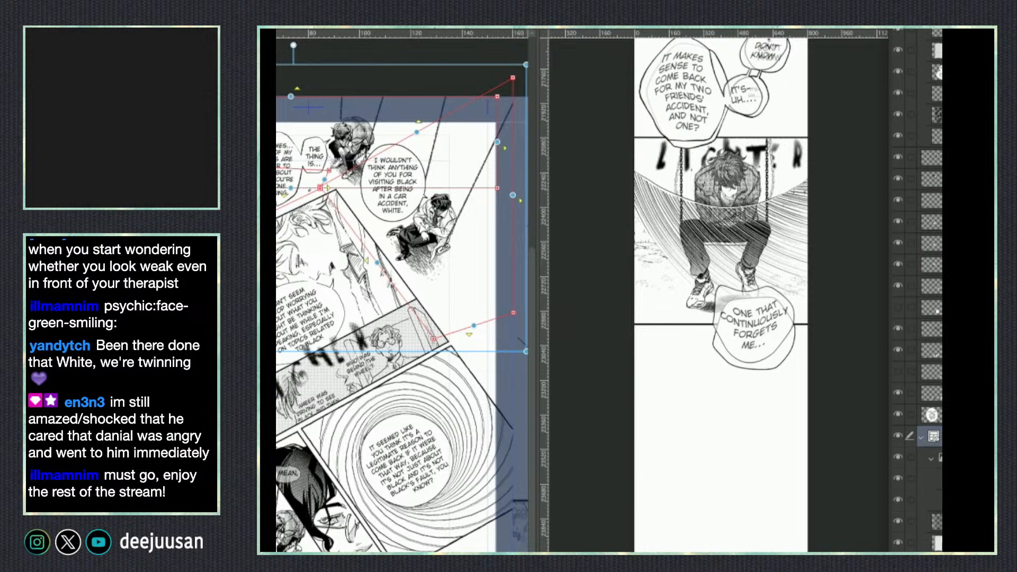
click(921, 436)
click(897, 457)
click(897, 457)
drag(931, 457, 931, 421)
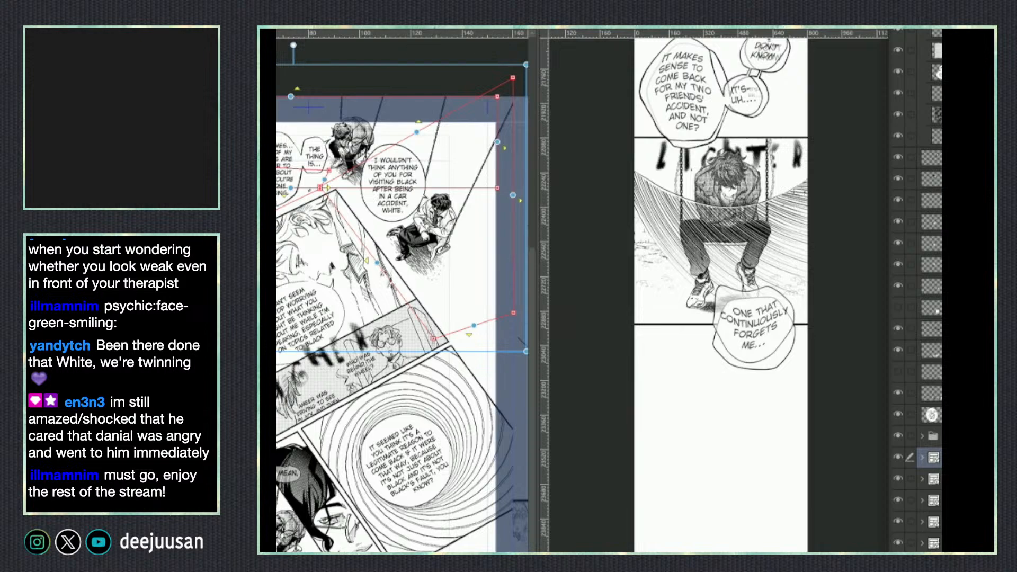
key(ctrl+shift+n)
click(648, 493)
scroll(778, 400, down, 5)
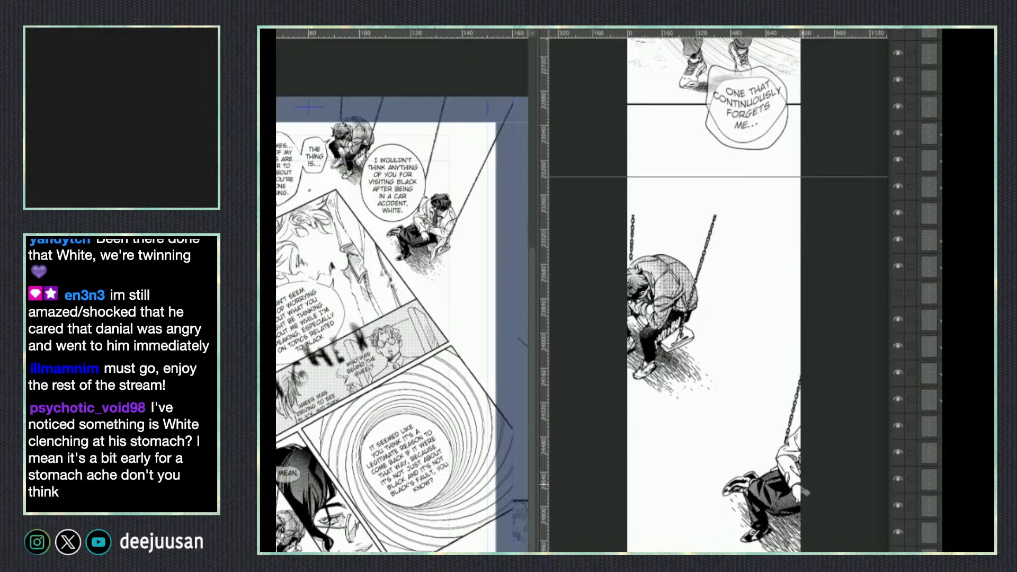
Scale down the pasted swing figures and position them so both fit within the strip's width below the "FORGETS ME..." balloon.
drag(779, 534, 612, 454)
drag(809, 357, 851, 406)
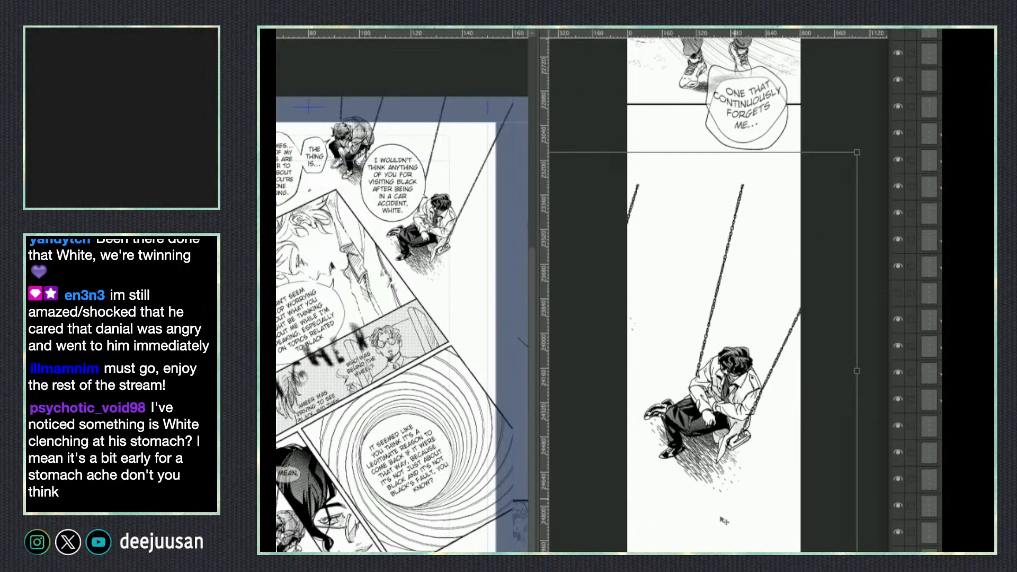
drag(663, 450, 738, 451)
drag(599, 550, 704, 479)
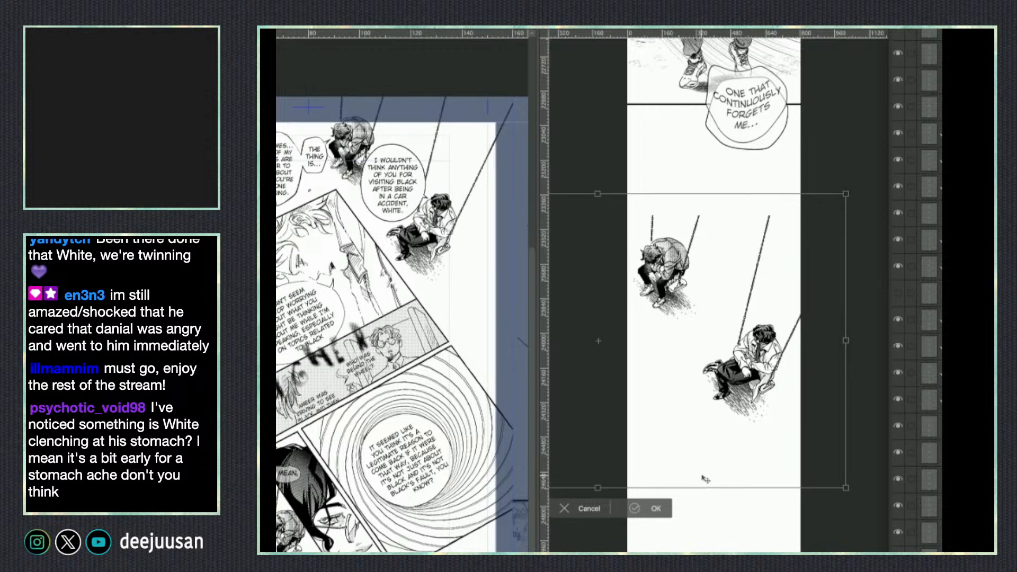
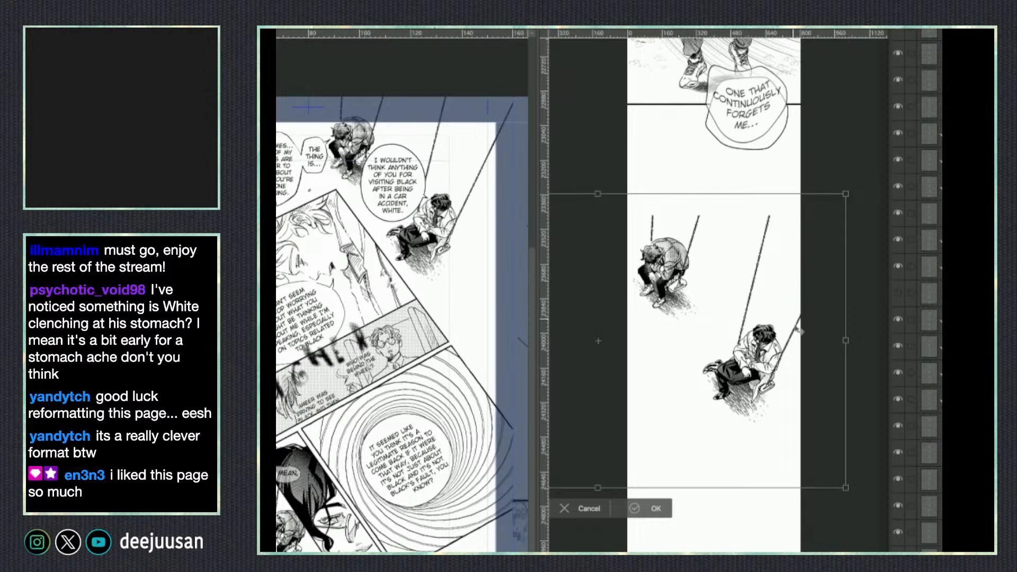
click(652, 509)
Extend the right-hand chain of the hunched plaid-shirt figure's swing upward using a section of the existing chain.
drag(763, 323, 747, 354)
scroll(763, 335, up, 2)
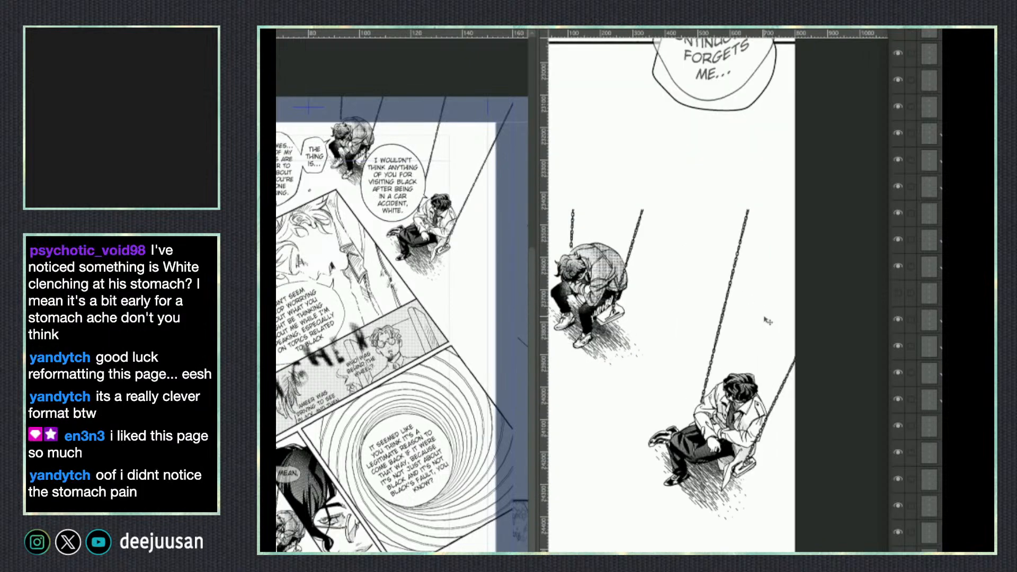
mouse_move(780, 251)
mouse_down()
mouse_move(790, 296)
mouse_move(809, 305)
mouse_up()
drag(674, 252, 675, 253)
mouse_move(672, 288)
mouse_down()
mouse_move(692, 231)
mouse_move(686, 243)
mouse_up()
key(ctrl+d)
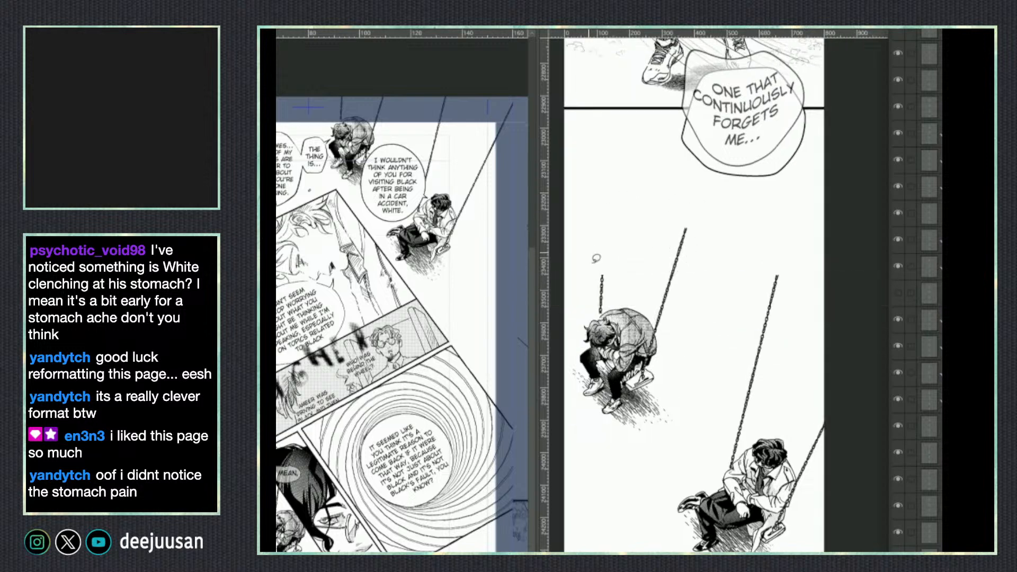
Extend the left-hand chain of the hunched figure's swing upward by repeating chain sections.
drag(609, 267, 600, 245)
mouse_move(603, 284)
mouse_down()
mouse_move(613, 224)
mouse_move(609, 256)
mouse_move(619, 241)
mouse_move(605, 300)
mouse_move(610, 223)
mouse_up()
key(ctrl+d)
mouse_move(608, 267)
mouse_down()
mouse_move(614, 200)
mouse_move(609, 217)
mouse_up()
key(ctrl+d)
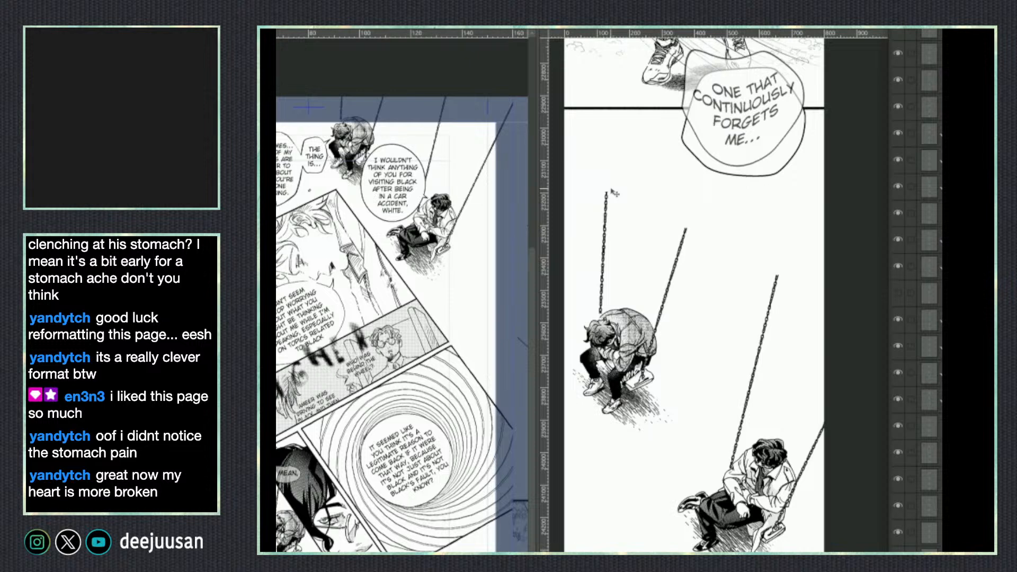
Draw a straight horizontal border line across the strip above the two swing figures, cutting through their chains.
scroll(611, 192, down, 1)
key(q)
click(782, 272)
key(q)
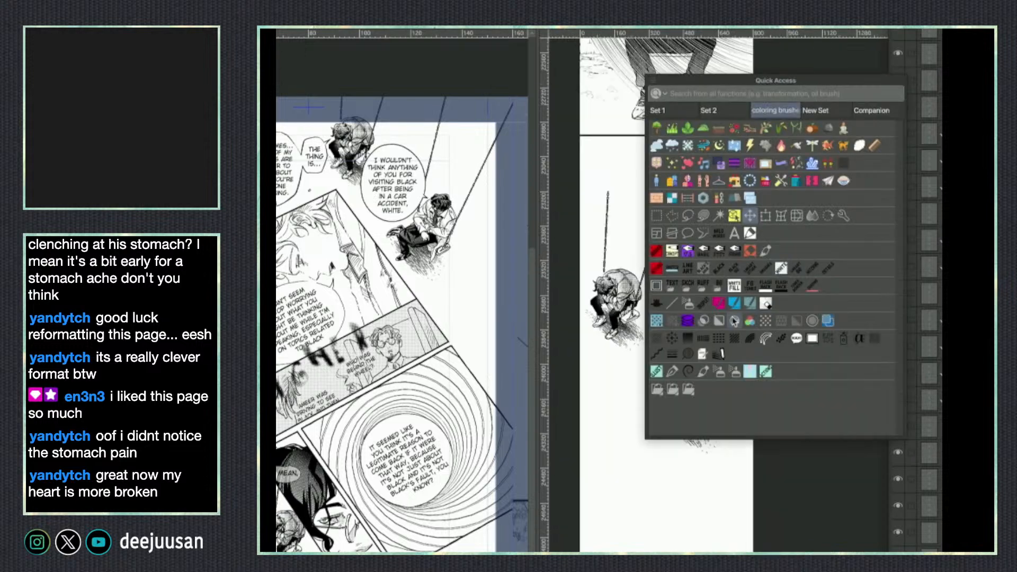
click(674, 306)
drag(580, 214, 808, 246)
key(ctrl+z)
drag(583, 249, 833, 259)
Select the area above the swing panel's new top border and delete the chain ends sticking out there.
key(q)
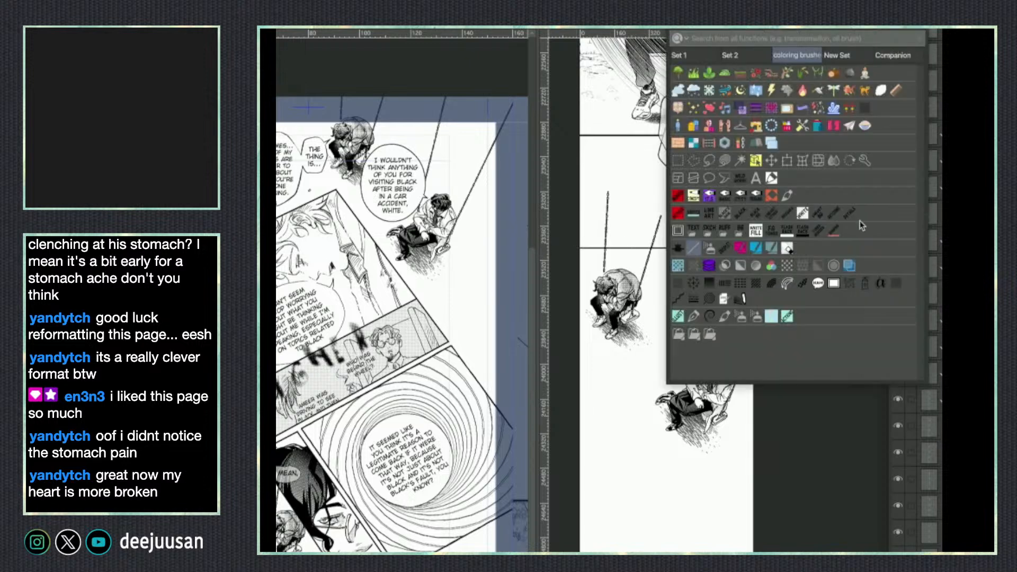
drag(573, 186, 817, 248)
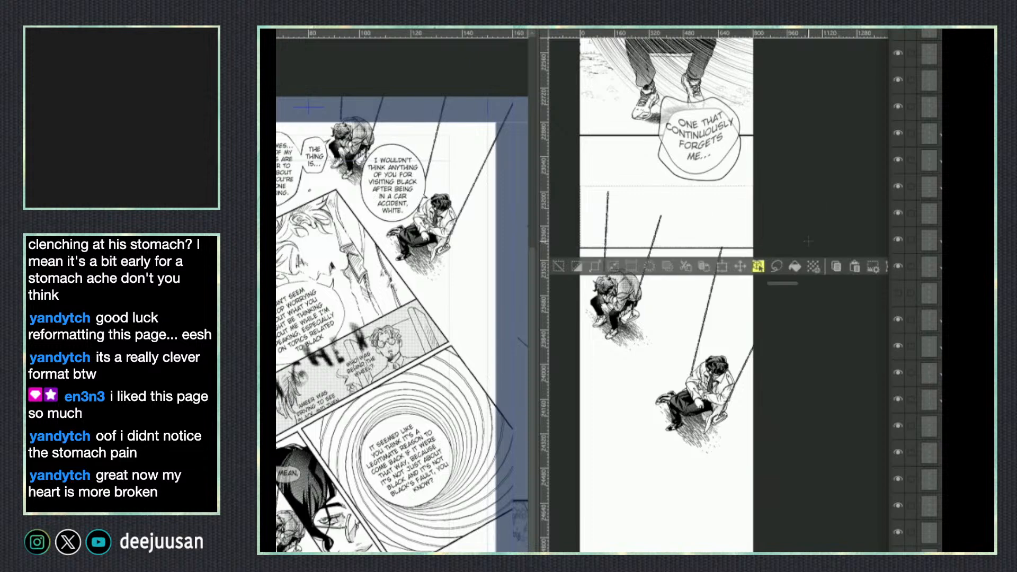
click(649, 266)
key(ctrl+d)
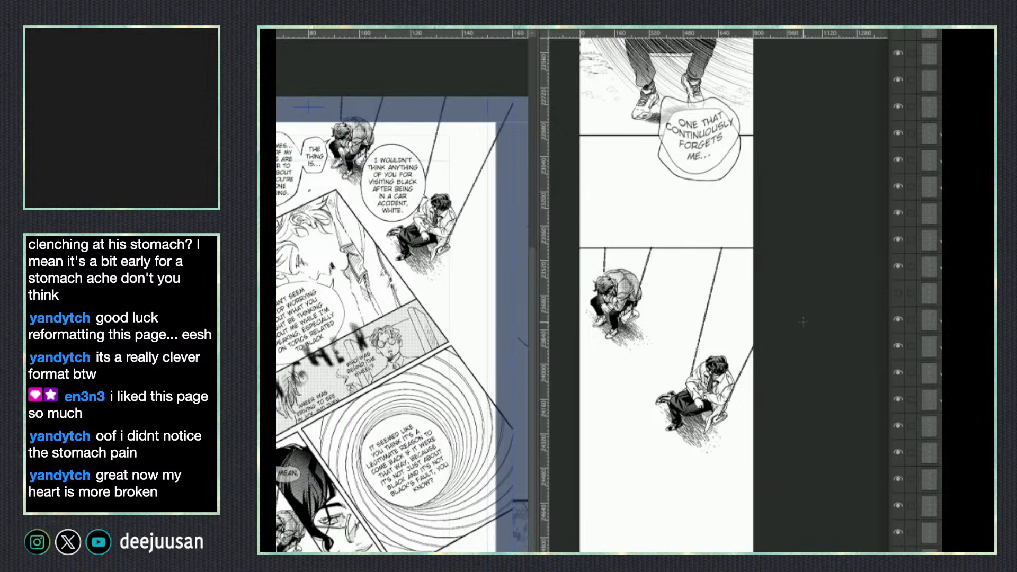
Select the "I wouldn't think anything of you for visiting Black..." speech balloon on the source page and copy it.
scroll(666, 295, down, 2)
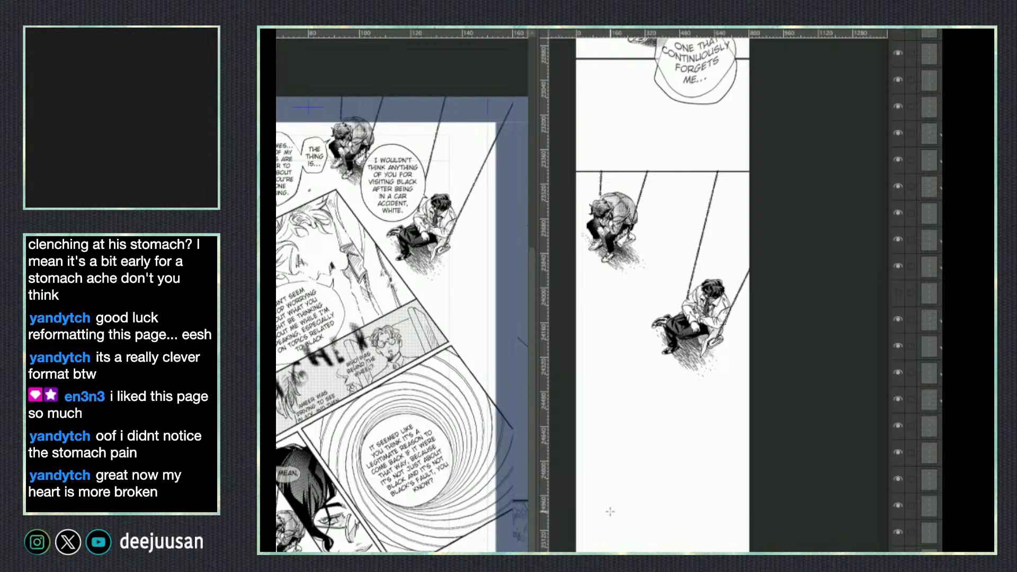
scroll(610, 512, down, 1)
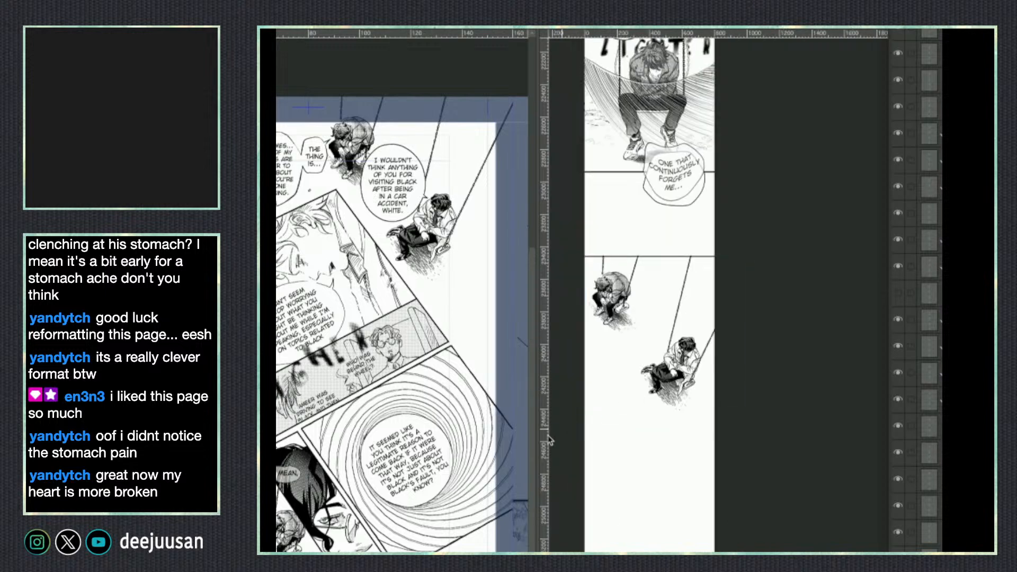
click(479, 506)
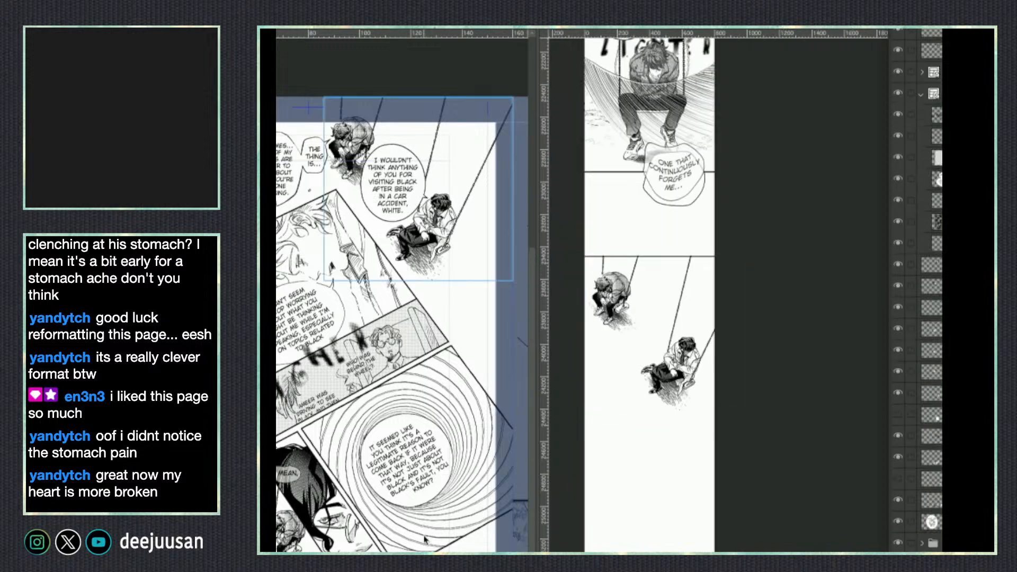
click(395, 213)
drag(452, 262, 455, 278)
drag(426, 214, 413, 231)
drag(413, 197, 430, 202)
click(415, 238)
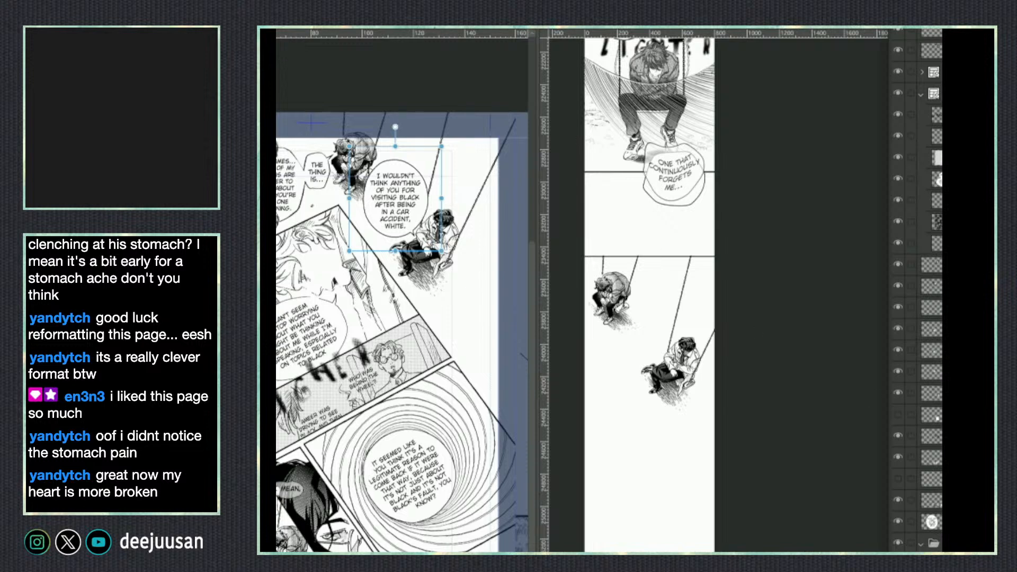
key(ctrl+c)
Paste the "I wouldn't think anything of you..." balloon into the strip, resizing and placing it above the white-shirted swing figure.
click(707, 423)
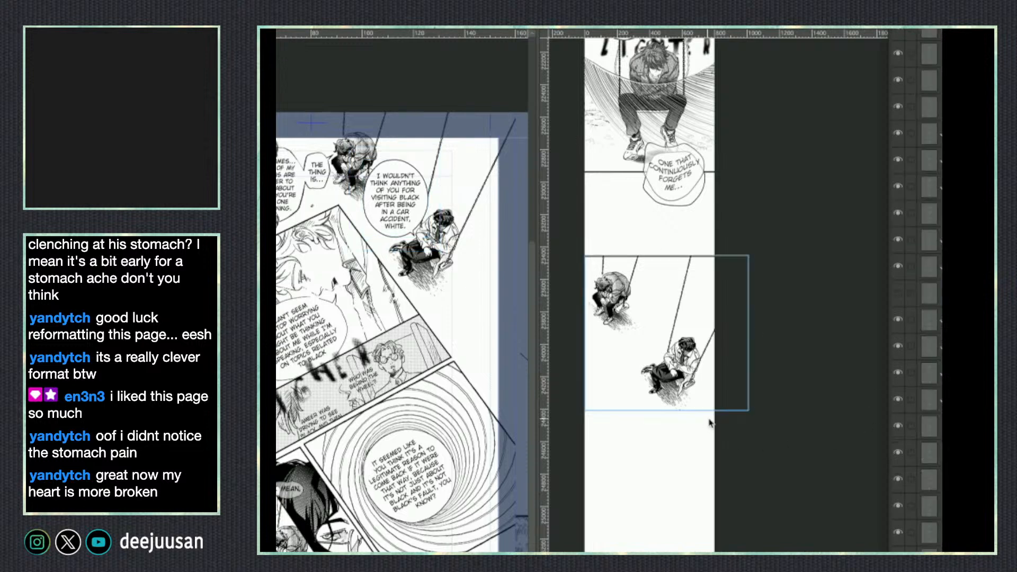
drag(720, 427, 715, 456)
key(ctrl+v)
drag(660, 360, 622, 360)
key(ctrl+t)
drag(719, 247, 703, 299)
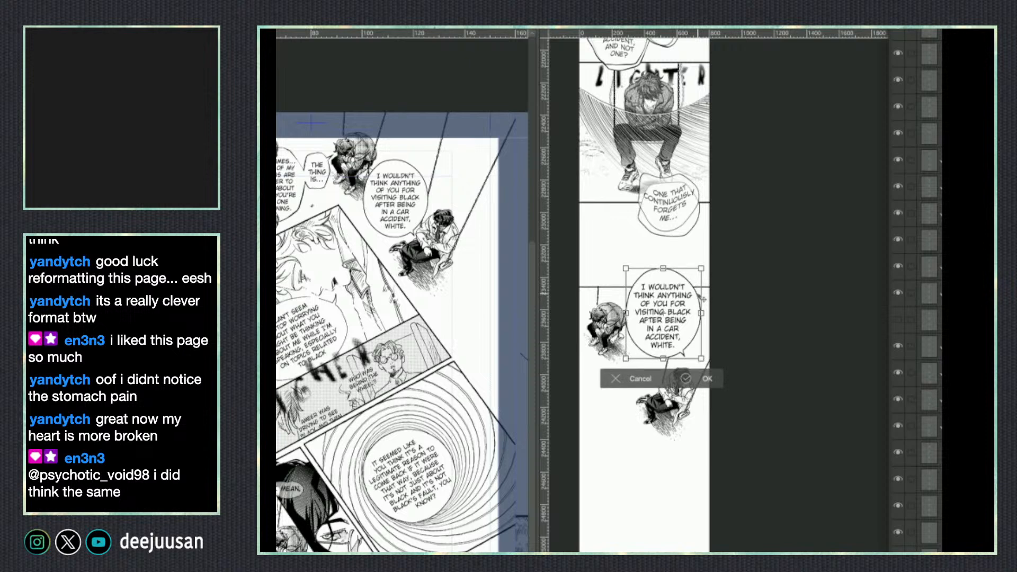
key(Return)
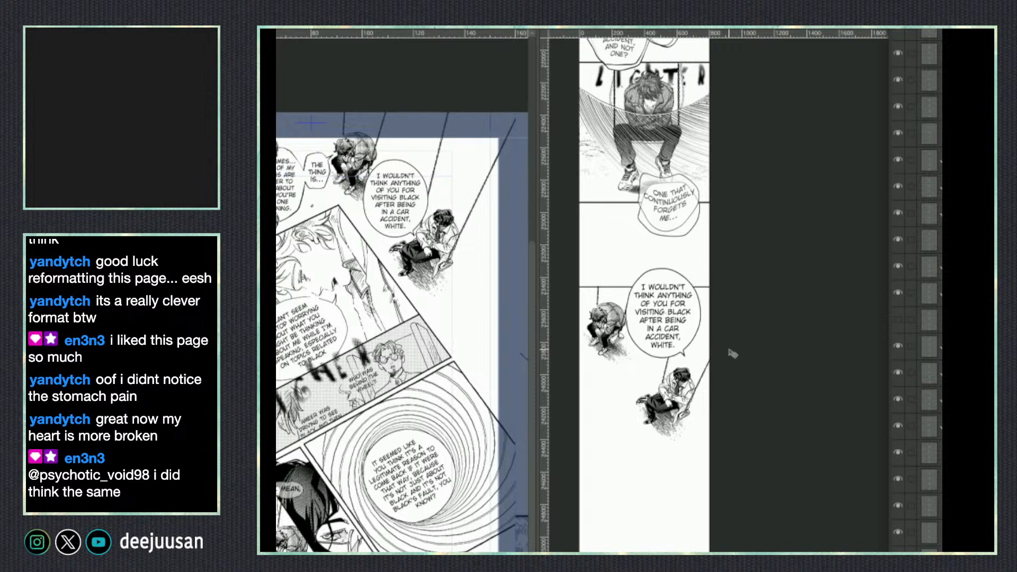
Nudge the pasted balloon slightly closer to the white-shirted figure, clear of the hunched figure.
scroll(722, 370, up, 1)
drag(738, 388, 777, 400)
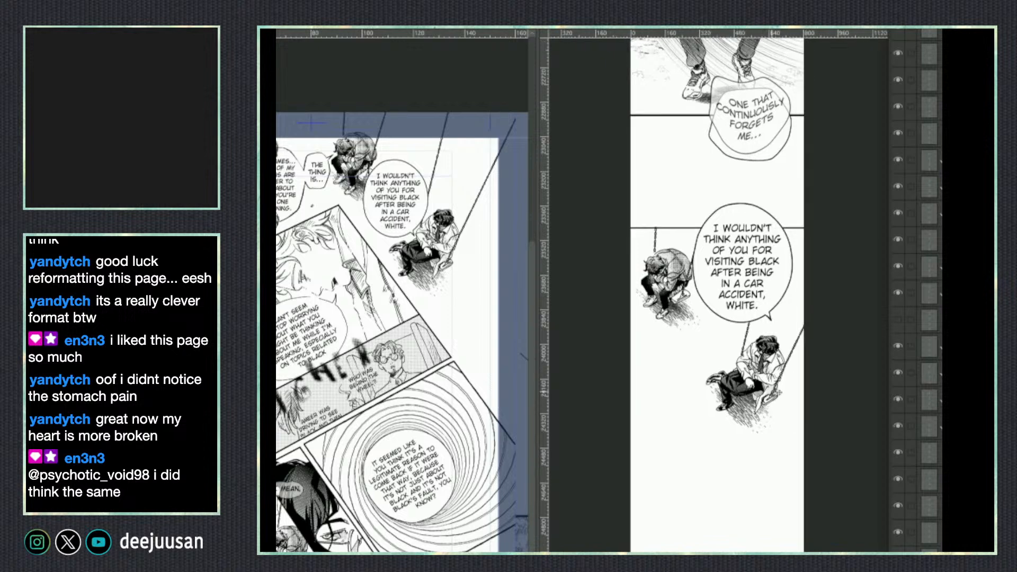
drag(774, 316, 778, 320)
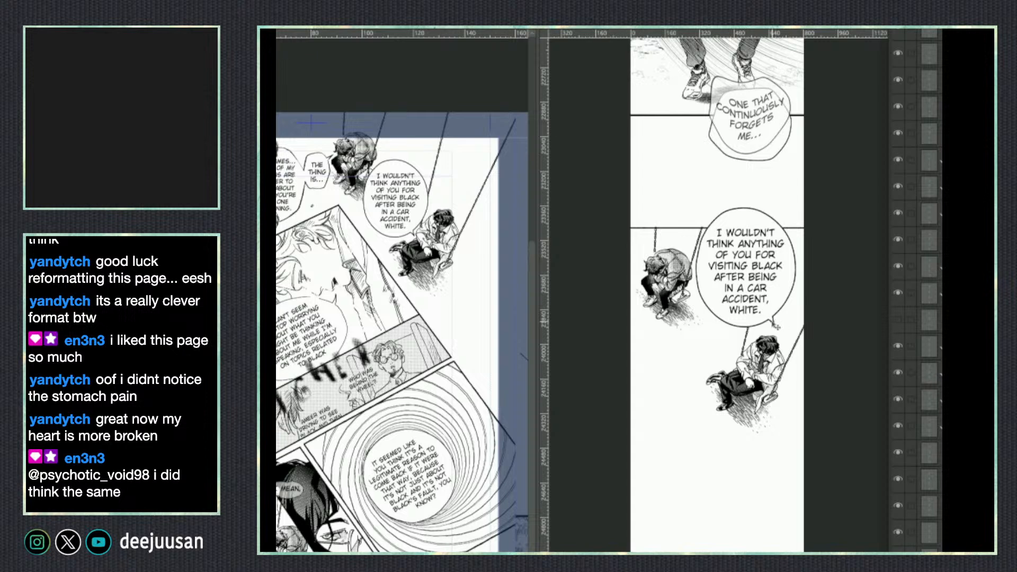
scroll(779, 323, up, 1)
scroll(772, 329, down, 1)
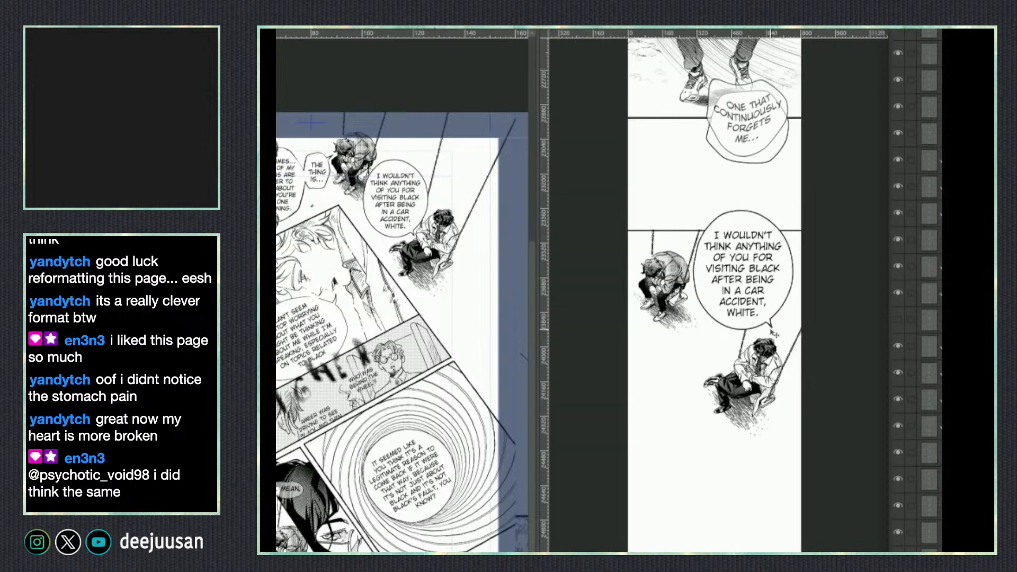
scroll(774, 350, up, 1)
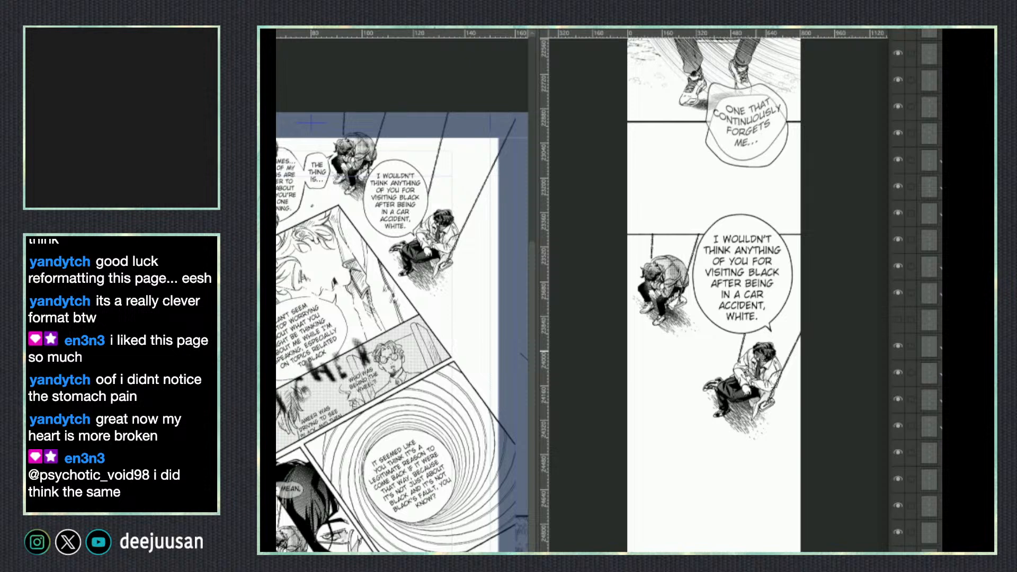
drag(802, 419, 798, 404)
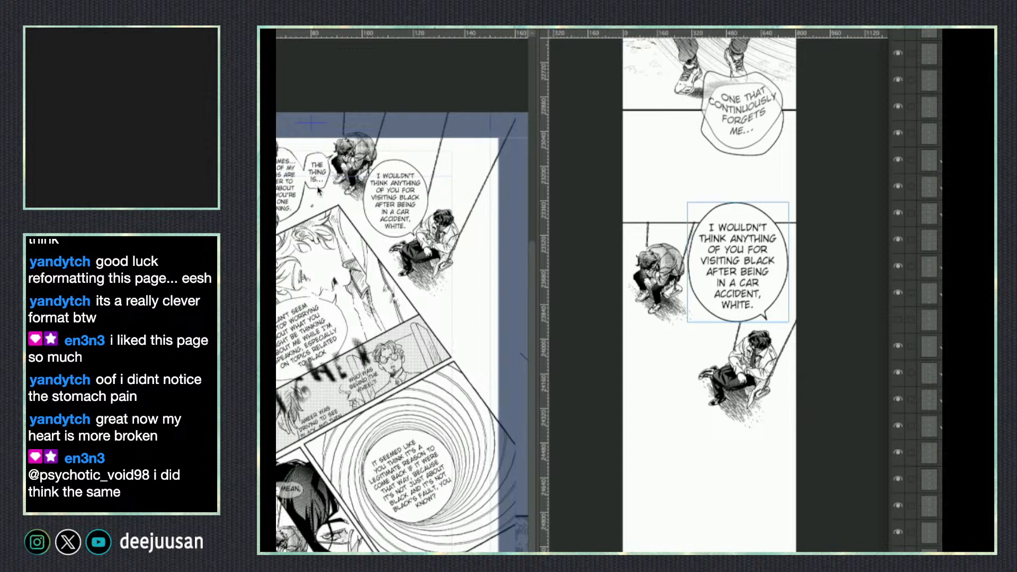
Move the "Sometimes... some of my actions are harder to talk about" balloon beneath the "The thing is..." balloon on the source page.
click(295, 209)
drag(294, 209, 316, 258)
click(326, 155)
drag(328, 156, 318, 154)
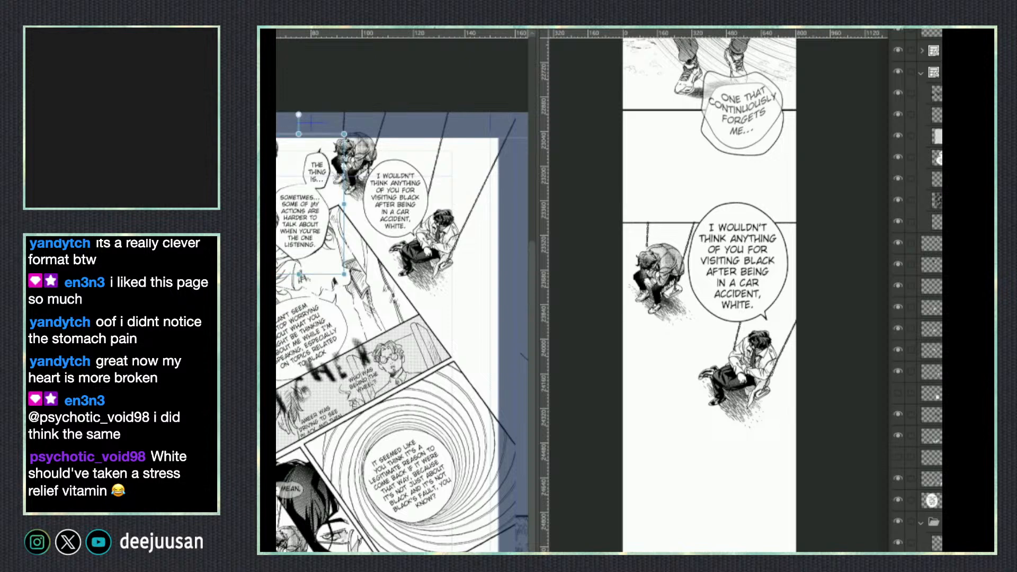
key(Escape)
click(751, 454)
key(ctrl+v)
drag(840, 458, 706, 490)
key(ctrl+t)
drag(743, 325, 708, 385)
key(ctrl+z)
key(ctrl+z)
key(ctrl+z)
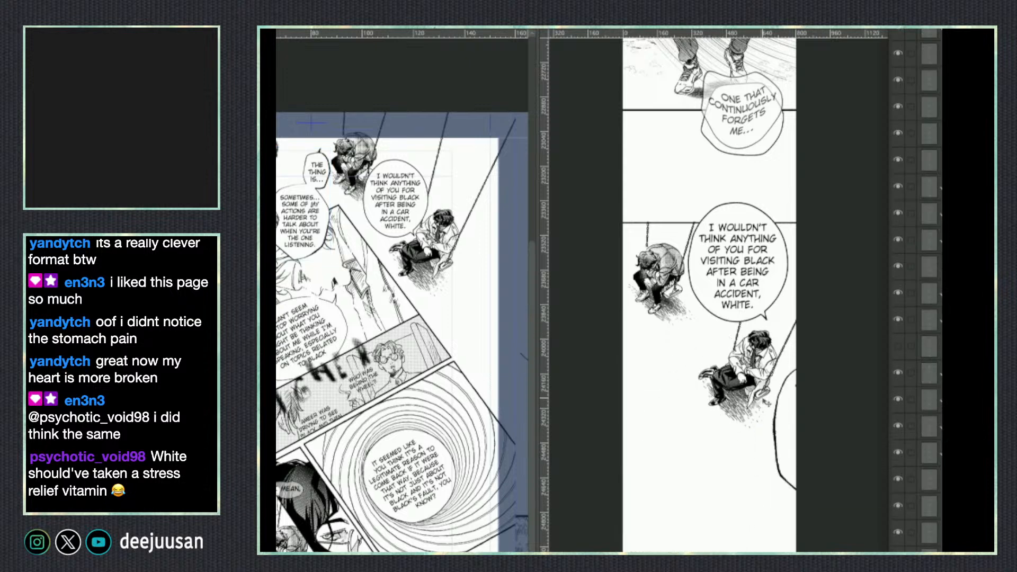
Shift the "The thing is..." balloon and its tail over the upper left edge of the "Sometimes..." balloon on the source page.
click(324, 178)
drag(325, 188, 276, 192)
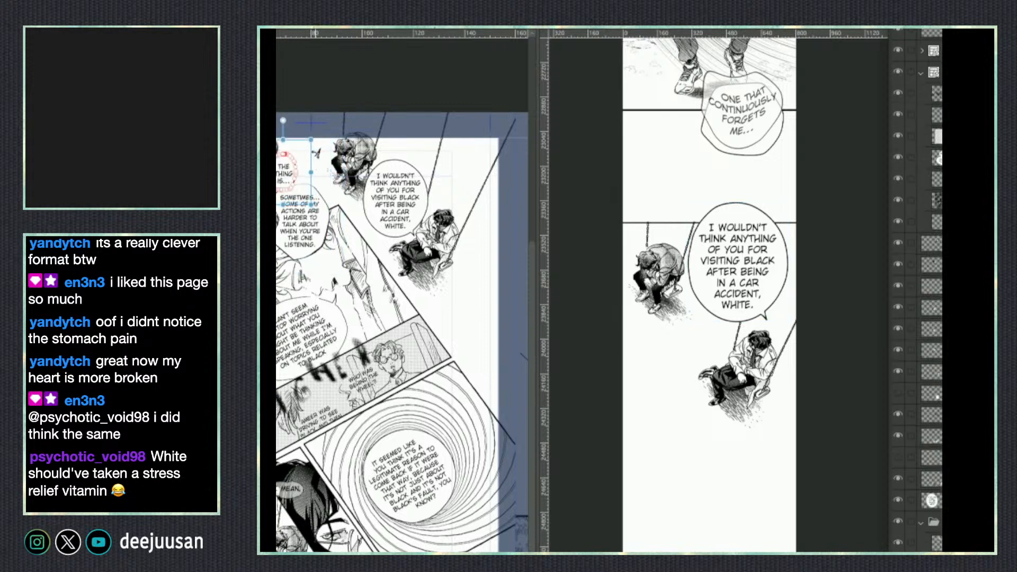
click(291, 154)
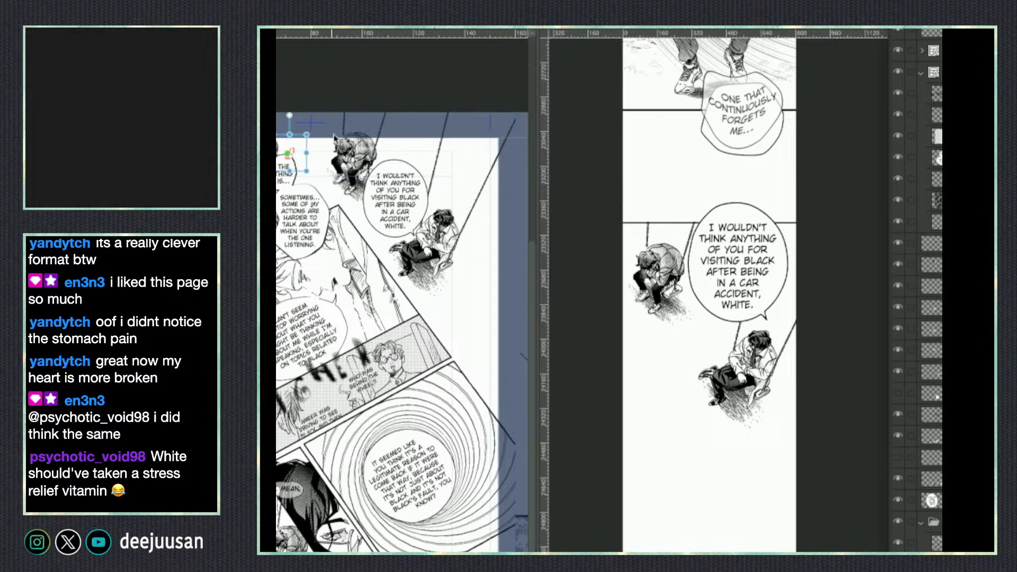
click(289, 156)
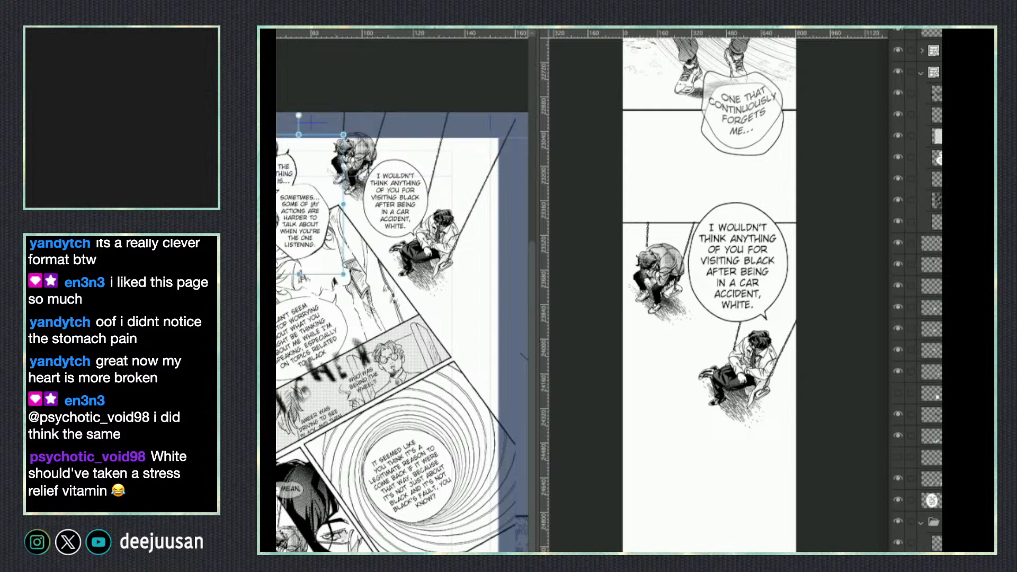
Copy the joined "The thing is..." and "Sometimes..." balloons into the strip, scaled down and placed below the hunched figure.
key(ctrl+c)
click(705, 432)
key(ctrl+v)
drag(762, 486, 643, 484)
key(ctrl+t)
drag(751, 550, 722, 490)
click(724, 535)
scroll(624, 480, down, 3)
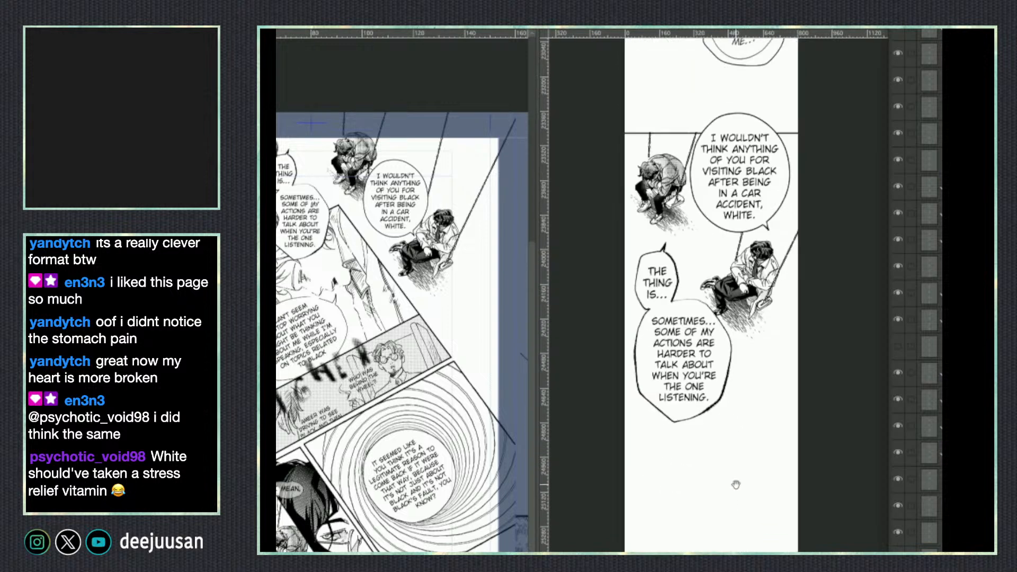
Copy the slanted "LIGHTER" lettering into the strip and rotate it level below the "Sometimes..." balloon.
click(329, 331)
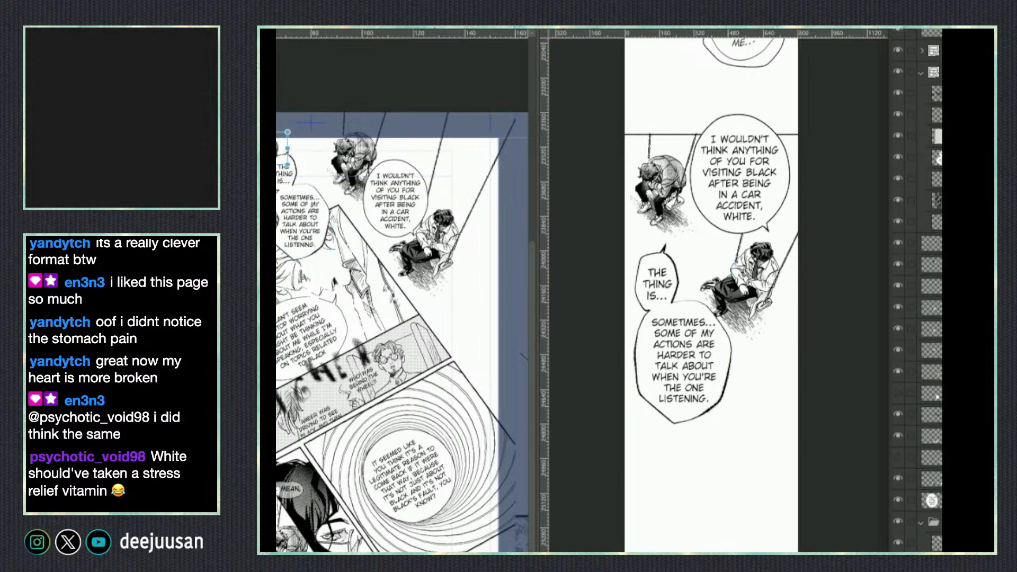
key(ctrl+c)
click(772, 431)
key(ctrl+v)
drag(771, 431, 662, 515)
key(ctrl+t)
key(Return)
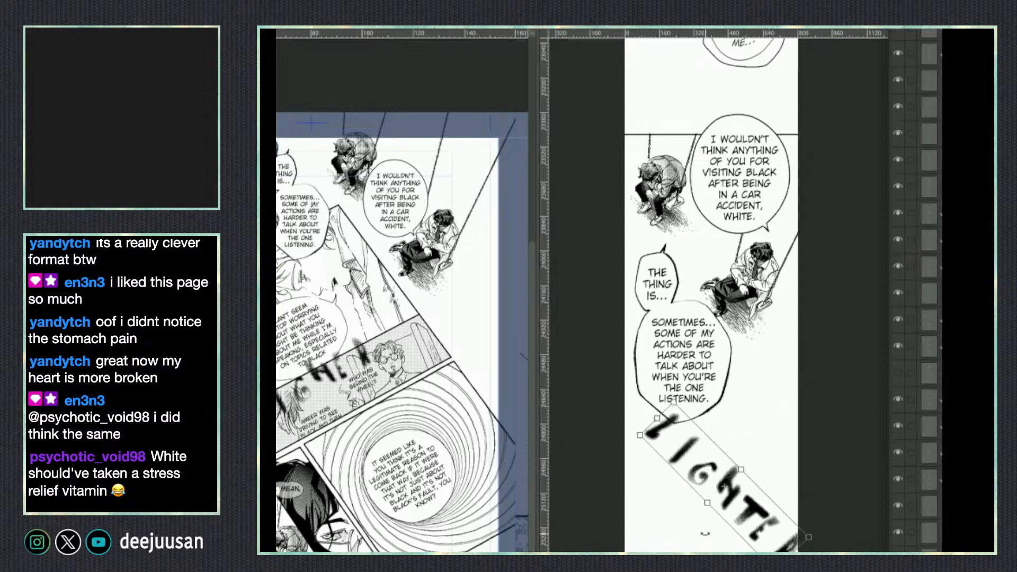
key(ctrl+t)
drag(723, 509, 713, 483)
key(Return)
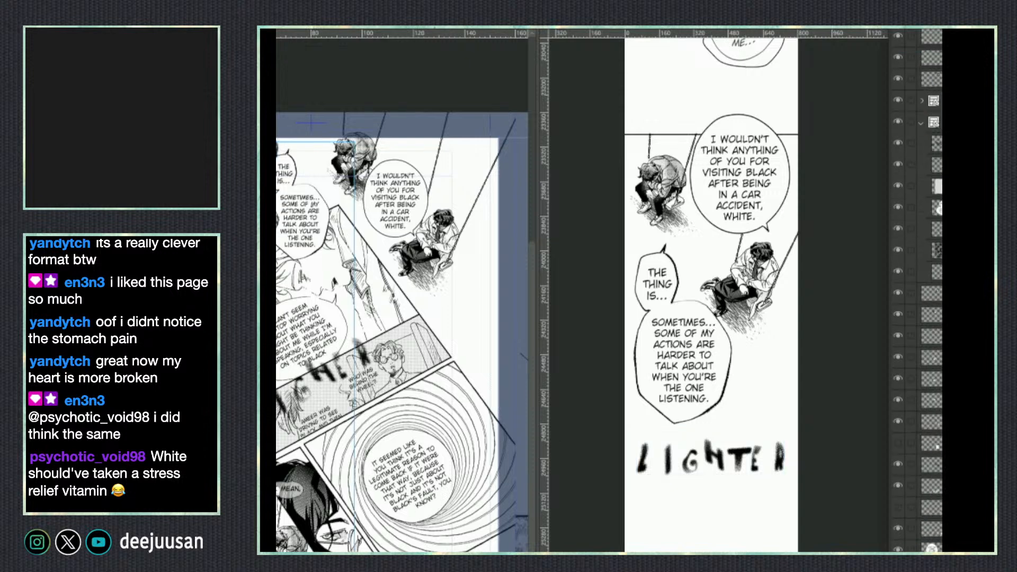
Copy the upside-down falling figure into the strip and place it directly below the "LIGHTER" lettering.
click(312, 203)
key(ctrl+v)
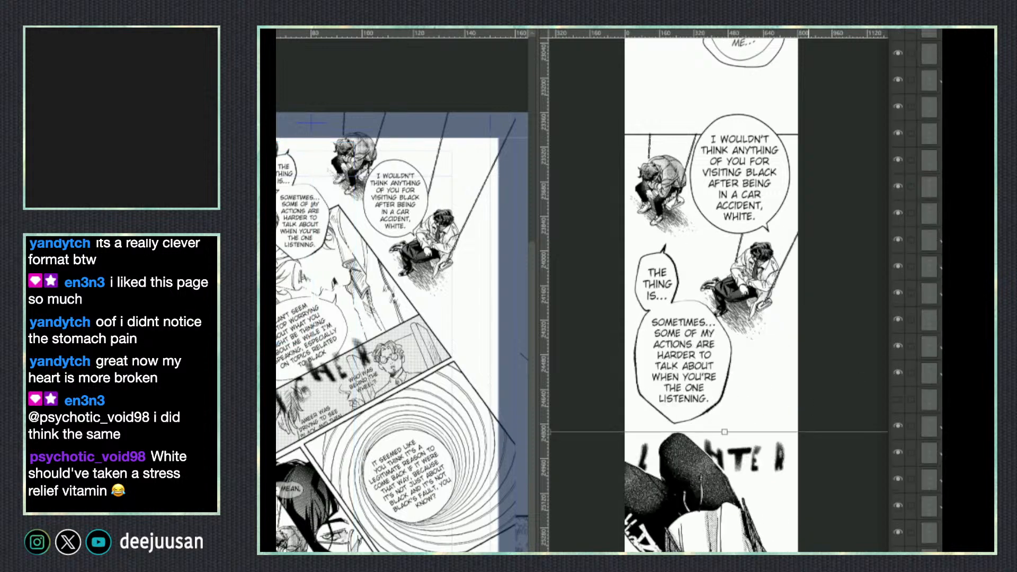
scroll(739, 317, down, 4)
drag(740, 295, 739, 395)
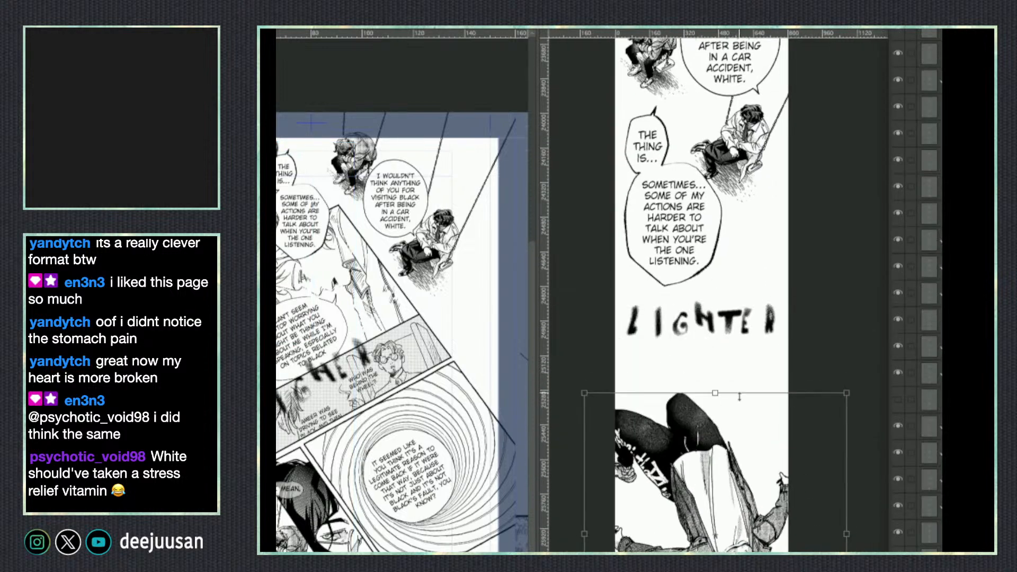
drag(768, 511, 781, 458)
key(Return)
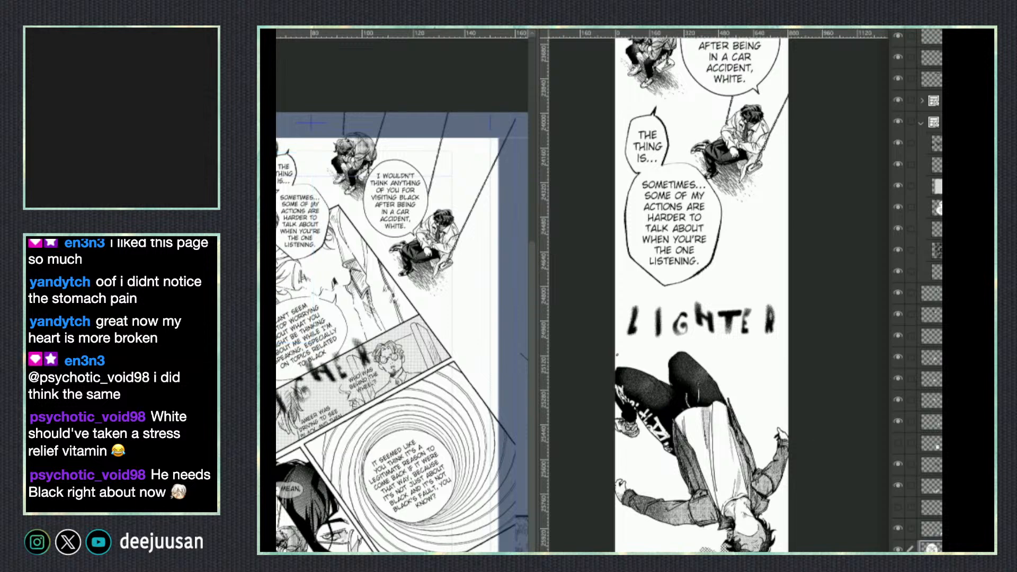
Copy the "Have you found out the reason why?" balloon into the strip, scaled down and placed beside the falling figure's knees.
click(931, 529)
click(931, 548)
key(ctrl+v)
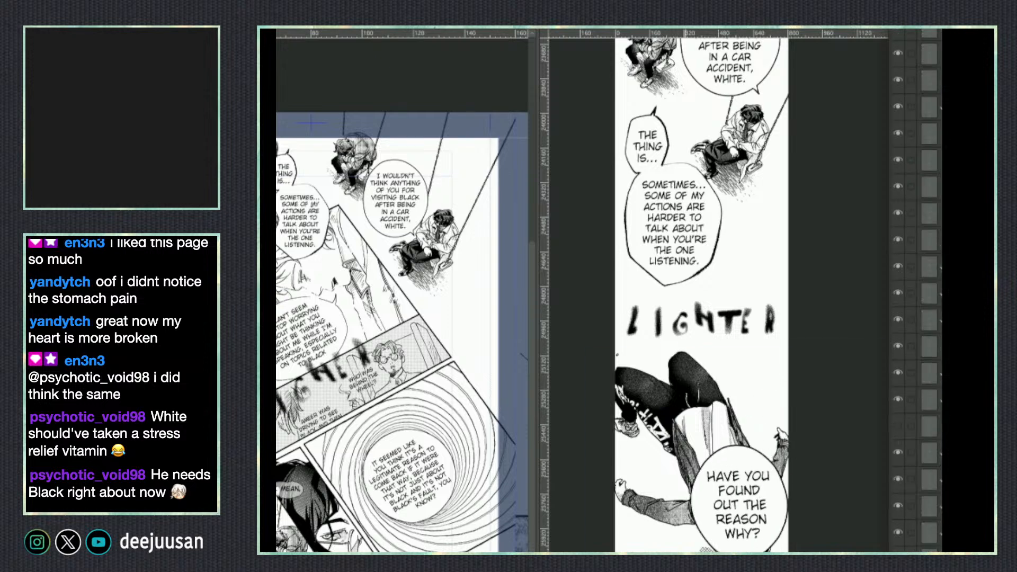
drag(765, 472, 780, 359)
key(Return)
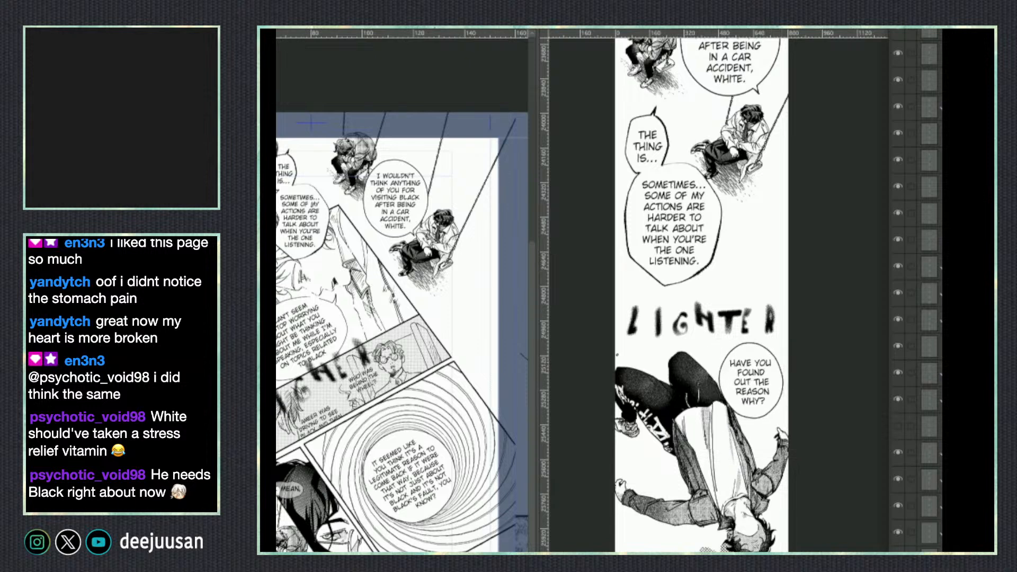
drag(814, 405, 808, 404)
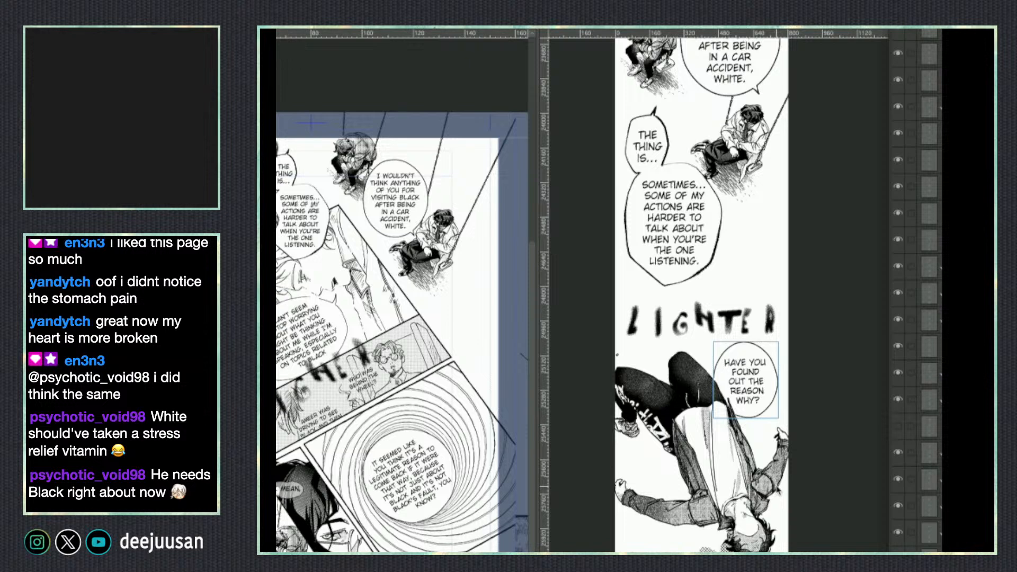
Adjust the falling figure's size and position so its shoes and hands fit within the strip's width.
click(617, 354)
drag(714, 571, 714, 560)
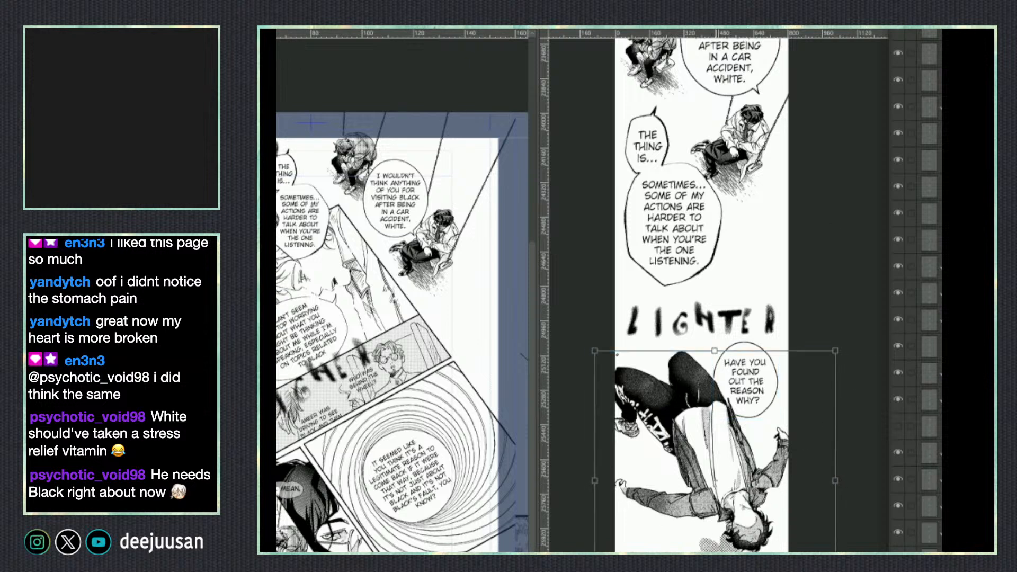
key(Return)
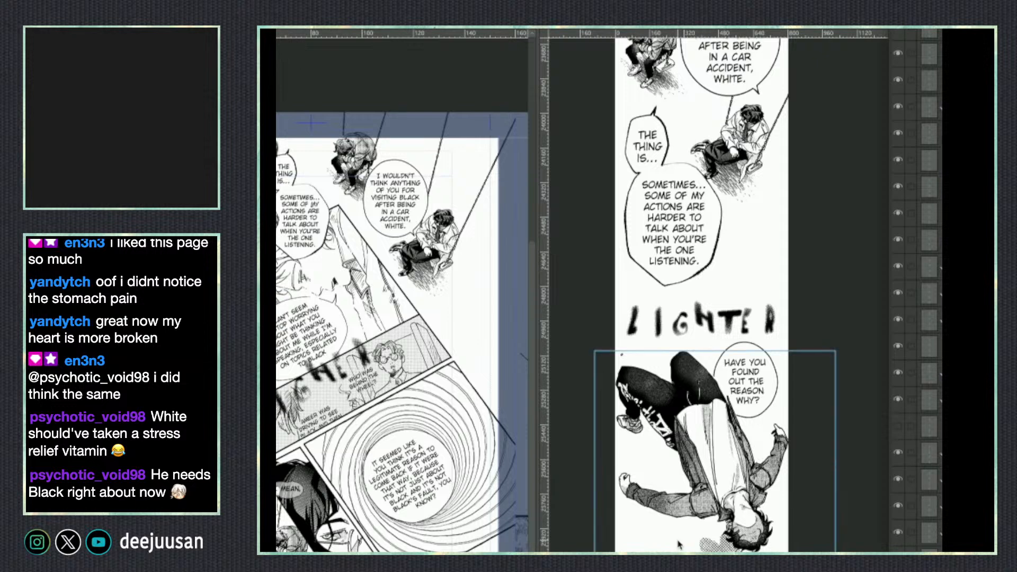
key(ctrl+d)
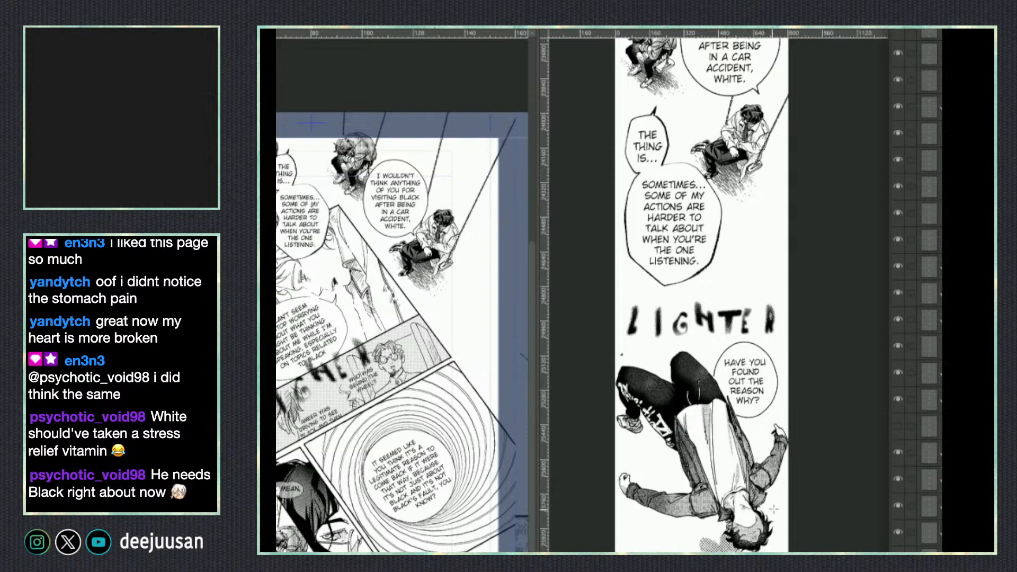
drag(803, 518, 801, 504)
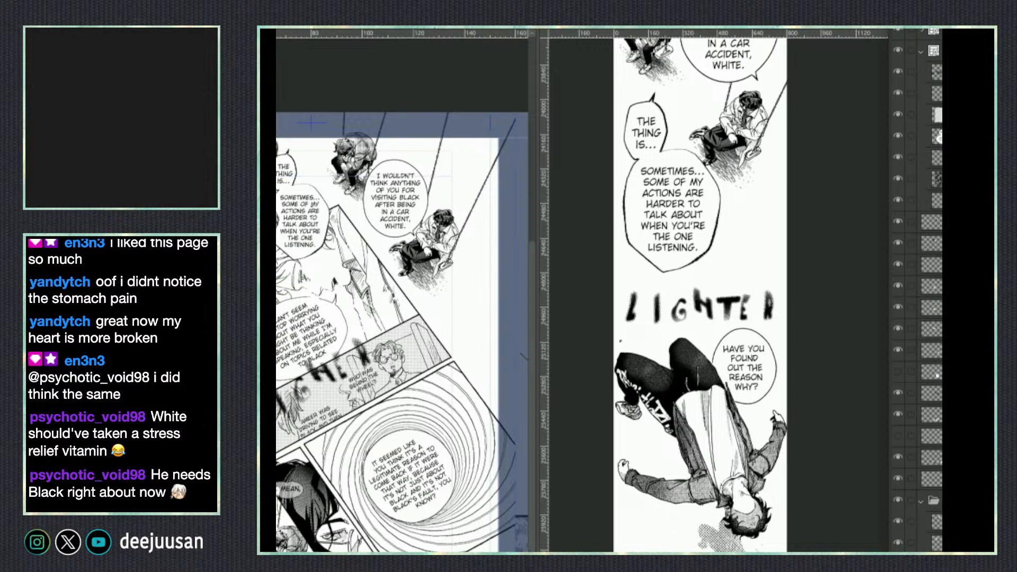
Copy the "AND LIGHTER" lettering into the strip and place it below the falling figure's head.
click(682, 544)
key(ctrl+v)
drag(816, 401, 681, 548)
drag(788, 543, 718, 545)
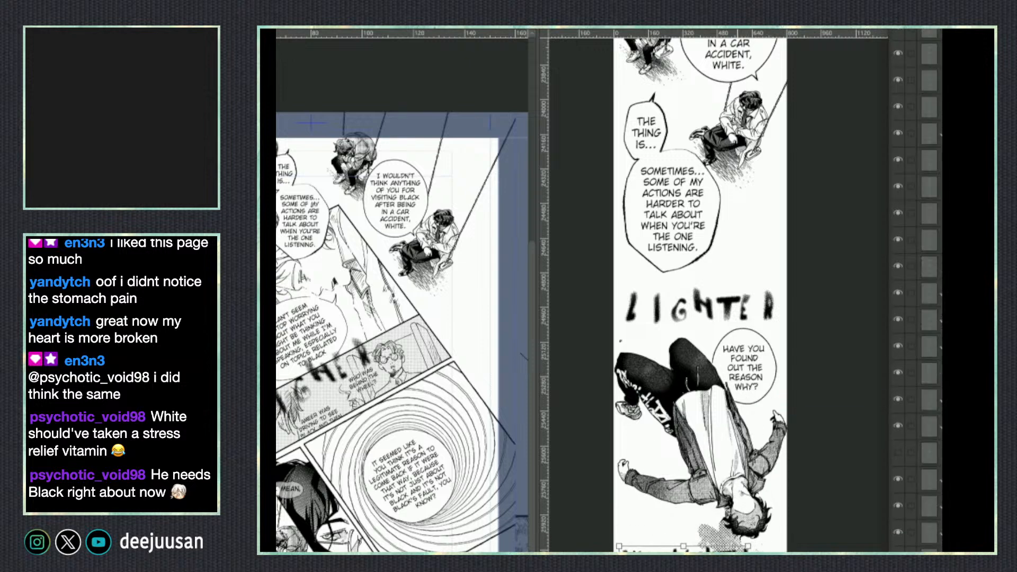
key(Return)
scroll(700, 296, down, 2)
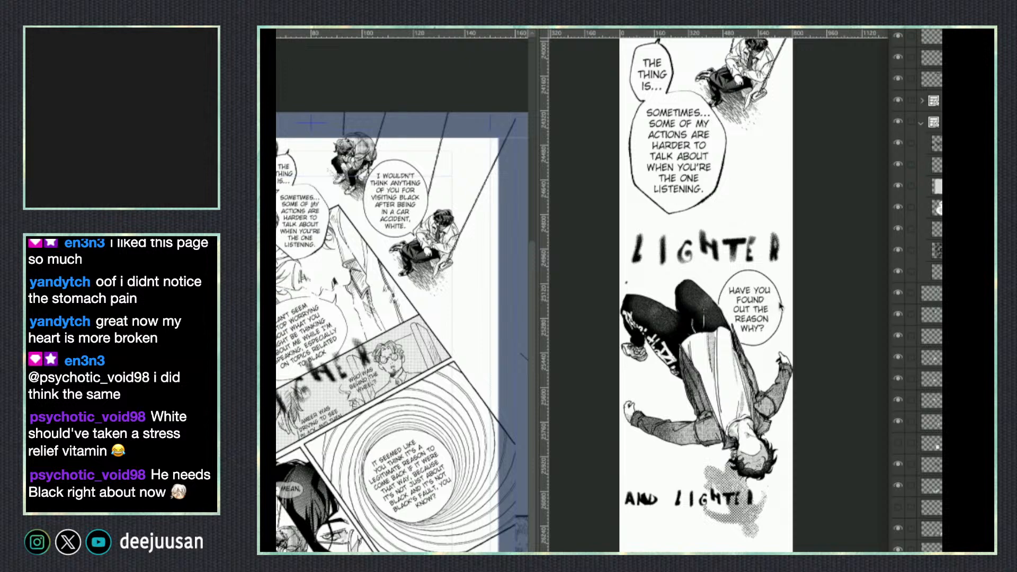
Lower the "LIGHTER" lettering to the falling figure's knees and move the "Have you found out the reason why?" balloon above it.
drag(783, 313, 772, 280)
click(775, 238)
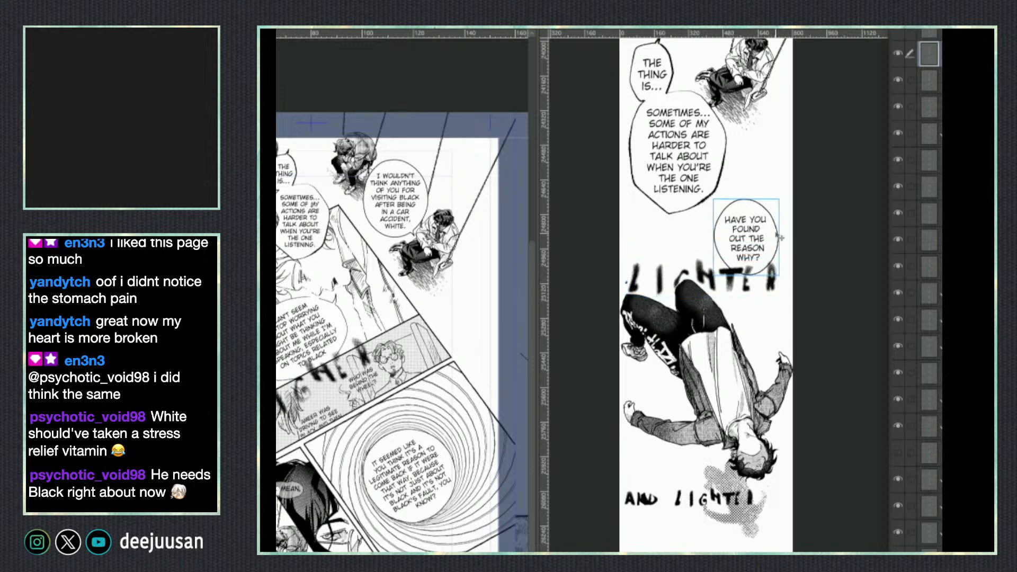
key(p)
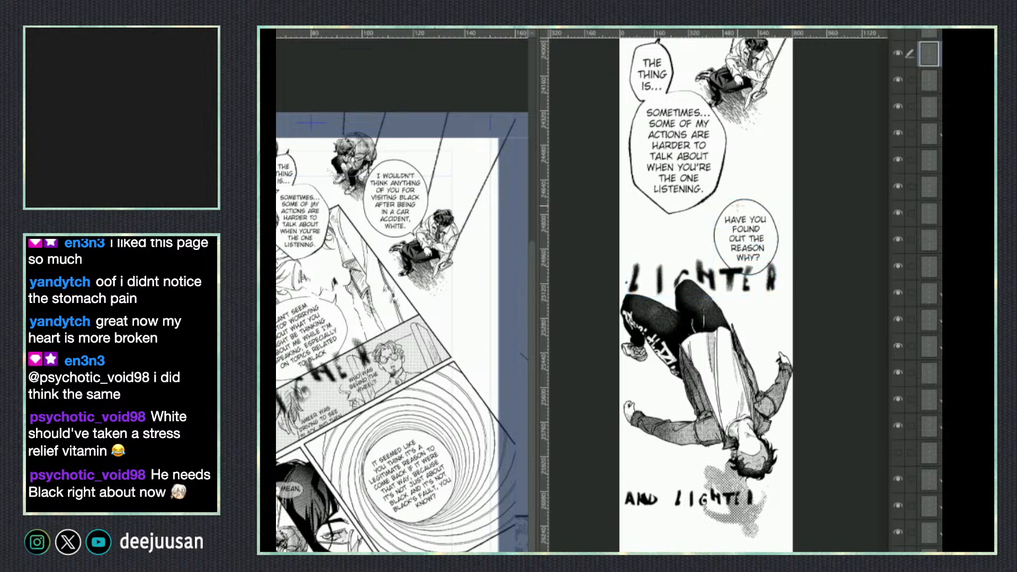
Draw a small pointed tail on top of the "Have you found out the reason why?" balloon in the strip.
drag(746, 201, 748, 192)
drag(748, 192, 750, 200)
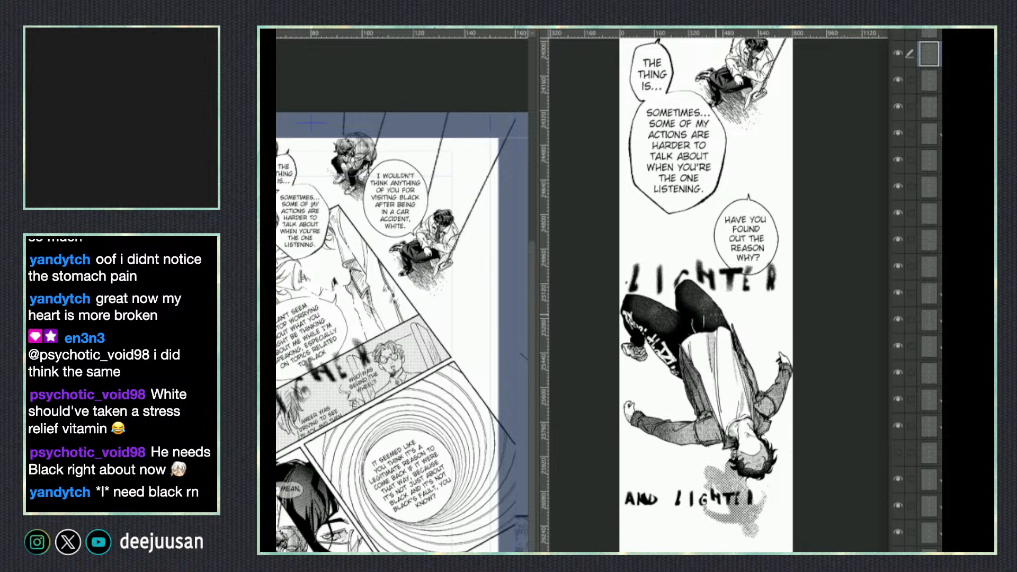
scroll(803, 432, down, 2)
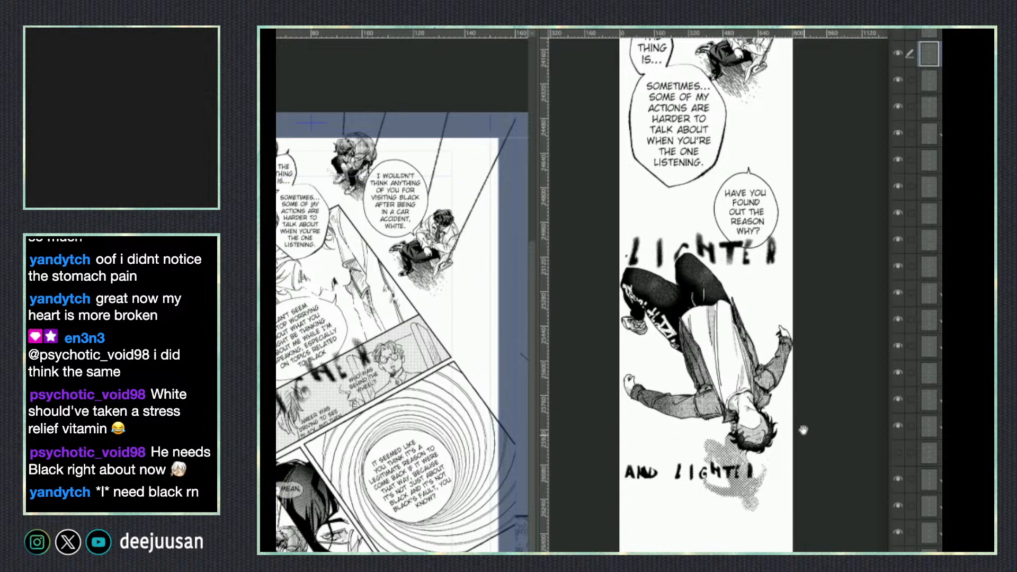
key(o)
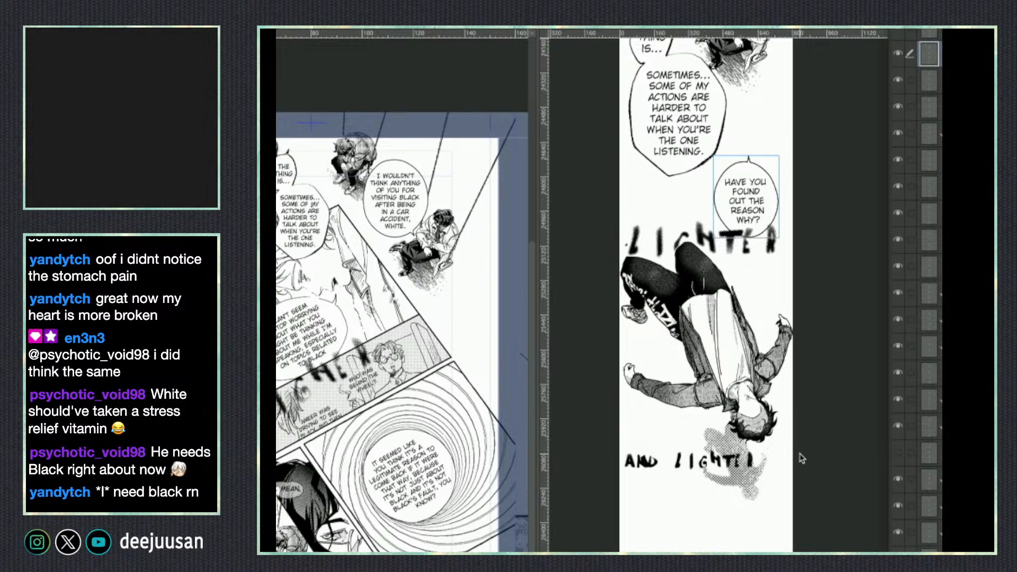
key(space)
drag(794, 487, 798, 451)
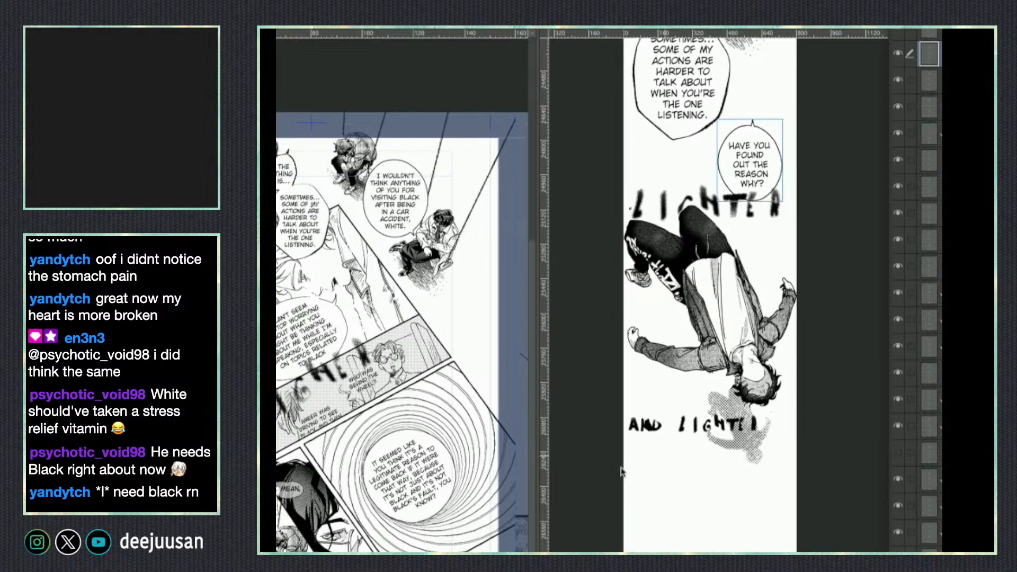
Try copying the tilted close-up panel together with the tilted panel beneath it into the strip below the falling figure.
click(484, 504)
click(418, 314)
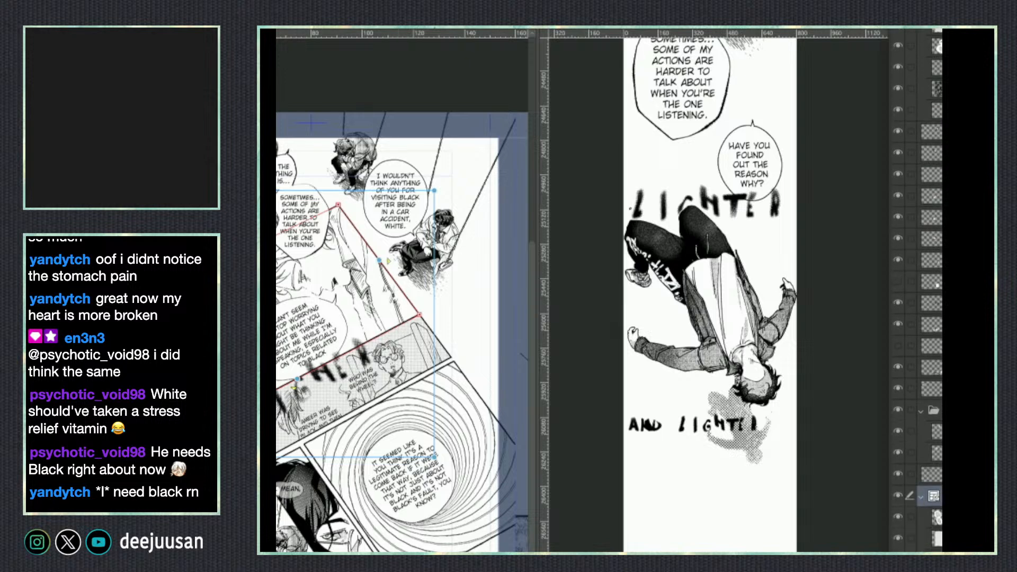
drag(940, 515, 940, 484)
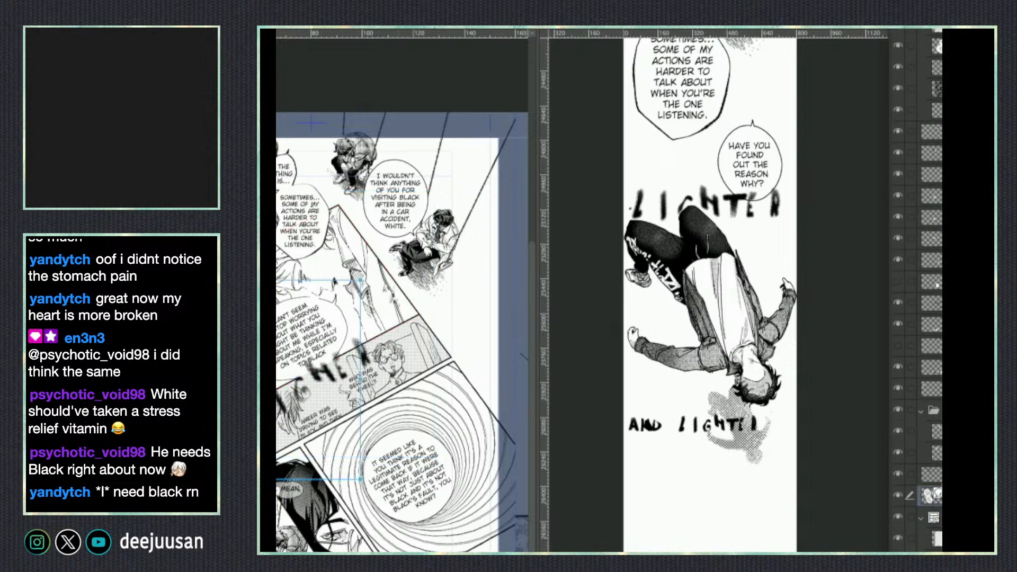
click(919, 519)
click(933, 517)
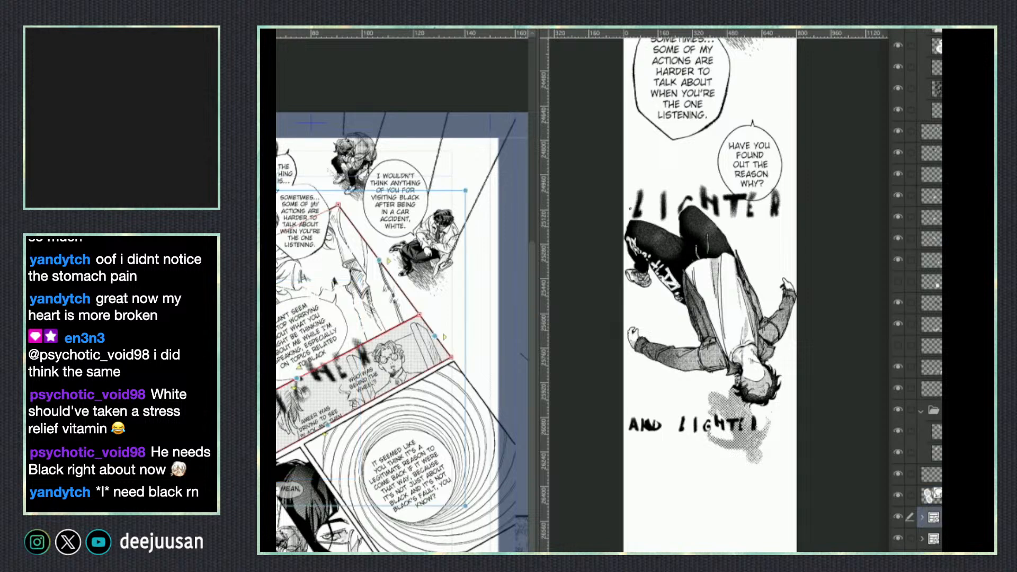
key(ctrl+c)
click(692, 527)
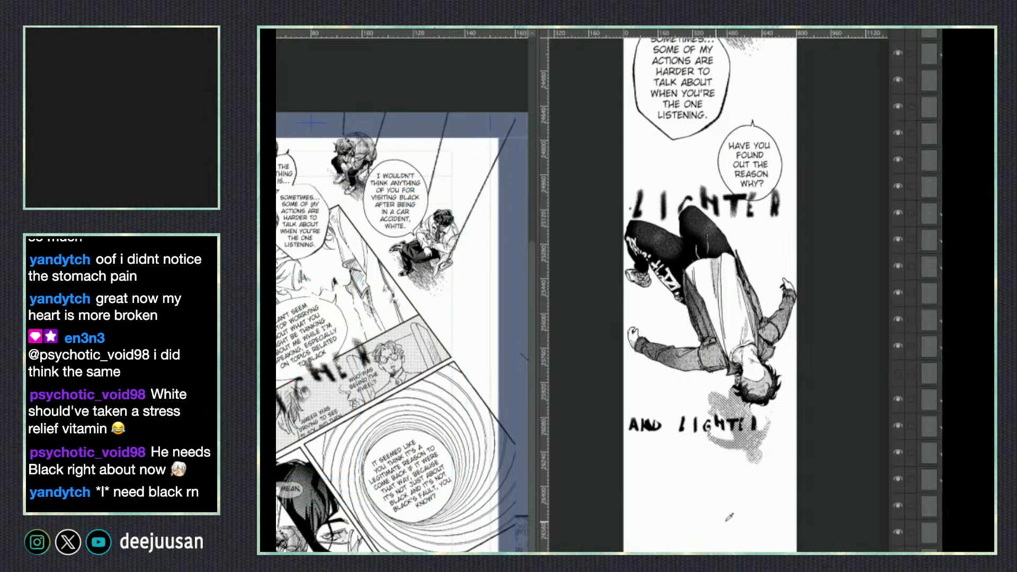
key(ctrl+v)
drag(768, 254, 620, 472)
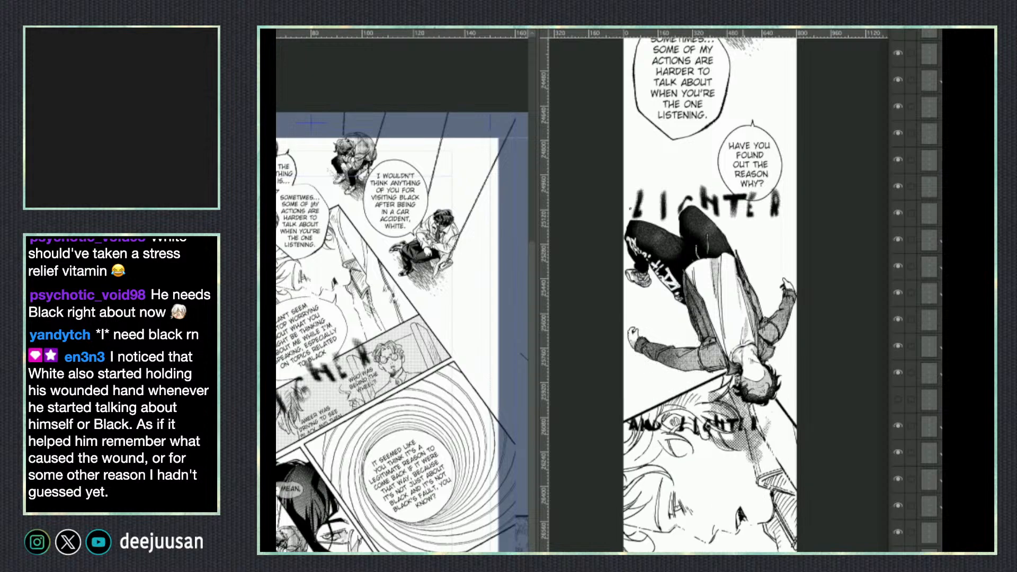
Try scaling the two pasted panels to the strip's width, and undo both the resizing and the pasting.
scroll(797, 530, down, 1)
scroll(820, 447, down, 3)
key(o)
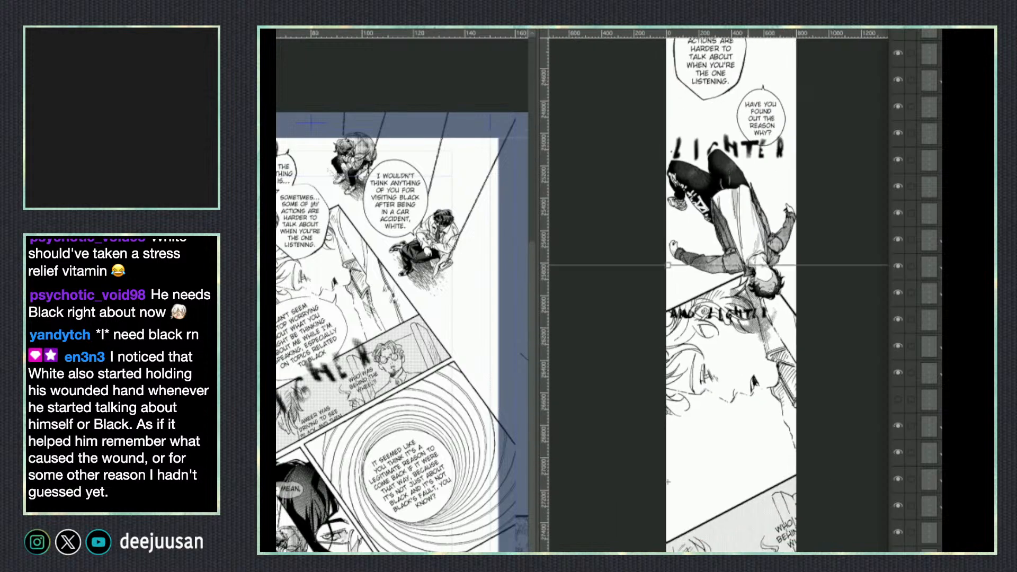
drag(991, 551, 852, 551)
drag(599, 525, 754, 515)
key(Return)
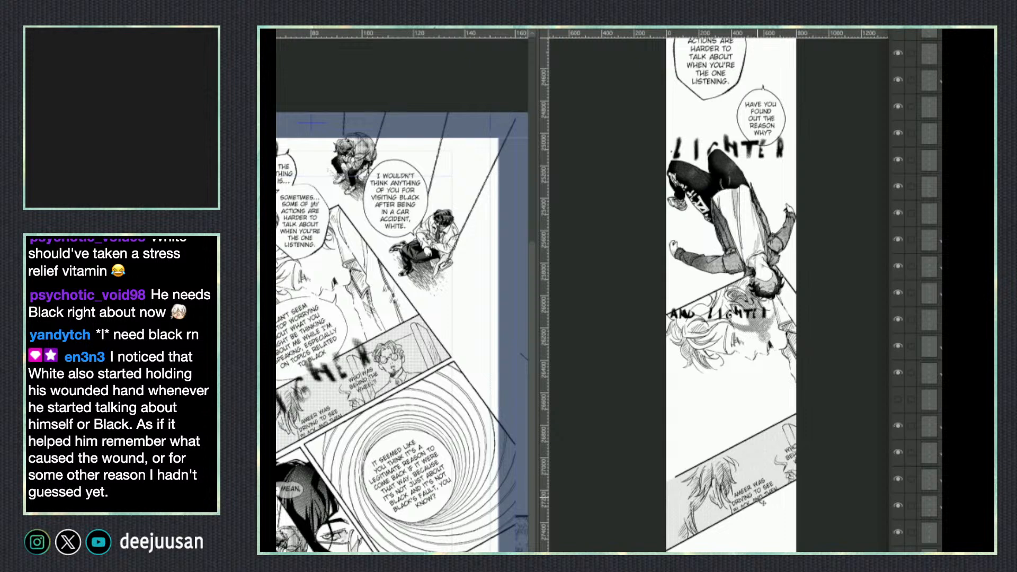
key(ctrl+z)
key(ctrl+z)
key(ctrl+z)
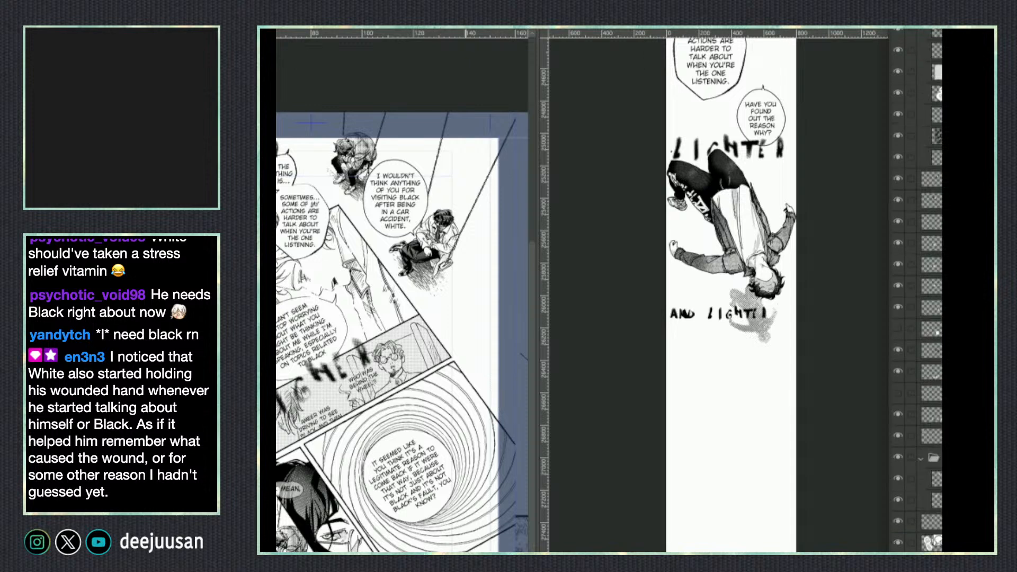
Check the layers in the lower tilted panel's frame folder by toggling their visibility, and select the bottom layer.
scroll(916, 291, down, 3)
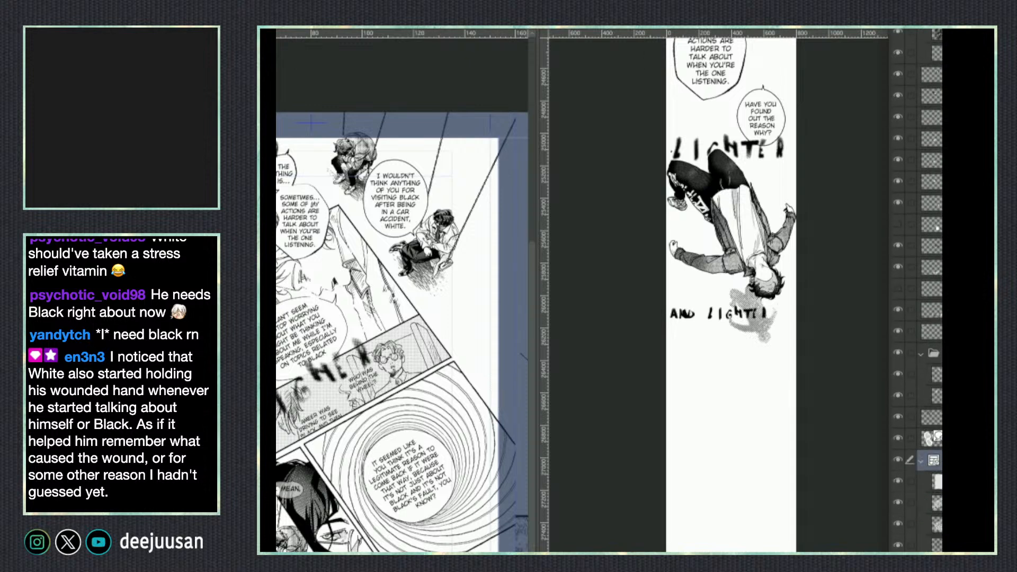
scroll(915, 290, down, 2)
scroll(915, 290, down, 2)
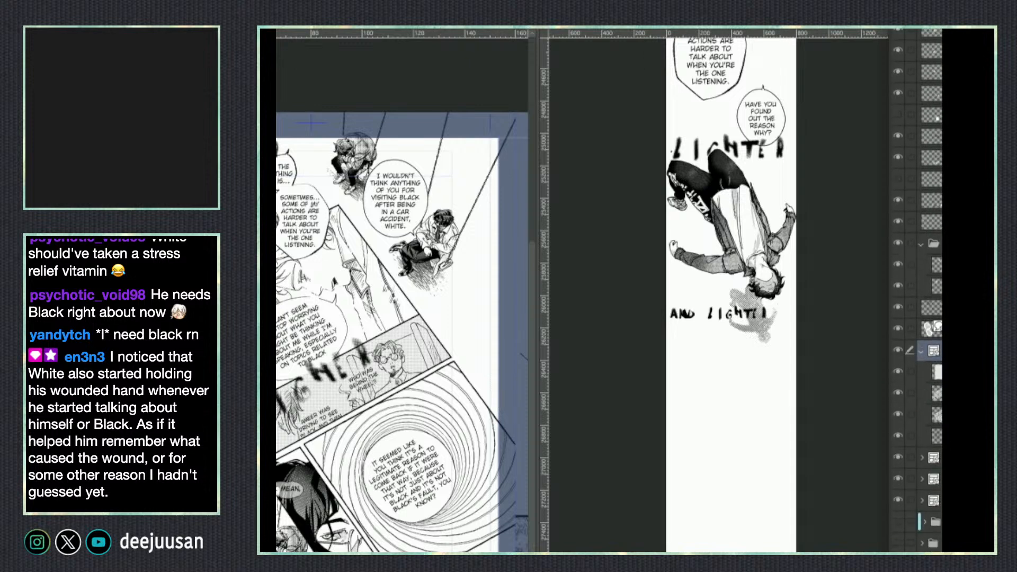
click(897, 371)
click(897, 393)
click(898, 392)
click(898, 414)
click(898, 414)
click(897, 436)
click(898, 436)
click(927, 436)
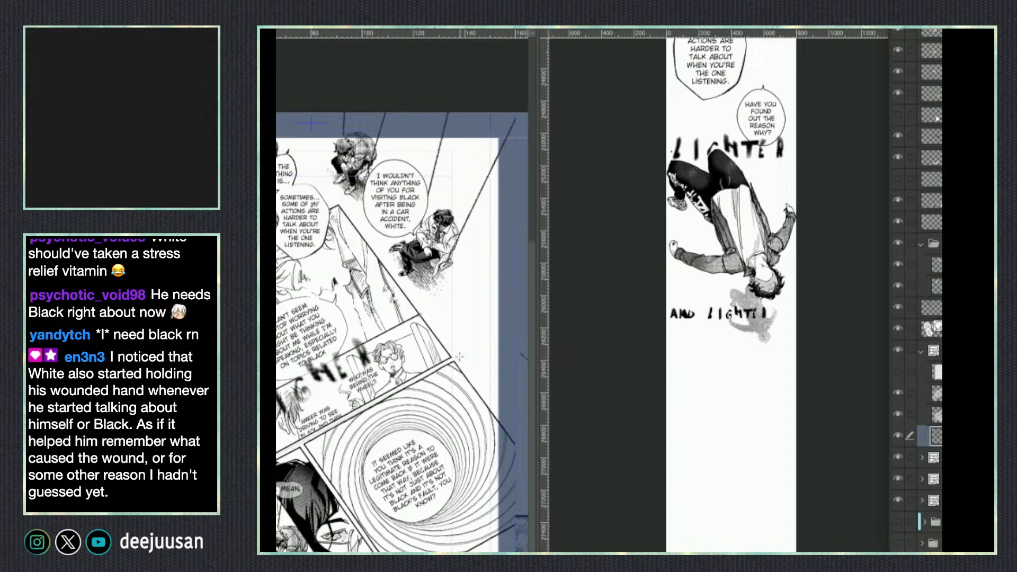
Duplicate the bottom layer and group the original with the three layers above it, with the grey tone shown again.
key(ctrl+a)
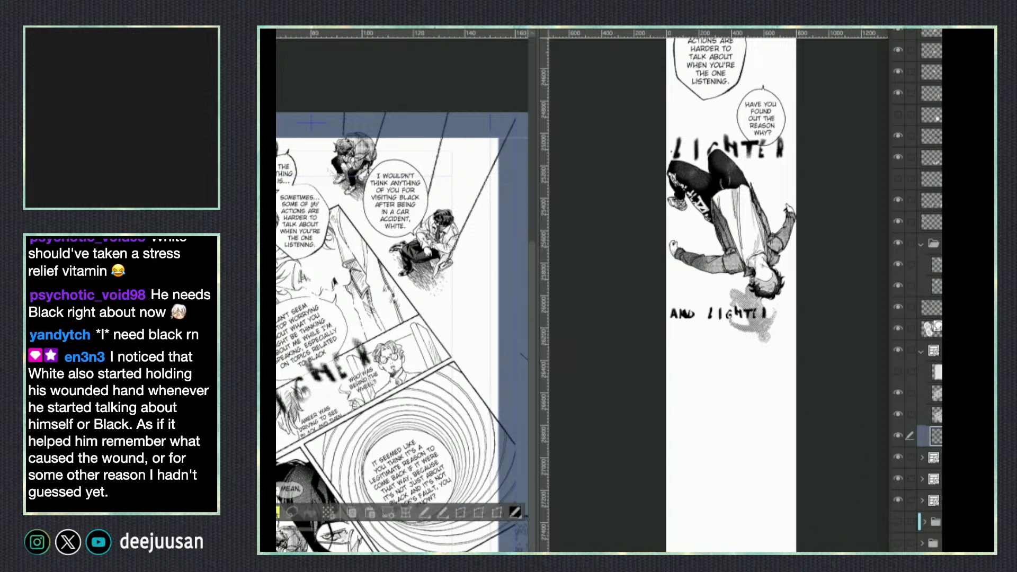
key(ctrl+c)
key(ctrl+v)
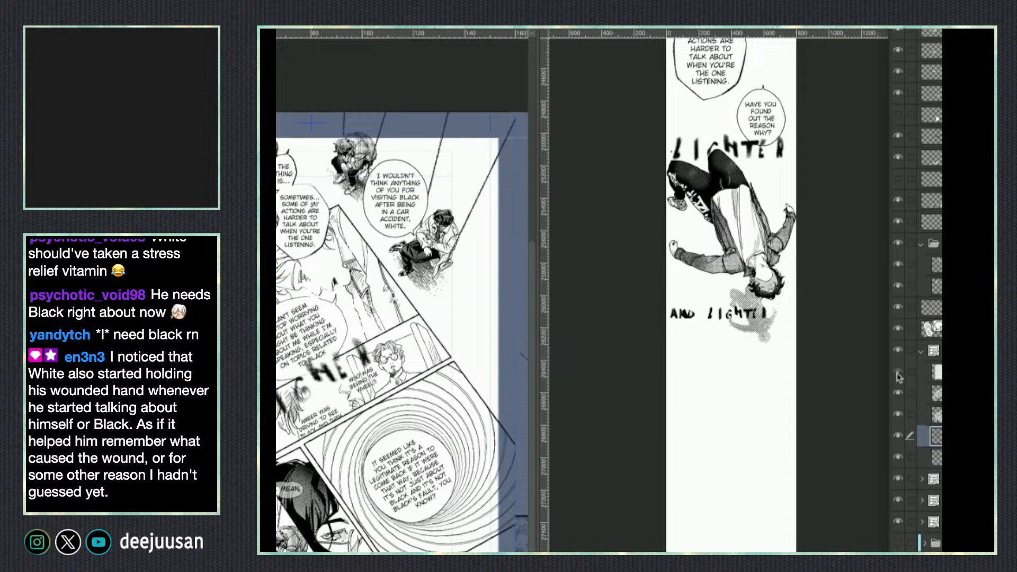
shift+click(933, 371)
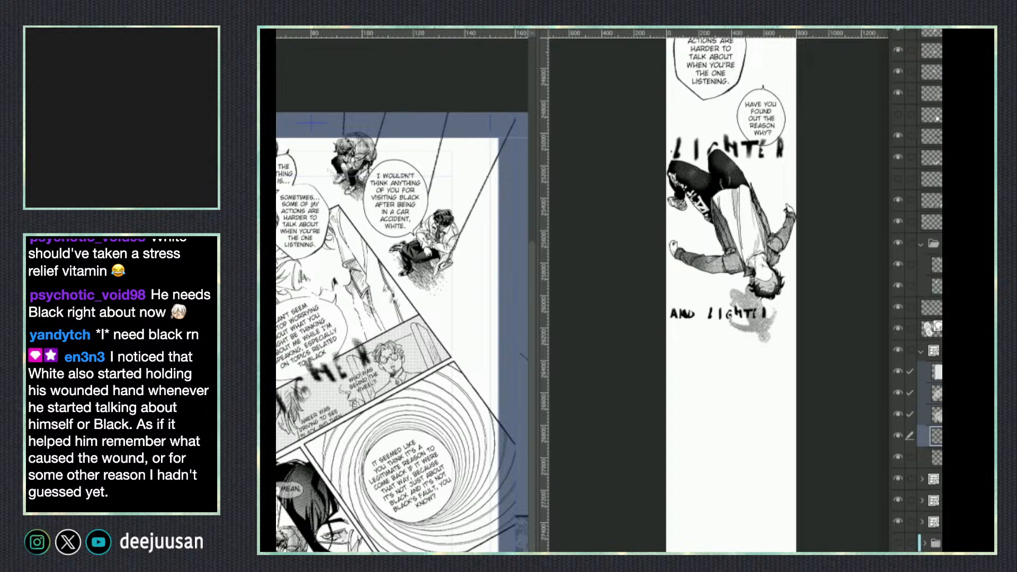
key(ctrl+g)
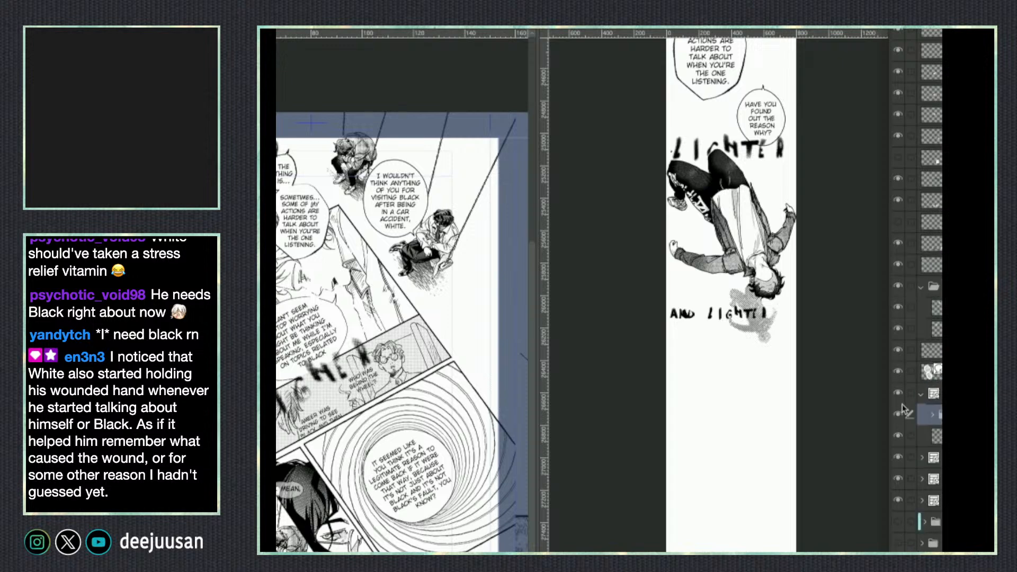
Put the grouped panel layers in a separate frame folder and move it above the original frame folder.
click(449, 360)
key(Delete)
key(ctrl+z)
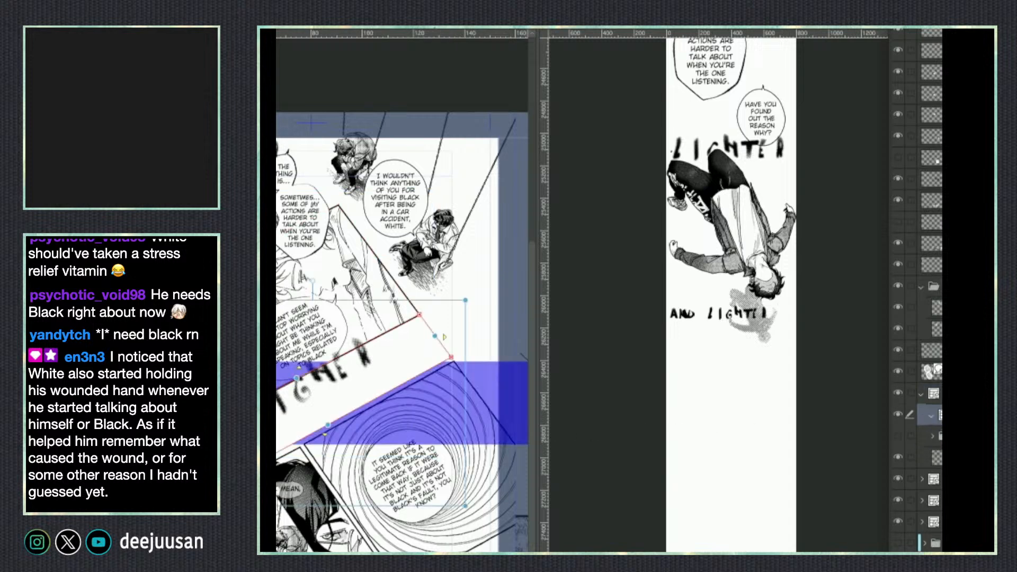
click(930, 436)
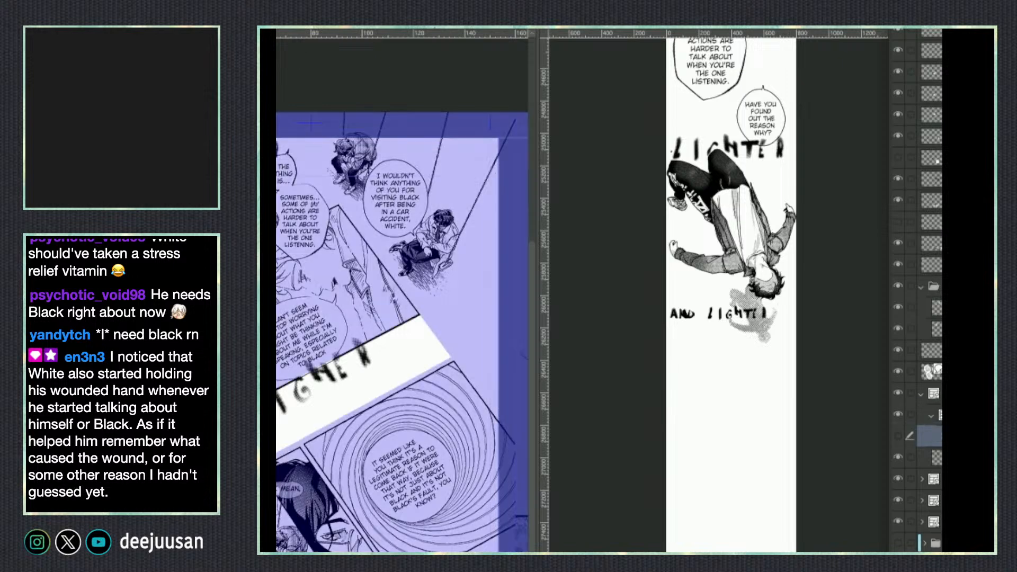
click(899, 437)
drag(933, 415, 933, 382)
click(898, 393)
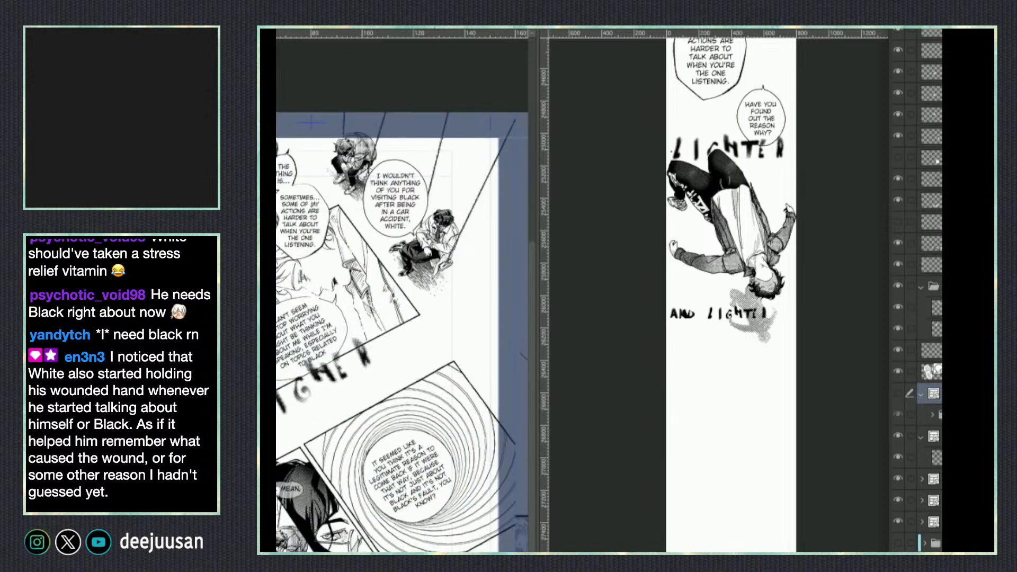
Collapse and hide the lower tilted panel's frame folder, and separate the close-up panel's border into its own layer.
click(934, 406)
click(899, 394)
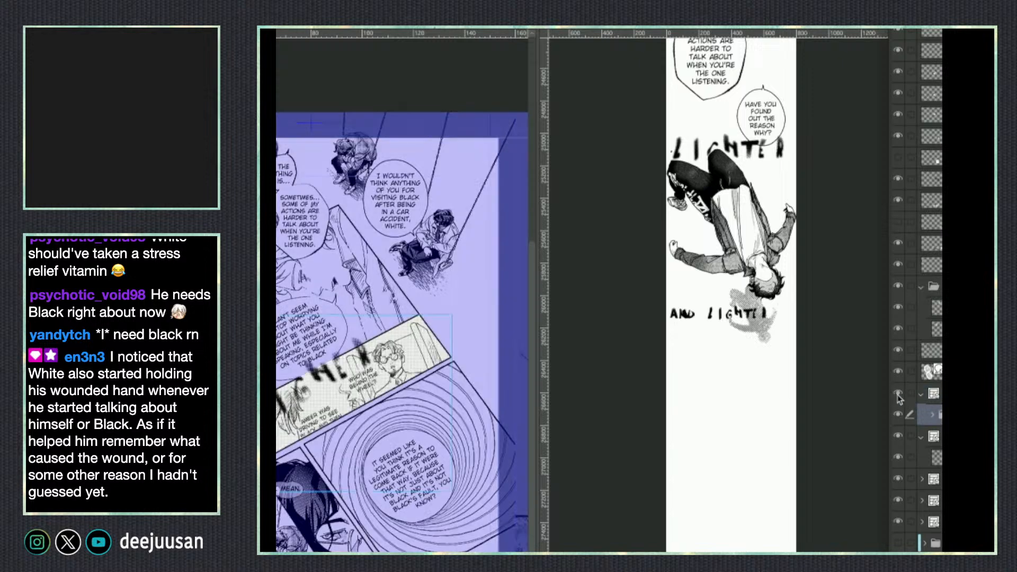
click(921, 394)
click(898, 393)
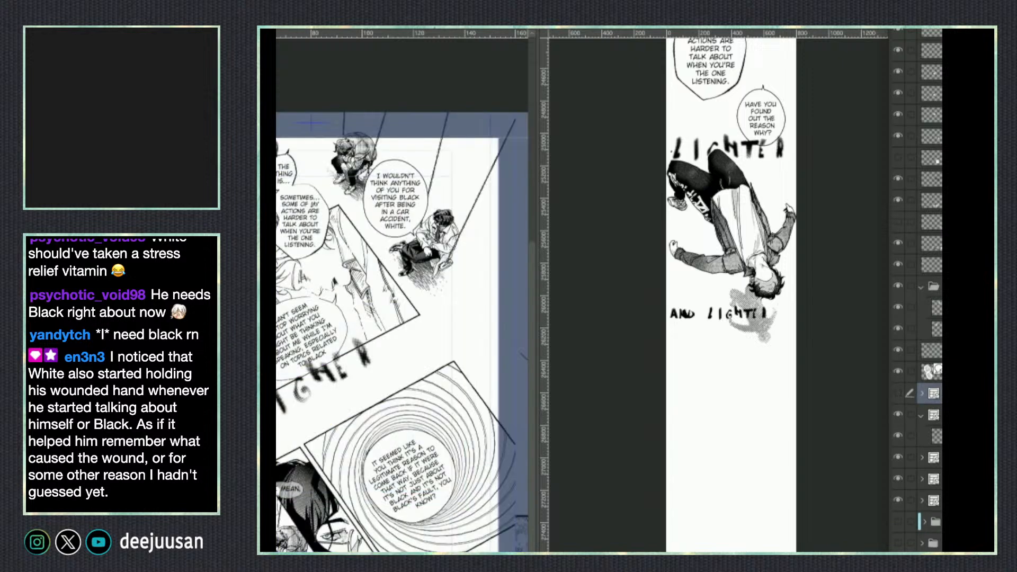
click(916, 420)
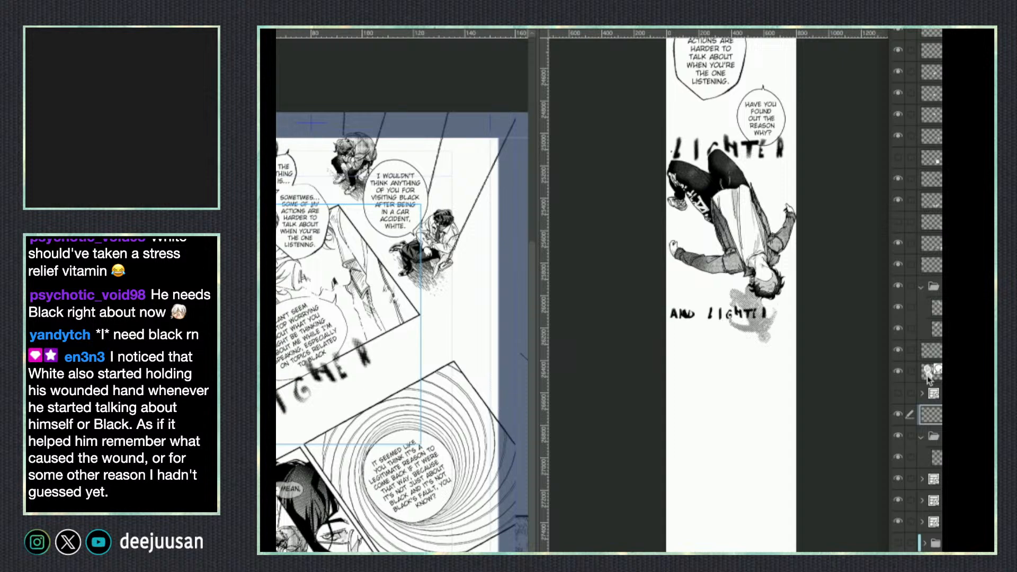
Try to paste and position the close-up panel in the strip, and undo the attempt.
click(756, 421)
key(ctrl+v)
drag(811, 433, 764, 459)
key(ctrl+z)
Copy the tilted close-up panel with its border into the strip, scaled down and placed directly below the falling figure.
click(411, 540)
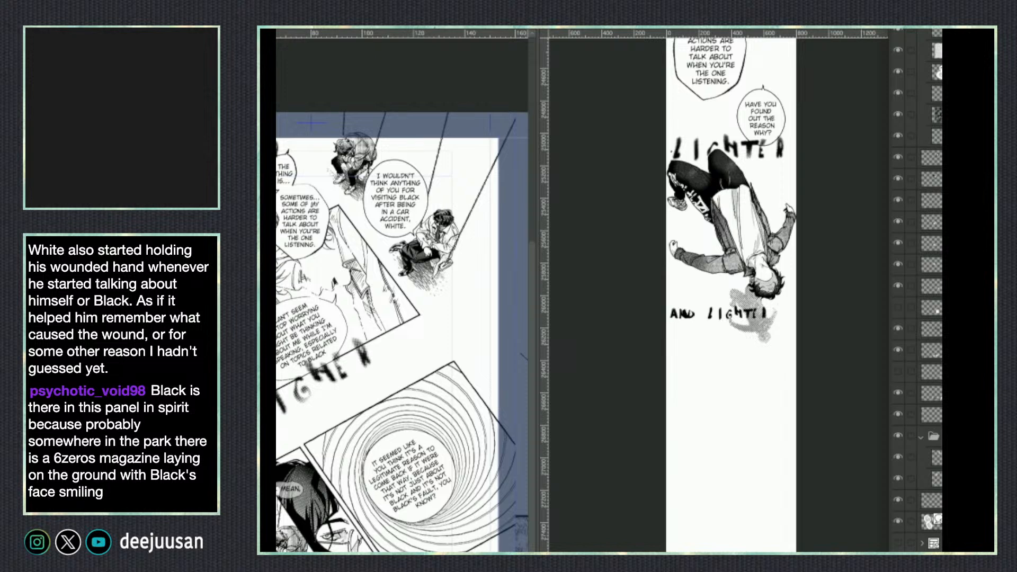
right_click(930, 393)
click(770, 383)
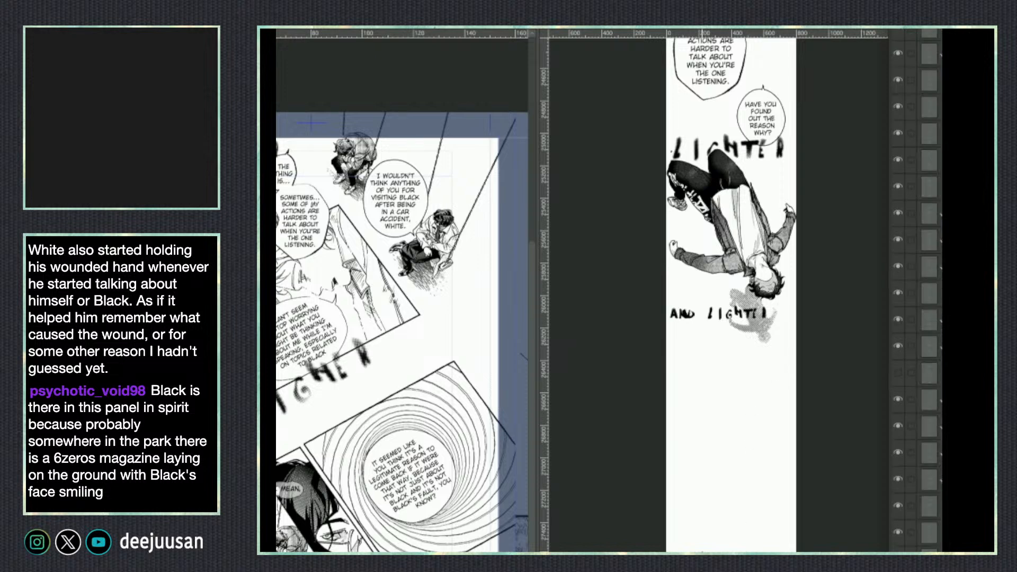
key(ctrl+v)
key(ctrl+t)
drag(726, 551, 758, 481)
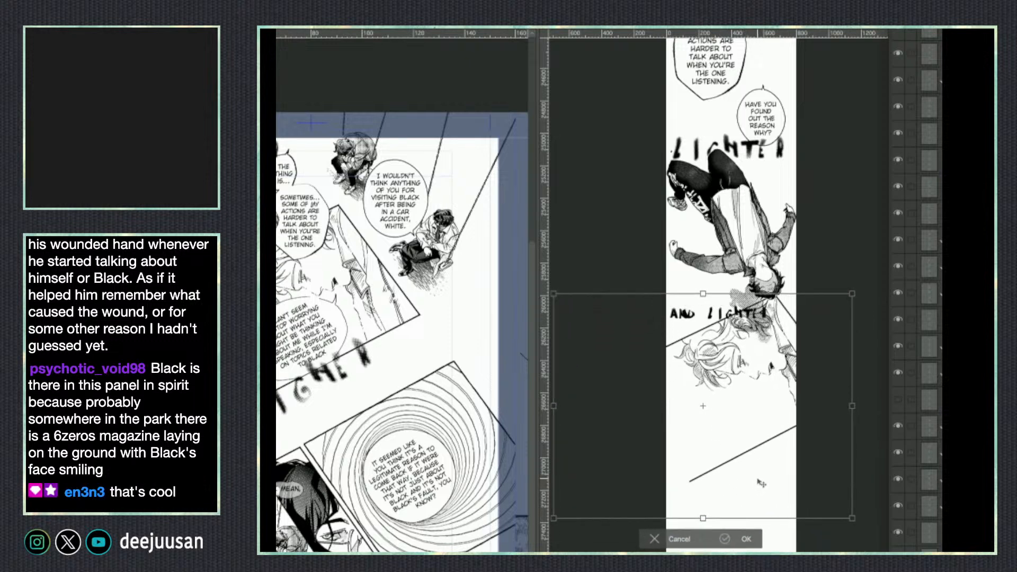
key(Return)
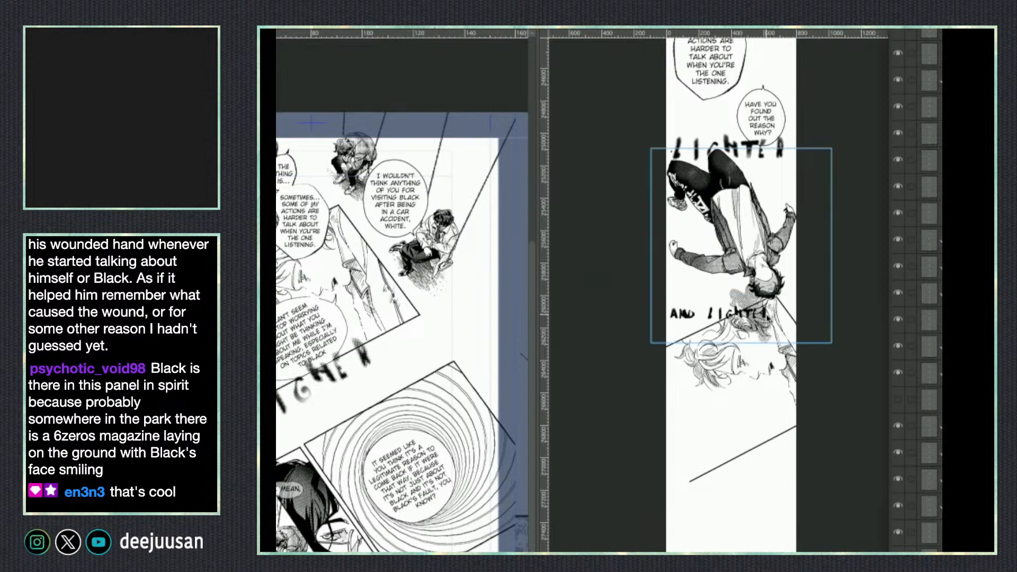
Move the "AND LIGHTER" lettering up beside the falling figure's head, clear of the close-up panel.
scroll(806, 469, up, 3)
drag(748, 387, 739, 531)
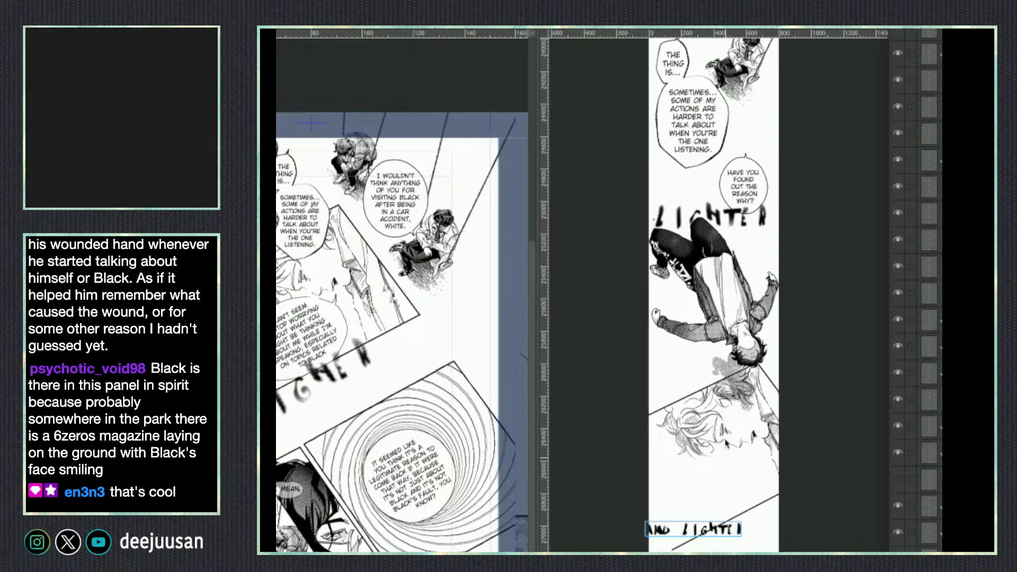
drag(733, 530, 744, 361)
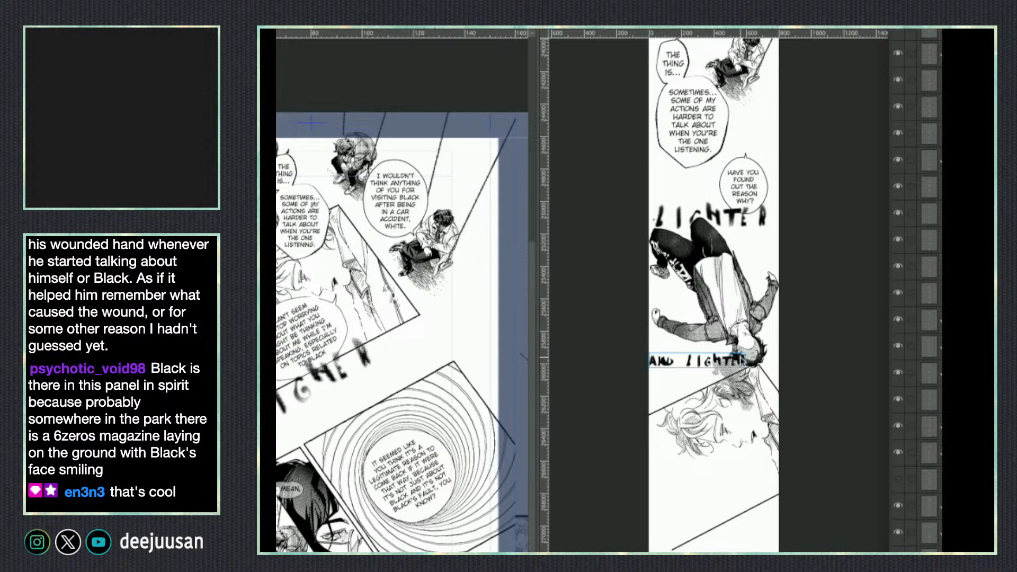
Break the "AND LIGHTER" lettering into two stacked lines, with "AND" above "LIGHTER", beside the figure's head.
key(m)
drag(680, 348, 711, 354)
key(k)
mouse_move(758, 388)
mouse_down()
mouse_move(770, 393)
mouse_move(757, 388)
mouse_move(760, 341)
mouse_move(755, 389)
mouse_up()
key(ctrl+d)
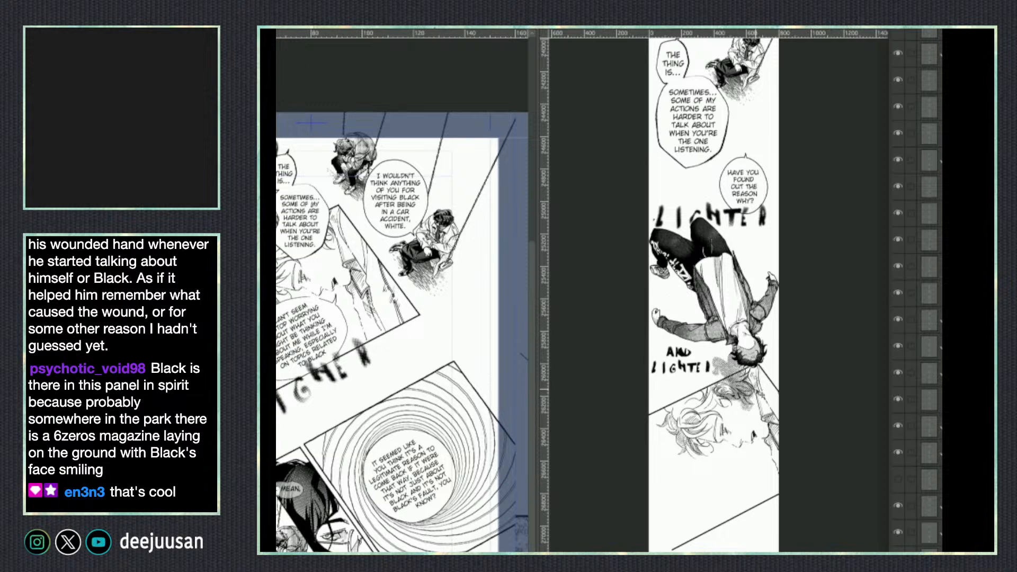
Copy the "I CAN'T SEEM TO STOP WORRYING" balloon from the page and paste it into the strip below the close-up face.
drag(809, 425, 810, 351)
click(350, 349)
click(348, 333)
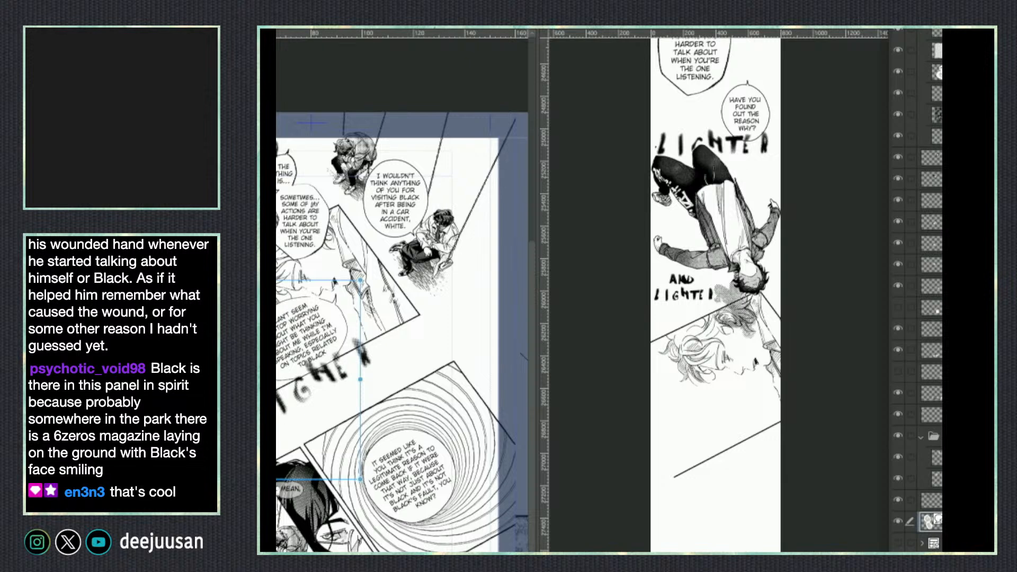
click(348, 337)
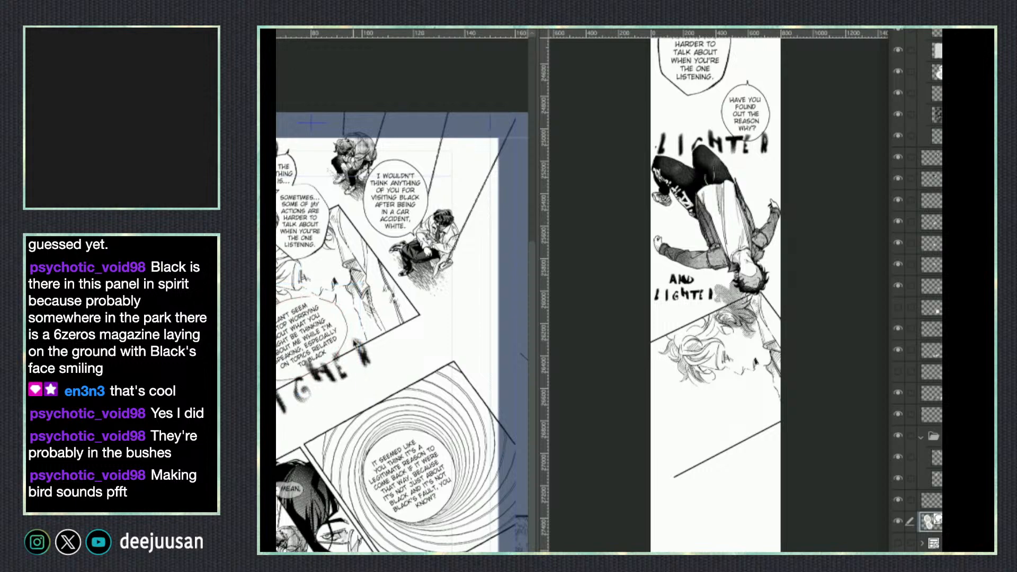
scroll(313, 384, up, 1)
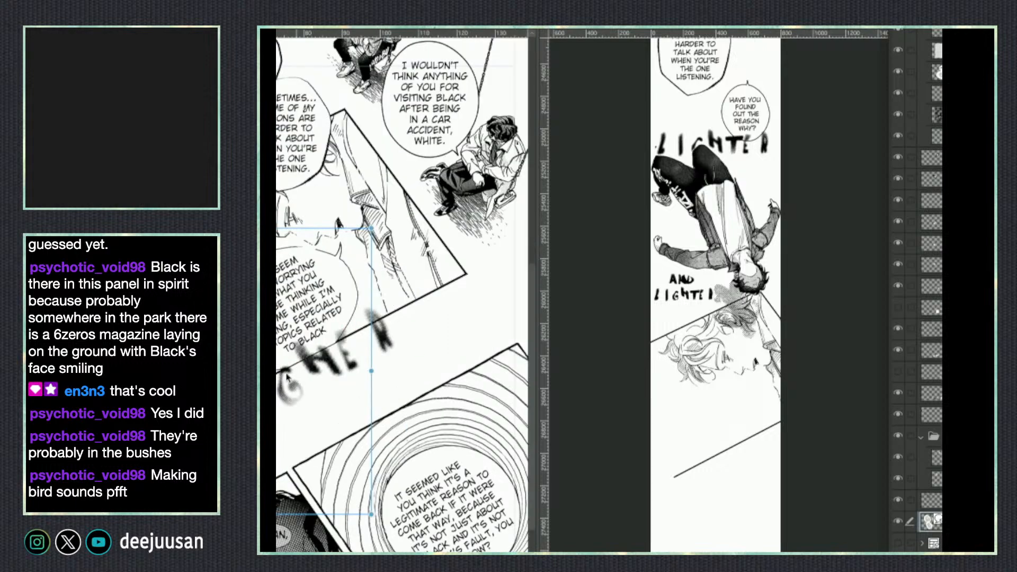
scroll(286, 377, down, 1)
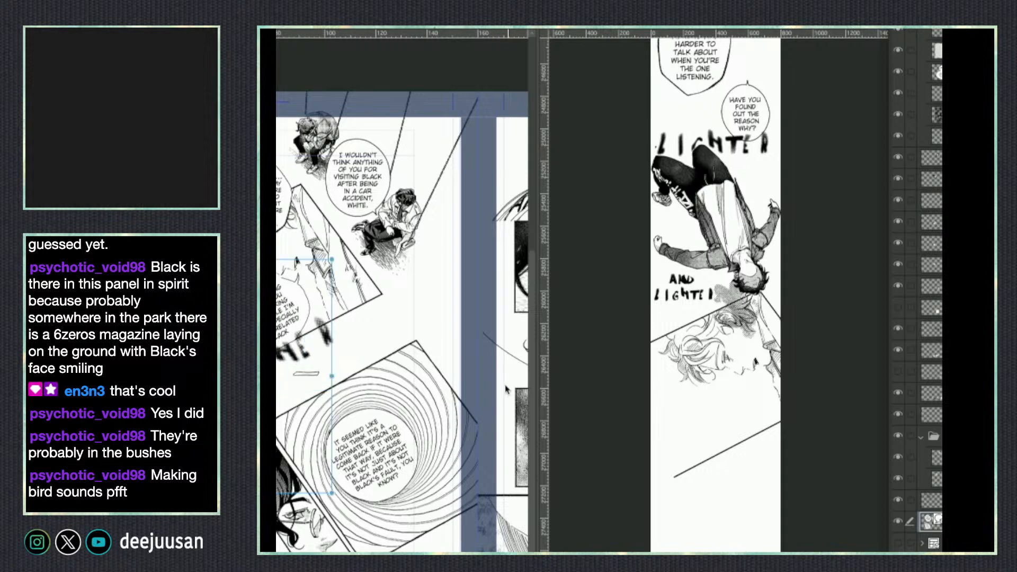
drag(395, 429, 439, 412)
click(373, 341)
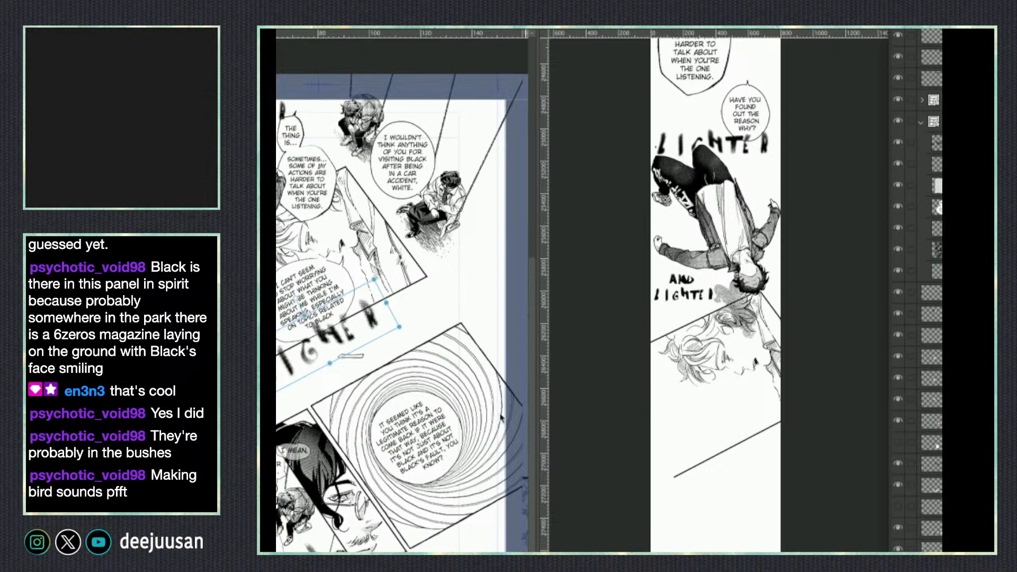
click(335, 278)
click(414, 356)
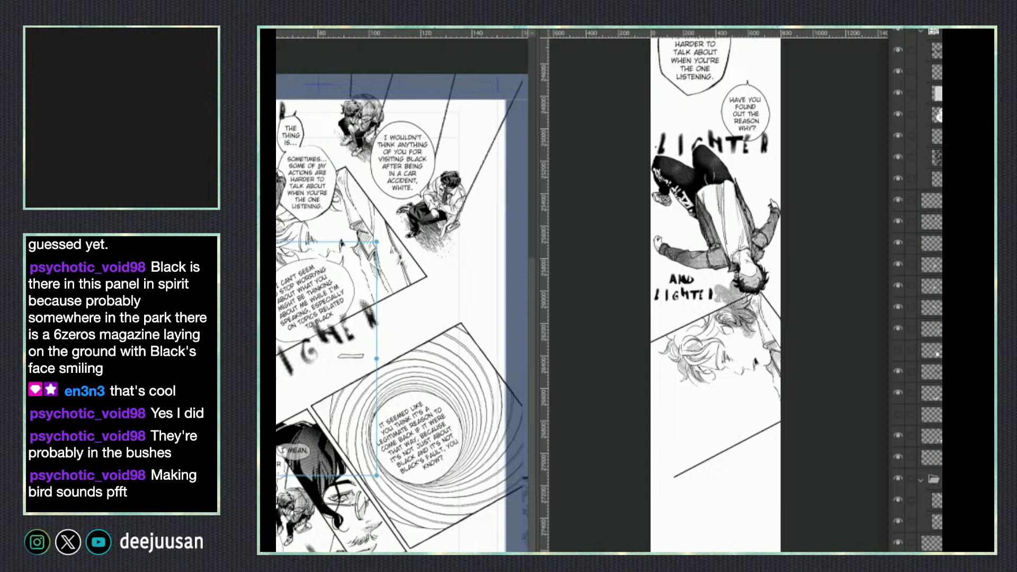
key(Escape)
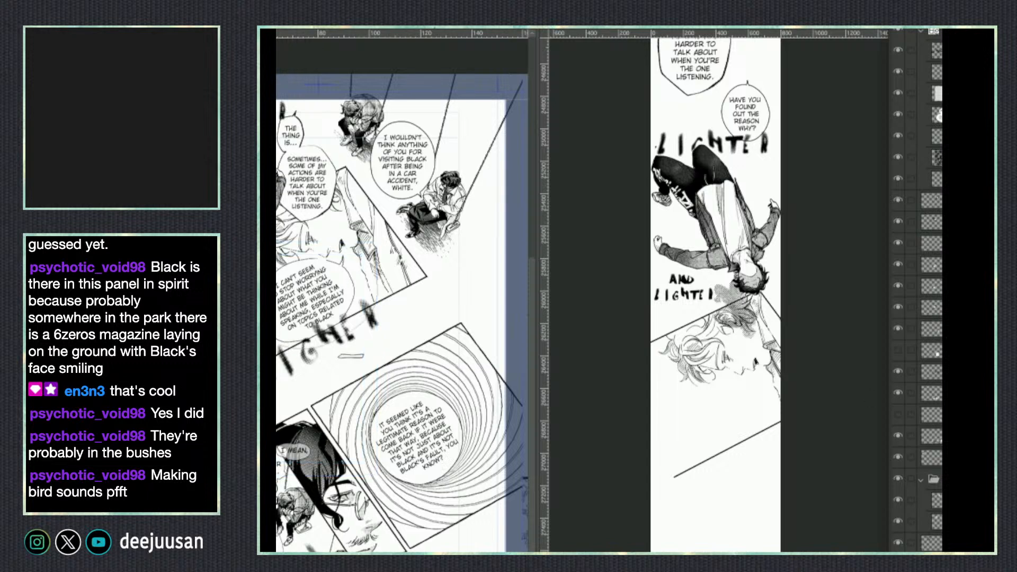
click(565, 304)
key(ctrl+v)
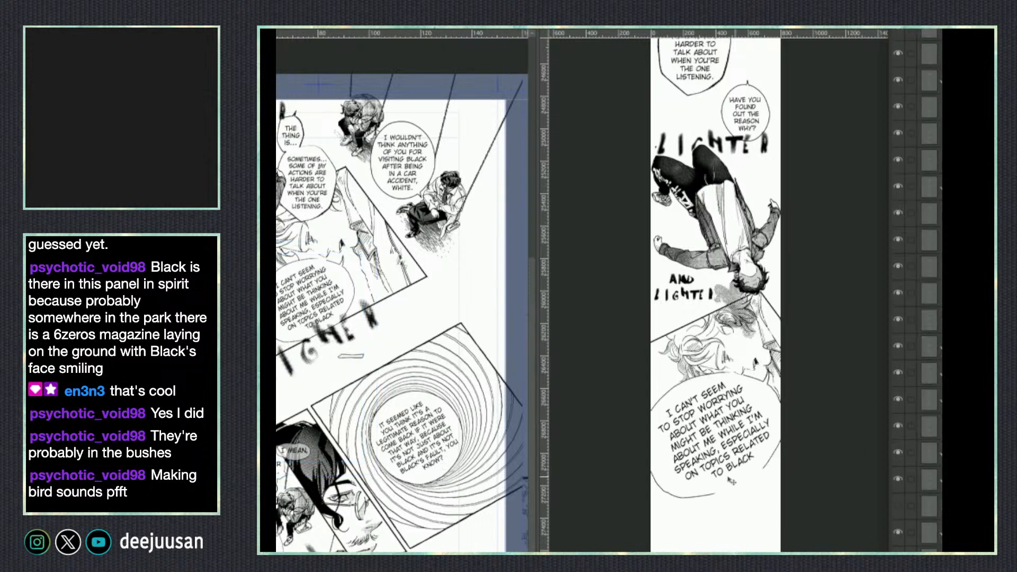
Scale the pasted "I CAN'T SEEM TO STOP WORRYING" balloon down and position it over the lower part of the close-up panel.
key(ctrl+t)
mouse_move(758, 395)
mouse_down()
mouse_move(763, 401)
mouse_move(769, 385)
mouse_move(762, 401)
mouse_up()
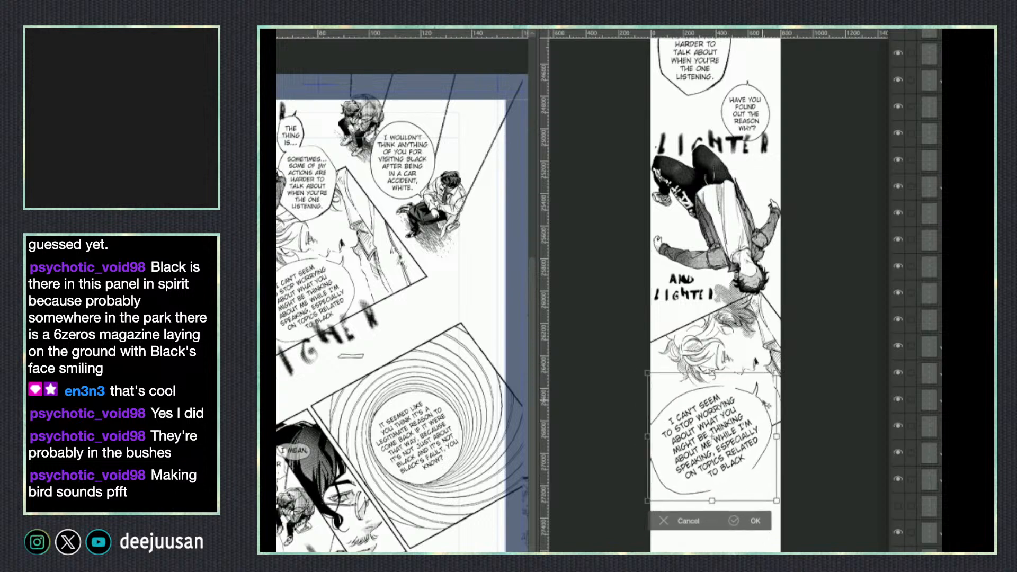
key(Return)
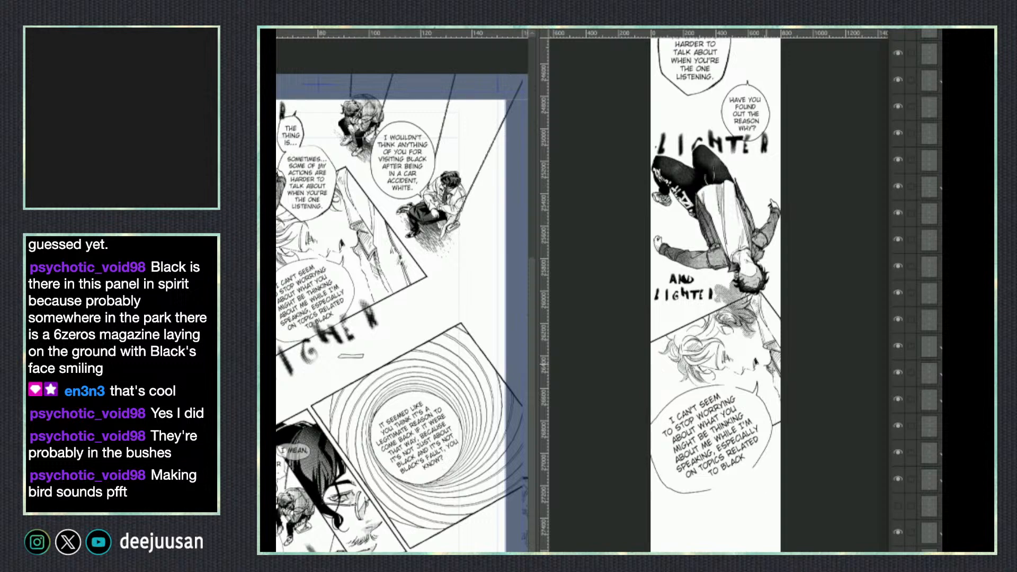
key(ctrl+t)
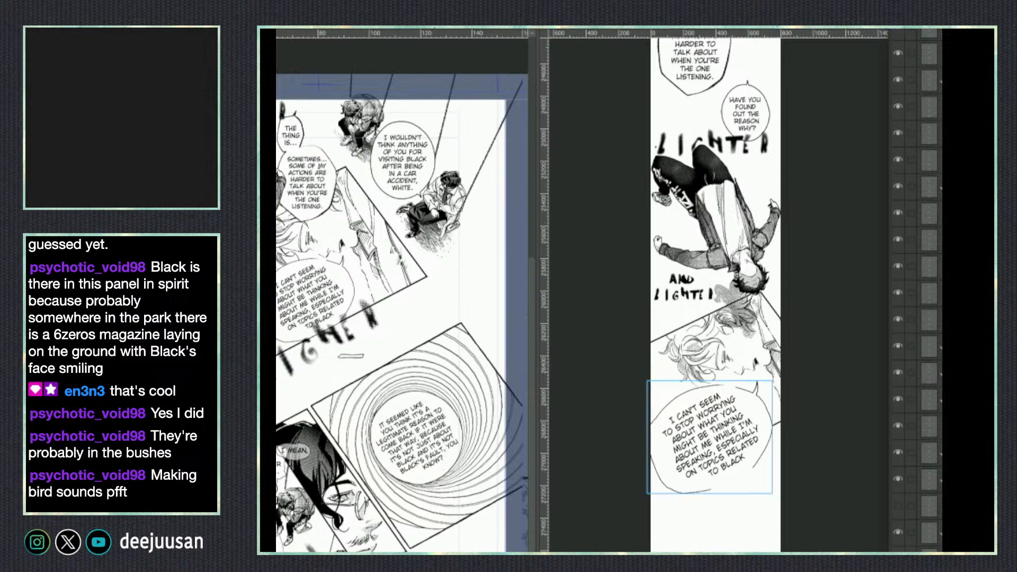
Copy the "FOR INSTANCE" balloon into the strip and place it directly below the "I CAN'T SEEM TO STOP WORRYING" balloon.
click(318, 297)
key(ctrl+d)
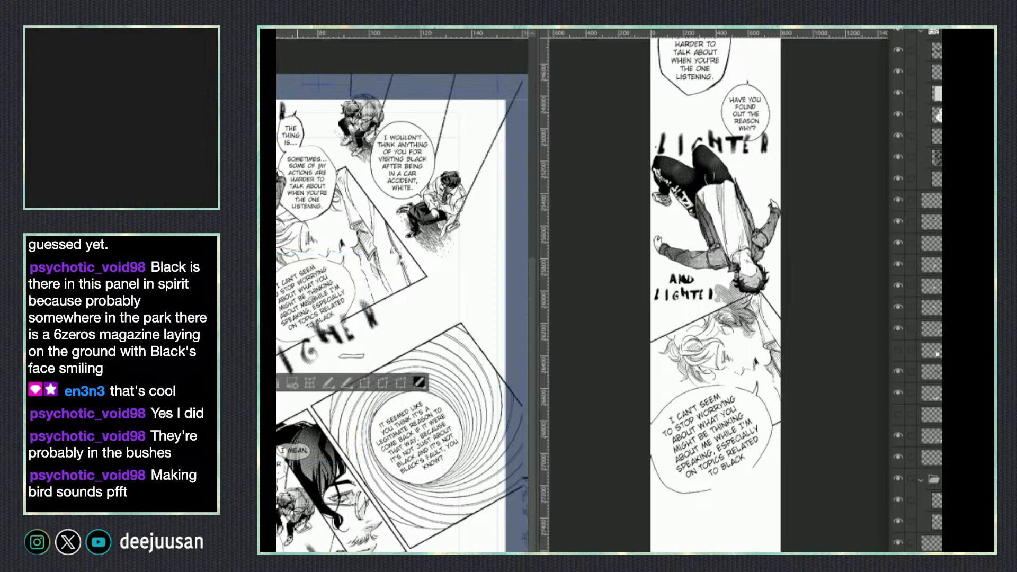
click(725, 440)
scroll(788, 367, down, 3)
drag(840, 422, 714, 487)
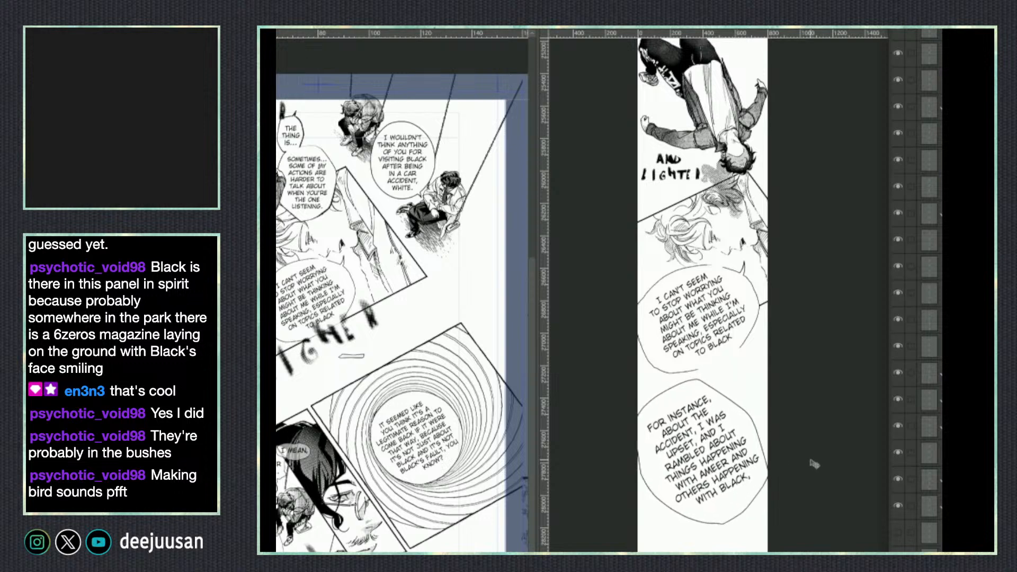
key(ctrl+t)
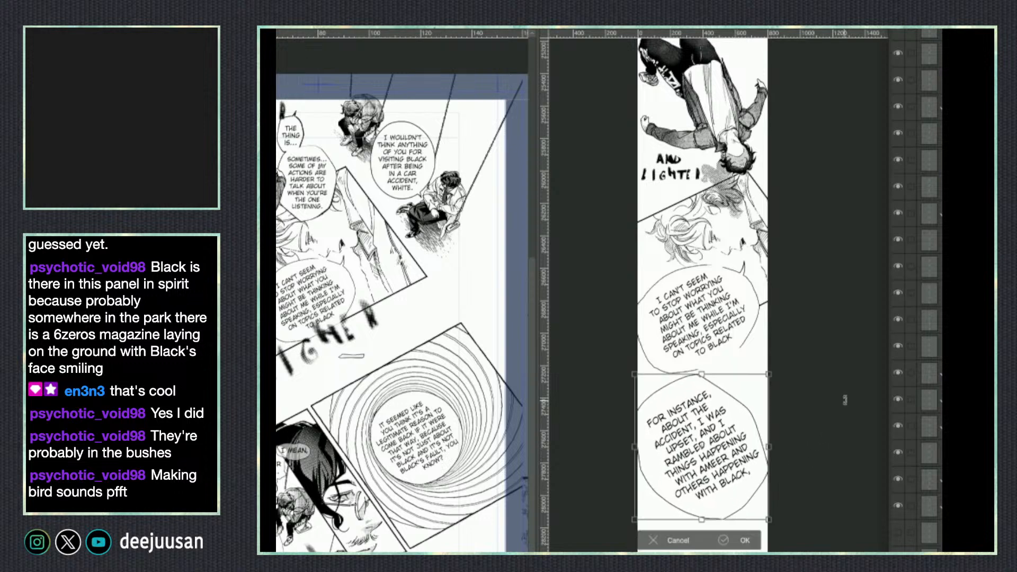
key(Return)
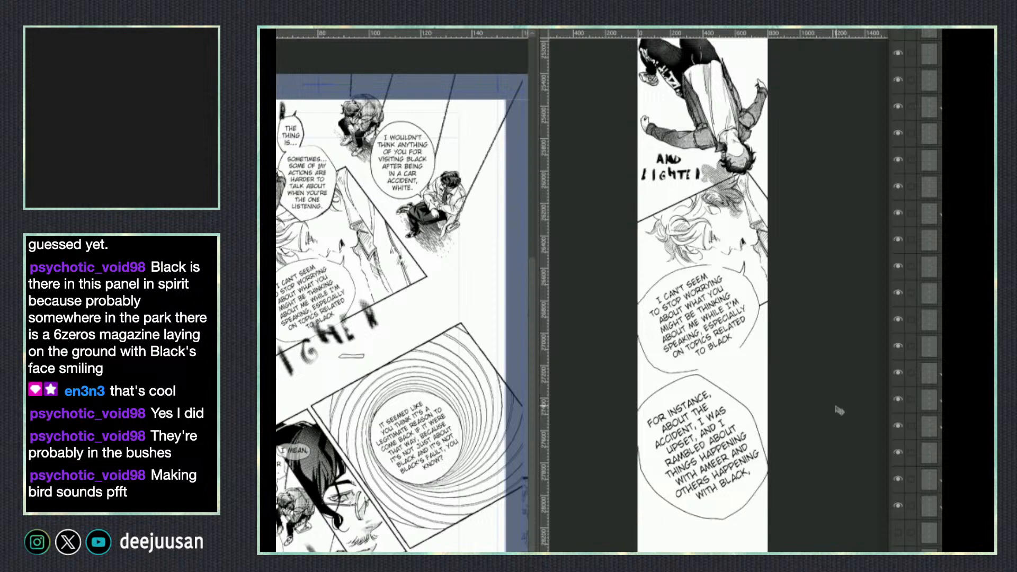
Draw in the missing lower-right outline of the "I CAN'T SEEM TO STOP WORRYING" balloon.
key(q)
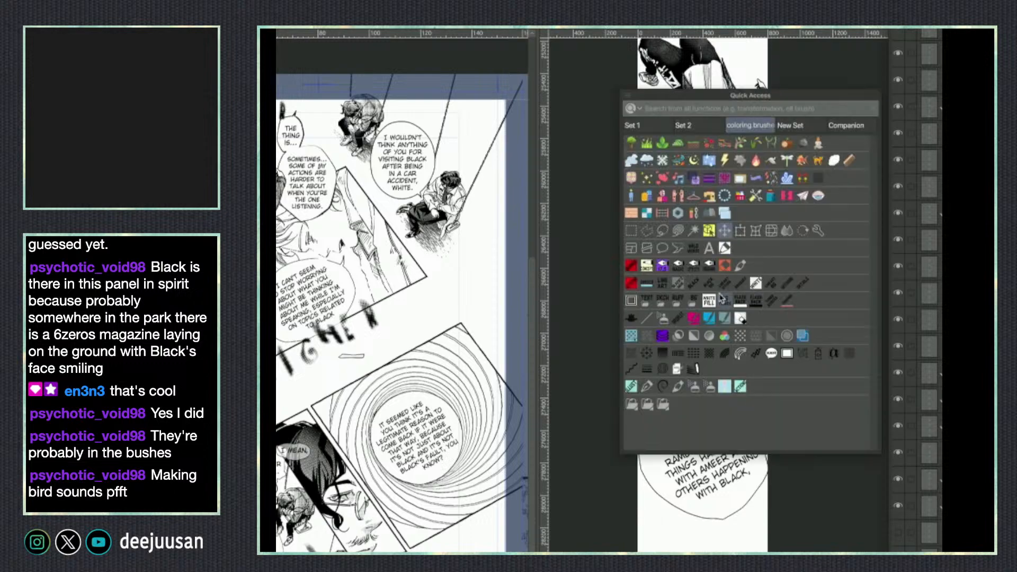
click(669, 266)
scroll(748, 324, up, 2)
scroll(768, 471, down, 1)
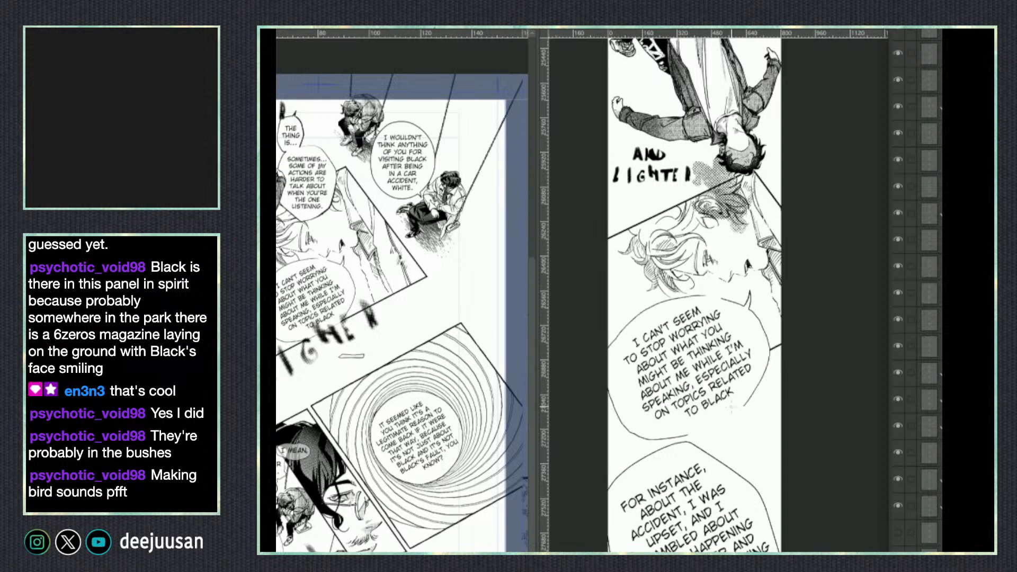
drag(731, 417, 702, 429)
drag(799, 485, 791, 476)
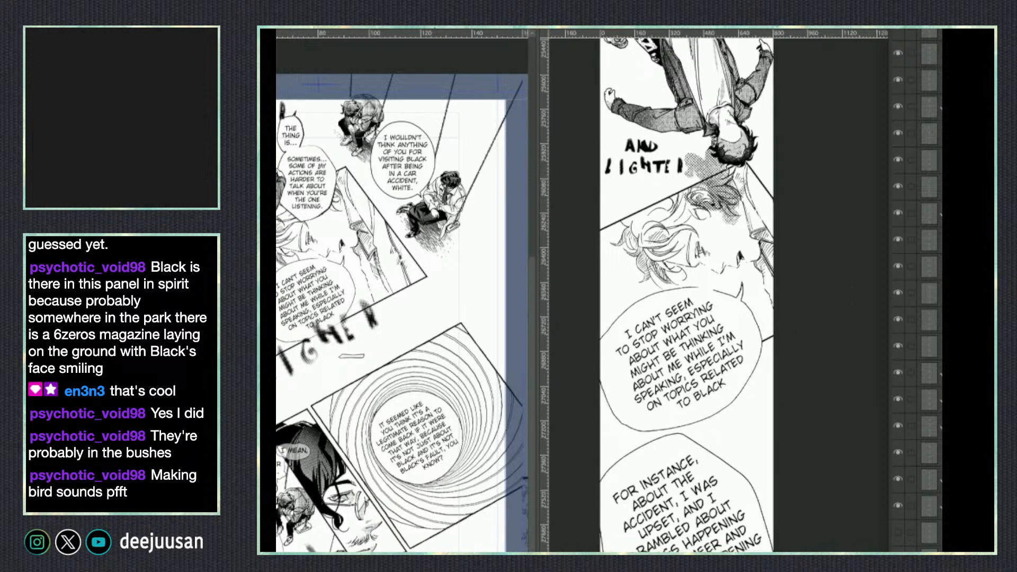
Open the outline at the top of the "FOR INSTANCE" balloon where it meets the one above, and scale that balloon down slightly.
click(935, 36)
drag(785, 448, 782, 435)
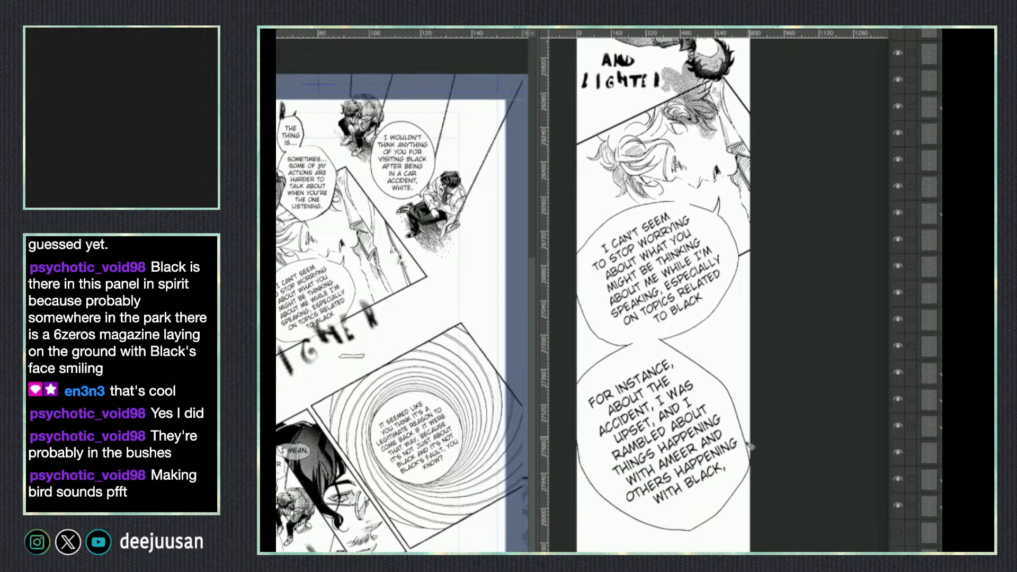
key(q)
click(715, 411)
drag(660, 531, 670, 503)
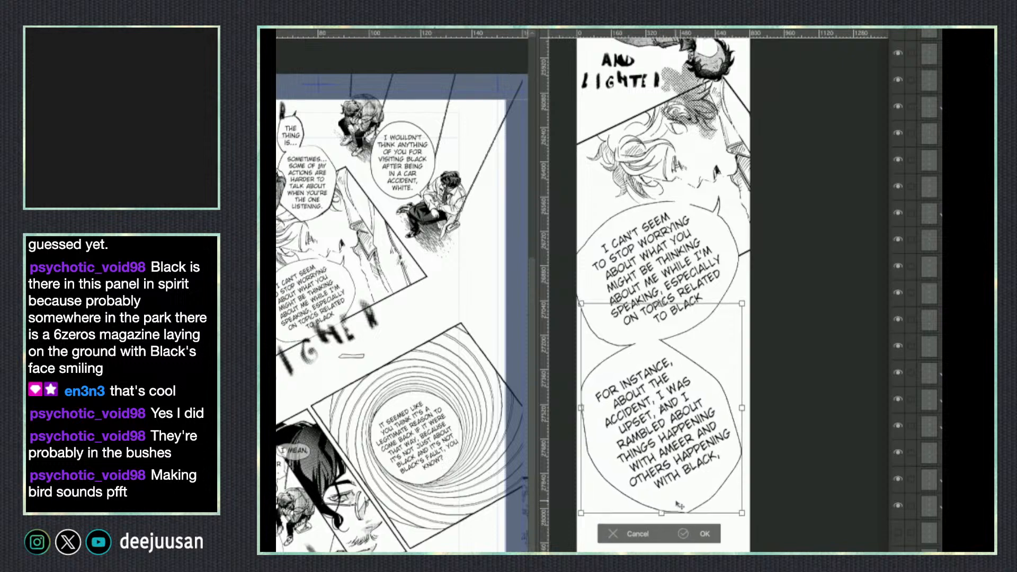
click(692, 538)
Copy the "I MENTIONED AN ACCIDENT" balloon into the strip, scaled down and placed directly below the "FOR INSTANCE" balloon.
click(361, 544)
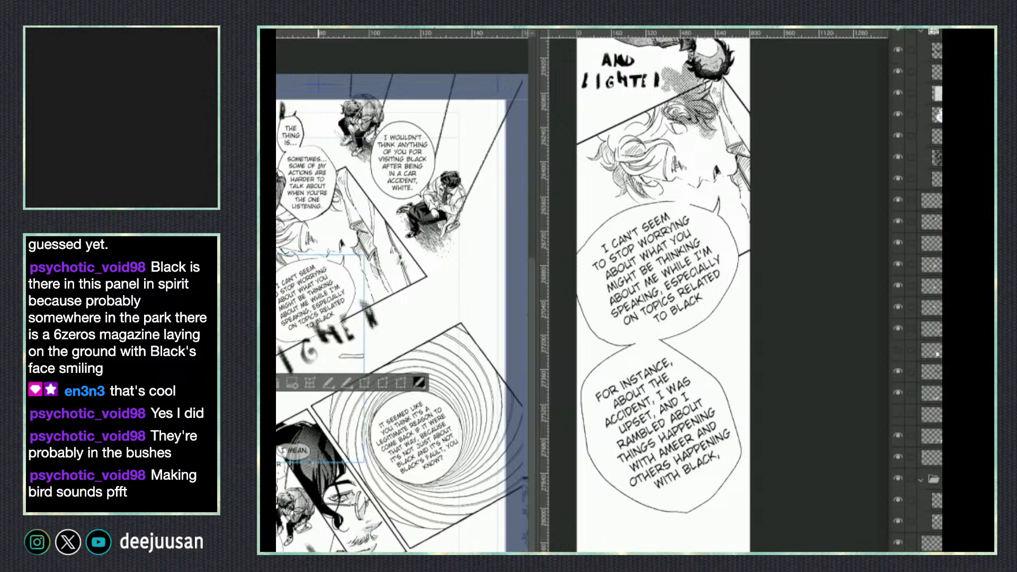
key(ctrl+d)
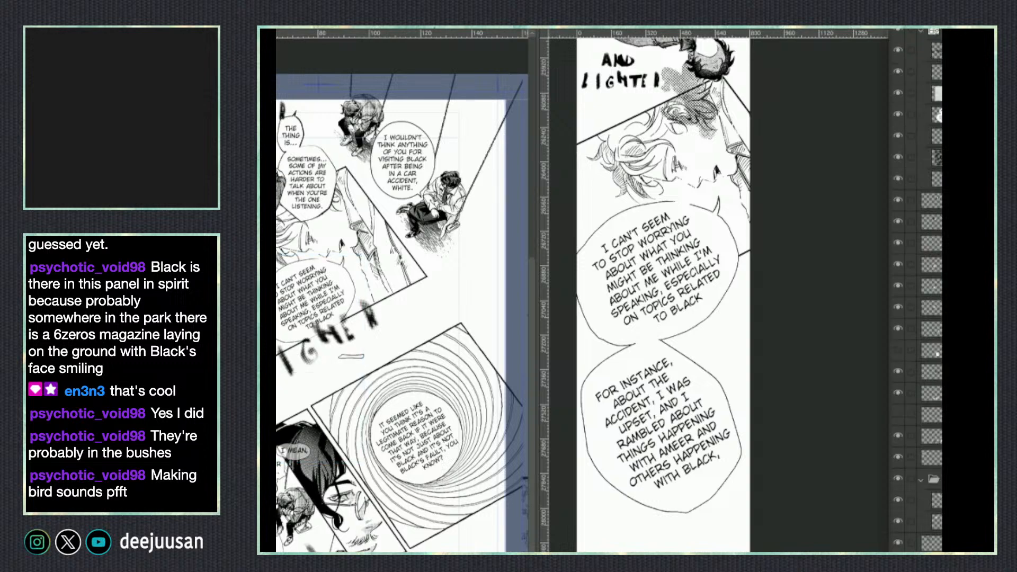
click(732, 430)
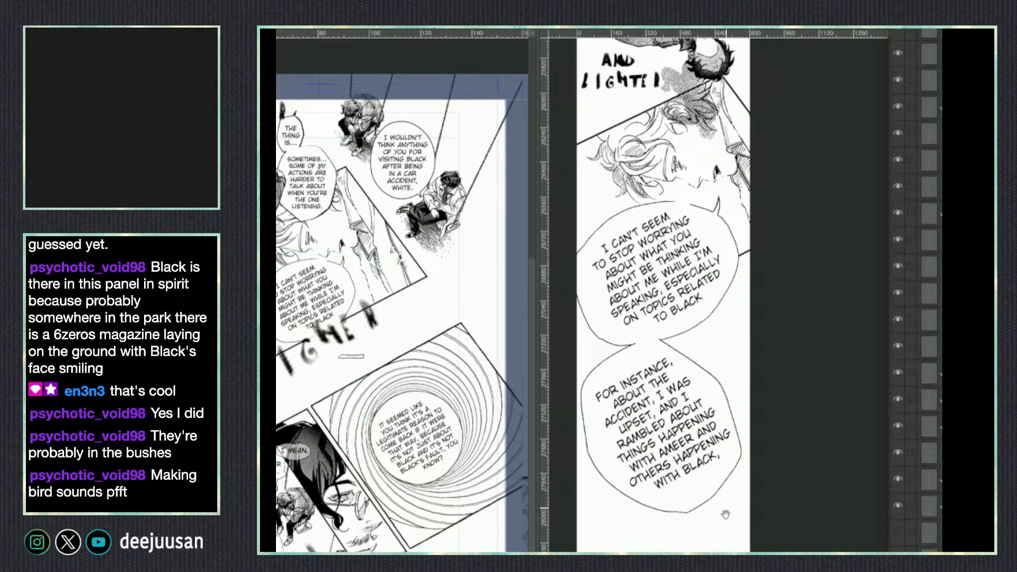
scroll(742, 423, down, 3)
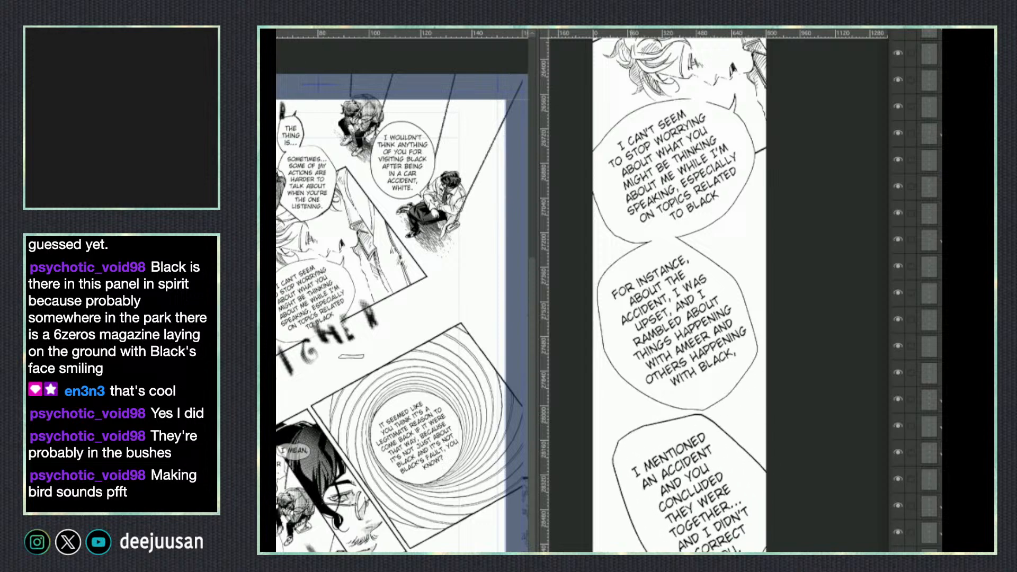
key(ctrl+t)
drag(754, 551, 736, 550)
drag(672, 485, 685, 489)
drag(747, 552, 739, 545)
drag(743, 414, 746, 404)
key(Return)
key(ctrl+t)
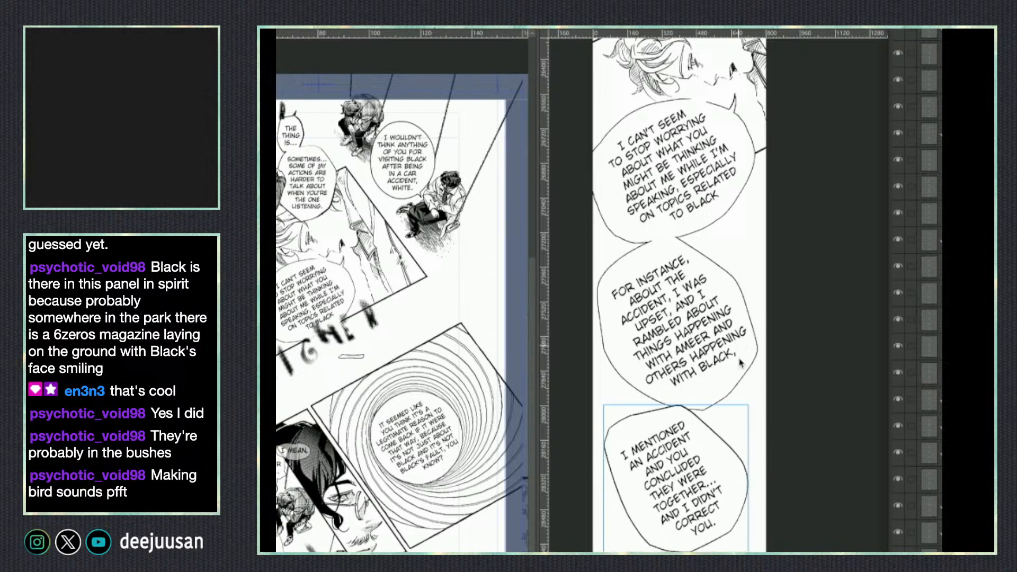
Move the lower two balloons down and draw a narrow connector between the first balloon and the "FOR INSTANCE" balloon.
mouse_move(729, 493)
mouse_down()
mouse_move(732, 507)
mouse_move(730, 497)
mouse_up()
click(732, 393)
drag(732, 387, 728, 405)
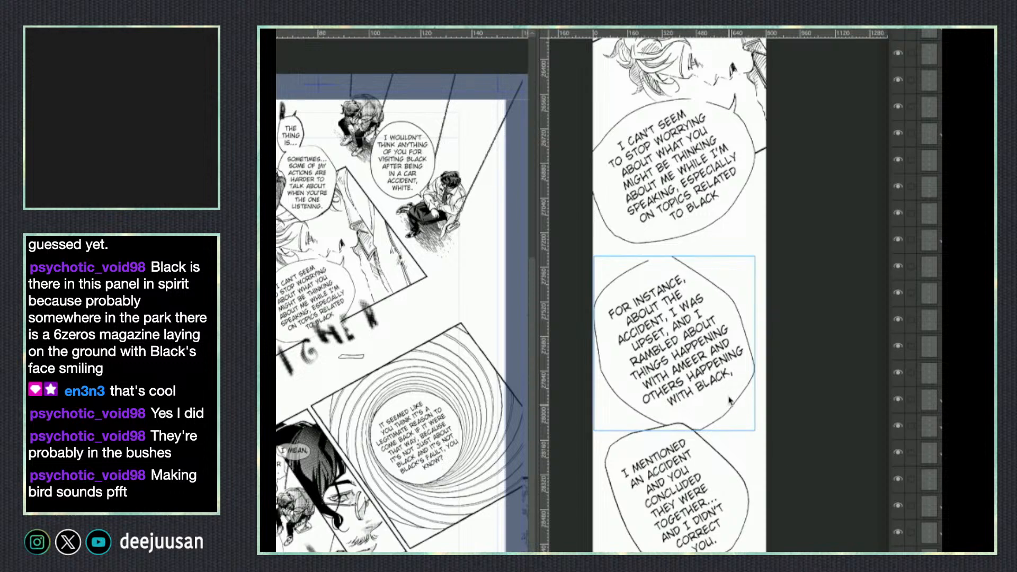
key(q)
click(549, 262)
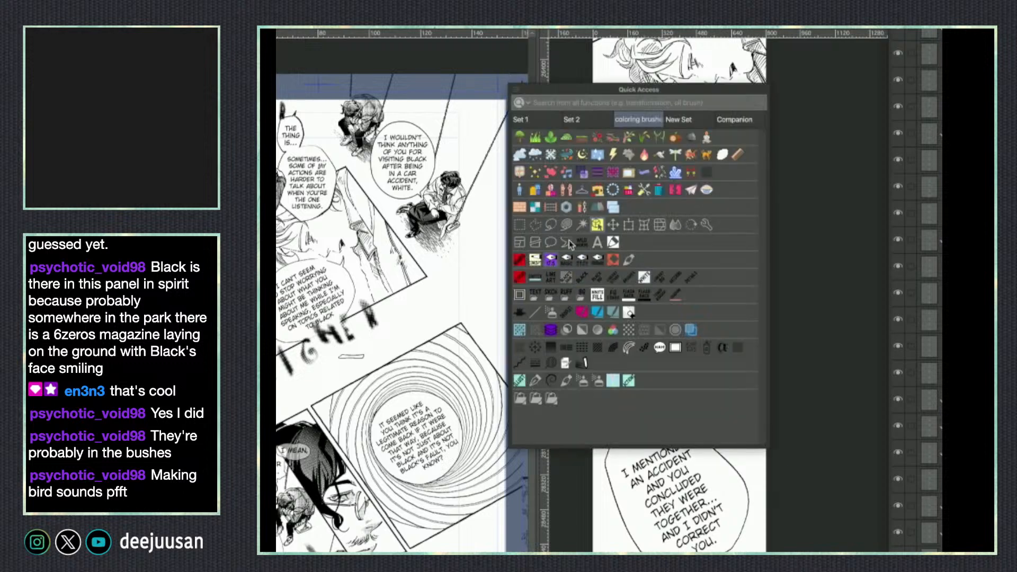
key(q)
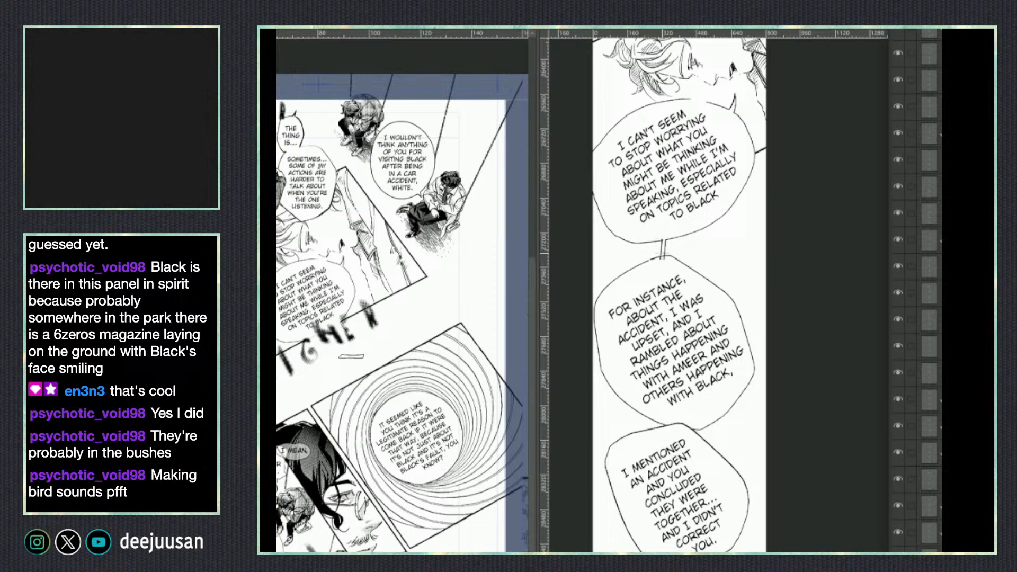
Erase the overlapping outline between the "FOR INSTANCE" and "I MENTIONED AN ACCIDENT" balloons so they join.
scroll(731, 388, down, 3)
key(q)
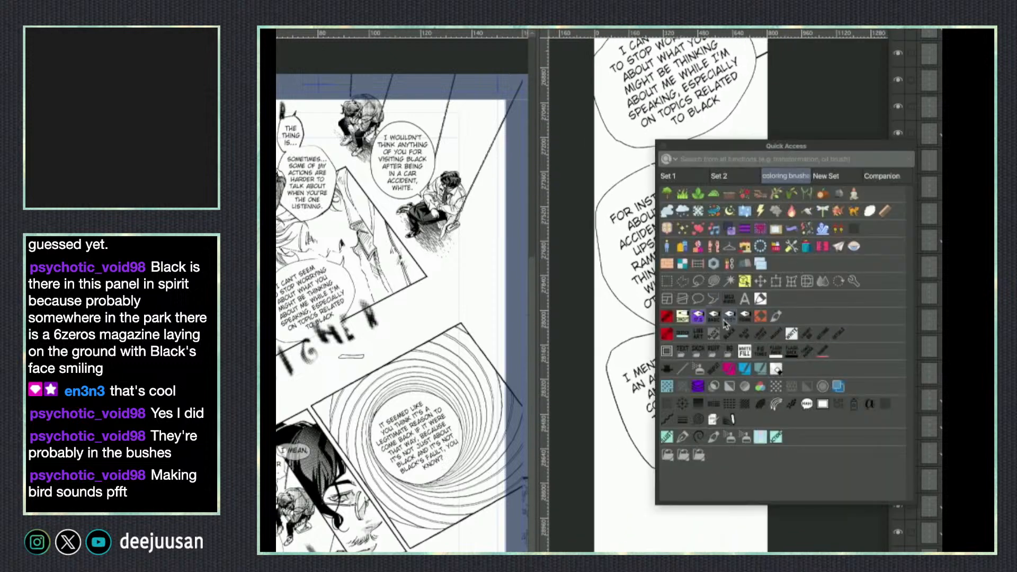
key(q)
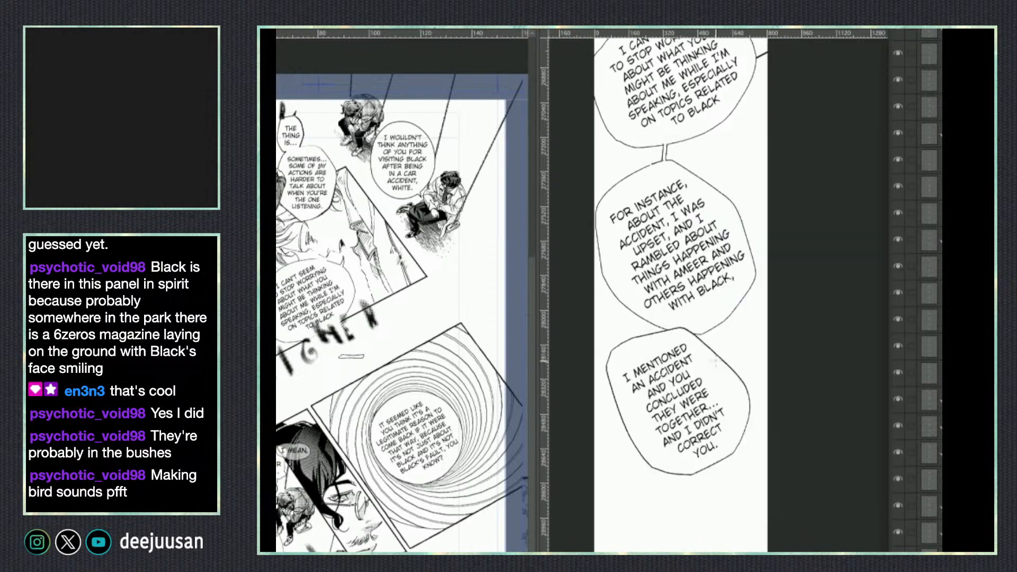
key(q)
key(q)
key(q)
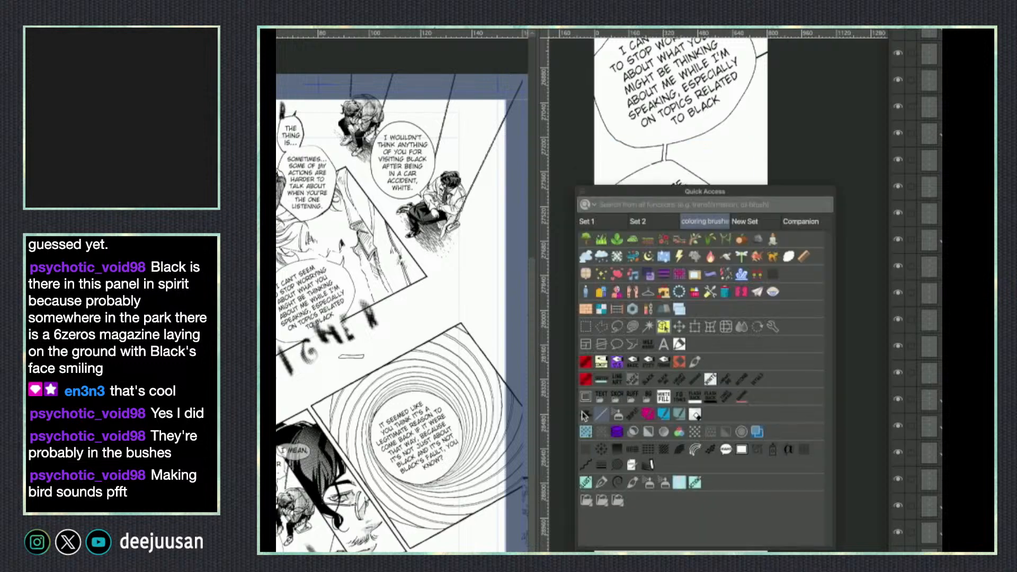
key(q)
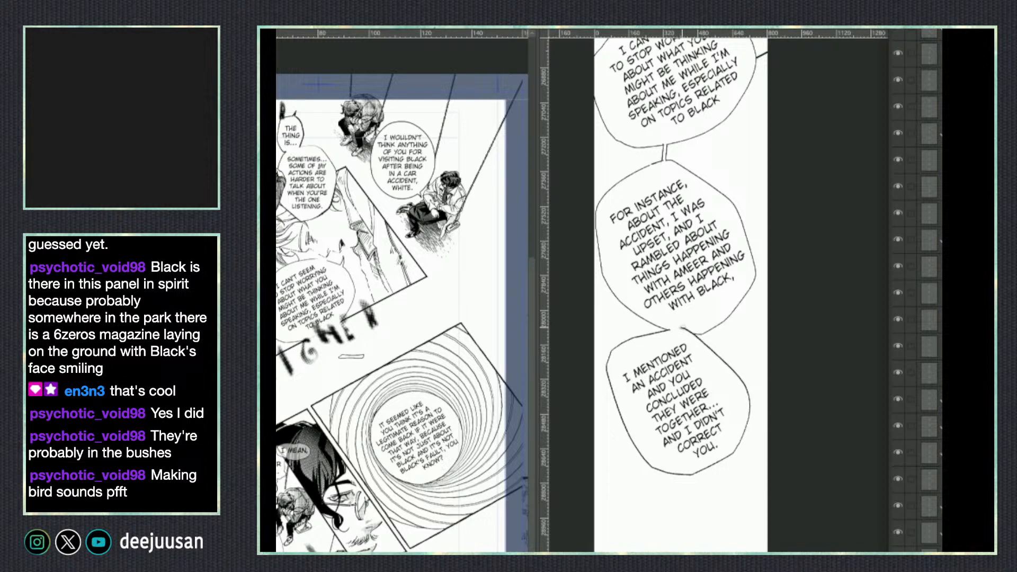
drag(791, 513, 783, 508)
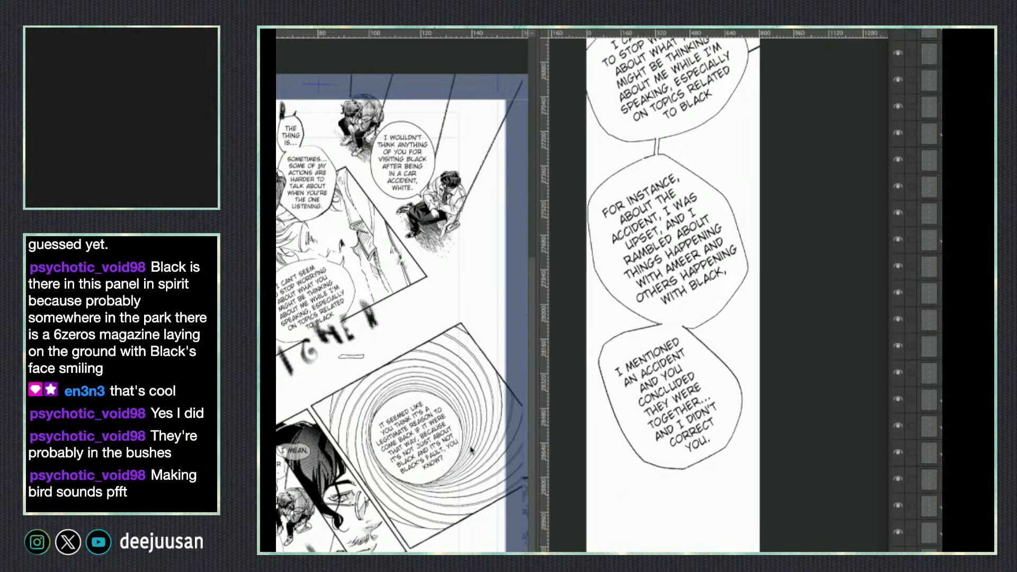
click(381, 329)
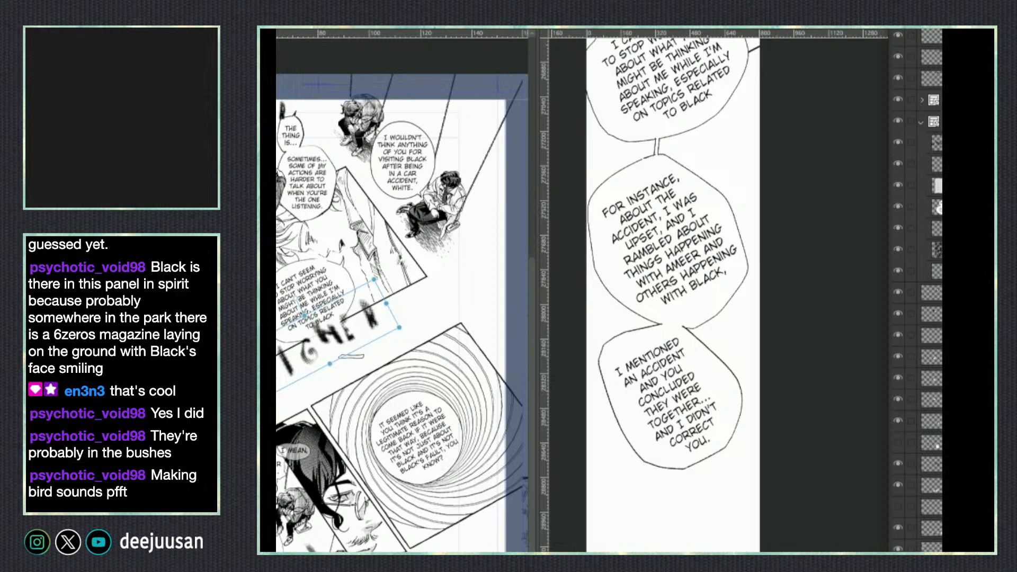
click(371, 318)
click(627, 378)
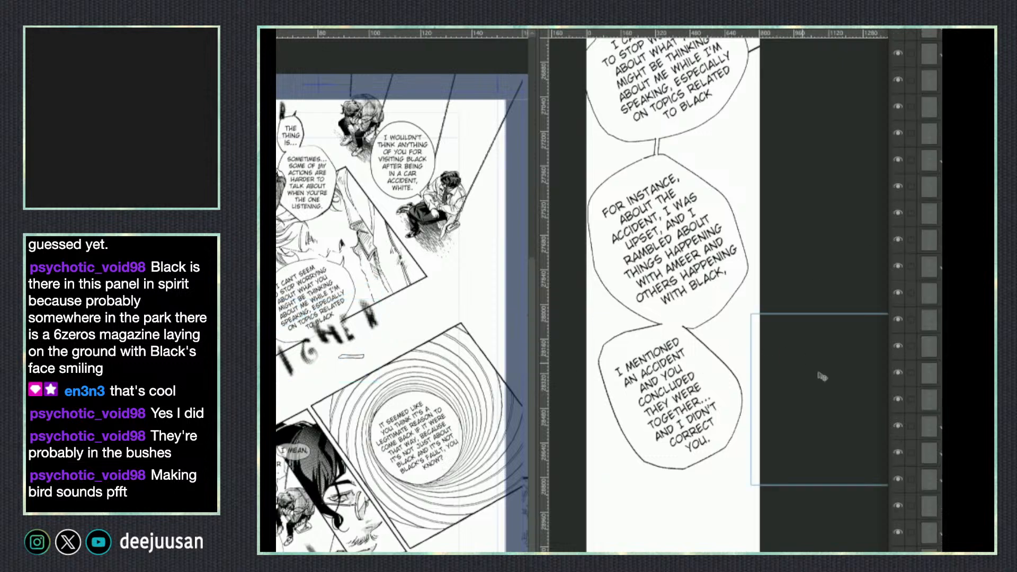
click(457, 454)
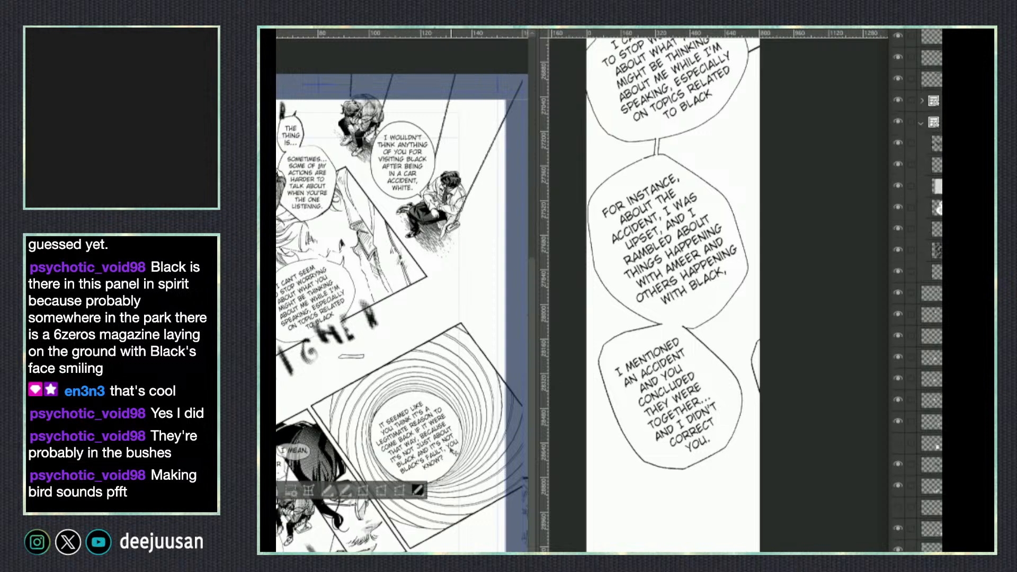
click(721, 344)
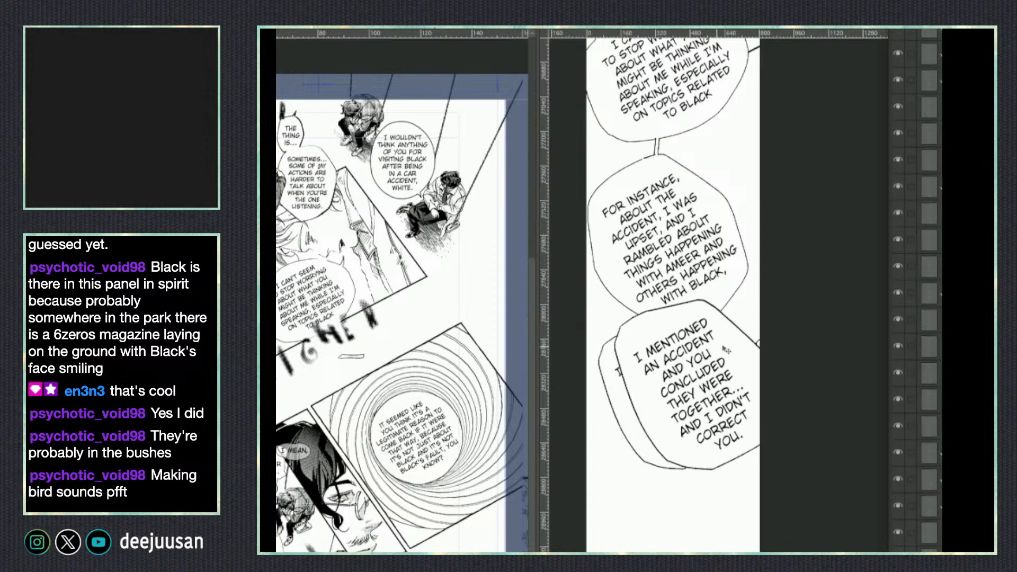
Move the "HIGHER" lettering on the source page clear of the balloon above the spiral panel, and remove the stray balloon copy from the strip.
click(391, 426)
drag(378, 310, 447, 297)
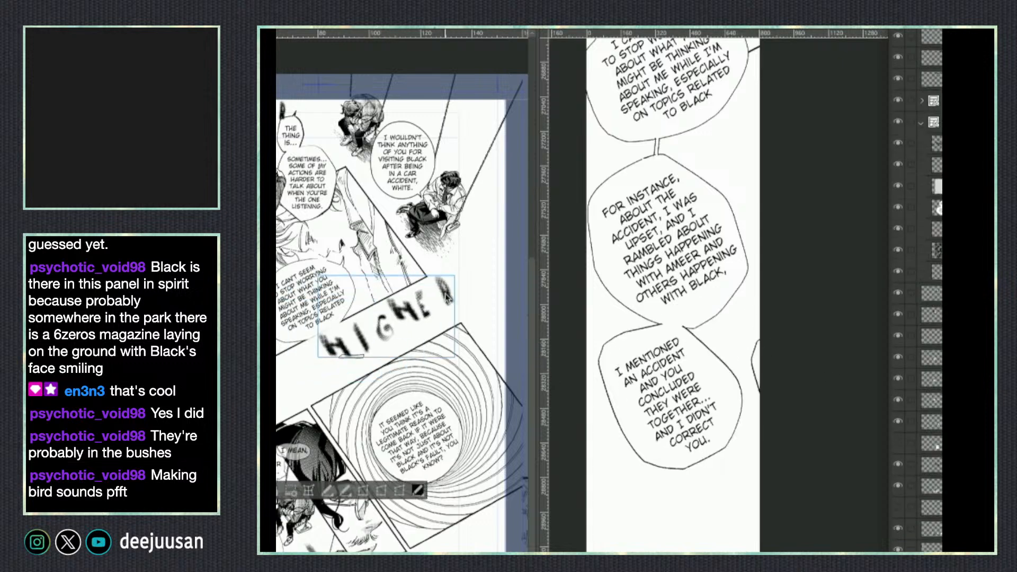
click(714, 343)
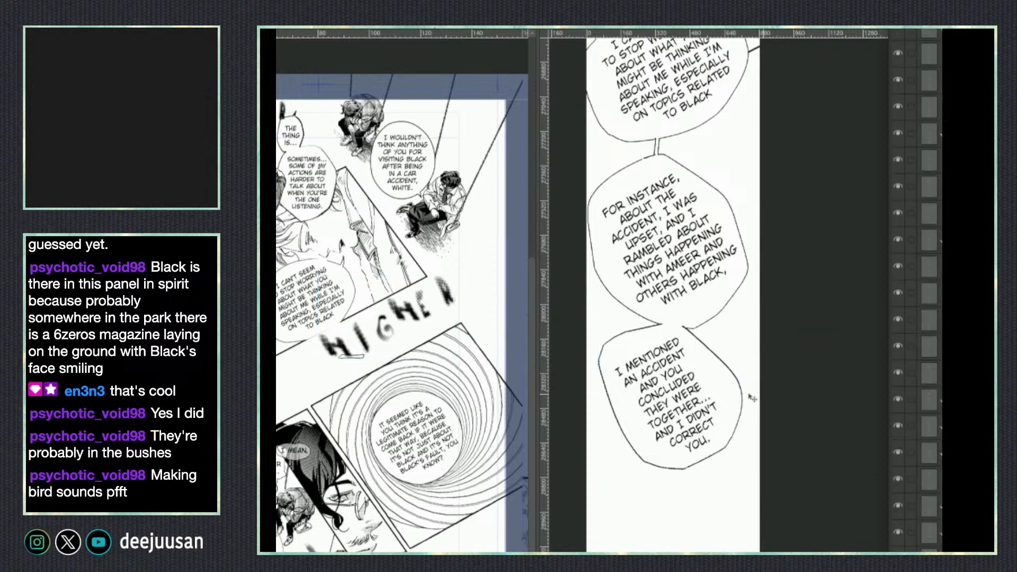
click(453, 460)
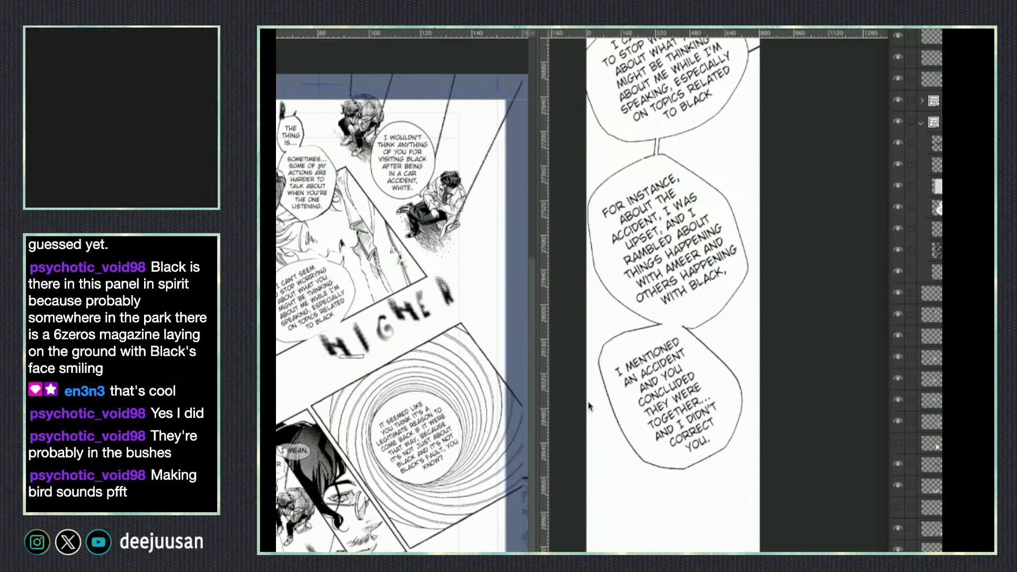
Paste the "HIGHER" lettering into the strip, scale it down and rotate it to run nearly level across the join between the lower two balloons.
click(552, 420)
key(ctrl+v)
key(ctrl+t)
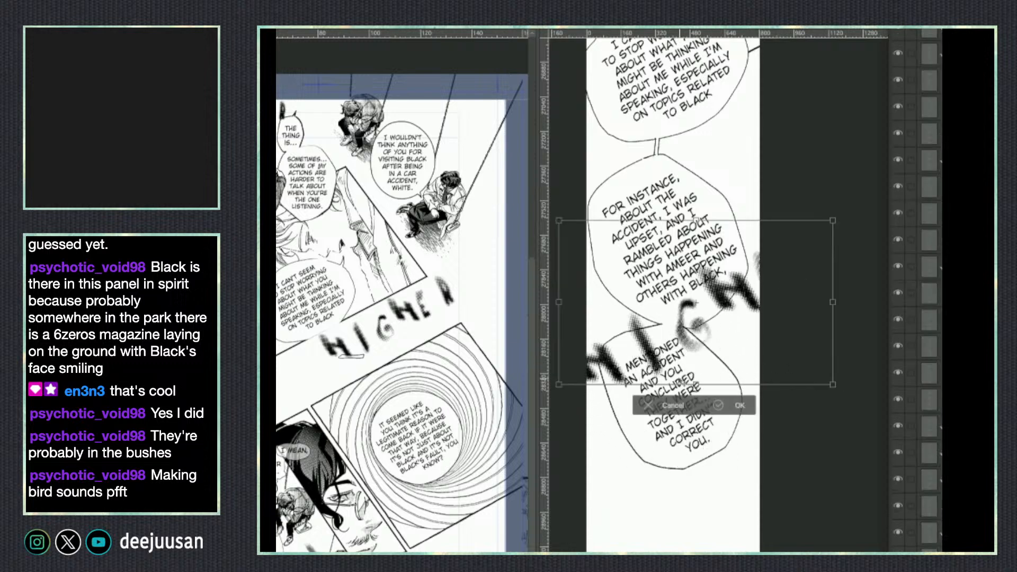
drag(712, 332, 711, 316)
drag(740, 310, 729, 352)
drag(793, 329, 799, 366)
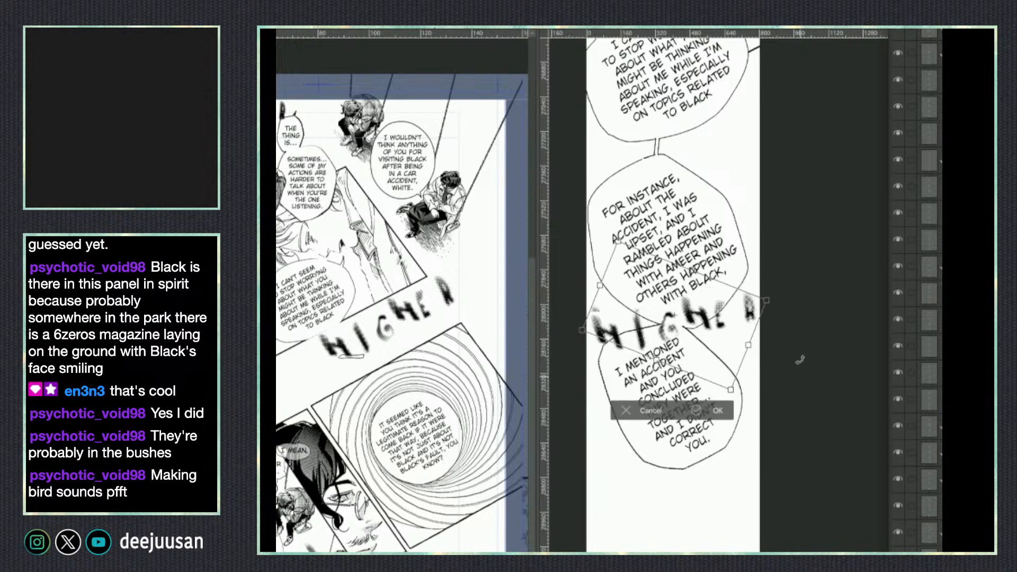
key(Return)
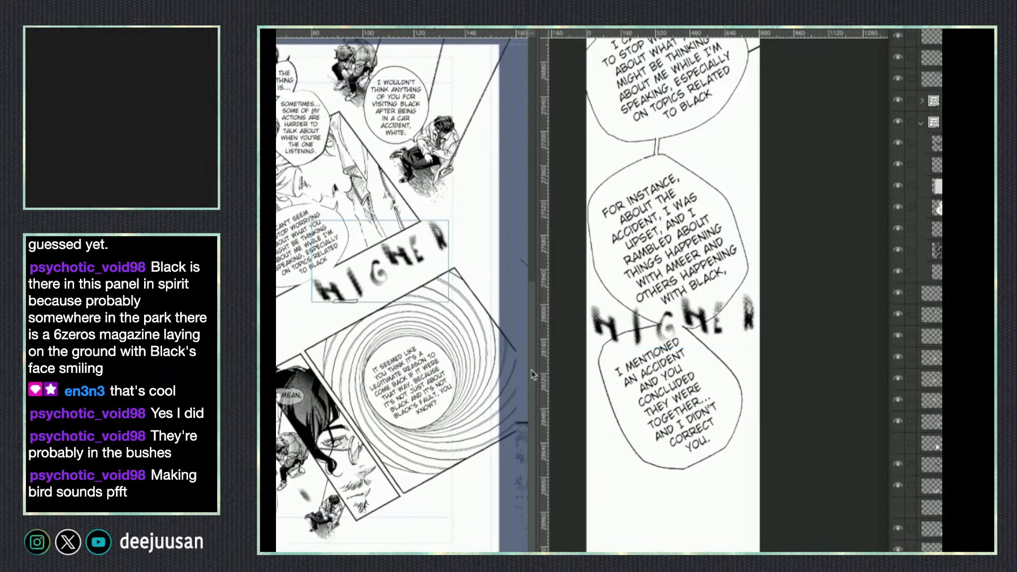
Show the hidden diagonal panel behind the "HIGHER" lettering on the source page.
scroll(917, 291, down, 1)
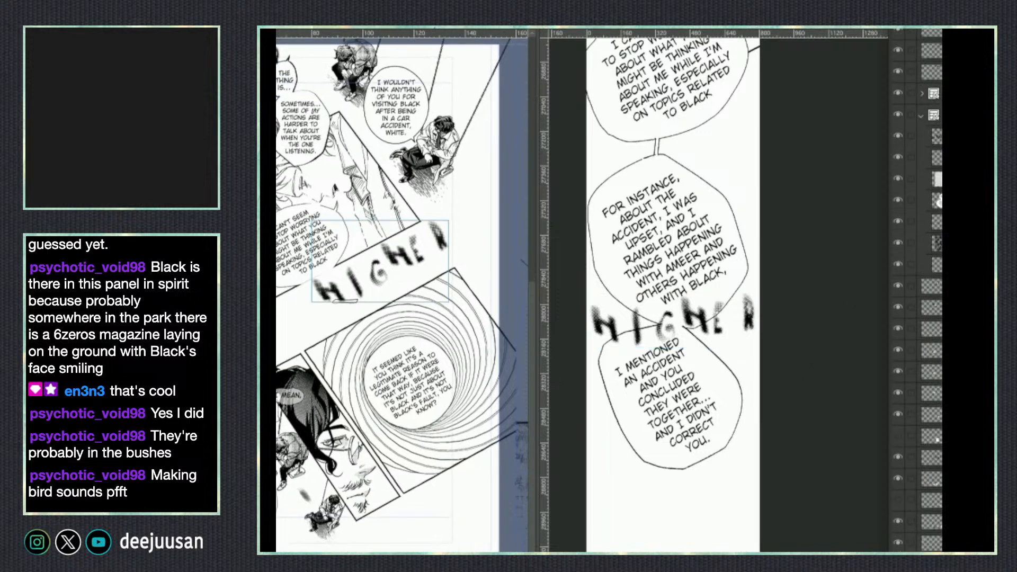
click(935, 438)
click(898, 542)
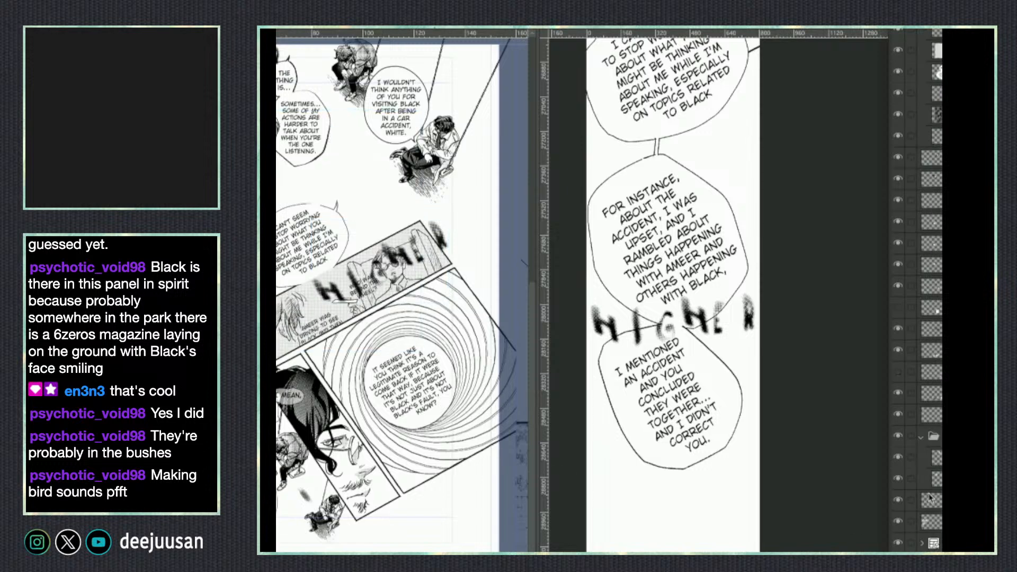
Copy the slanted grey flashback panel from the manga page into the vertical strip, fitting it below the "I mentioned an accident" bubble.
click(916, 543)
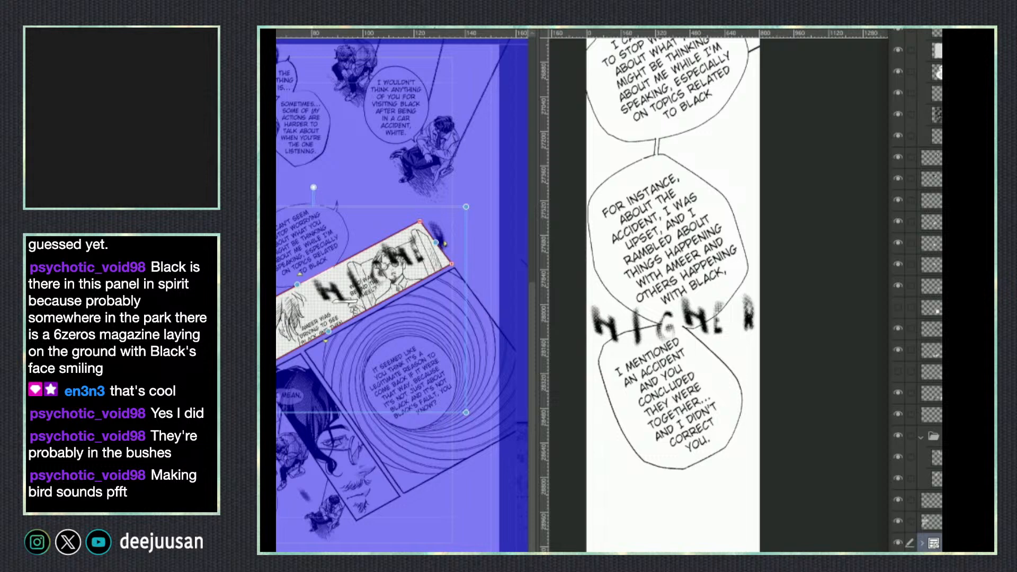
key(shift+alt+e)
click(774, 483)
key(ctrl+v)
drag(840, 481, 734, 503)
drag(740, 551, 729, 459)
drag(799, 406, 738, 543)
key(Return)
Move the pasted flashback panel's layer behind the speech bubble and check its placement along the strip.
drag(924, 34, 922, 85)
drag(783, 459, 774, 523)
scroll(774, 524, up, 5)
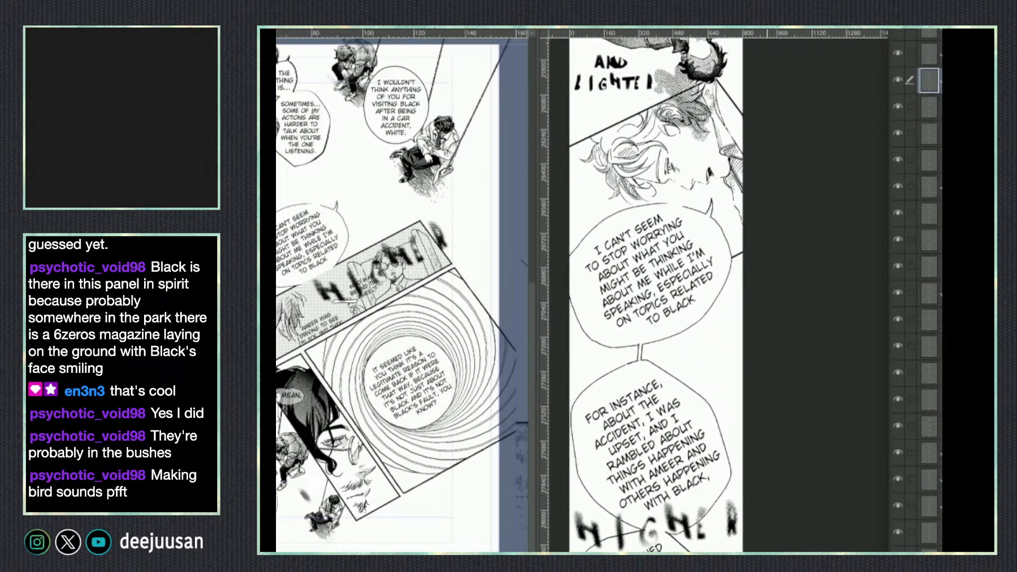
scroll(658, 295, down, 1)
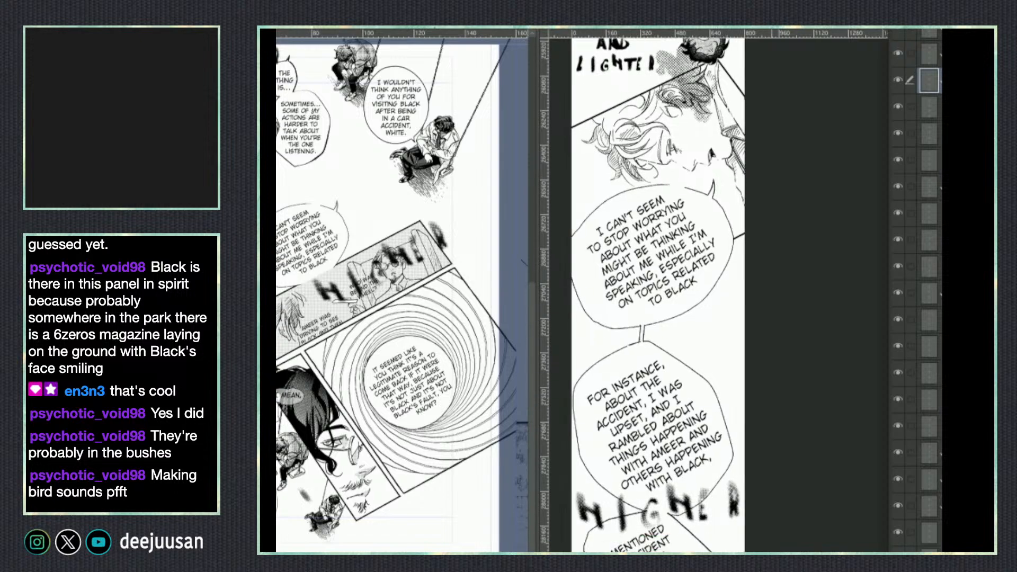
drag(658, 296, 664, 333)
drag(797, 549, 829, 322)
Copy the spiral panel with the "It seemed like you think" text from the manga page and paste it into the vertical strip.
click(495, 334)
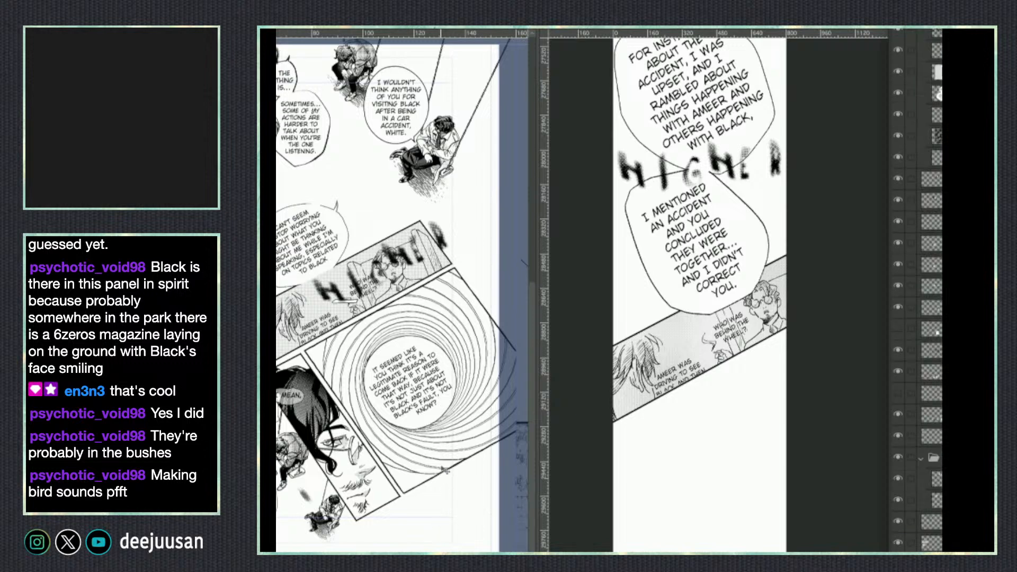
click(498, 327)
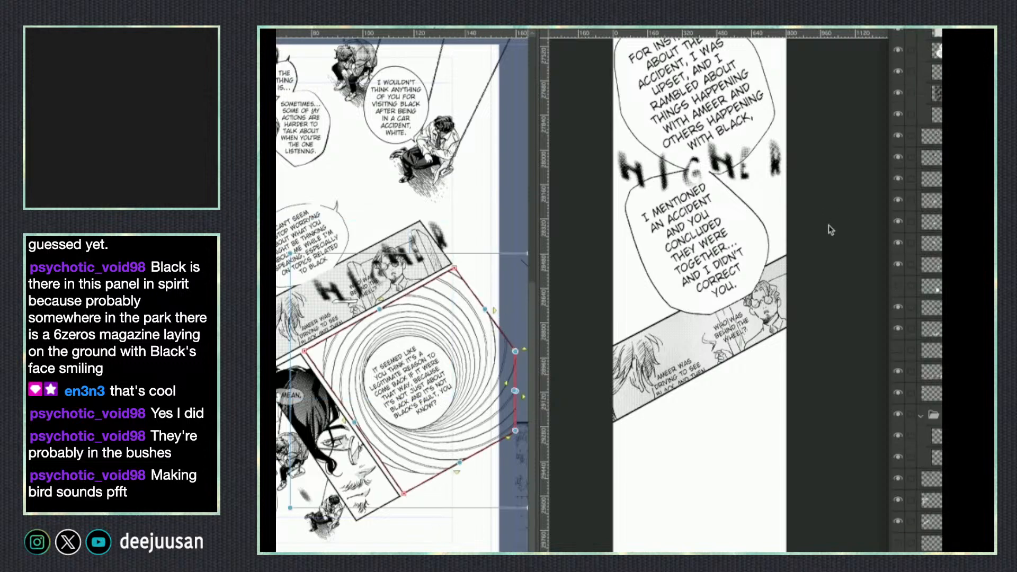
drag(513, 441, 441, 439)
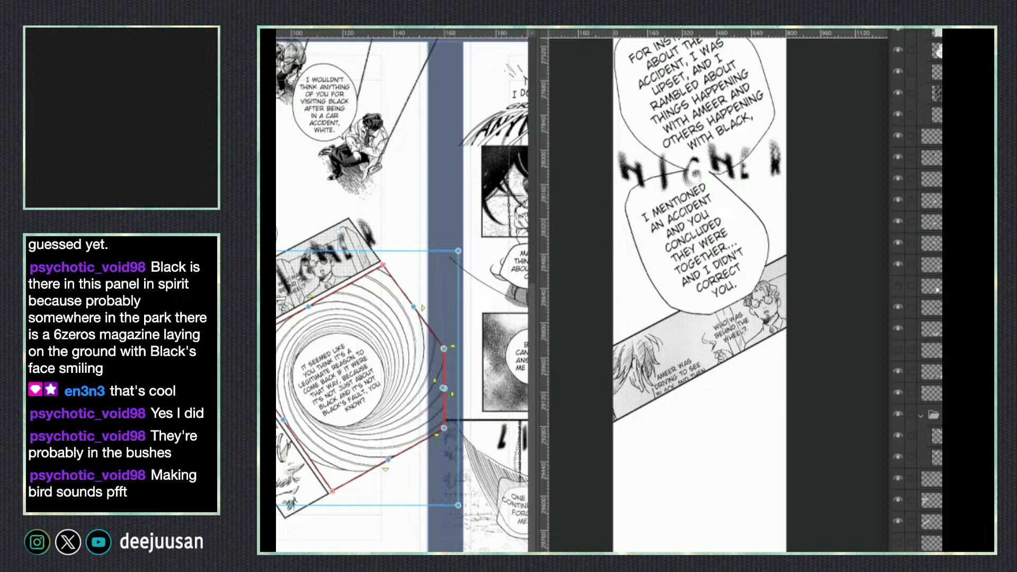
scroll(917, 291, down, 2)
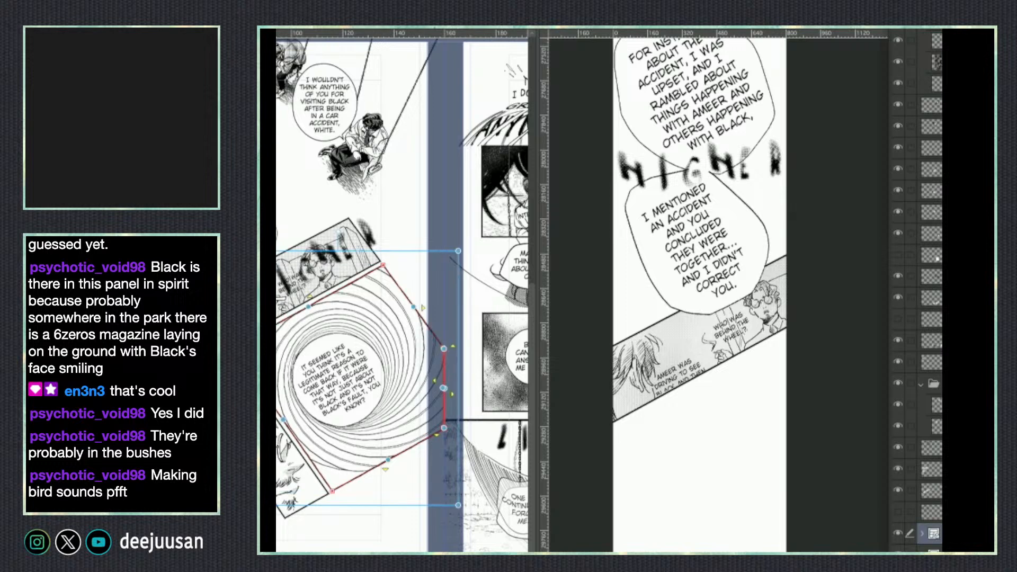
click(779, 503)
drag(768, 550, 770, 462)
key(ctrl+v)
drag(738, 571, 738, 549)
drag(783, 518, 765, 490)
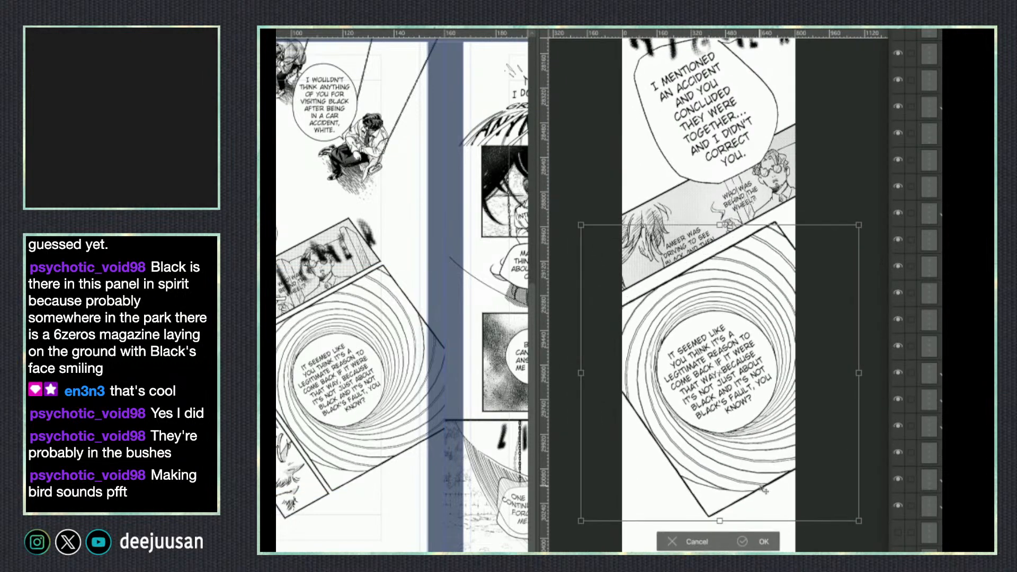
drag(859, 226, 874, 212)
drag(829, 262, 835, 310)
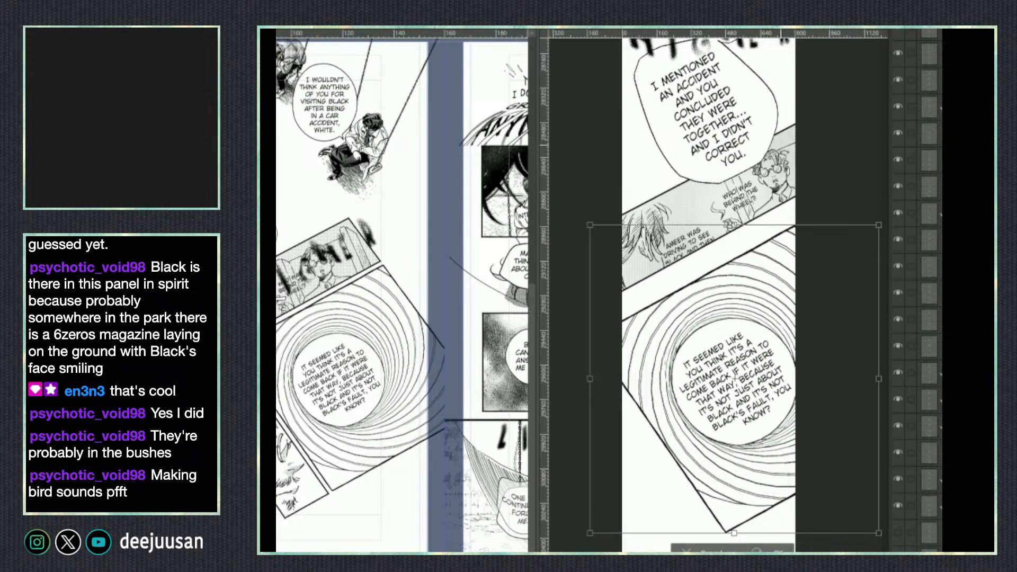
drag(833, 196, 829, 270)
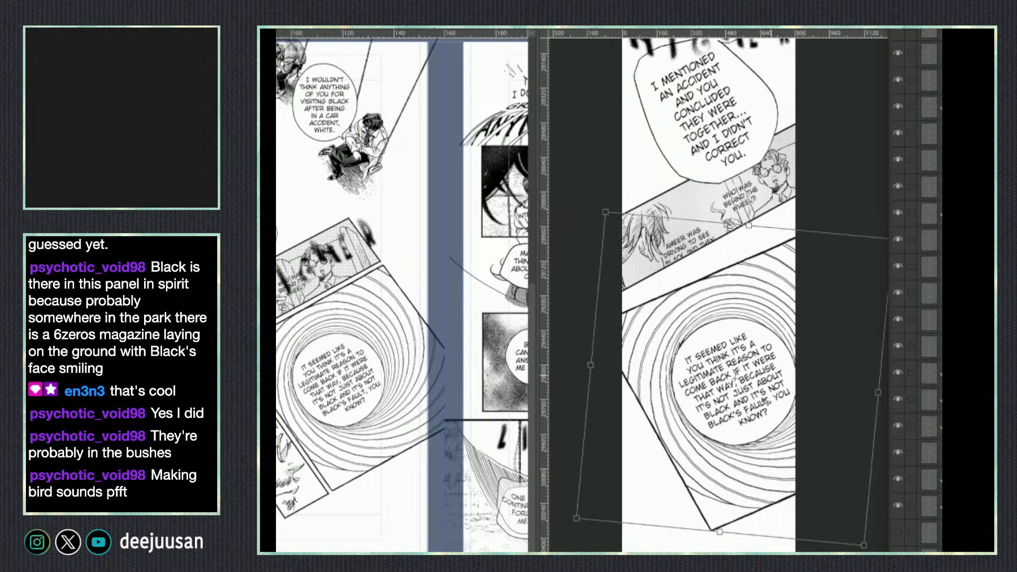
key(Escape)
key(q)
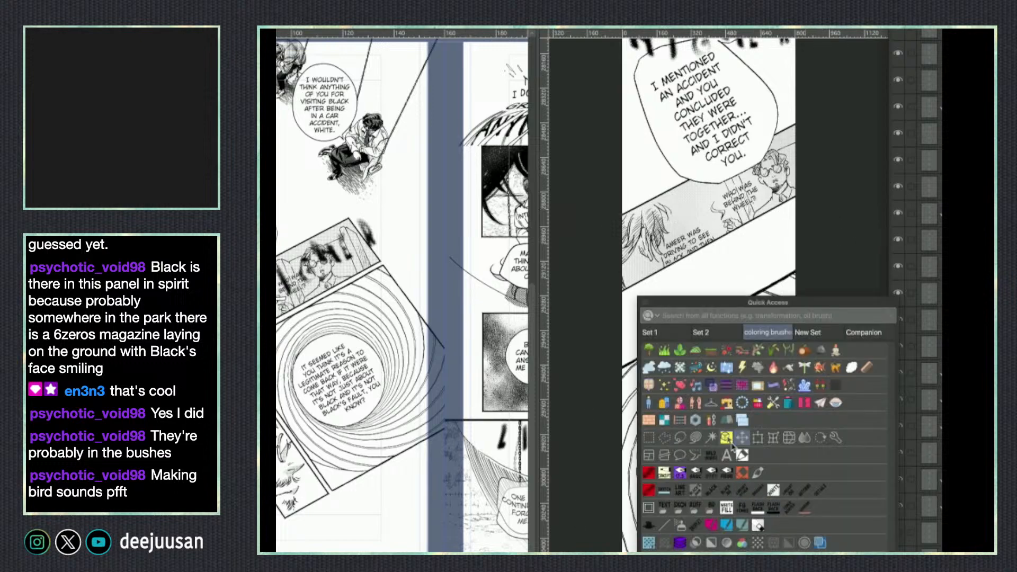
click(758, 439)
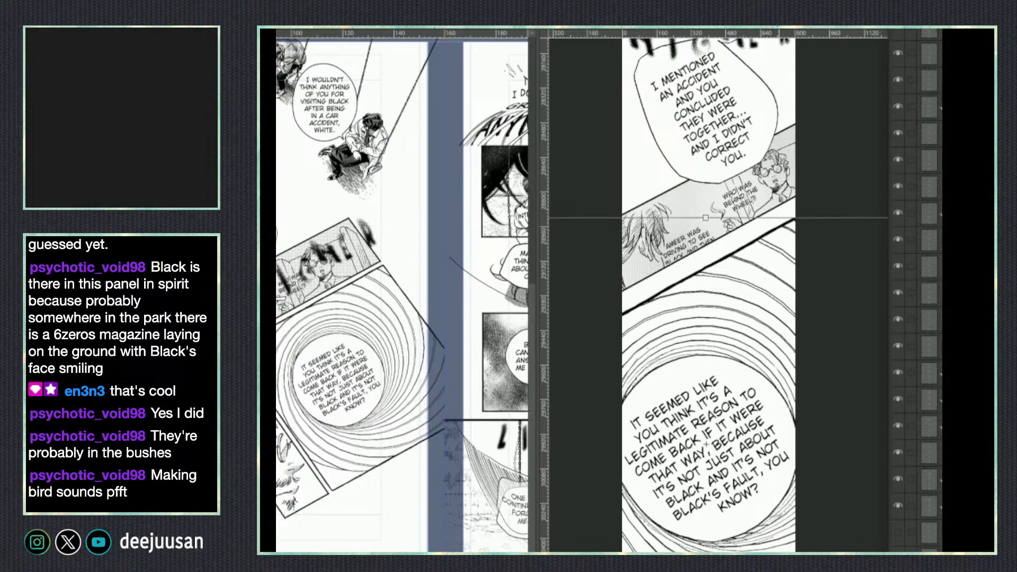
drag(768, 571, 768, 509)
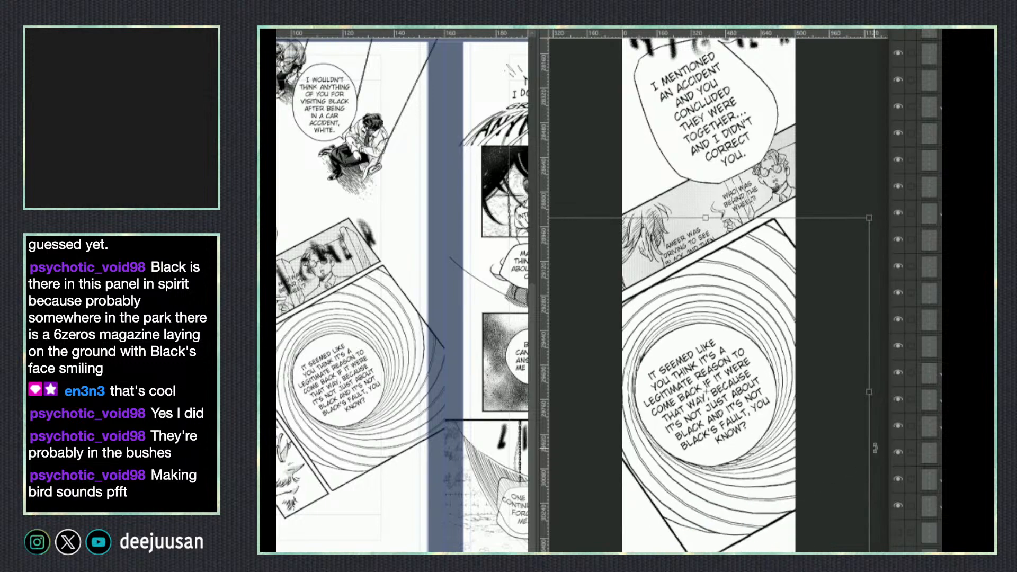
drag(886, 459, 834, 476)
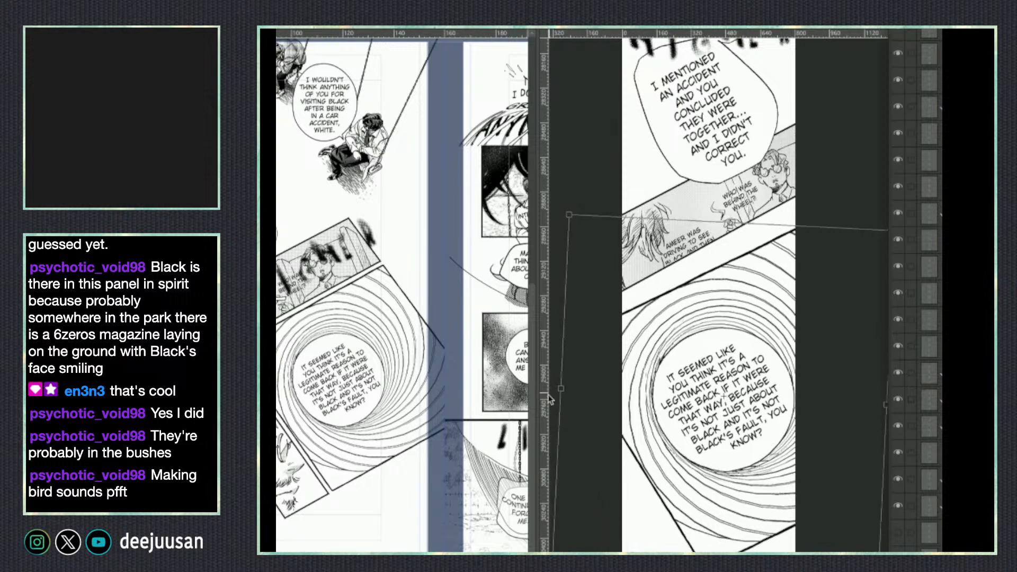
mouse_move(561, 389)
mouse_down()
mouse_move(563, 404)
mouse_move(560, 389)
mouse_up()
key(Escape)
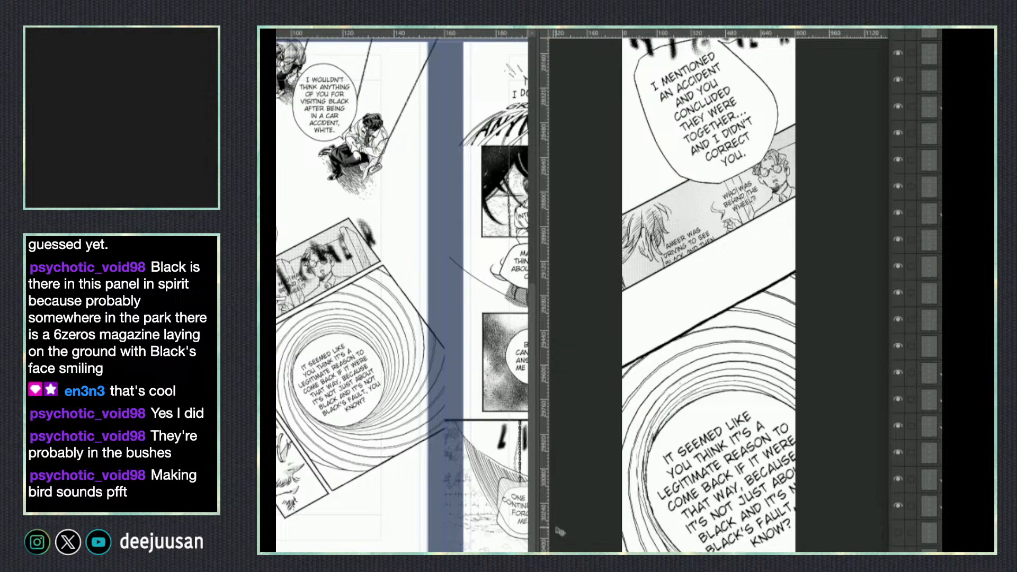
Scale down the pasted spiral panel and place it directly below the grey flashback panel.
key(q)
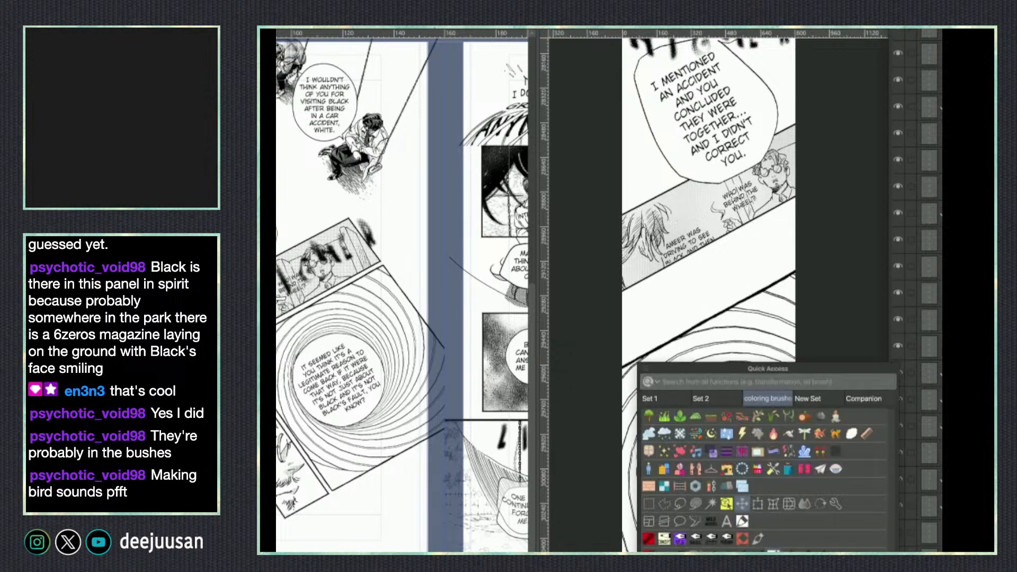
click(757, 494)
drag(739, 479, 719, 422)
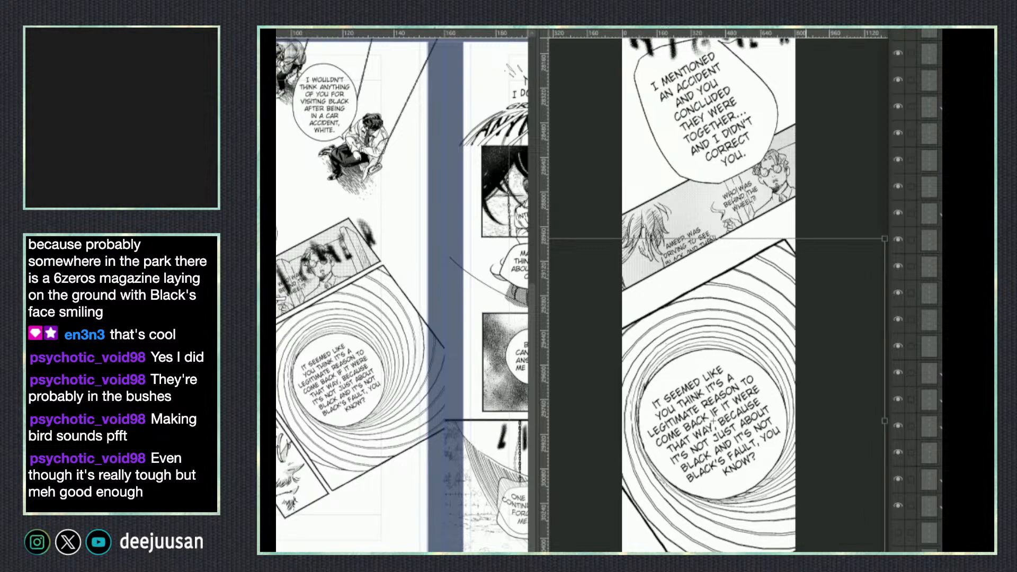
key(Return)
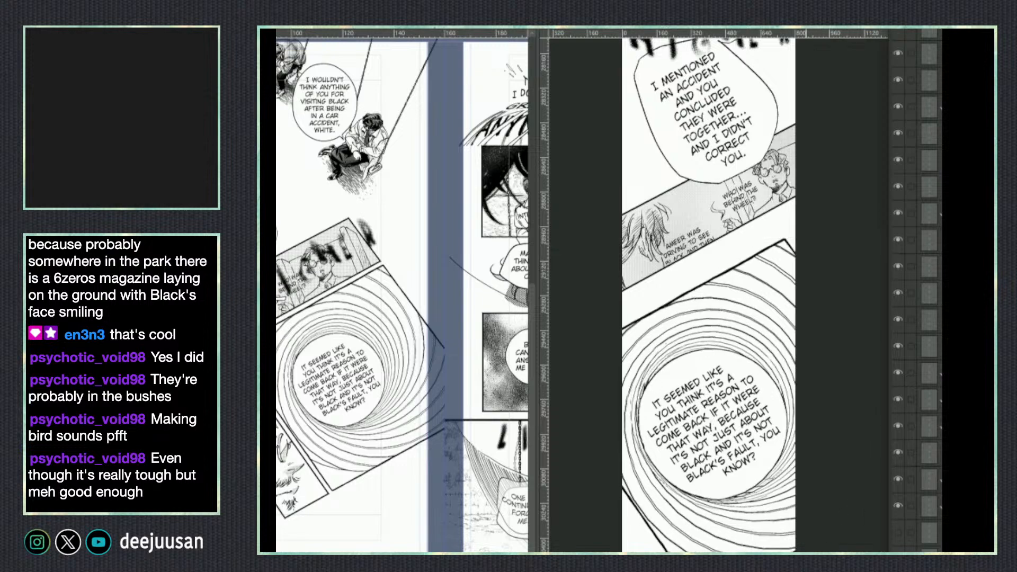
Nudge the spiral panel slightly right and up so its upper corner reaches the edge of the strip.
drag(704, 505, 712, 481)
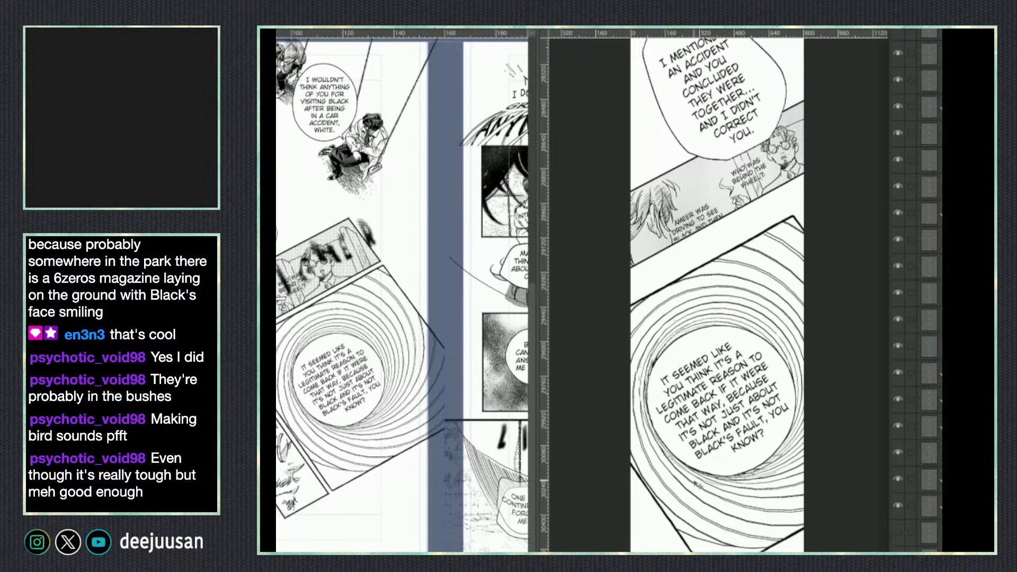
scroll(710, 498, down, 2)
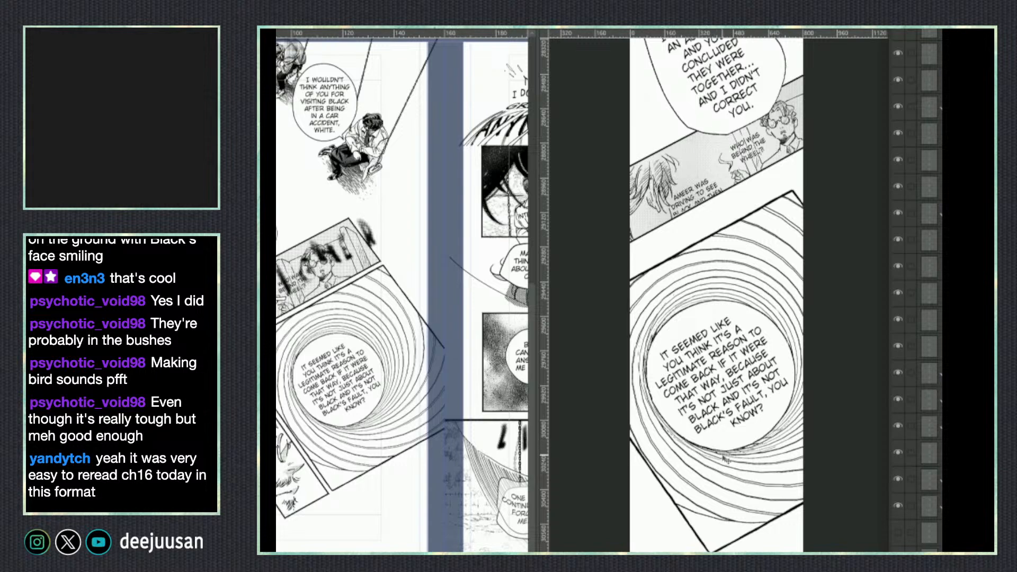
drag(737, 464, 746, 462)
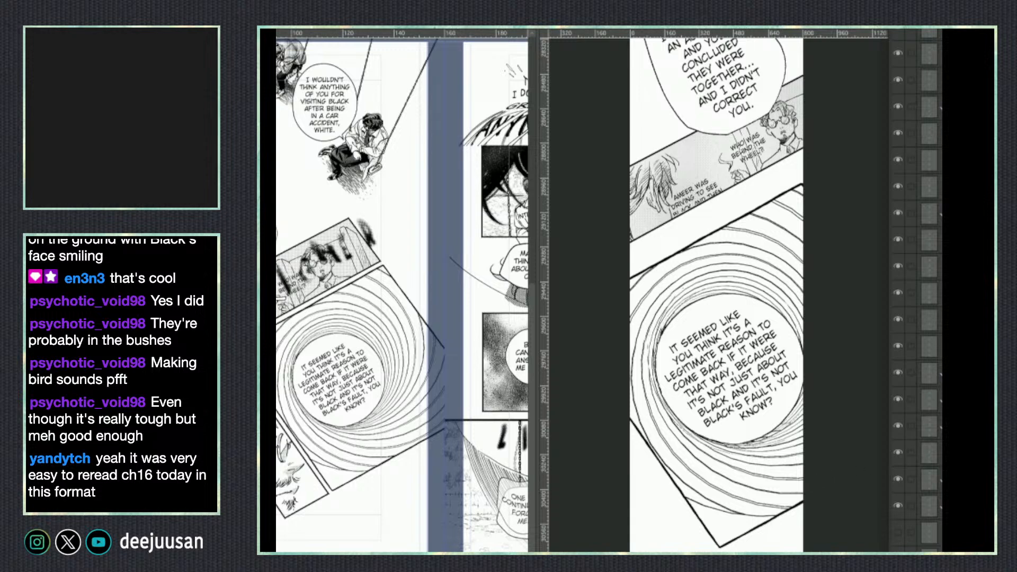
drag(788, 400, 790, 400)
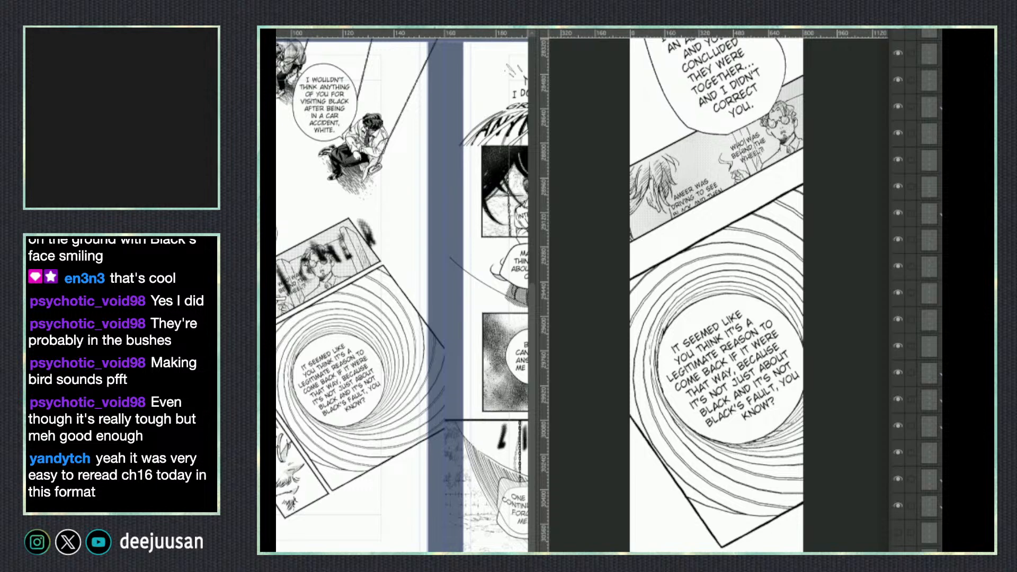
drag(747, 317, 781, 288)
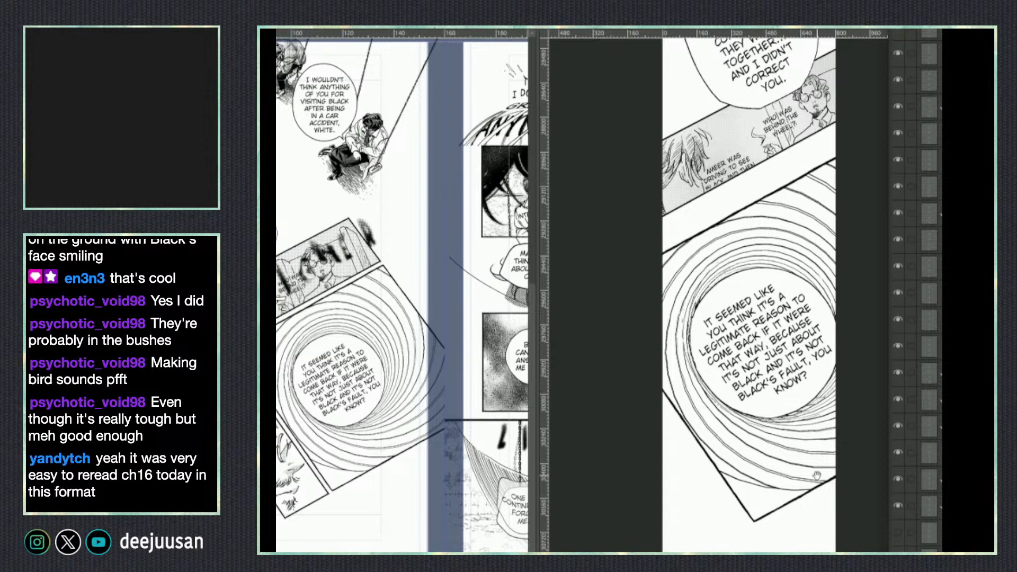
drag(817, 476, 801, 469)
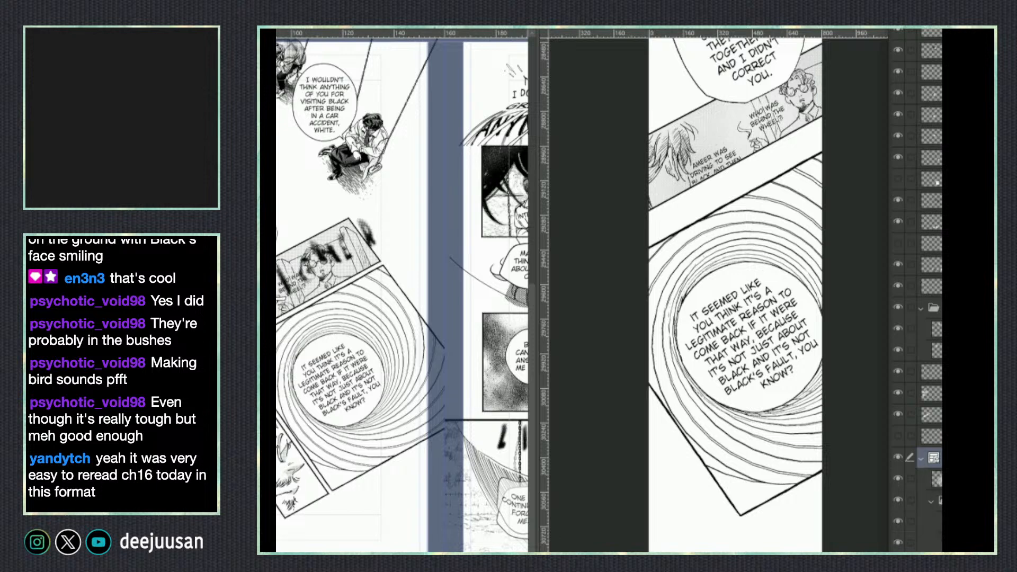
Preview the hidden black teeth artwork in the page's spiral panel with and without the spiral lines, restoring the original layer visibility.
scroll(916, 289, down, 8)
scroll(917, 265, down, 1)
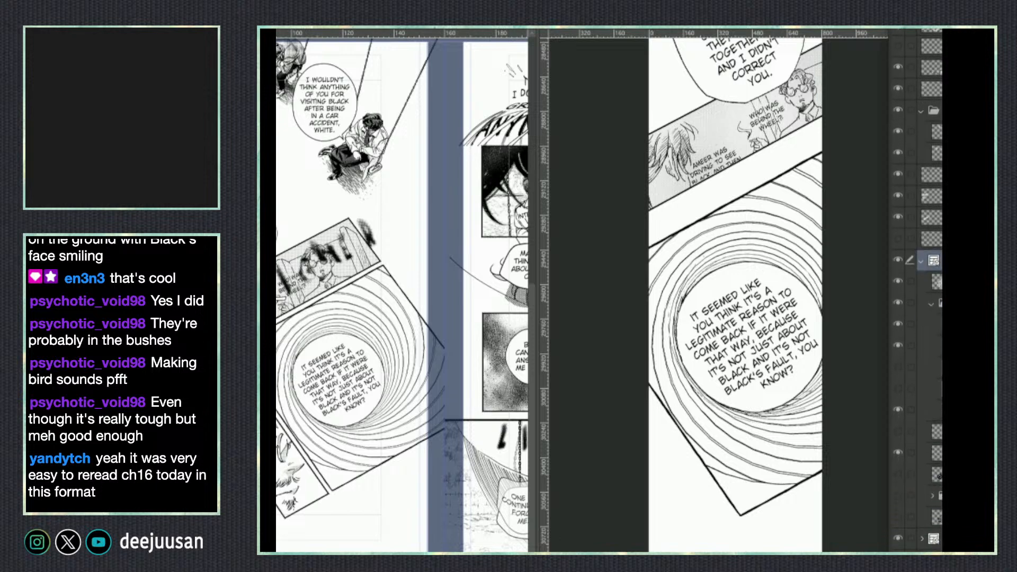
click(898, 469)
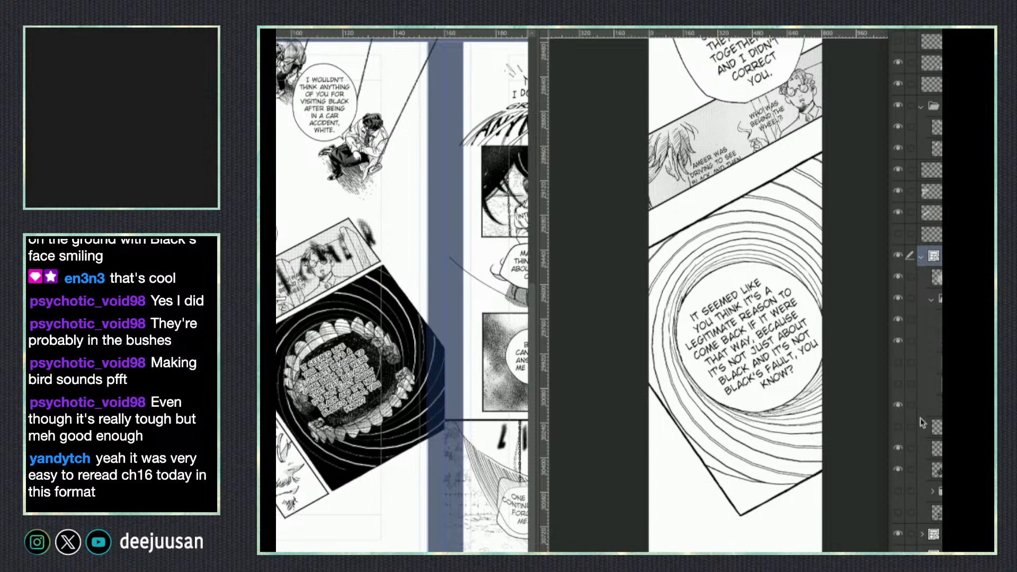
click(897, 300)
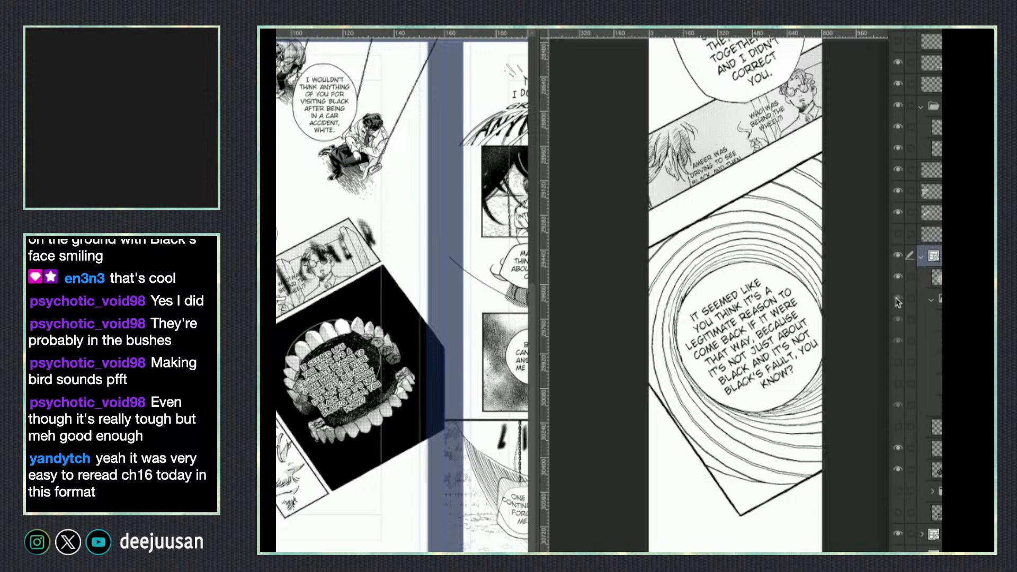
click(897, 299)
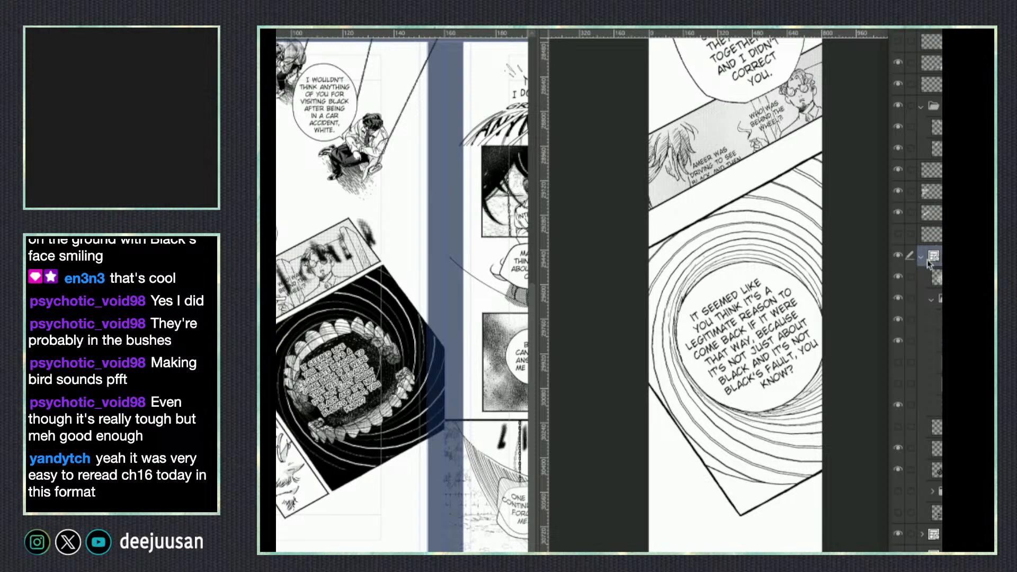
click(899, 469)
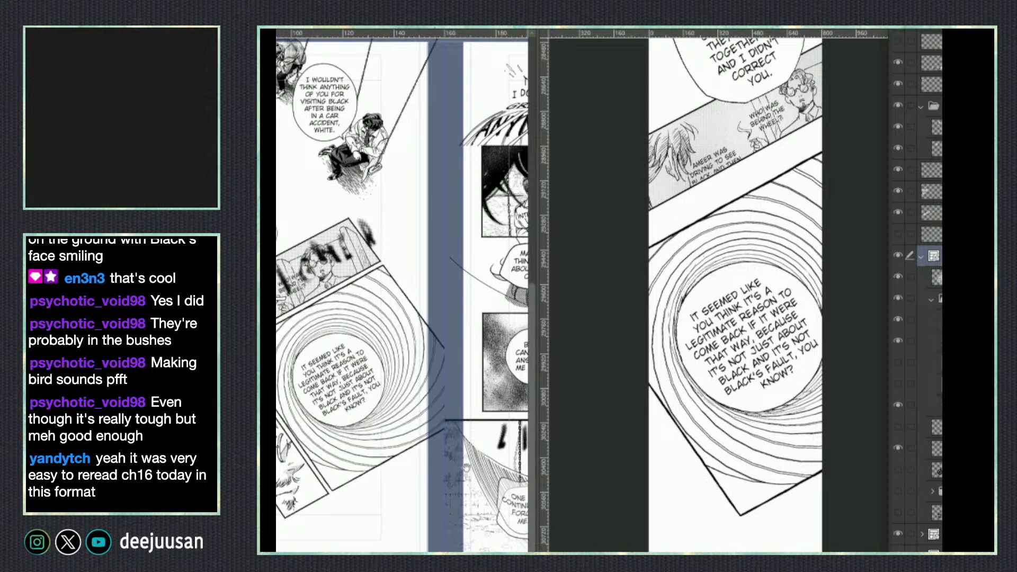
Shift the spiral panel in the strip slightly left so its upper corner sits just inside the strip's right edge.
drag(355, 492, 449, 529)
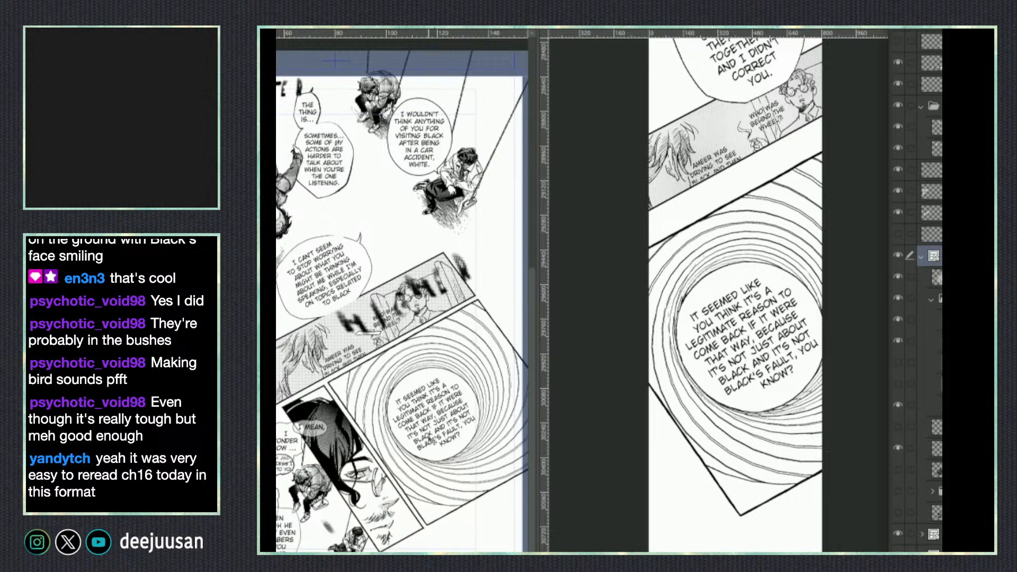
drag(483, 464, 453, 450)
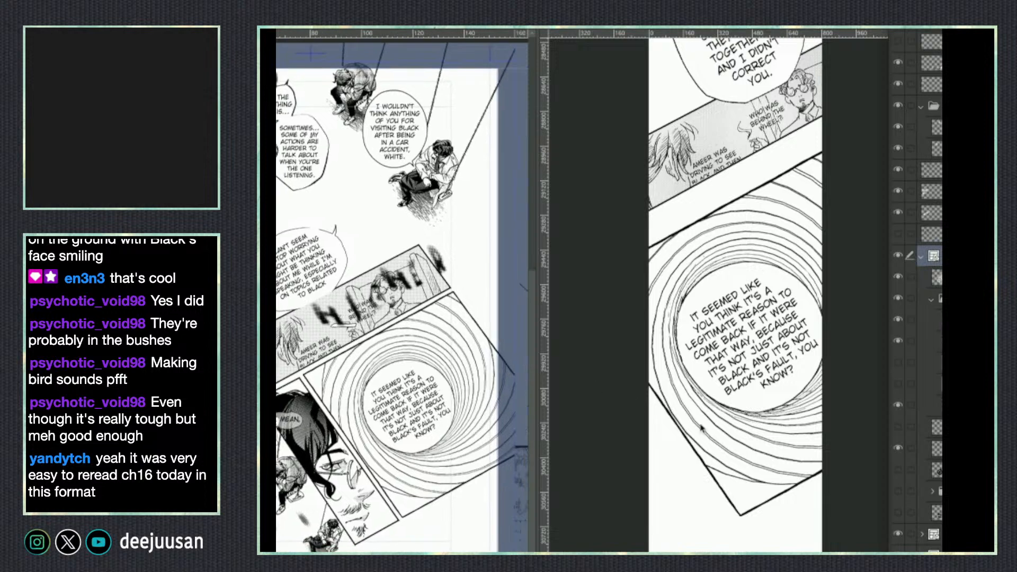
drag(809, 446, 797, 449)
right_click(789, 425)
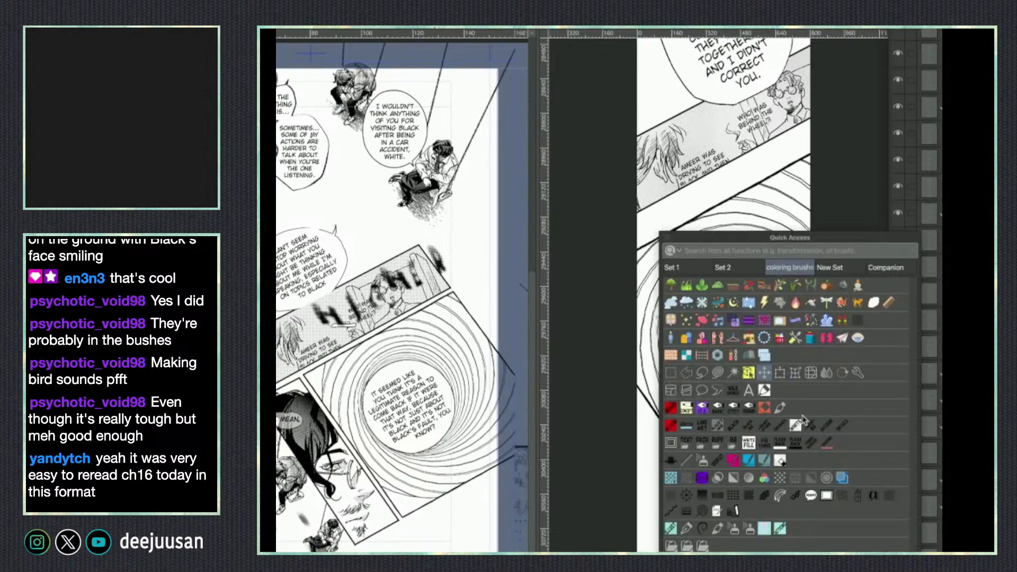
click(750, 374)
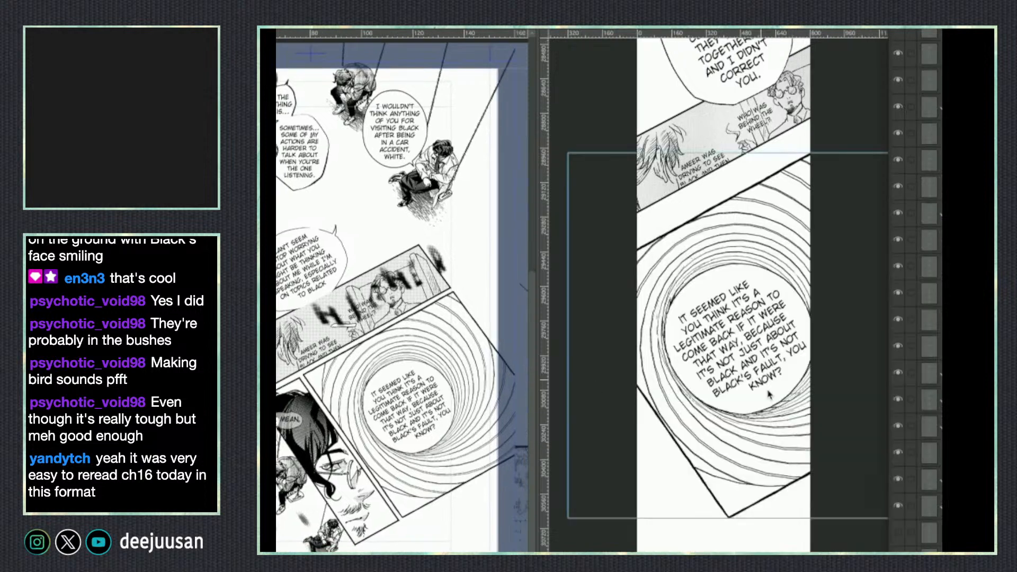
drag(765, 441, 757, 443)
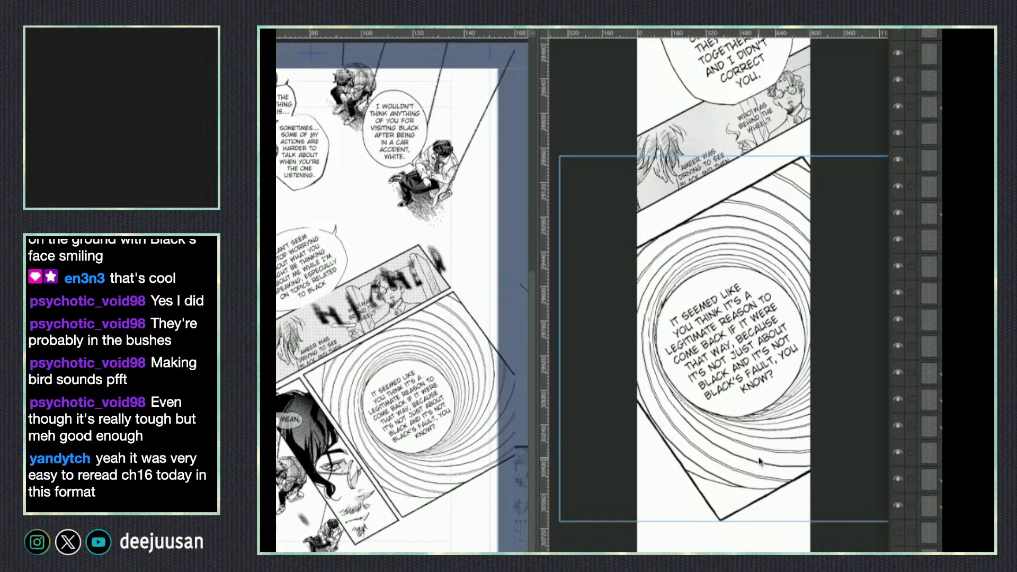
key(Return)
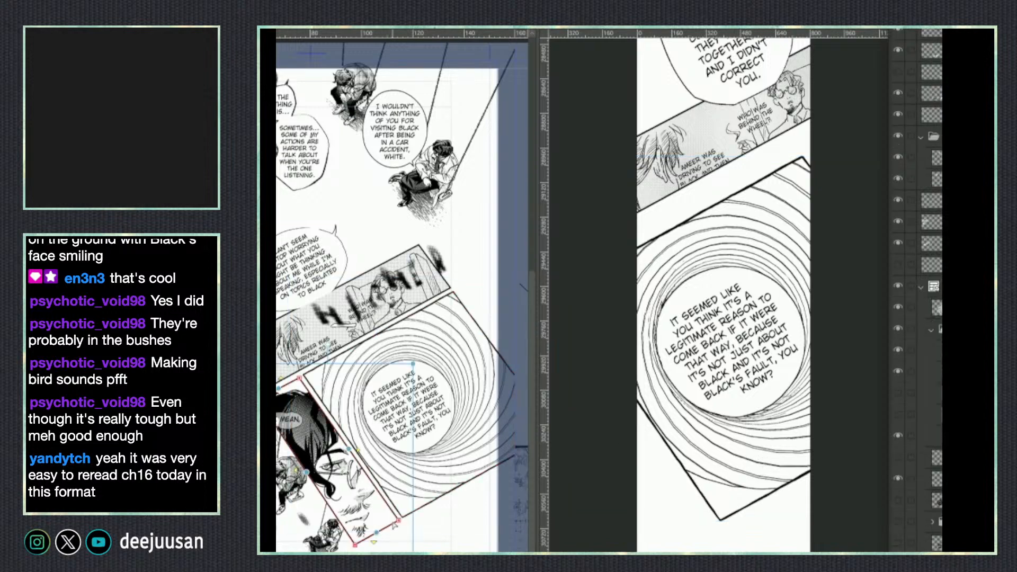
Copy the close-up face panel into the strip, scale it down and place it below the spiral panel at the strip's left edge.
scroll(447, 522, down, 3)
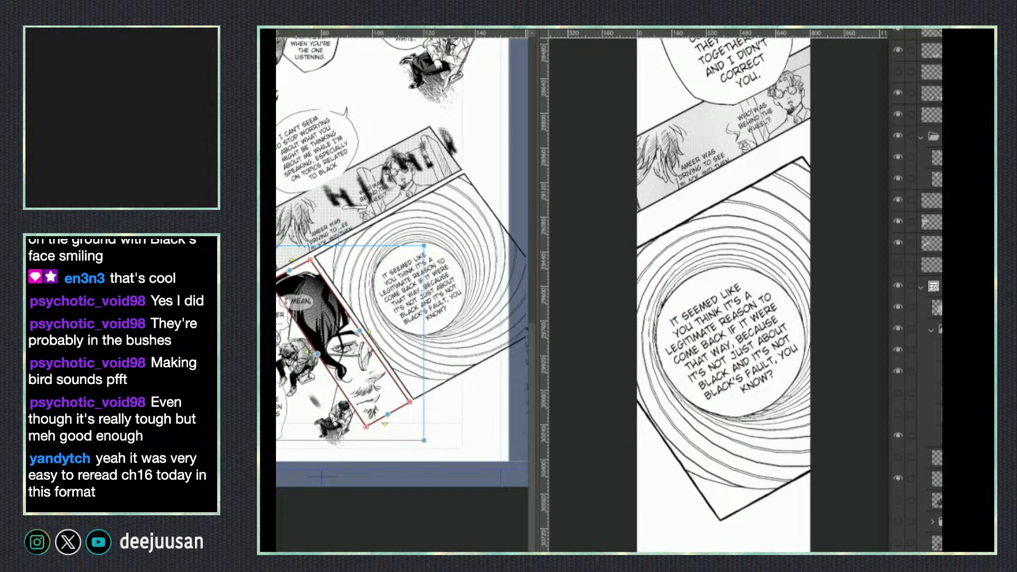
scroll(743, 489, down, 3)
key(ctrl+v)
key(ctrl+t)
drag(870, 514, 810, 456)
drag(715, 451, 693, 468)
key(Return)
key(q)
click(802, 400)
drag(794, 392, 753, 427)
click(753, 433)
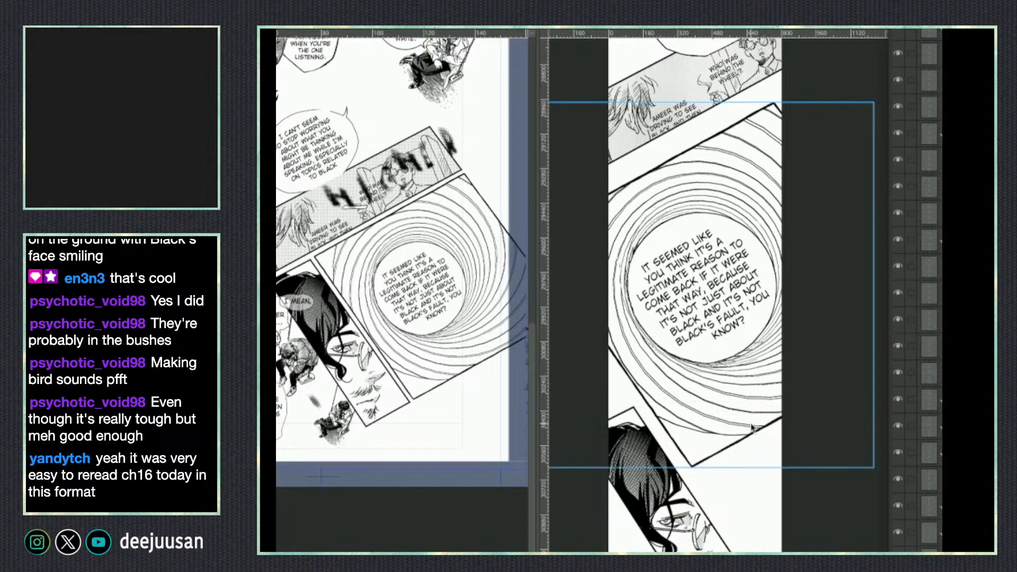
Move the face panel right and up so its upper part overlaps the spiral panel's lower-left border.
drag(663, 476, 678, 491)
drag(718, 427, 813, 407)
drag(808, 507, 731, 475)
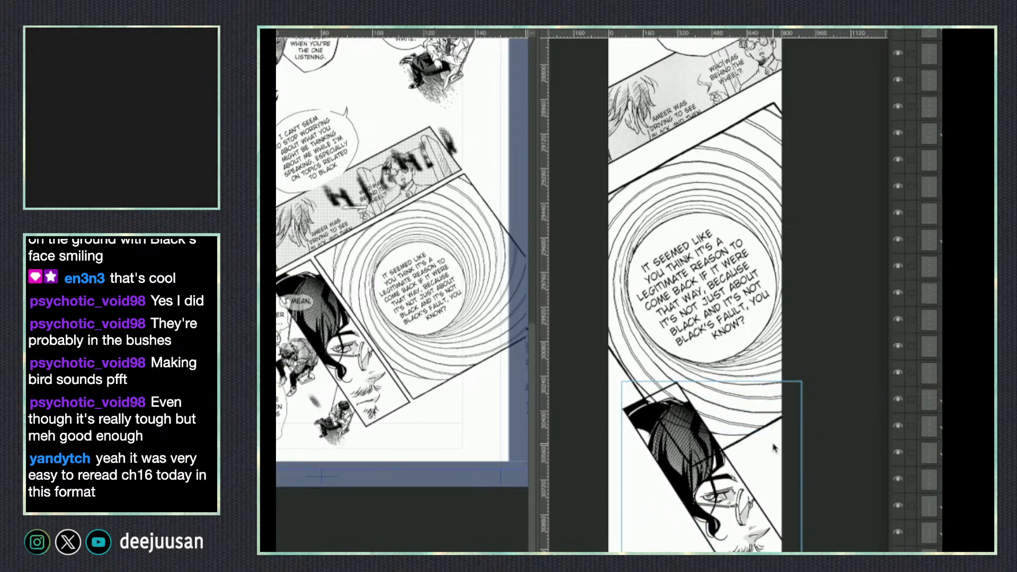
drag(760, 547, 756, 544)
Copy the swinging-figures artwork from the manga page into the strip and place it beside and below the face panel.
click(365, 442)
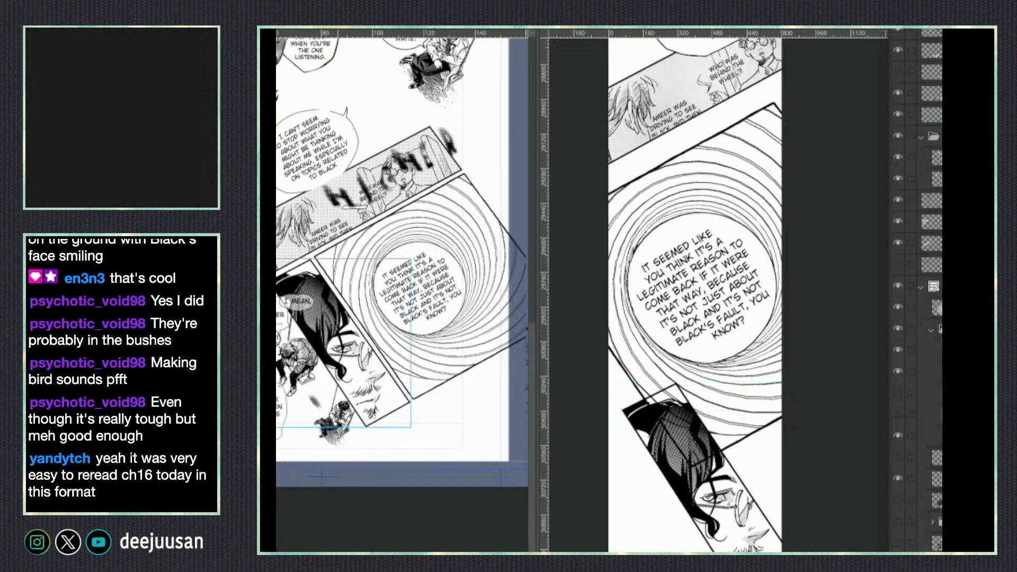
click(904, 503)
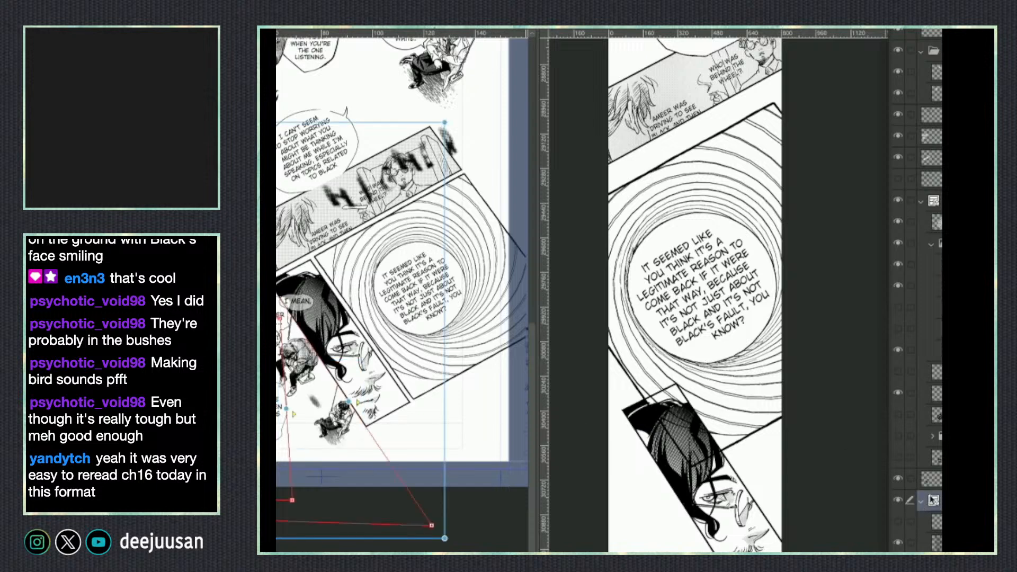
click(921, 501)
click(782, 467)
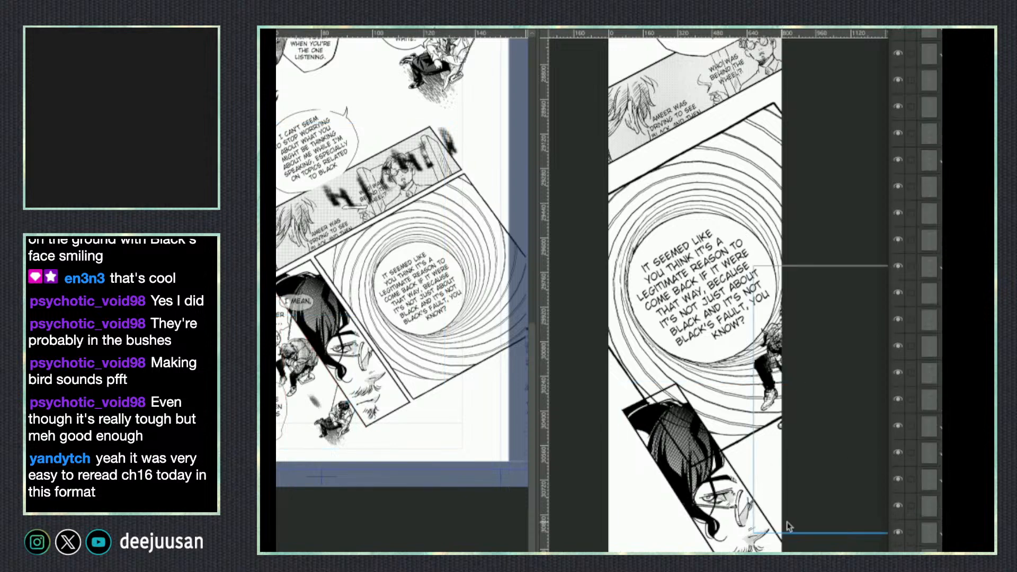
scroll(781, 527, down, 5)
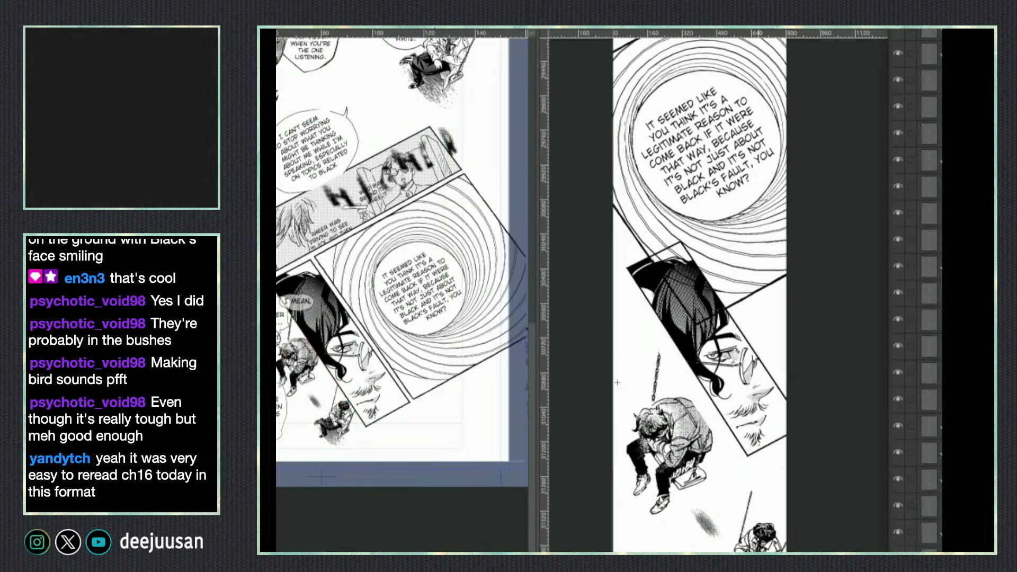
Shift the face panel back to the strip's left edge and scale down the swinging figures along its lower-left side.
mouse_move(617, 382)
mouse_down()
mouse_move(581, 409)
mouse_move(614, 401)
mouse_up()
key(ctrl+z)
drag(786, 496, 721, 476)
key(Return)
drag(759, 531, 807, 523)
key(ctrl+t)
drag(755, 463, 726, 532)
key(Return)
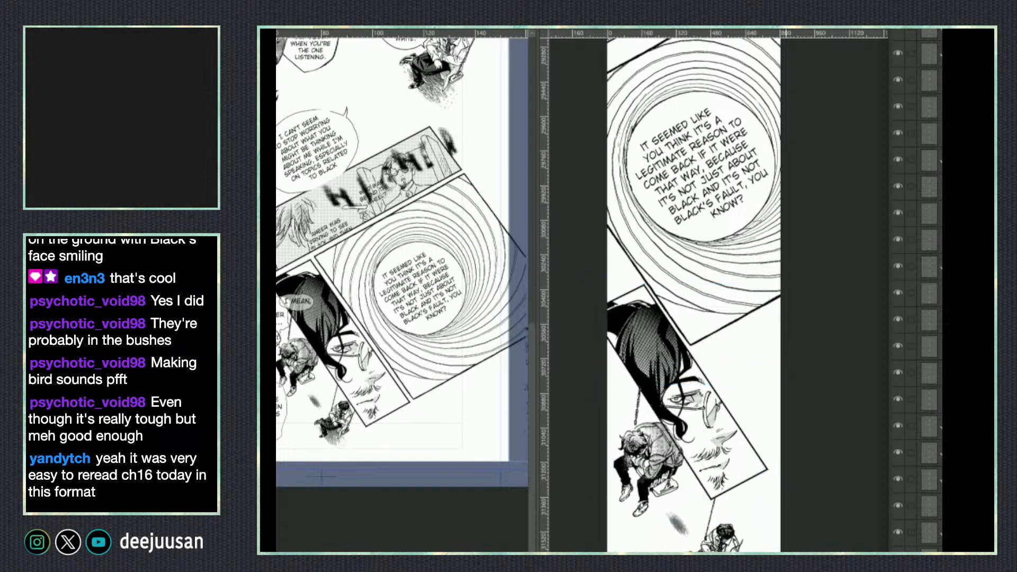
Nudge the face panel in the strip so its lower right corner sits just inside the strip's right edge.
scroll(789, 513, down, 3)
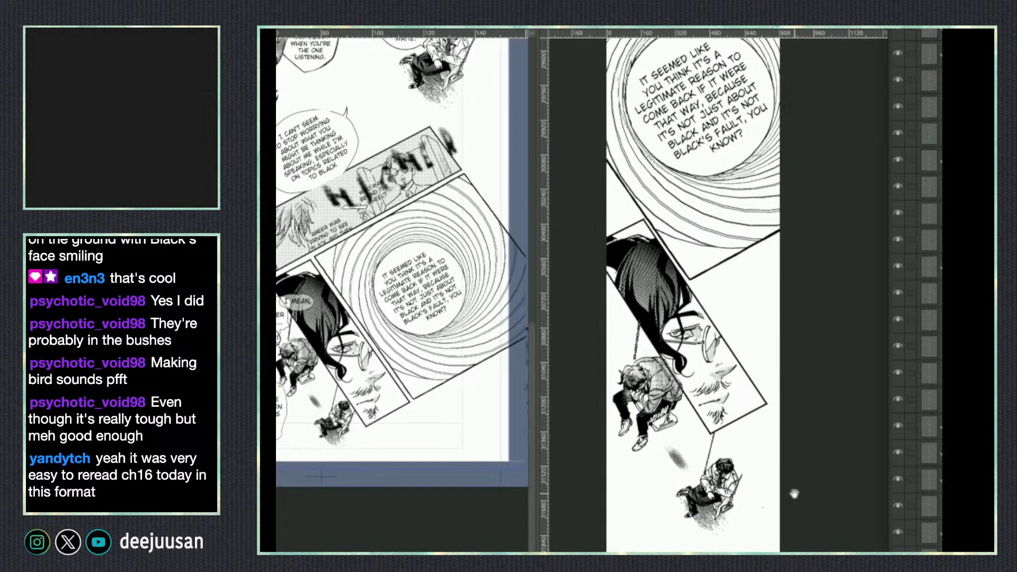
drag(787, 334, 779, 509)
drag(745, 421, 749, 401)
click(729, 541)
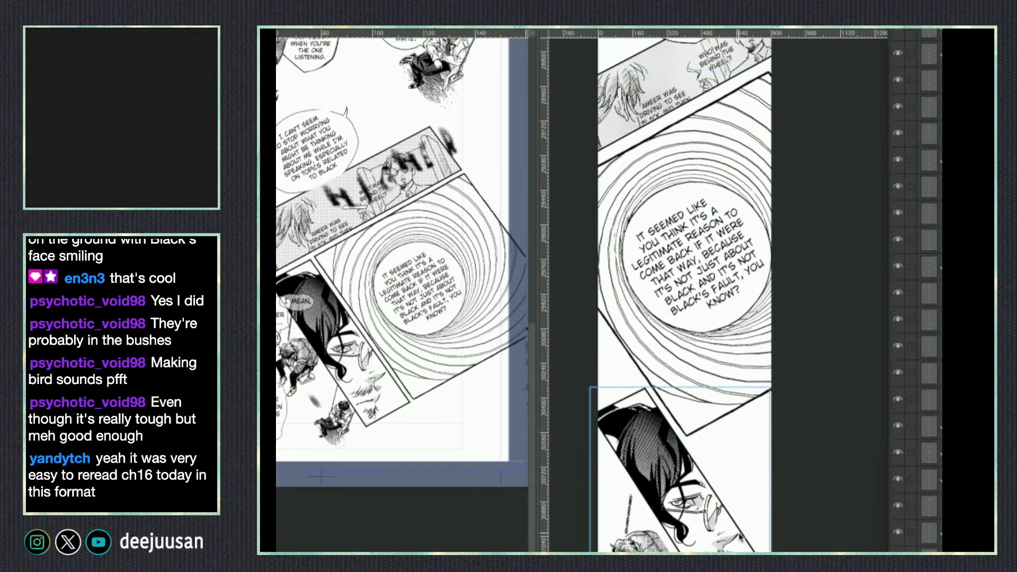
drag(739, 534, 734, 505)
scroll(795, 498, down, 3)
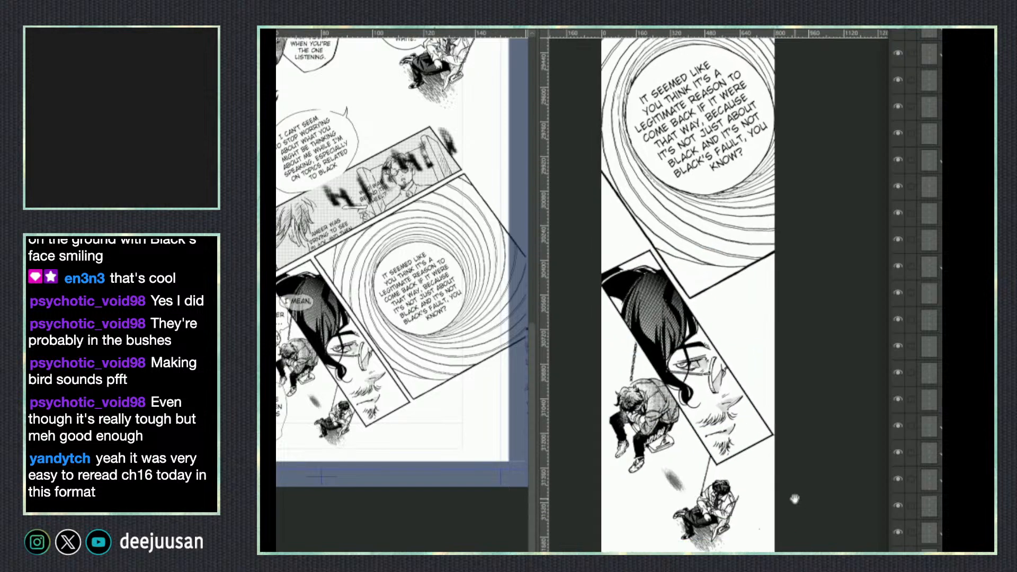
Extend the lower swinging figure's right-hand rope up to the face panel's bottom corner, then clear the selection.
key(m)
drag(713, 462, 710, 459)
key(k)
drag(695, 471, 742, 475)
key(ctrl+z)
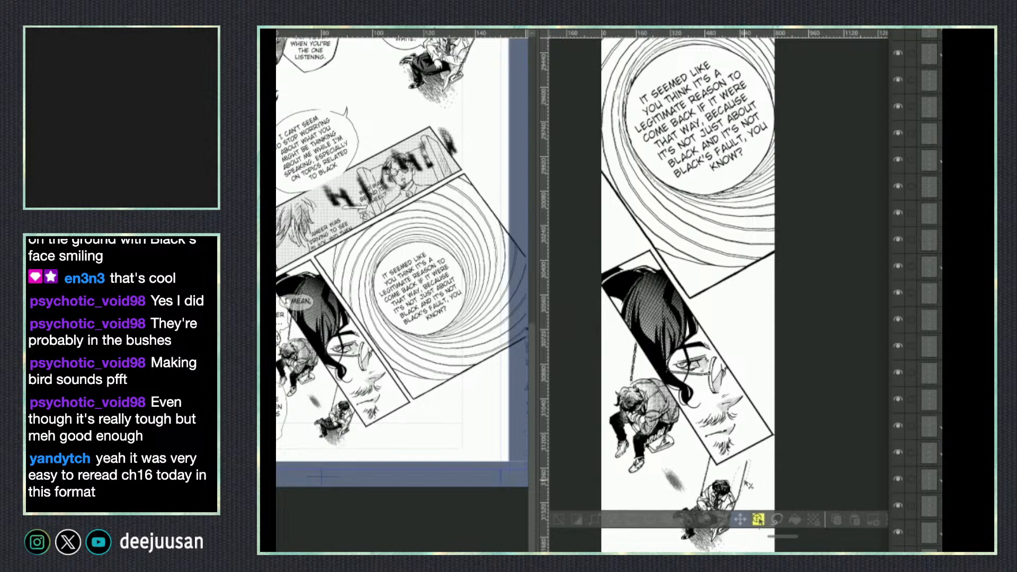
click(758, 511)
drag(793, 466, 750, 494)
key(Return)
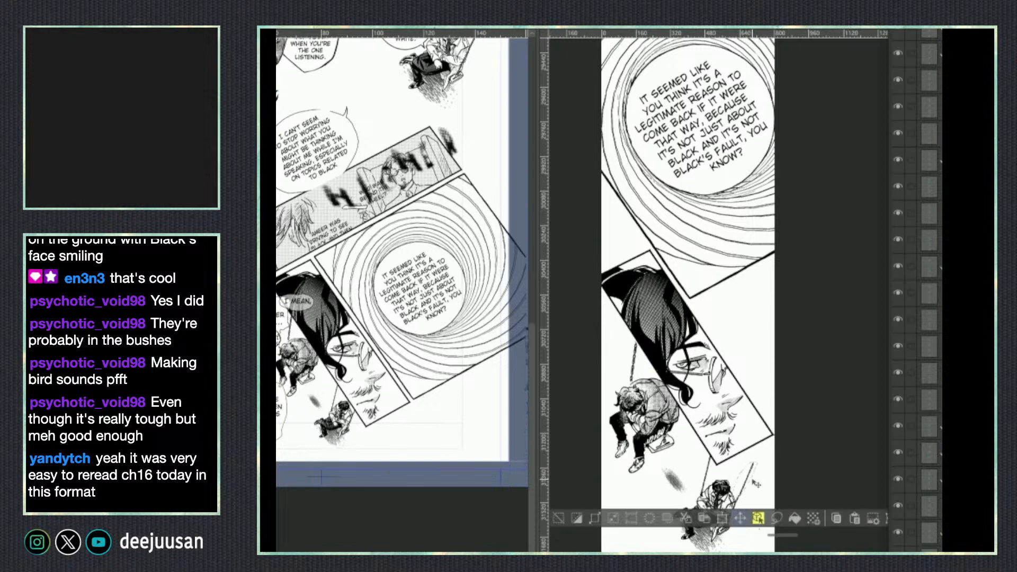
drag(748, 479, 757, 459)
key(ctrl+d)
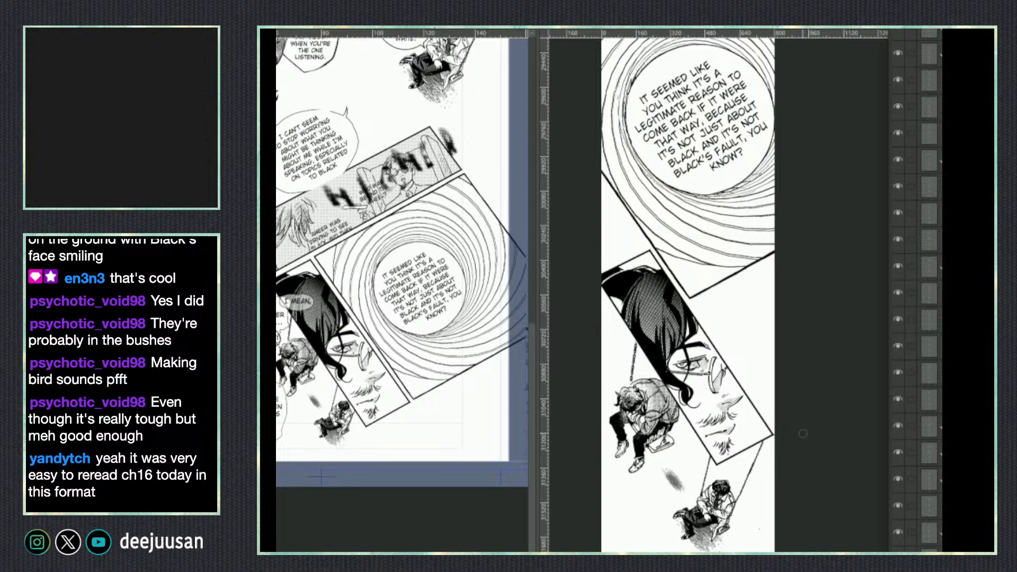
Copy the "I MEAN," balloon into the strip, scale it down and place it over the face panel's left border.
drag(823, 503, 836, 429)
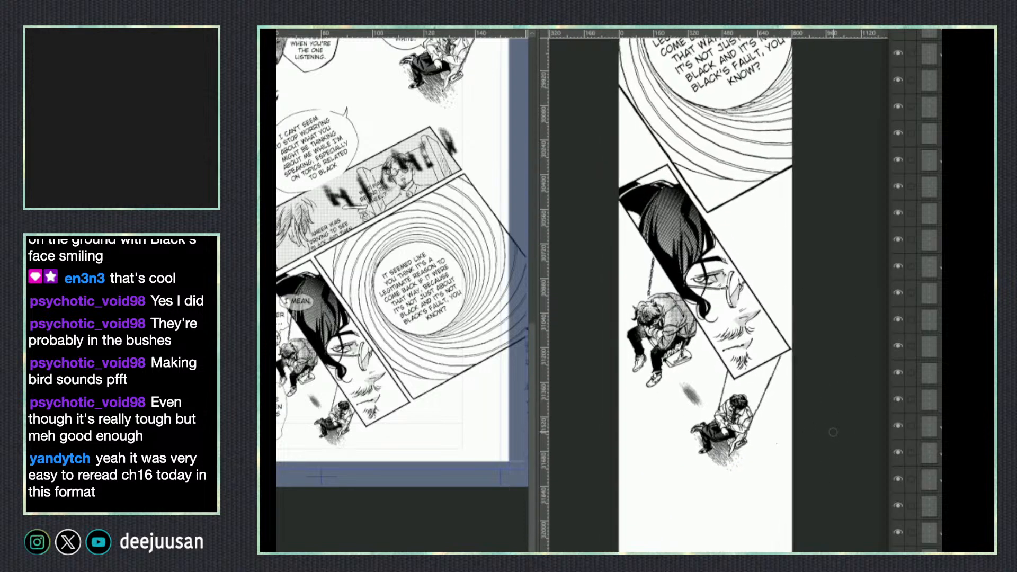
click(513, 482)
click(313, 300)
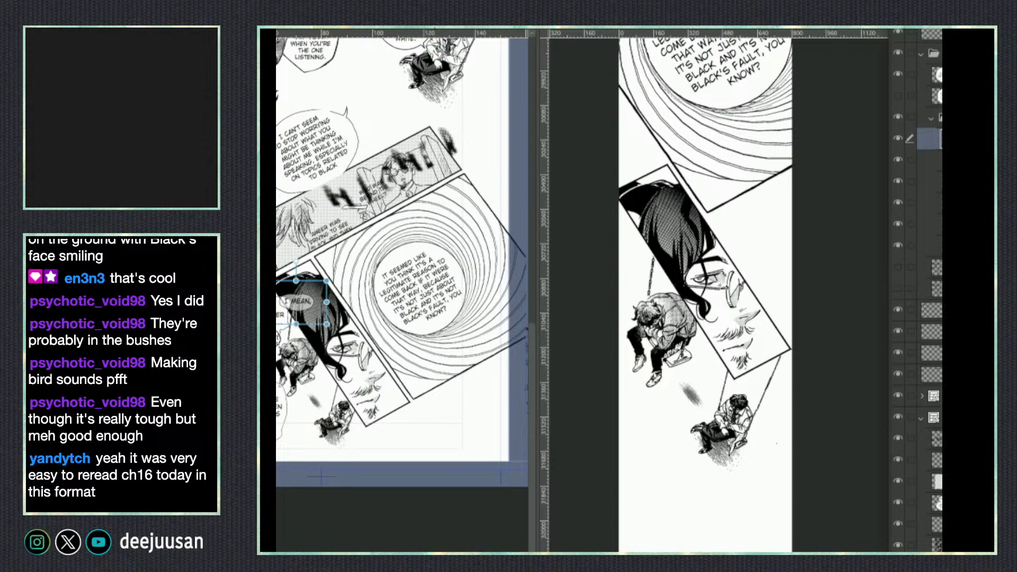
click(812, 398)
key(ctrl+v)
drag(755, 337, 670, 435)
key(ctrl+t)
drag(722, 357, 651, 272)
key(Return)
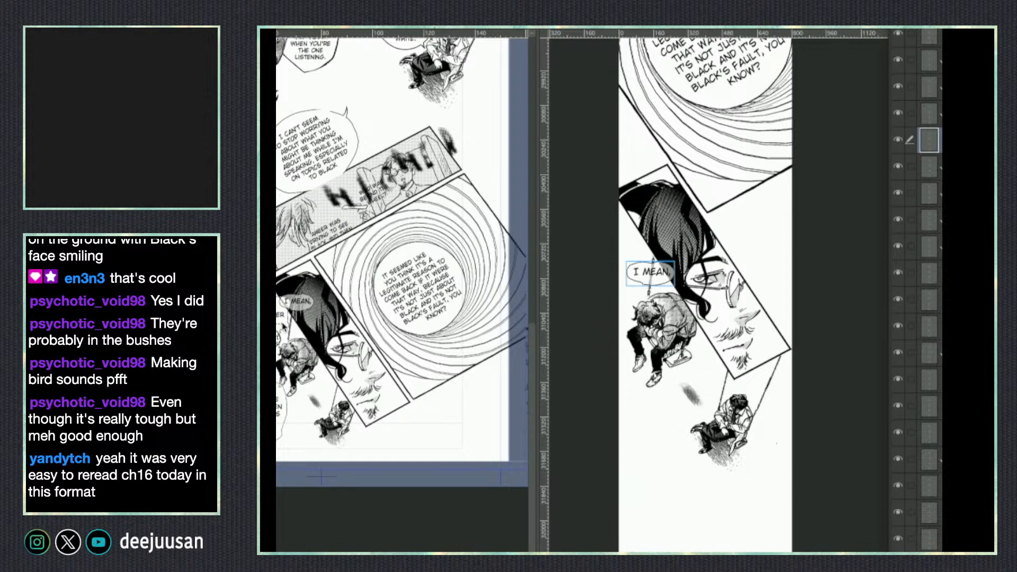
click(282, 411)
click(821, 364)
key(ctrl+v)
drag(848, 397, 683, 423)
key(ctrl+t)
drag(722, 377, 677, 429)
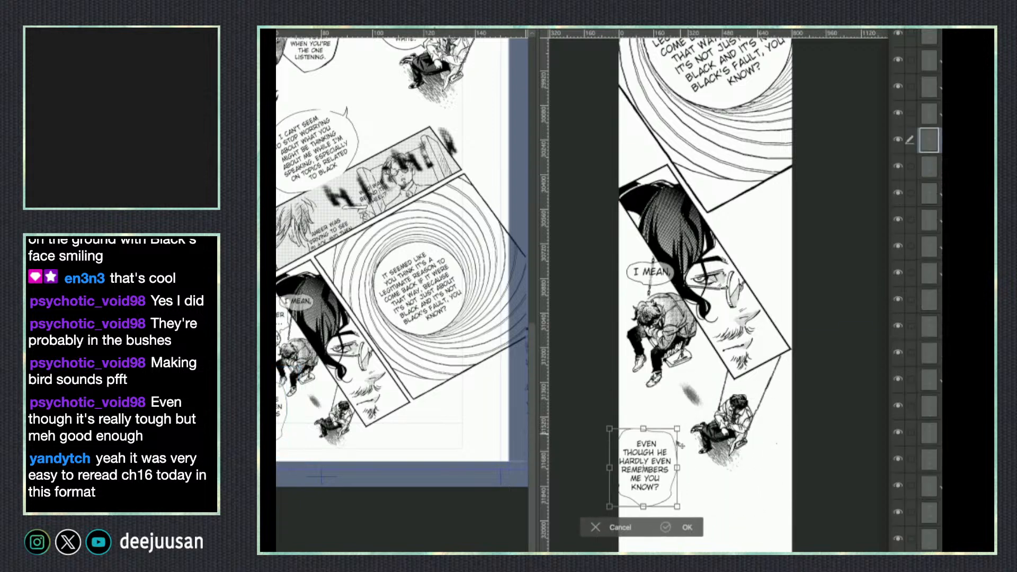
key(ctrl+z)
key(ctrl+z)
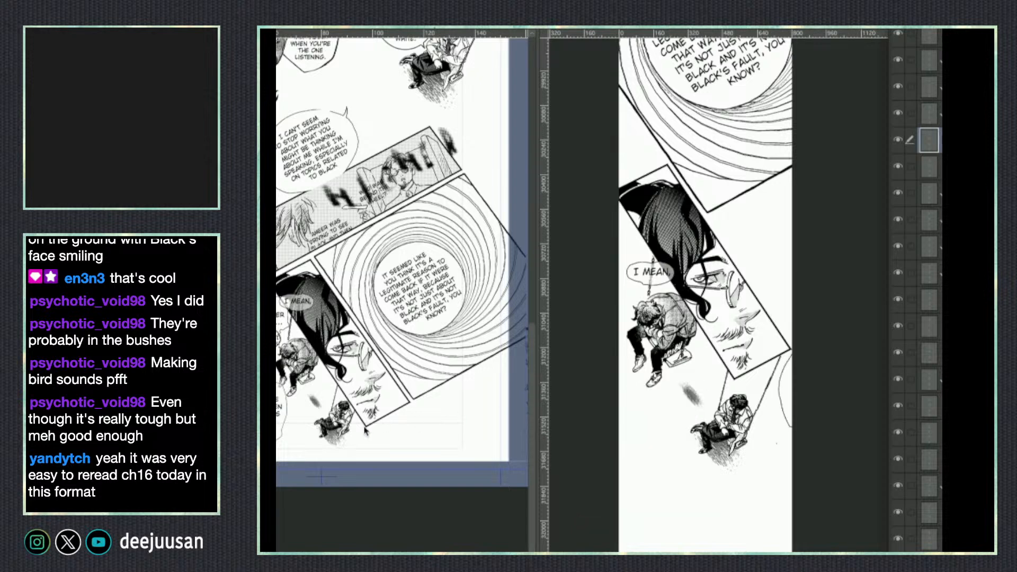
click(366, 430)
click(288, 318)
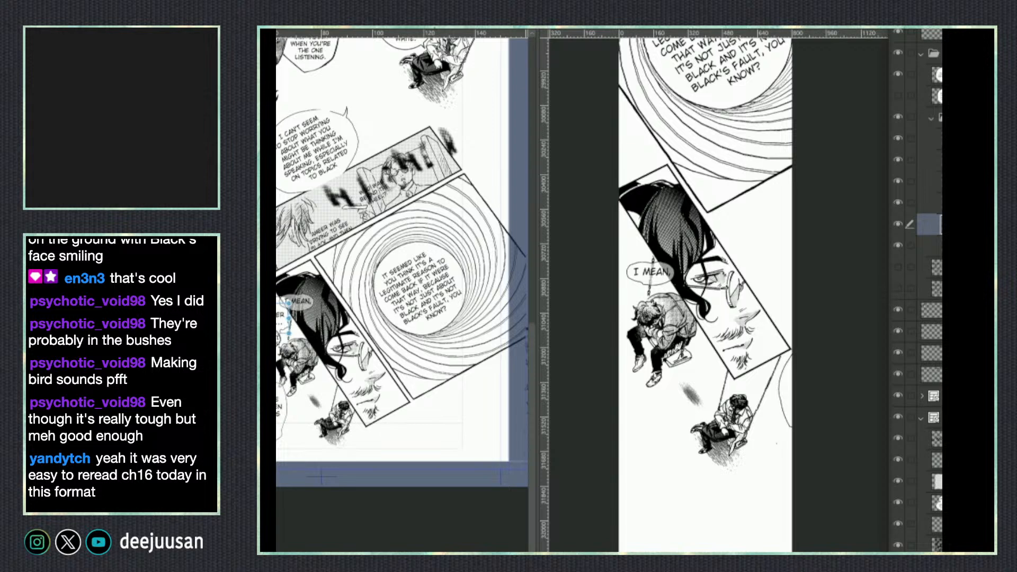
click(682, 416)
key(ctrl+v)
key(ctrl+t)
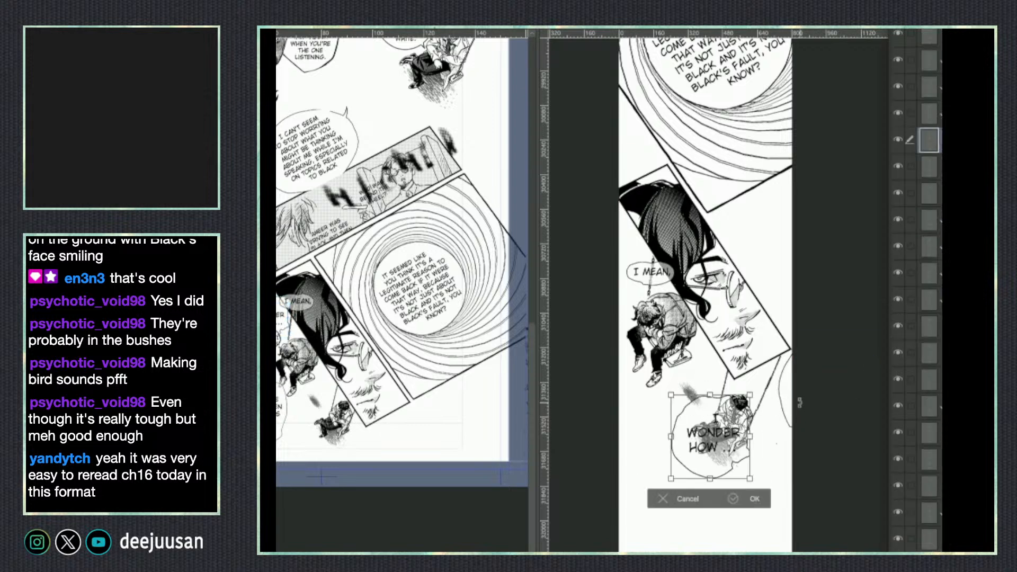
key(Escape)
key(ctrl+z)
key(ctrl+z)
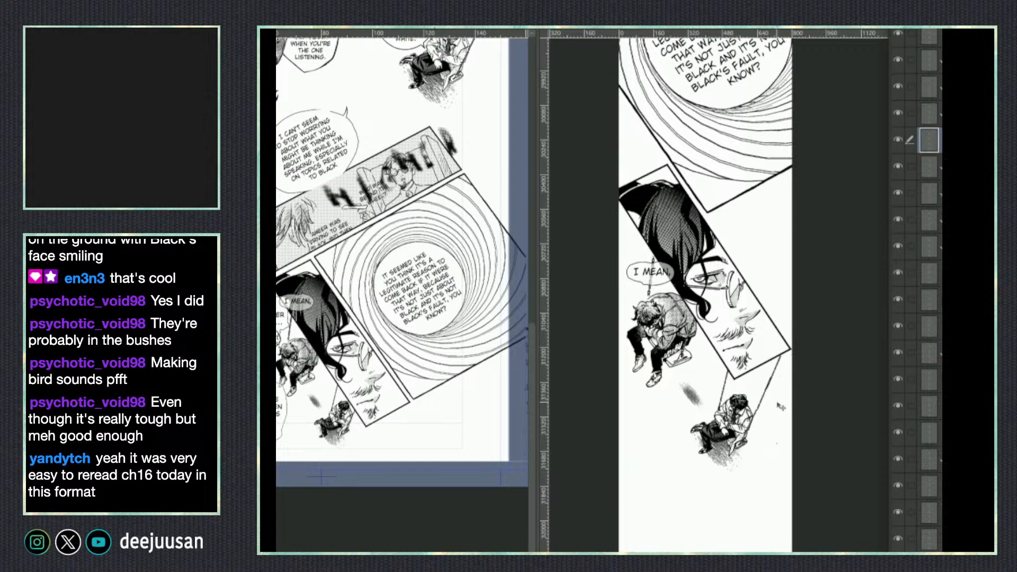
key(ctrl+z)
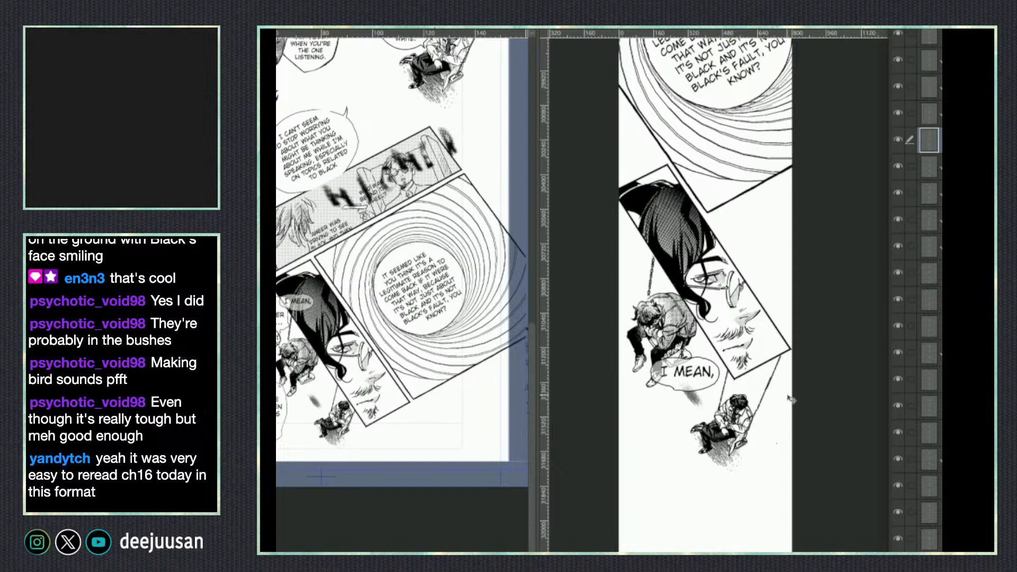
key(ctrl+y)
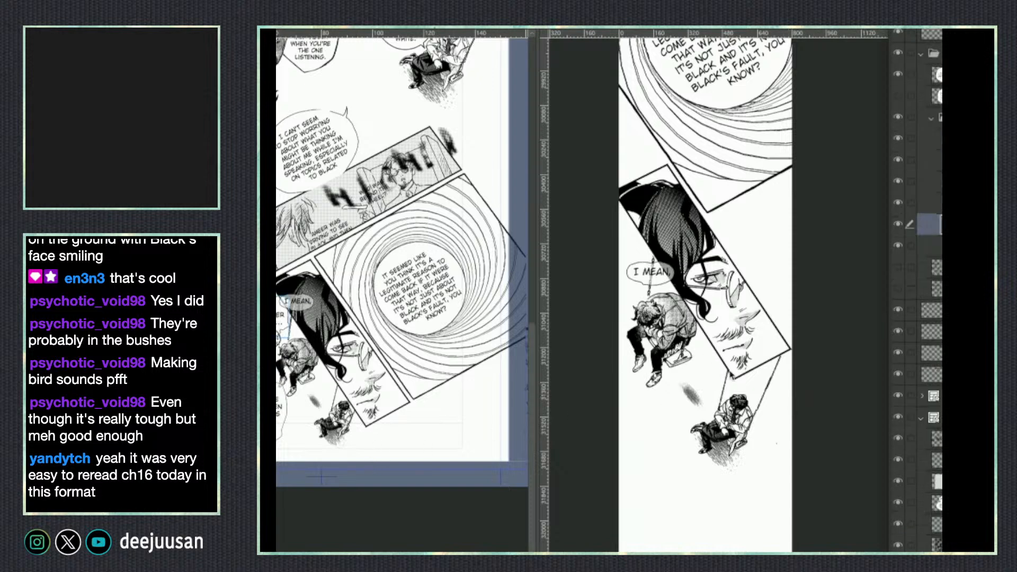
Paste the "I WONDER HOW ..." balloon into the strip, scale it down and place it below the upper swinging figure.
key(ctrl+v)
key(ctrl+t)
drag(746, 407, 724, 431)
drag(715, 480, 677, 418)
key(Return)
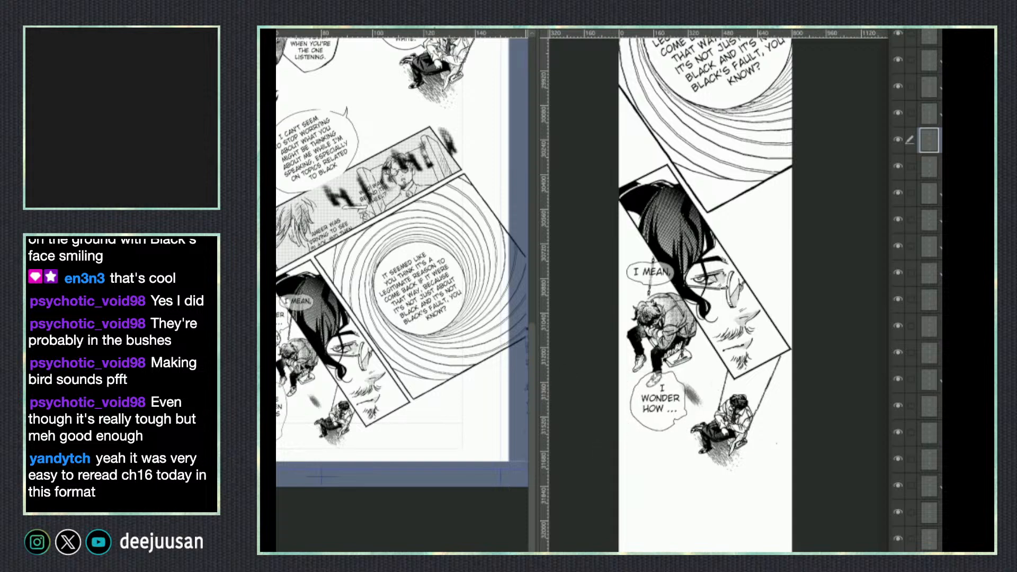
Add the "WEAK AND SPINELESS I LOOK TO YOU" balloon at reduced size, layered behind and tucked under the "I WONDER HOW ..." balloon.
click(280, 332)
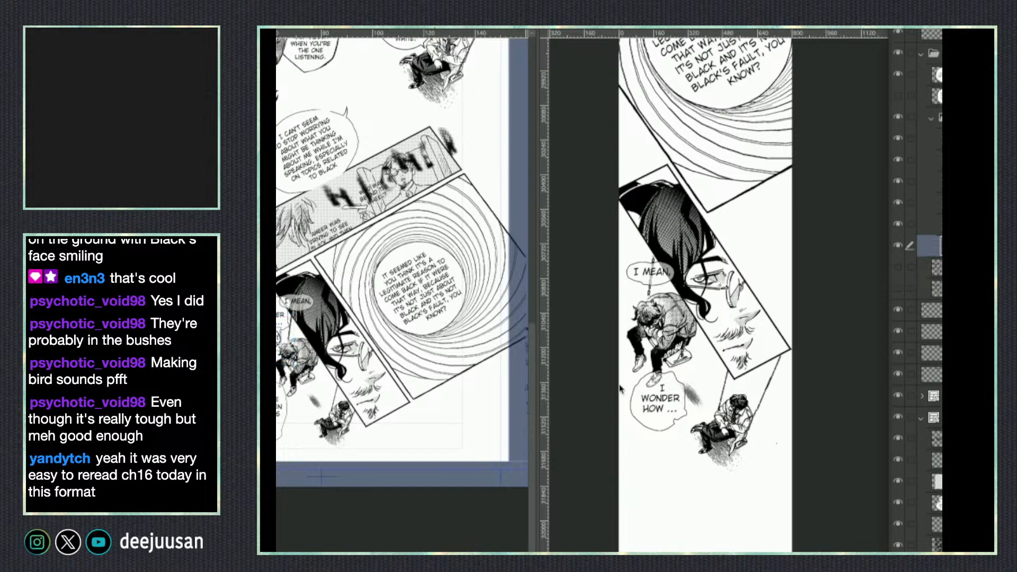
click(661, 385)
key(ctrl+v)
drag(746, 447, 687, 426)
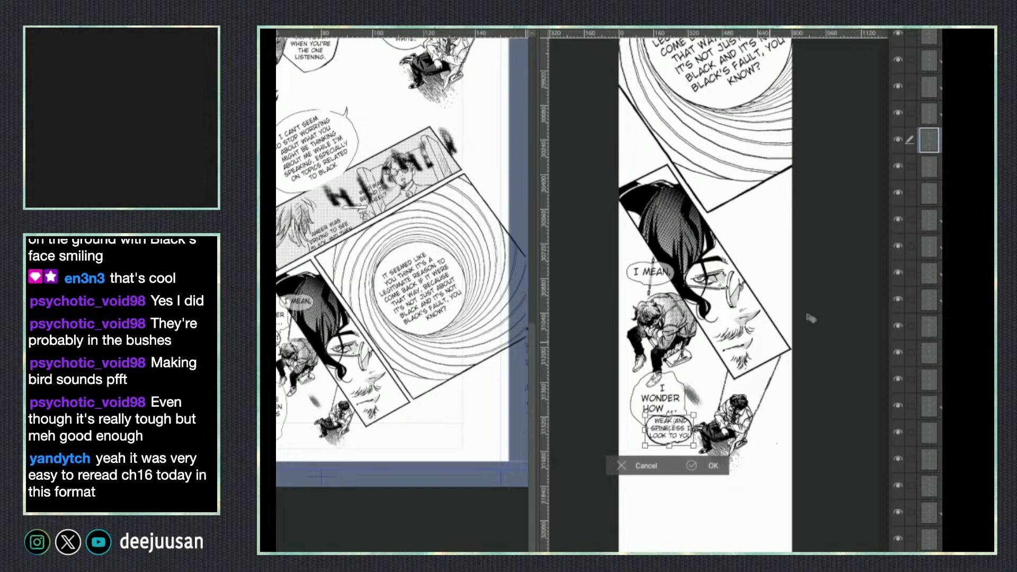
key(Return)
drag(929, 140, 929, 180)
drag(692, 435, 685, 439)
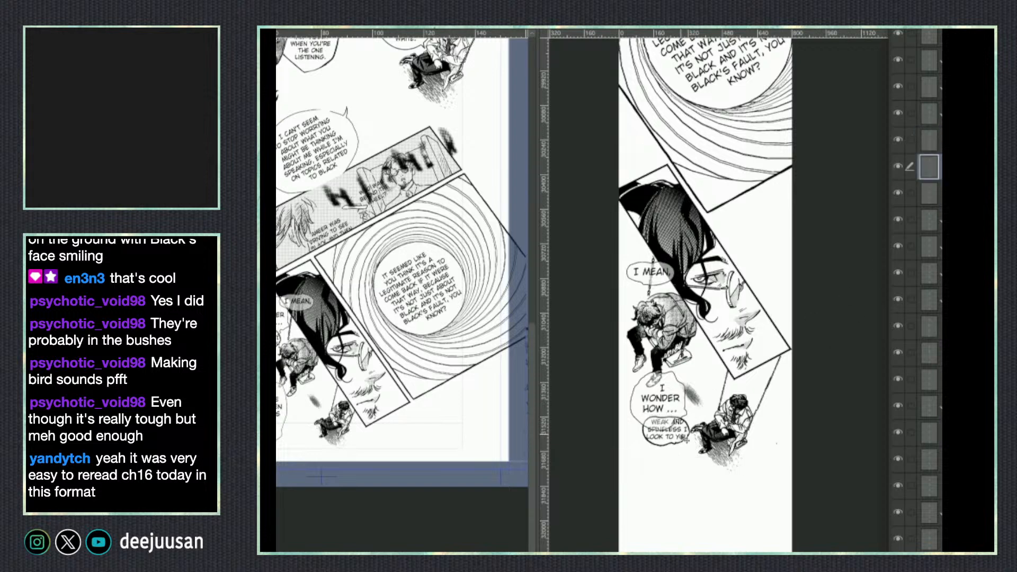
Copy the "GIVEN HOW I FIGHT FOR BLACK" balloon into the strip, scale it down and place it below the "WEAK AND SPINELESS" balloon.
click(317, 422)
click(333, 423)
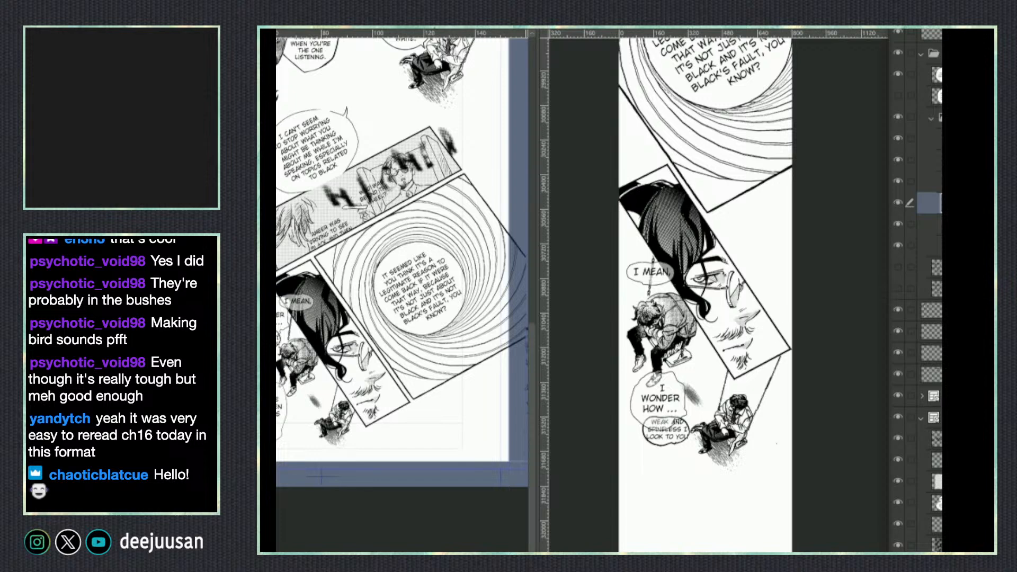
click(678, 461)
key(ctrl+v)
drag(733, 490, 710, 491)
key(ctrl+t)
drag(737, 440, 707, 482)
mouse_move(698, 532)
mouse_down()
mouse_move(684, 488)
mouse_move(691, 513)
mouse_up()
key(Return)
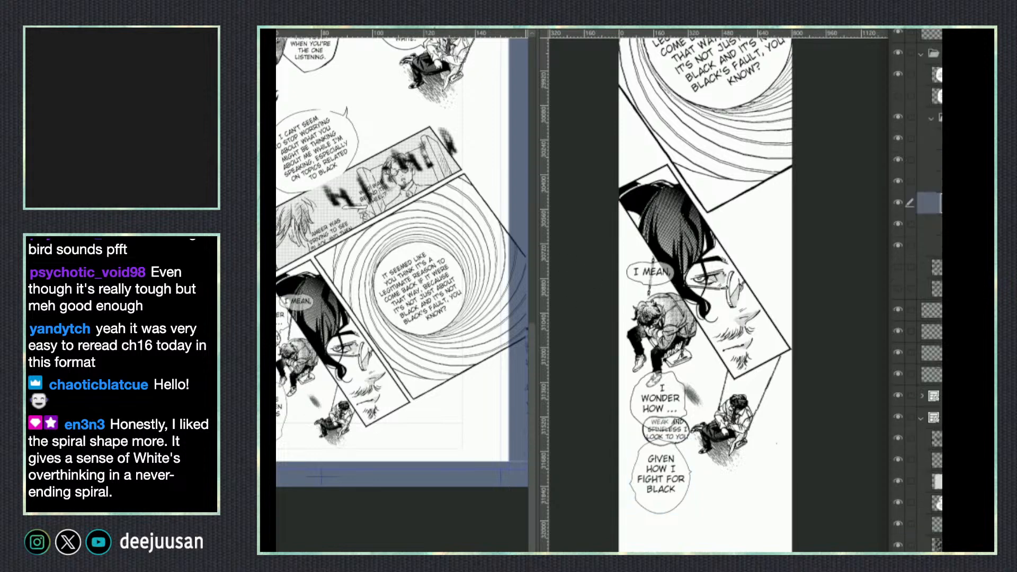
Copy the "AND STAND BY HIM WHENEVER HE NEEDS ME" balloon into the strip and place it at the previous balloon's lower right.
click(929, 181)
click(780, 428)
key(ctrl+v)
drag(863, 428, 732, 499)
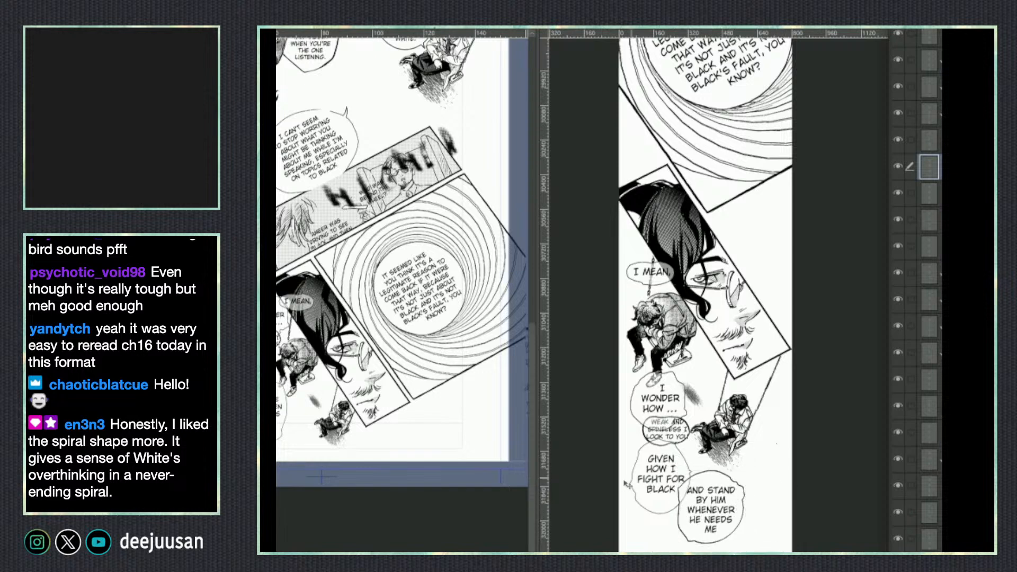
Scale down the "GIVEN HOW I FIGHT FOR BLACK" balloon and shift the "AND STAND BY HIM" balloon left to overlap its lower edge.
click(653, 467)
key(ctrl+t)
drag(628, 514, 675, 492)
key(Return)
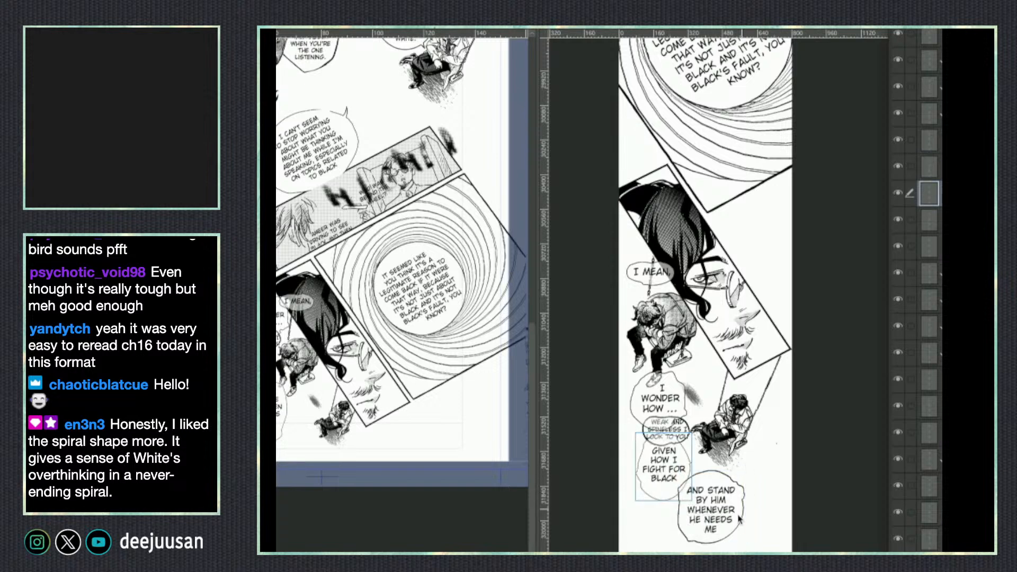
drag(730, 532, 725, 526)
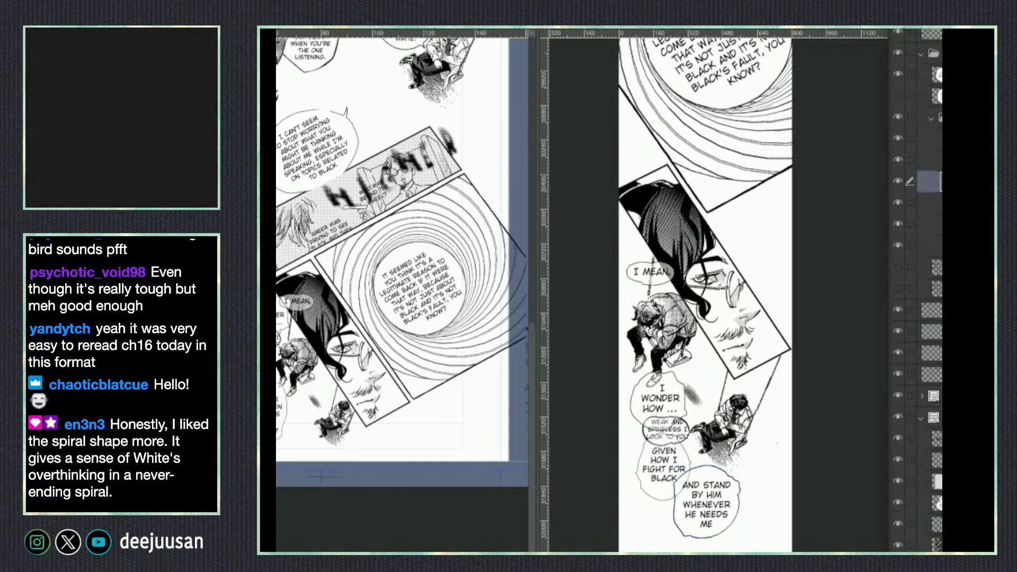
drag(707, 538, 688, 546)
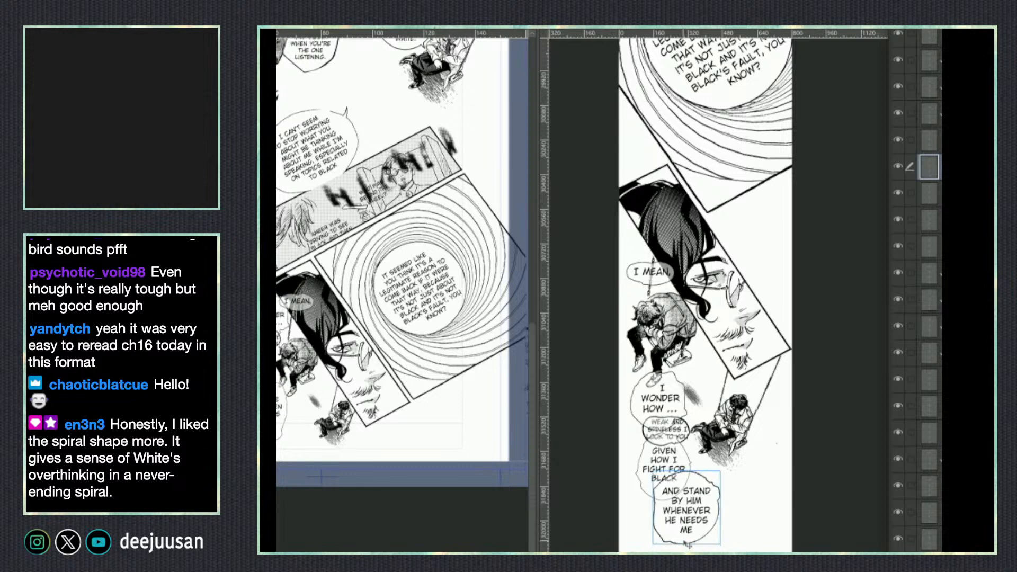
Copy the "EVEN THOUGH HE HARDLY EVEN REMEMBERS ME YOU KNOW?" balloon into the strip and place it below the "AND STAND BY HIM" balloon.
click(292, 420)
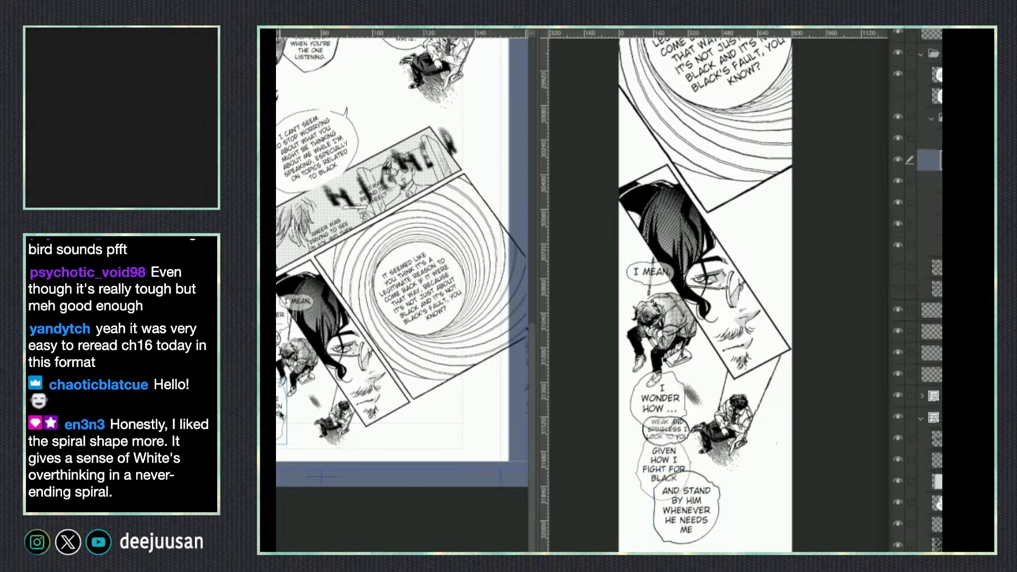
click(744, 542)
key(ctrl+v)
drag(763, 482, 698, 531)
click(758, 513)
drag(738, 563, 730, 540)
Copy the "OKAY, ANOTHER QUESTION," balloon into the strip and place it at the lower right of the "EVEN THOUGH HE HARDLY" balloon.
click(287, 397)
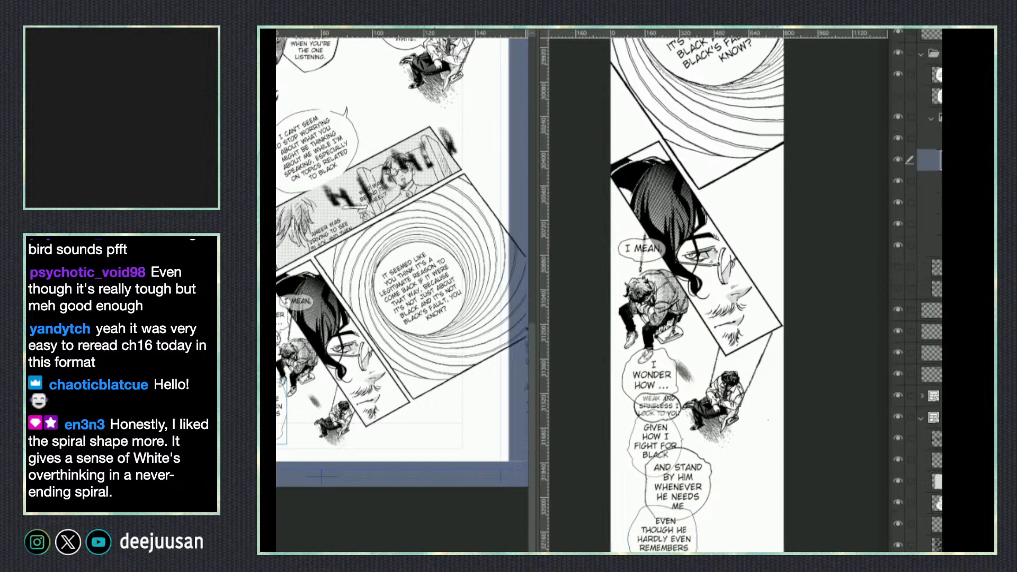
click(929, 75)
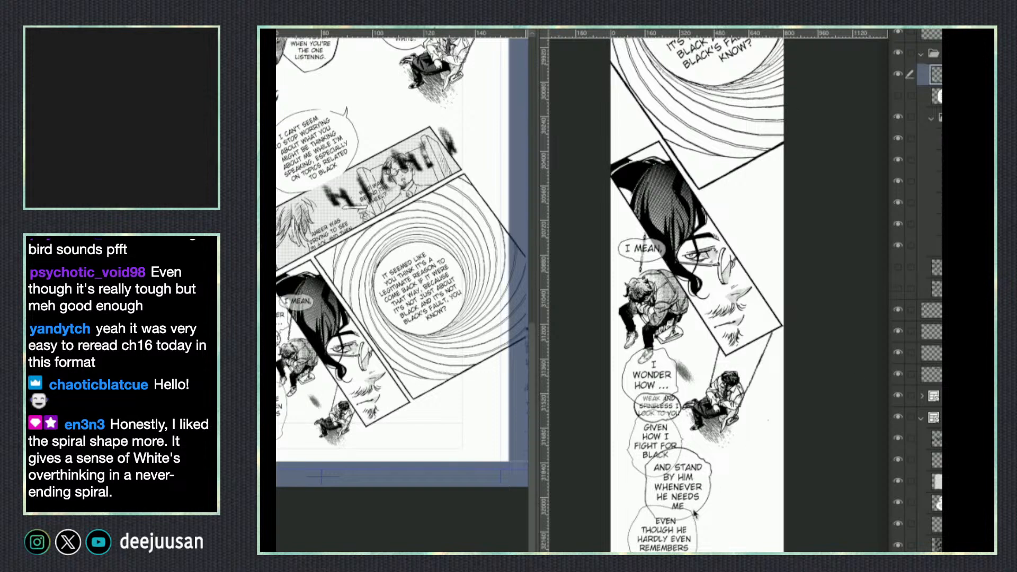
scroll(714, 485, down, 3)
drag(853, 397, 734, 517)
key(ctrl+t)
drag(721, 552, 735, 524)
key(Return)
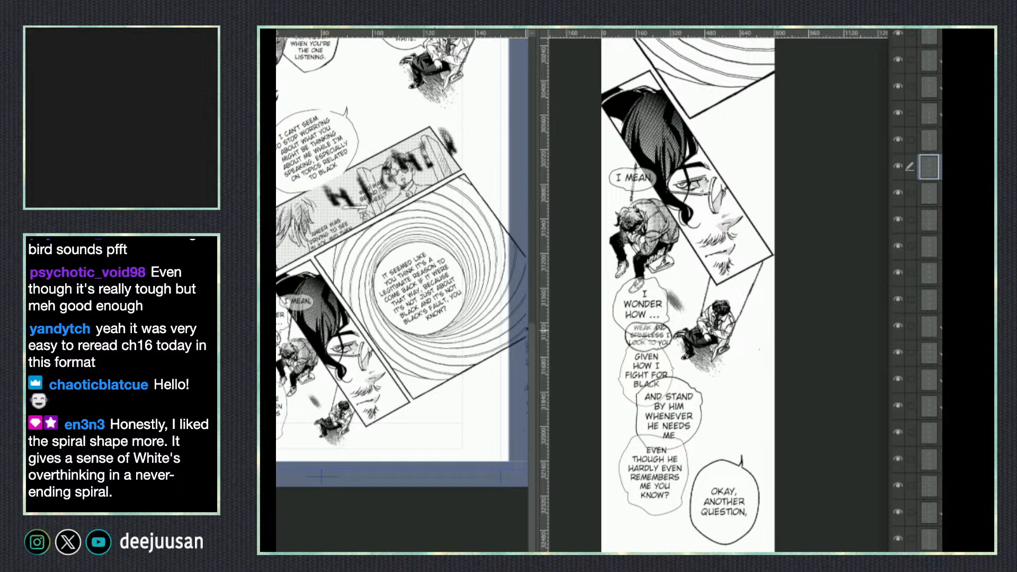
Scale down the "OKAY, ANOTHER QUESTION," balloon slightly.
drag(772, 459, 767, 443)
key(q)
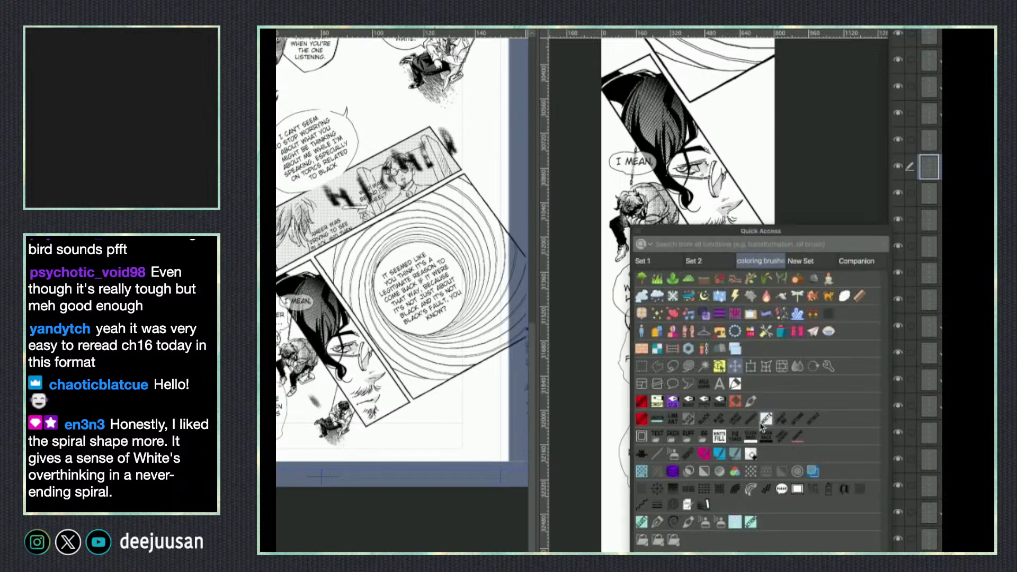
click(750, 367)
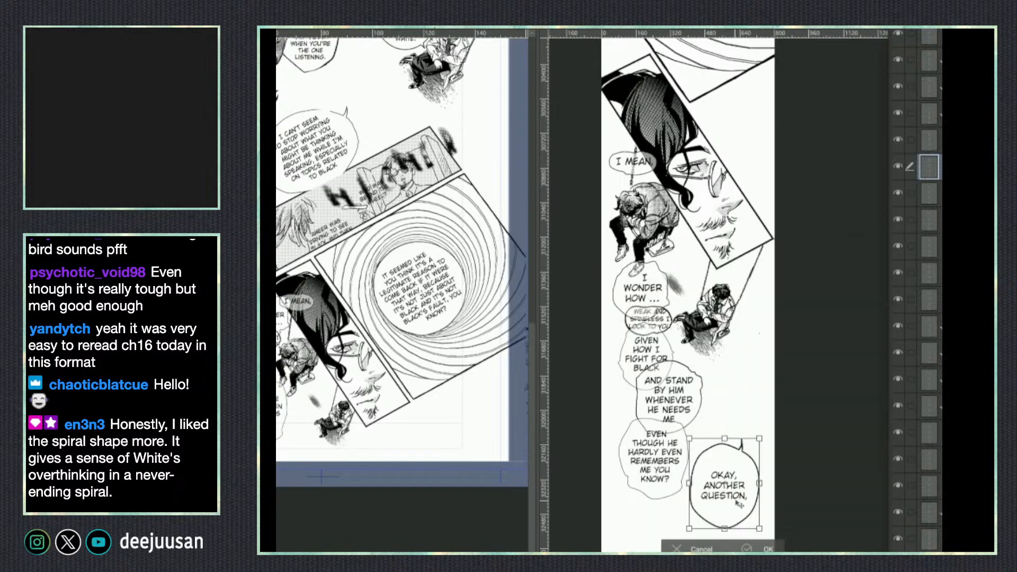
click(752, 546)
Review the layout and reading flow of the strip from the tilted speech balloons down to the "OKAY, ANOTHER QUESTION," balloon.
scroll(761, 442, down, 1)
scroll(768, 449, down, 1)
scroll(767, 448, up, 3)
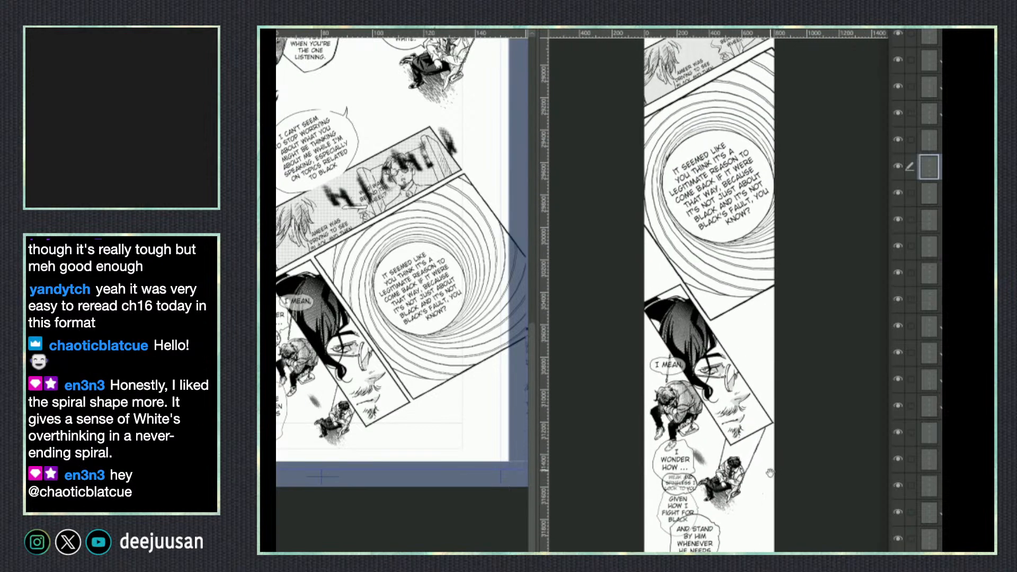
scroll(769, 468, up, 1)
click(476, 531)
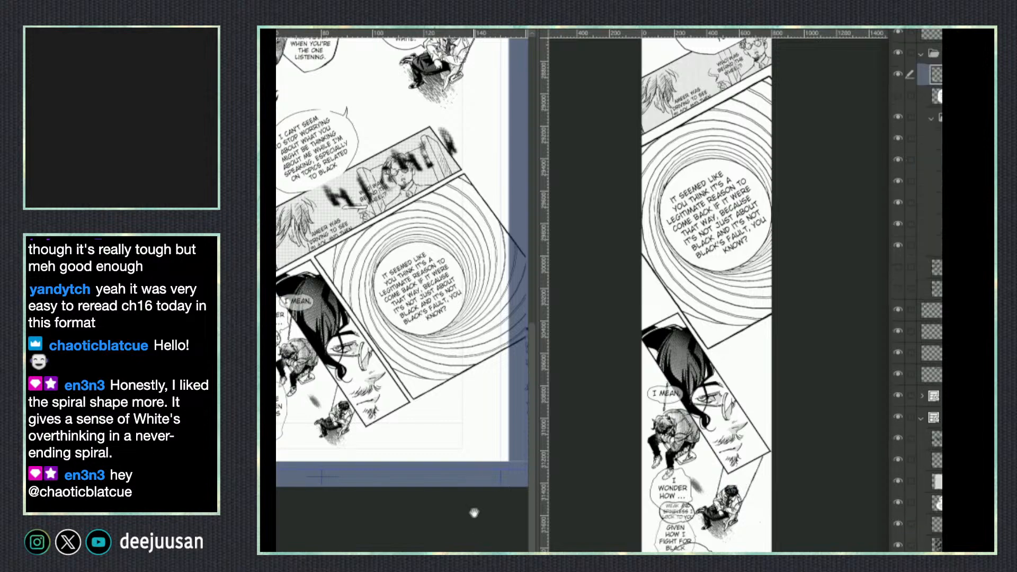
scroll(454, 527, up, 3)
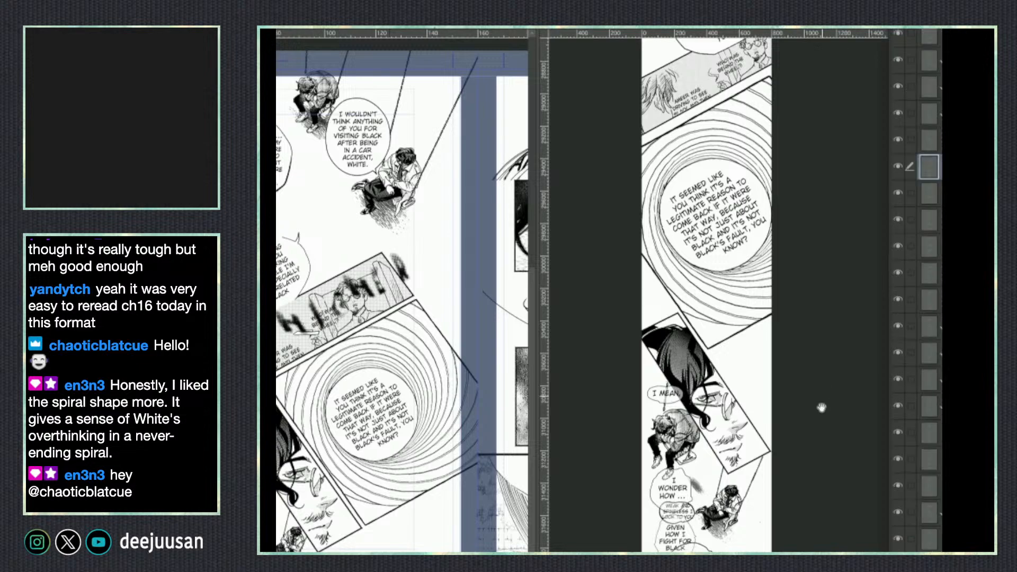
scroll(821, 485, up, 5)
scroll(801, 436, up, 5)
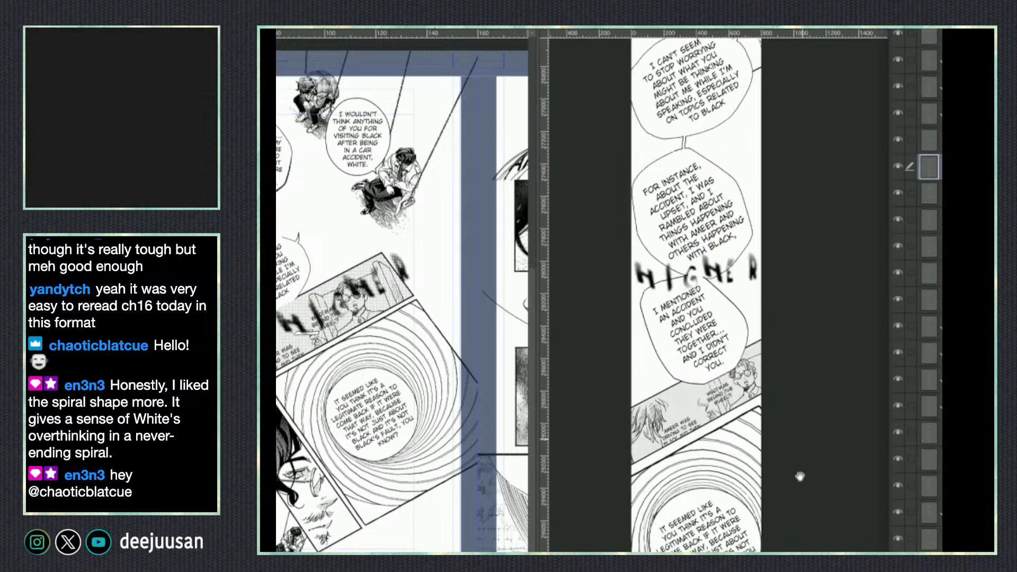
scroll(791, 368, down, 10)
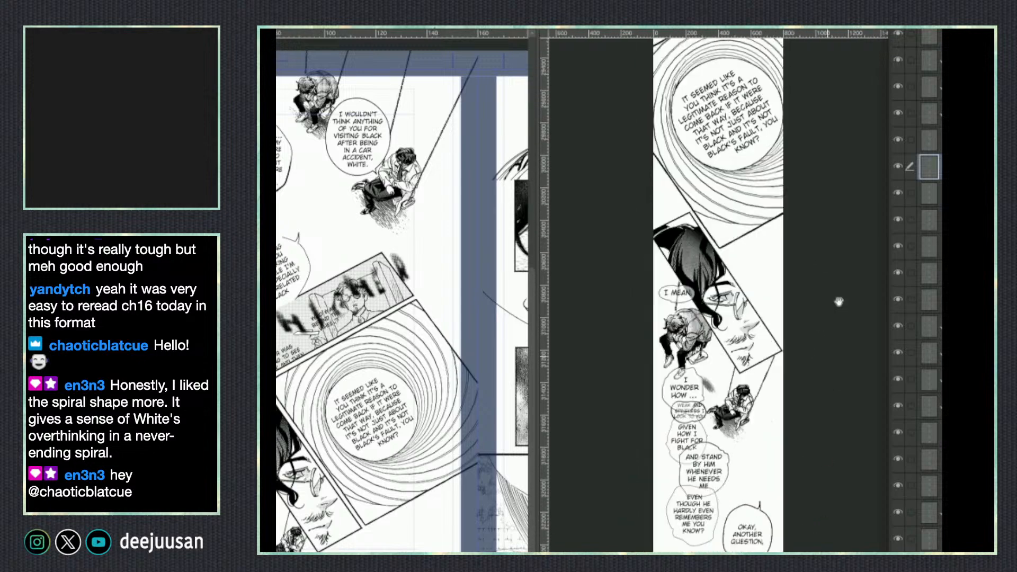
scroll(826, 426, up, 1)
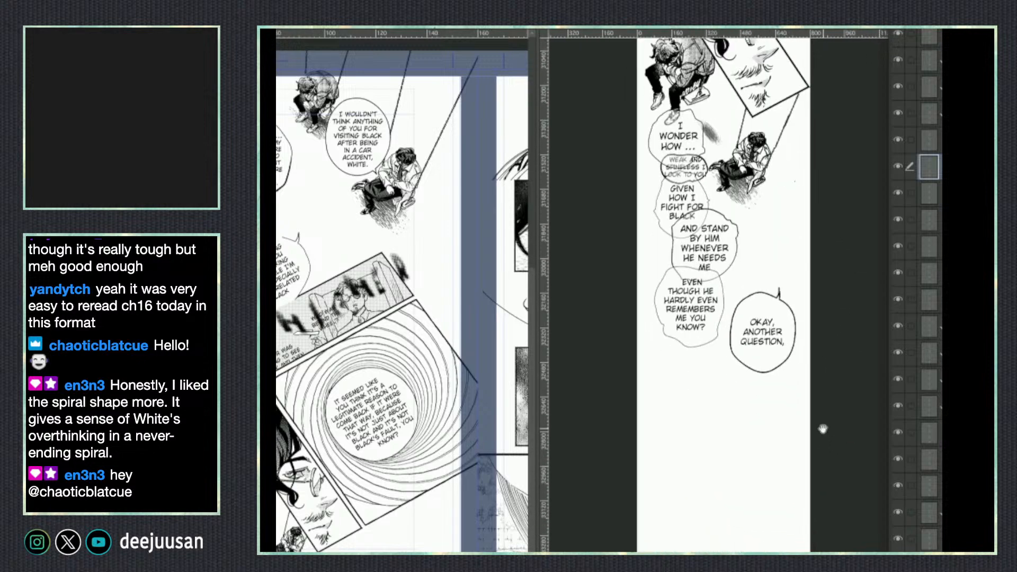
scroll(821, 456, down, 1)
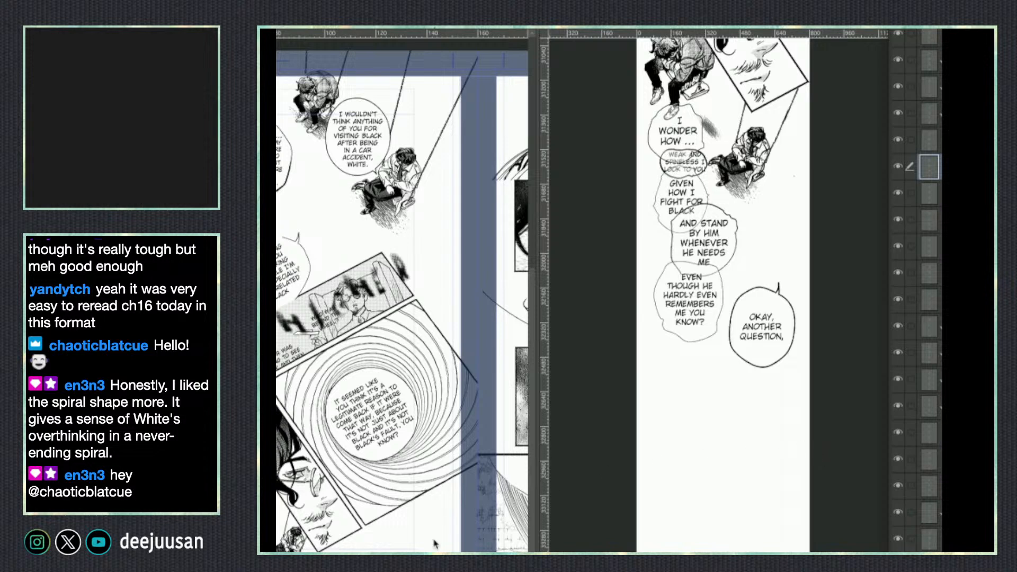
Close the finished source page and save the webtoon strip.
click(413, 540)
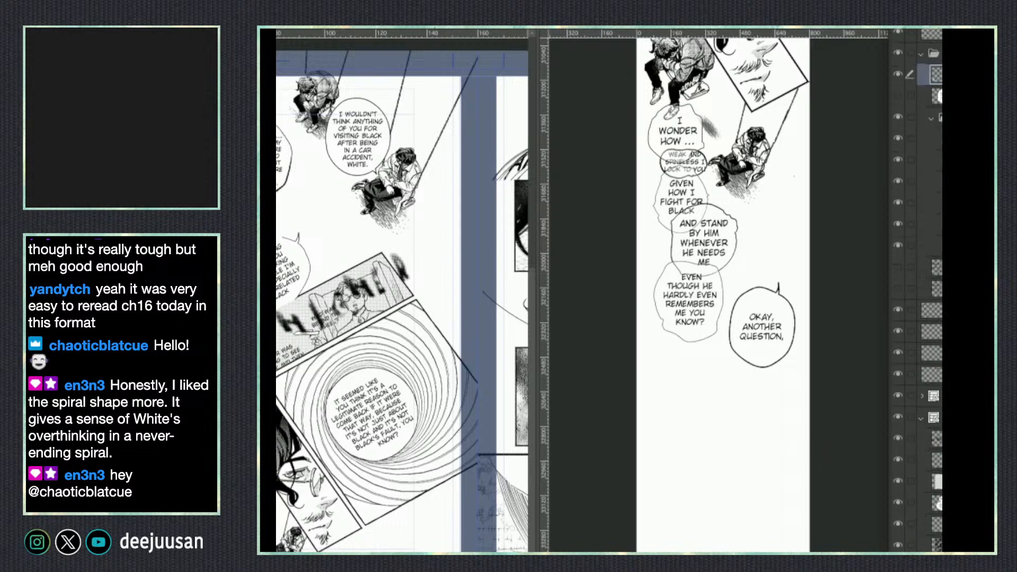
key(ctrl+w)
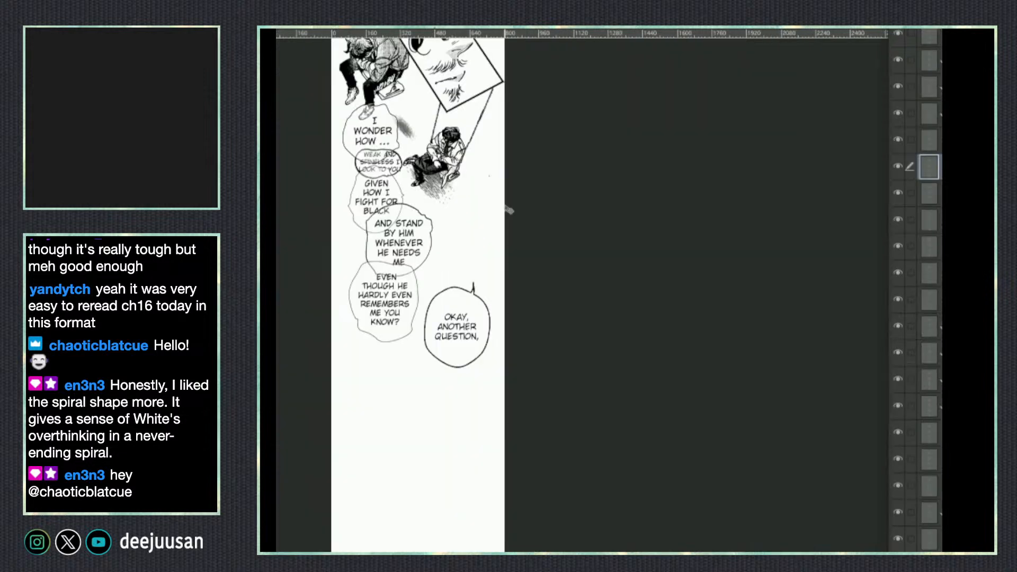
click(506, 193)
drag(500, 215, 753, 268)
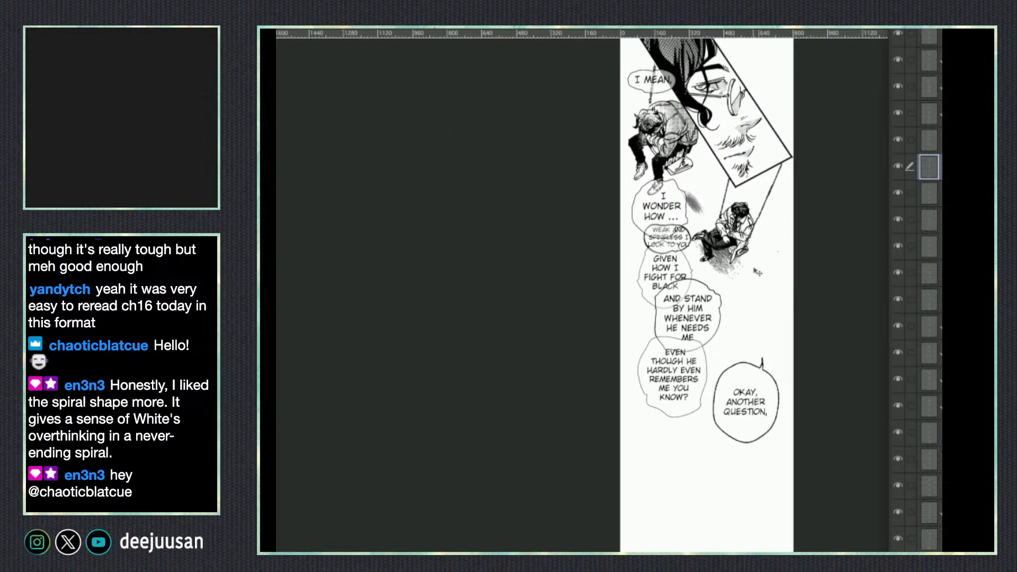
key(ctrl+s)
Open page0012-page0013.clip as the next source spread and bring its right-hand page into view.
key(ctrl+o)
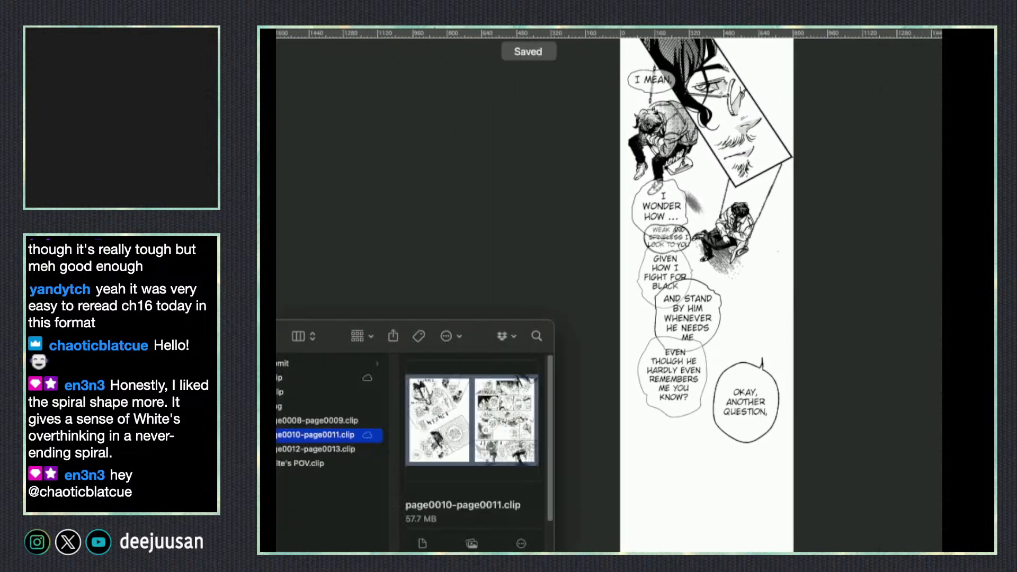
click(330, 450)
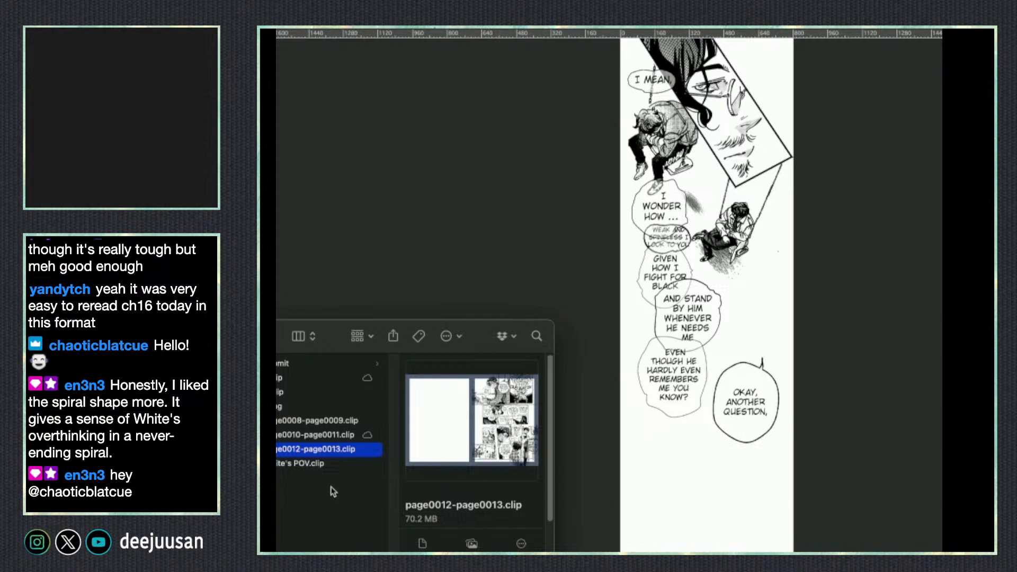
double_click(347, 451)
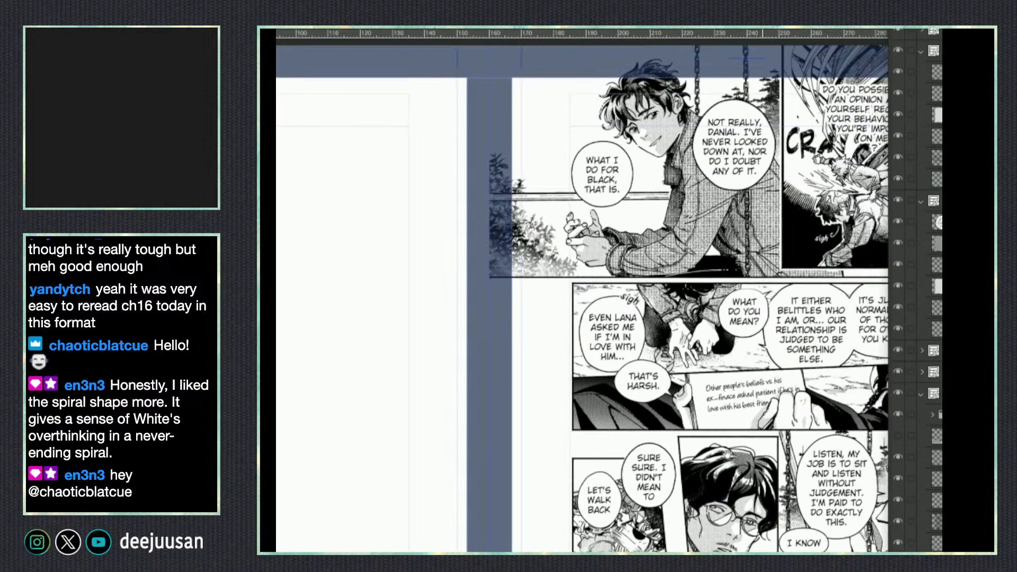
drag(727, 453, 694, 449)
drag(856, 454, 684, 456)
Collapse the expanded panel folders in the new spread's layer list.
click(922, 51)
click(922, 73)
click(922, 94)
click(922, 95)
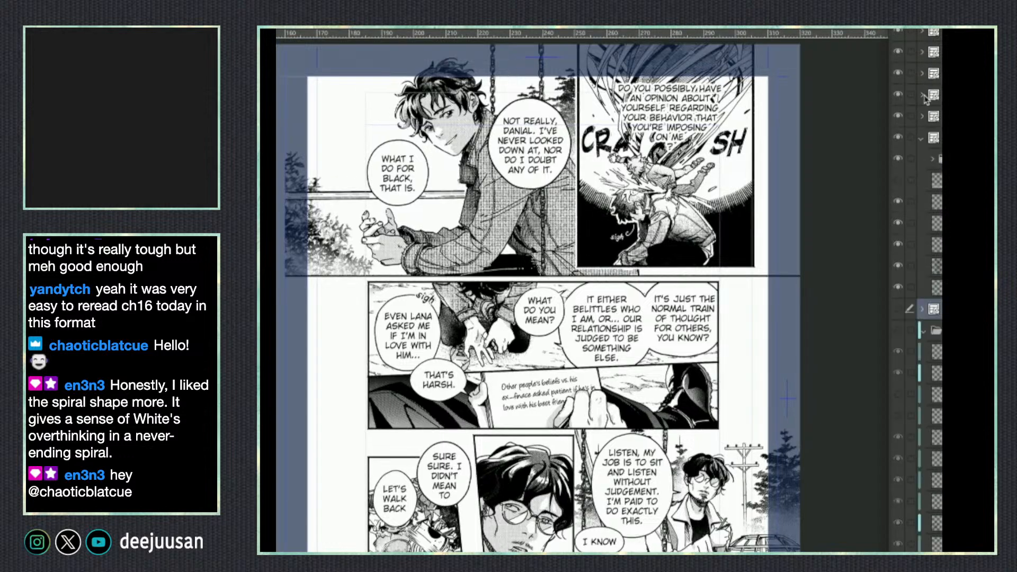
click(922, 138)
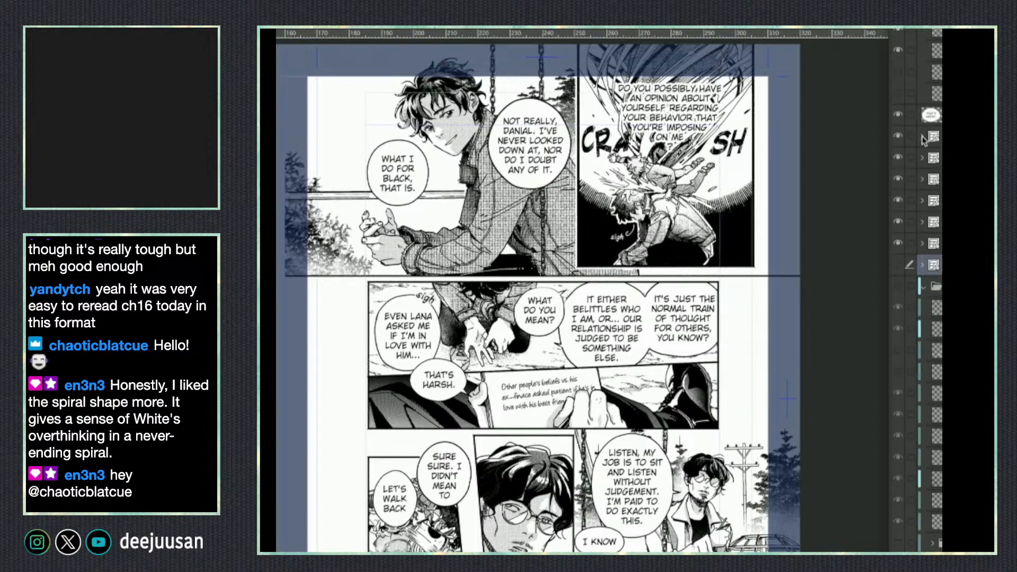
click(922, 264)
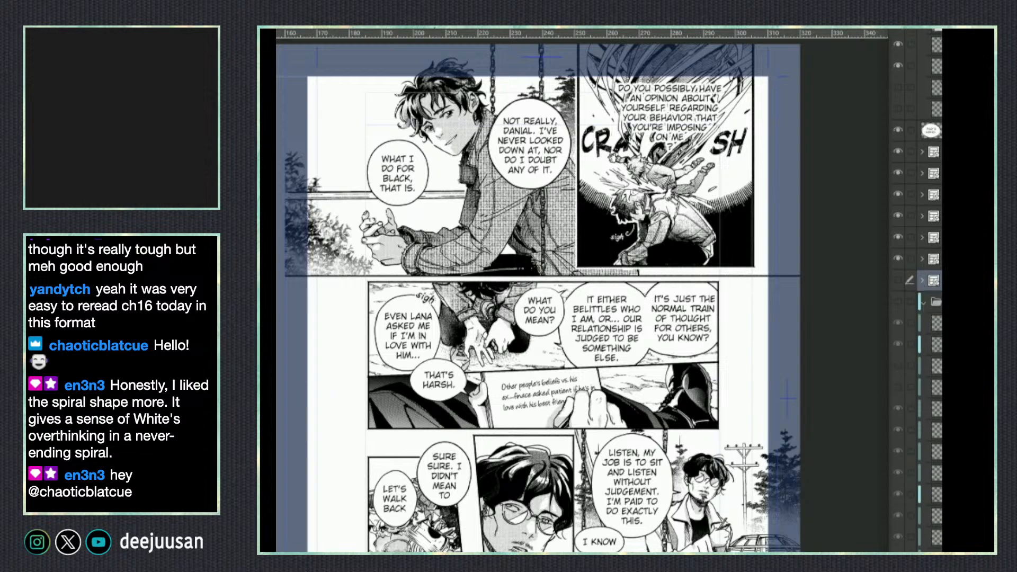
click(922, 282)
scroll(924, 285, up, 8)
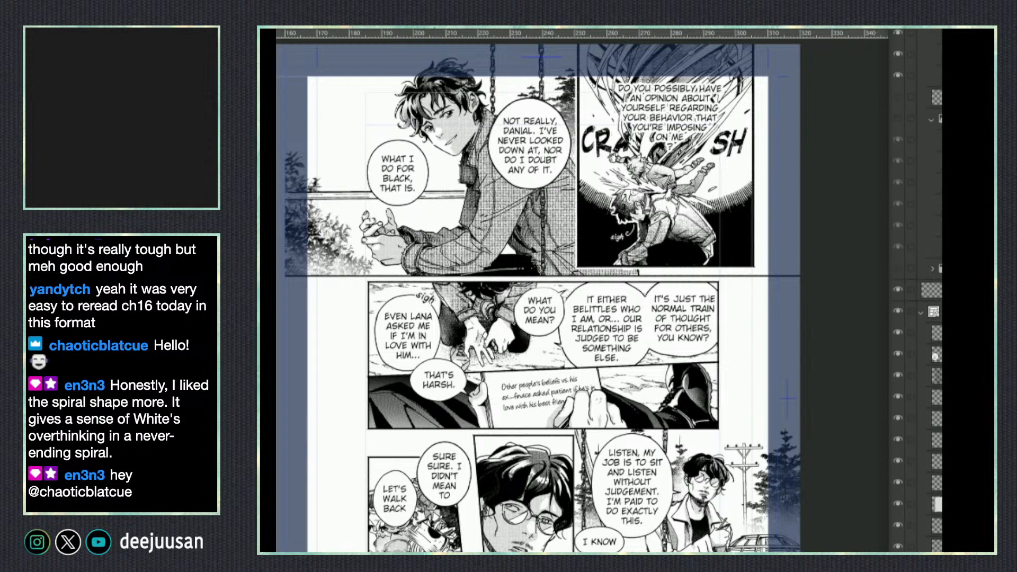
click(921, 315)
drag(779, 269, 779, 384)
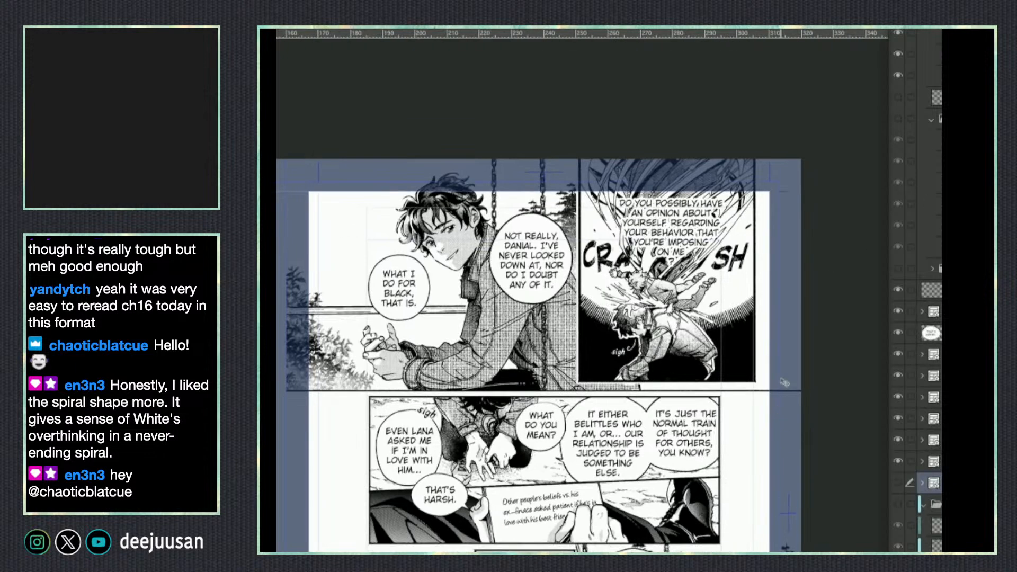
click(933, 119)
scroll(921, 369, up, 5)
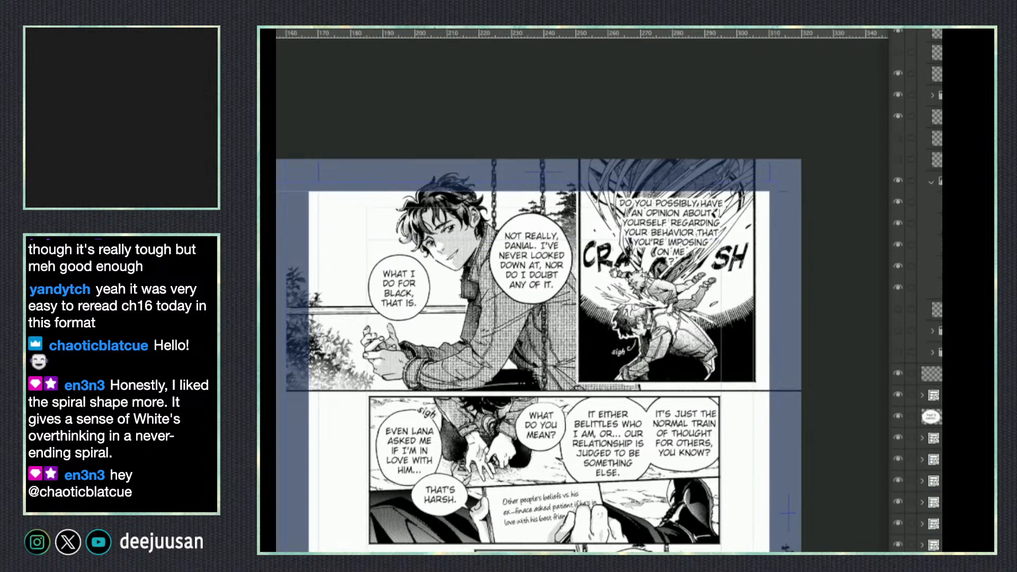
scroll(922, 318, up, 6)
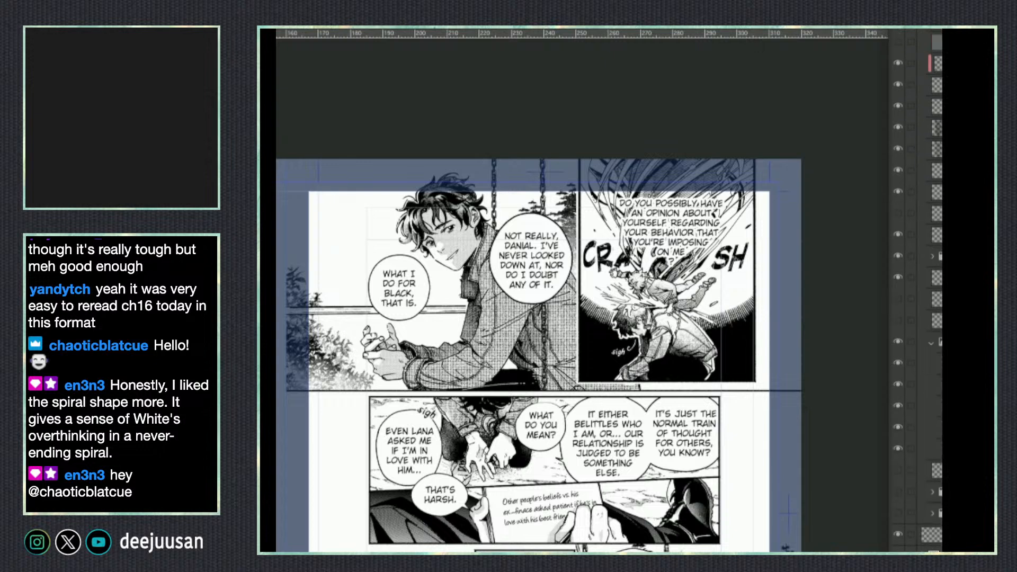
scroll(932, 57, up, 3)
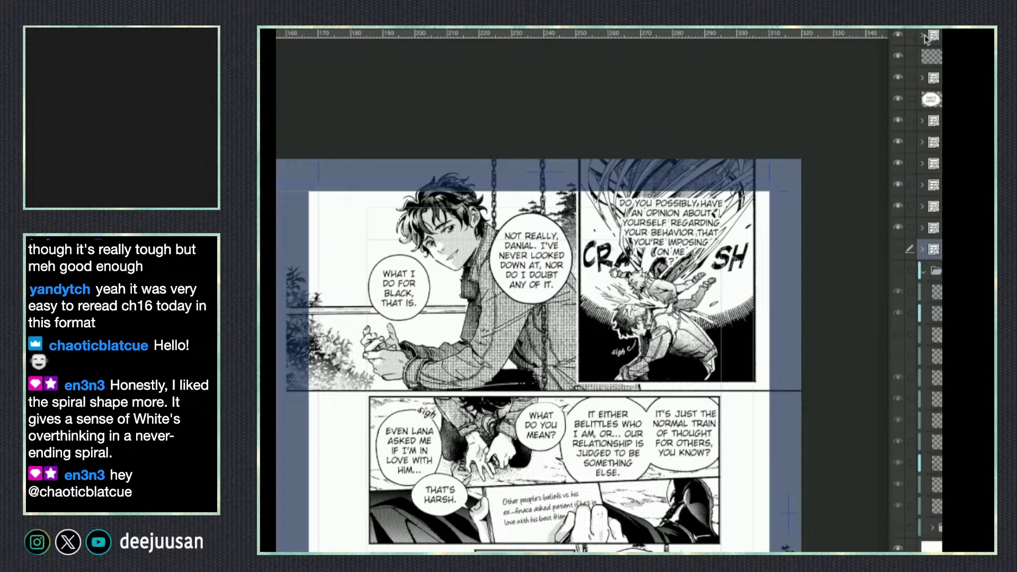
Identify the topmost panel folder and the layer directly beneath it, and merge the two into a single layer.
click(897, 35)
click(898, 35)
scroll(779, 345, down, 2)
click(927, 35)
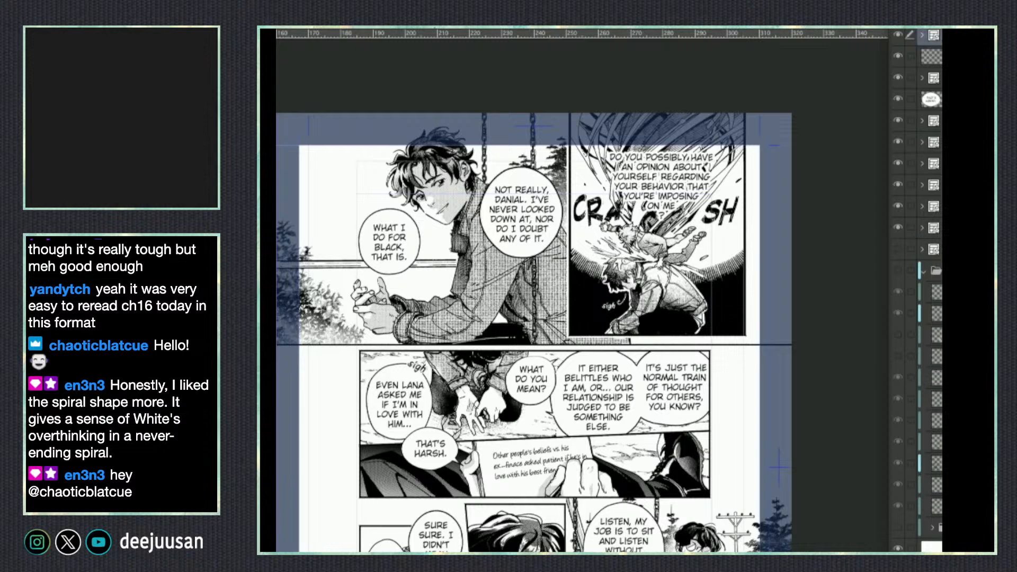
click(901, 57)
click(899, 57)
click(910, 55)
key(shift+alt+e)
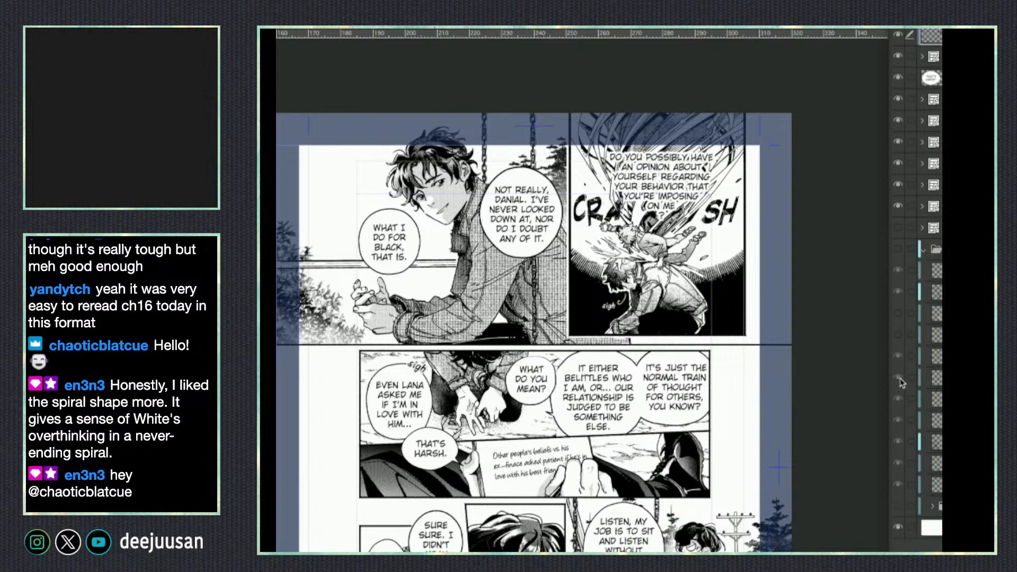
Hide the palettes and arrange the new source spread side by side with the webtoon strip.
drag(647, 444, 764, 367)
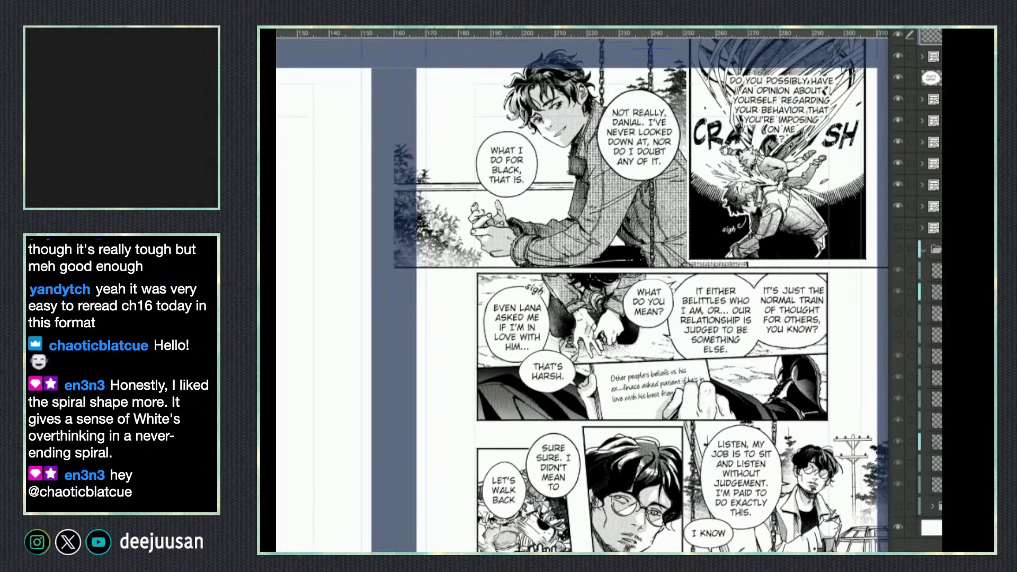
key(Tab)
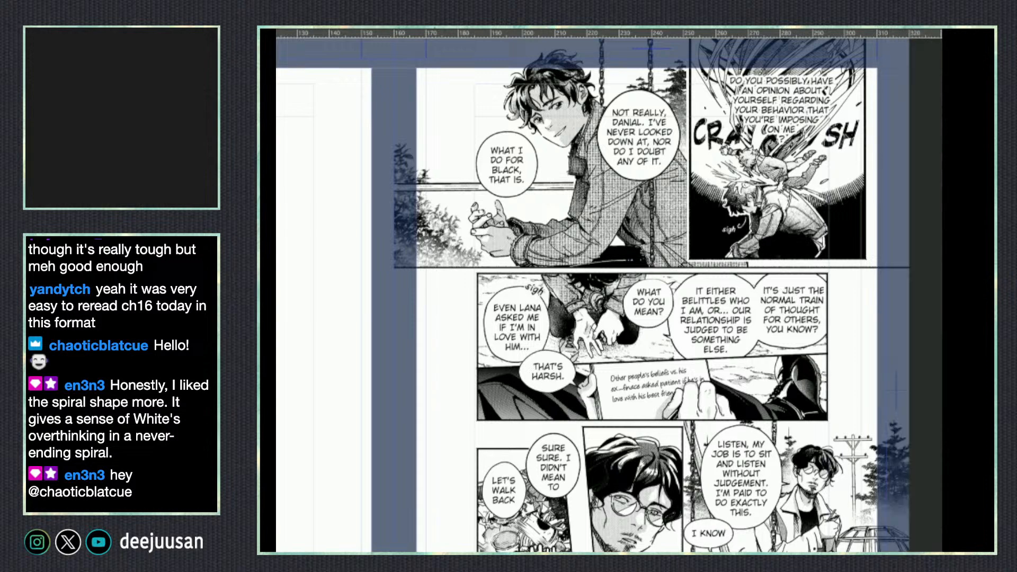
drag(530, 31, 937, 212)
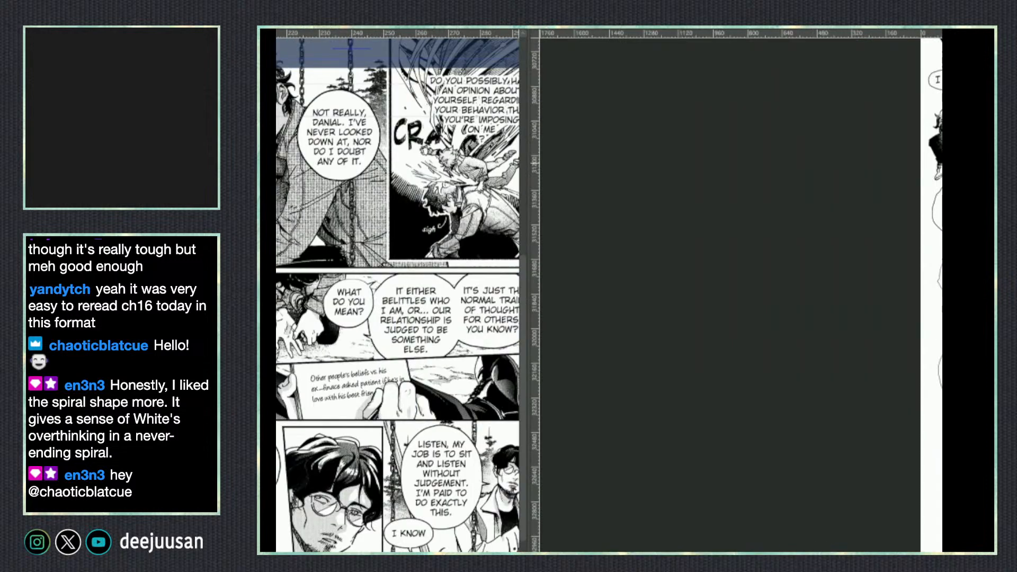
Paste the "CRASH" panel into the strip, size it to span the full width and place it below the "OKAY, ANOTHER QUESTION," balloon, leaving a gap.
drag(919, 340, 575, 335)
drag(652, 335, 671, 212)
key(ctrl+v)
drag(712, 408, 723, 532)
drag(715, 471, 776, 375)
drag(813, 438, 808, 303)
drag(741, 432, 748, 462)
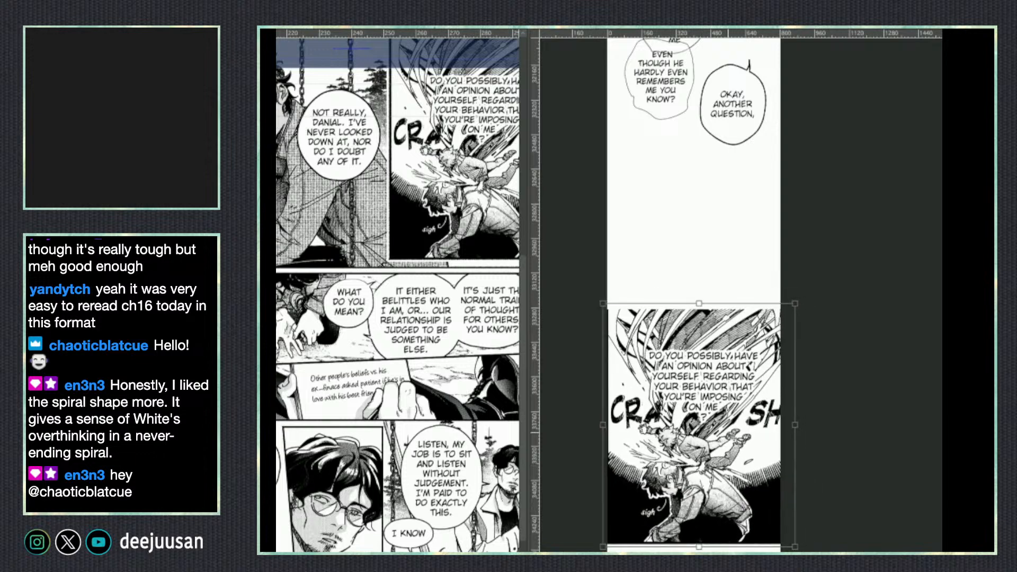
drag(768, 395, 769, 371)
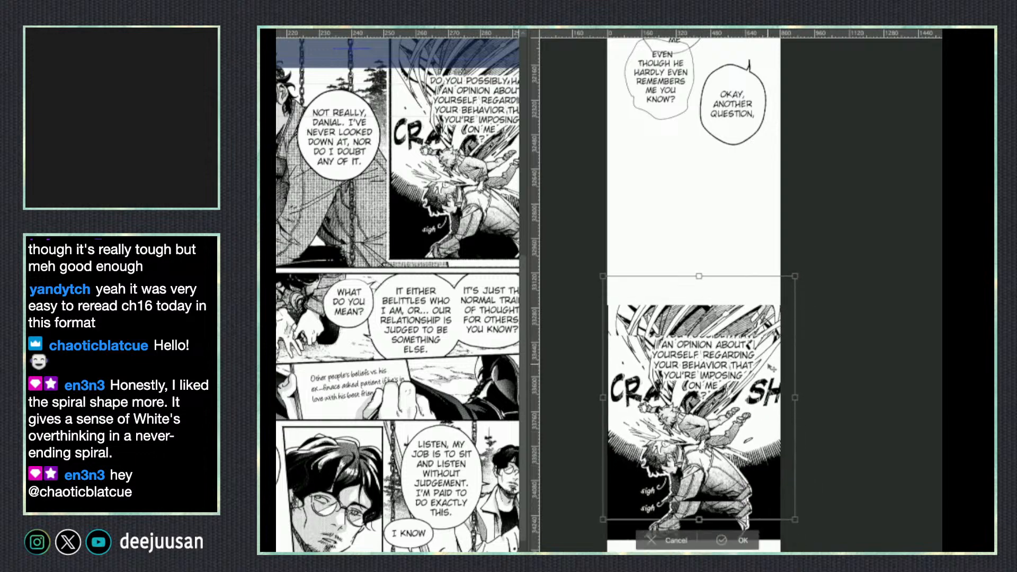
key(Return)
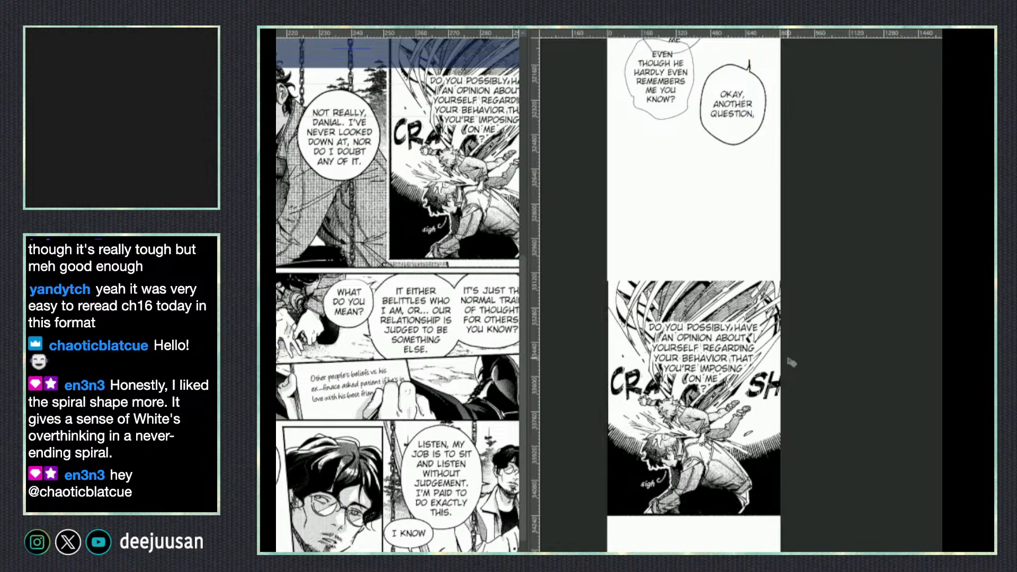
Nudge the "CRASH" panel slightly in the strip and check its spacing from the balloon above.
key(q)
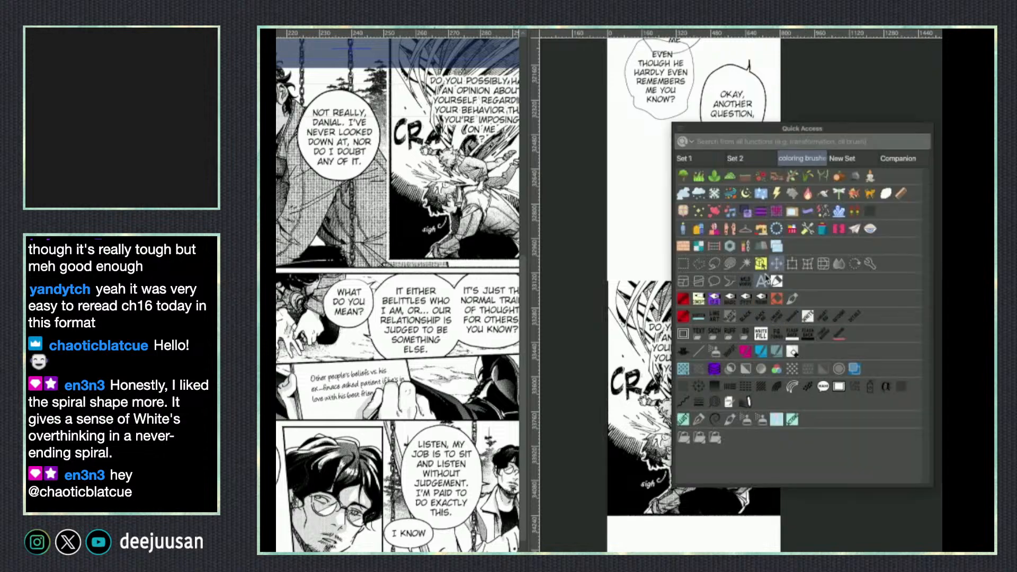
click(771, 257)
drag(754, 404, 752, 400)
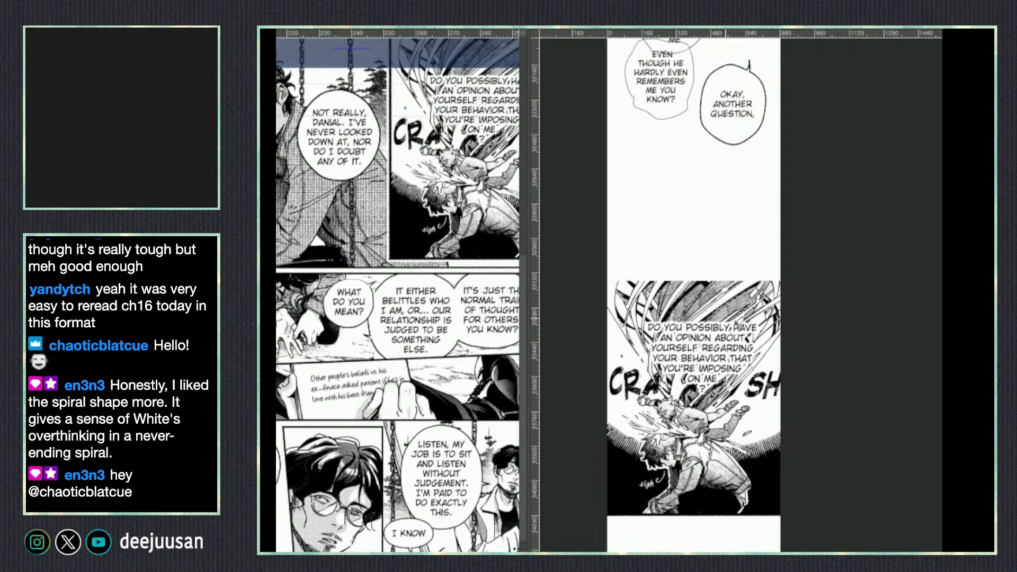
scroll(811, 392, down, 3)
scroll(803, 379, up, 1)
scroll(803, 380, down, 1)
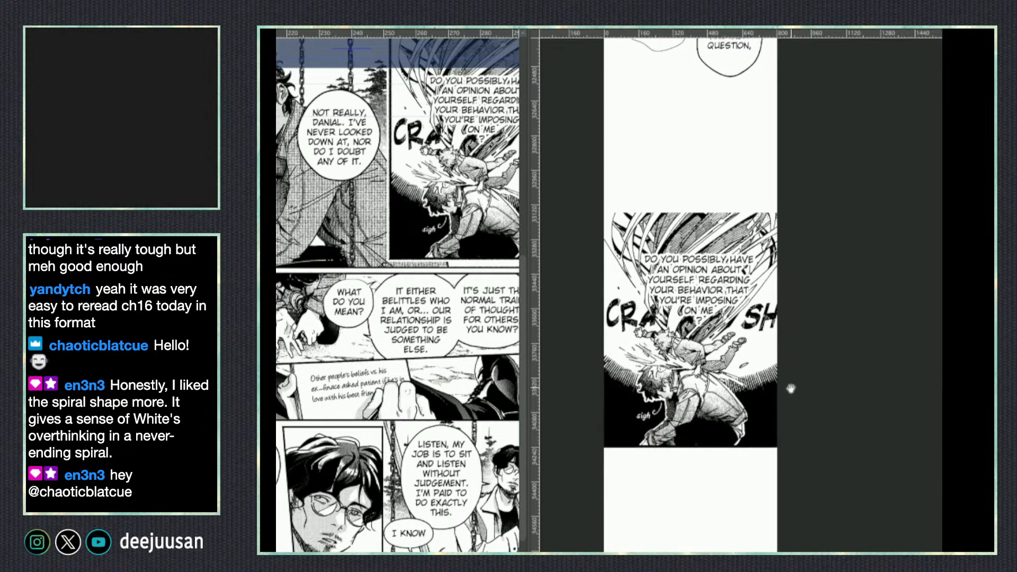
scroll(789, 366, up, 1)
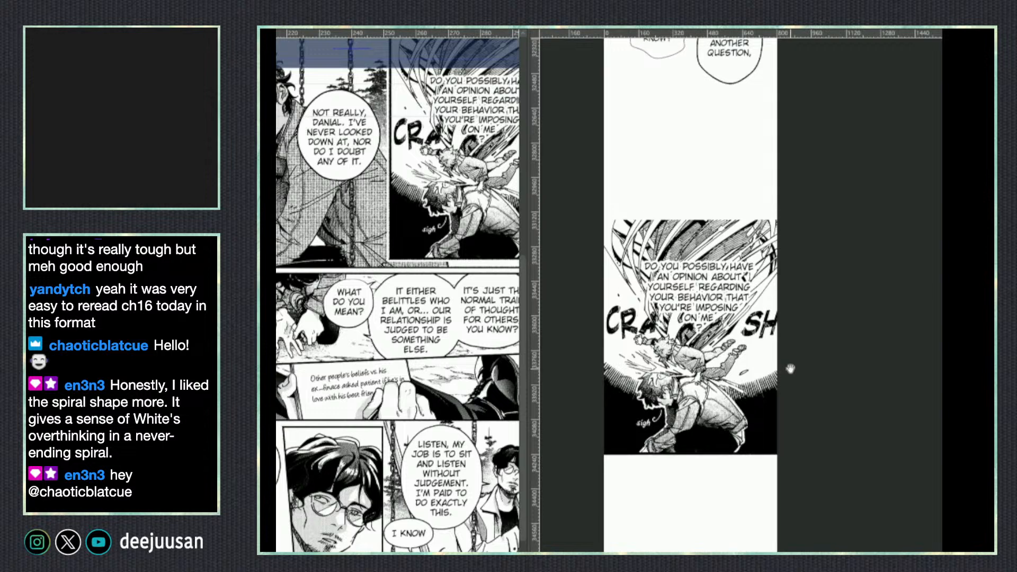
scroll(790, 367, up, 1)
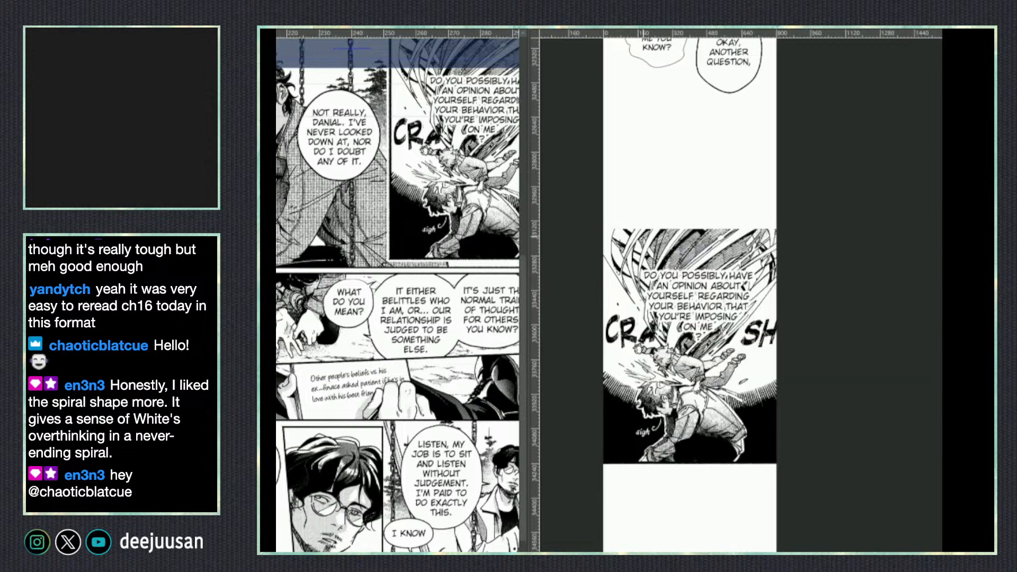
Draw a straight horizontal border line across the full width of the "CRASH" panel's upper edge.
key(Tab)
drag(598, 229, 792, 230)
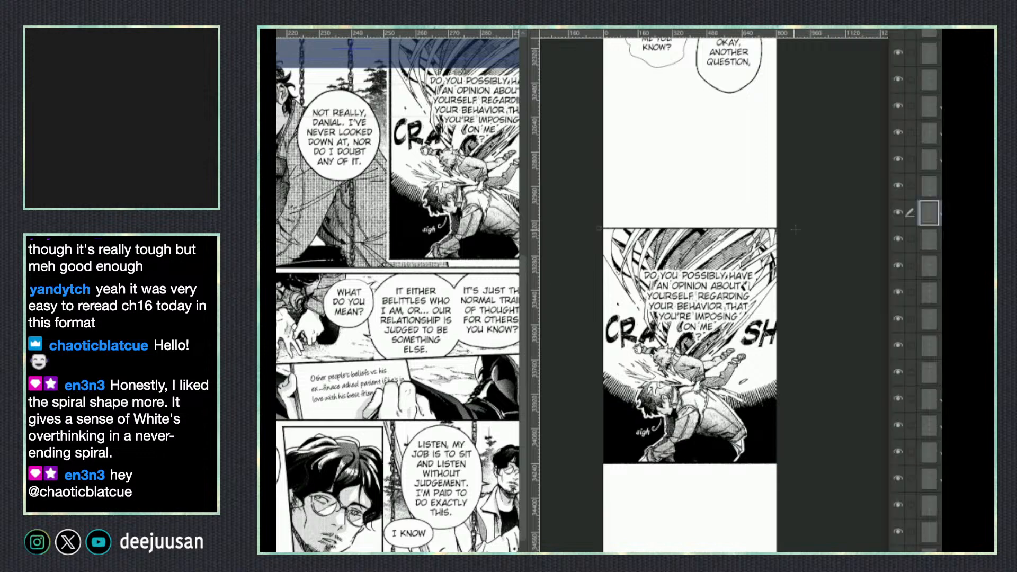
key(ctrl+z)
drag(599, 228, 821, 227)
key(o)
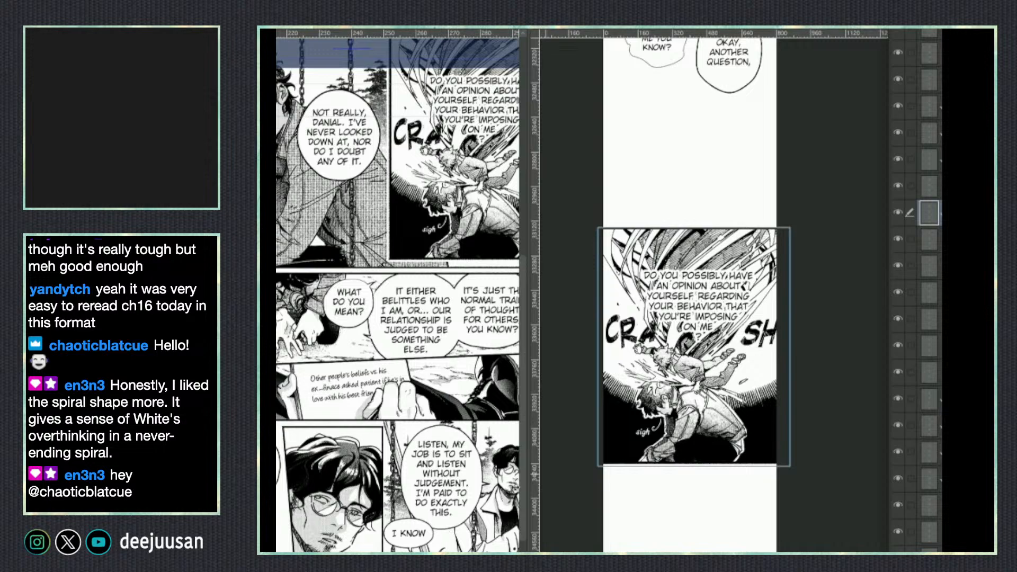
Move the speech balloon layer out of the swing panel's folder in the source spread and merge that folder into a single layer.
click(422, 303)
drag(366, 315, 457, 376)
click(377, 263)
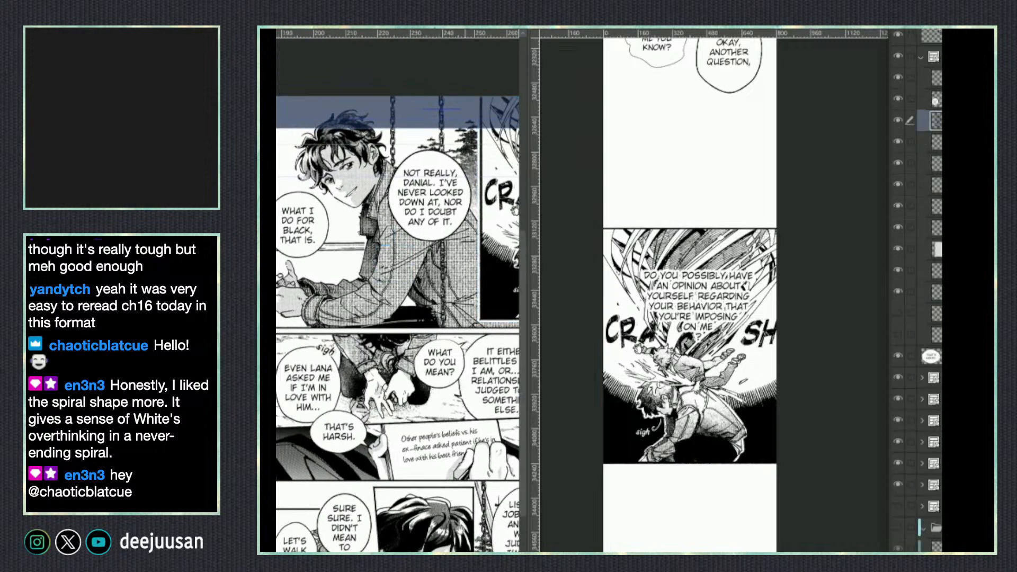
drag(479, 506, 474, 525)
click(935, 101)
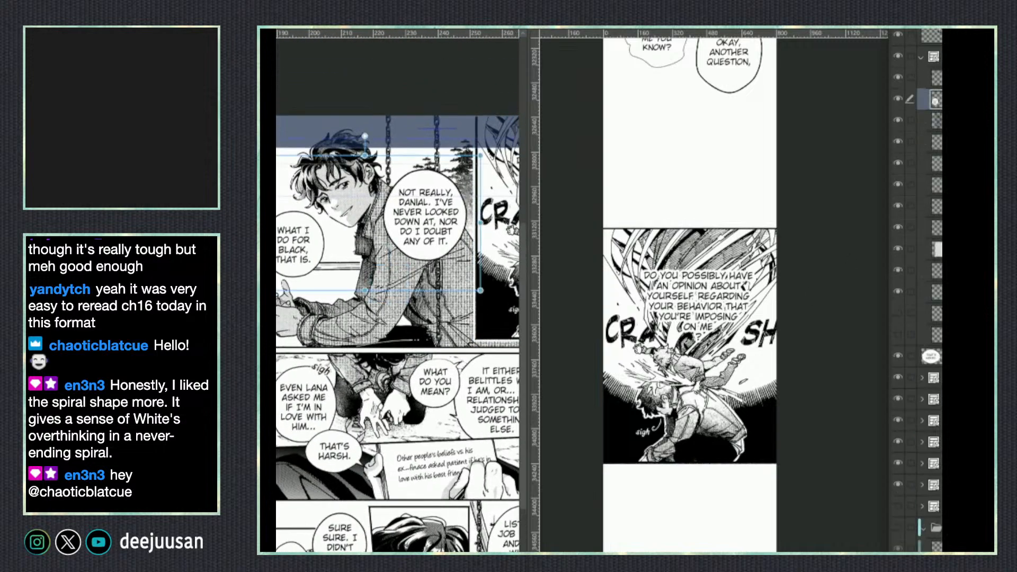
click(920, 57)
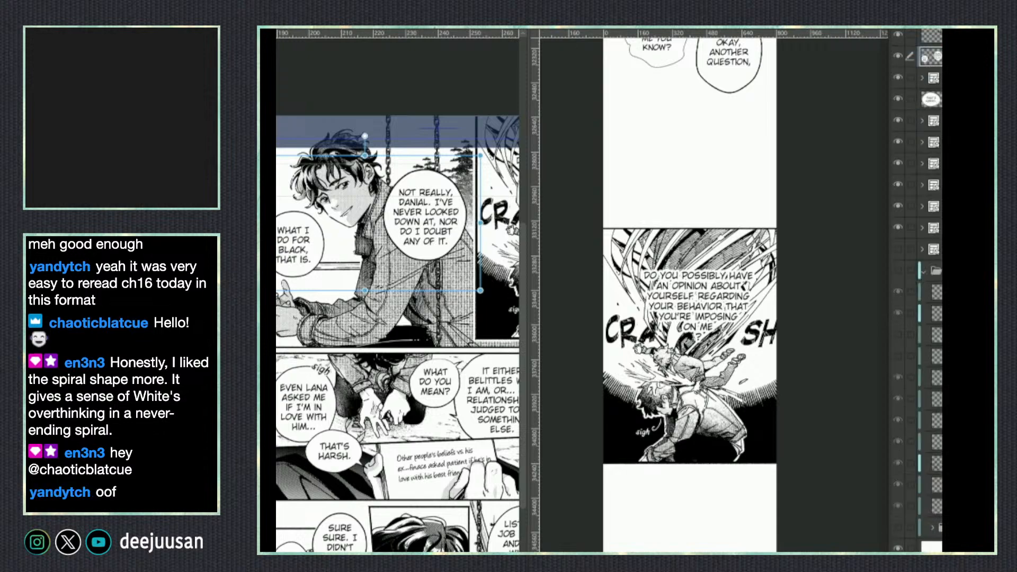
click(933, 78)
key(i)
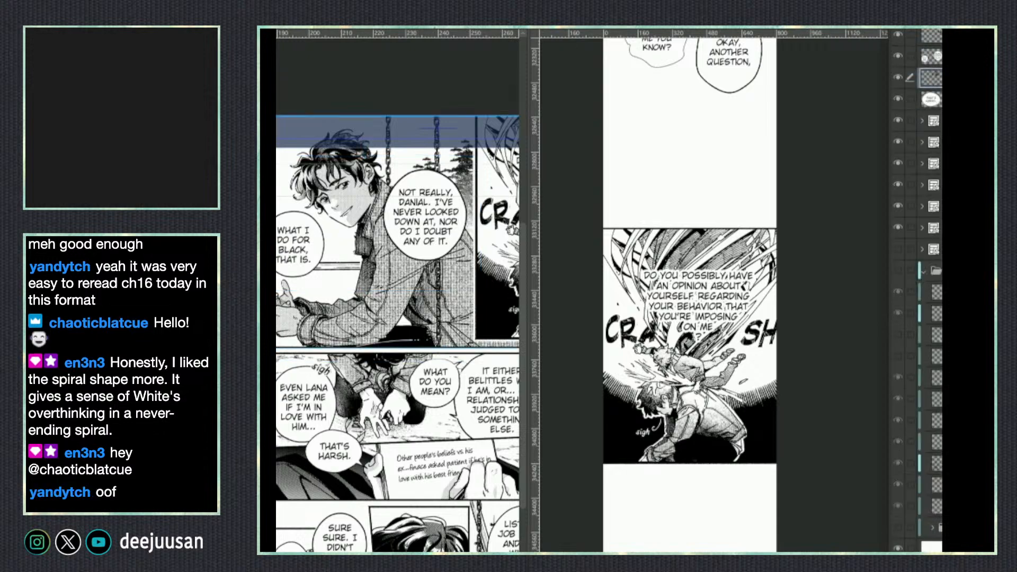
Paste the swing panel into the strip, scale it down and place it below the "CRASH" panel so the figure fits the strip width.
mouse_move(725, 550)
mouse_down()
mouse_move(713, 463)
mouse_move(720, 404)
mouse_move(718, 531)
mouse_move(739, 545)
mouse_up()
key(ctrl+v)
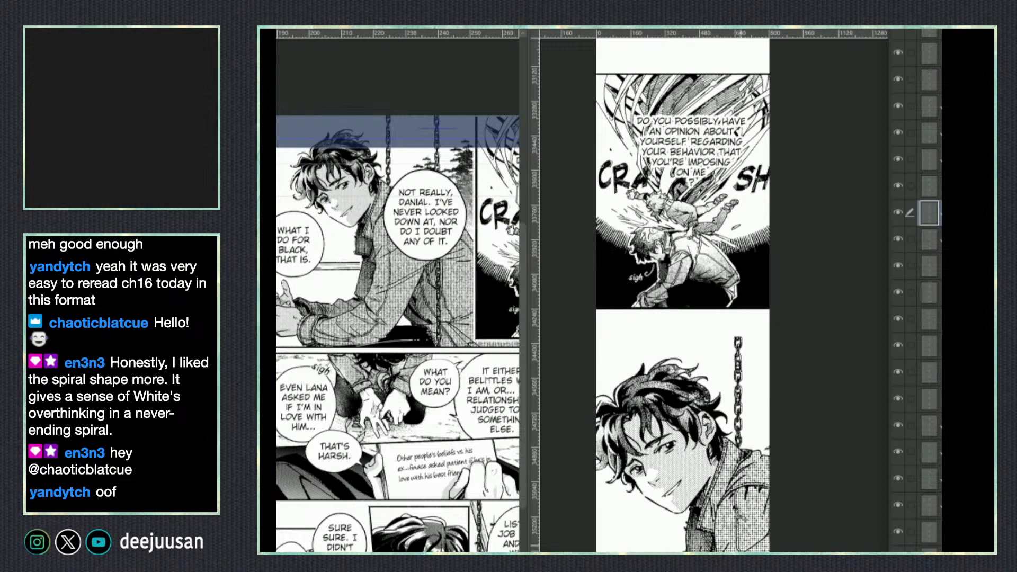
key(ctrl+t)
drag(827, 522, 799, 423)
mouse_move(800, 466)
mouse_down()
mouse_move(794, 425)
mouse_move(795, 454)
mouse_up()
drag(795, 571, 814, 522)
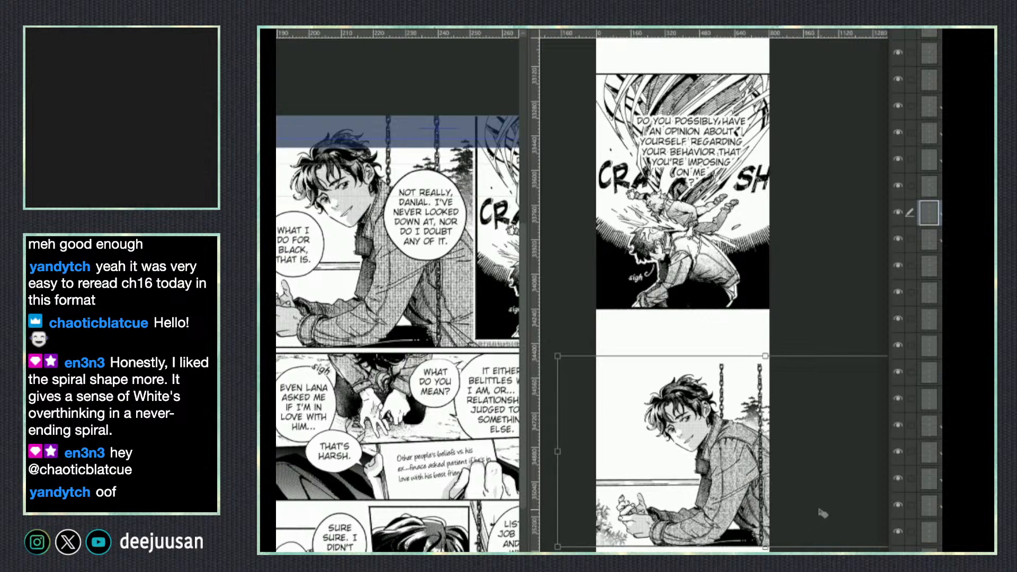
key(Return)
Try to extend the swing chain behind the figure's back upward beyond the pasted panel's upper edge.
scroll(813, 506, up, 1)
drag(767, 294, 764, 328)
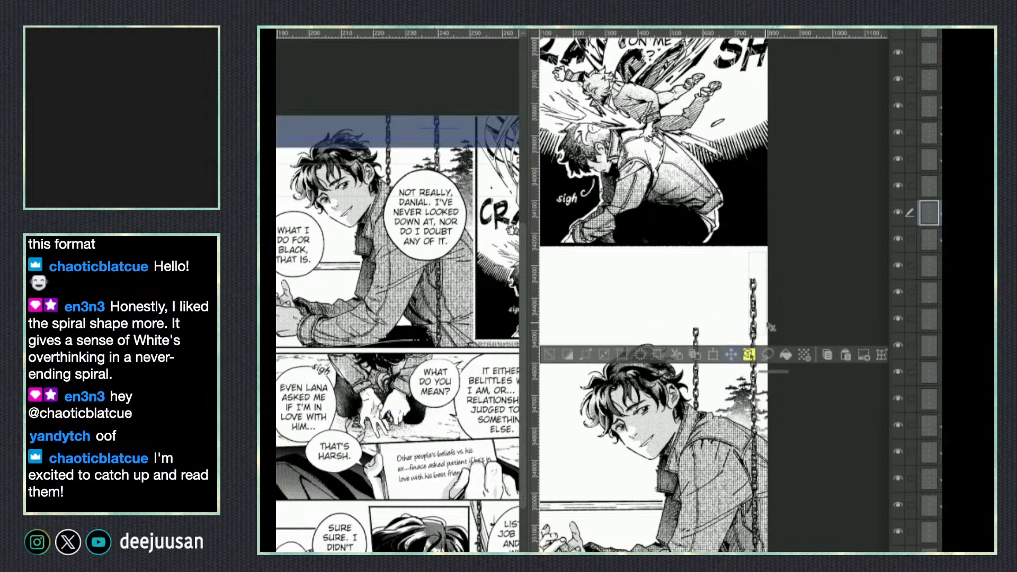
key(ctrl+z)
key(ctrl+d)
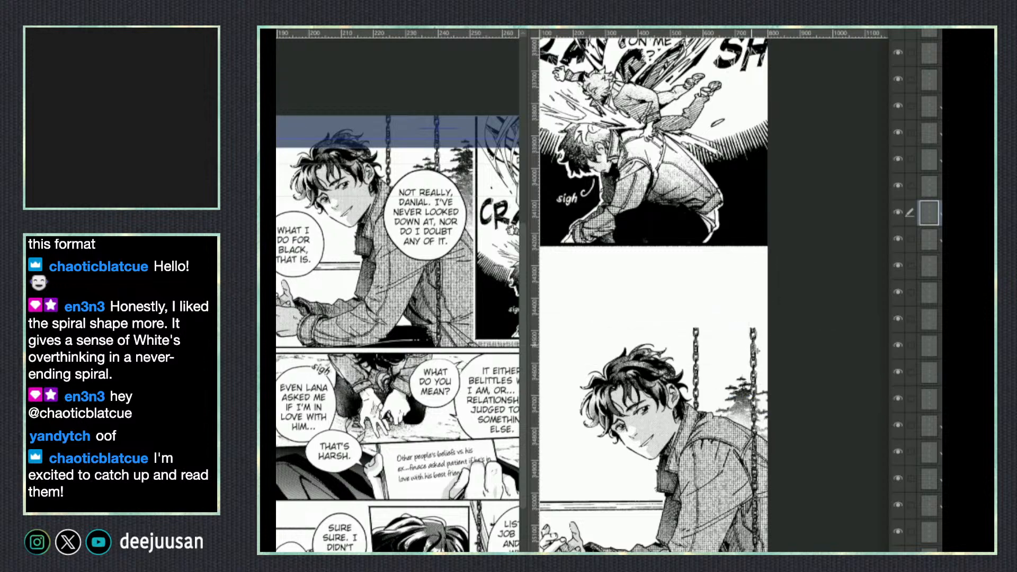
Draw a border line across the swing panel's upper edge and lower the panel to widen the gap under the "CRASH" panel.
drag(758, 346, 596, 333)
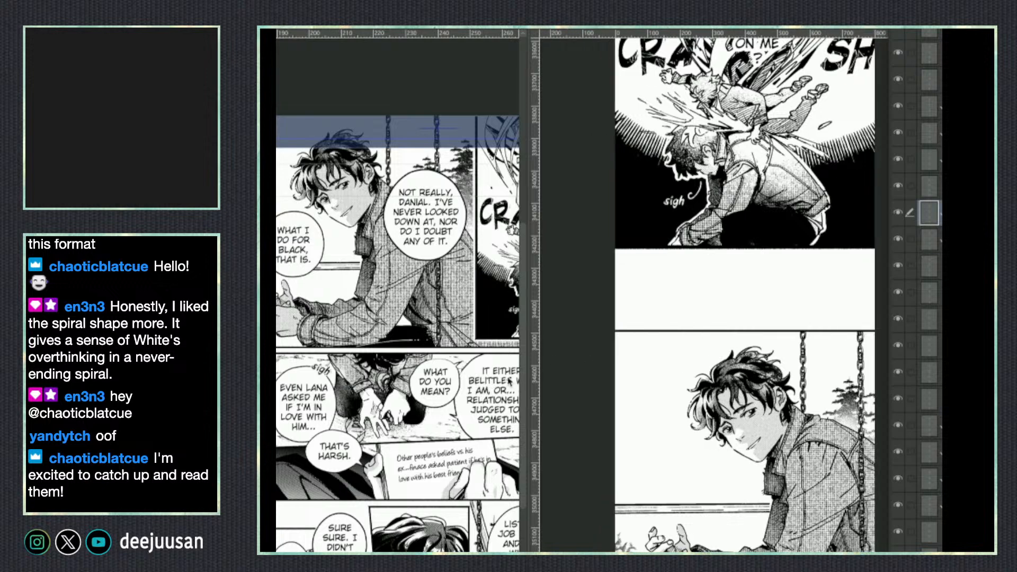
drag(836, 460, 836, 494)
drag(823, 551, 787, 508)
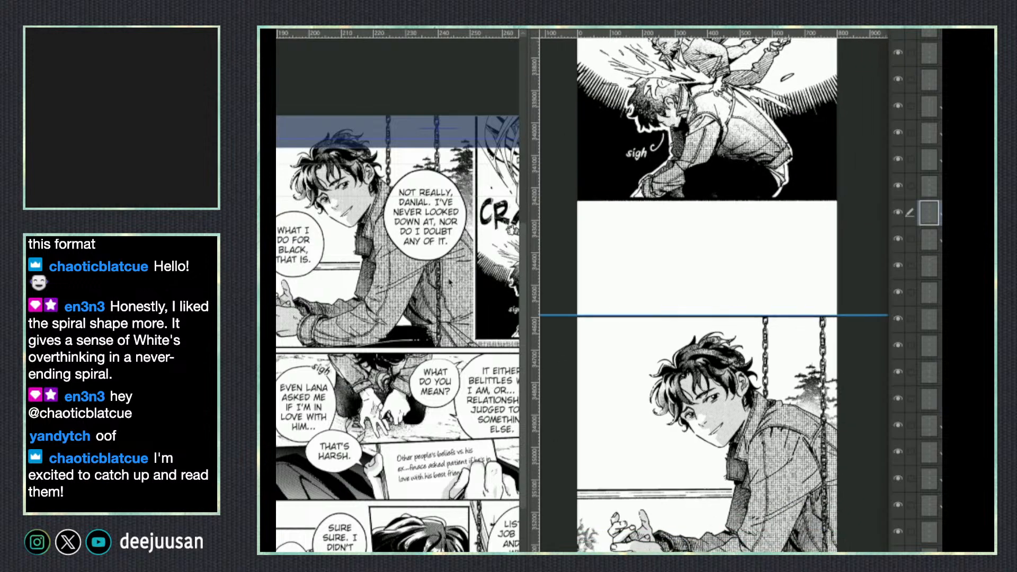
click(449, 252)
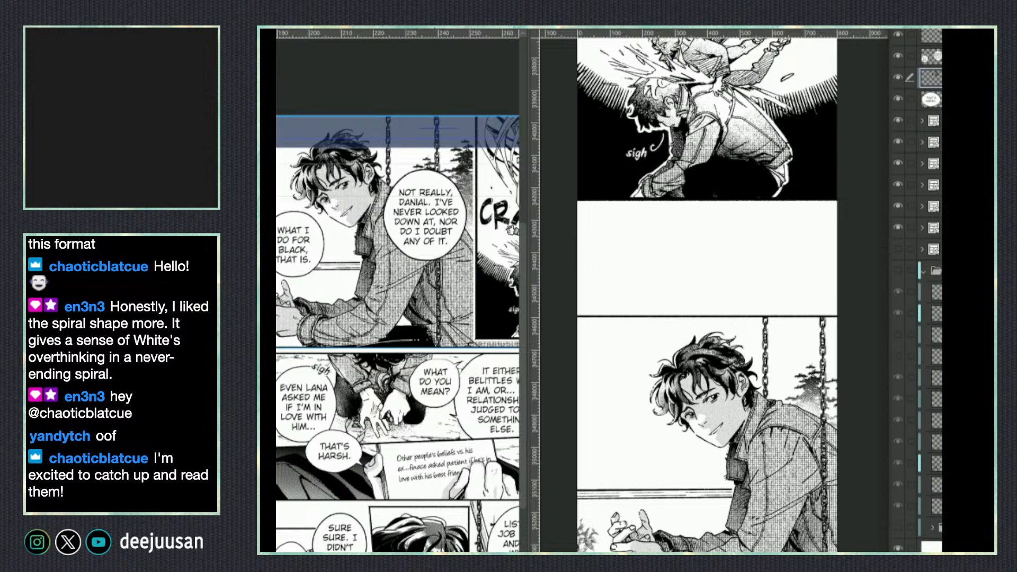
click(710, 265)
scroll(710, 318, down, 3)
drag(807, 366, 811, 357)
Select the swing panel's speech balloon layer in the source spread and rasterize it.
click(456, 297)
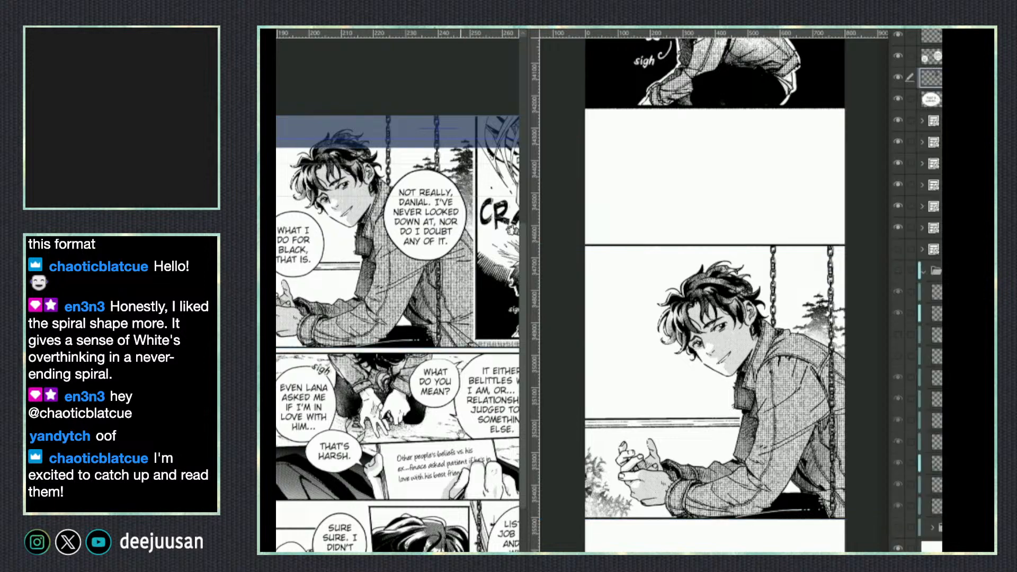
drag(455, 297, 407, 307)
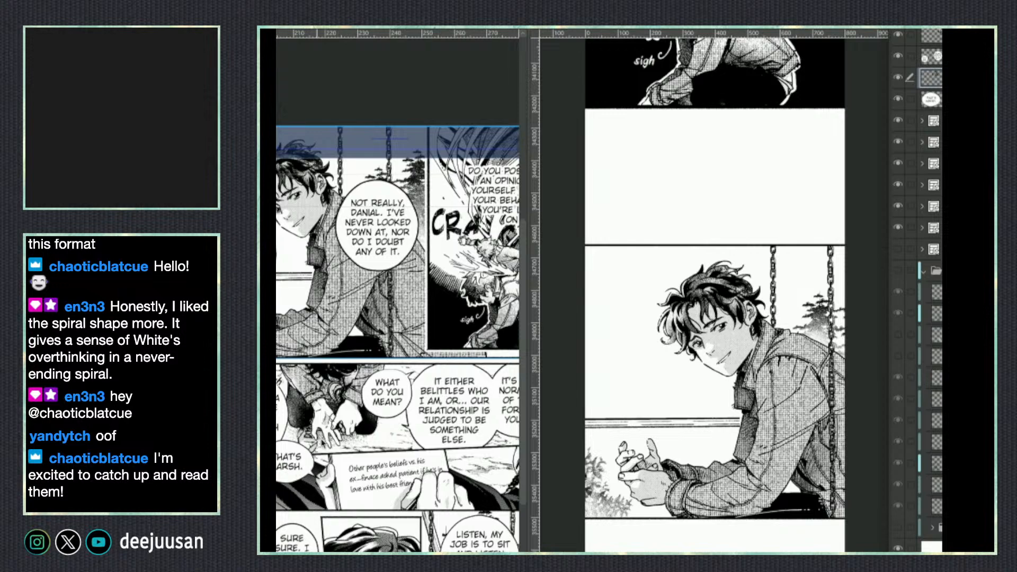
click(392, 269)
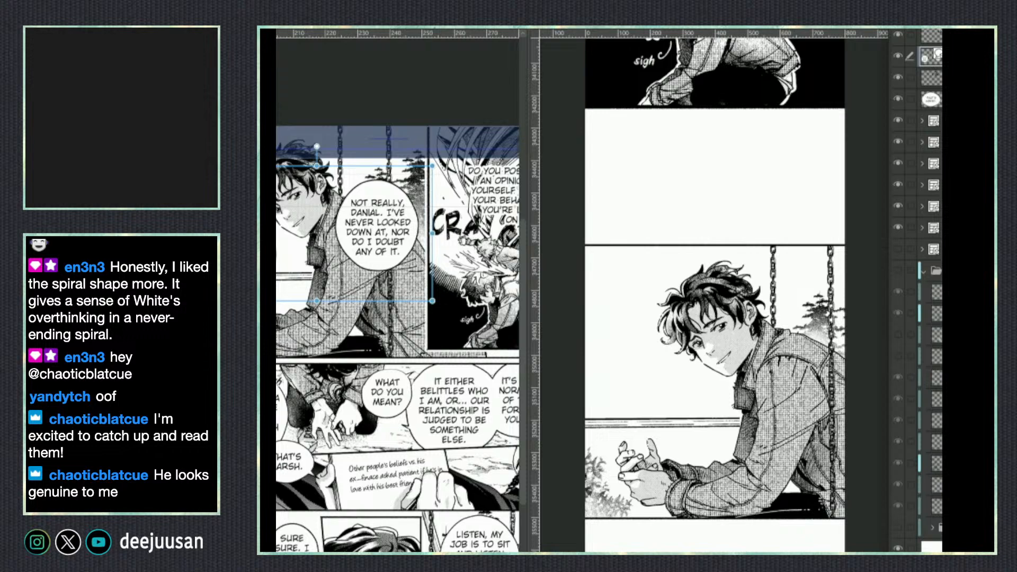
key(Return)
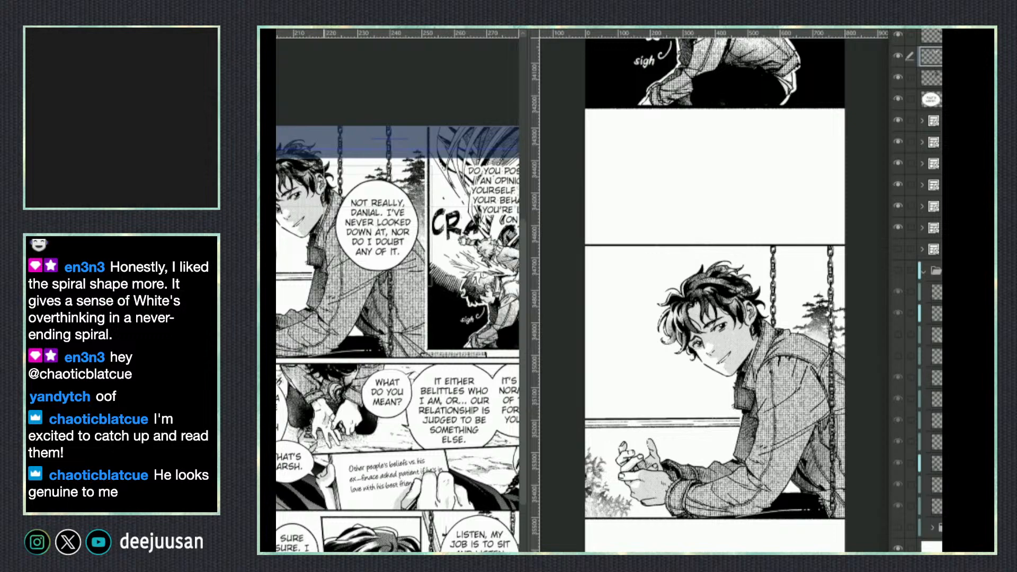
Paste the "NOT REALLY, DANIAL." balloon into the strip, scale it down and place it over the swing panel's upper border, above the figure's shoulder.
key(ctrl+v)
key(ctrl+t)
drag(815, 417, 772, 358)
drag(812, 242, 807, 248)
drag(792, 291, 804, 282)
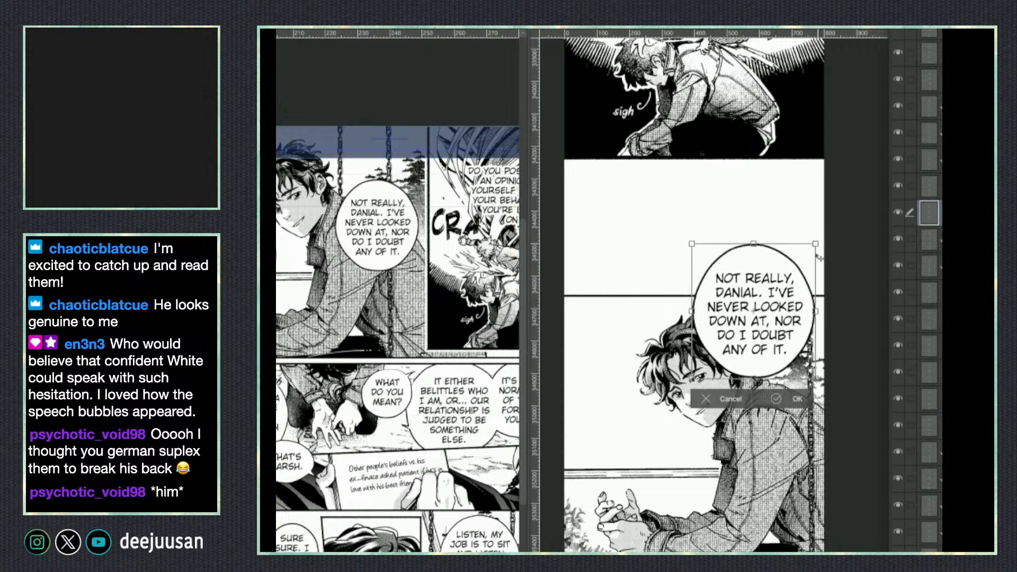
click(799, 399)
drag(795, 351, 837, 335)
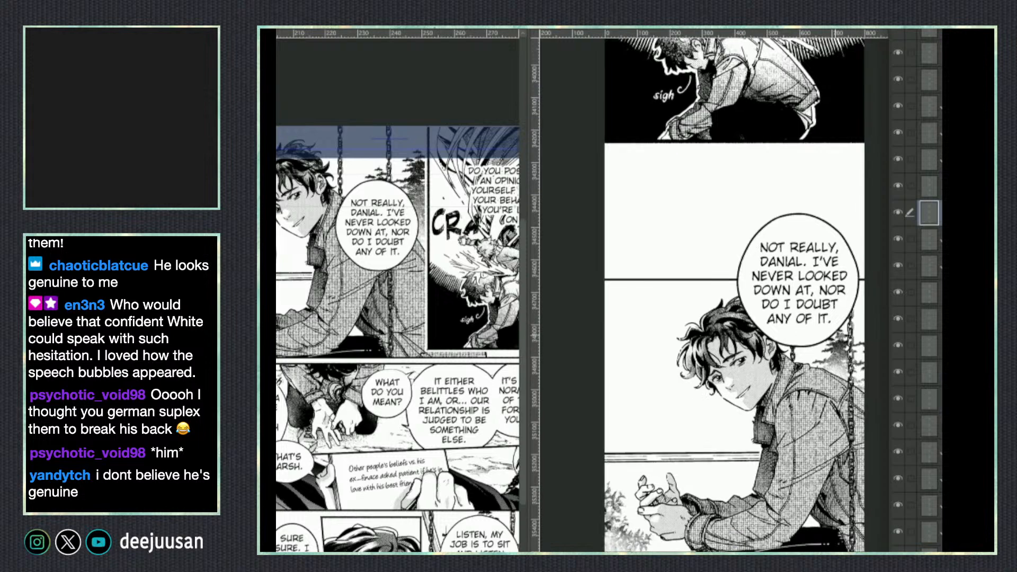
Copy the "WHAT I DO FOR BLACK, THAT IS." balloon into the strip, scale it down and place it in front of the figure's face, above his hands.
click(416, 358)
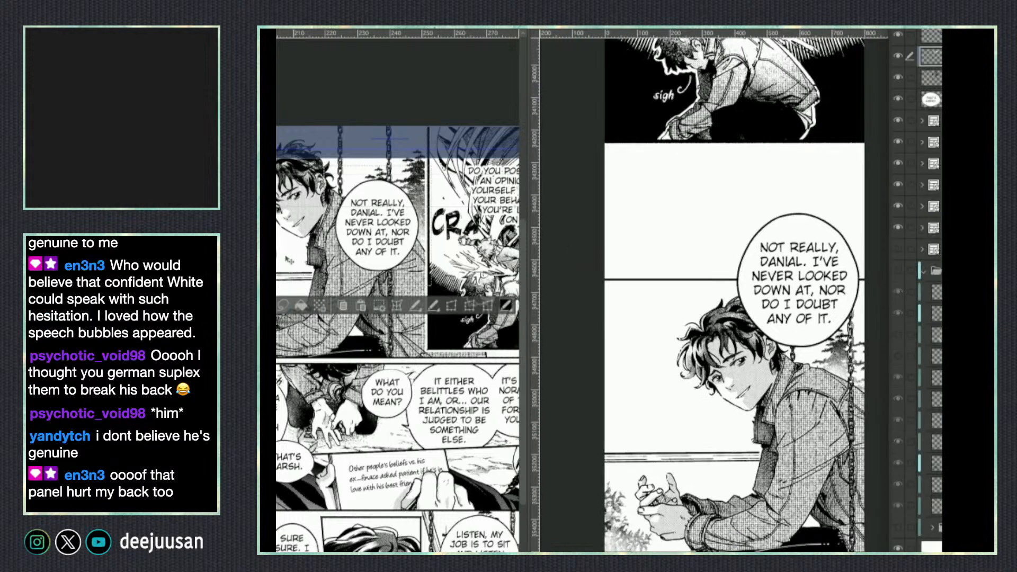
click(762, 432)
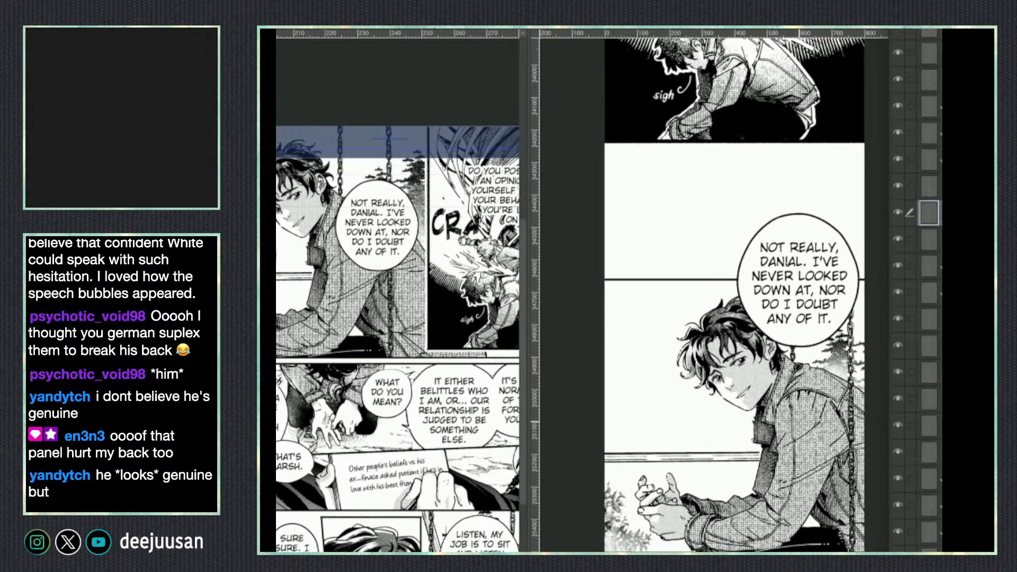
key(ctrl+v)
drag(811, 444, 681, 503)
drag(751, 398, 708, 445)
drag(696, 485, 707, 419)
drag(714, 381, 710, 386)
drag(663, 428, 656, 422)
drag(704, 373, 701, 377)
drag(696, 424, 695, 424)
key(Return)
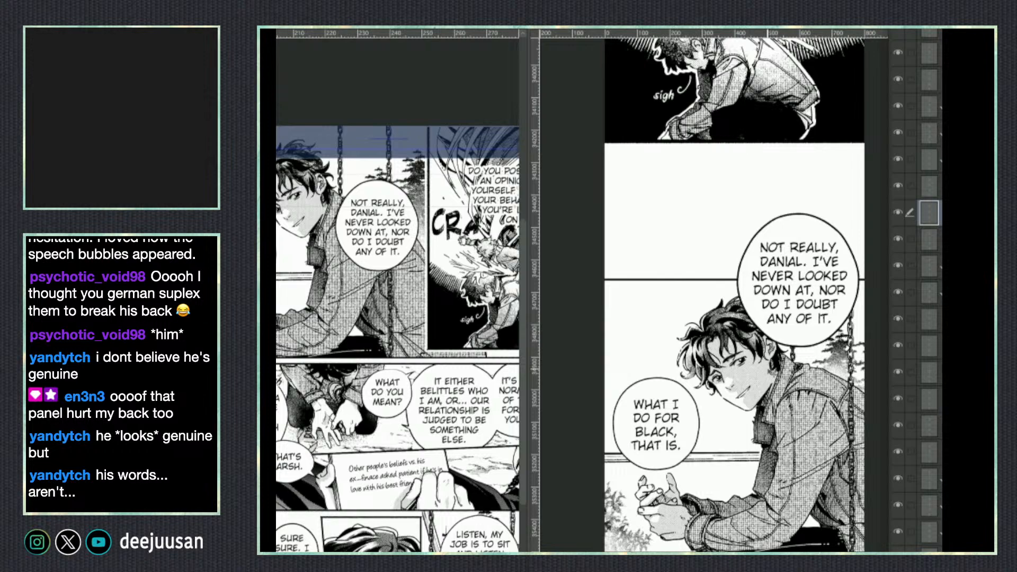
Shrink the "WHAT I DO FOR BLACK, THAT IS." balloon slightly, keeping it above the figure's hands.
scroll(752, 408, down, 1)
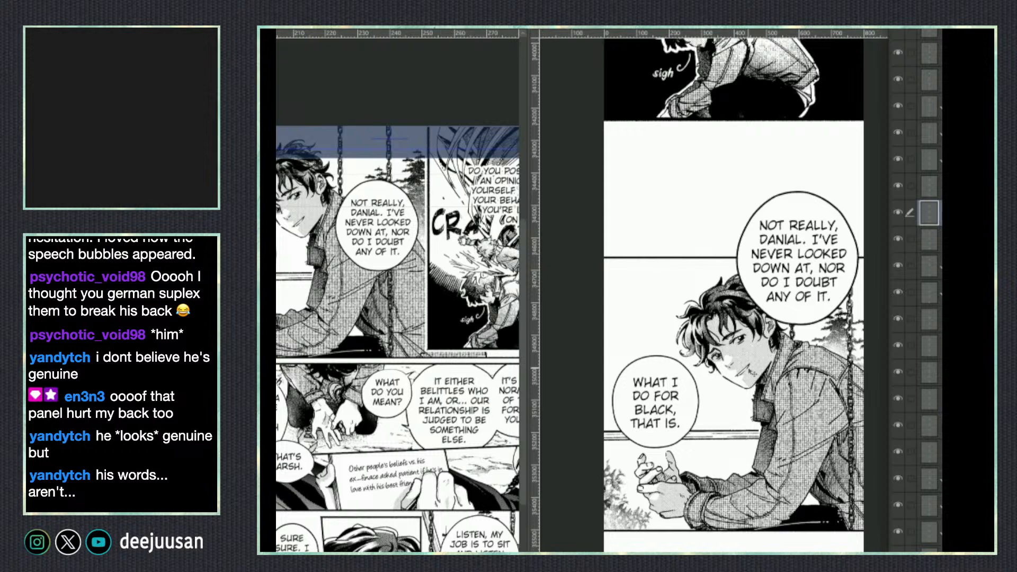
scroll(751, 373, down, 1)
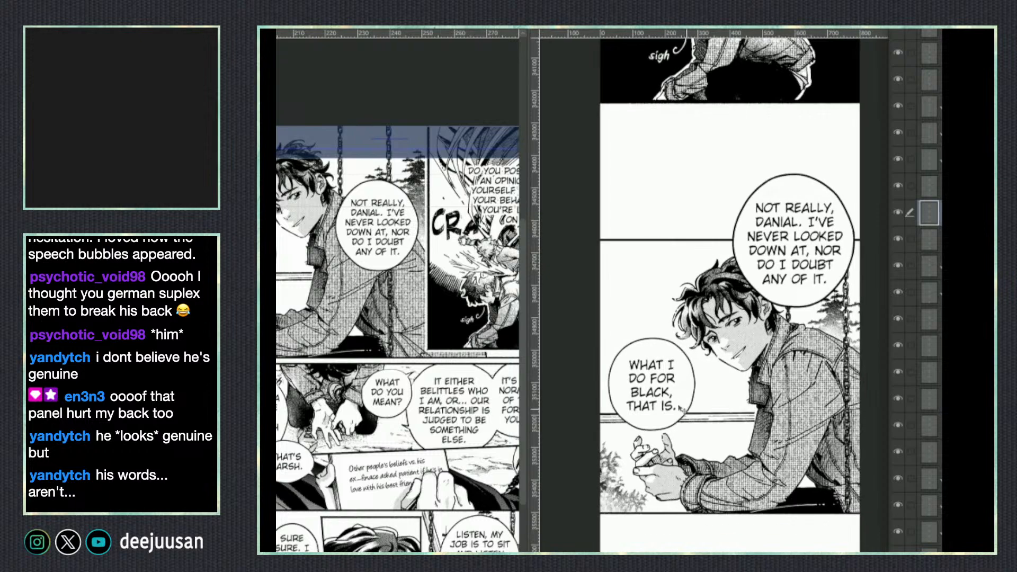
right_click(698, 392)
click(683, 336)
drag(698, 335, 691, 343)
click(694, 451)
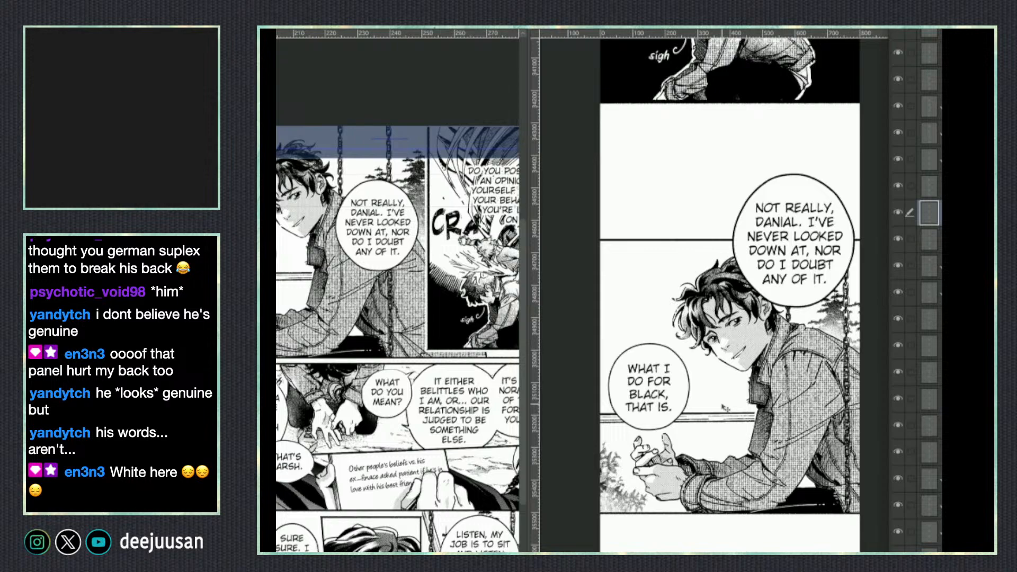
scroll(758, 387, down, 1)
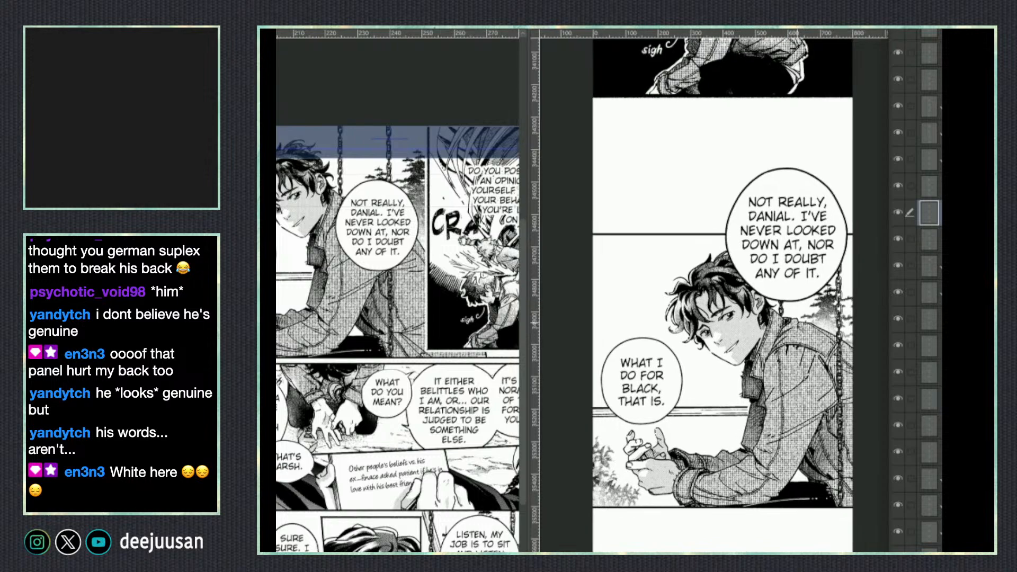
drag(711, 436, 719, 408)
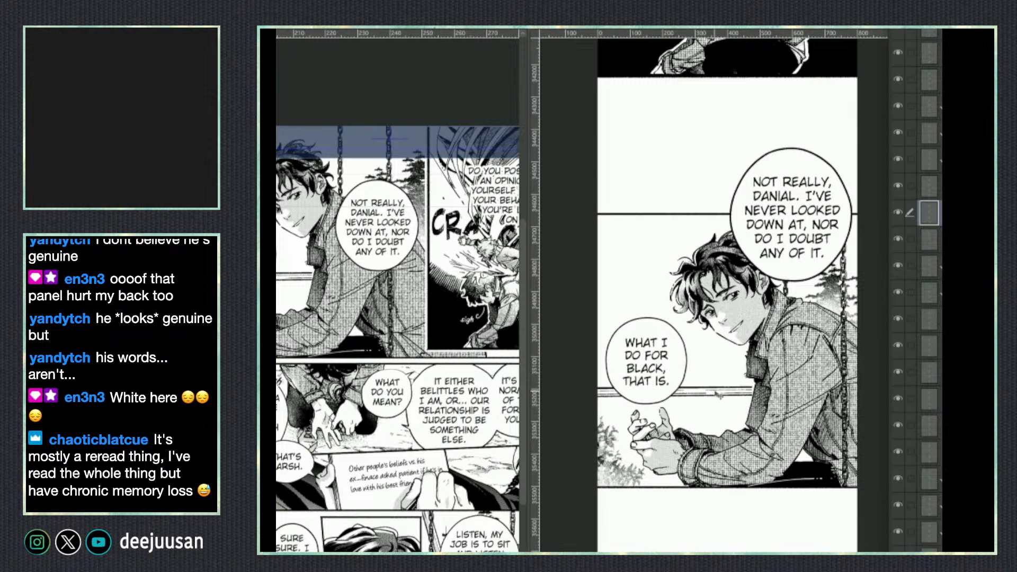
Clear the selection on the source spread and hide the palettes, with its next row of panels beside the strip's empty area.
drag(693, 491, 670, 362)
drag(461, 456, 418, 438)
drag(284, 422, 425, 427)
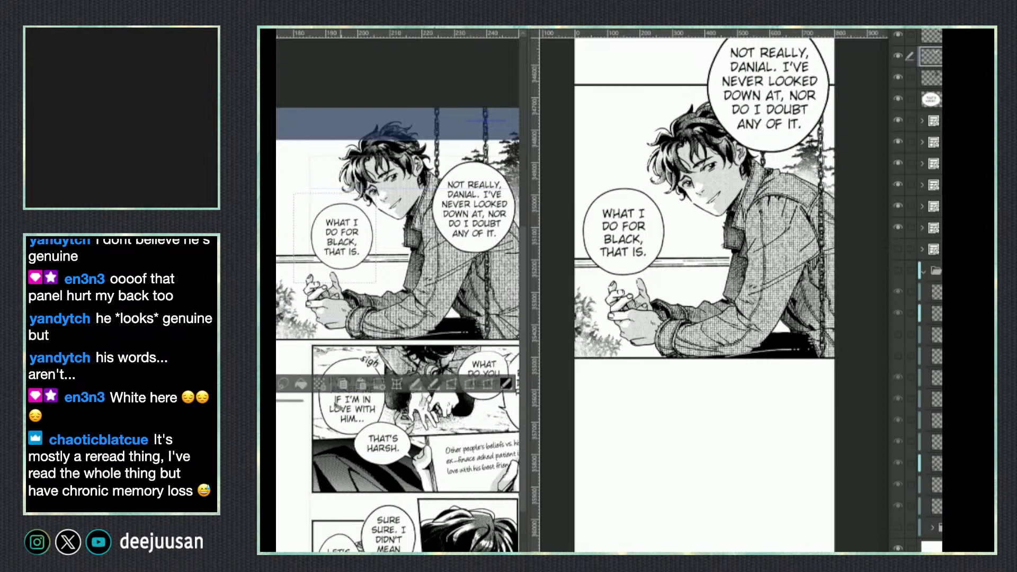
key(Tab)
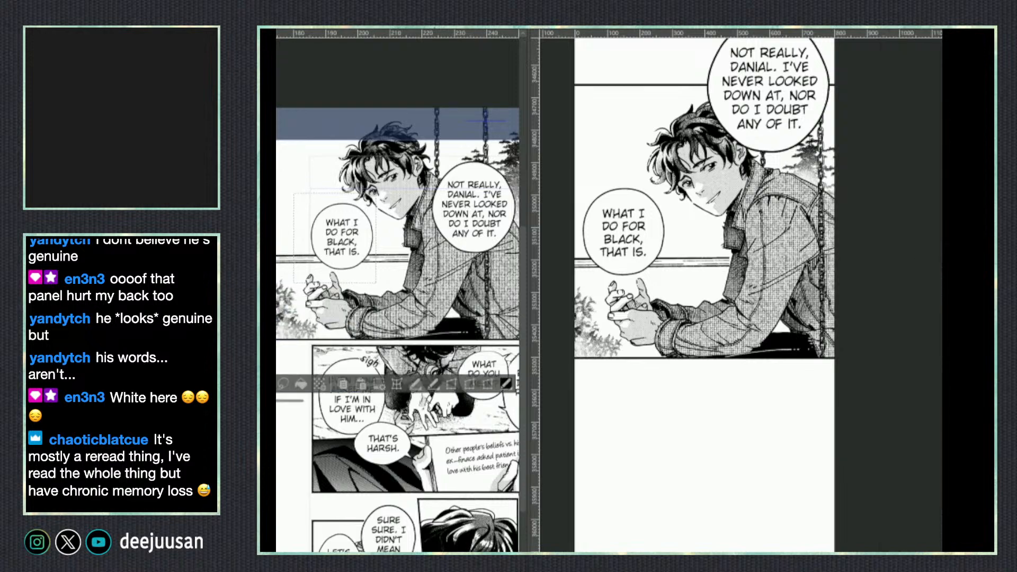
key(ctrl+d)
drag(664, 452, 662, 431)
drag(471, 509, 304, 461)
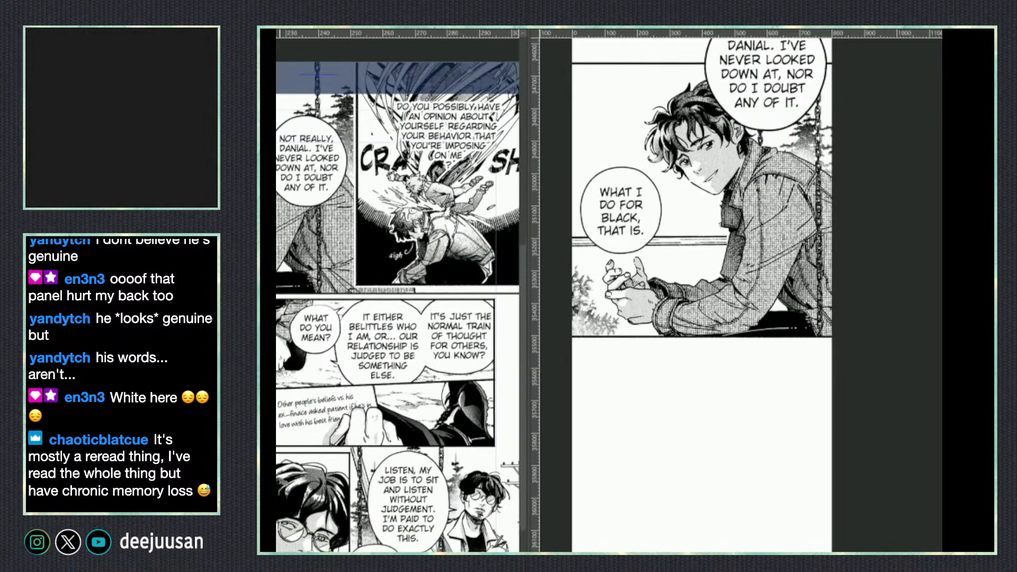
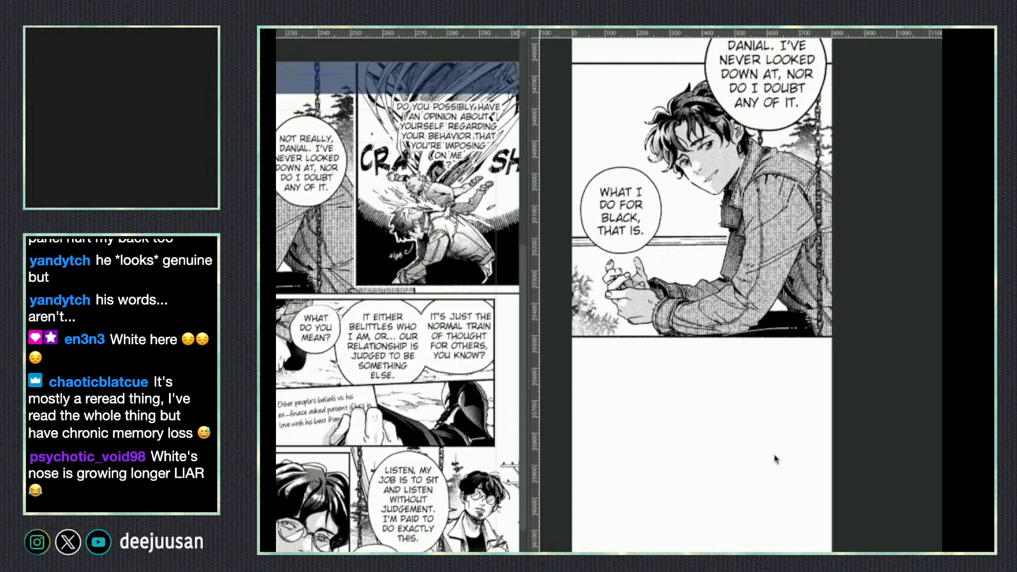
Bring back the layer list beside the next source panels and collapse the expanded frame folder.
drag(768, 469, 786, 539)
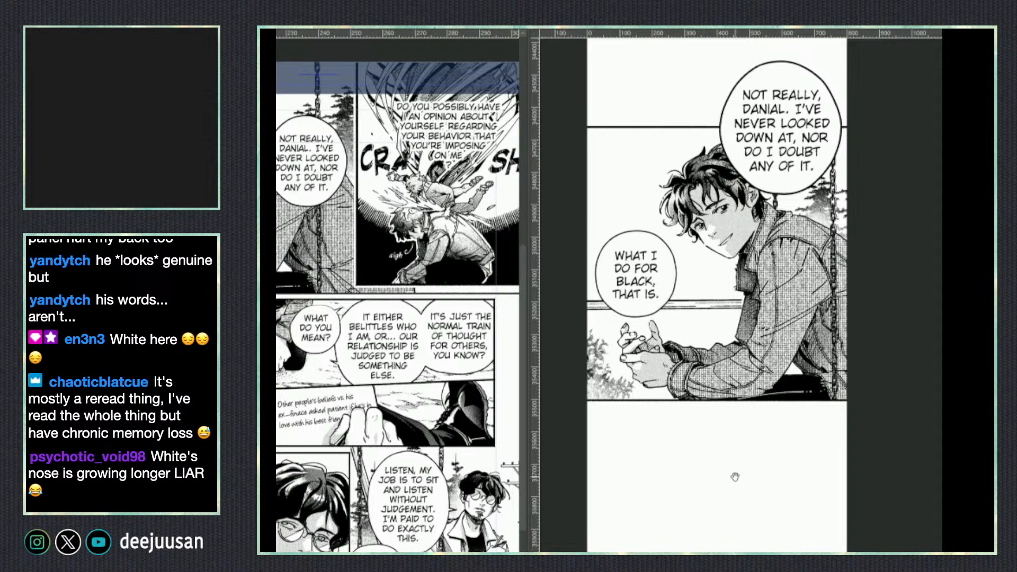
drag(736, 477, 741, 474)
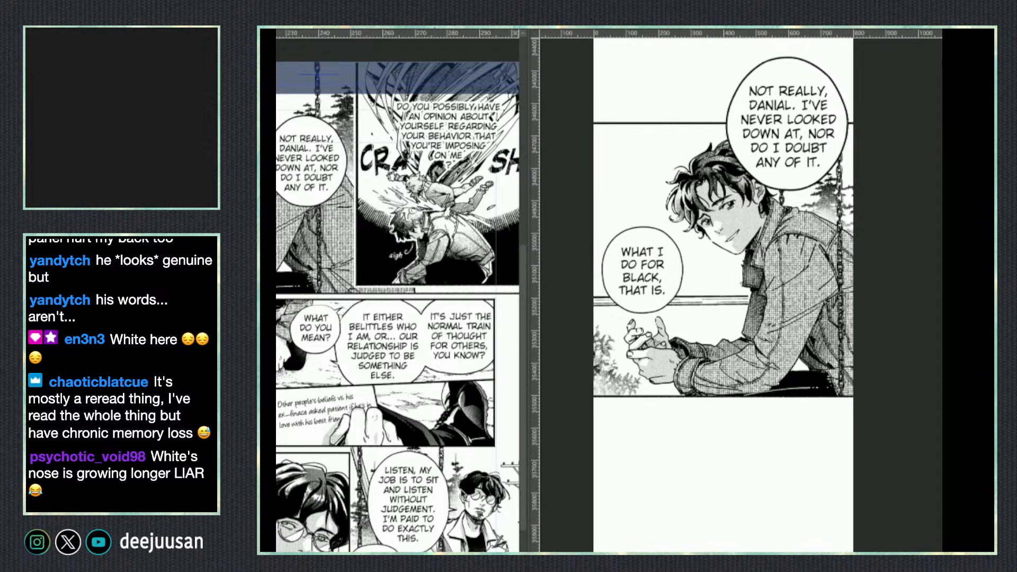
drag(499, 374, 500, 373)
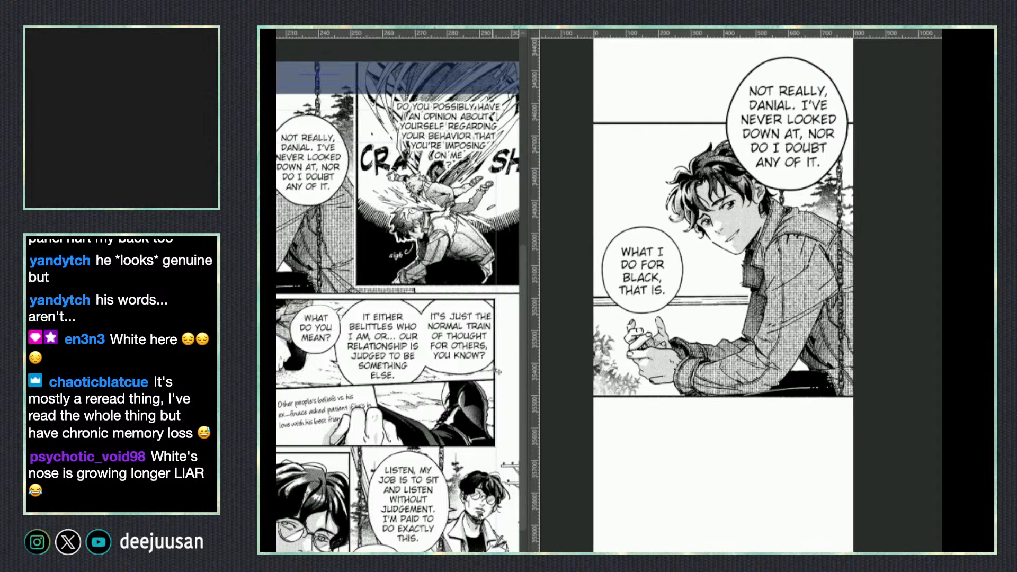
key(q)
click(468, 329)
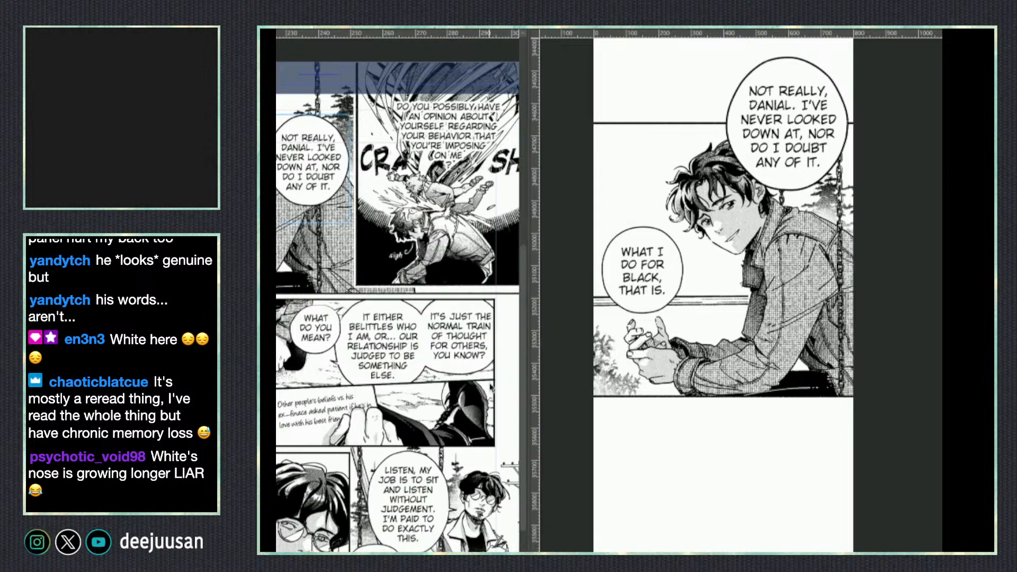
drag(474, 334, 449, 326)
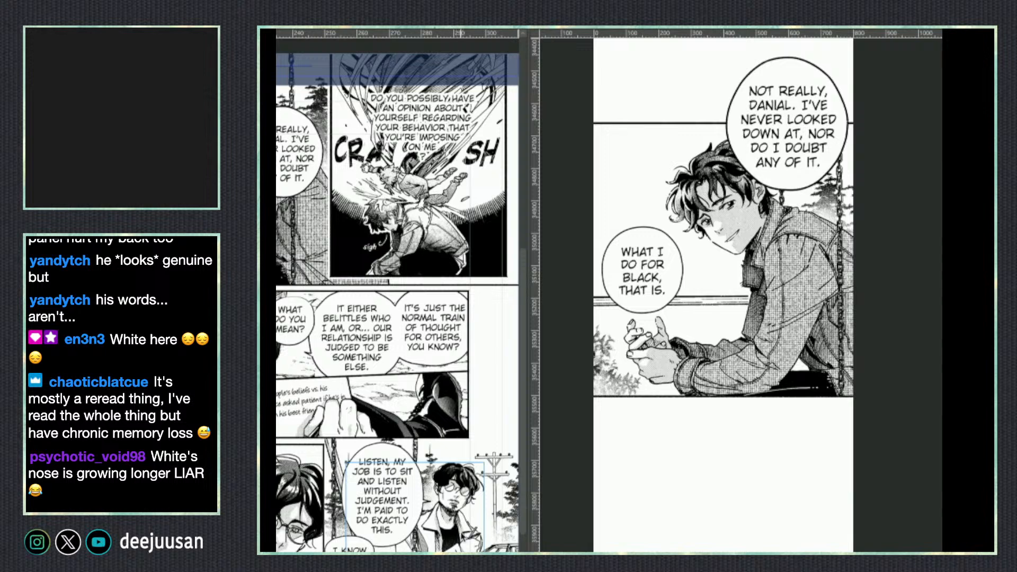
key(Tab)
click(900, 207)
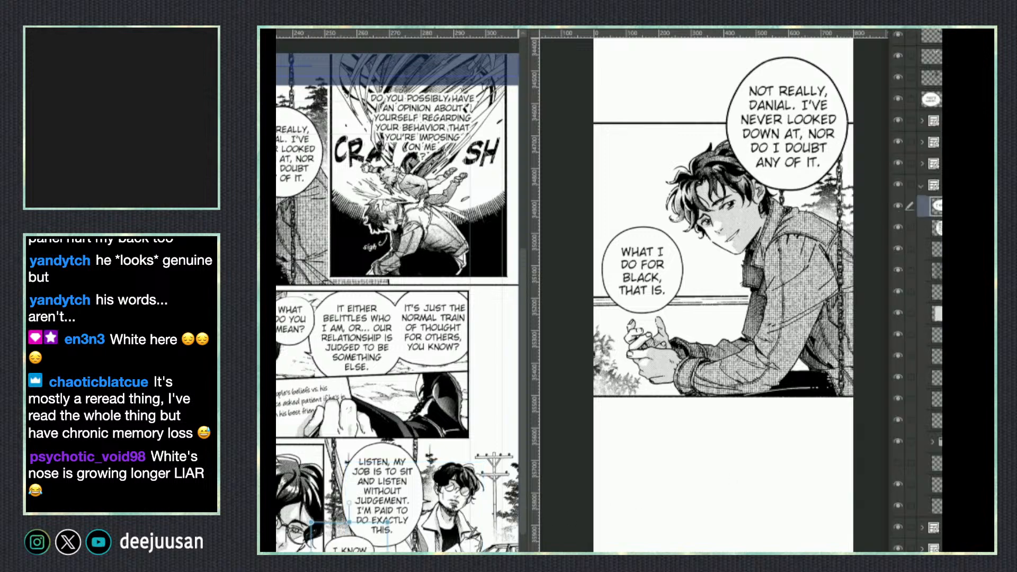
click(921, 185)
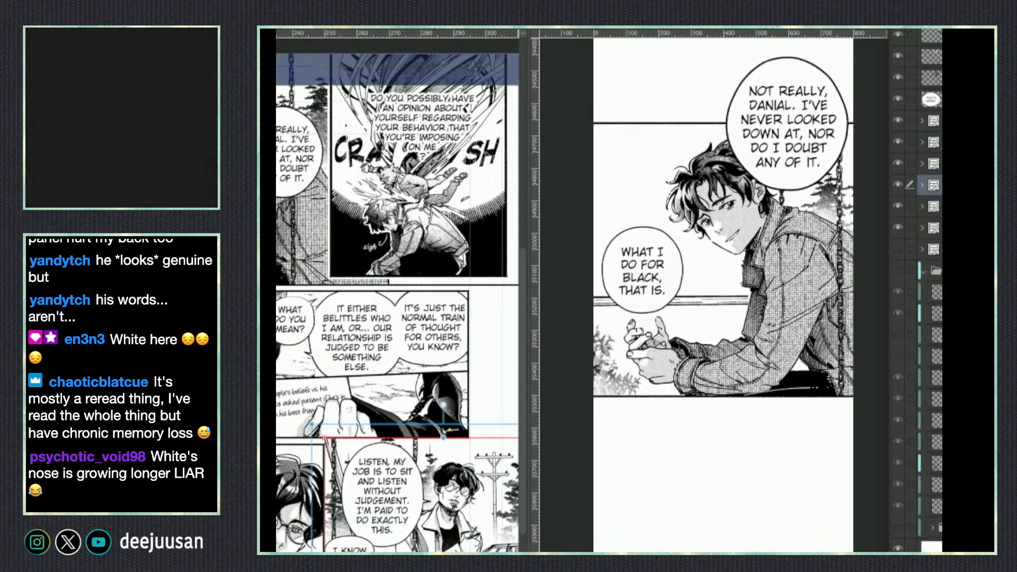
Move the four balloon layers out of the crouching-figure panel's frame folder, placing them above it, and collapse the folder.
click(931, 99)
click(922, 121)
click(932, 141)
shift+click(931, 205)
drag(935, 160, 928, 110)
click(922, 207)
click(898, 206)
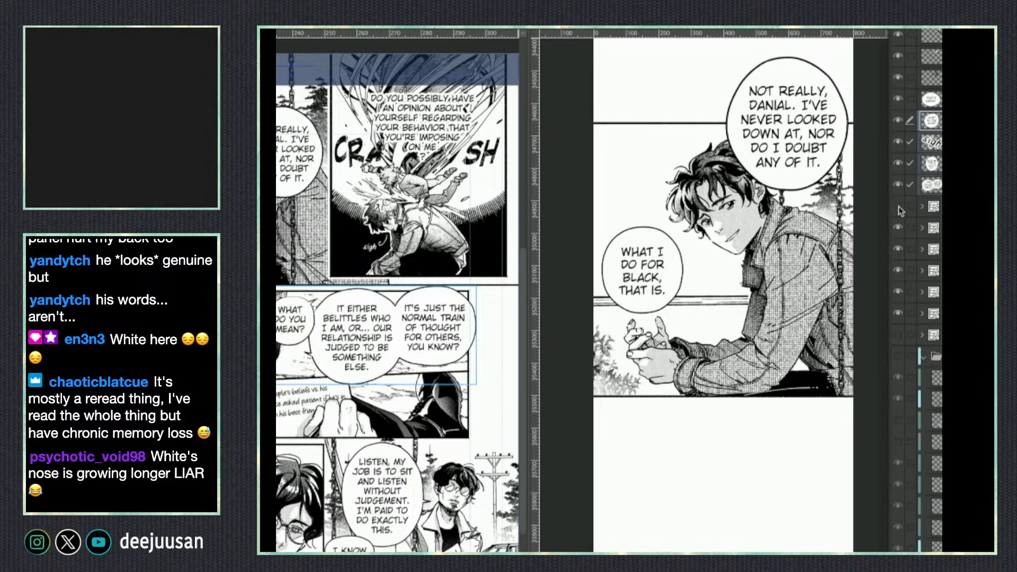
Flatten the crouching-figure panel's frame folder into a single layer and paste a copy into the strip.
click(899, 207)
click(927, 207)
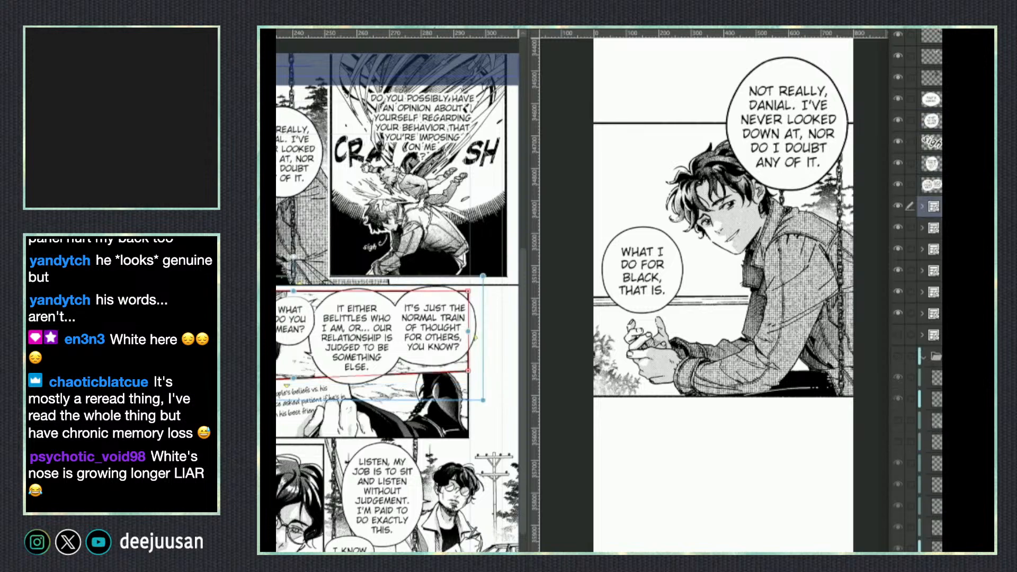
key(ctrl+c)
click(759, 480)
key(ctrl+v)
key(ctrl+z)
key(ctrl+minus)
key(ctrl+minus)
right_click(771, 466)
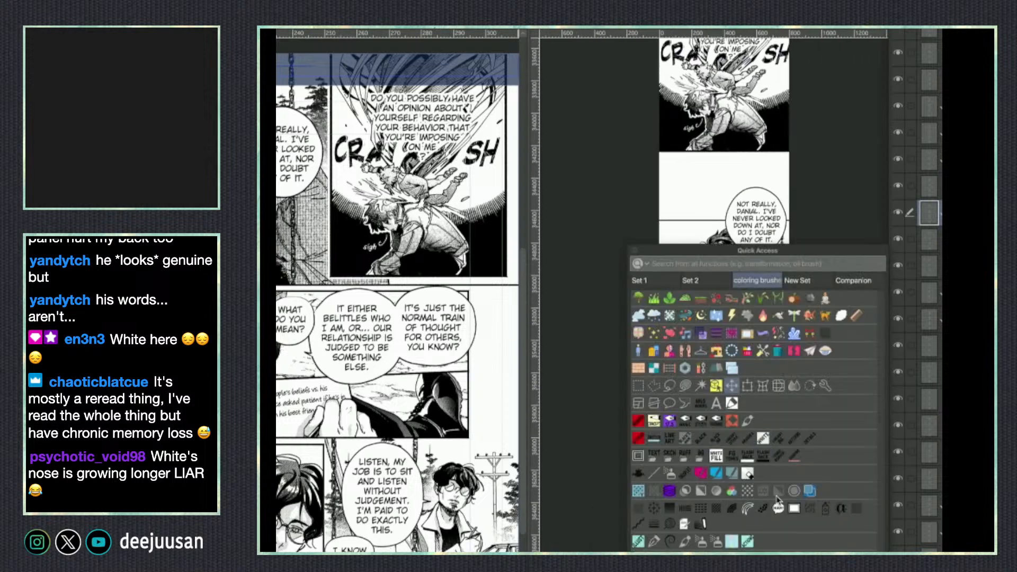
Move the pasted crouching-figure panel down the strip, leaving a wide gap beneath the swing panel.
click(747, 387)
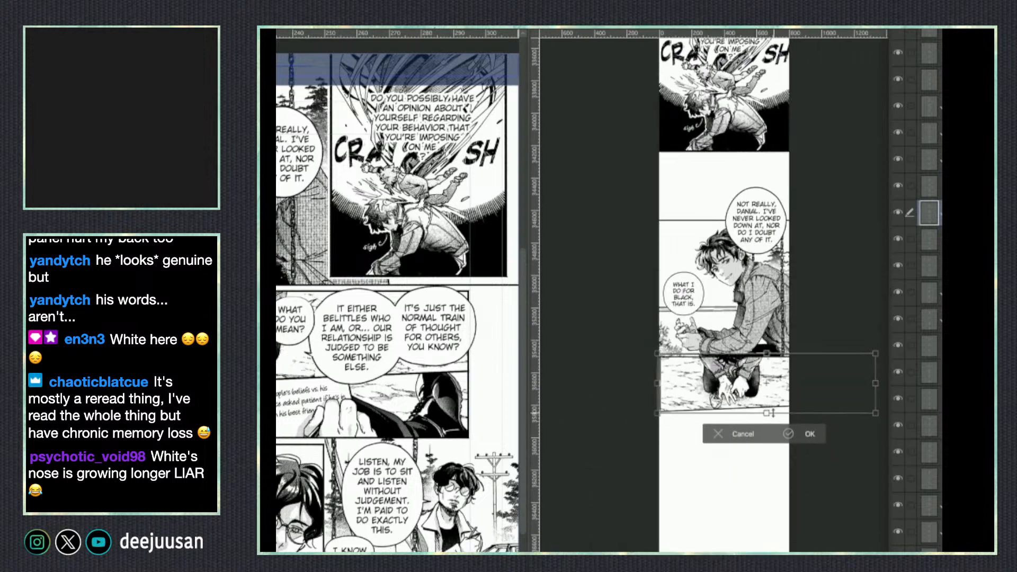
drag(801, 419, 804, 511)
click(797, 540)
scroll(799, 540, up, 1)
drag(790, 470, 799, 473)
Rearrange the source balloons so "IT EITHER BELITTLES WHO I AM" sits below "IT'S JUST THE NORMAL TRAIN OF THOUGHT", its tail at its lower edge.
click(443, 478)
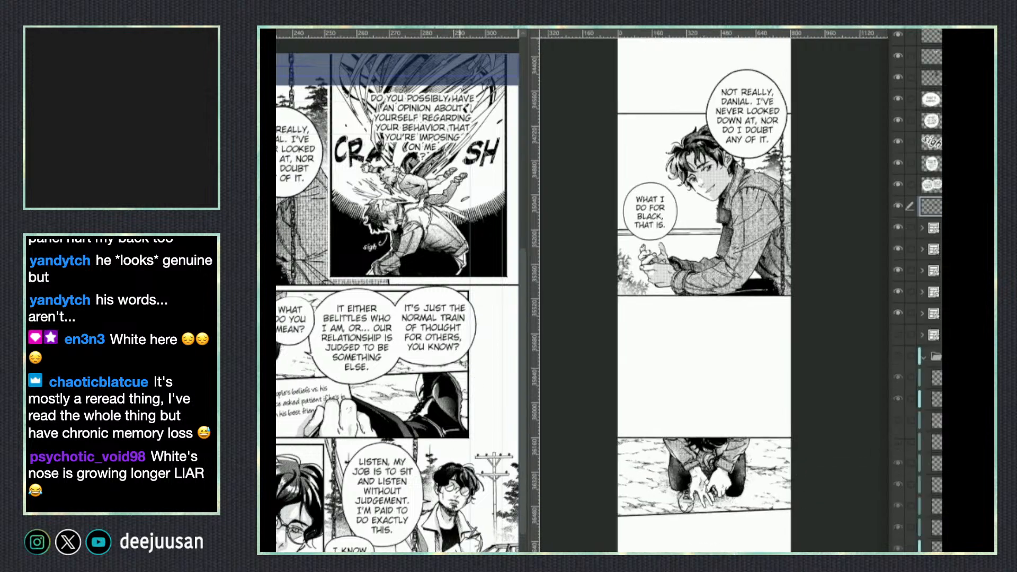
key(q)
click(429, 299)
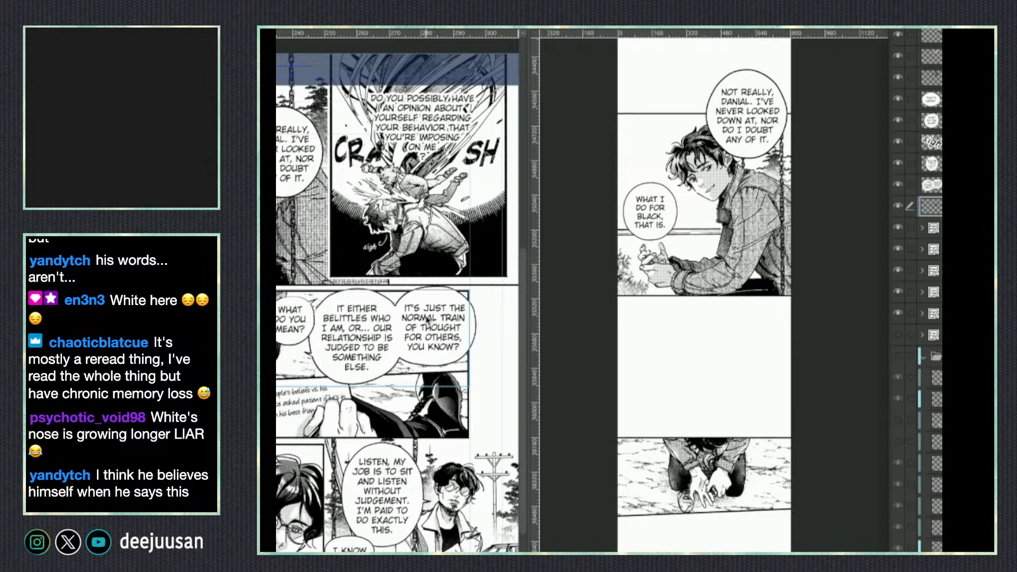
click(390, 374)
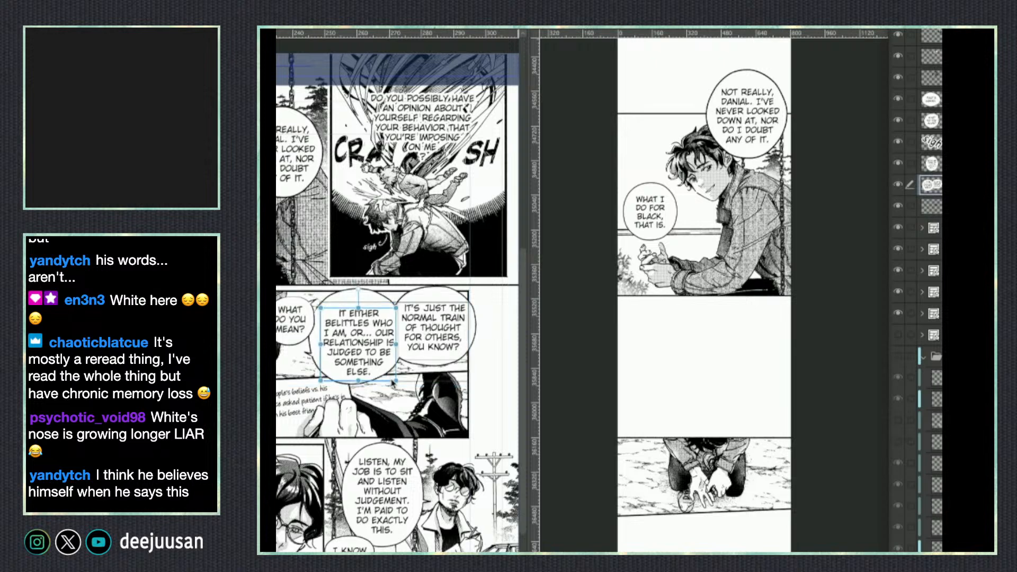
drag(393, 374, 390, 450)
drag(313, 358, 360, 440)
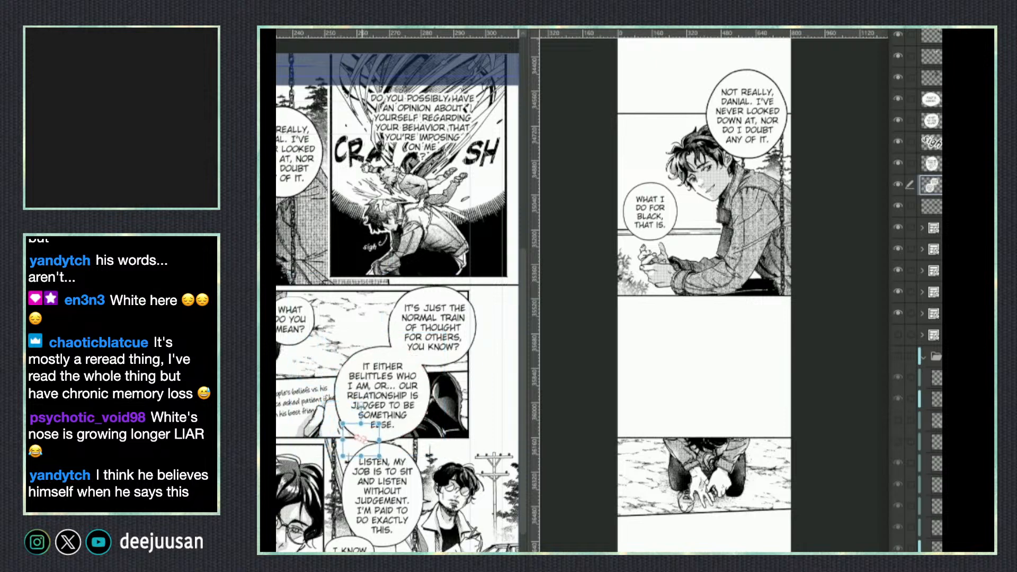
click(364, 423)
key(q)
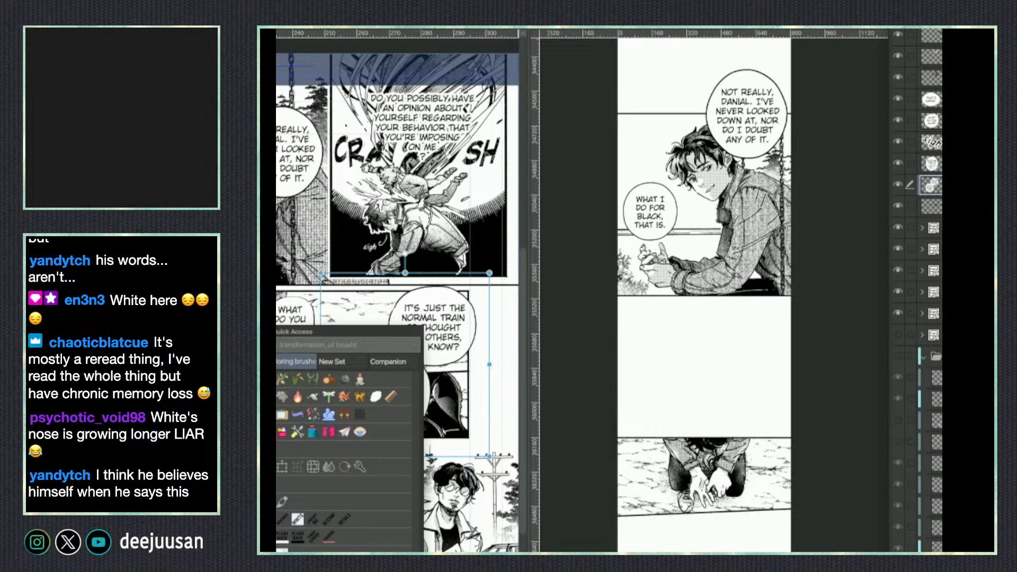
key(q)
key(Escape)
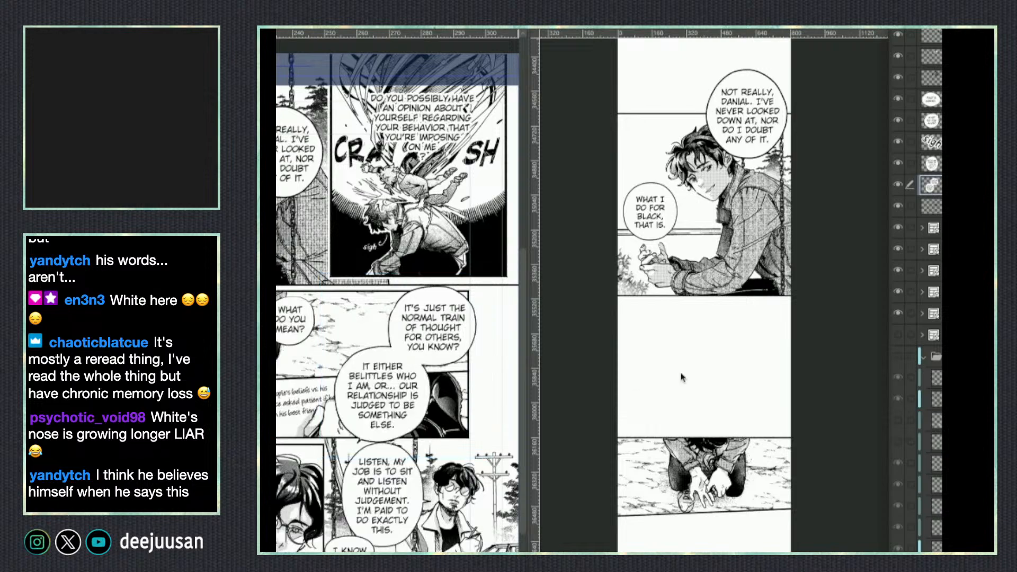
click(634, 383)
key(ctrl+v)
drag(789, 466, 702, 395)
key(q)
click(695, 441)
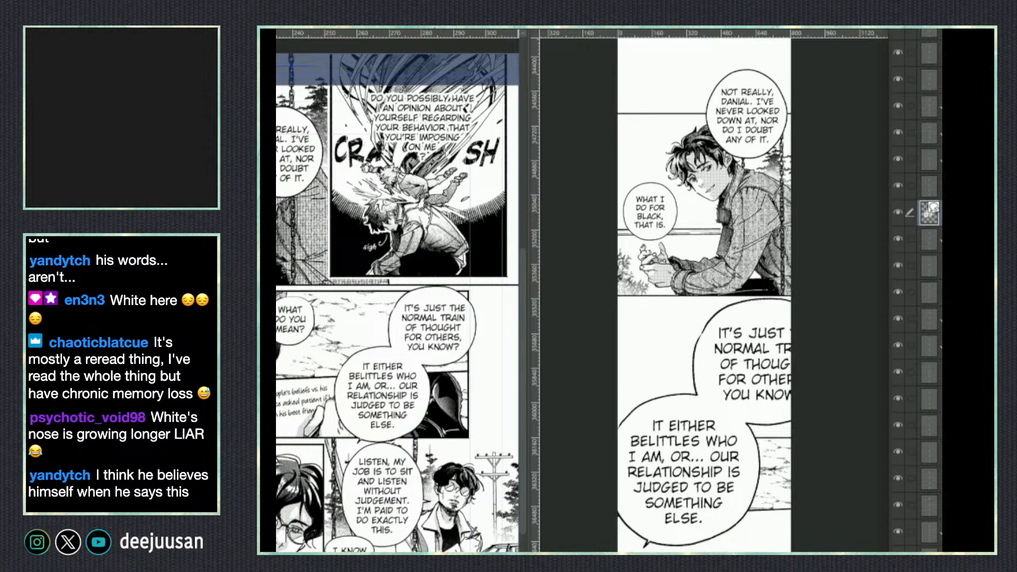
key(q)
click(743, 318)
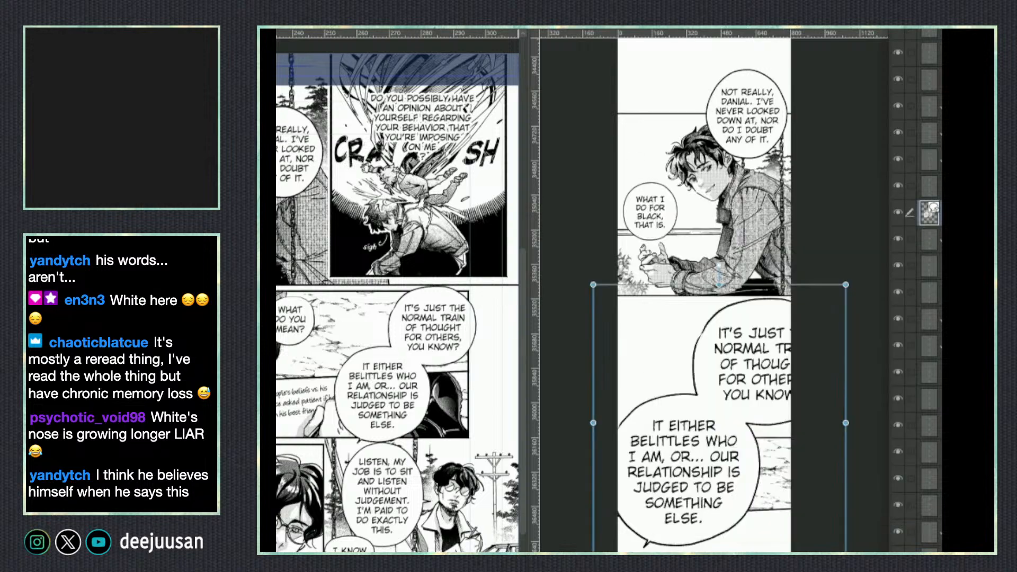
key(q)
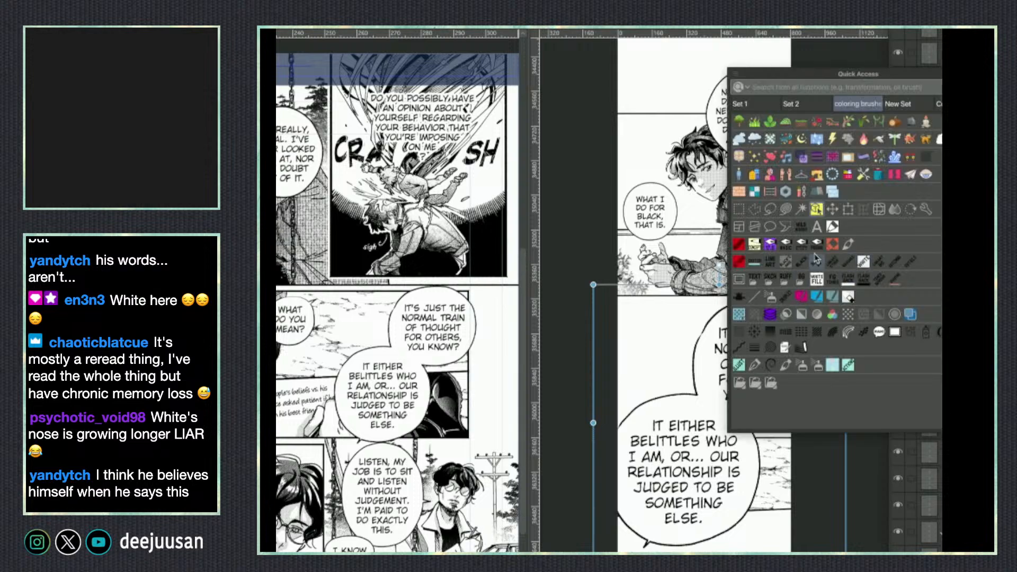
click(839, 213)
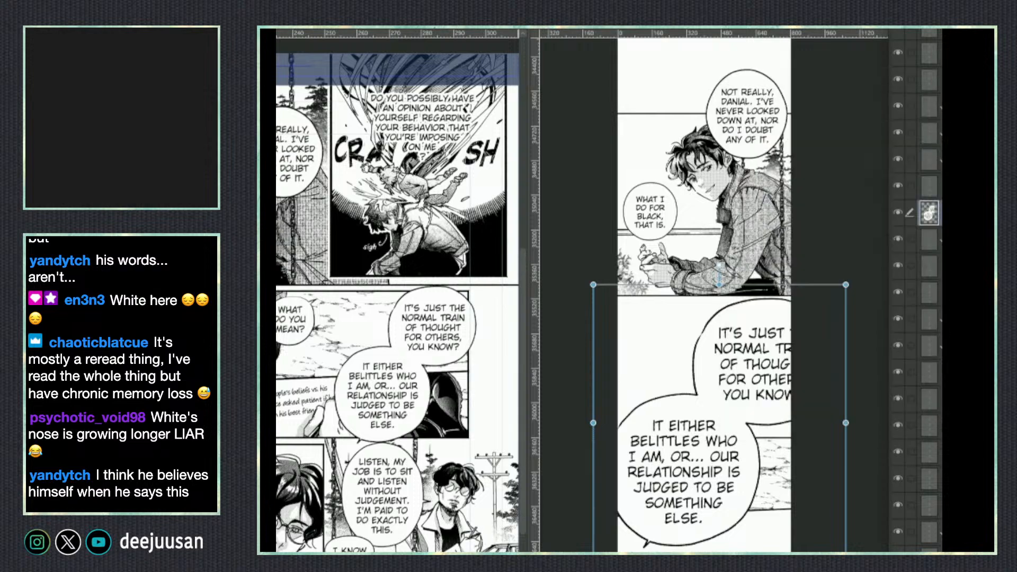
key(Return)
key(q)
click(931, 327)
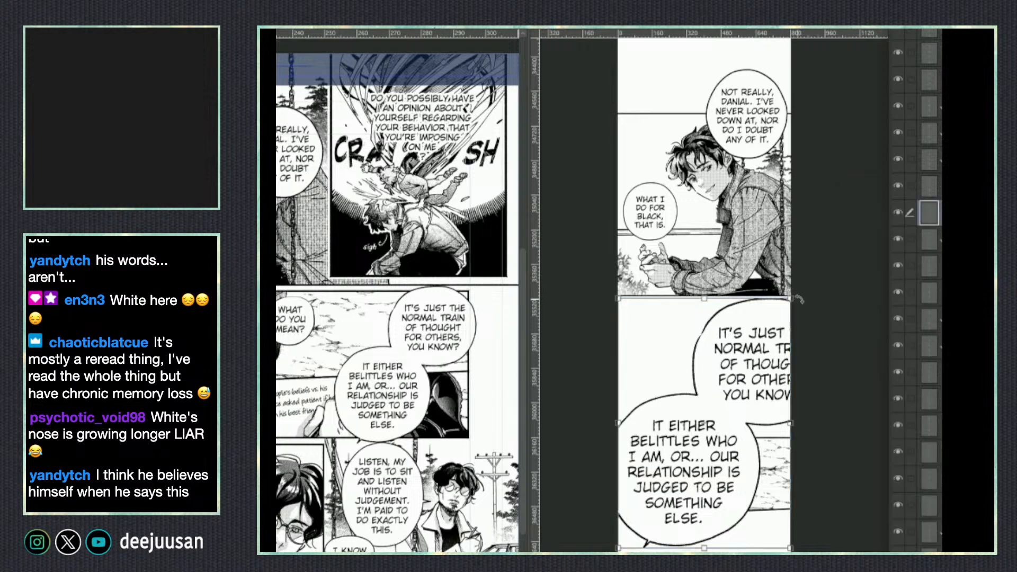
key(Return)
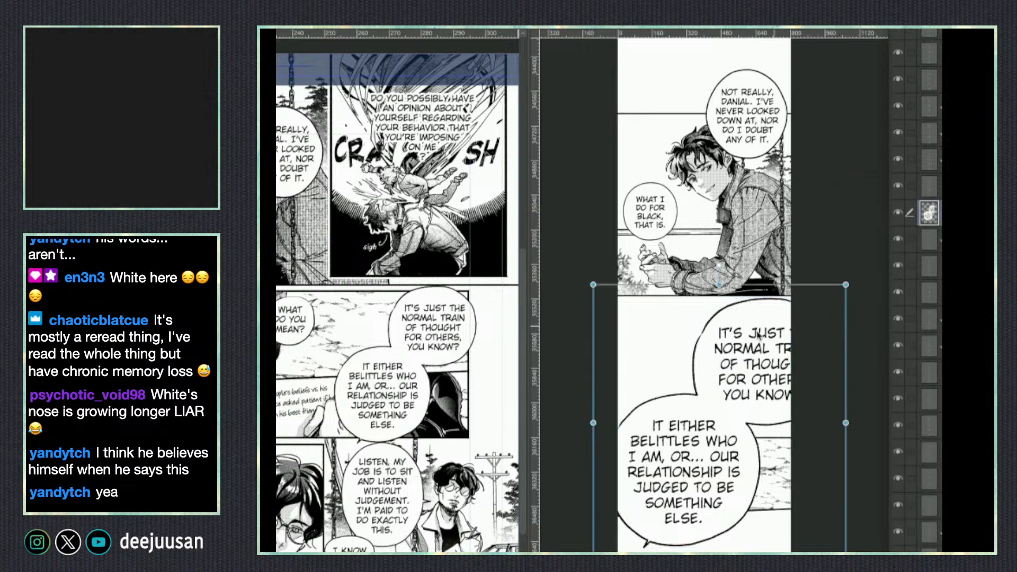
click(428, 459)
click(689, 411)
key(ctrl+z)
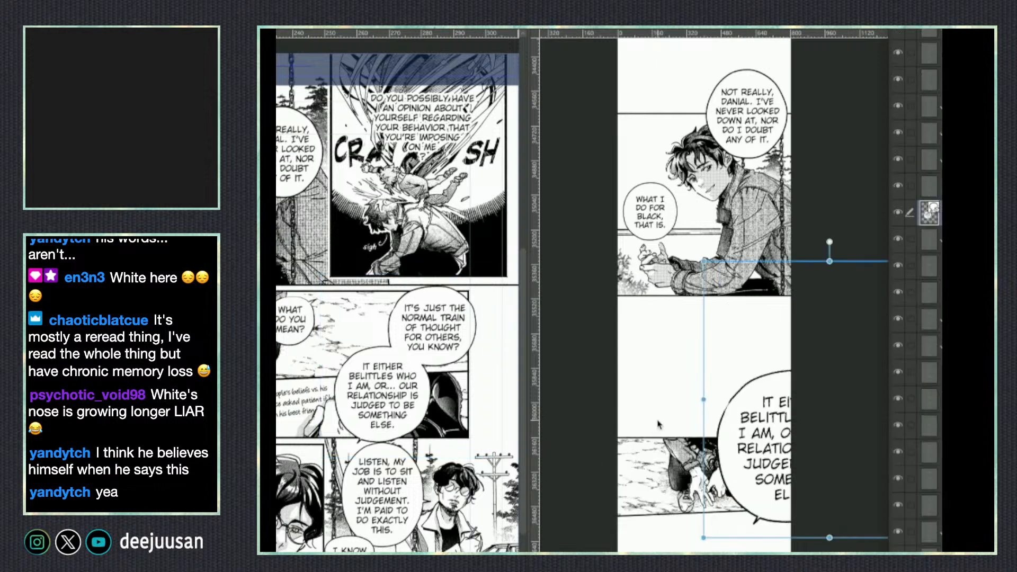
key(ctrl+z)
Reposition the tail under the "IT EITHER BELITTLES WHO I AM" balloon, then rasterize the balloon pair's layer and copy it.
click(392, 504)
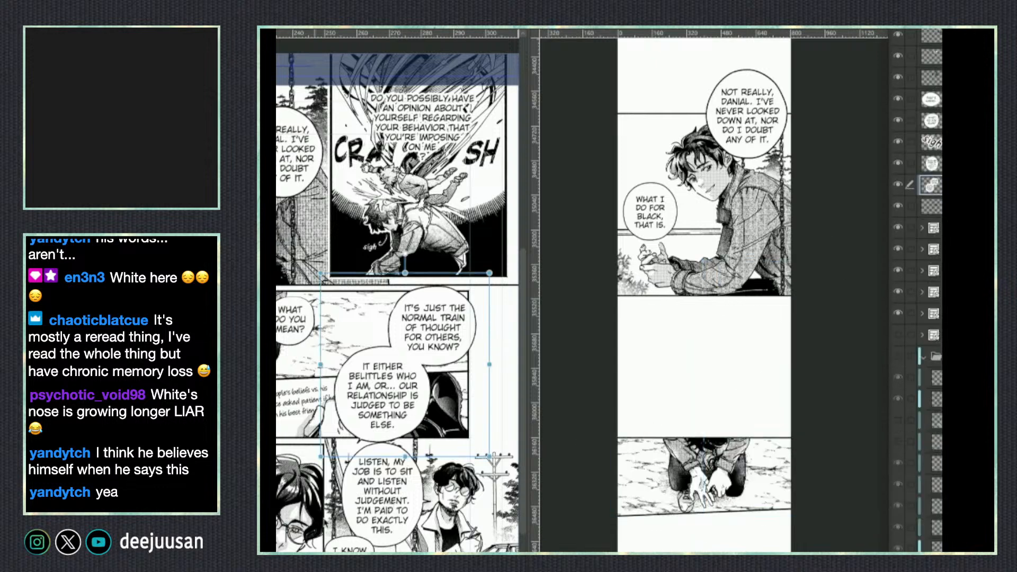
click(363, 446)
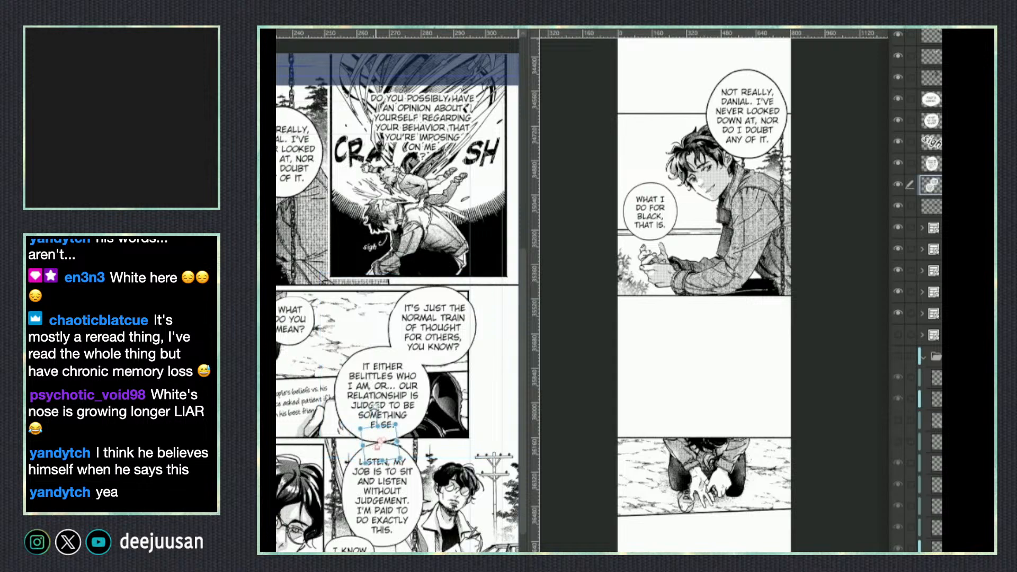
click(934, 181)
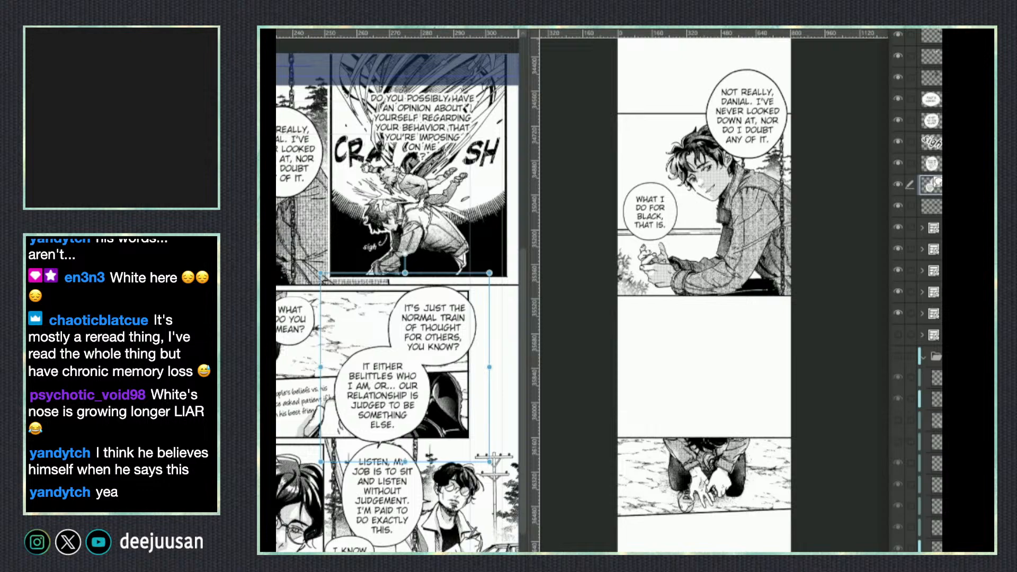
key(ctrl+c)
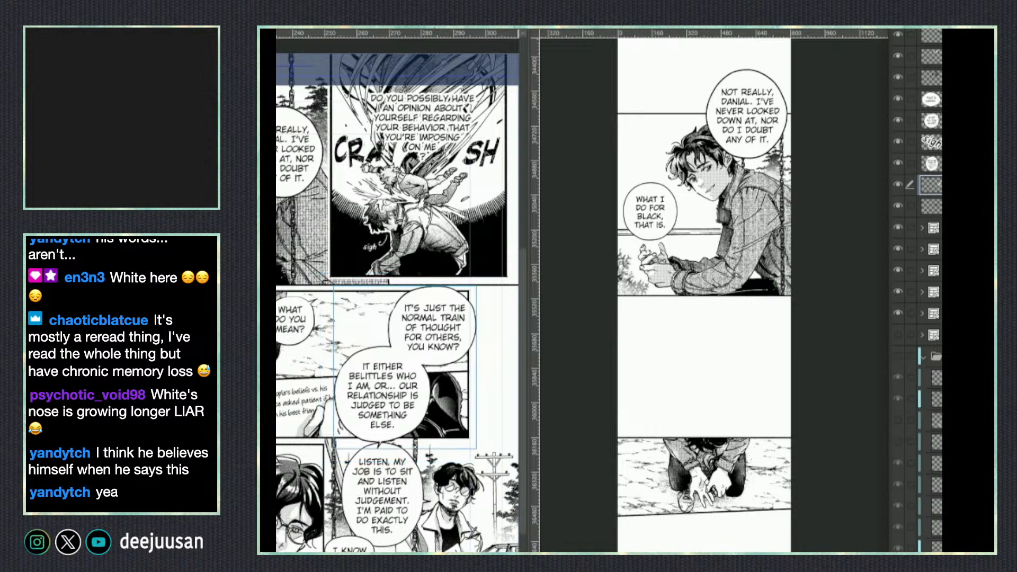
Paste the joined balloon pair into the strip, scale it down and place it over the crouching-figure panel's upper part.
click(741, 394)
key(ctrl+v)
drag(808, 424, 693, 443)
key(q)
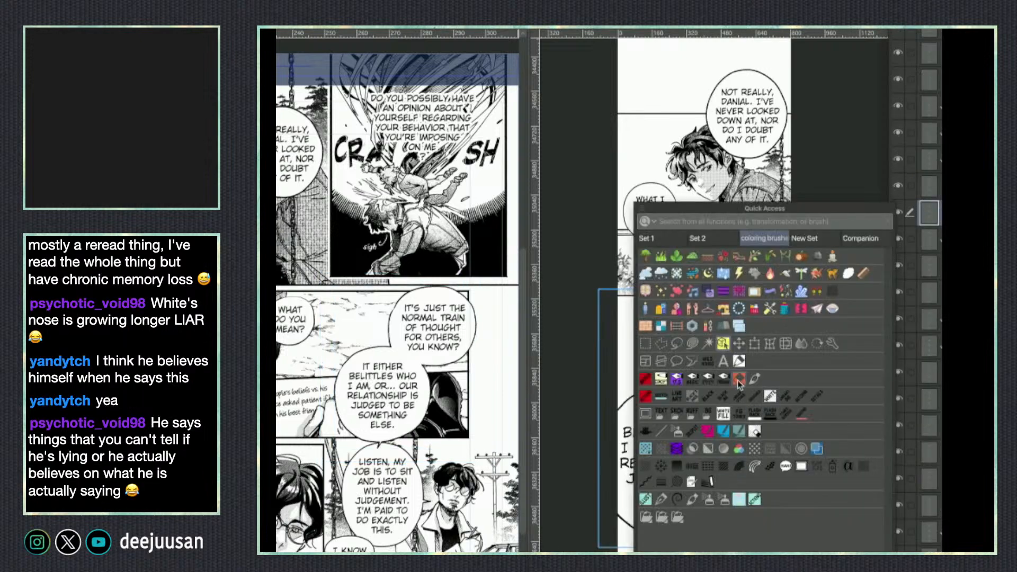
click(755, 345)
drag(823, 291, 791, 315)
drag(785, 393, 792, 390)
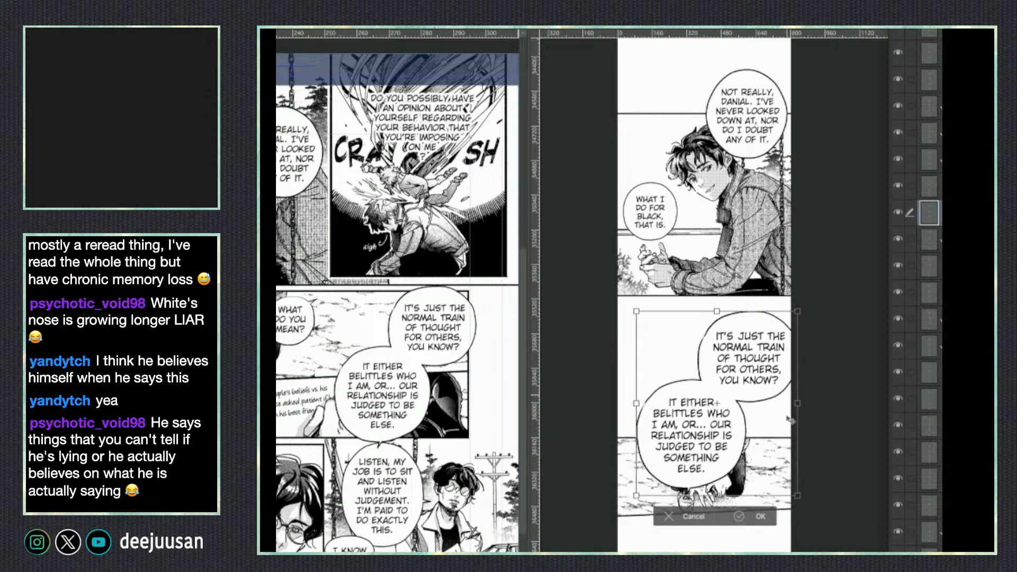
click(739, 516)
Move the crouching-figure panel further down the strip and position the balloon pair in the white gap just above it.
key(q)
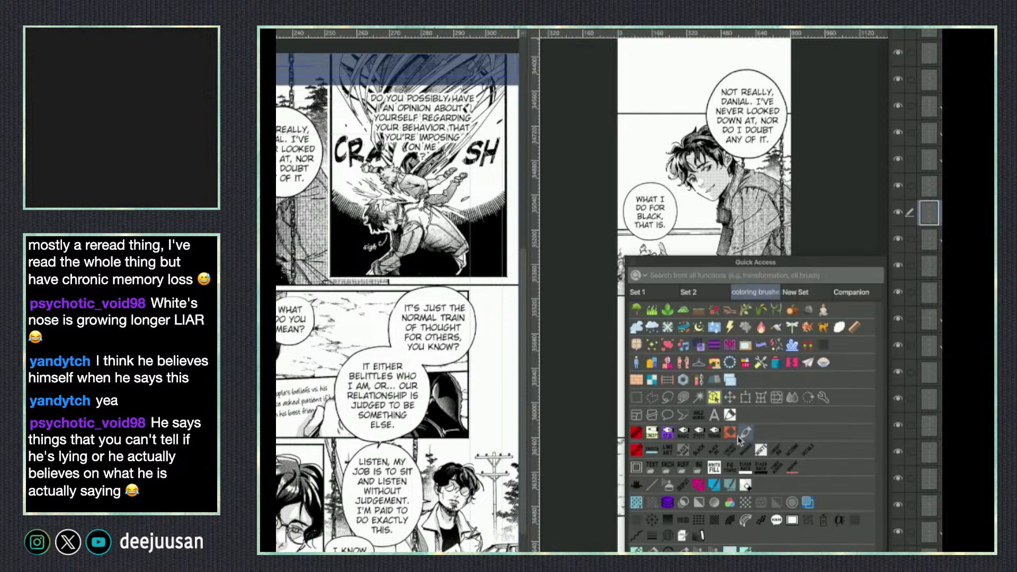
click(712, 400)
shift+click(775, 444)
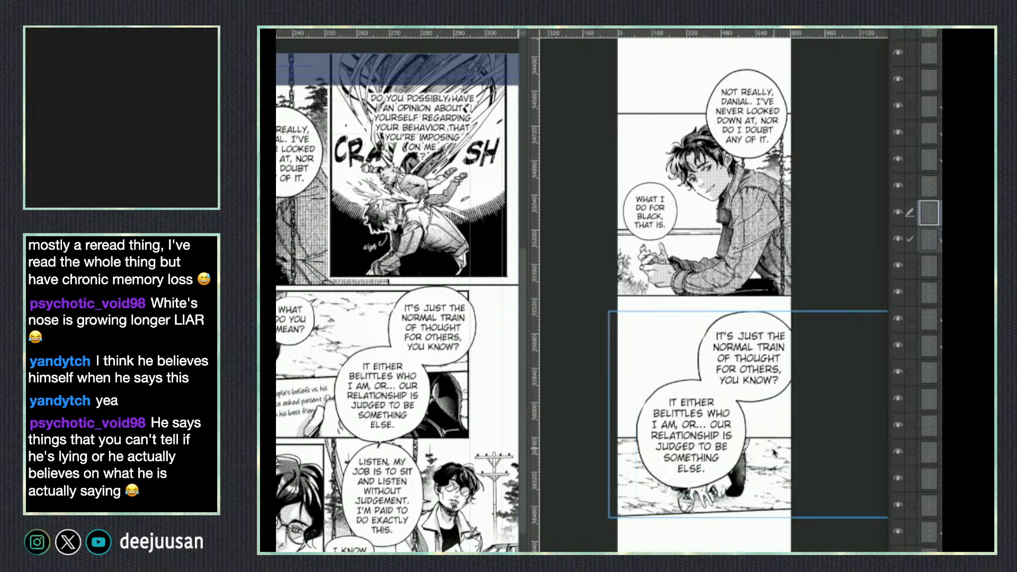
drag(770, 464, 770, 544)
click(760, 430)
click(770, 481)
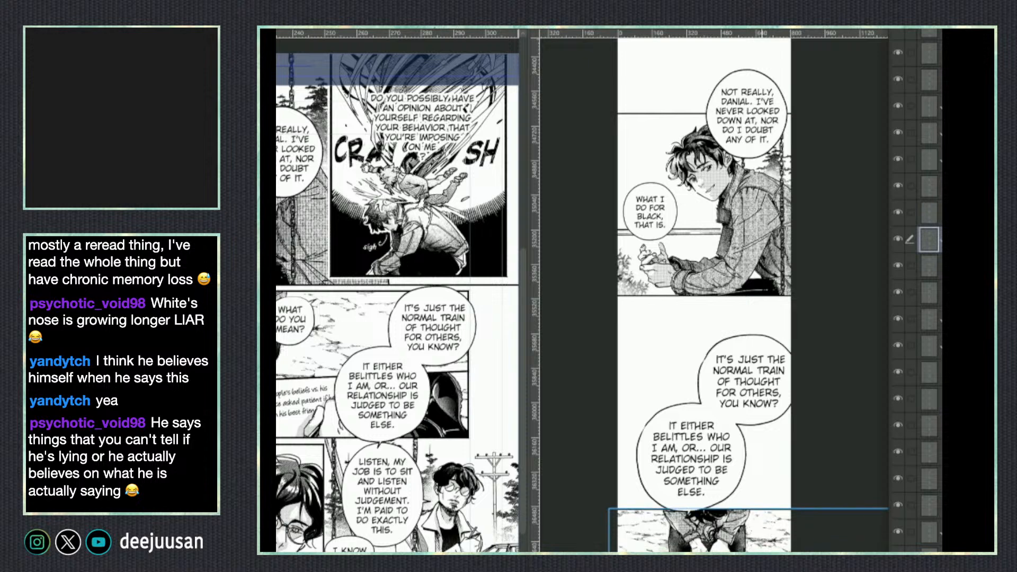
drag(766, 425, 771, 401)
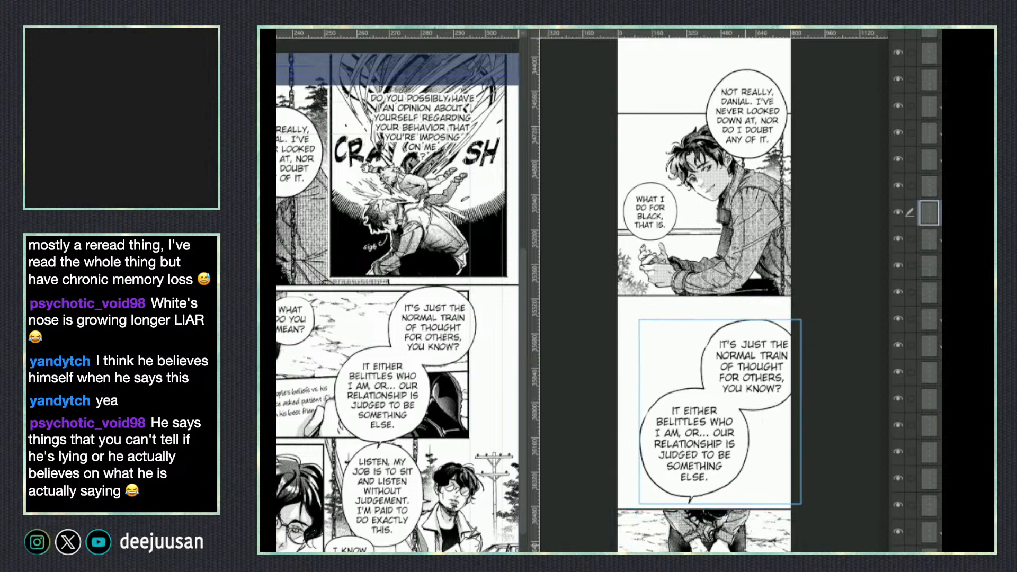
Scale the joined balloon pair down slightly so it fits inside the strip's edge above the crouching-figure panel.
key(q)
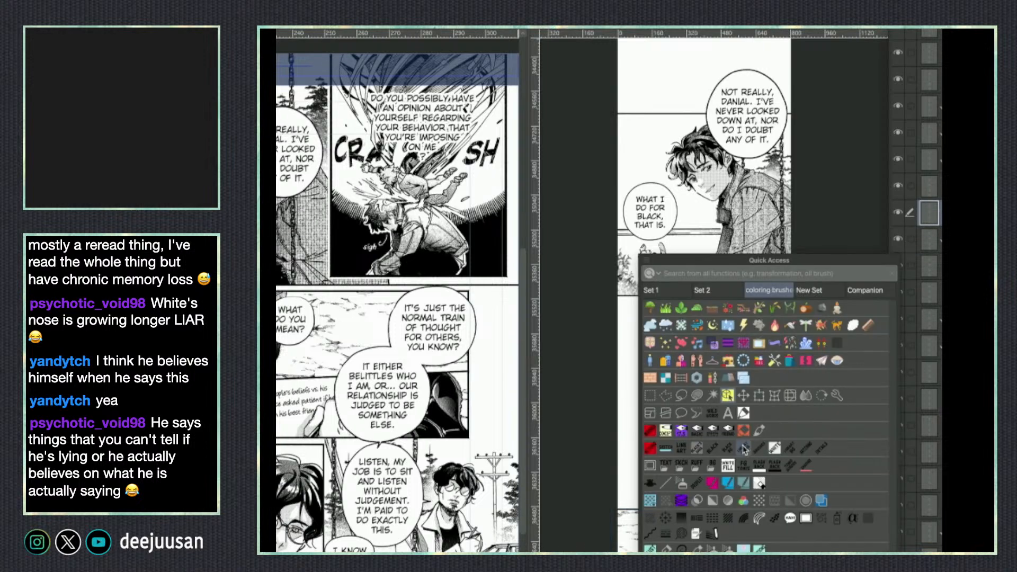
click(759, 396)
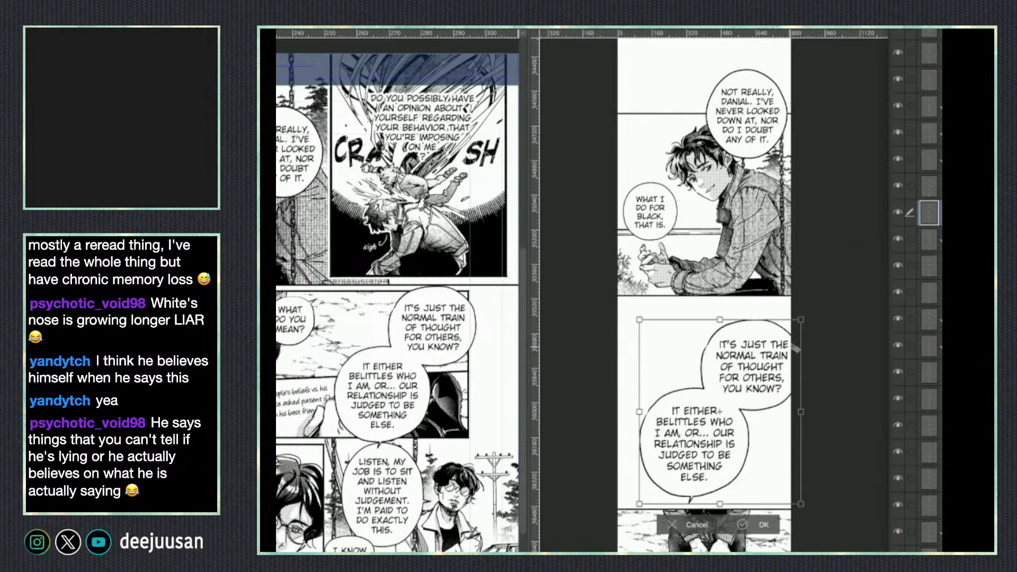
click(757, 525)
Copy the source page's "WHAT DO YOU MEAN?" balloon into the strip and place it beside the crouching figure, inside that panel.
click(298, 345)
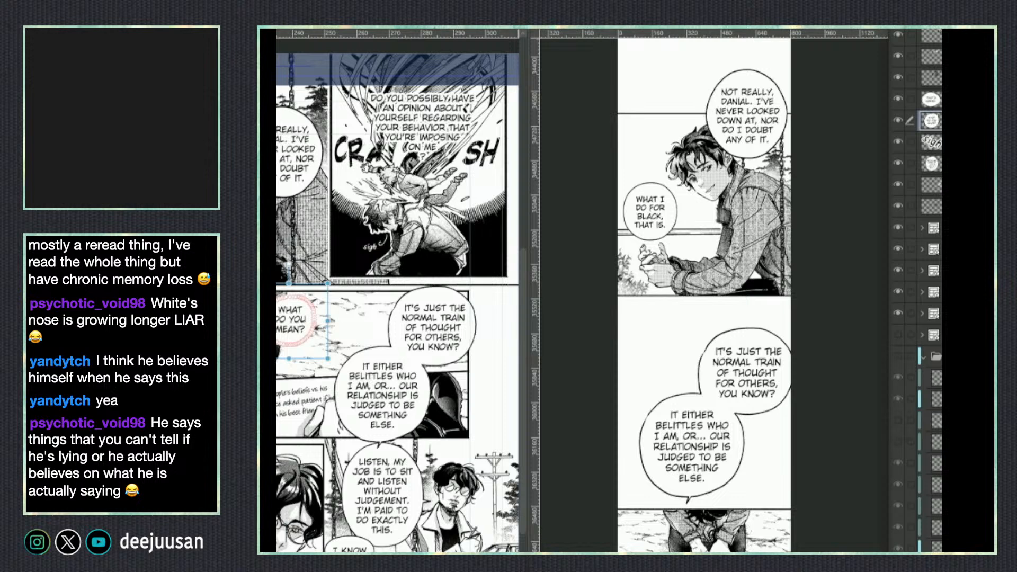
click(763, 429)
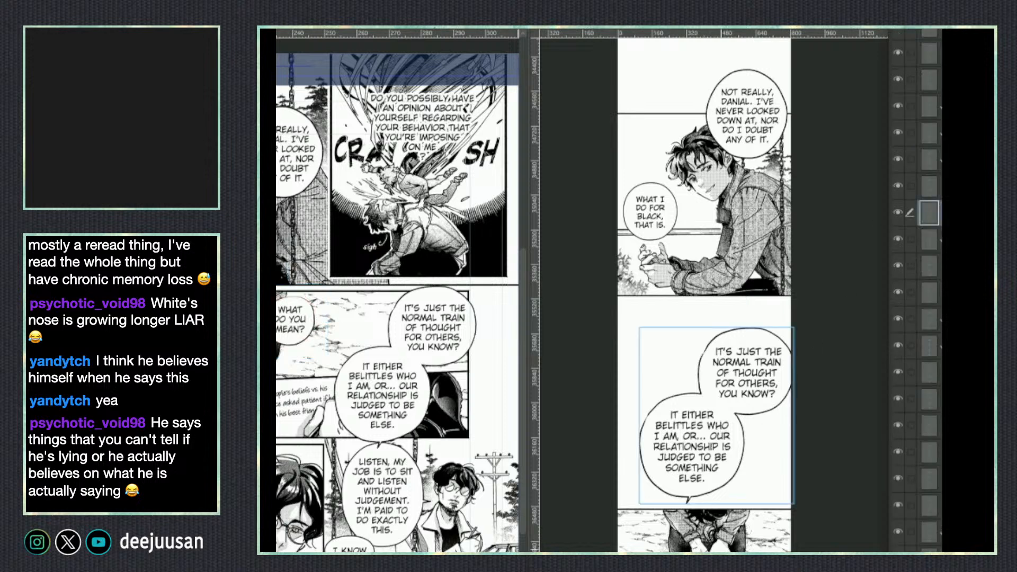
drag(715, 530, 687, 529)
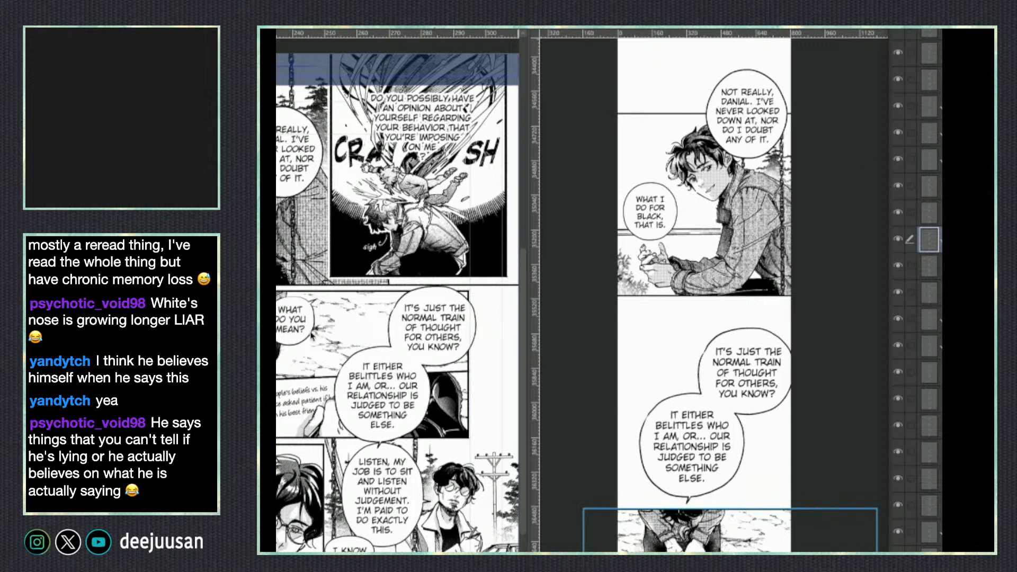
click(313, 326)
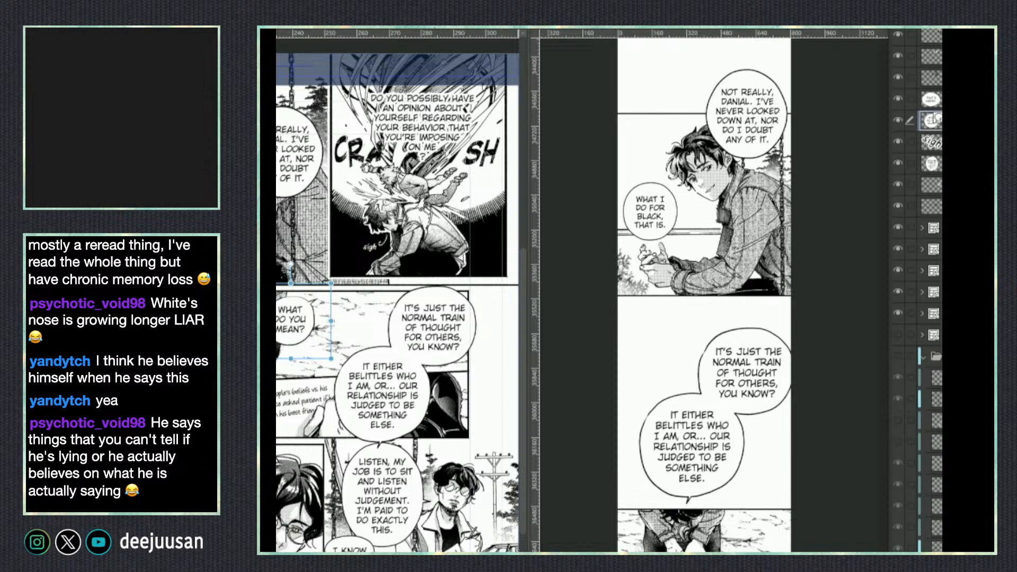
drag(933, 117, 776, 541)
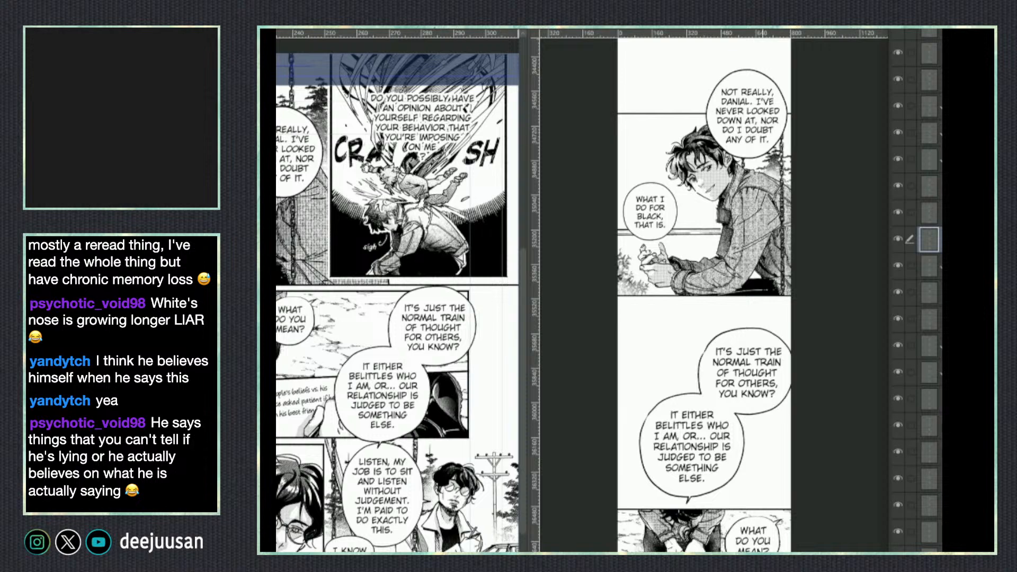
Merge the "EVEN LANA ASKED ME IF I'M IN LOVE WITH HIM..." balloon with its "sigh" lettering and place it below the strip's crouching-figure panel.
click(312, 318)
drag(313, 318, 340, 265)
click(397, 193)
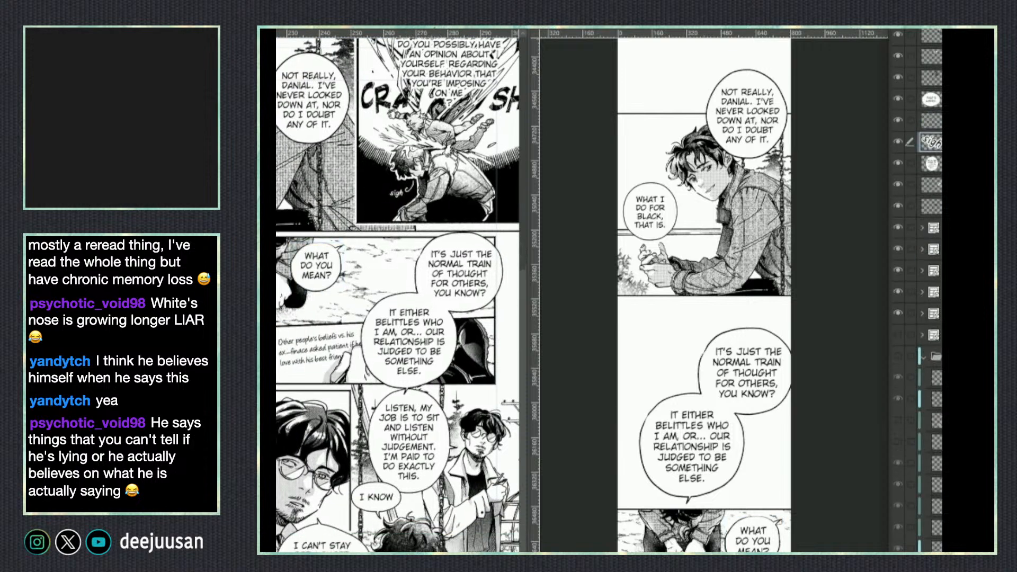
click(930, 163)
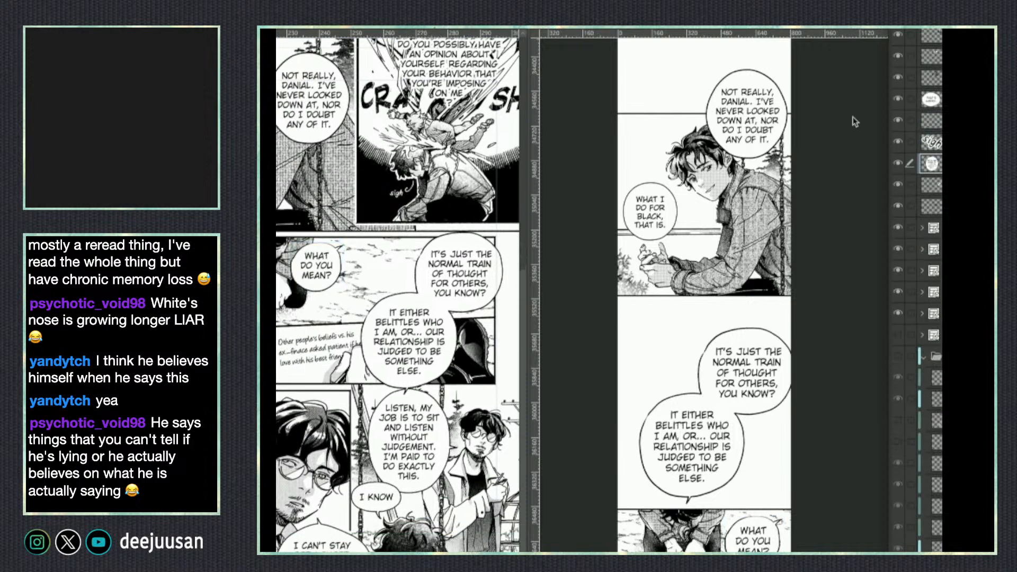
click(931, 142)
click(910, 163)
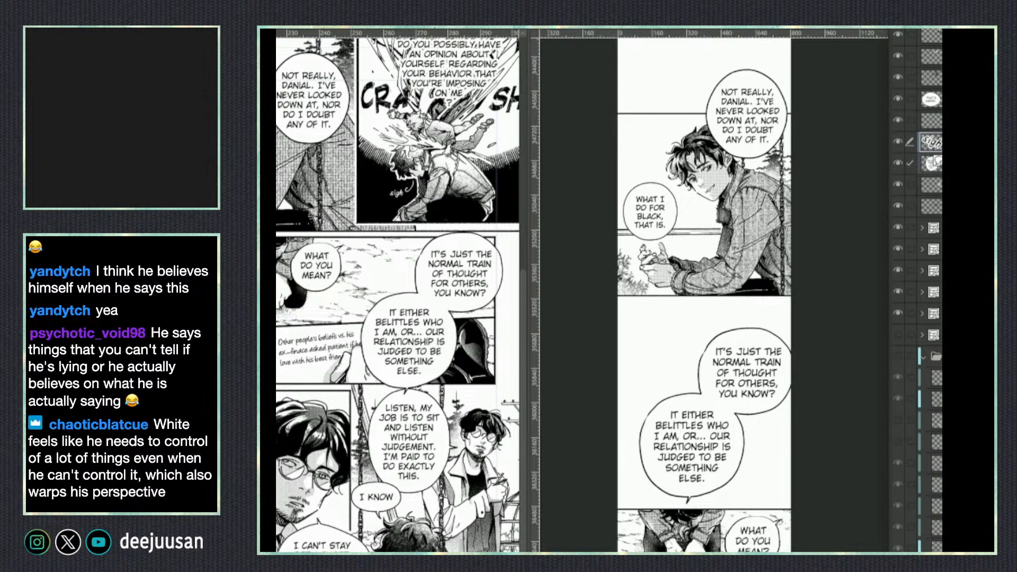
key(shift+alt+e)
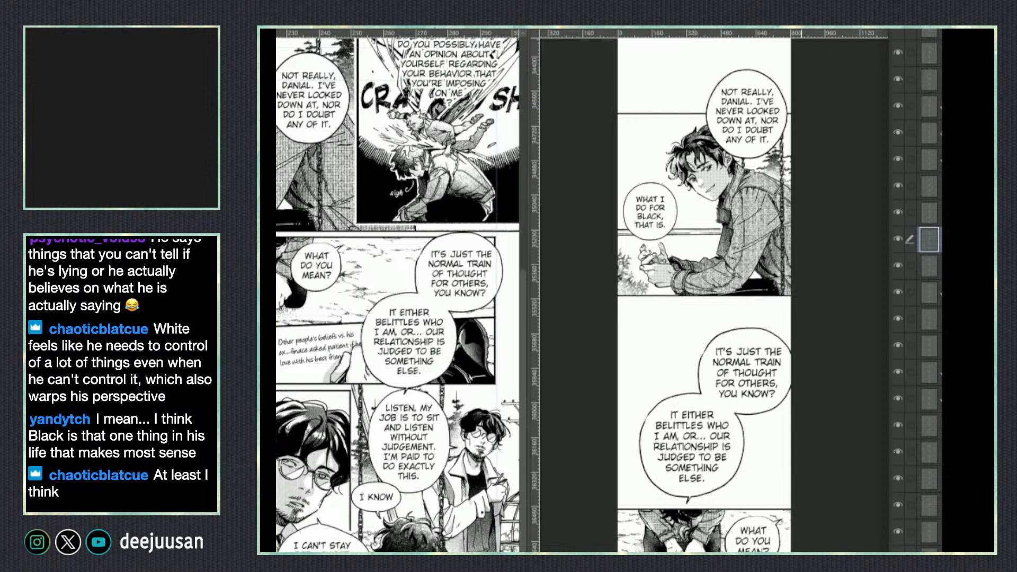
scroll(704, 301, down, 1)
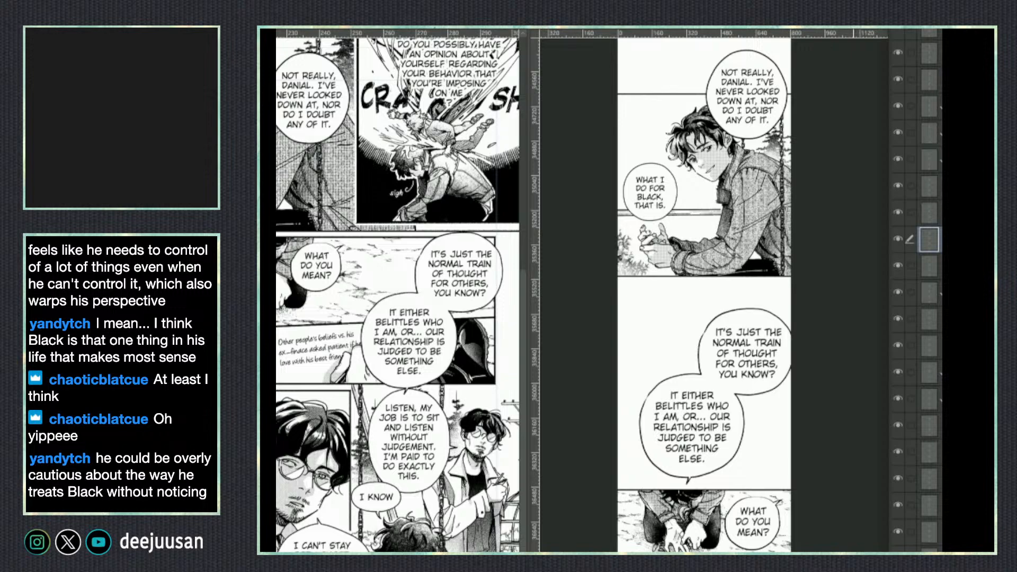
scroll(784, 419, down, 2)
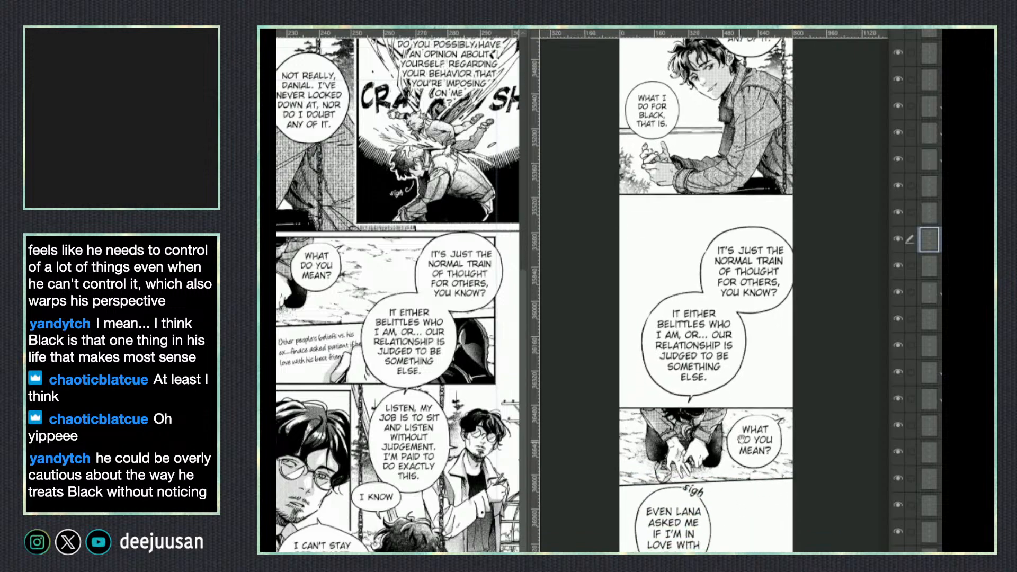
scroll(754, 387, down, 1)
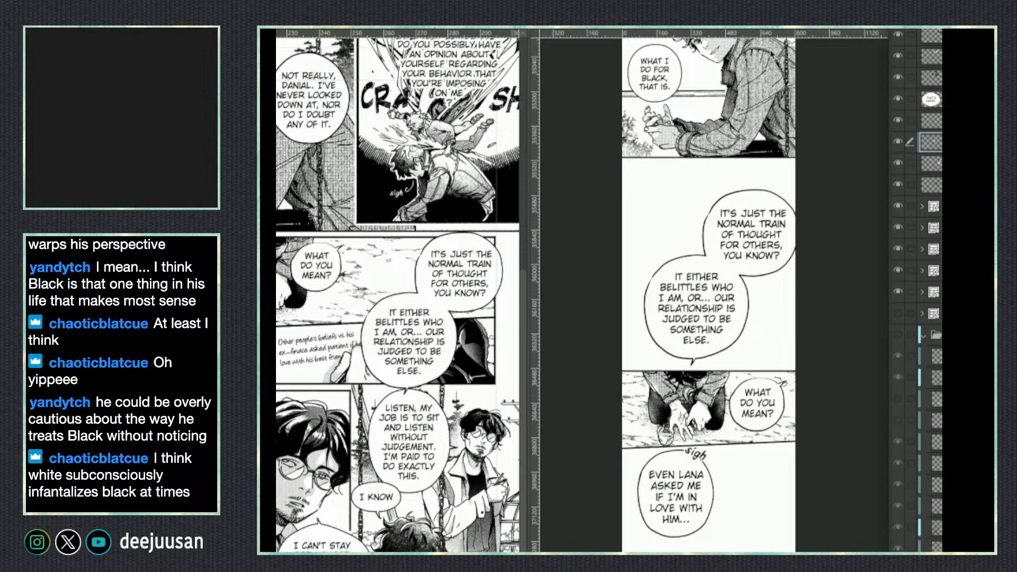
scroll(313, 366, up, 2)
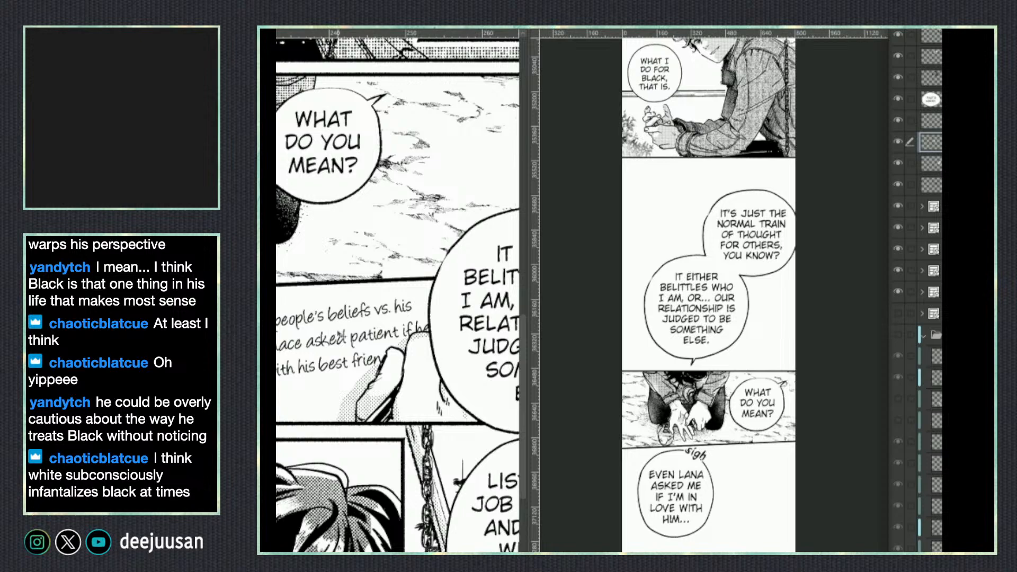
scroll(380, 377, down, 3)
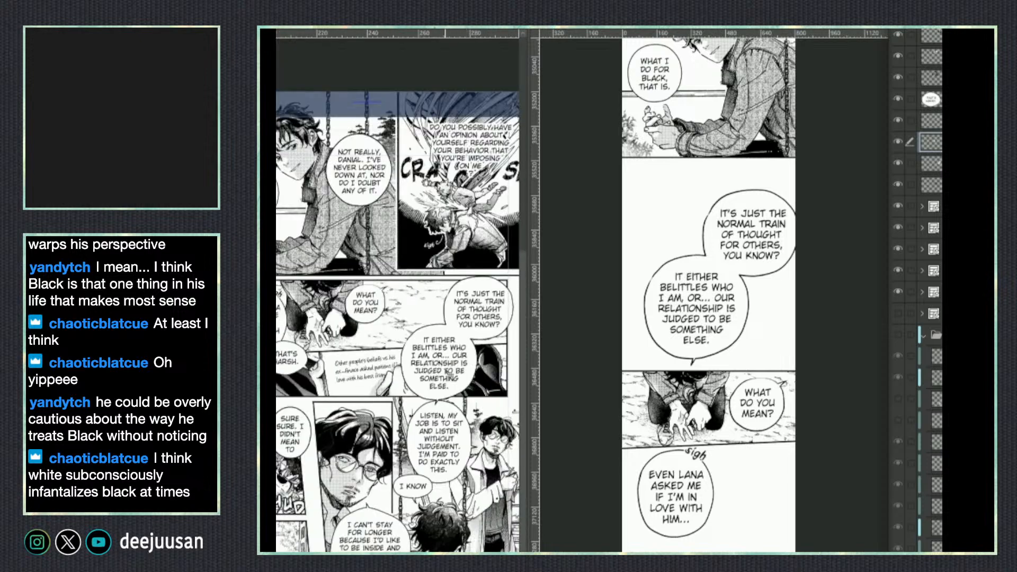
click(824, 333)
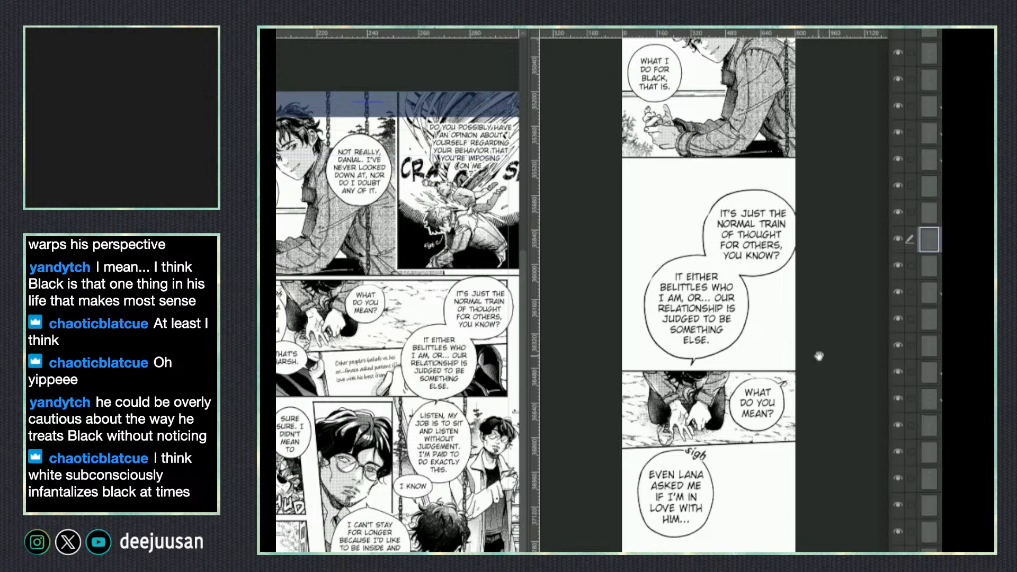
drag(817, 357, 829, 315)
drag(803, 416, 812, 354)
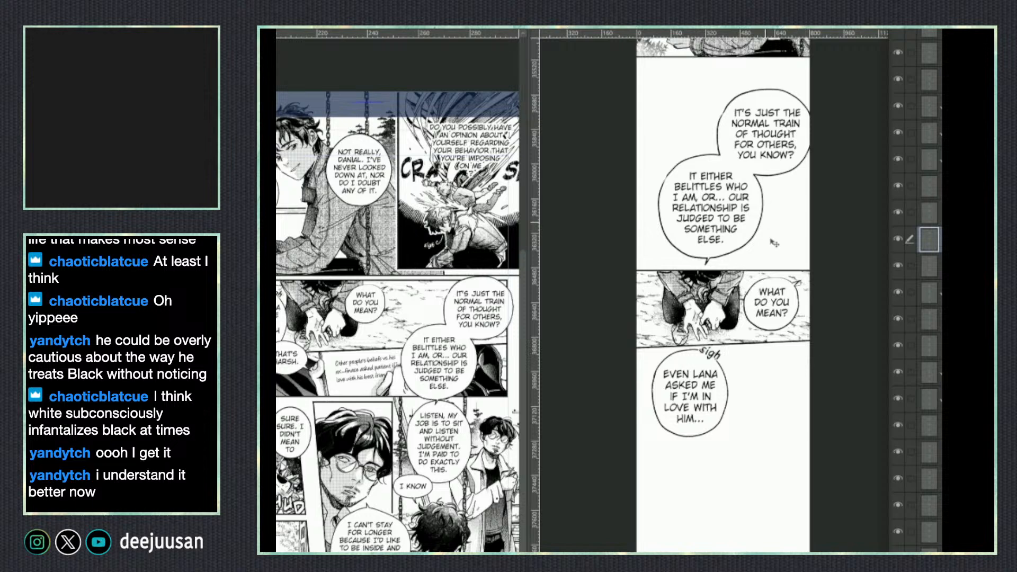
scroll(790, 291, down, 1)
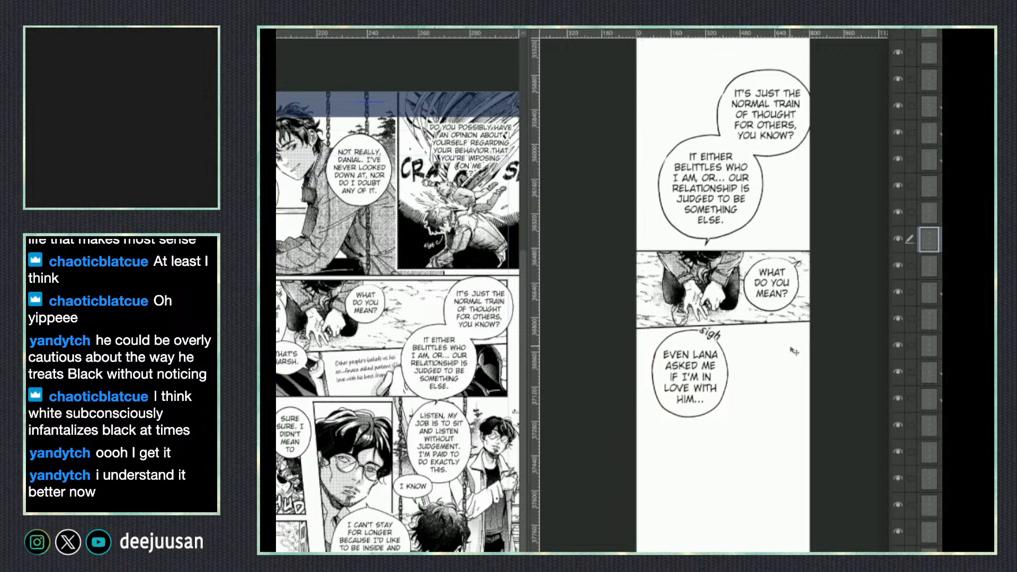
click(478, 318)
drag(487, 317, 472, 308)
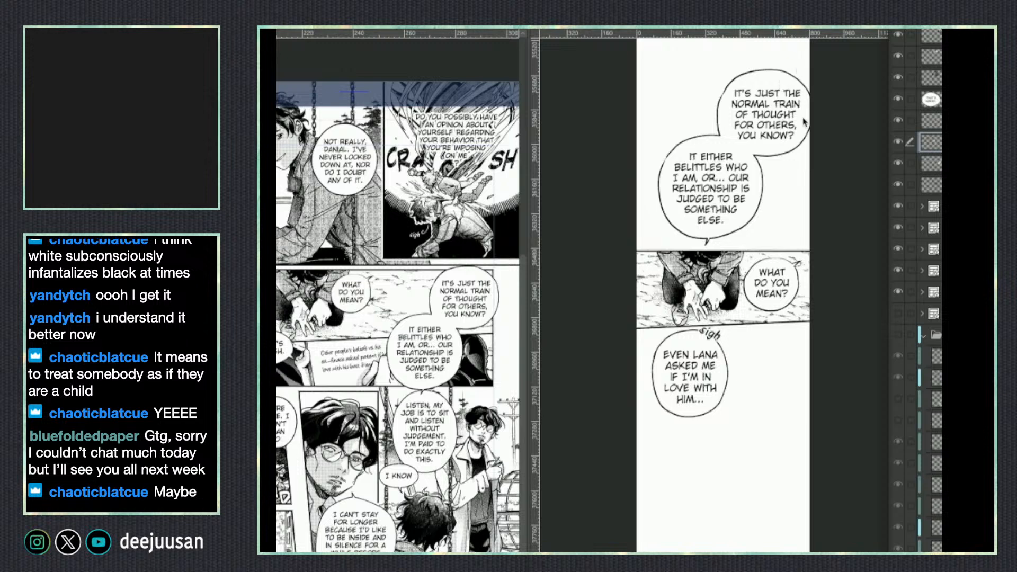
Move the "EVEN LANA ASKED ME" balloon up until its "sigh" lettering overlaps the lower edge of the crouching-figure panel.
click(800, 280)
drag(802, 285, 794, 274)
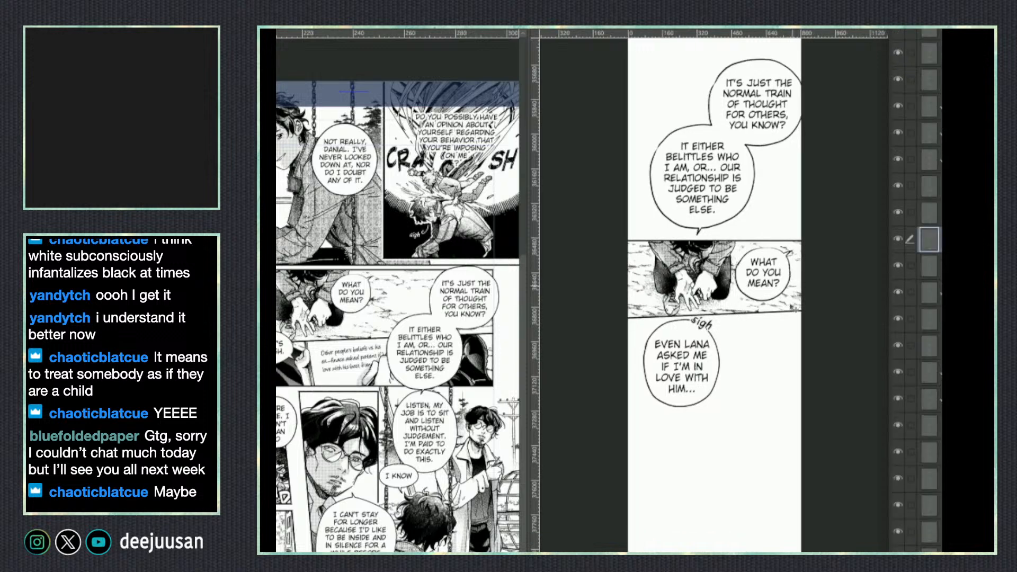
drag(714, 395, 709, 392)
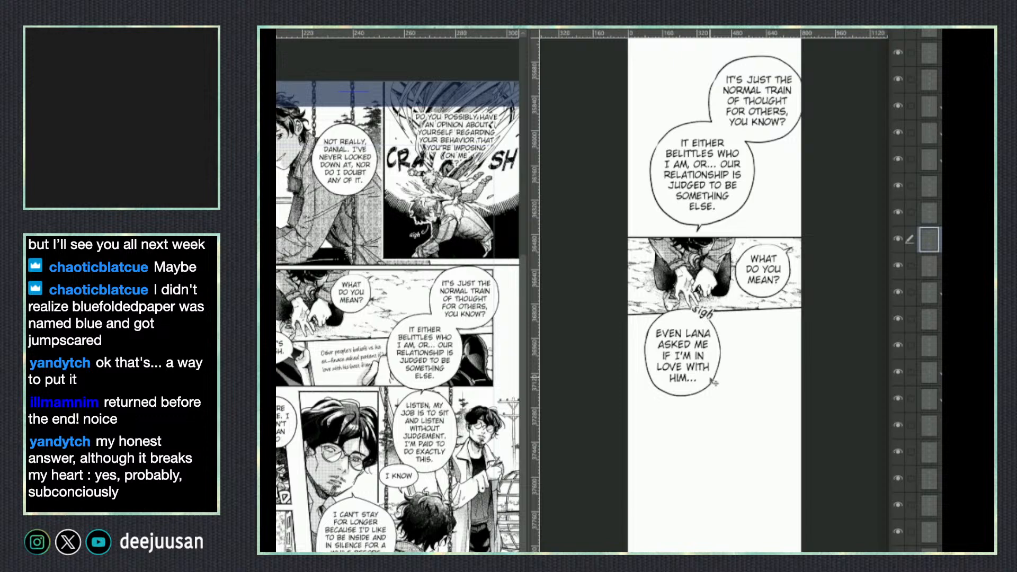
scroll(778, 275, down, 3)
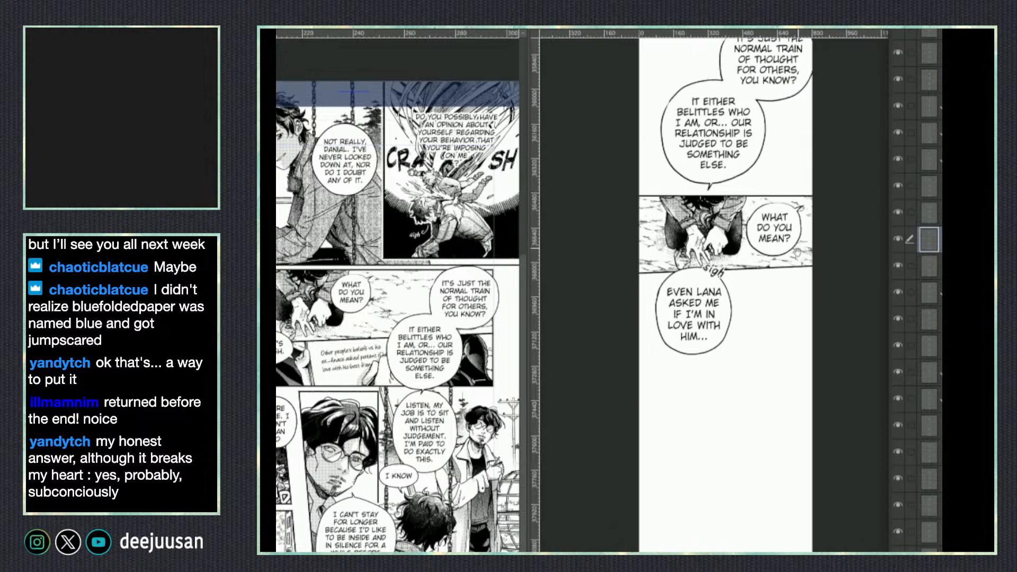
Copy the source panel of the hand writing notes into the strip, scaled down to the strip's width, below the "EVEN LANA ASKED ME" balloon.
click(481, 326)
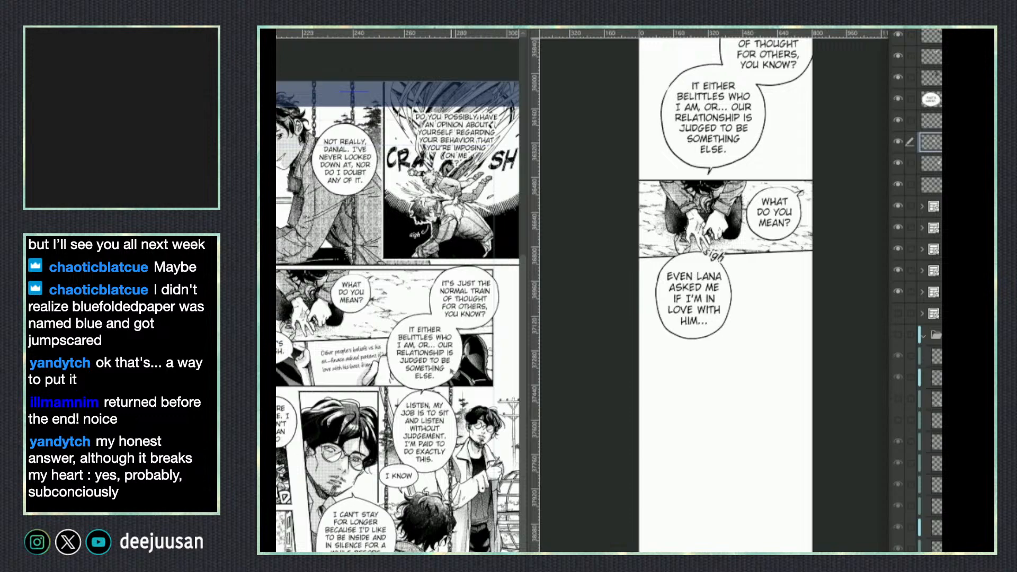
key(q)
key(q)
click(494, 366)
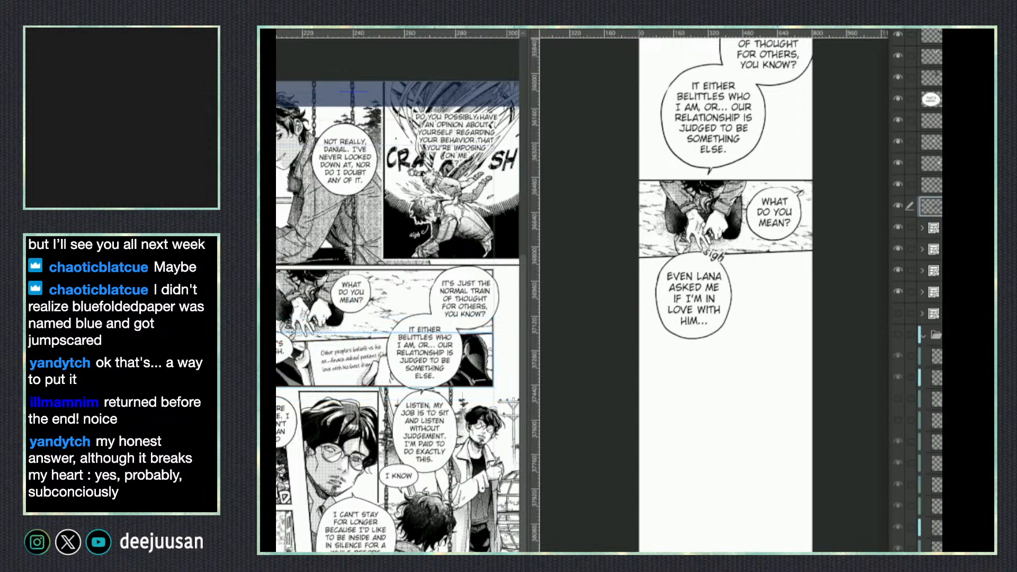
click(749, 408)
key(ctrl+v)
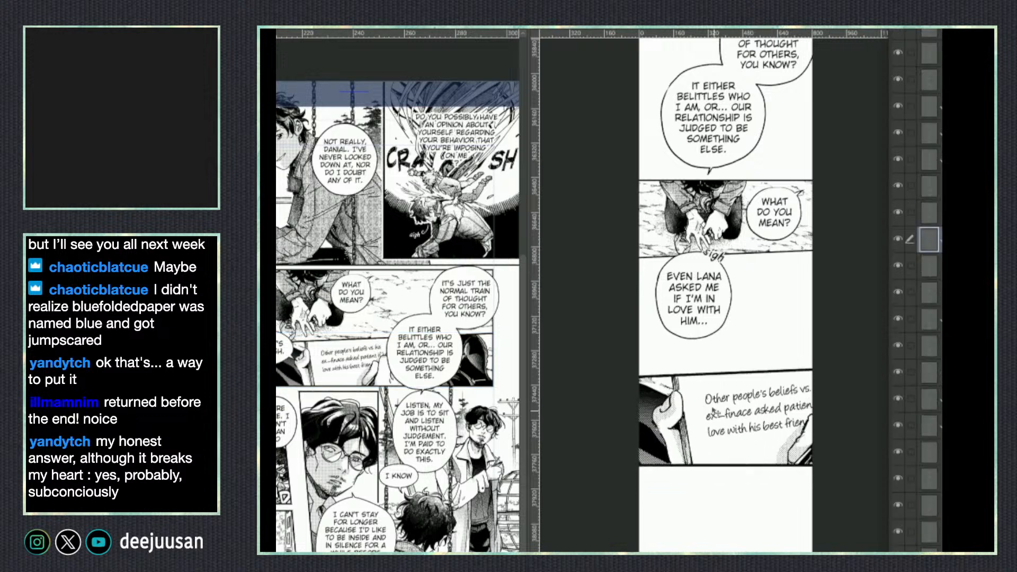
key(ctrl+t)
drag(796, 511, 768, 434)
click(761, 456)
Scale the "EVEN LANA ASKED ME" balloon down slightly and keep it tucked under the crouching-figure panel.
key(q)
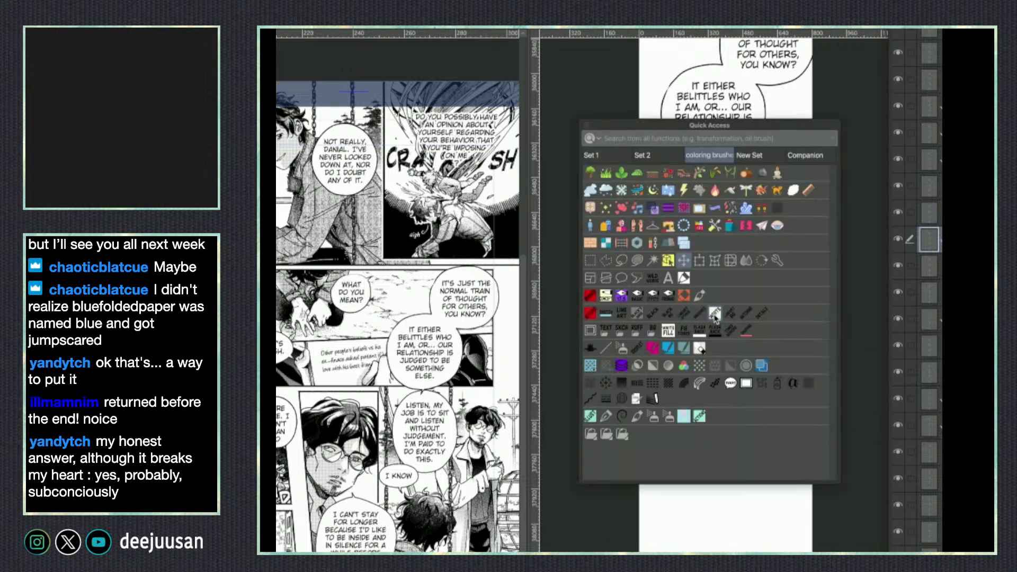
click(669, 262)
click(710, 314)
key(q)
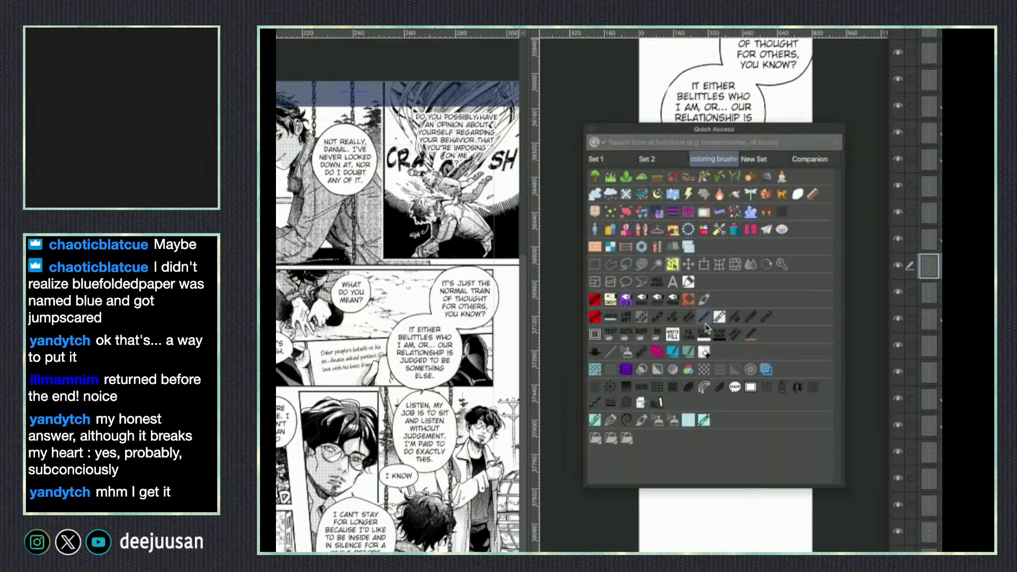
click(688, 268)
drag(694, 338, 706, 331)
click(718, 355)
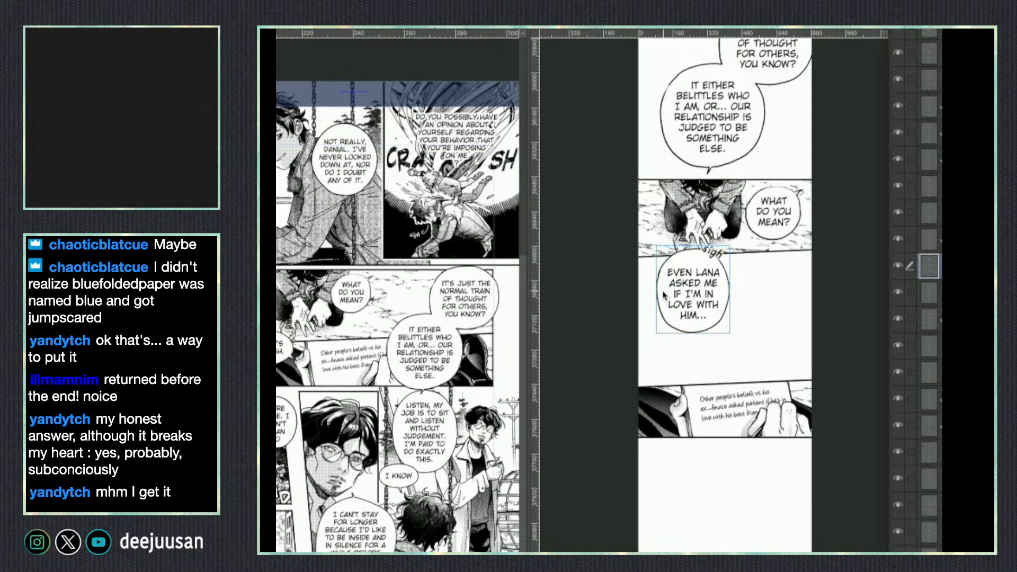
Copy the "THAT'S HARSH." balloon from the source page, paste it into the strip and scale it down.
click(470, 400)
click(281, 354)
click(286, 347)
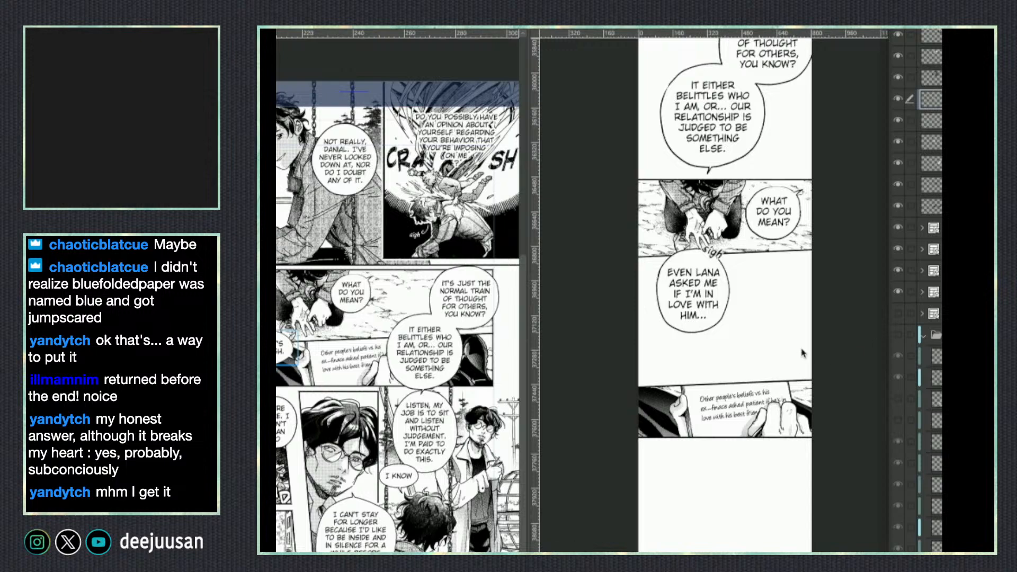
key(ctrl+v)
key(F1)
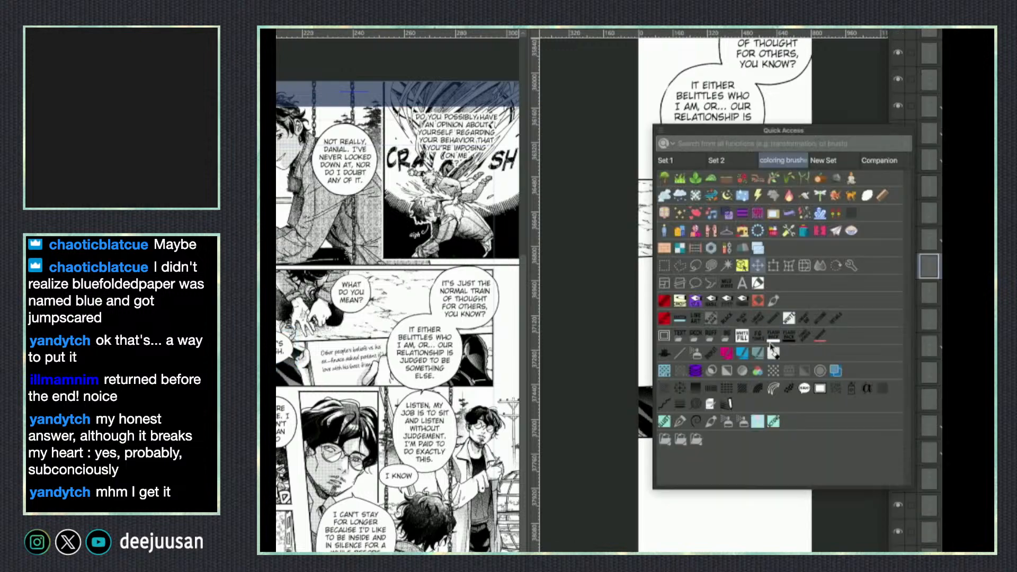
click(775, 266)
drag(766, 344, 750, 368)
click(753, 430)
Raise the "THAT'S HARSH." balloon's layer, place it between the "EVEN LANA ASKED ME" balloon and the note-writing panel, and shrink it slightly.
drag(921, 265, 922, 195)
drag(732, 402, 708, 361)
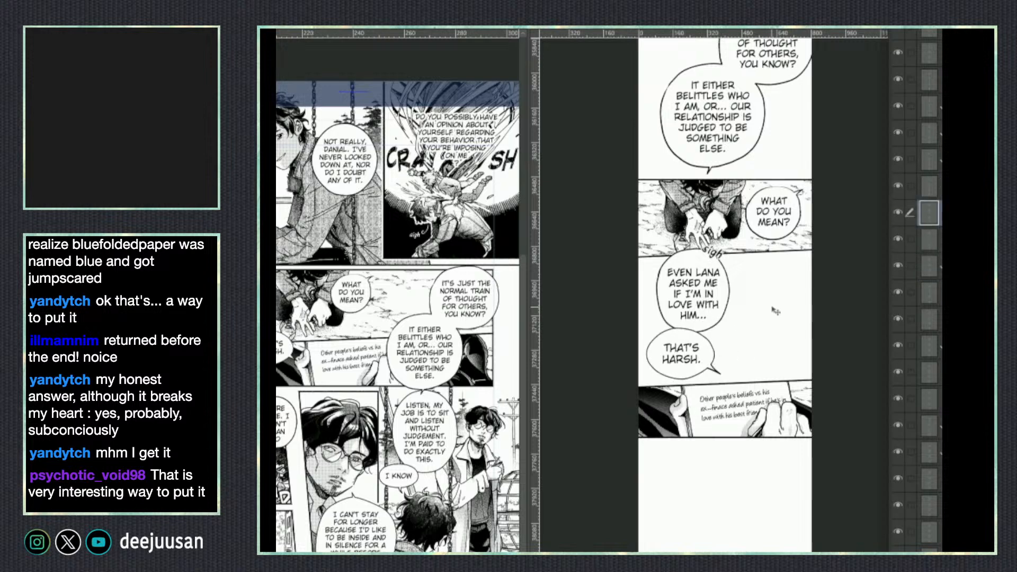
key(F1)
click(758, 255)
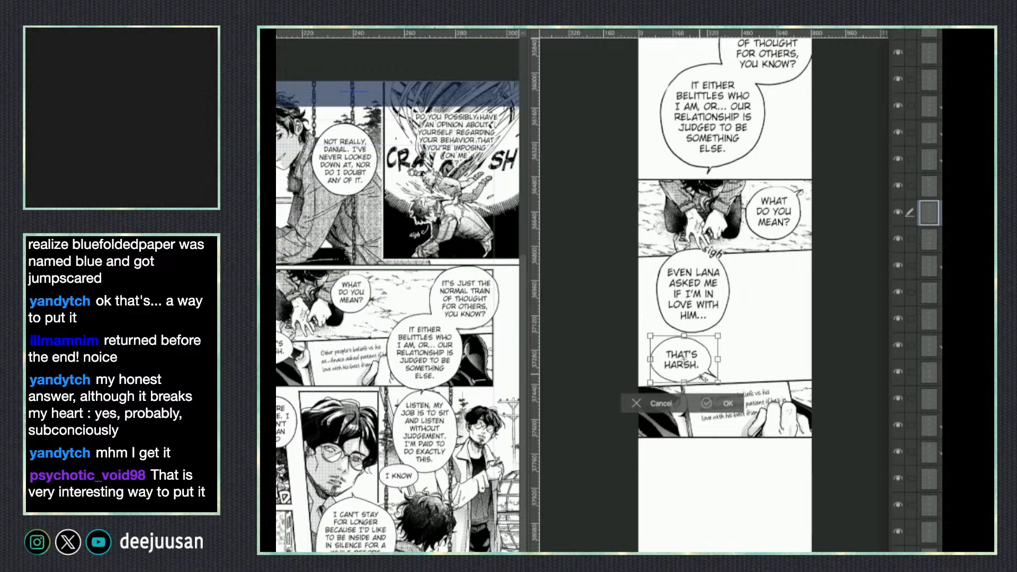
click(726, 409)
drag(684, 484, 699, 364)
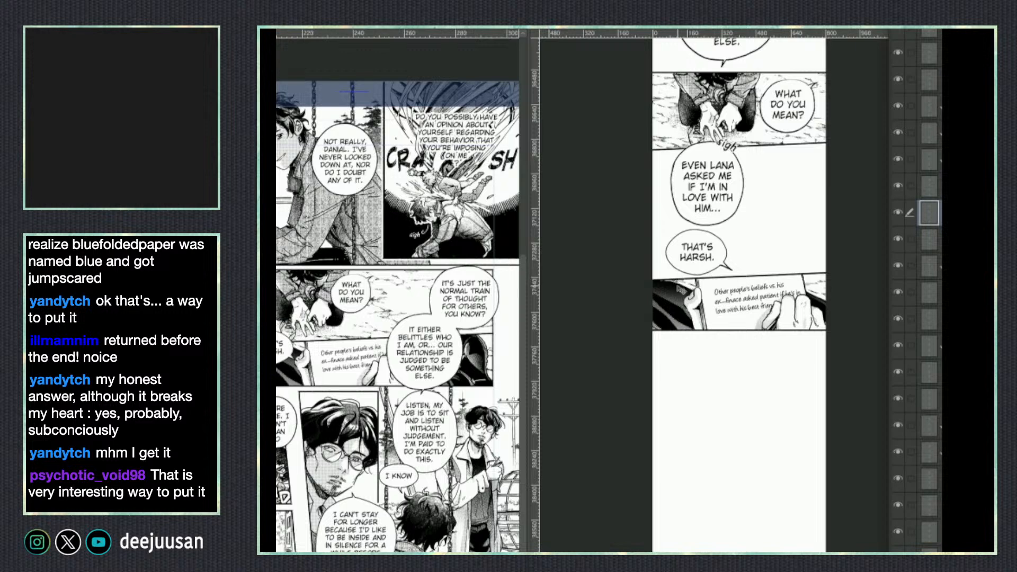
drag(780, 418, 772, 443)
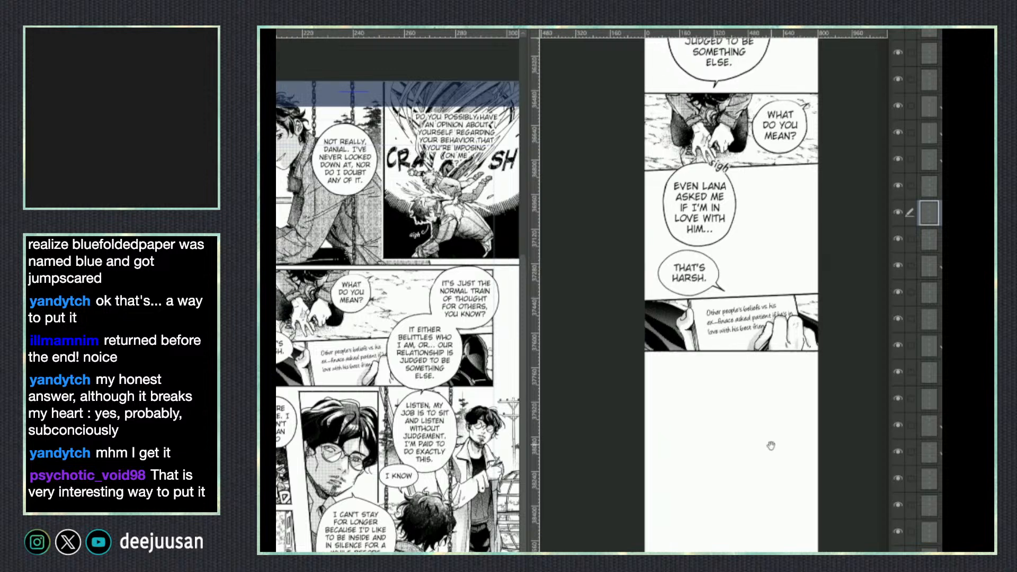
Move the "THAT'S HARSH." balloon down so it overlaps the upper edge of the note-writing panel.
drag(721, 284, 712, 297)
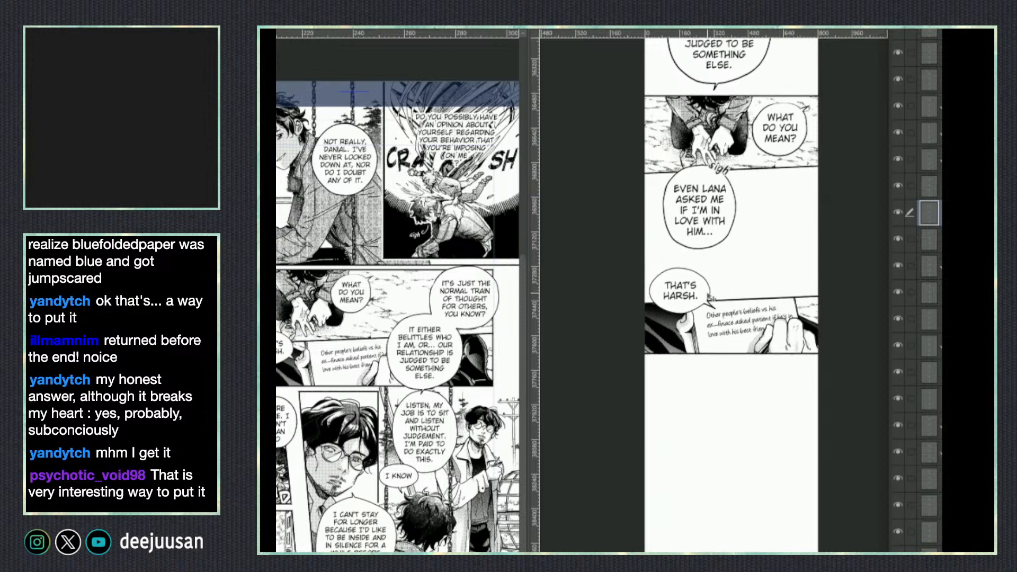
drag(830, 409, 801, 551)
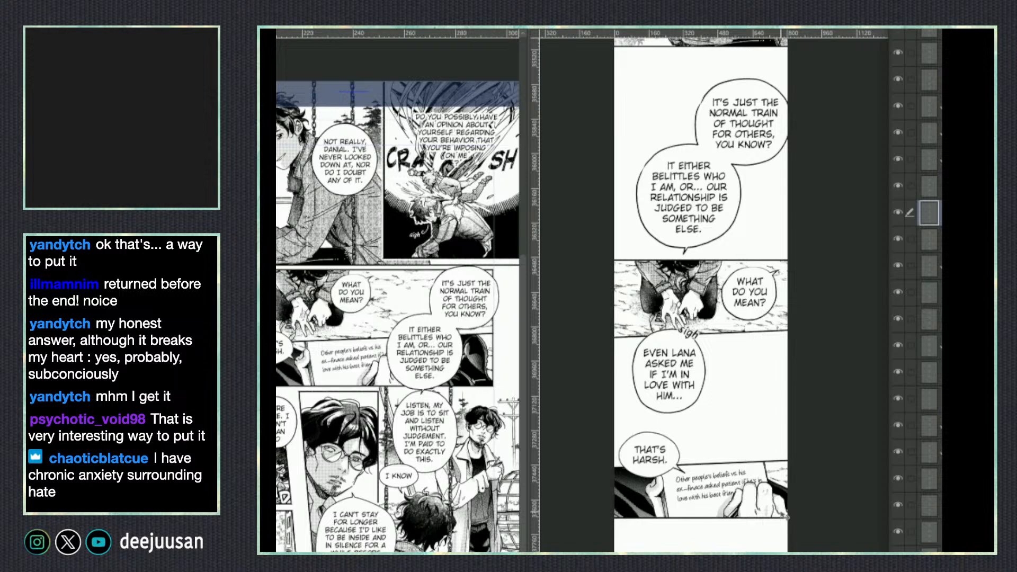
drag(788, 500, 809, 407)
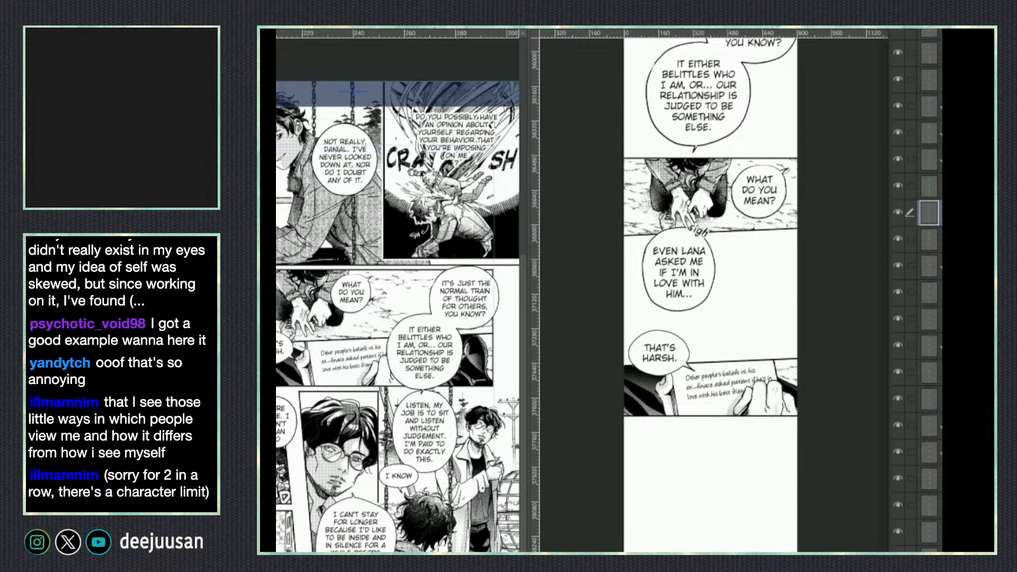
drag(799, 399, 788, 329)
Shift the joined "IT'S JUST THE NORMAL TRAIN OF THOUGHT" and "IT EITHER BELITTLES" balloons slightly inward, away from the strip's right edge.
click(482, 444)
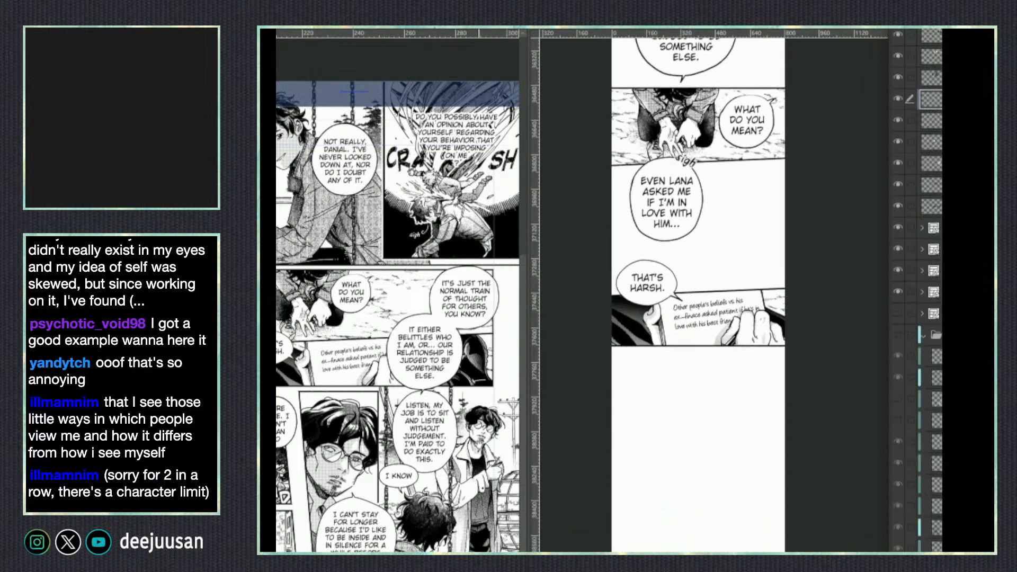
drag(483, 495, 471, 445)
click(719, 342)
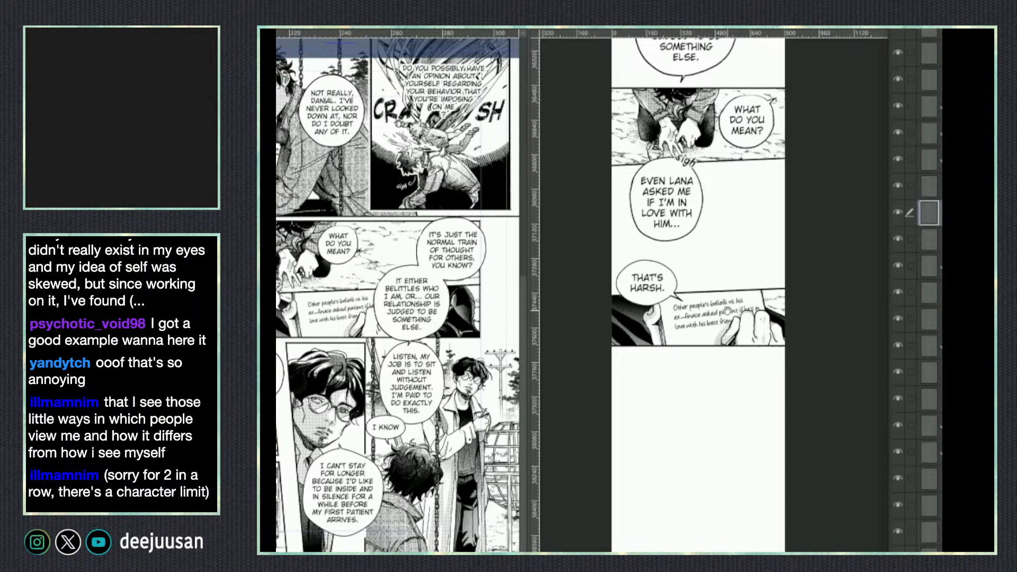
scroll(726, 315, up, 5)
drag(712, 397, 711, 416)
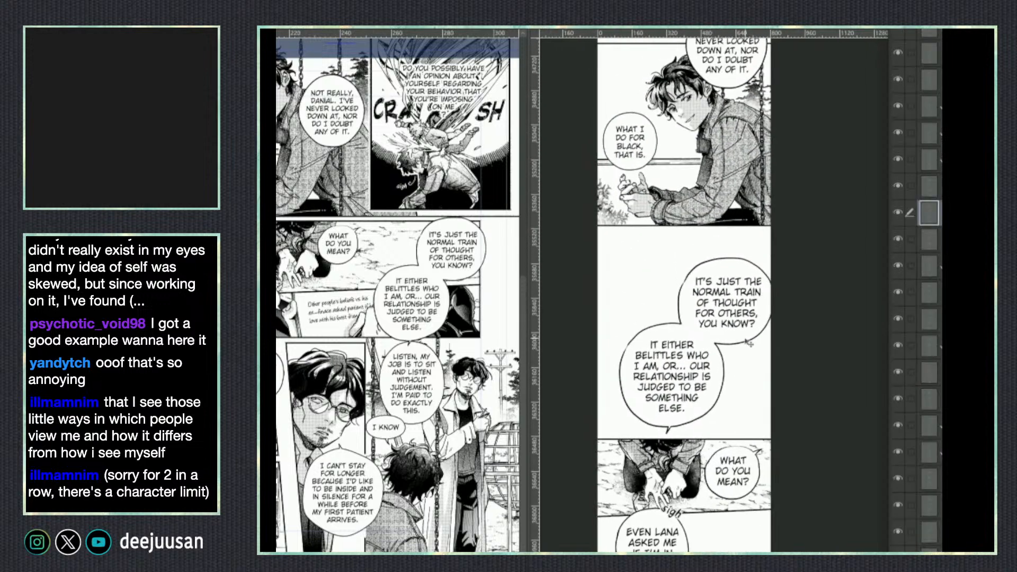
key(q)
click(706, 299)
click(736, 345)
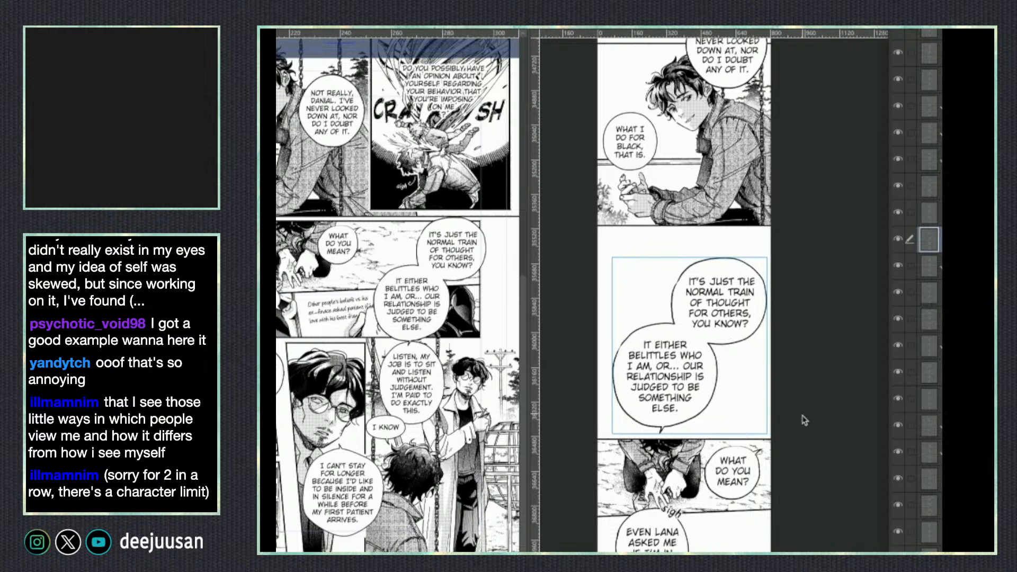
Move the two balloon layers out of the source swing-scene panel's frame folder and merge that folder into a single layer.
scroll(803, 417, down, 3)
scroll(807, 415, down, 2)
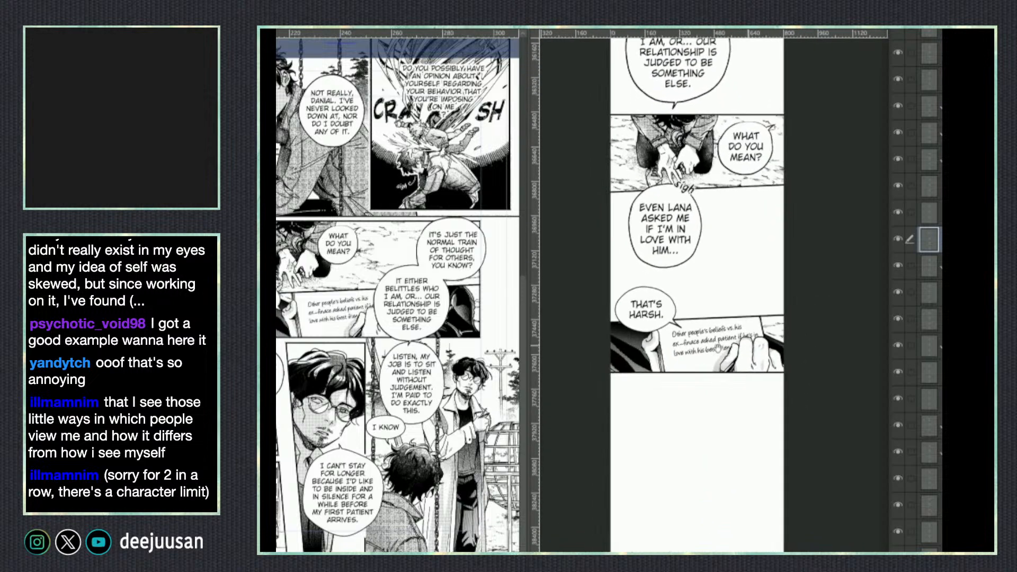
drag(468, 520, 461, 450)
click(454, 433)
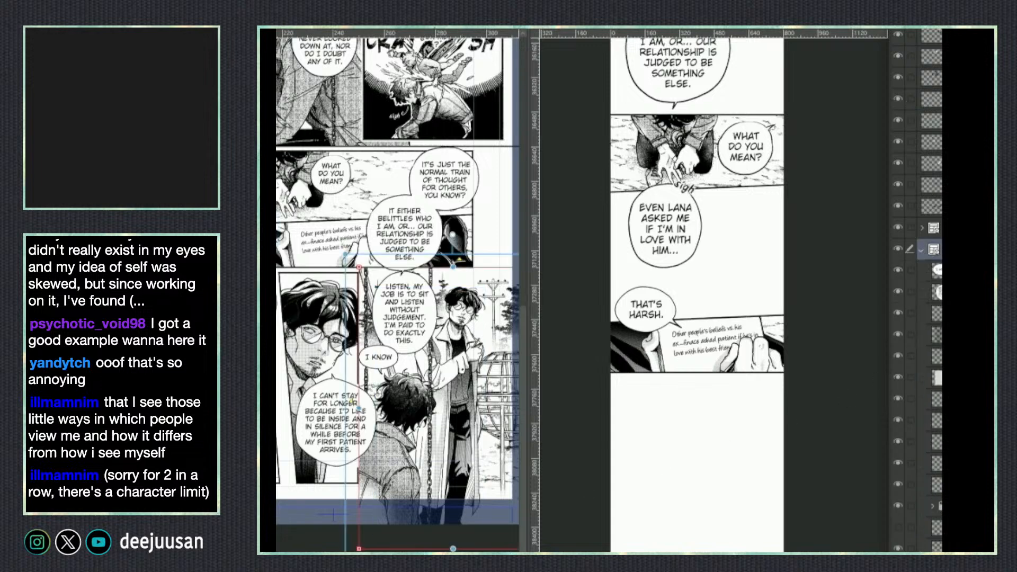
click(935, 270)
drag(936, 270, 927, 239)
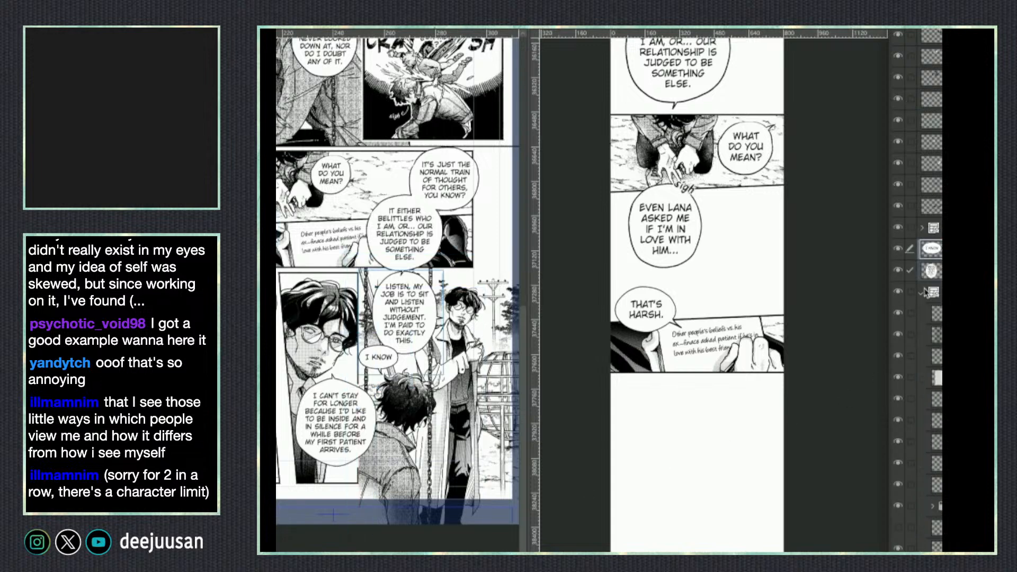
click(922, 291)
click(934, 291)
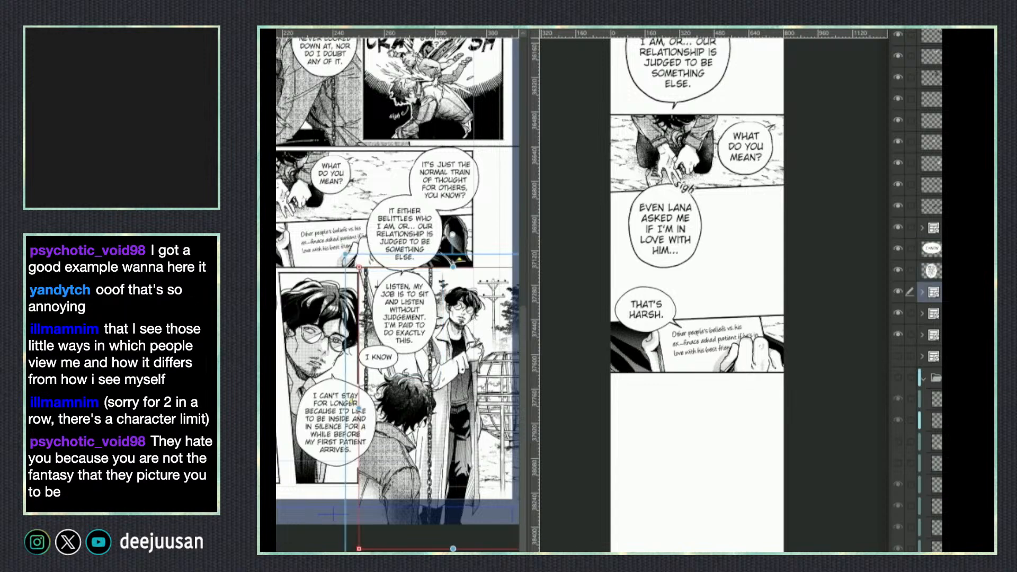
key(shift+alt+e)
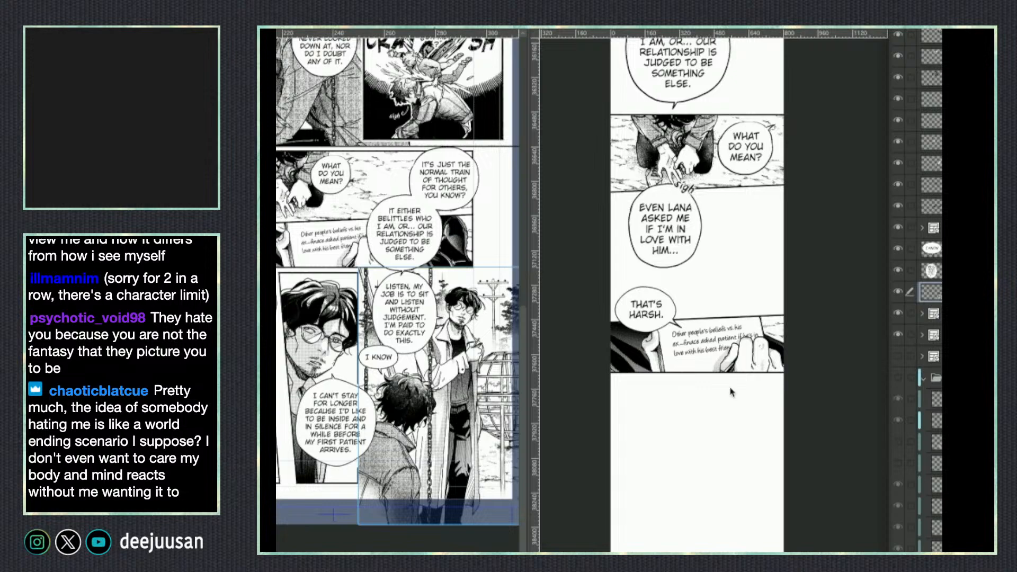
Paste the swing-scene panel into the strip, place it below the note-writing panel and scale it down to roughly the strip's width.
key(ctrl+v)
drag(774, 426, 682, 529)
key(q)
click(688, 466)
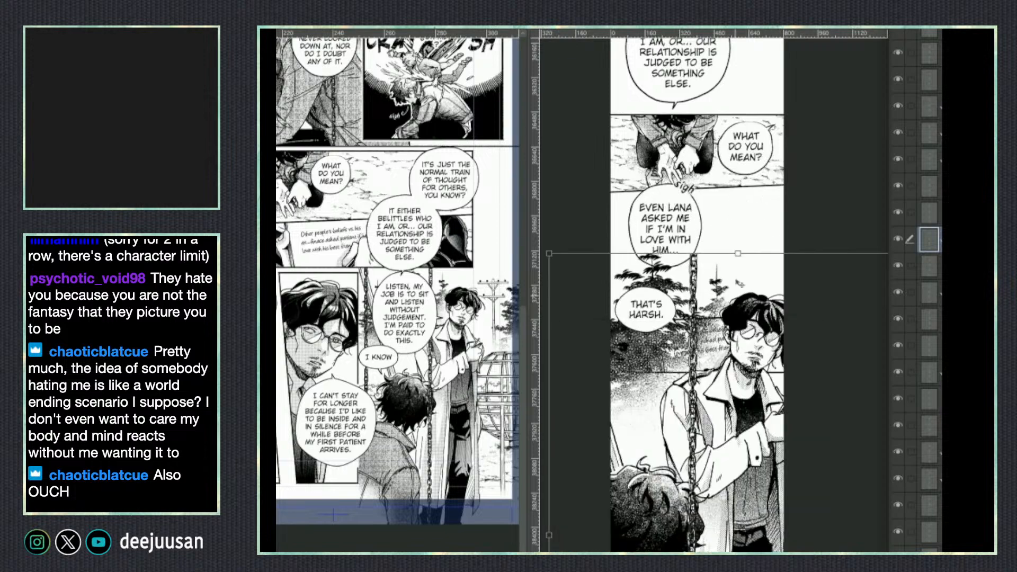
drag(739, 302, 737, 460)
drag(809, 431, 800, 445)
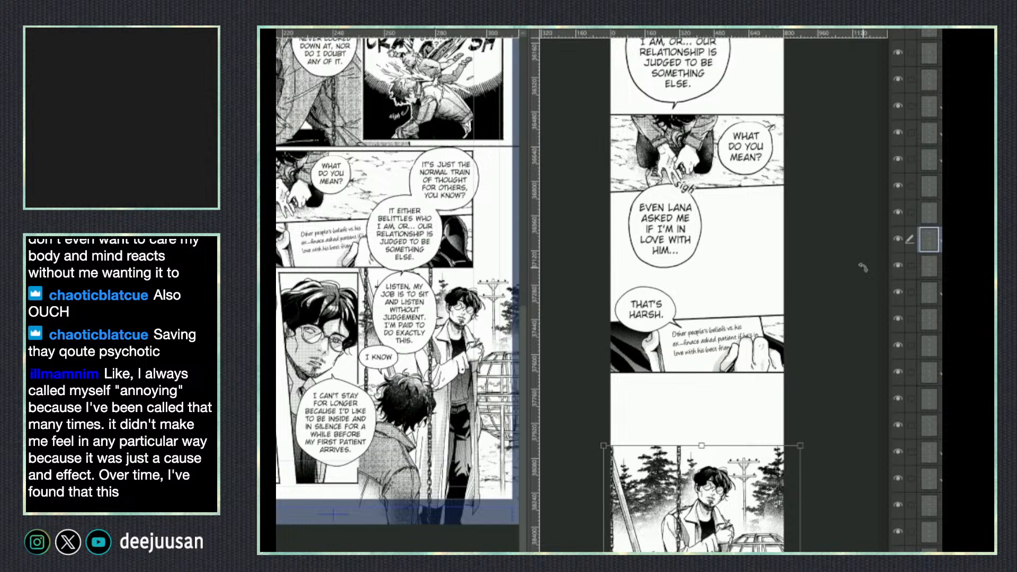
drag(800, 445, 796, 449)
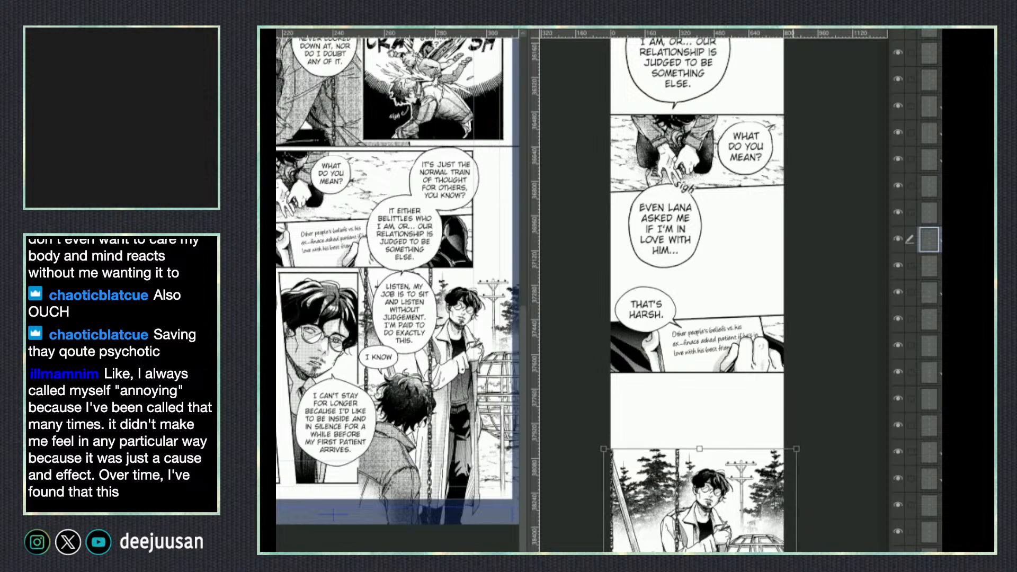
key(Return)
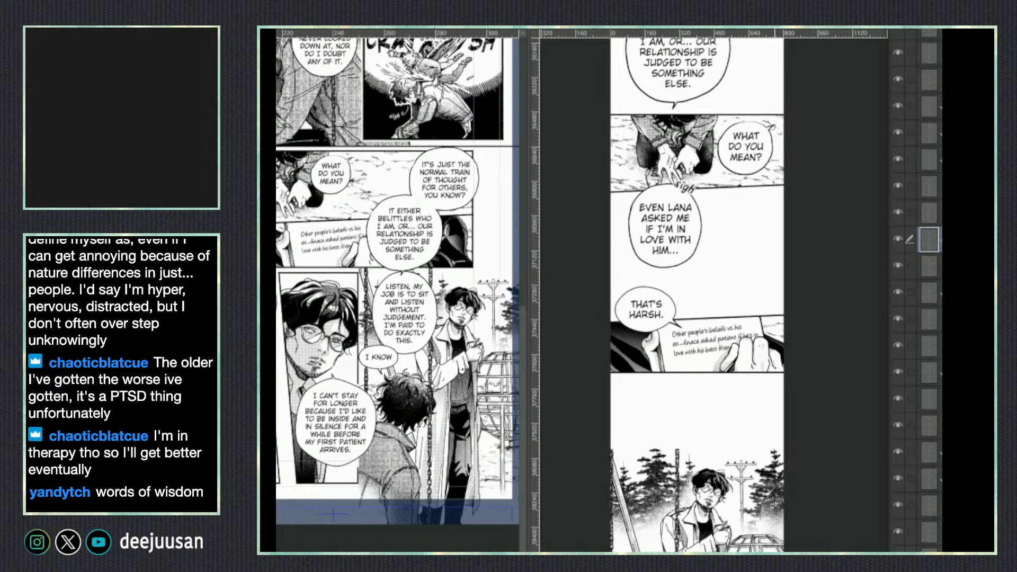
Rasterize the source page's "LISTEN, MY JOB IS TO SIT AND LISTEN" balloon and copy it into the strip over the swing-scene panel.
scroll(775, 546, up, 5)
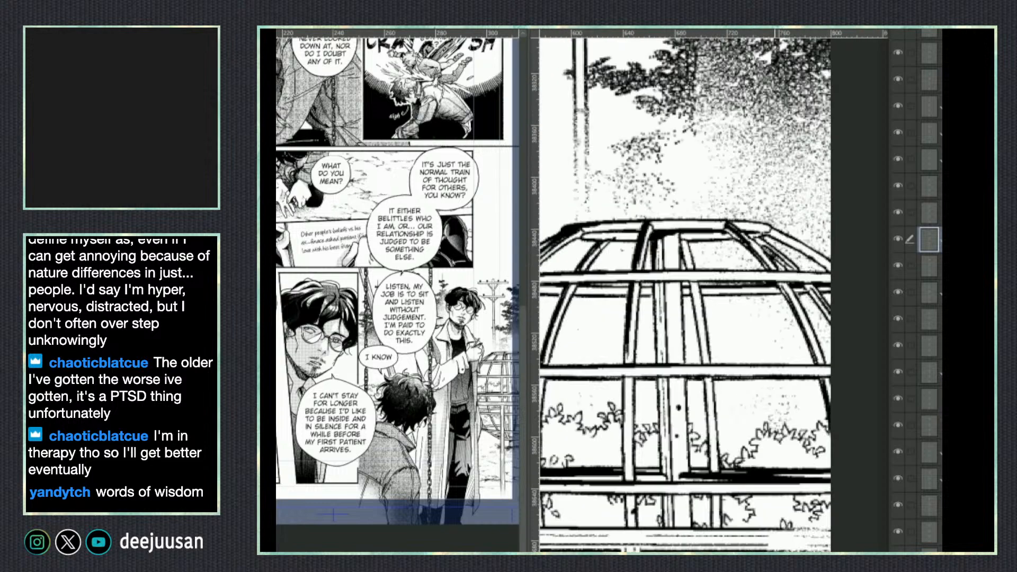
scroll(772, 281, down, 5)
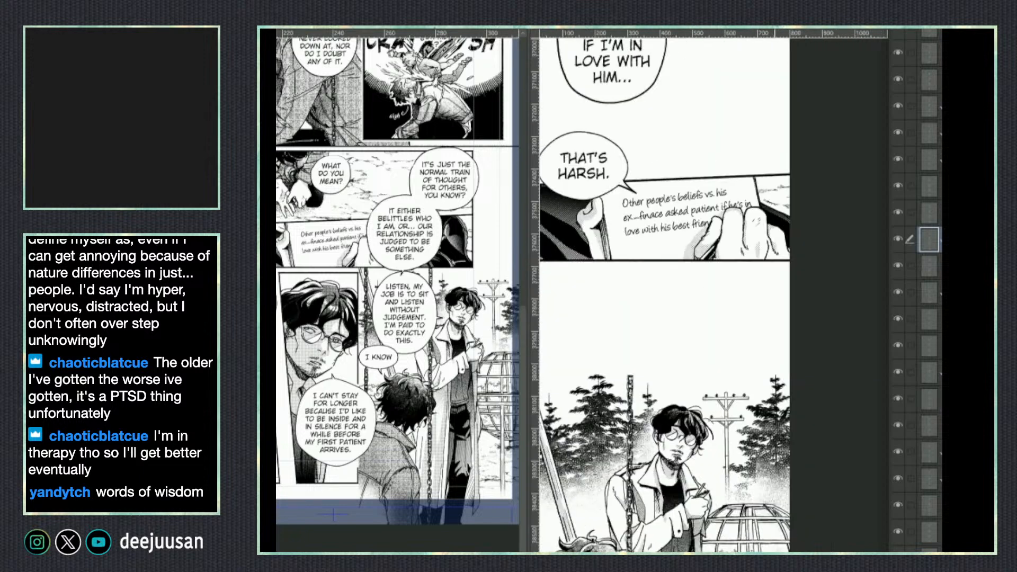
drag(768, 354, 787, 194)
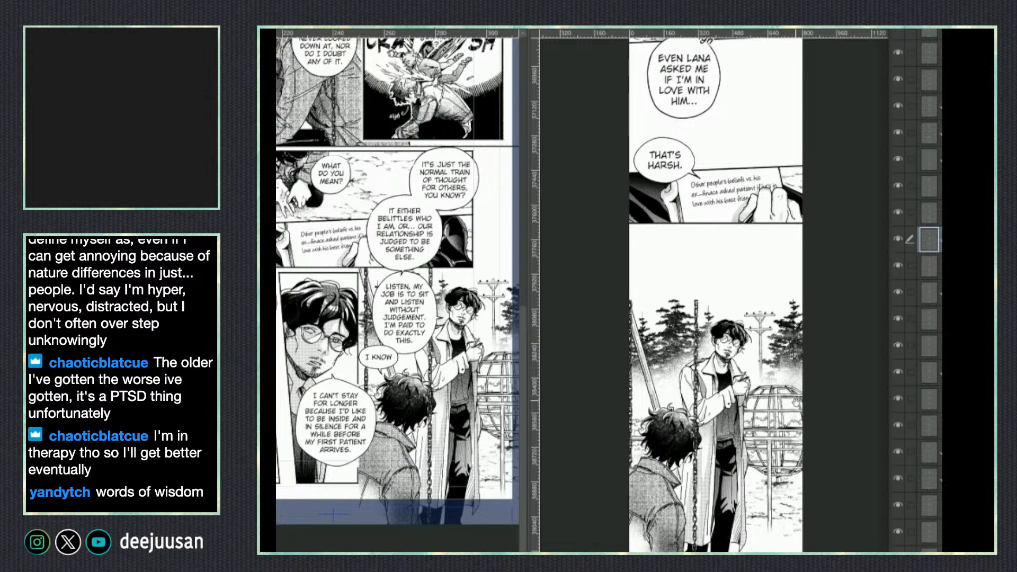
drag(795, 400, 795, 395)
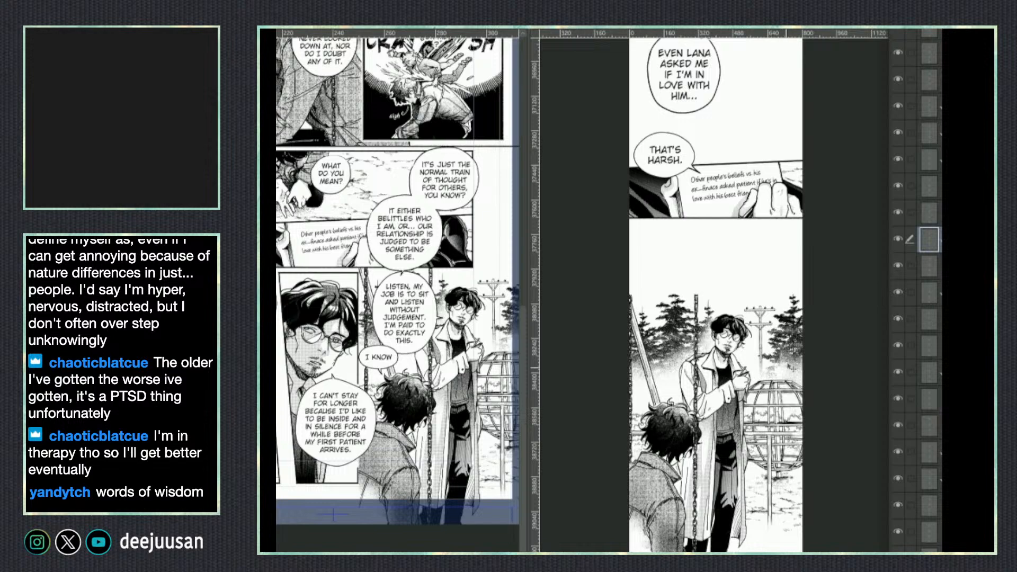
drag(806, 361, 767, 352)
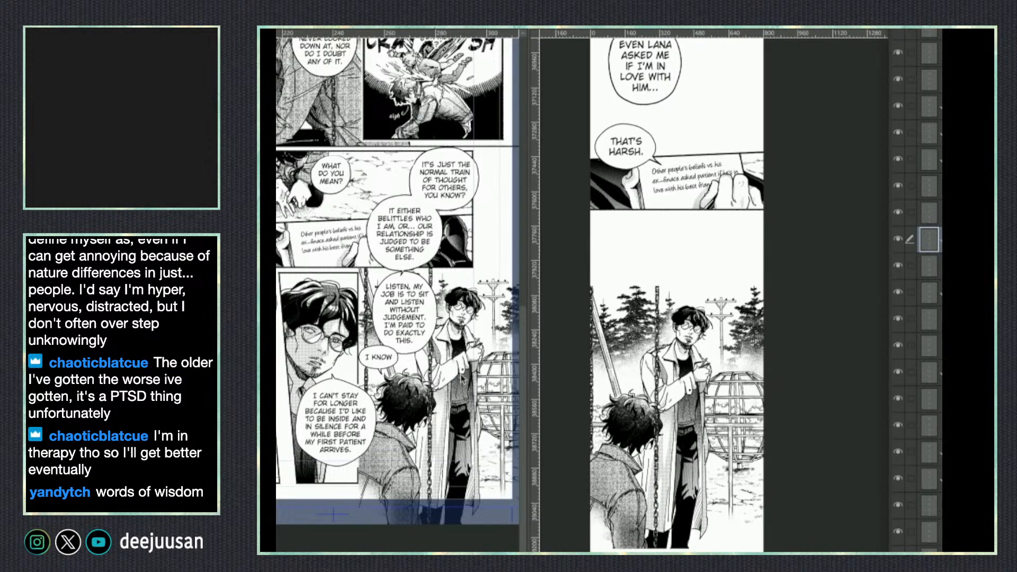
click(413, 338)
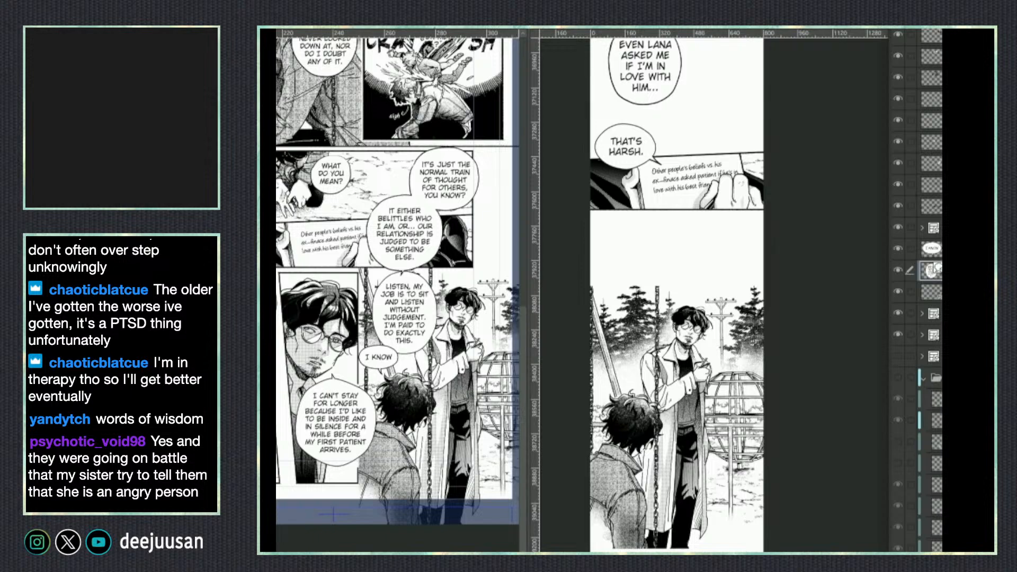
key(o)
click(443, 321)
drag(441, 334, 425, 345)
key(ctrl+z)
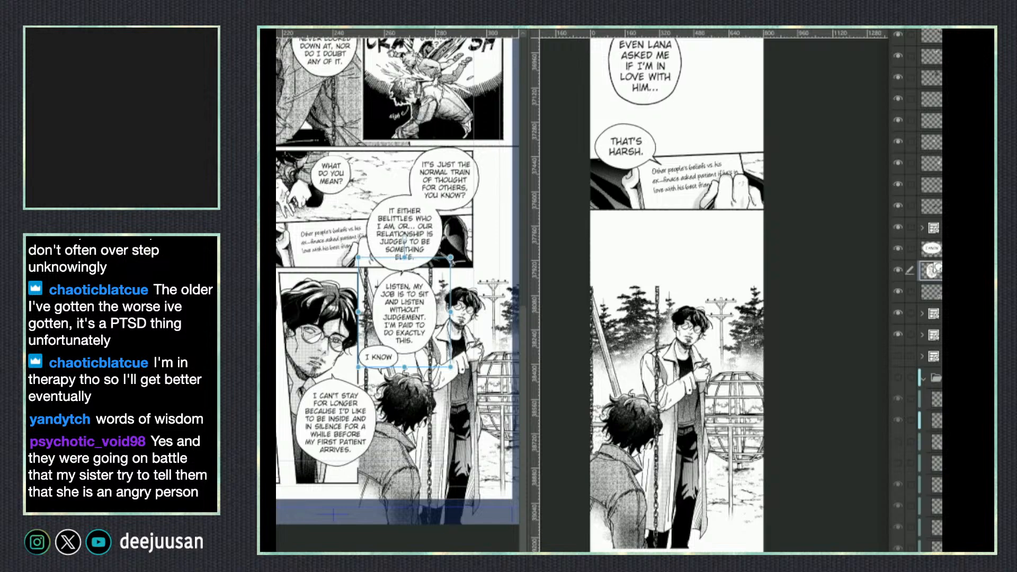
key(ctrl+c)
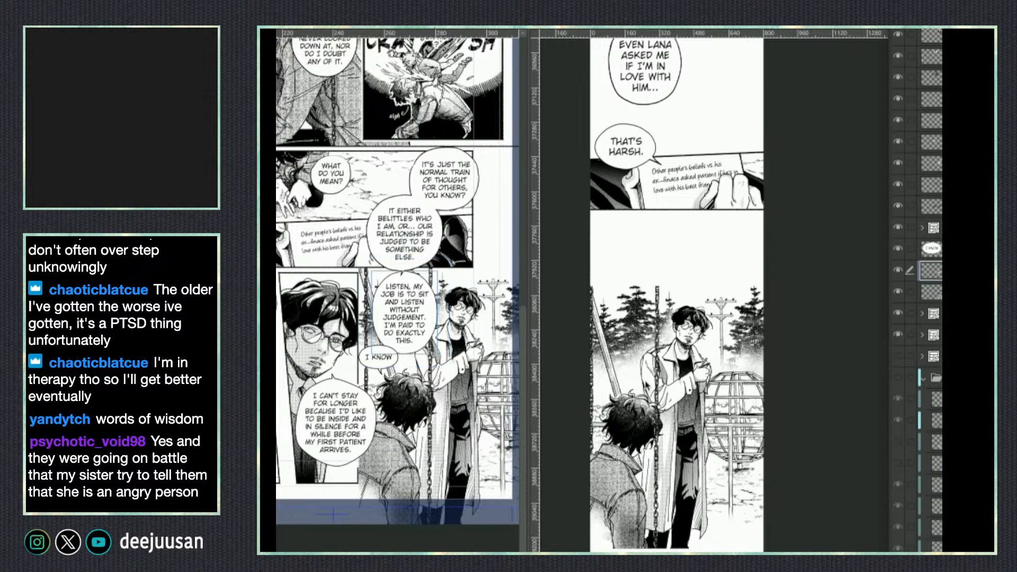
click(663, 323)
drag(797, 430, 624, 315)
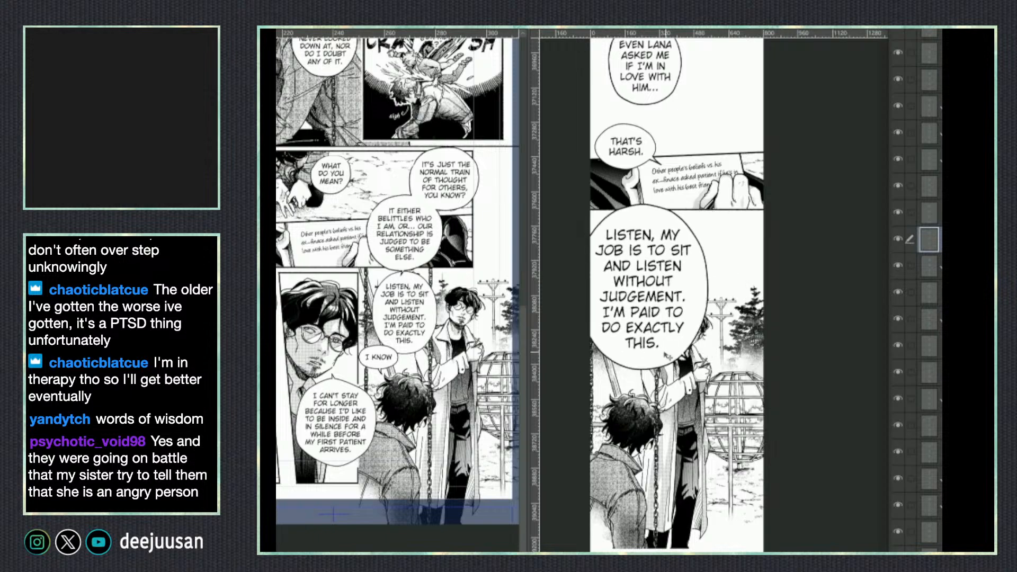
Scale the "LISTEN, MY JOB IS TO SIT" balloon down and move it fully inside the strip, above the seated figure's head.
key(q)
click(660, 298)
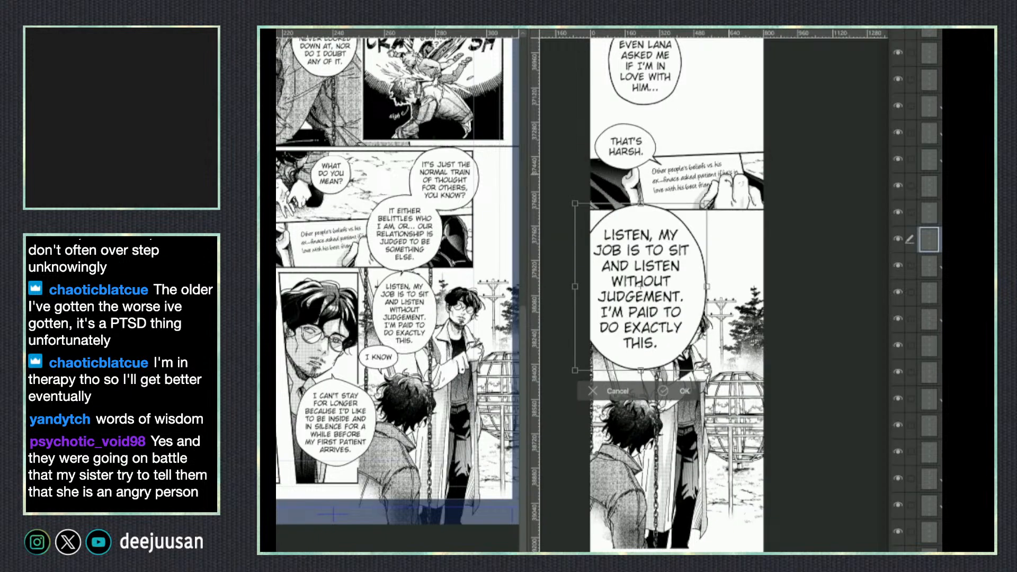
drag(681, 262, 692, 267)
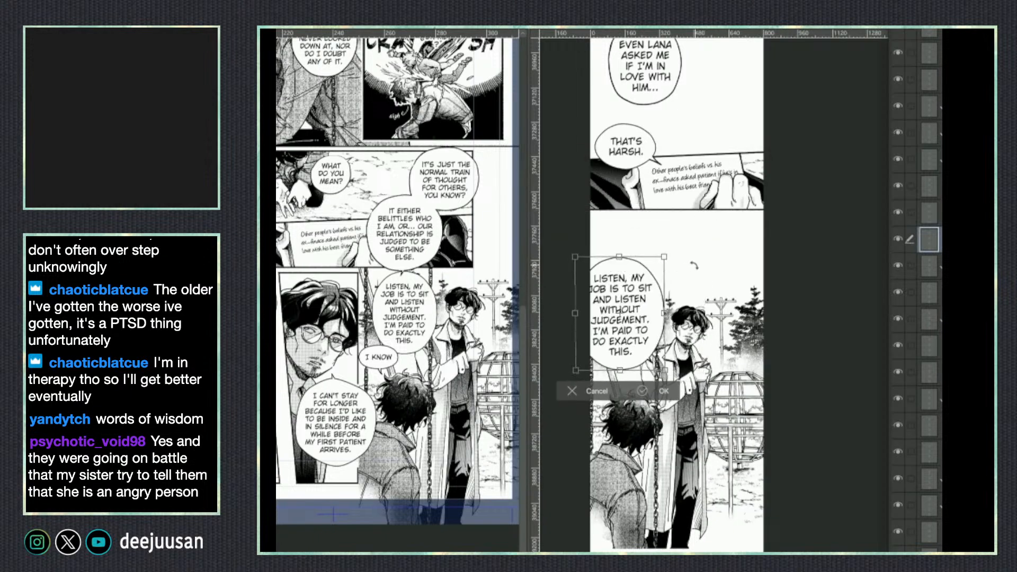
drag(652, 311, 673, 332)
click(689, 417)
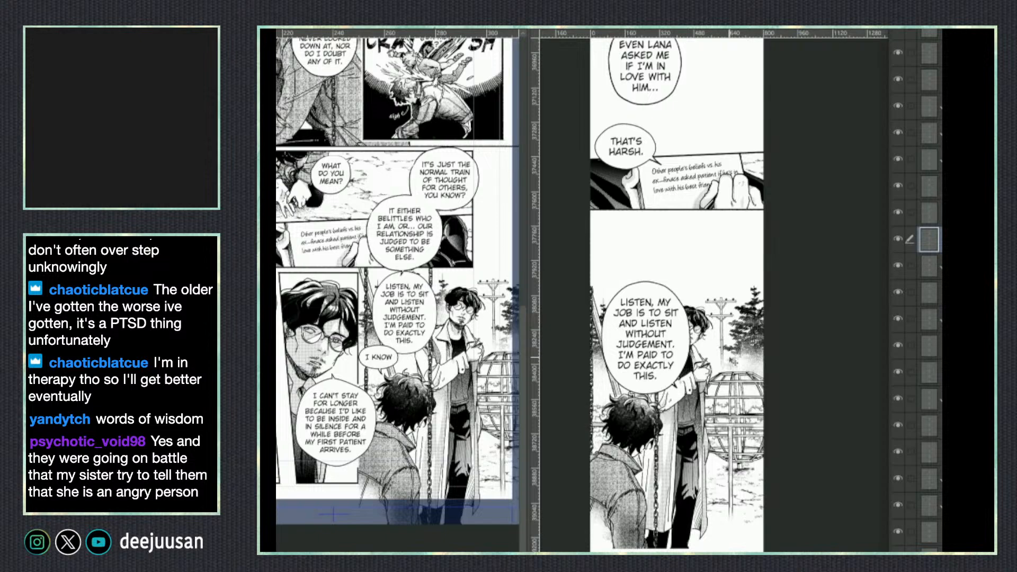
Move the swing-scene panel further down the strip and nudge the "LISTEN" balloon so it overlaps the panel's upper edge.
key(q)
click(684, 307)
drag(731, 478, 741, 540)
click(674, 363)
drag(674, 363, 669, 366)
Draw a straight black border line along the top edge of the swing-scene panel, across the strip's width.
click(728, 459)
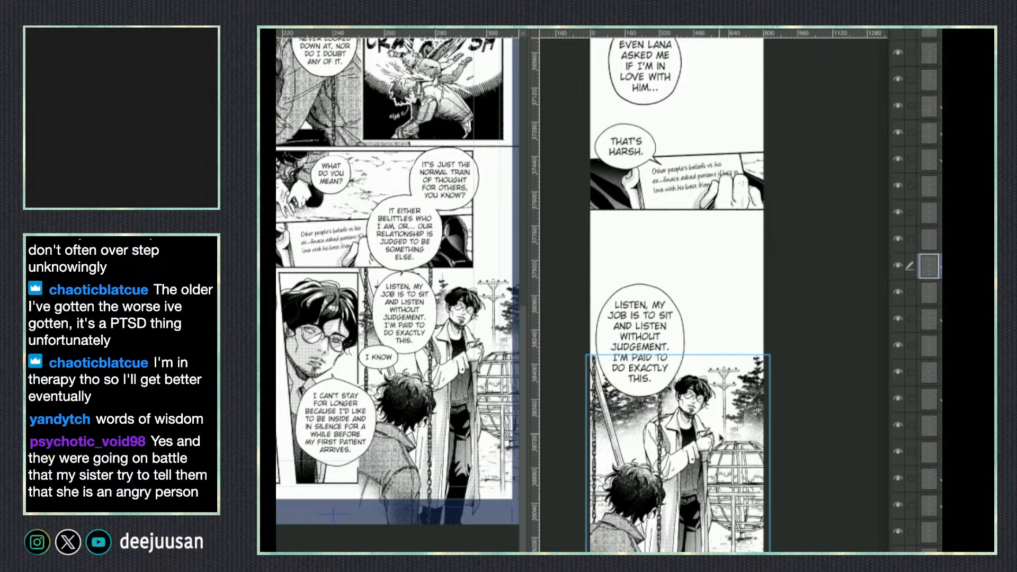
right_click(720, 435)
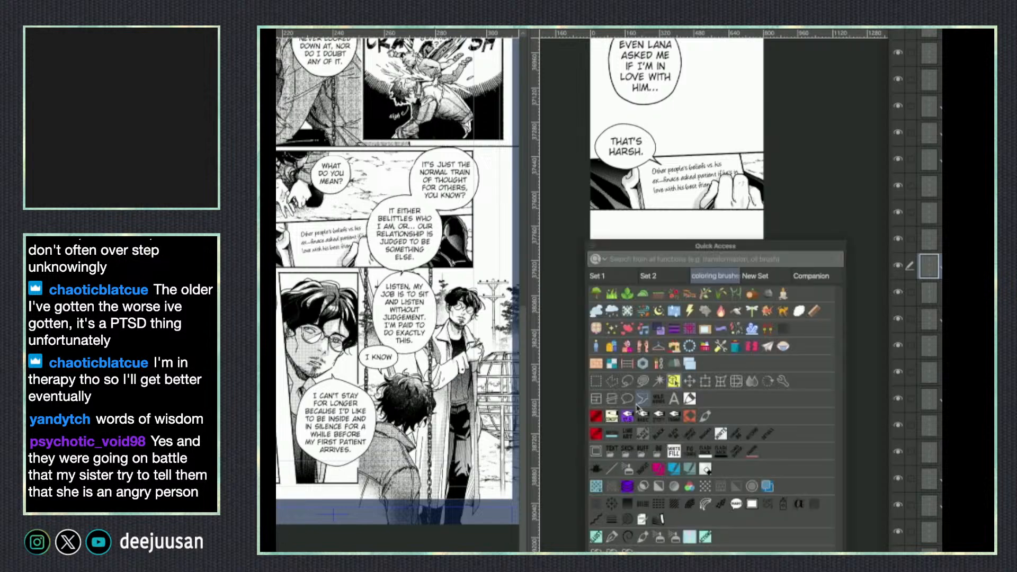
click(613, 470)
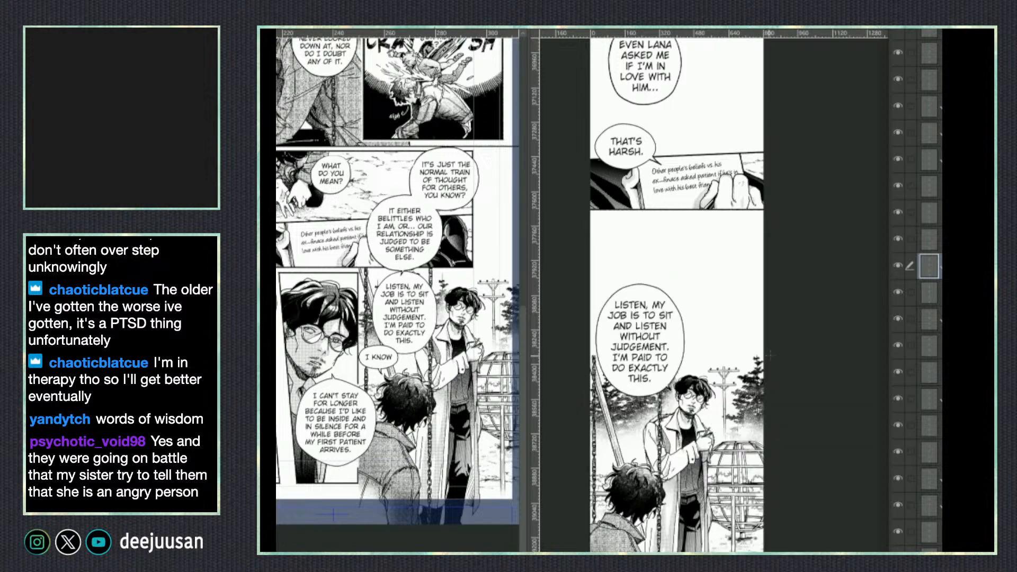
drag(766, 354, 564, 377)
Rasterize the source page's "I KNOW" balloon and copy it into the strip, just above the seated figure's head in the swing scene.
click(386, 369)
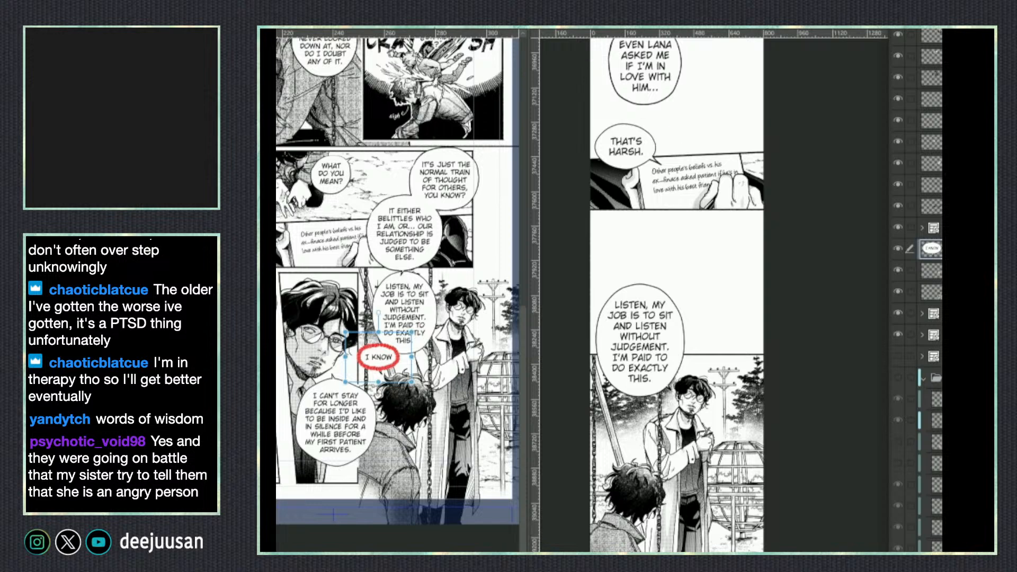
drag(379, 360, 378, 376)
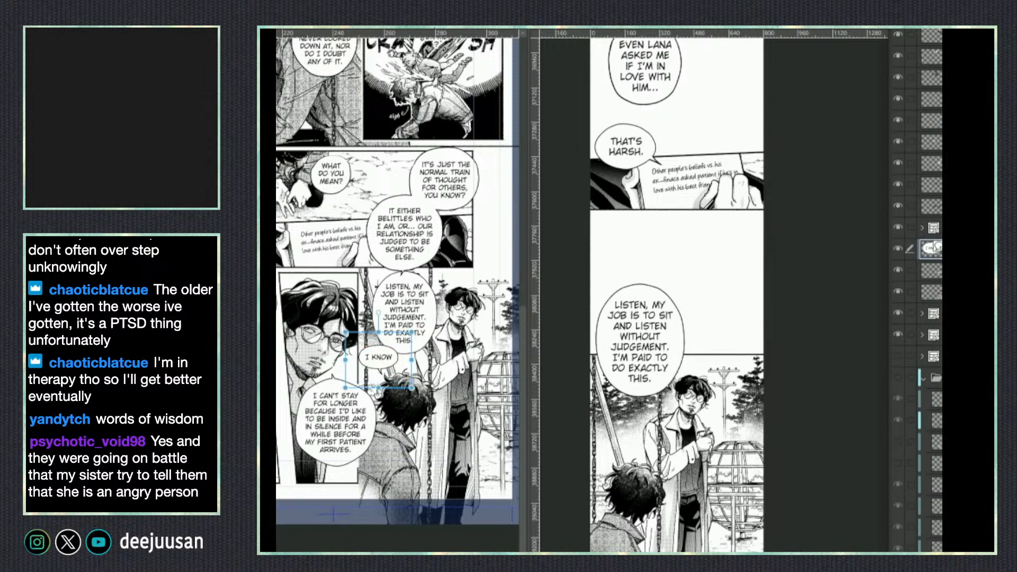
key(ctrl+c)
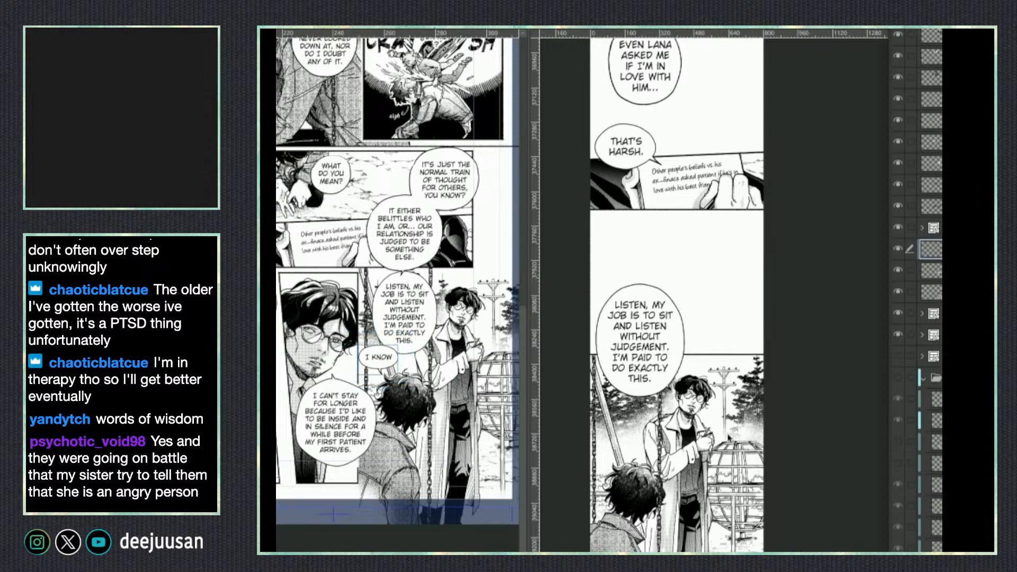
click(727, 443)
key(ctrl+v)
drag(692, 397, 647, 431)
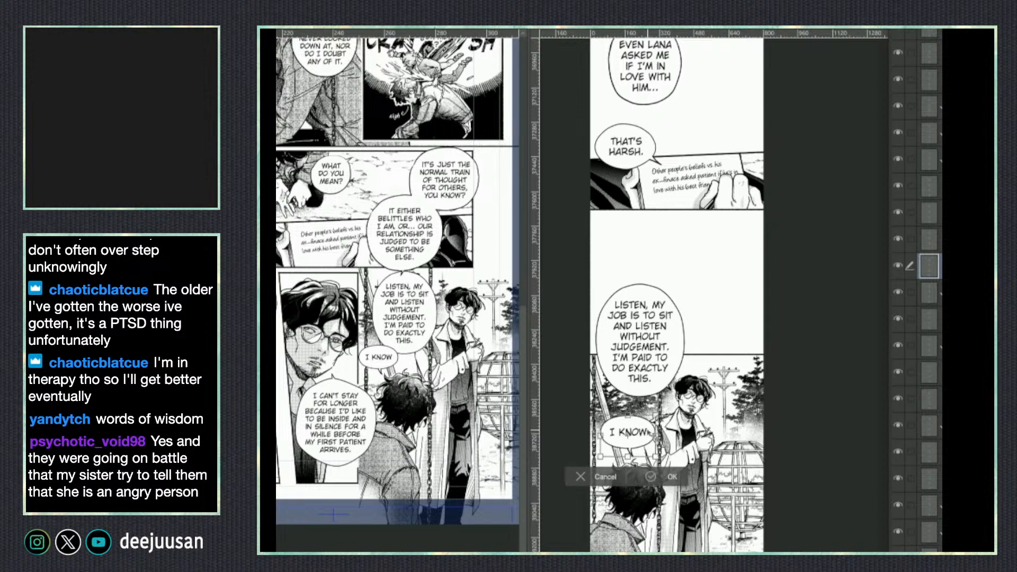
key(Return)
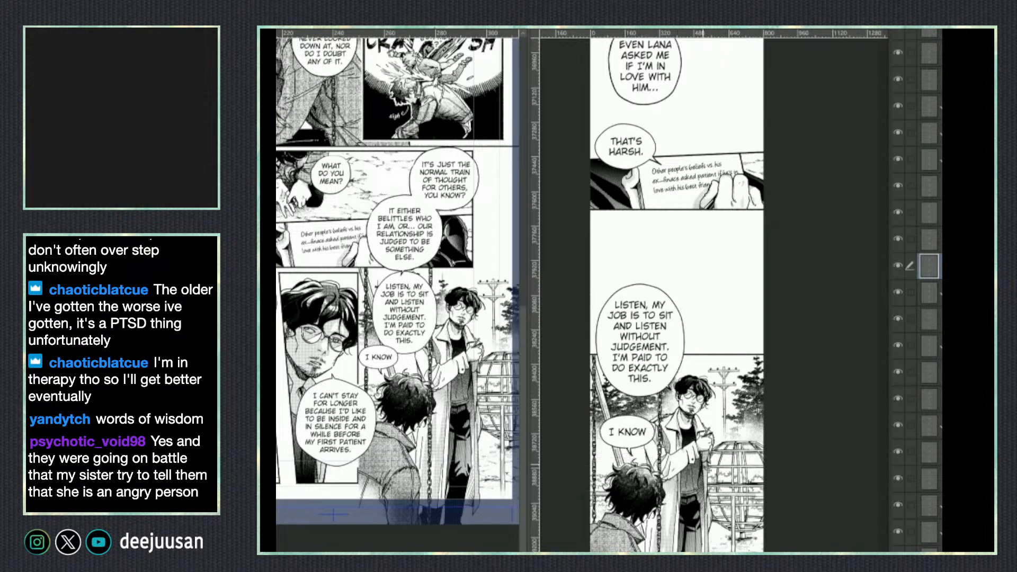
Move the "I CAN'T STAY FOR LONGER" balloon layer out of the close-up panel's frame folder on the source page.
click(710, 450)
drag(709, 450, 715, 395)
click(360, 393)
click(368, 424)
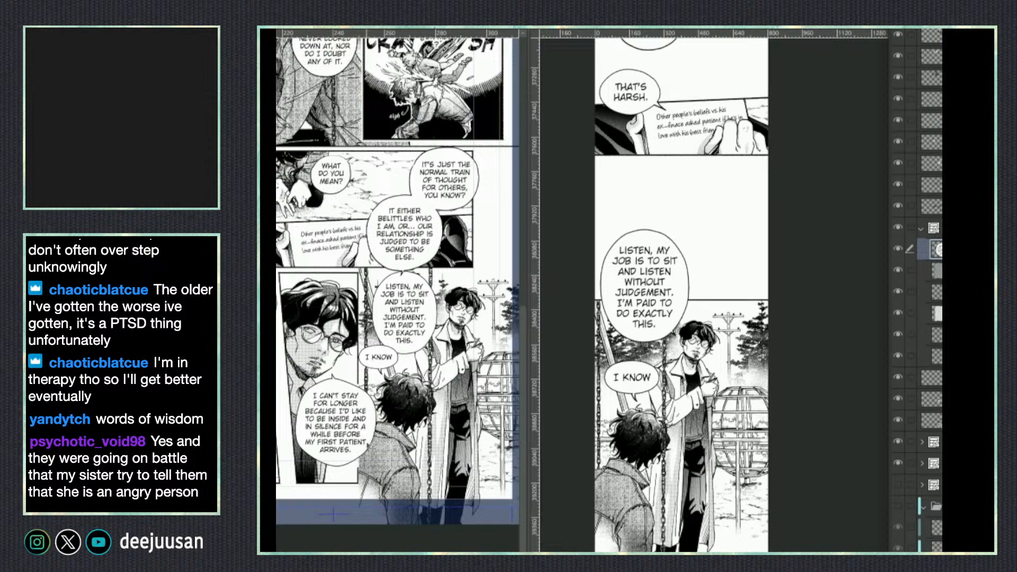
mouse_move(937, 249)
mouse_down()
mouse_move(933, 220)
mouse_move(933, 233)
mouse_up()
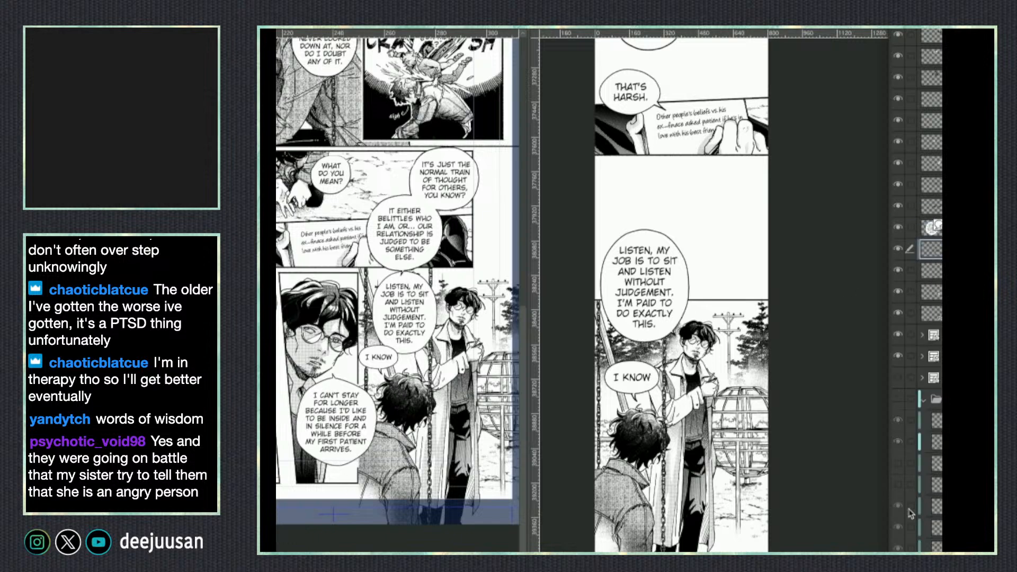
scroll(709, 514, down, 3)
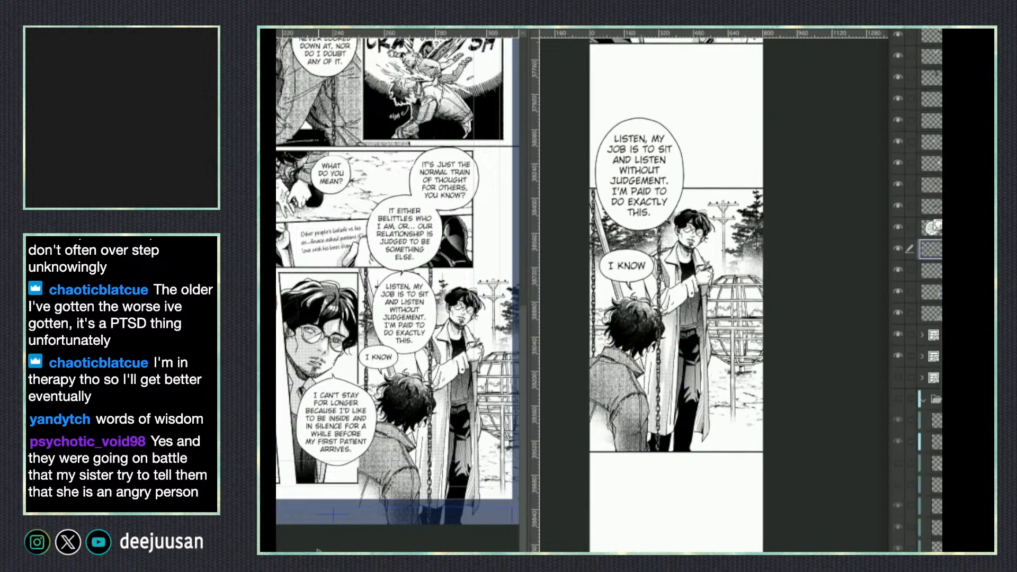
Raise the lower edge of the bespectacled man's close-up frame on the source page, then rasterize and copy the panel.
click(340, 483)
drag(339, 487, 335, 428)
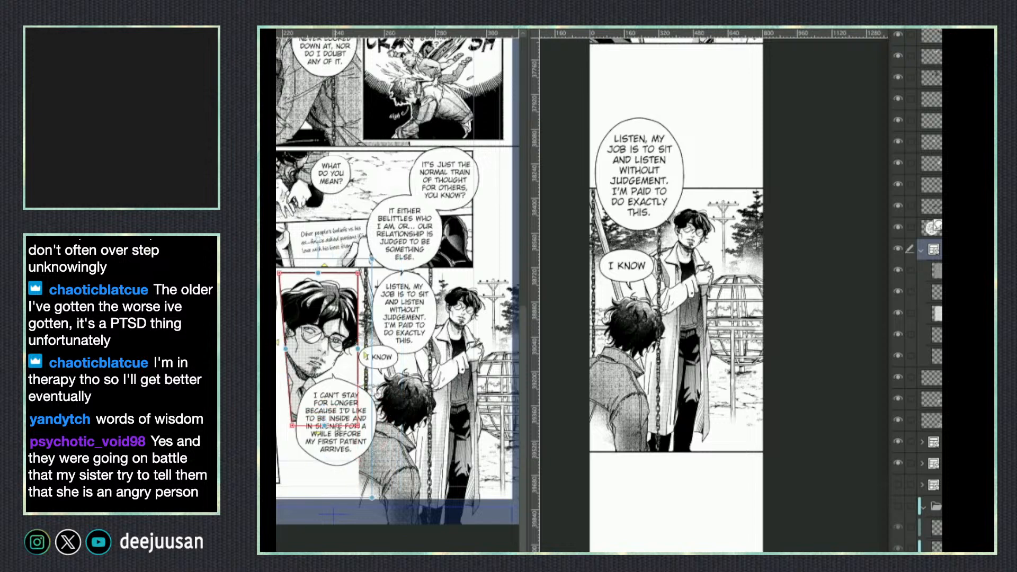
drag(319, 273, 319, 289)
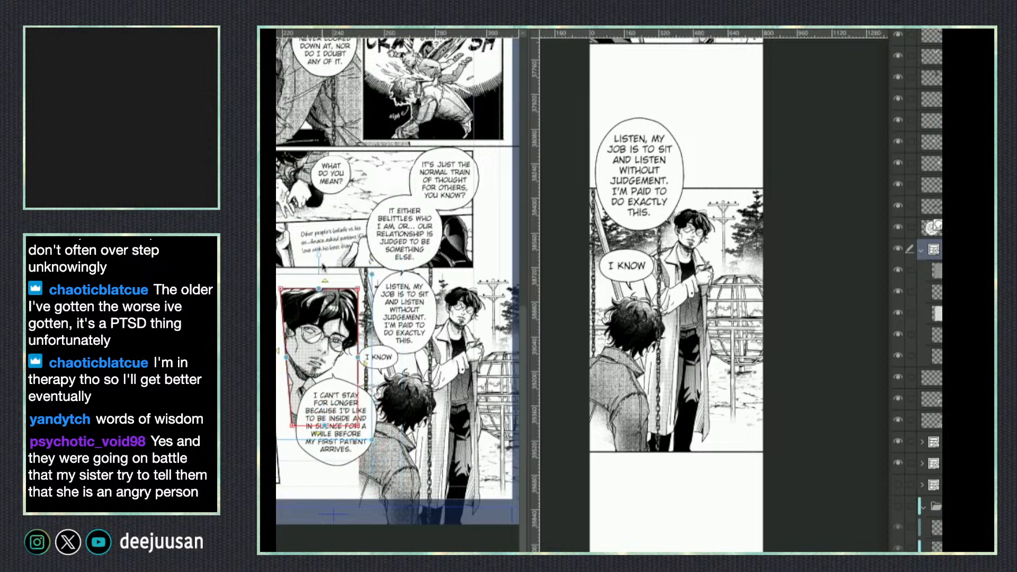
key(ctrl+z)
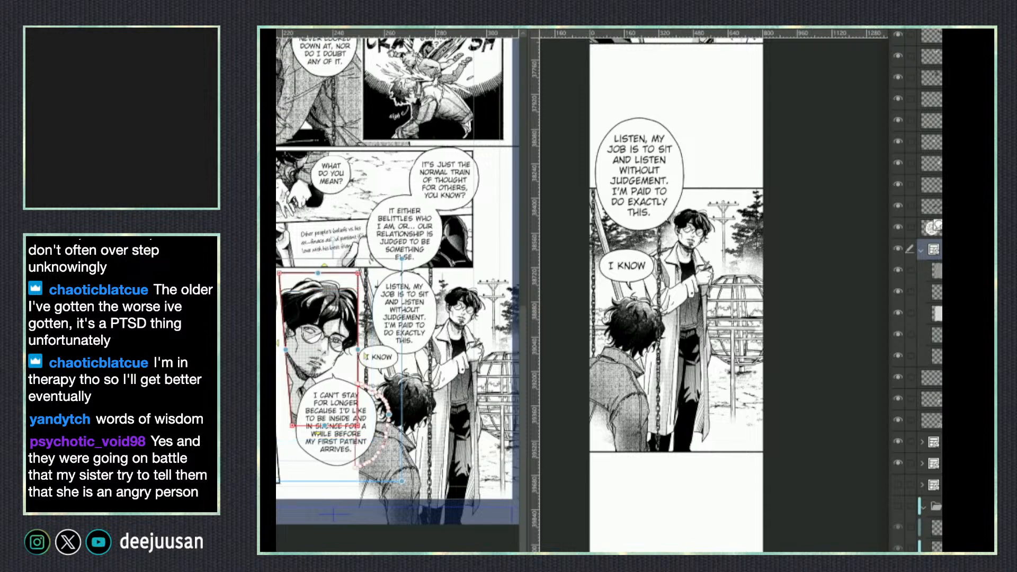
key(ctrl+c)
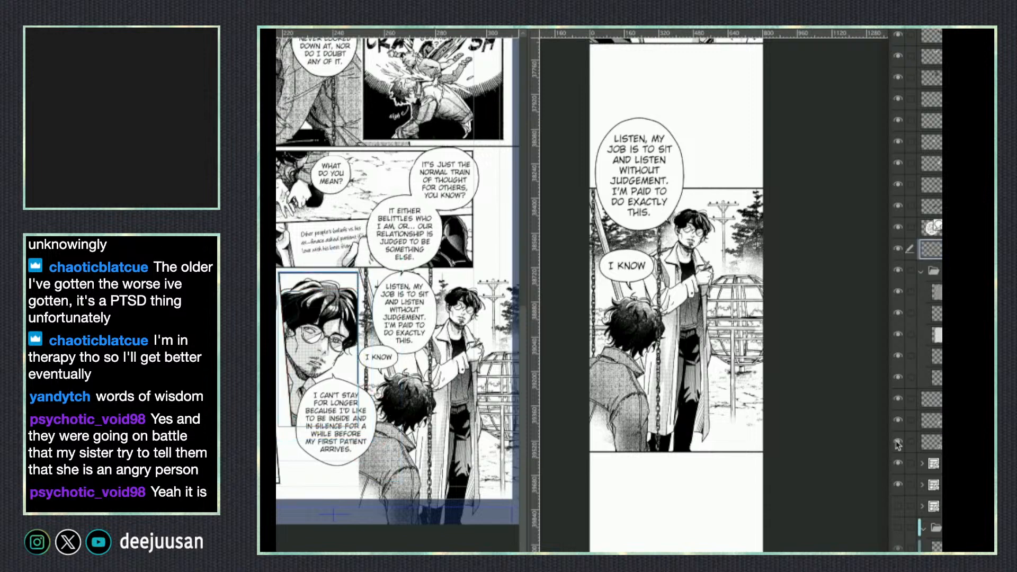
Paste the close-up panel into the strip and place it overlapping the lower edge of the swing-scene panel.
click(710, 493)
key(ctrl+v)
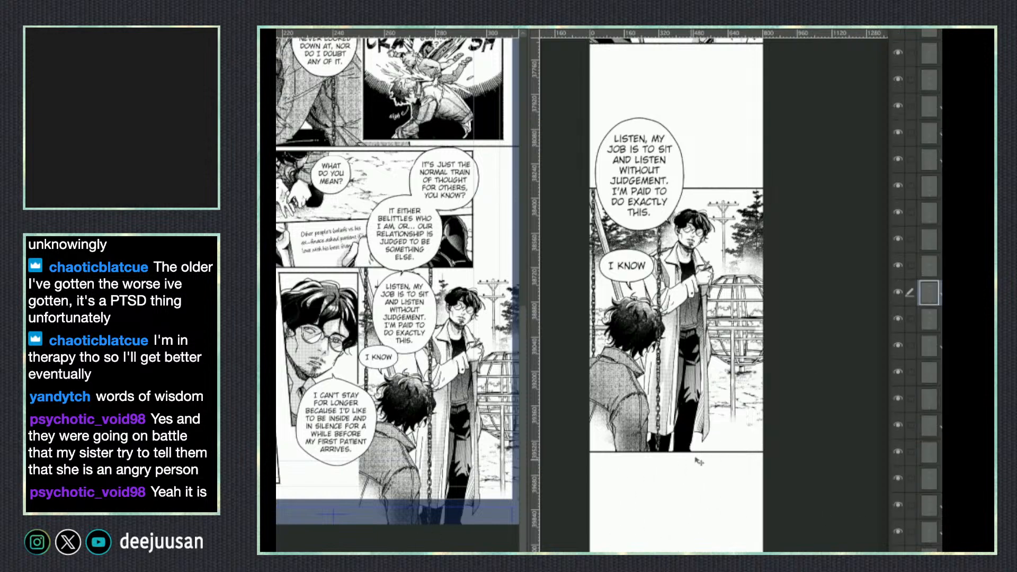
drag(833, 380, 707, 523)
drag(710, 569, 703, 532)
drag(740, 458, 726, 491)
key(Return)
drag(706, 568, 751, 488)
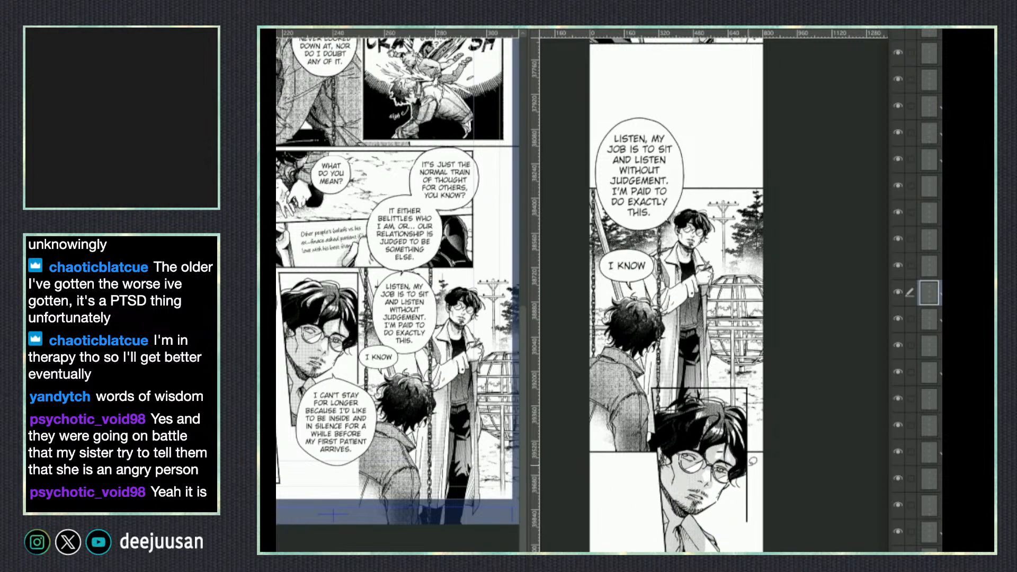
Select the close-up panel's area and fill it with white on a layer beneath its line art.
right_click(752, 461)
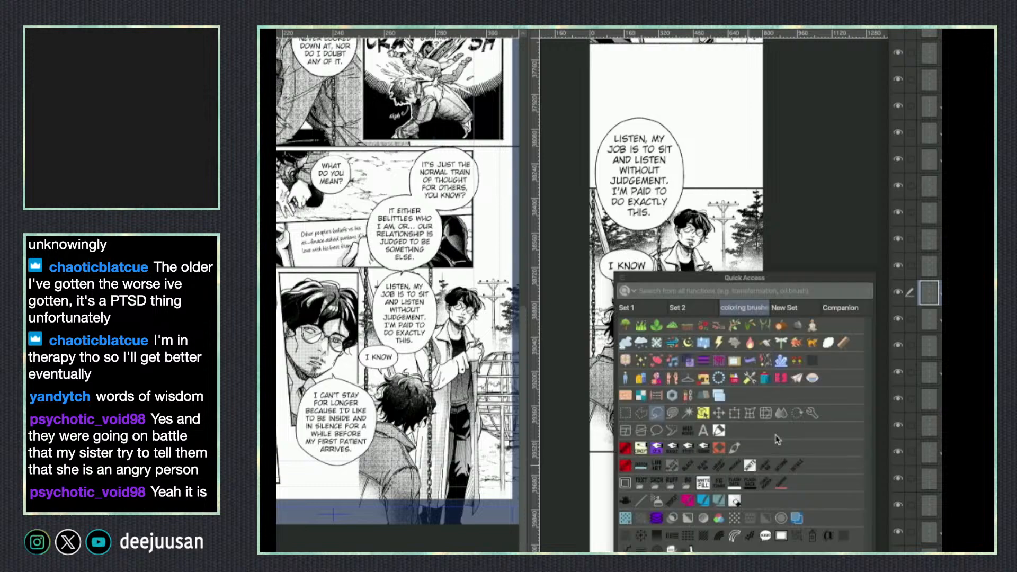
click(645, 416)
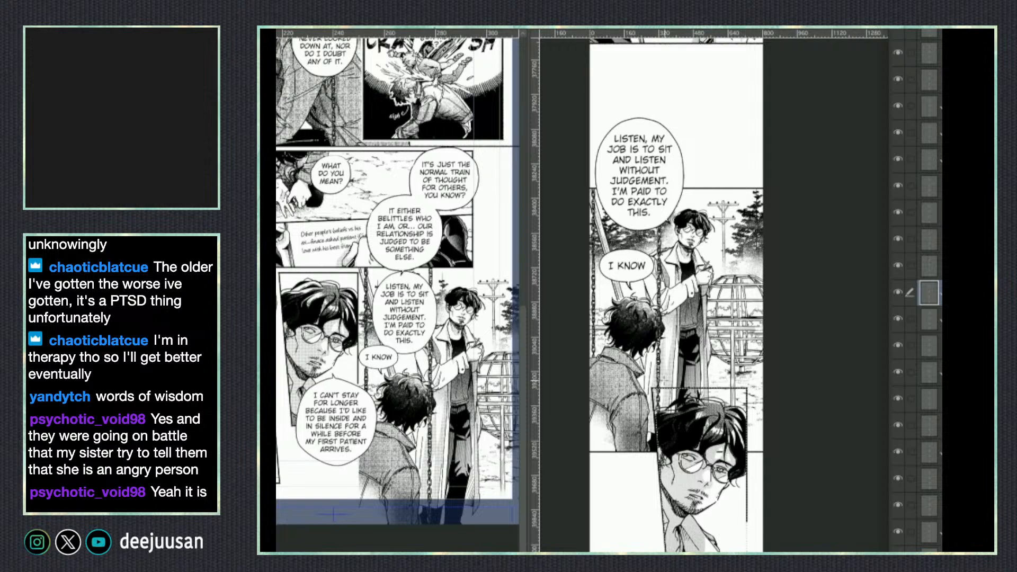
scroll(659, 386, up, 2)
drag(645, 390, 665, 390)
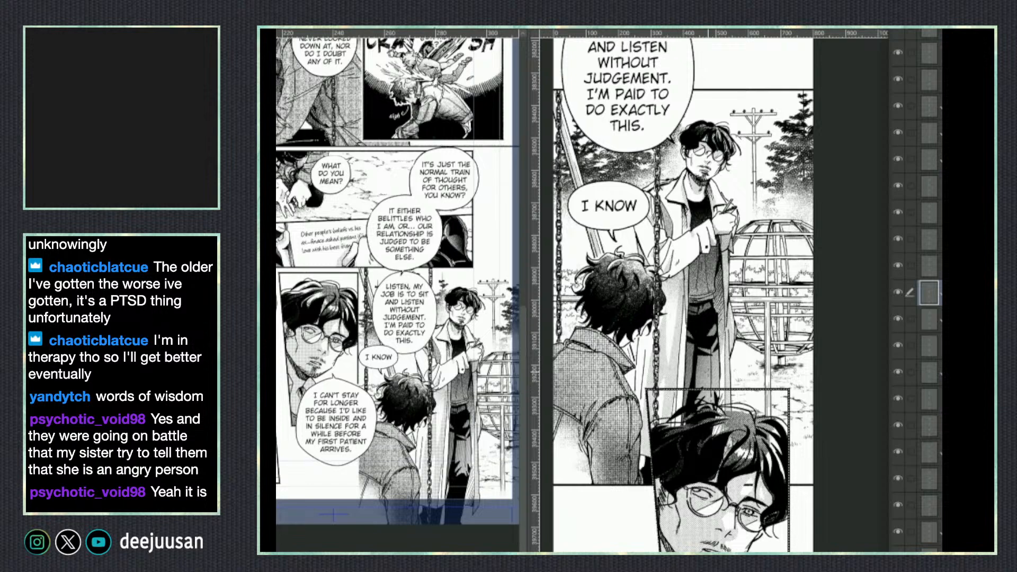
scroll(768, 387, down, 3)
key(alt+bracketleft)
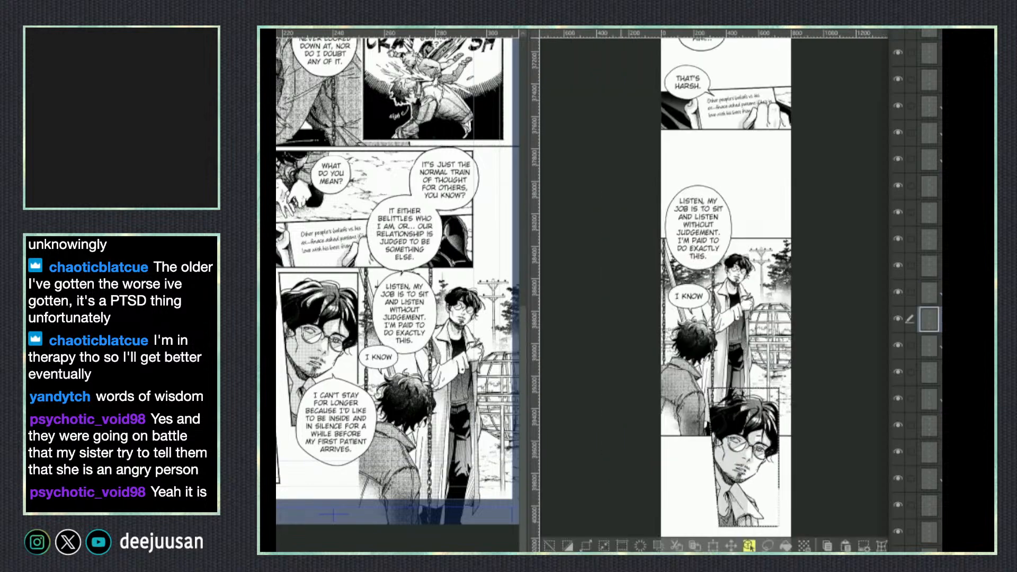
click(777, 546)
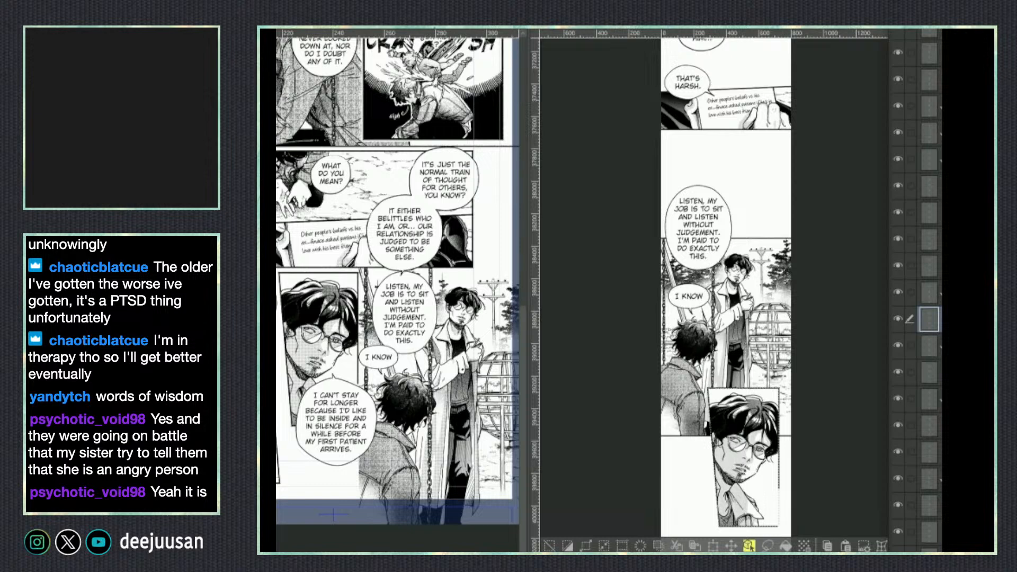
key(ctrl+d)
drag(726, 286, 706, 304)
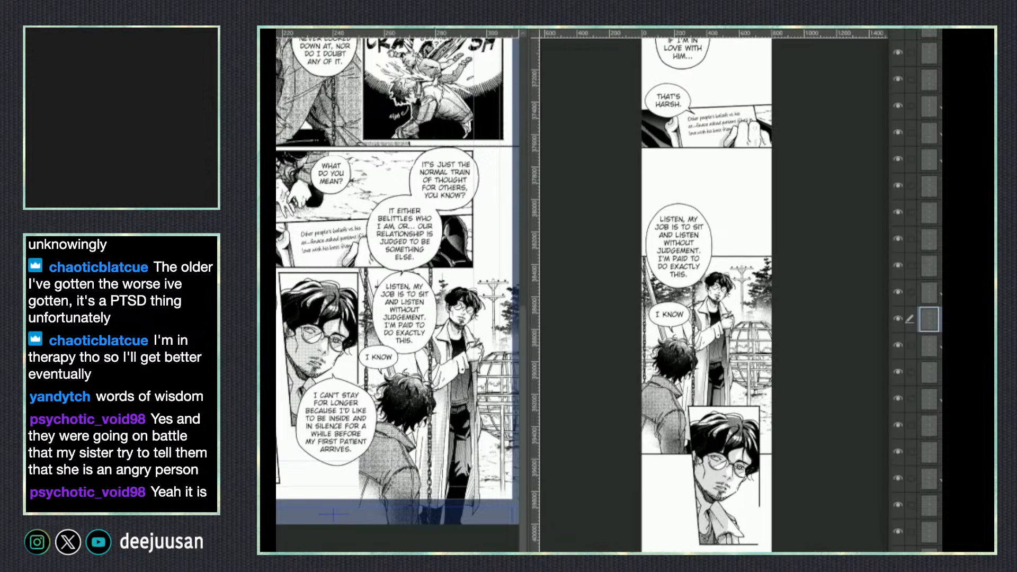
Return to the close-up's line-art layer and extend the panel's right border line straight down to its lower corner.
key(alt+bracketright)
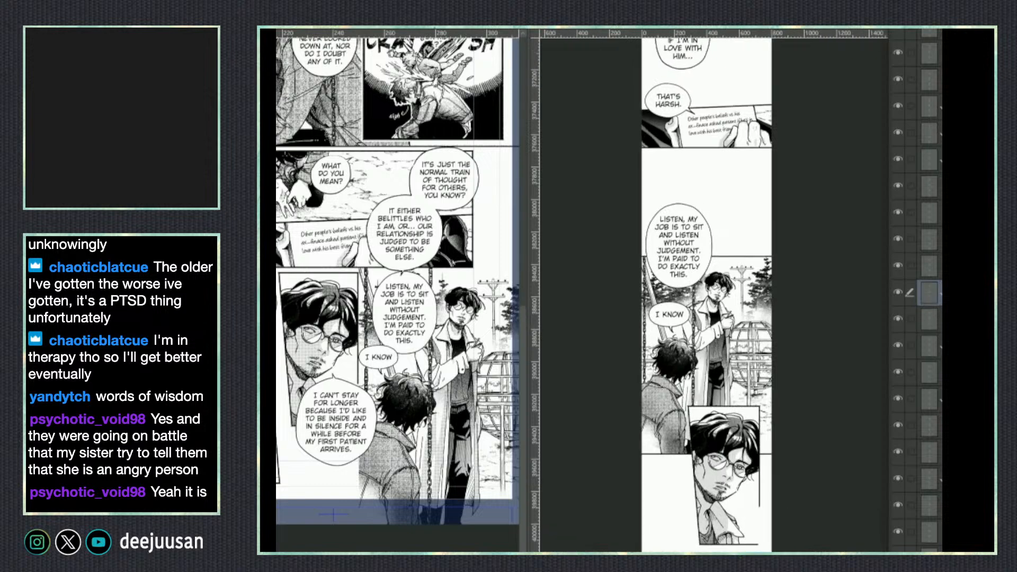
key(F12)
key(F12)
scroll(763, 524, up, 2)
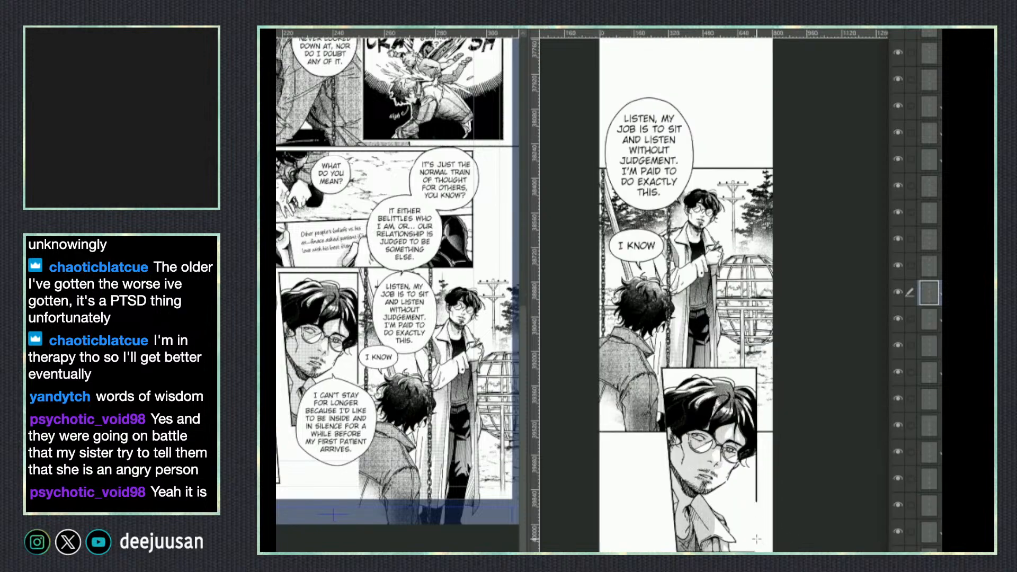
scroll(758, 538, up, 2)
key(ctrl+z)
drag(757, 465, 760, 548)
key(ctrl+z)
drag(756, 466, 758, 550)
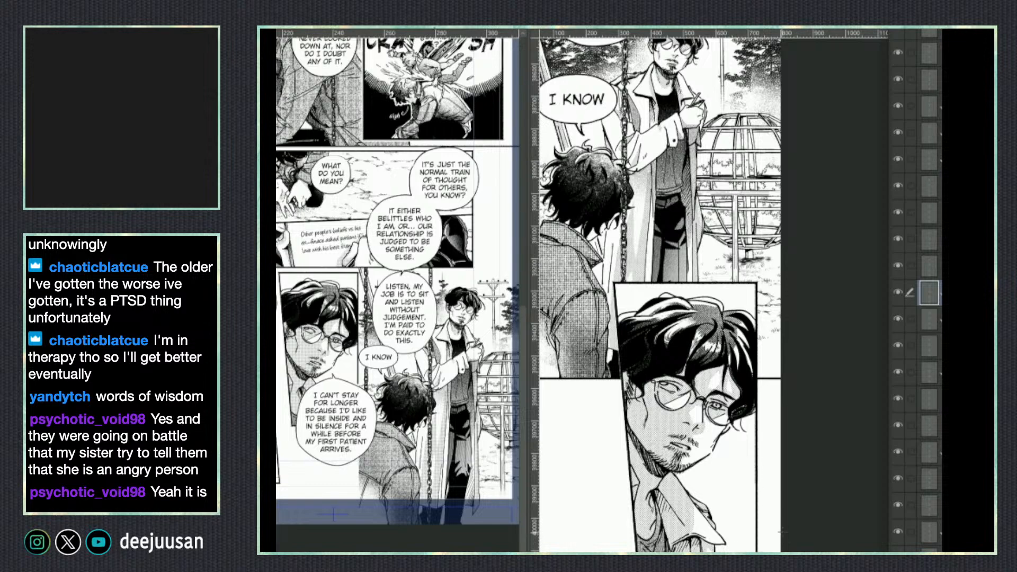
Move the close-up panel toward the strip's right edge and slightly lower over the swing scene.
scroll(782, 533, down, 2)
drag(790, 536, 785, 563)
key(q)
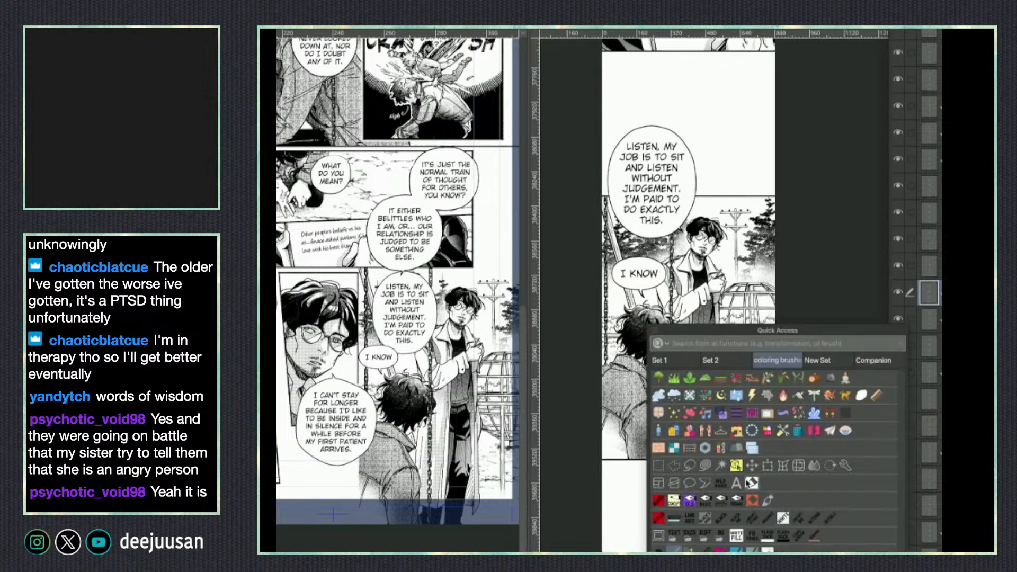
click(751, 465)
drag(792, 518, 803, 523)
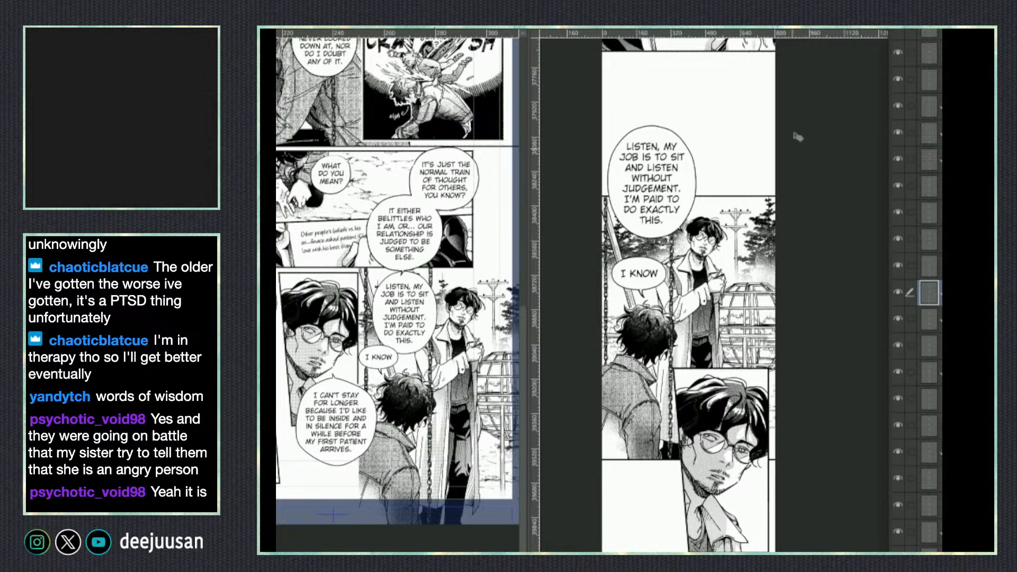
key(q)
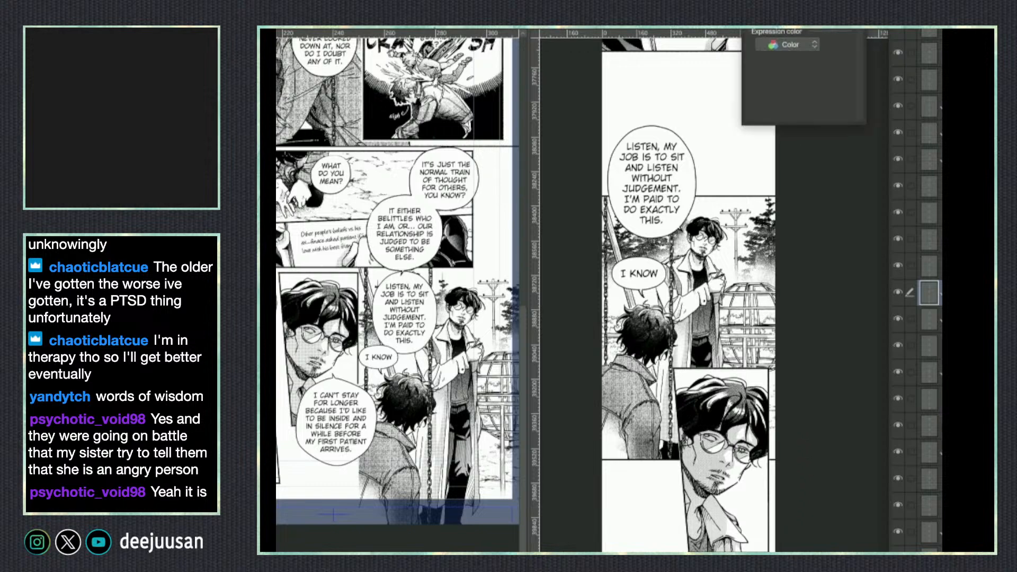
key(q)
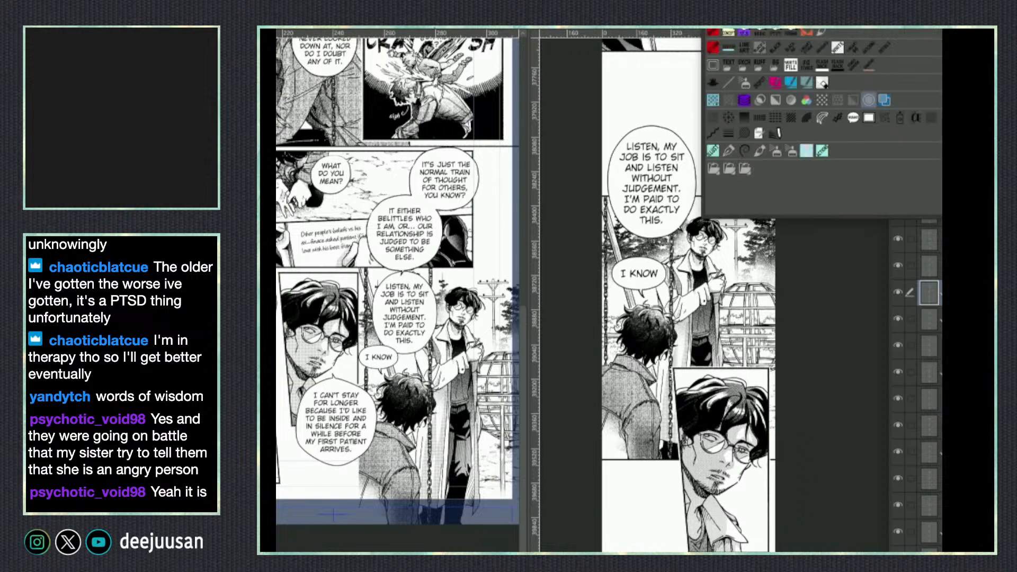
click(869, 100)
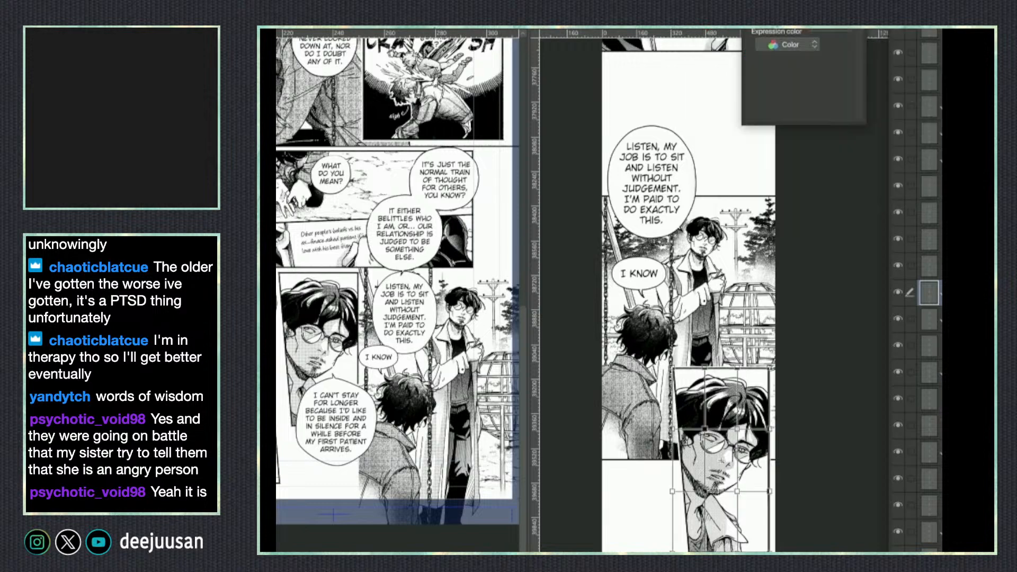
drag(769, 491, 766, 515)
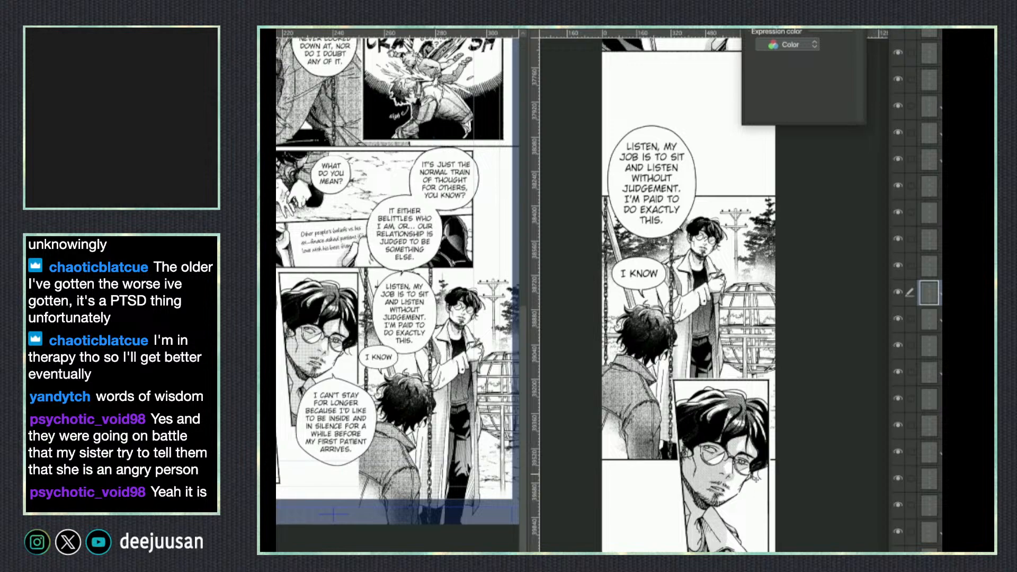
Rasterize the "I CAN'T STAY FOR LONGER" balloon, copy it into the strip and place it over the close-up panel's lower-left corner.
click(353, 451)
drag(336, 380, 373, 398)
click(371, 394)
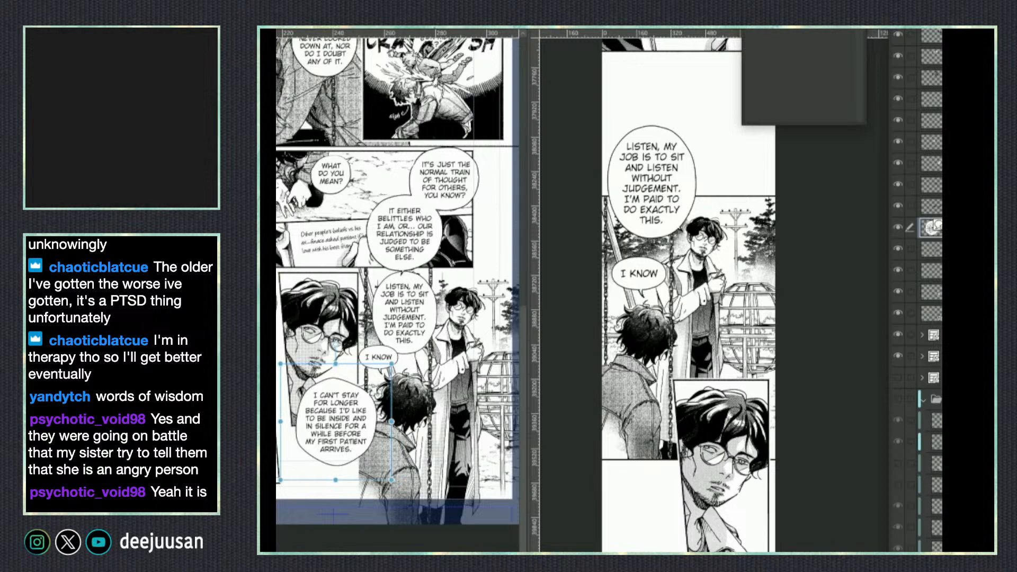
key(ctrl+c)
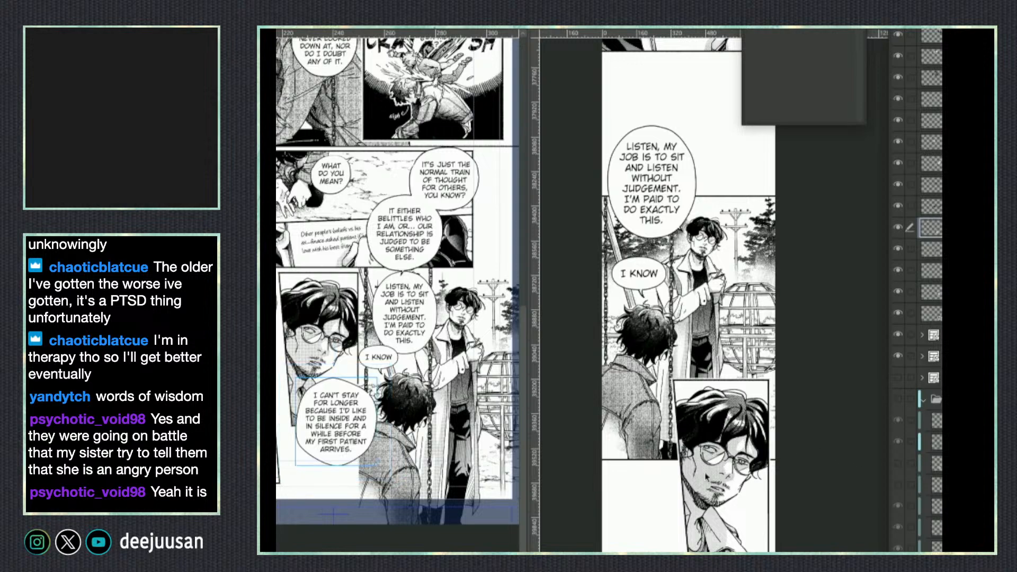
drag(684, 492, 686, 390)
key(ctrl+v)
drag(884, 383, 725, 483)
drag(749, 410, 717, 467)
drag(719, 483, 702, 486)
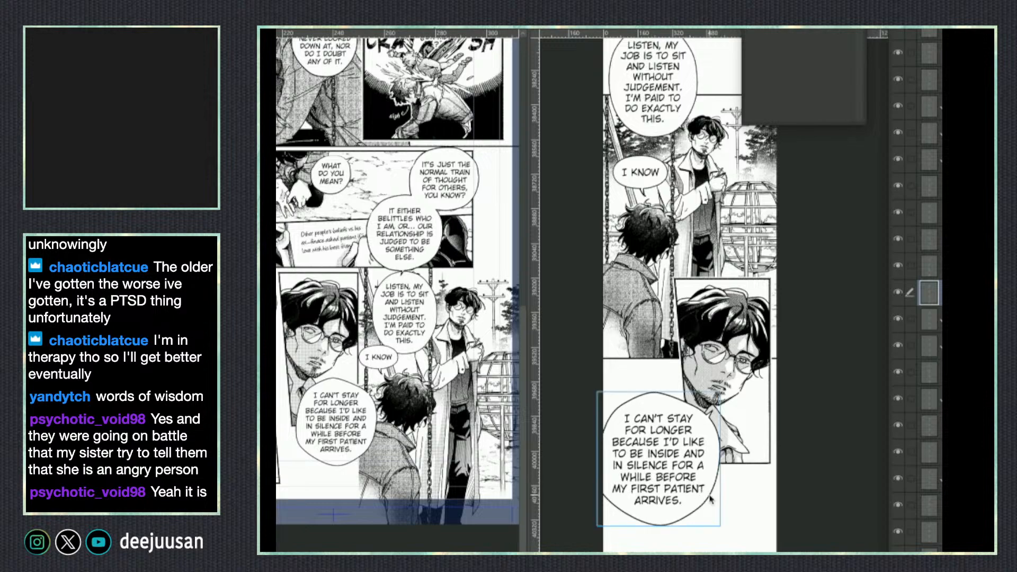
Flatten the source page's "THUD" panel together with its "SURE SURE" and "LET'S WALK BACK" balloons into one layer.
click(277, 477)
click(277, 476)
drag(277, 477, 445, 518)
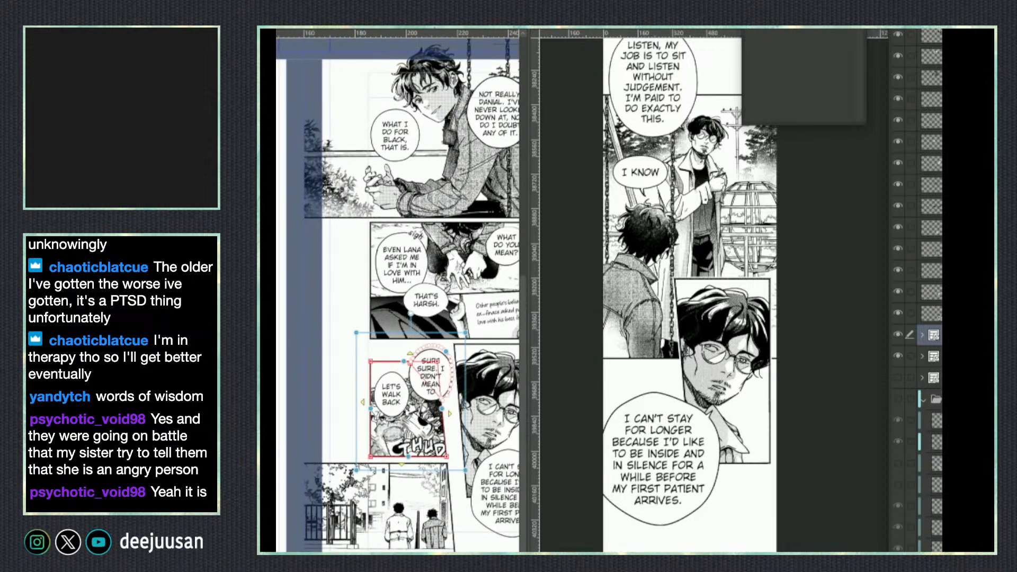
click(922, 336)
click(933, 420)
click(910, 441)
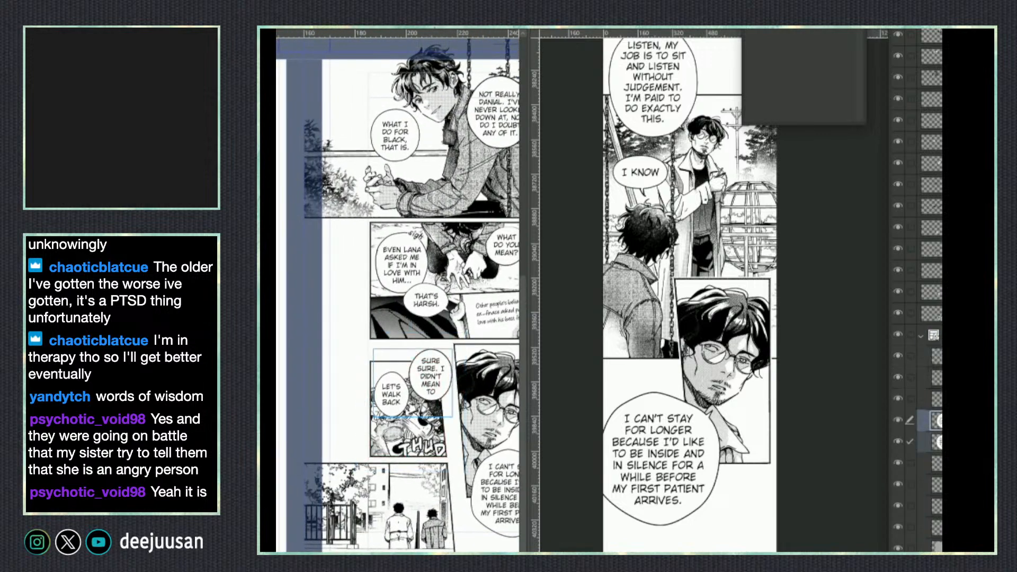
click(922, 335)
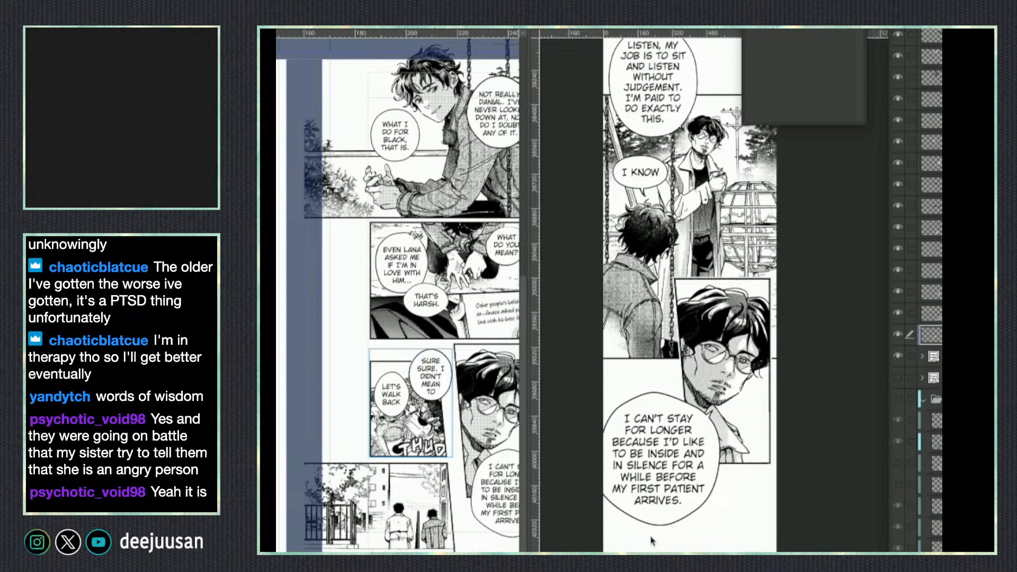
Copy the flattened "THUD" panel into the strip, shrink it and place it centred below the "I CAN'T STAY FOR LONGER" balloon.
drag(689, 548, 540, 532)
key(q)
click(636, 544)
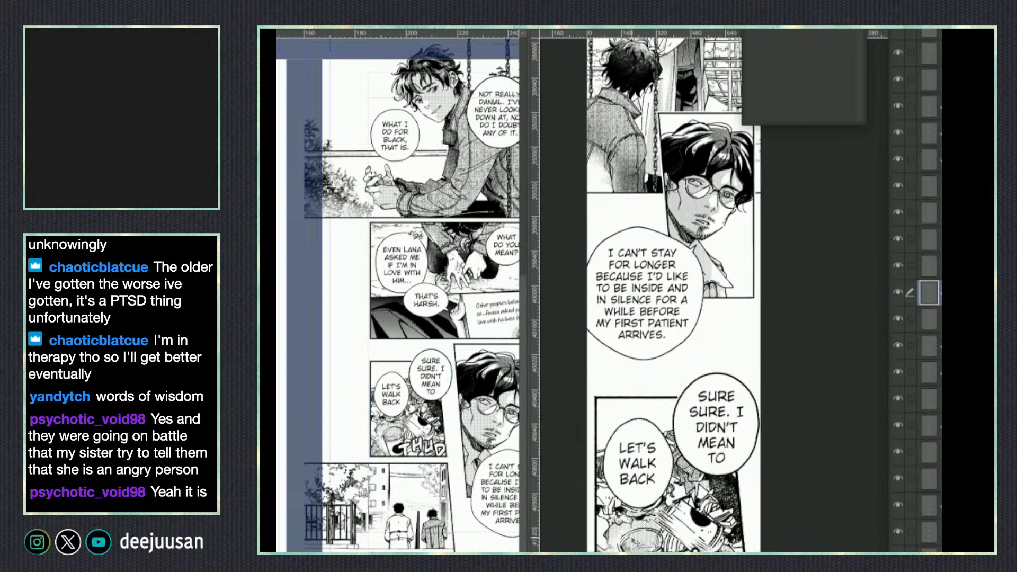
key(ctrl+z)
key(ctrl+y)
key(ctrl+z)
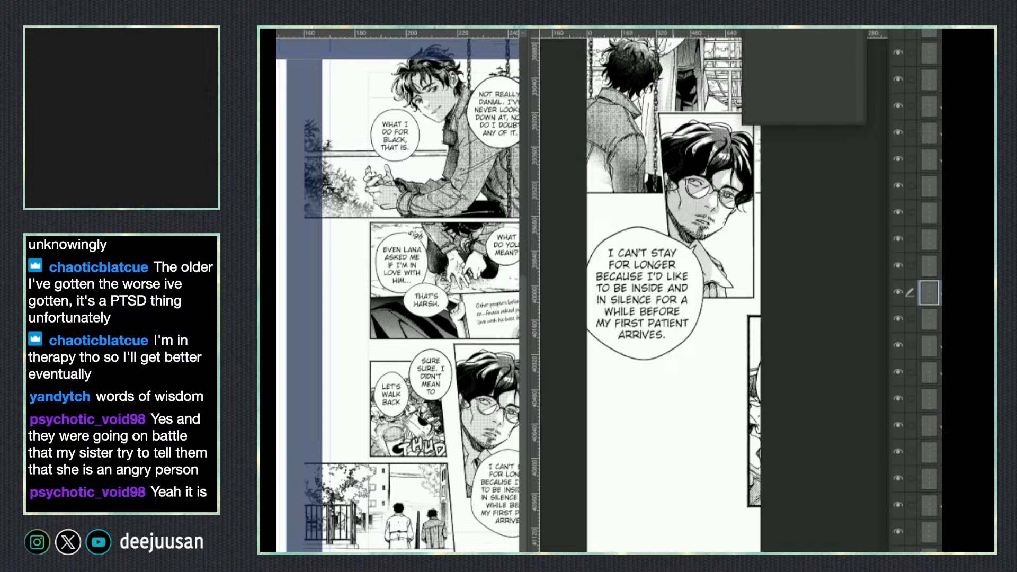
key(ctrl+y)
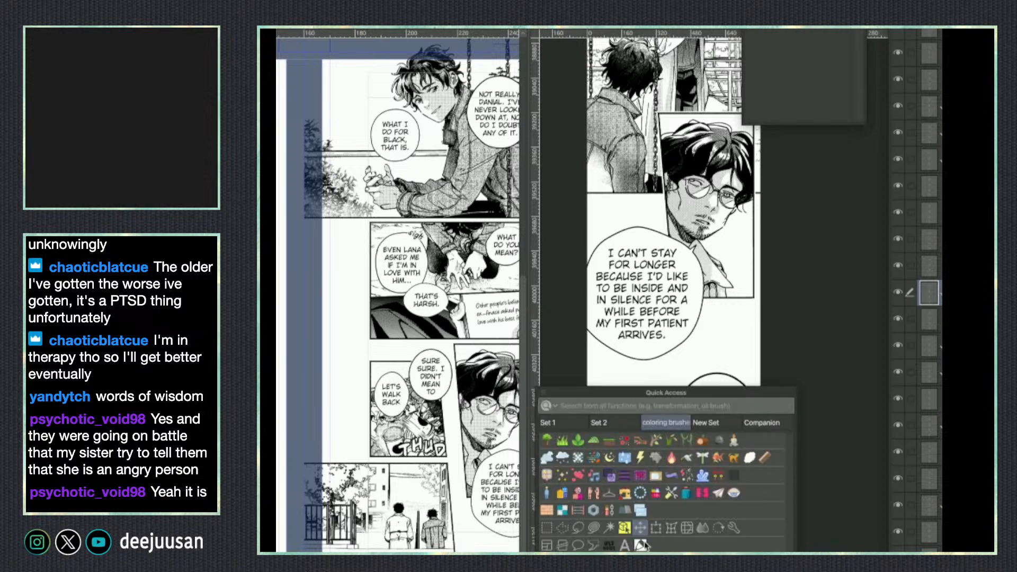
click(657, 532)
drag(676, 571, 720, 521)
click(722, 546)
Select the frame of the source page's last panel, the two men seen from behind, and straighten its slanted right border to vertical.
click(440, 486)
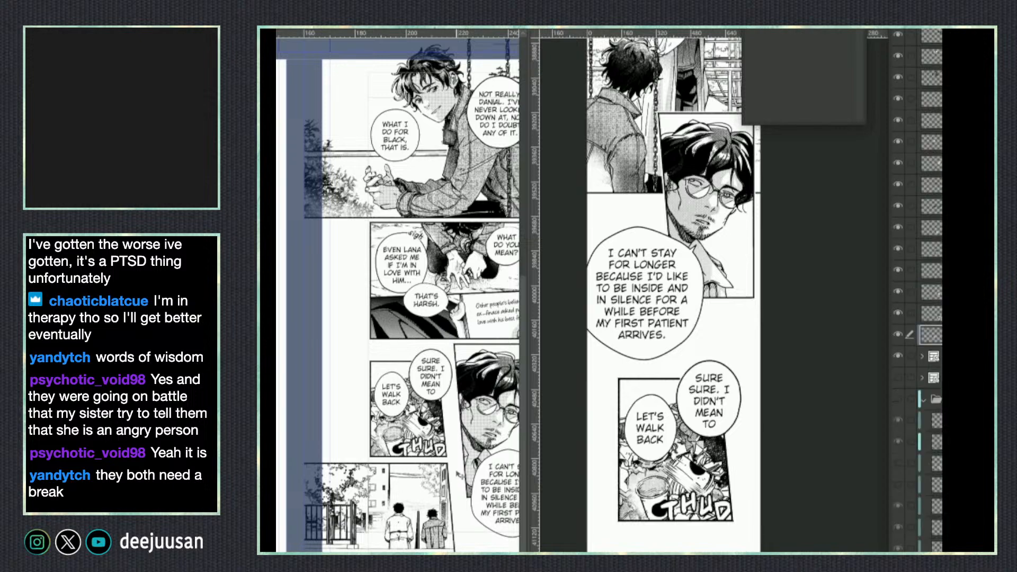
click(453, 515)
drag(433, 534, 459, 545)
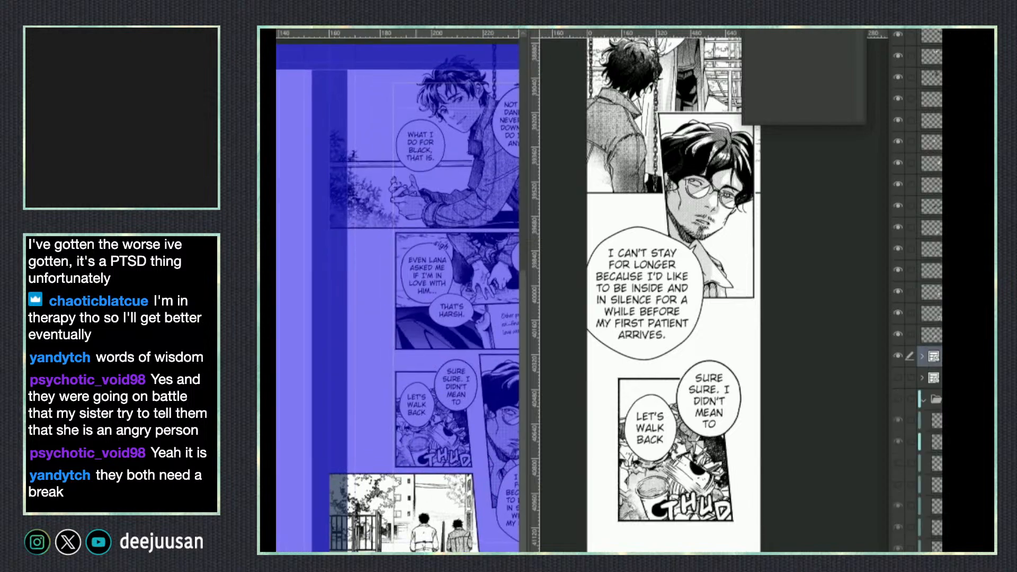
click(688, 395)
drag(446, 506, 439, 449)
scroll(439, 449, up, 2)
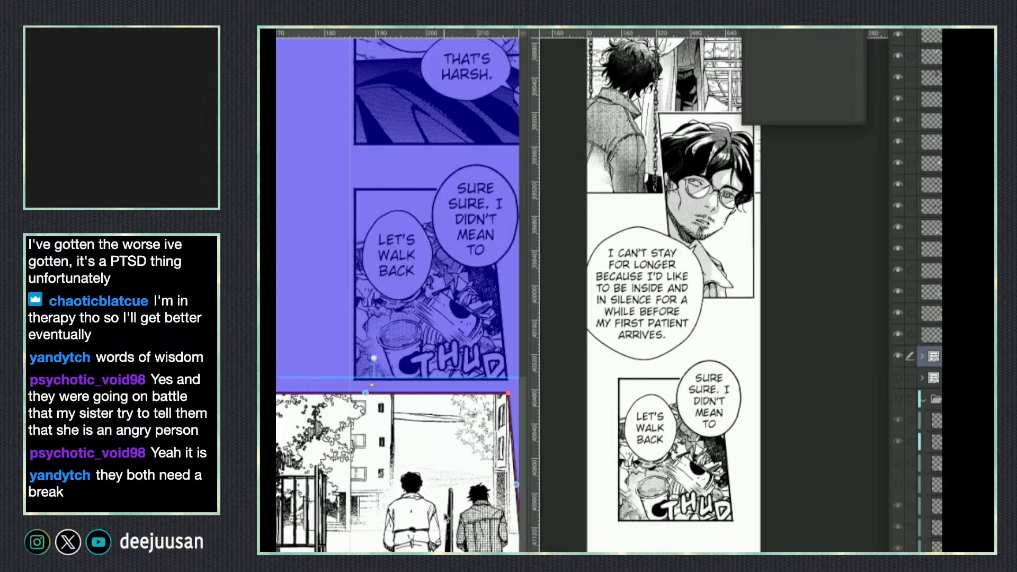
scroll(477, 540, down, 1)
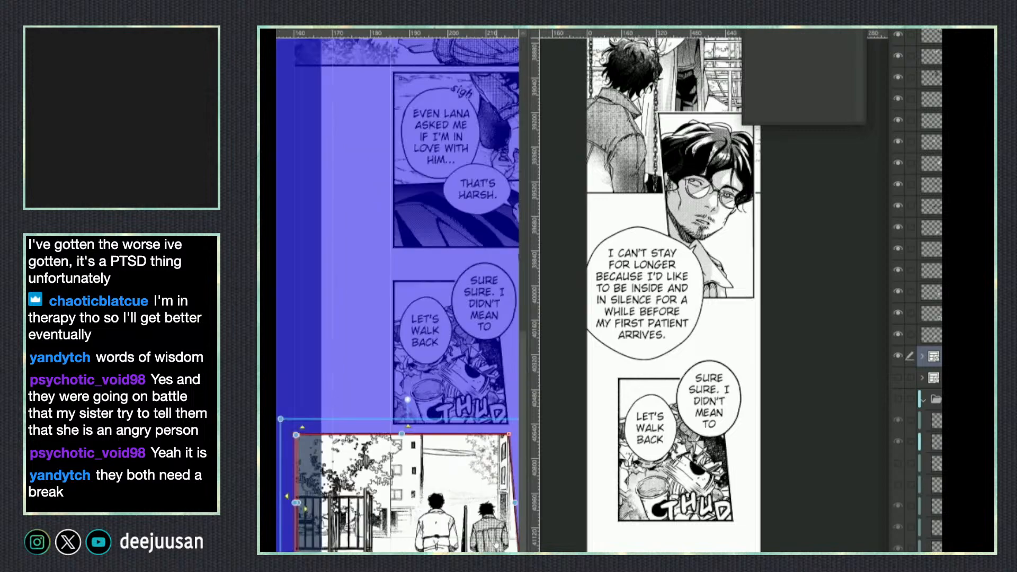
drag(498, 543, 478, 532)
drag(489, 424, 501, 424)
drag(502, 484, 479, 479)
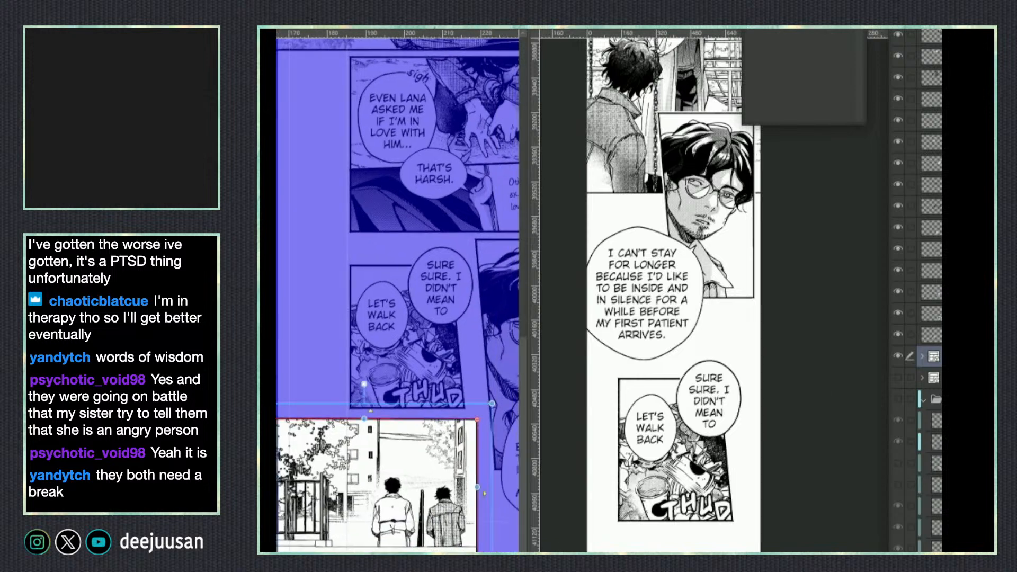
Rasterize the source page's panel of the two men walking away into a single layer.
drag(502, 477, 358, 483)
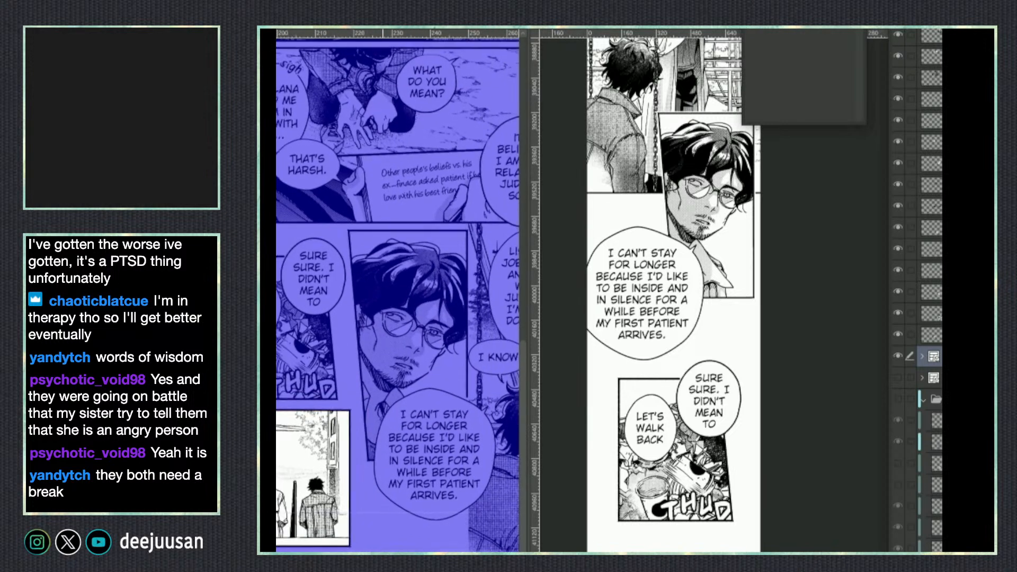
click(358, 483)
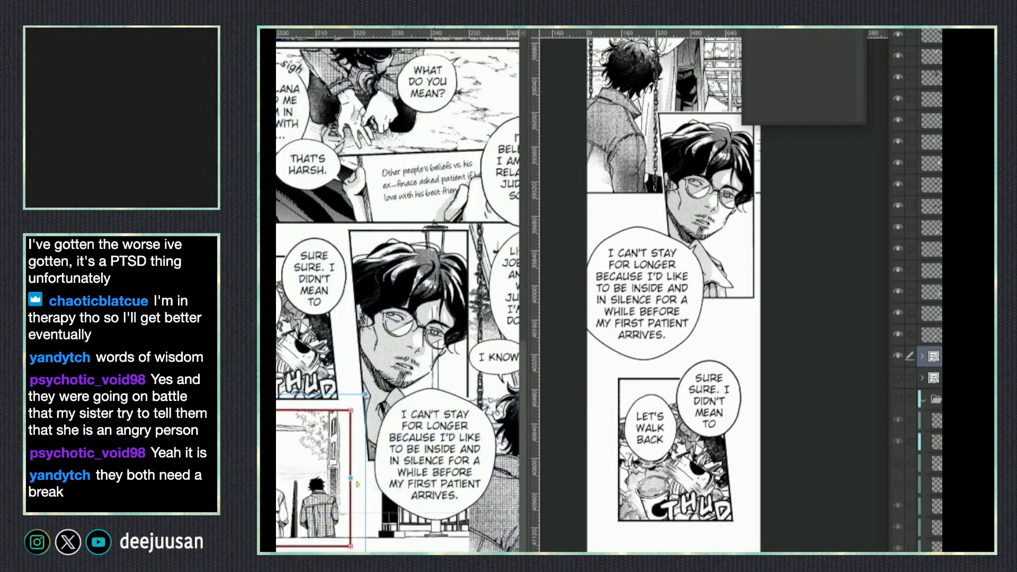
drag(459, 361, 319, 458)
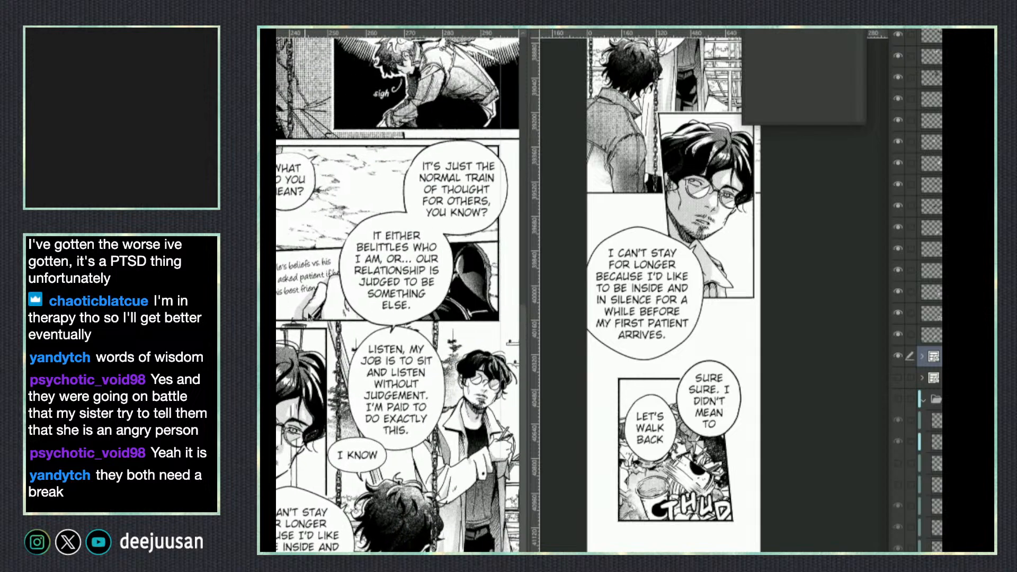
drag(374, 490, 500, 434)
drag(286, 524, 372, 514)
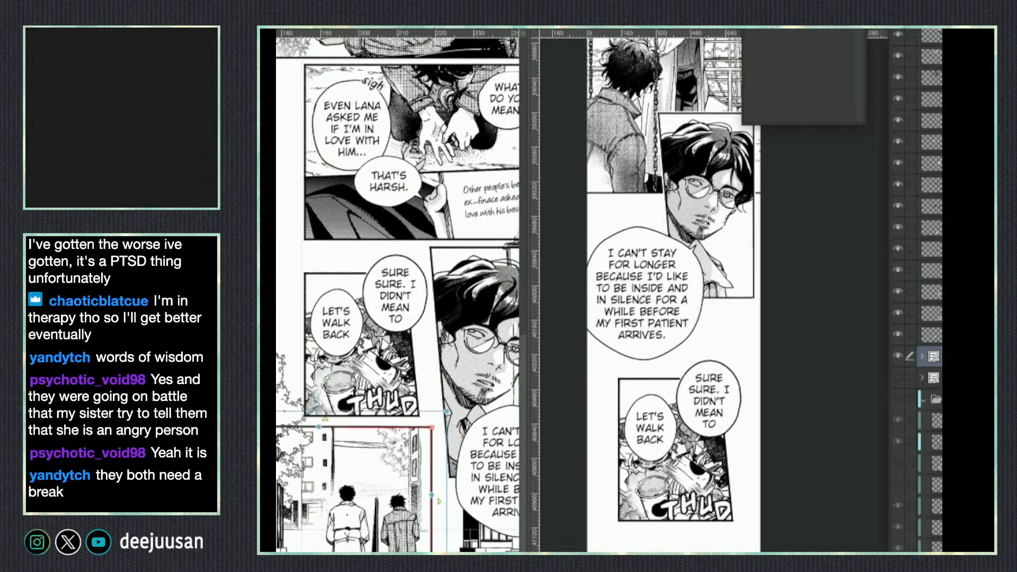
drag(519, 440, 491, 438)
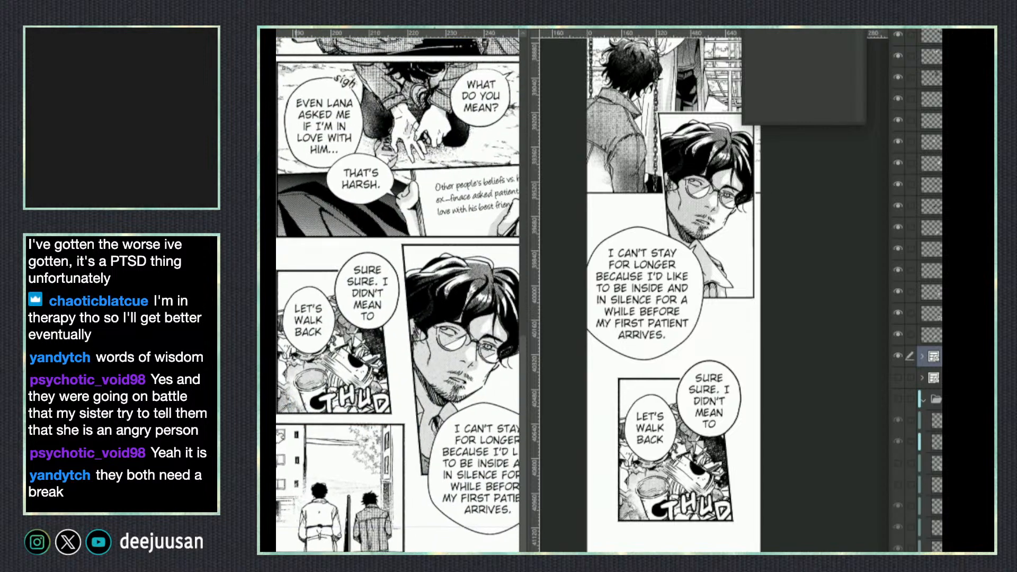
drag(371, 440, 464, 443)
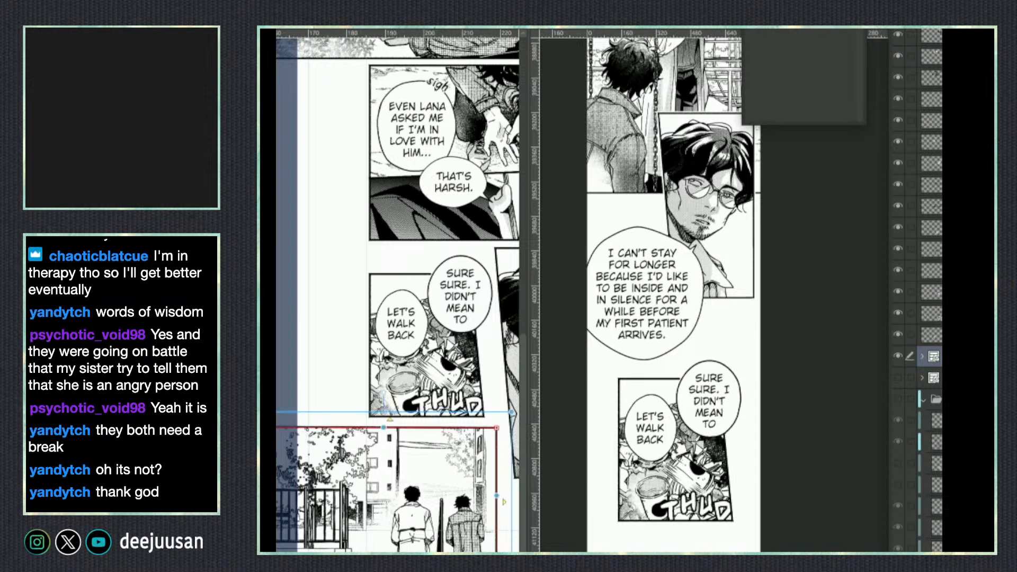
key(shift+alt+e)
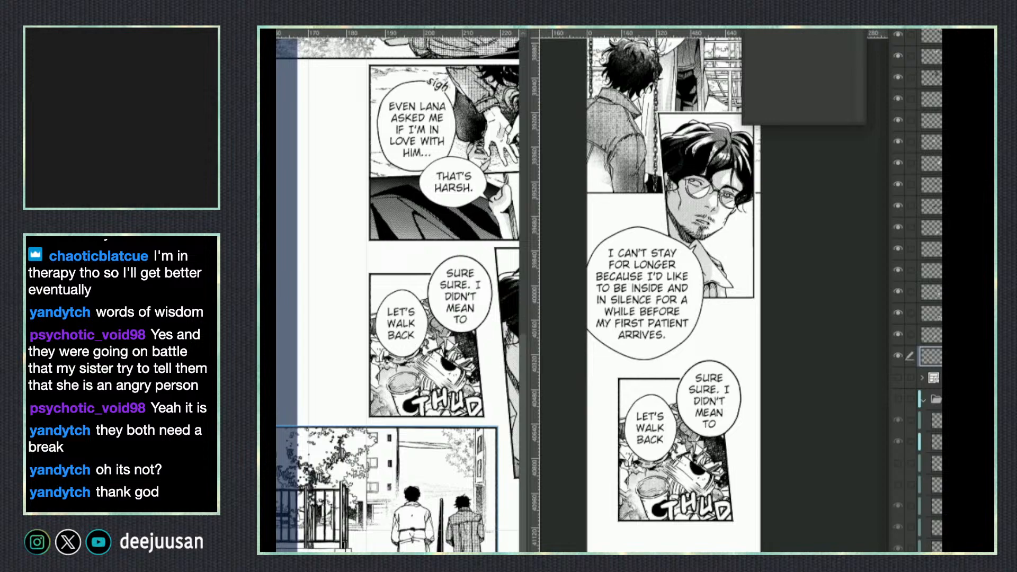
key(ctrl+minus)
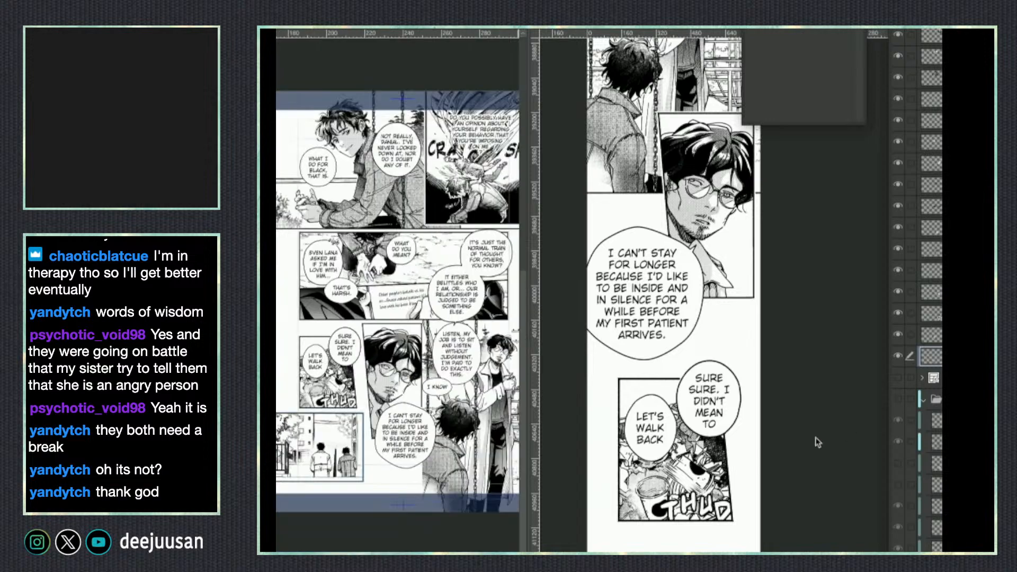
Copy the panel of the two men walking away into the strip, scale it to span the full width and place it below the "THUD" panel.
click(656, 515)
scroll(734, 474, down, 3)
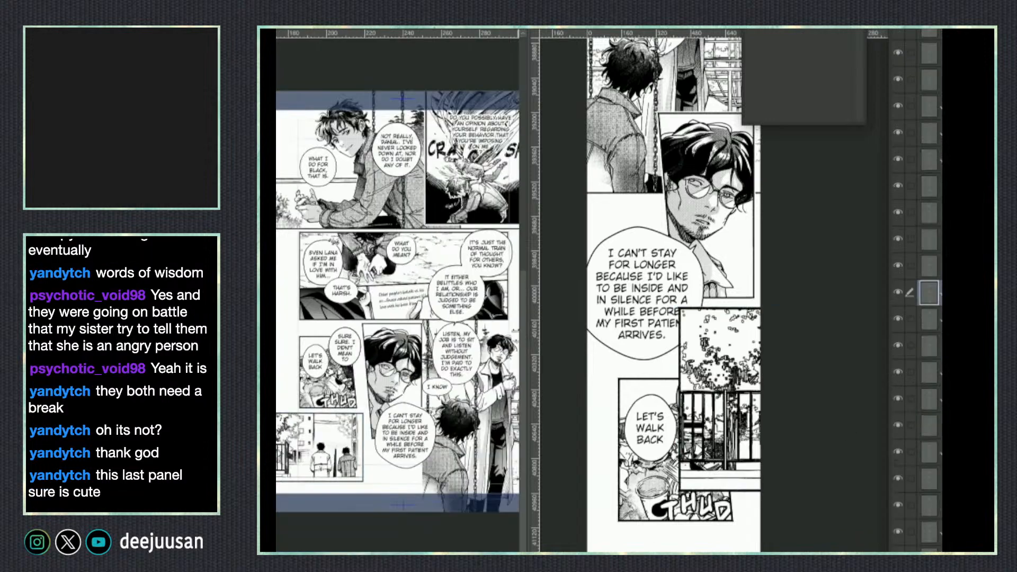
key(ctrl+minus)
right_click(735, 474)
click(708, 437)
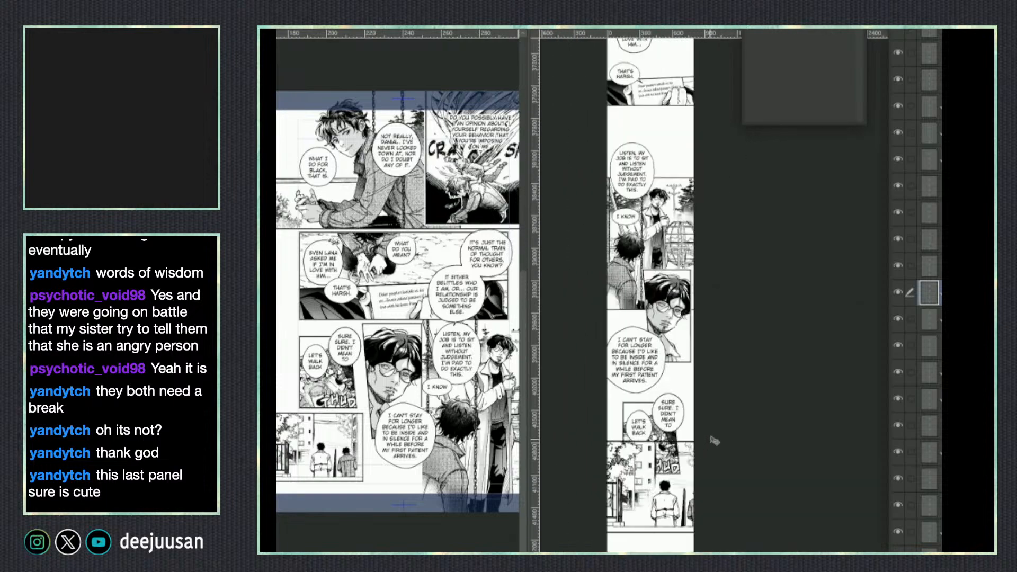
click(684, 447)
drag(685, 531, 651, 564)
right_click(698, 522)
click(684, 460)
drag(591, 471, 592, 515)
drag(672, 515, 685, 534)
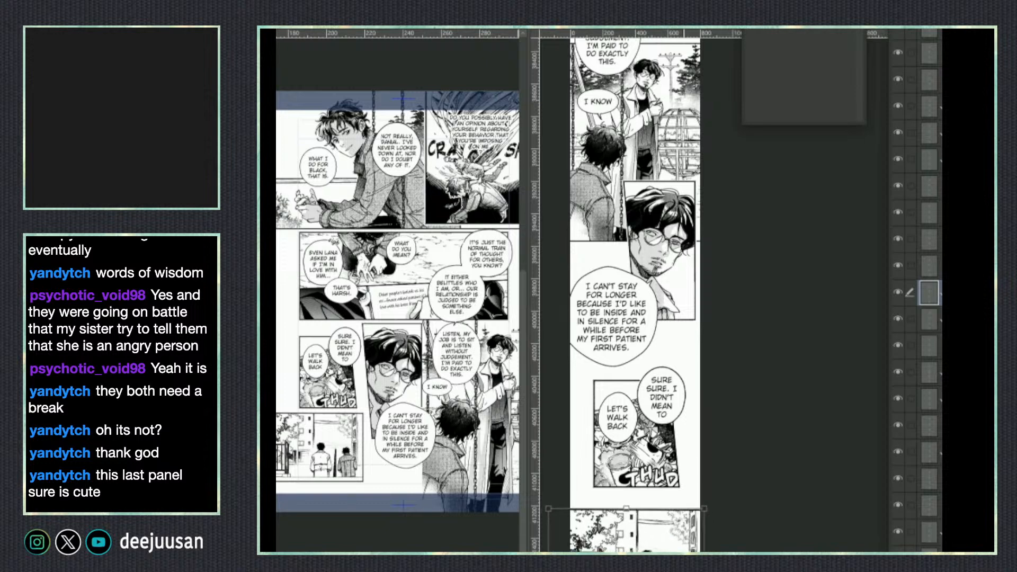
drag(549, 551, 563, 552)
scroll(567, 551, up, 3)
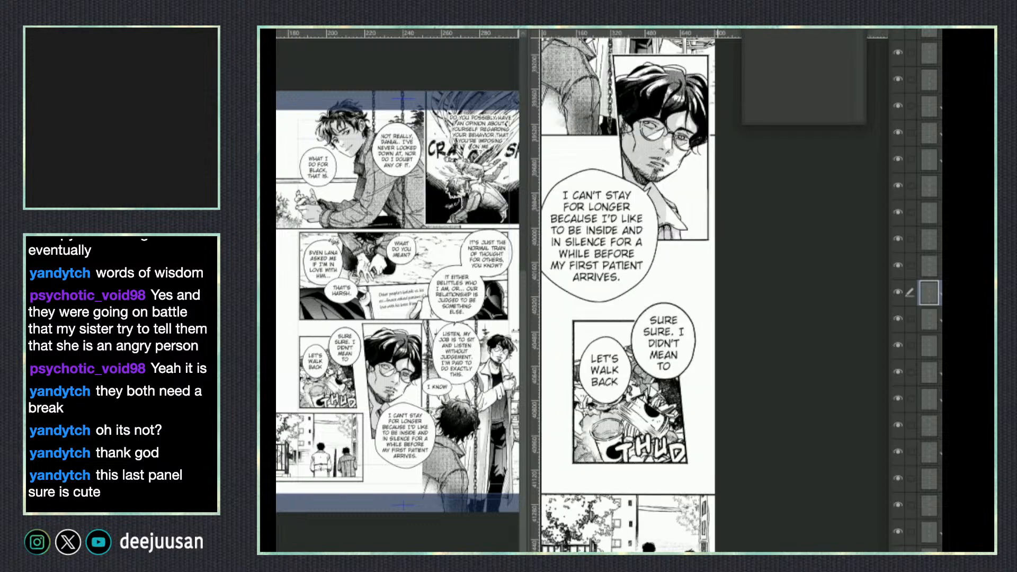
drag(563, 552, 563, 560)
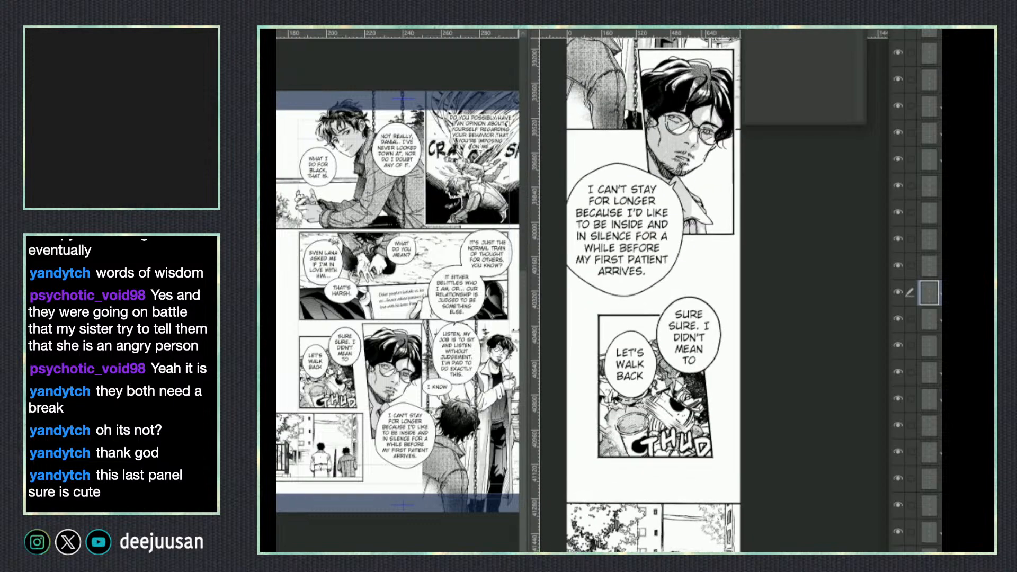
Show the next hidden frame folder on the source spread, with the close-up of the dark-haired man holding his hair.
drag(296, 302, 516, 375)
scroll(398, 371, up, 2)
drag(398, 318, 385, 378)
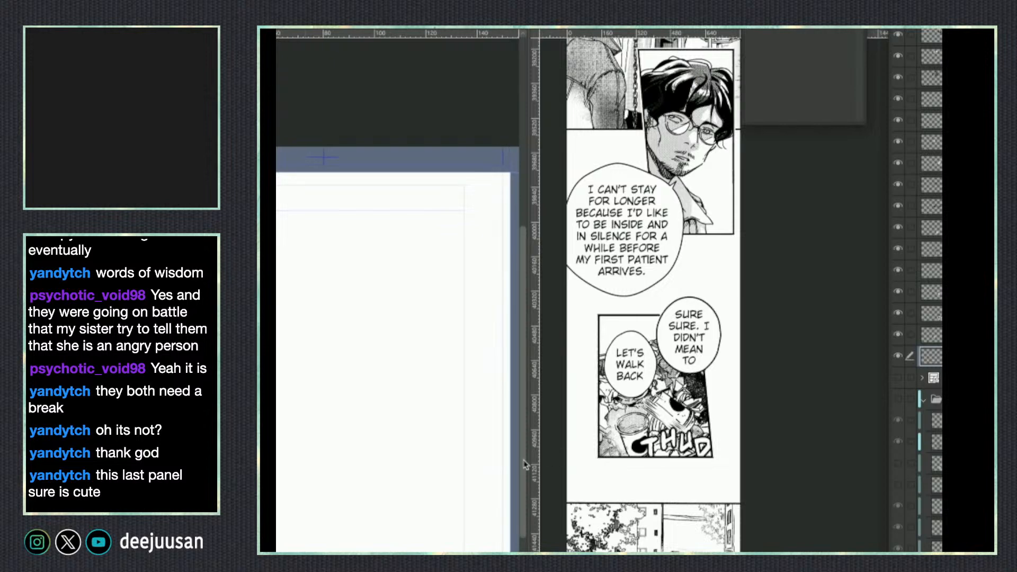
drag(528, 460, 710, 471)
drag(547, 508, 568, 472)
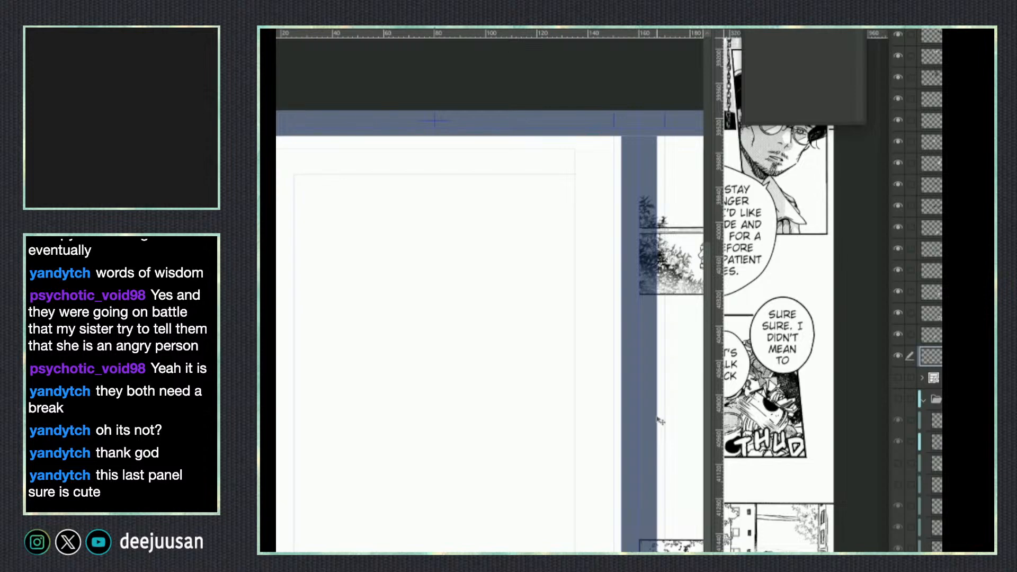
click(897, 377)
drag(392, 549, 562, 546)
scroll(529, 504, up, 3)
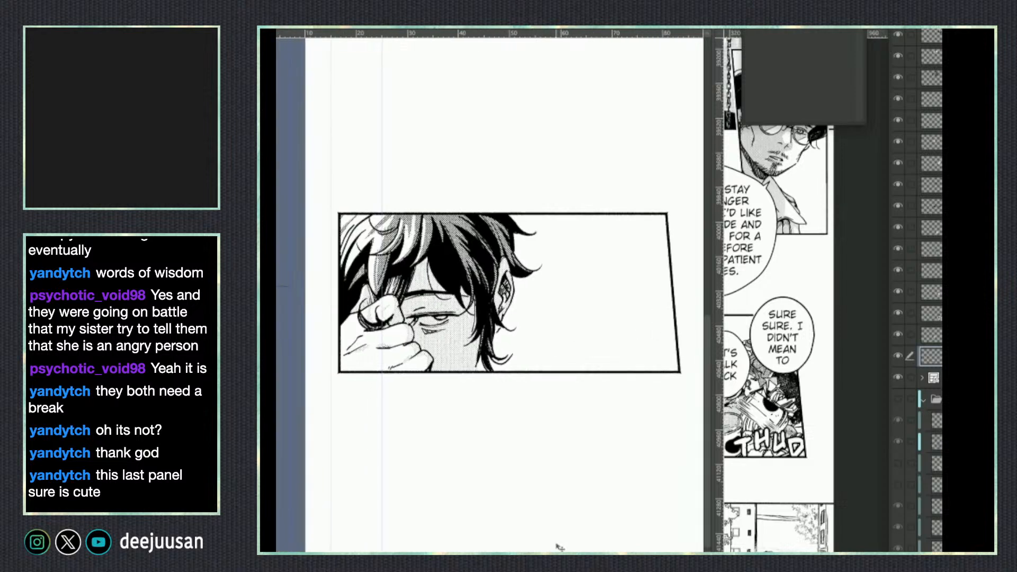
key(q)
key(q)
drag(713, 336, 514, 352)
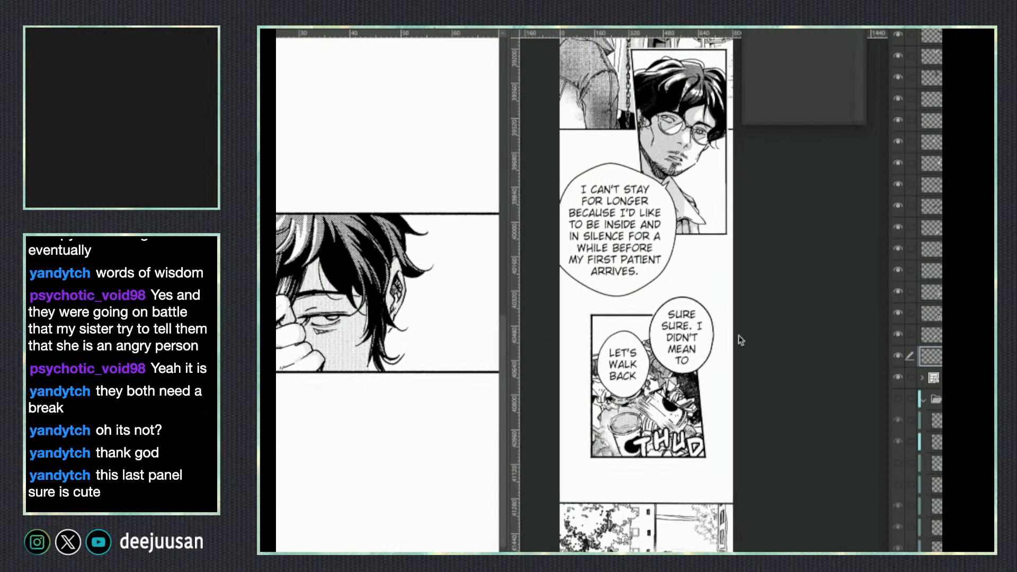
Review the strip's arrangement from the swing scene down to the panel of the two men walking away.
scroll(757, 466, up, 4)
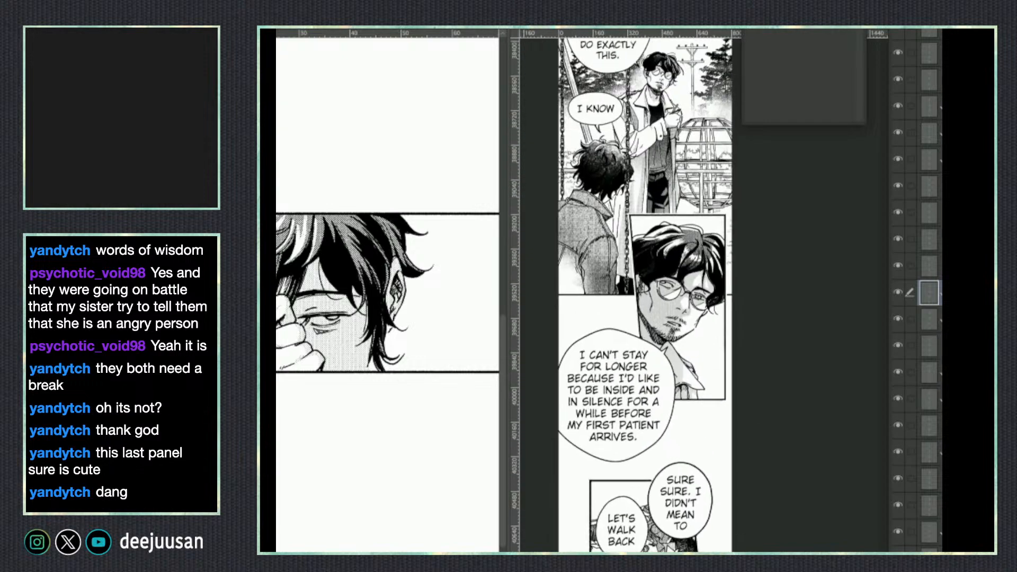
scroll(757, 469, up, 2)
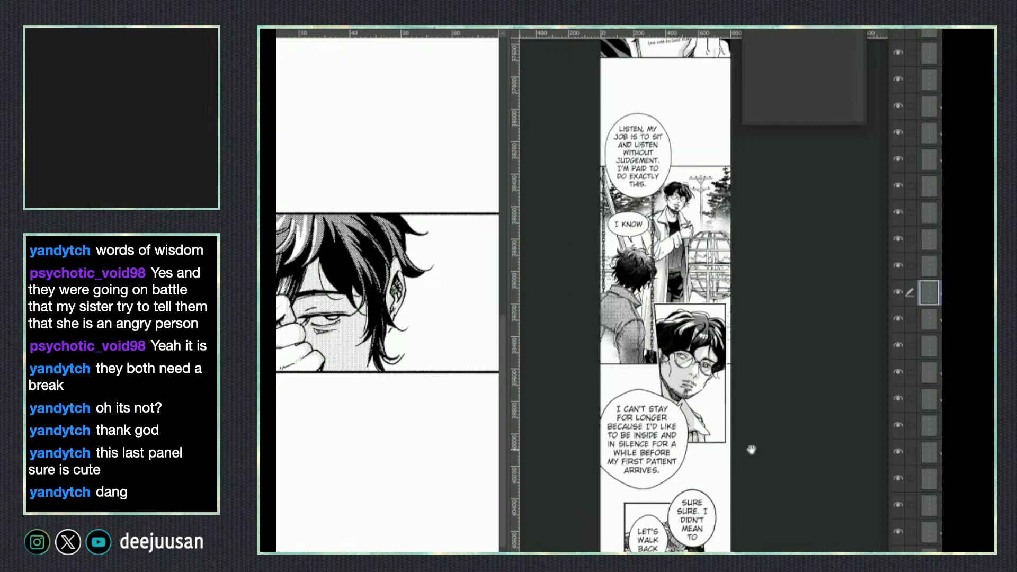
drag(752, 448, 764, 540)
scroll(765, 540, down, 5)
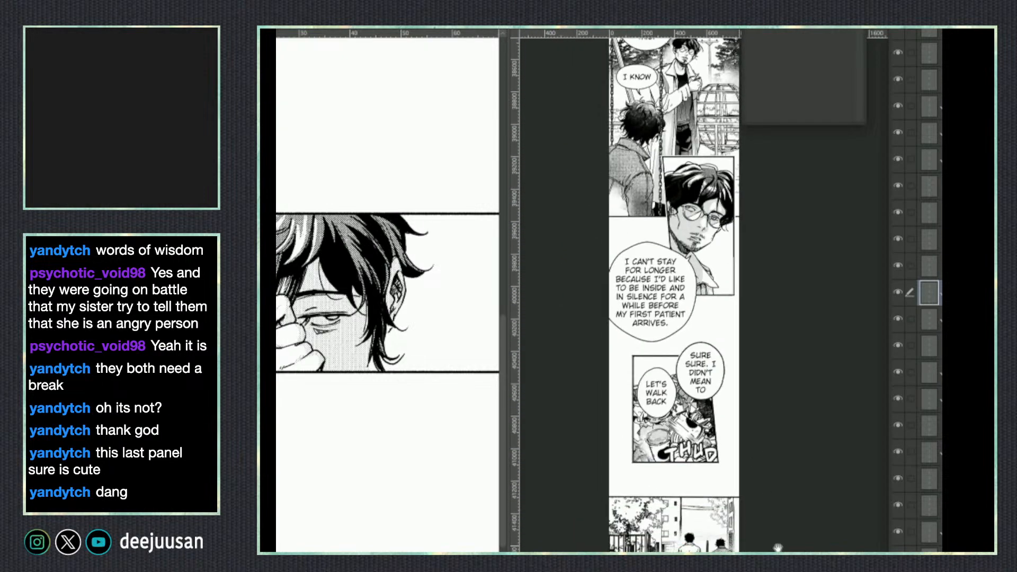
click(390, 490)
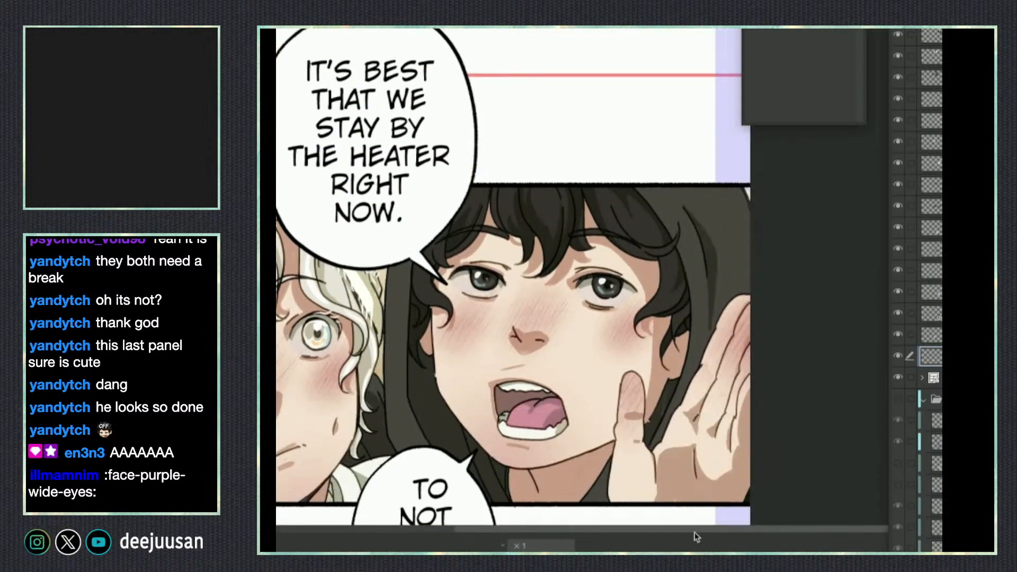
Examine the coloured webtoon strip around the "IT'S BEST THAT WE STAY BY THE HEATER RIGHT NOW." panel and the one below it.
drag(674, 529, 607, 536)
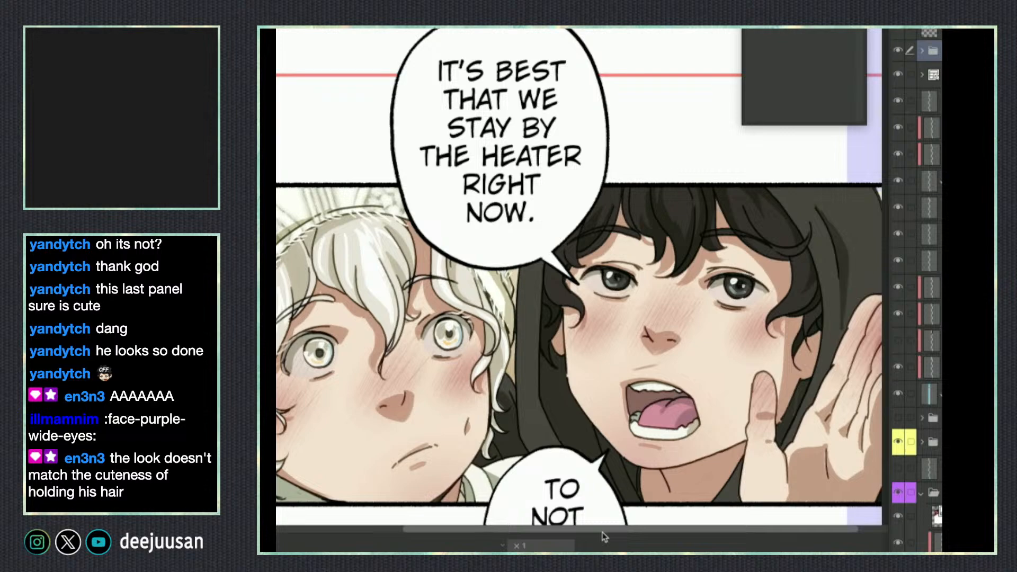
key(ctrl+minus)
key(ctrl+minus)
drag(721, 455, 768, 390)
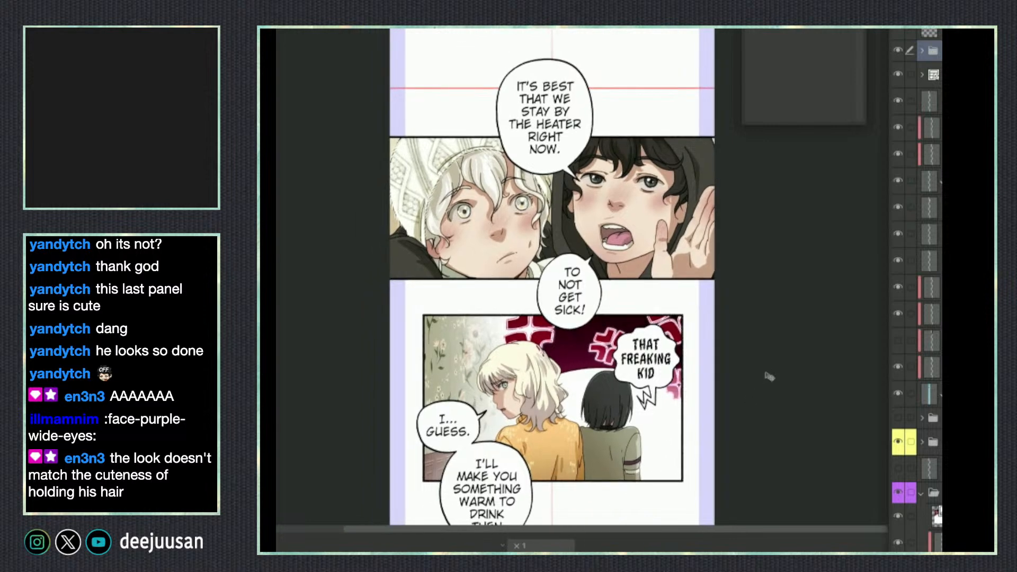